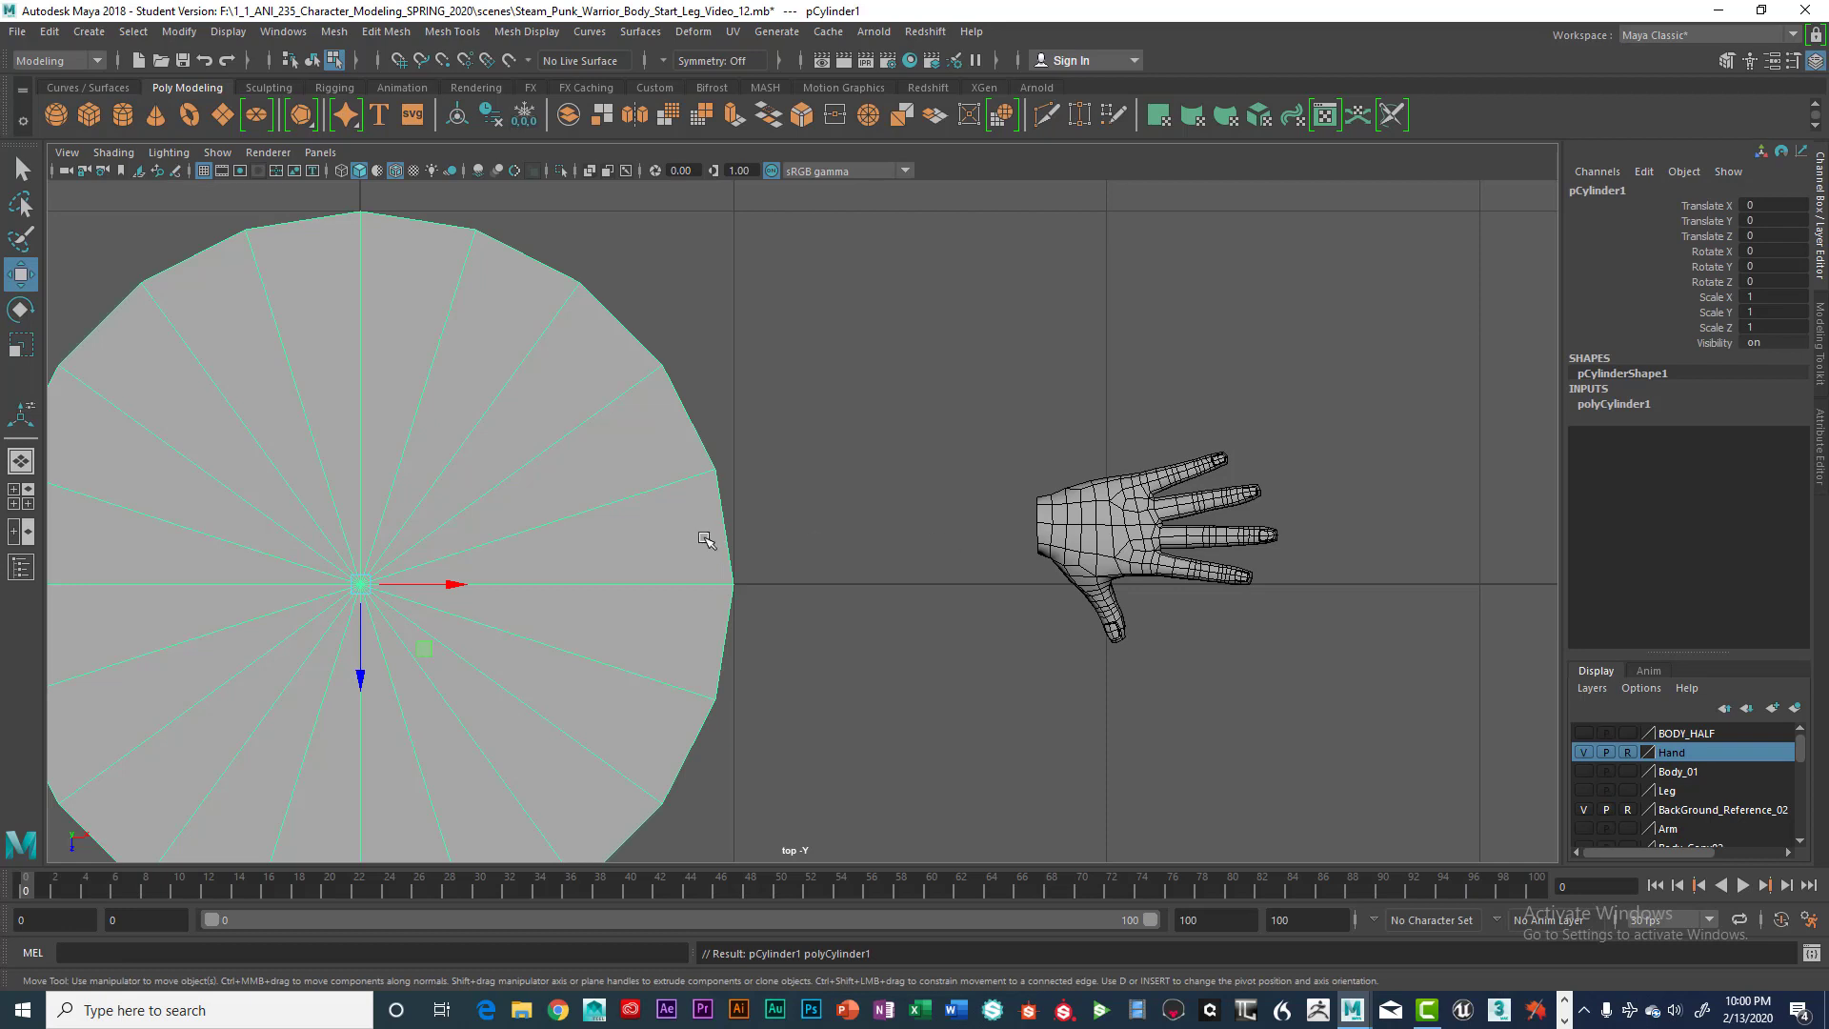
Scale the cylinder down uniformly to 0.08
scroll(673, 518, down, 1)
alt+middle_drag(673, 518, 889, 469)
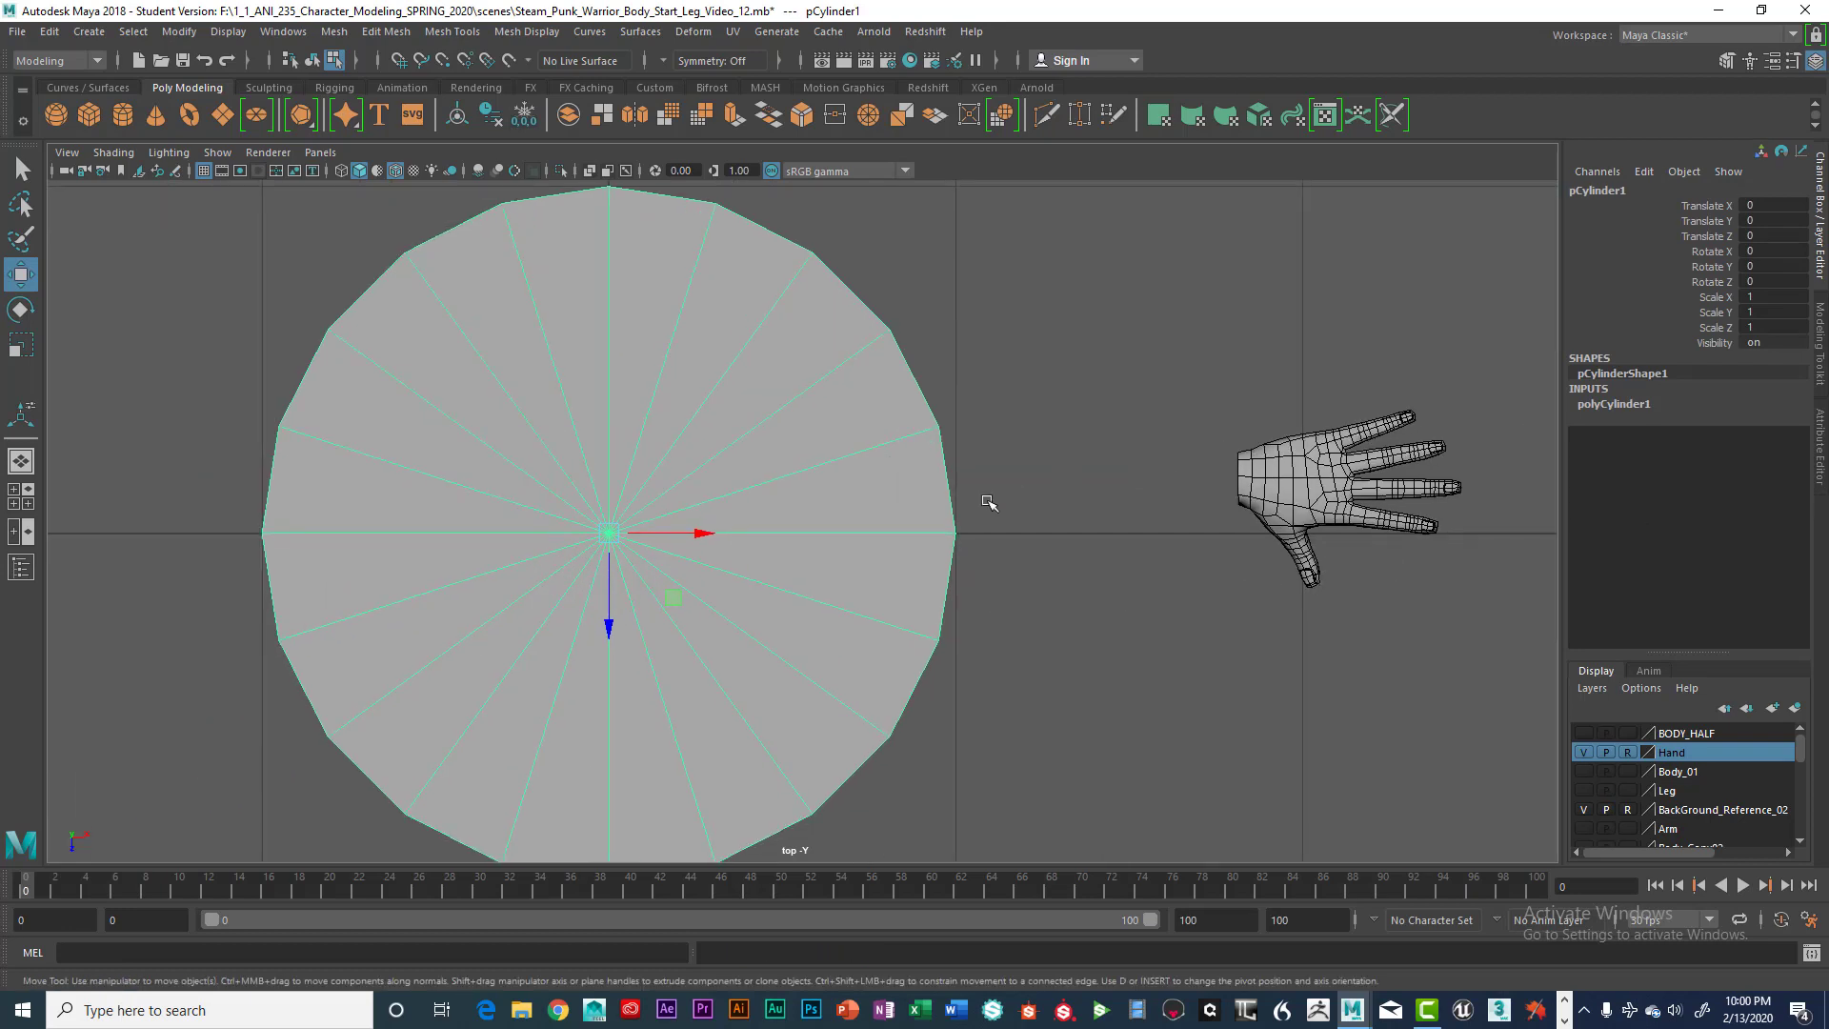
key(e)
key(r)
key(e)
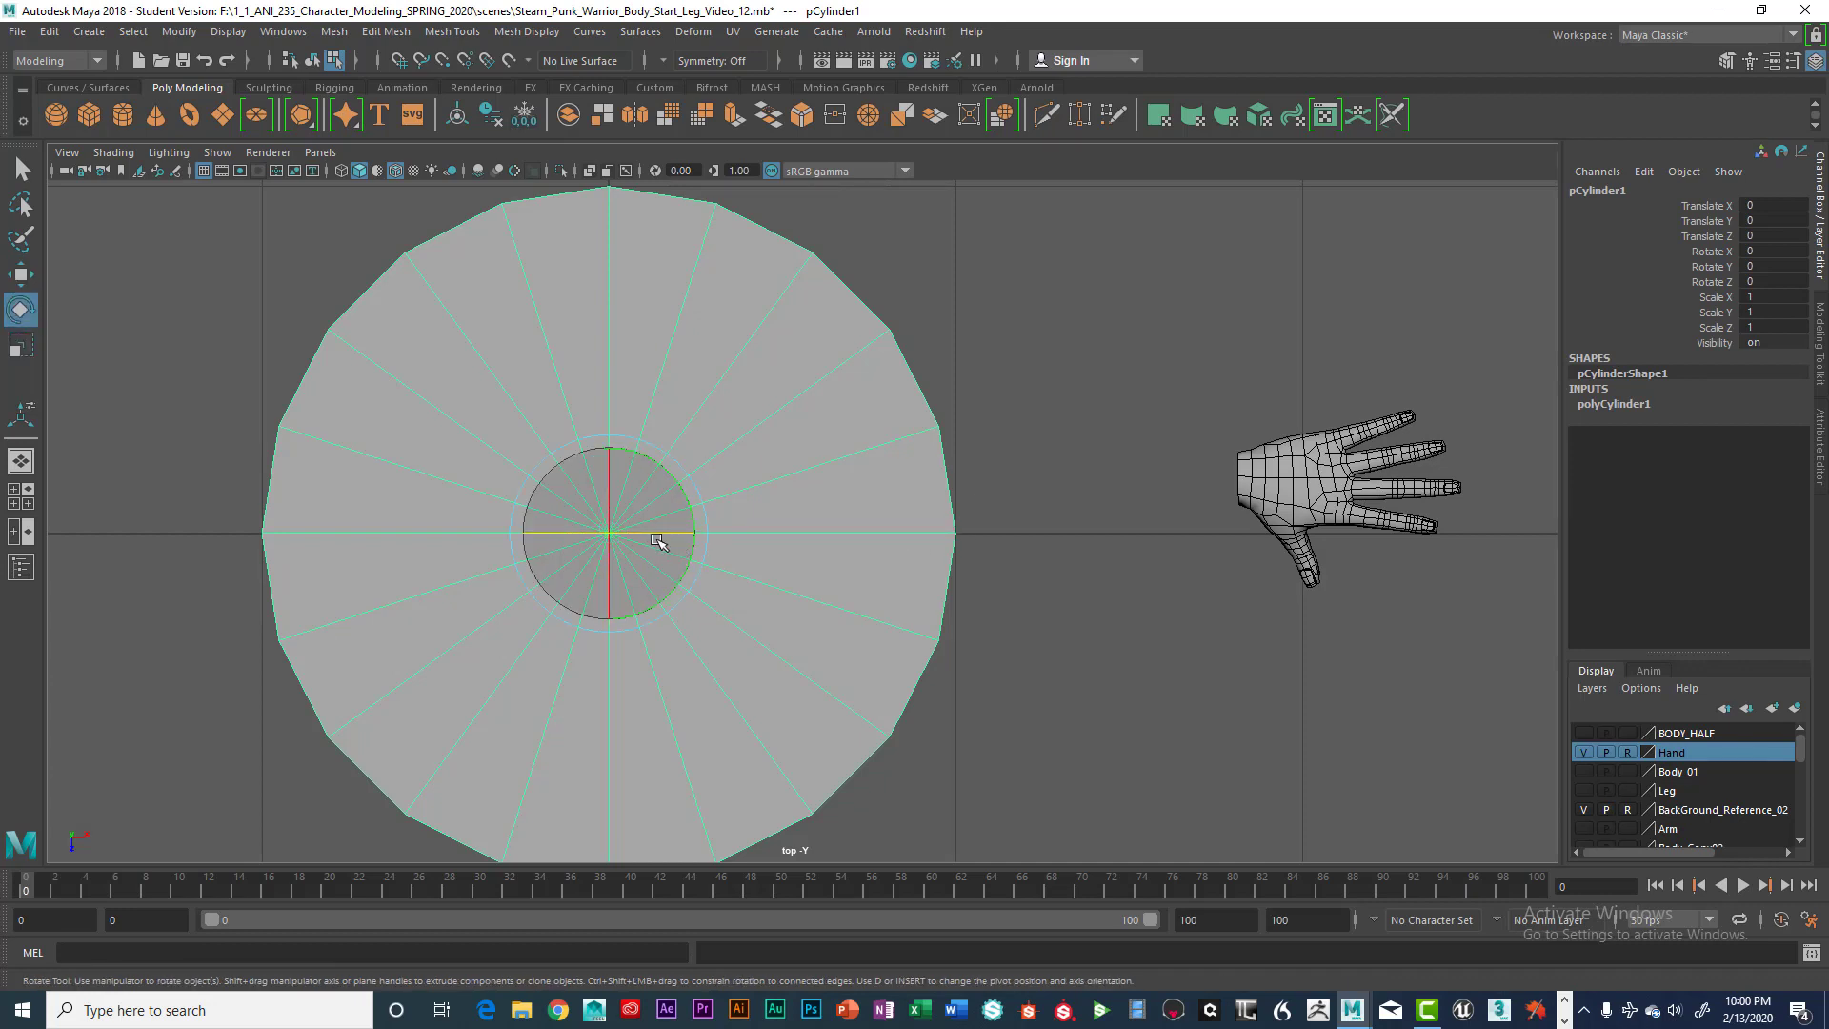
key(r)
drag(614, 534, 412, 543)
drag(610, 536, 384, 539)
Rotate the cylinder onto its side with Rotate Z at -90
key(e)
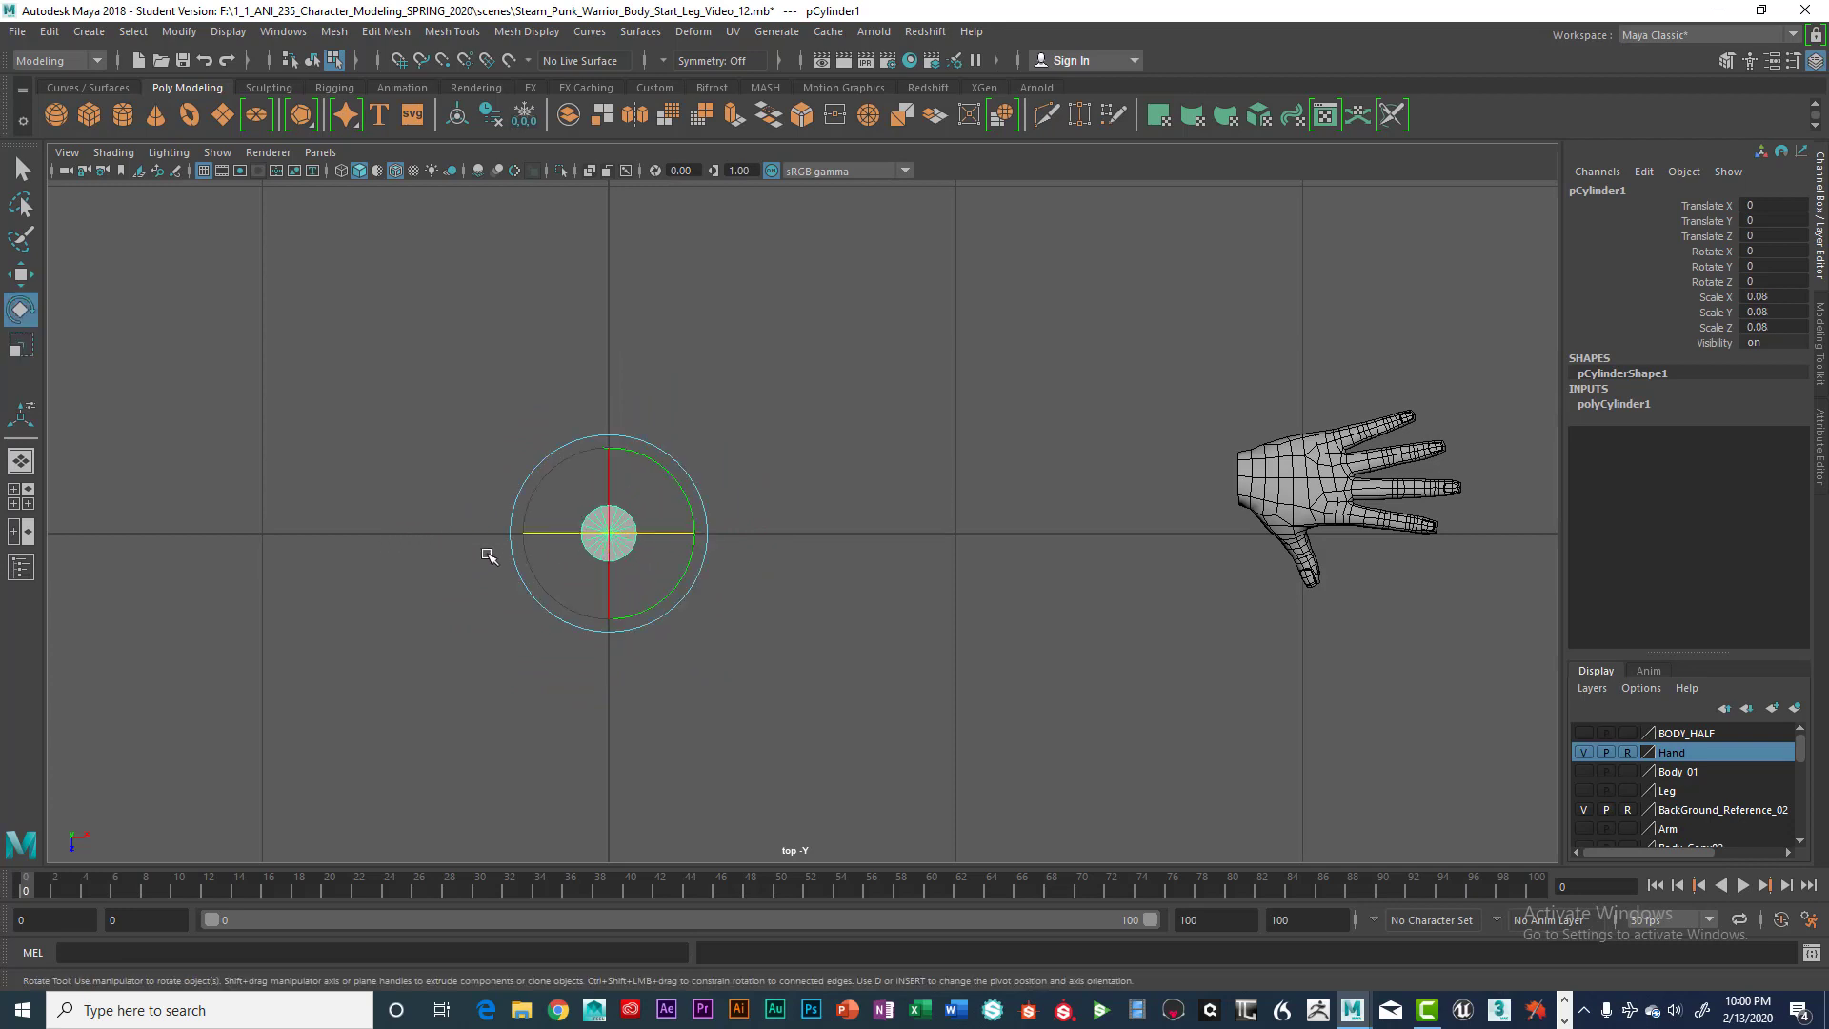
drag(606, 529, 684, 539)
double_click(1765, 282)
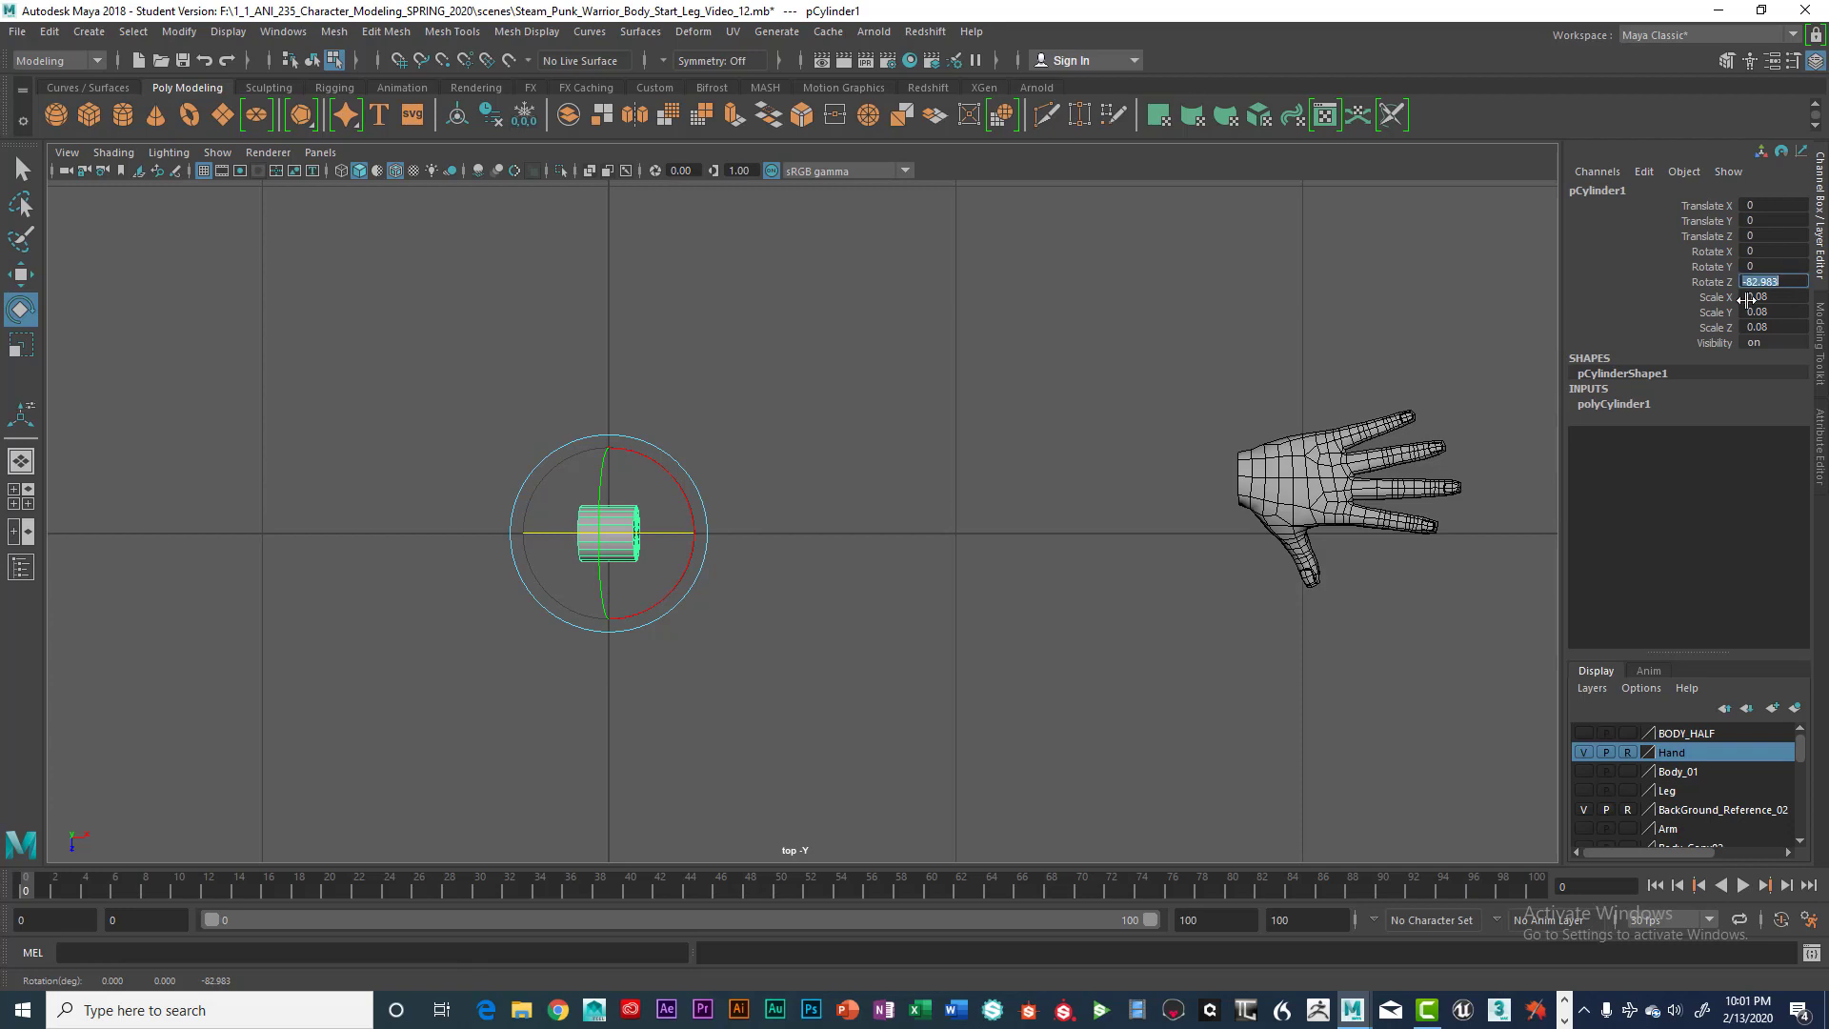
key(Return)
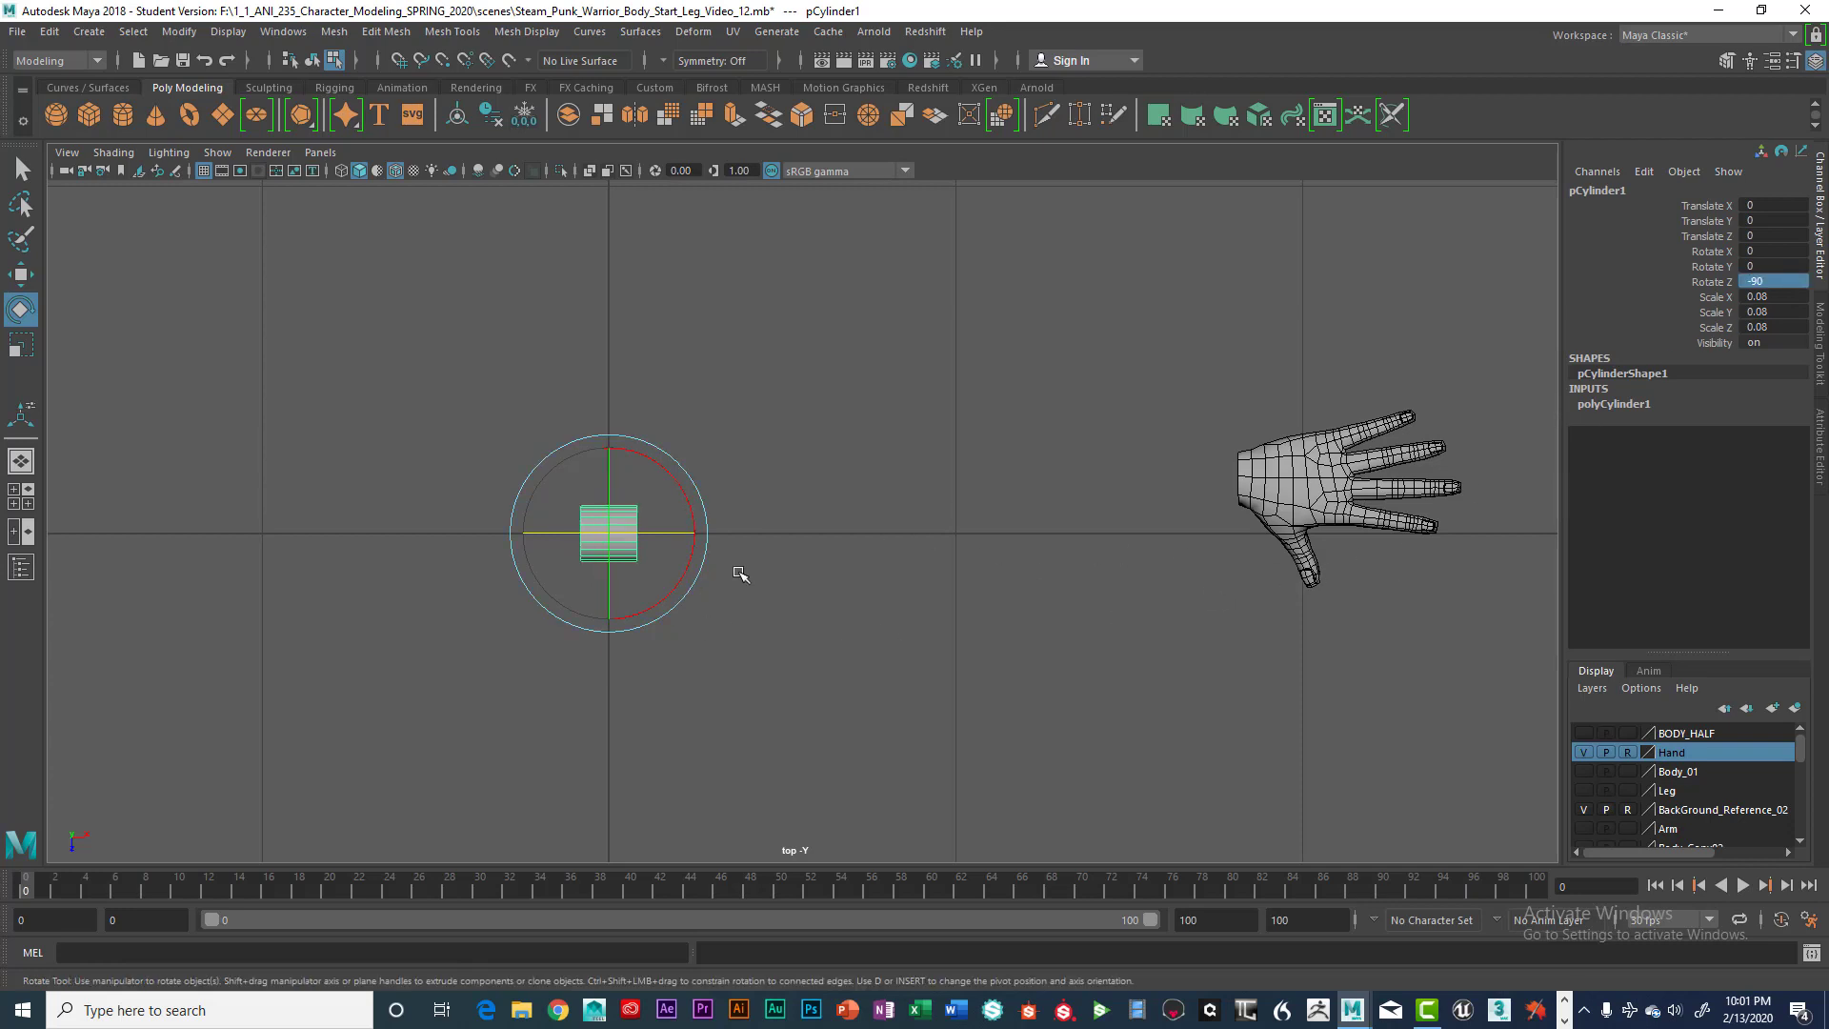
key(w)
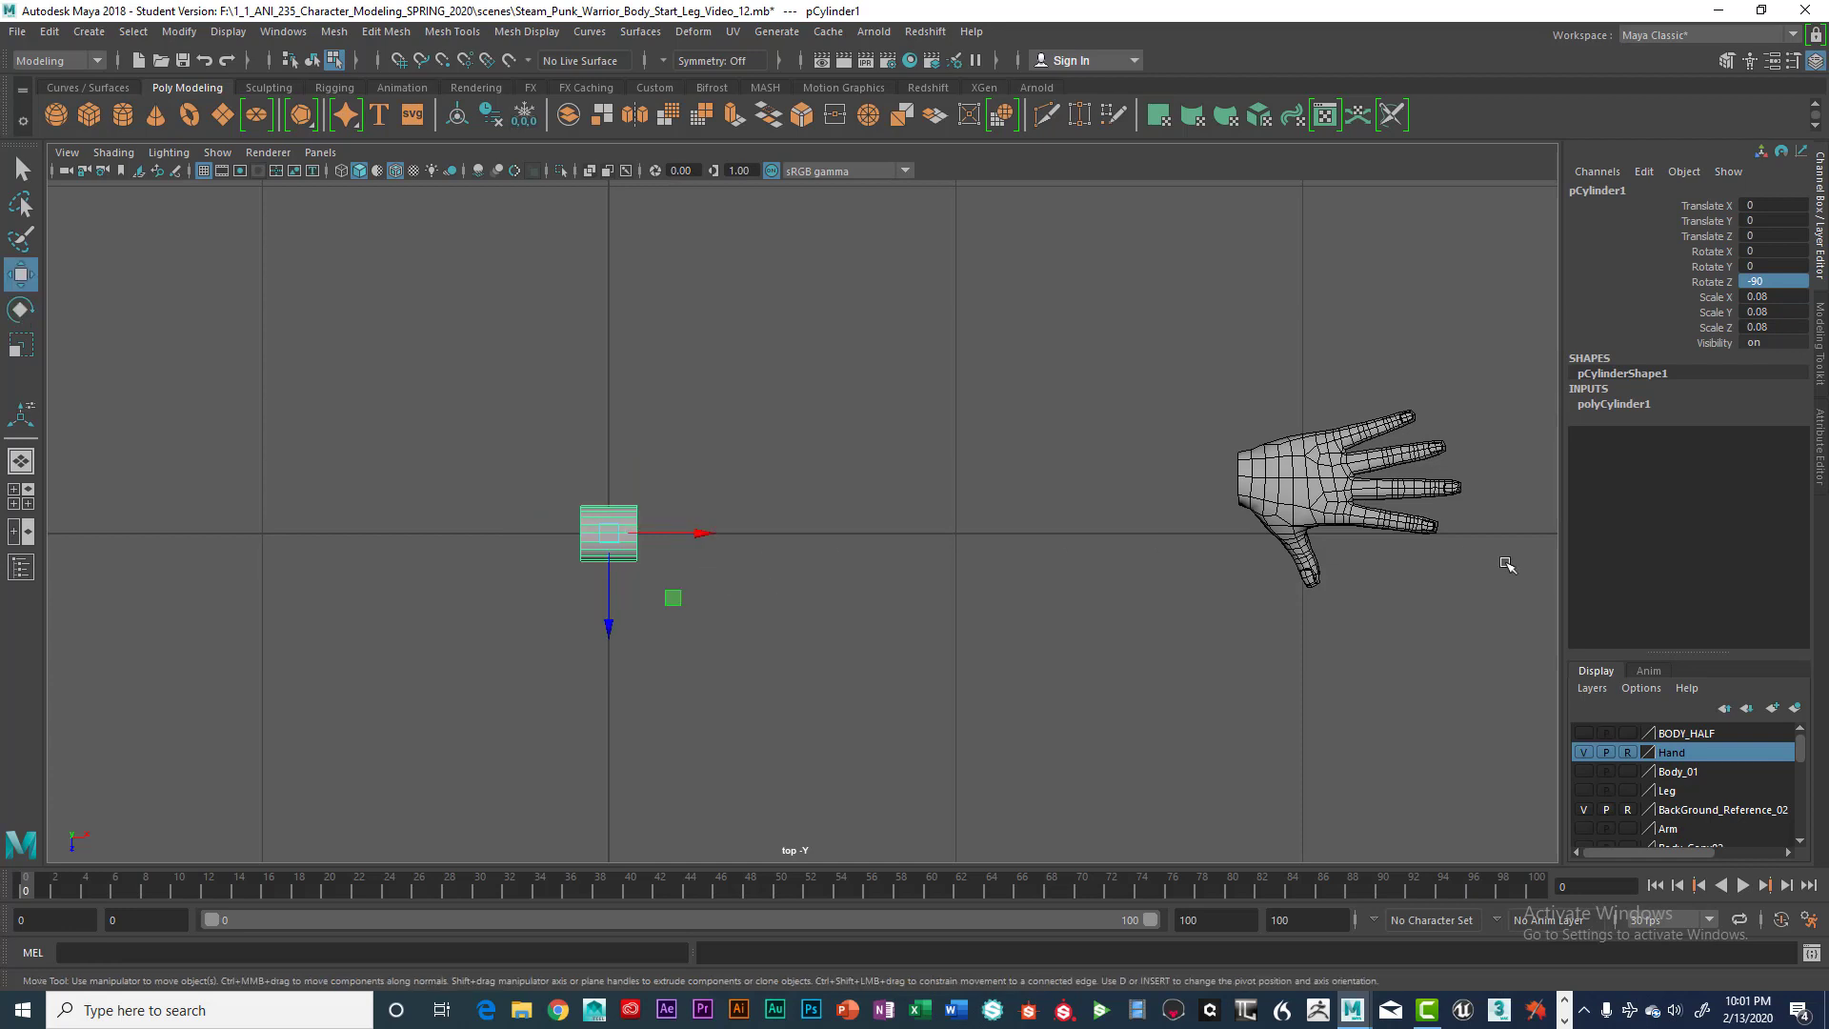
Set the cylinder's Subdivisions Axis to 8
click(1640, 405)
click(1767, 450)
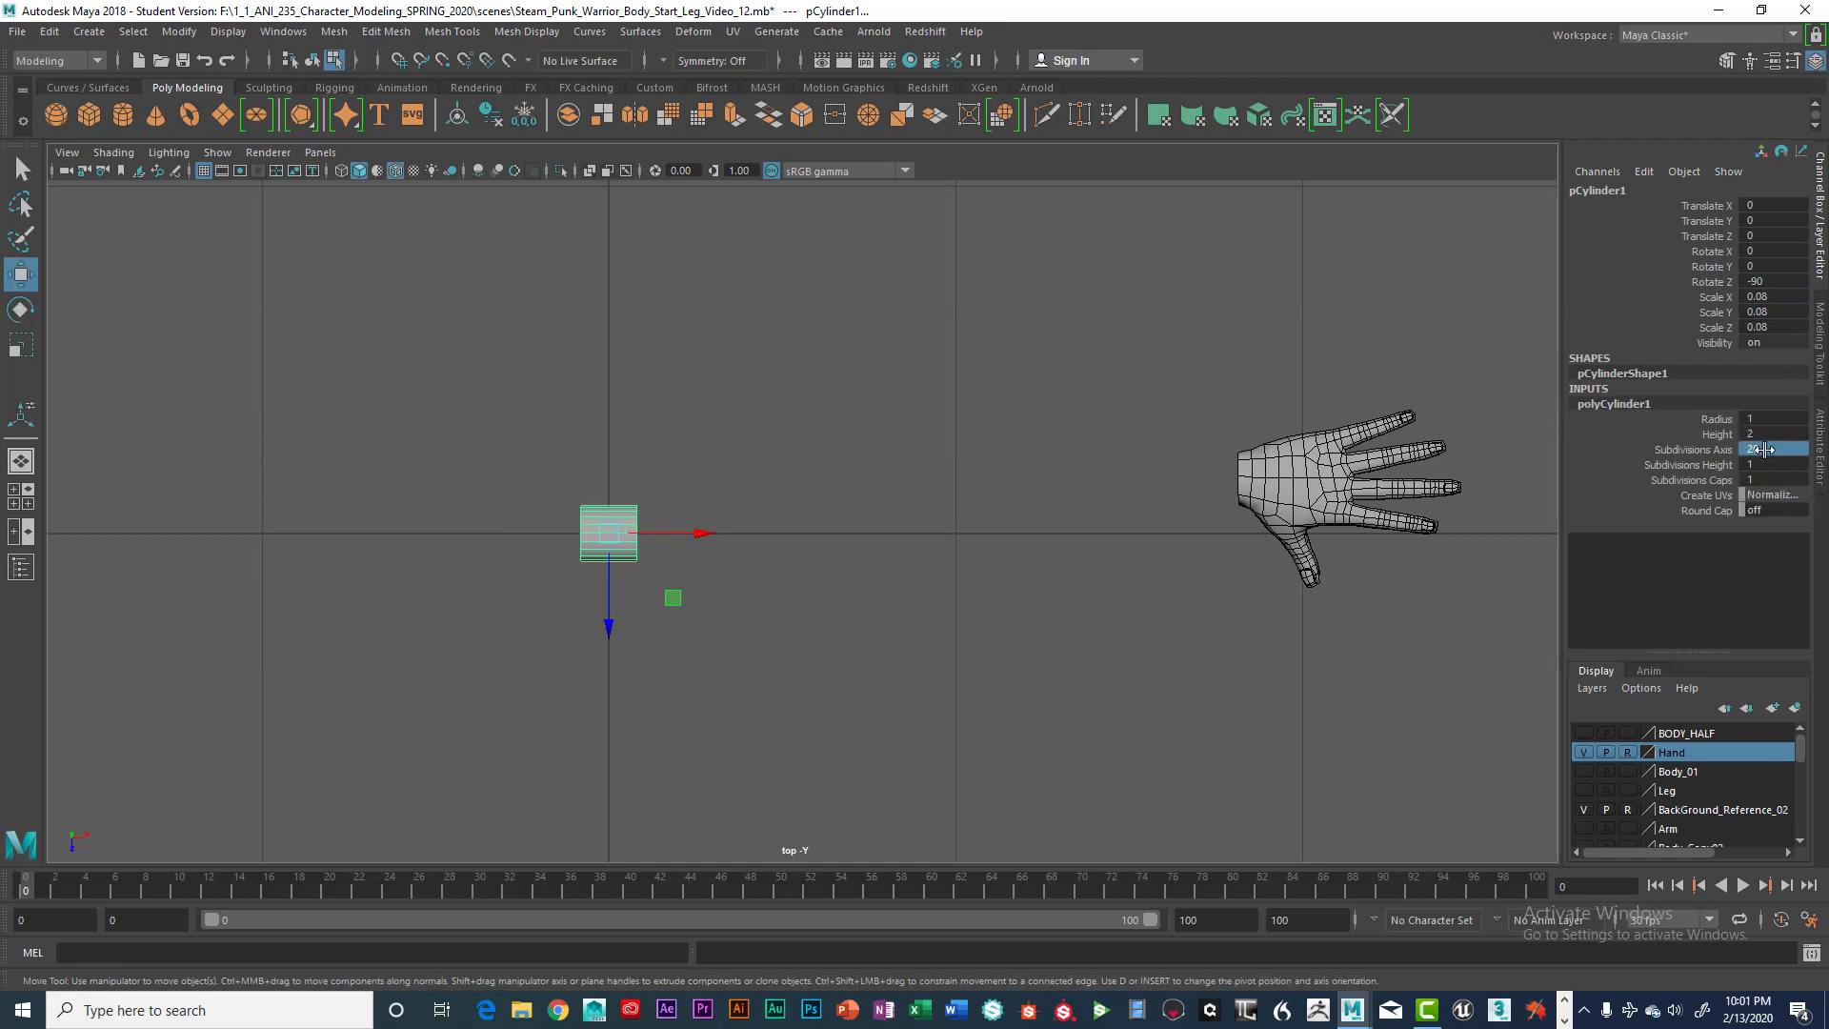
click(1766, 451)
text(8)
key(Return)
Move the cylinder to the base of the hand's middle finger, at about X 2.162 and Z -0.135
drag(709, 536, 1455, 476)
scroll(1397, 548, up, 3)
alt+middle_drag(1394, 562, 1004, 619)
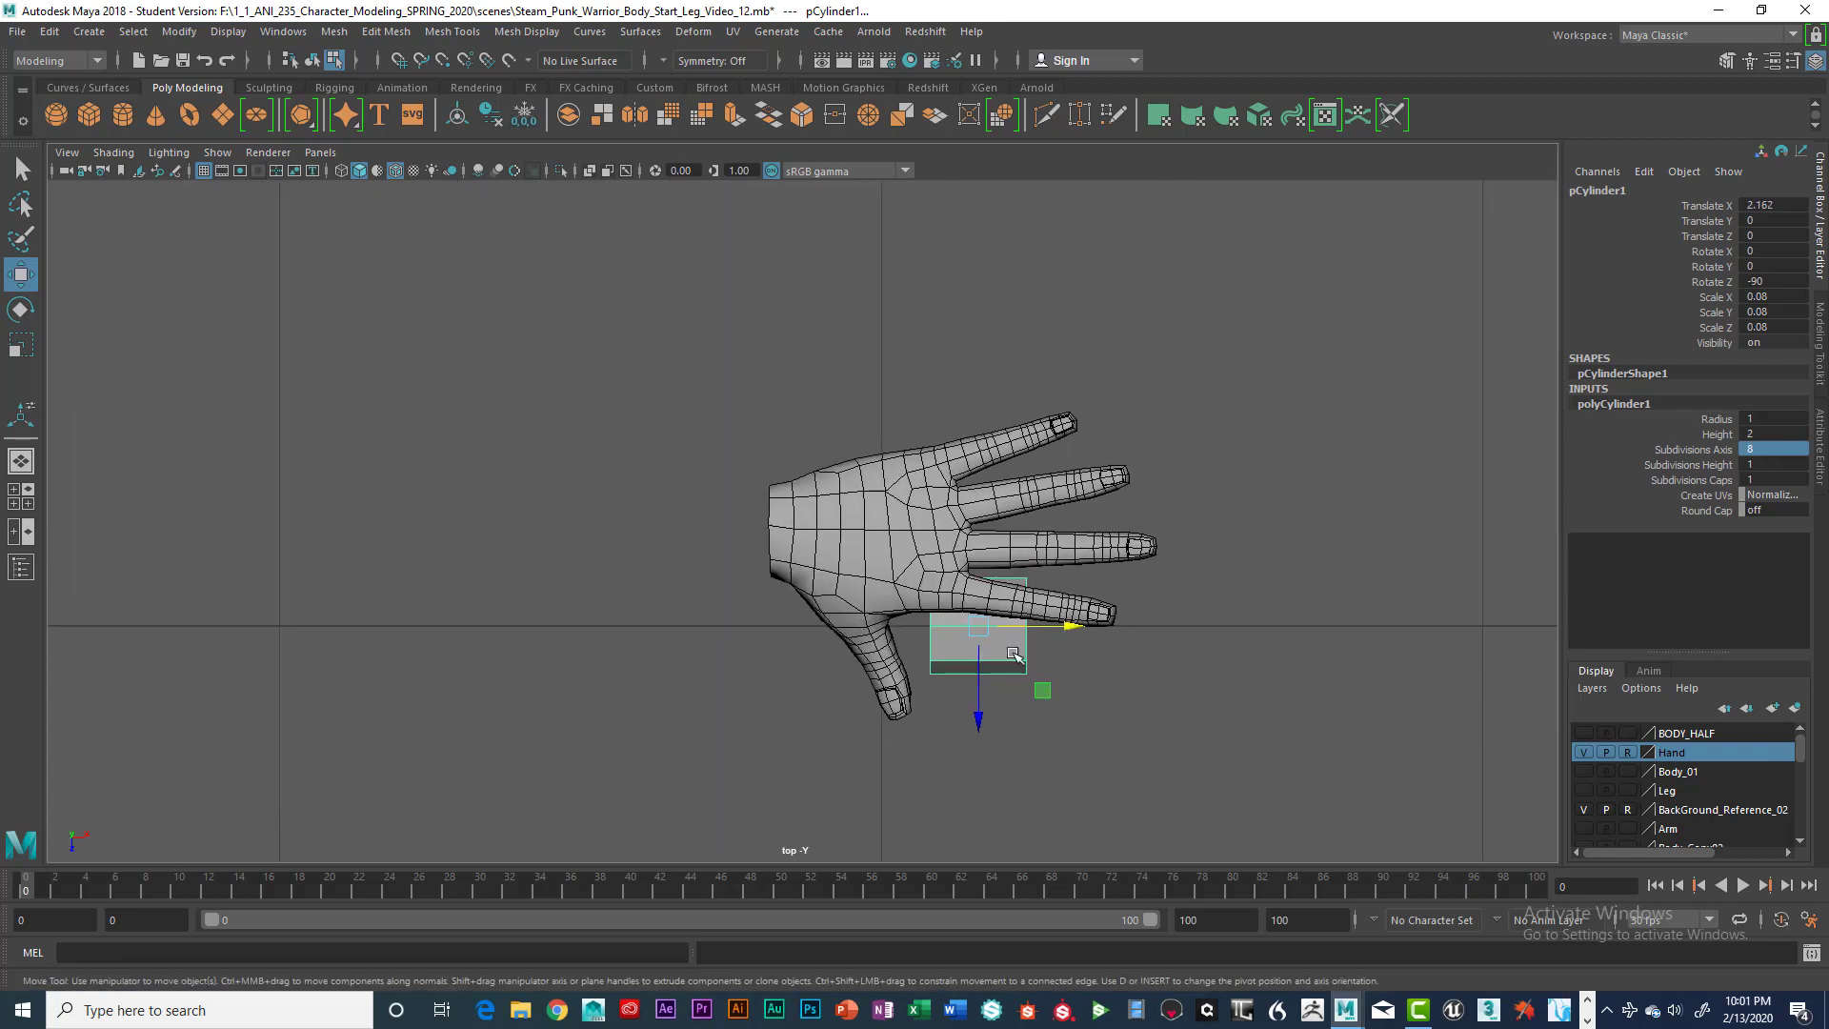
drag(980, 686, 967, 606)
Raise the cylinder to the height of the hand, at about Y 4.194
key(space)
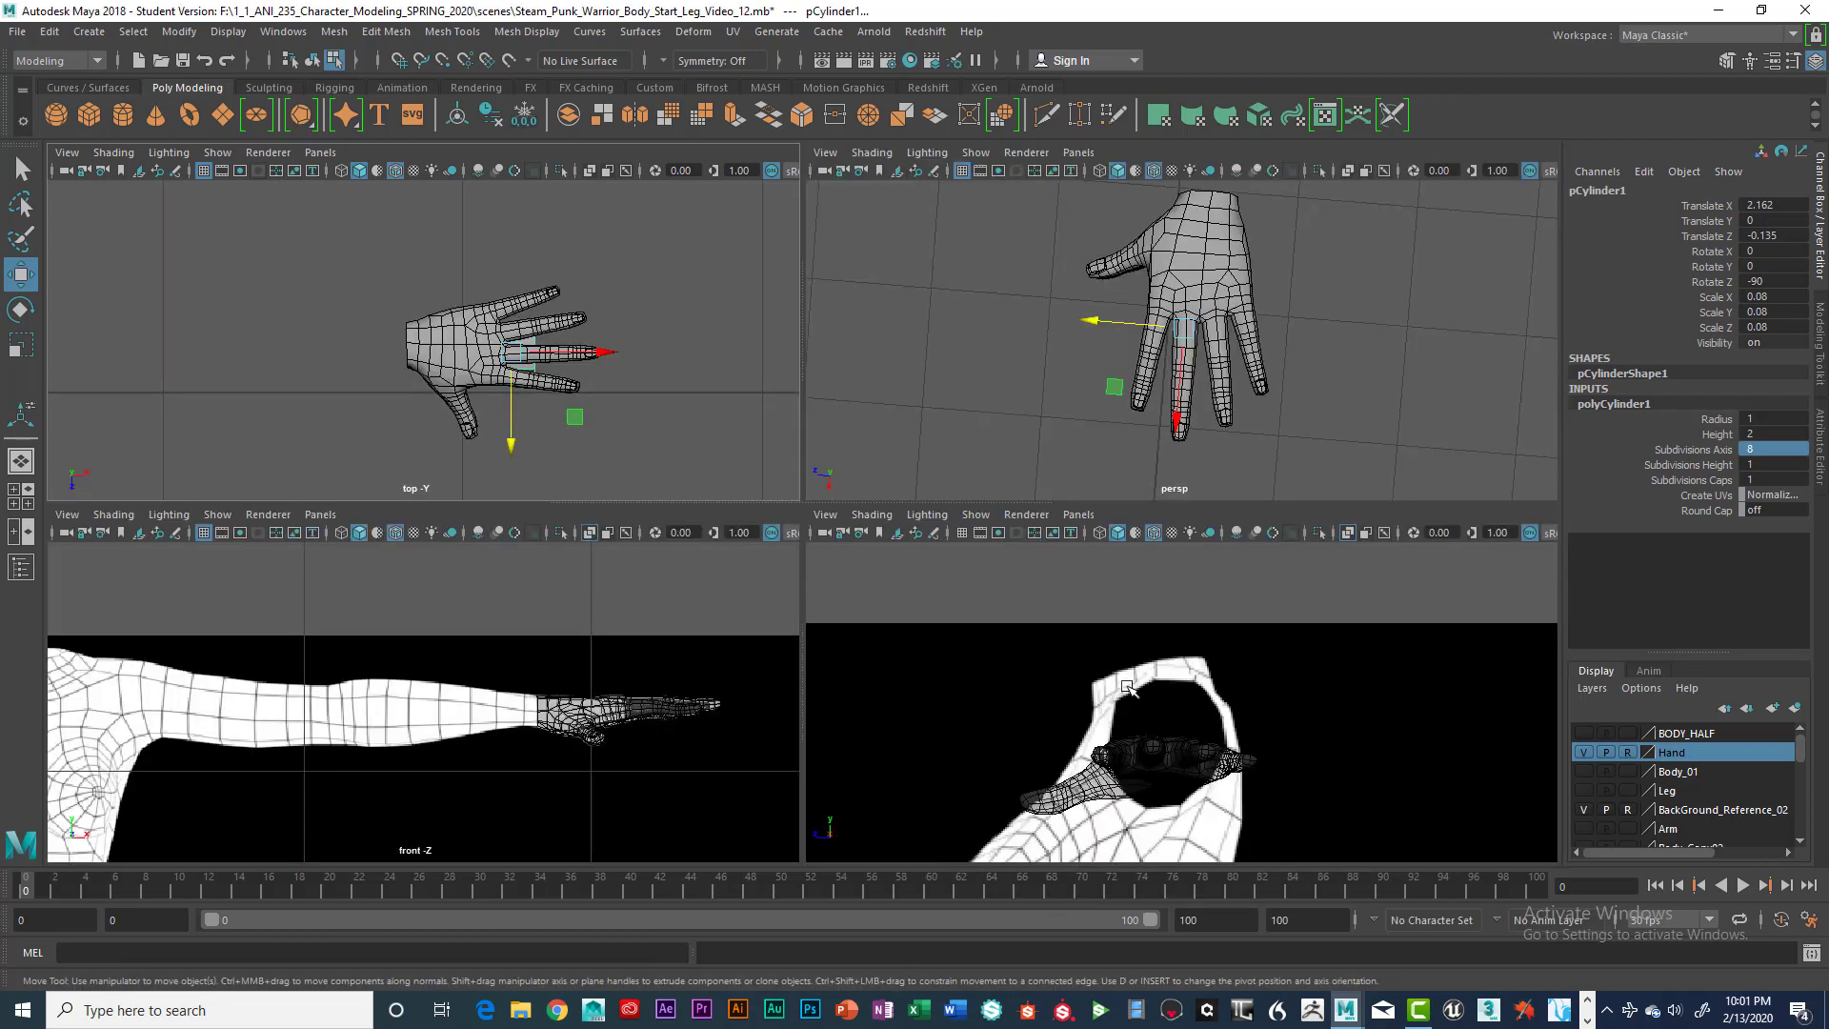
alt+middle_drag(1133, 702, 1083, 543)
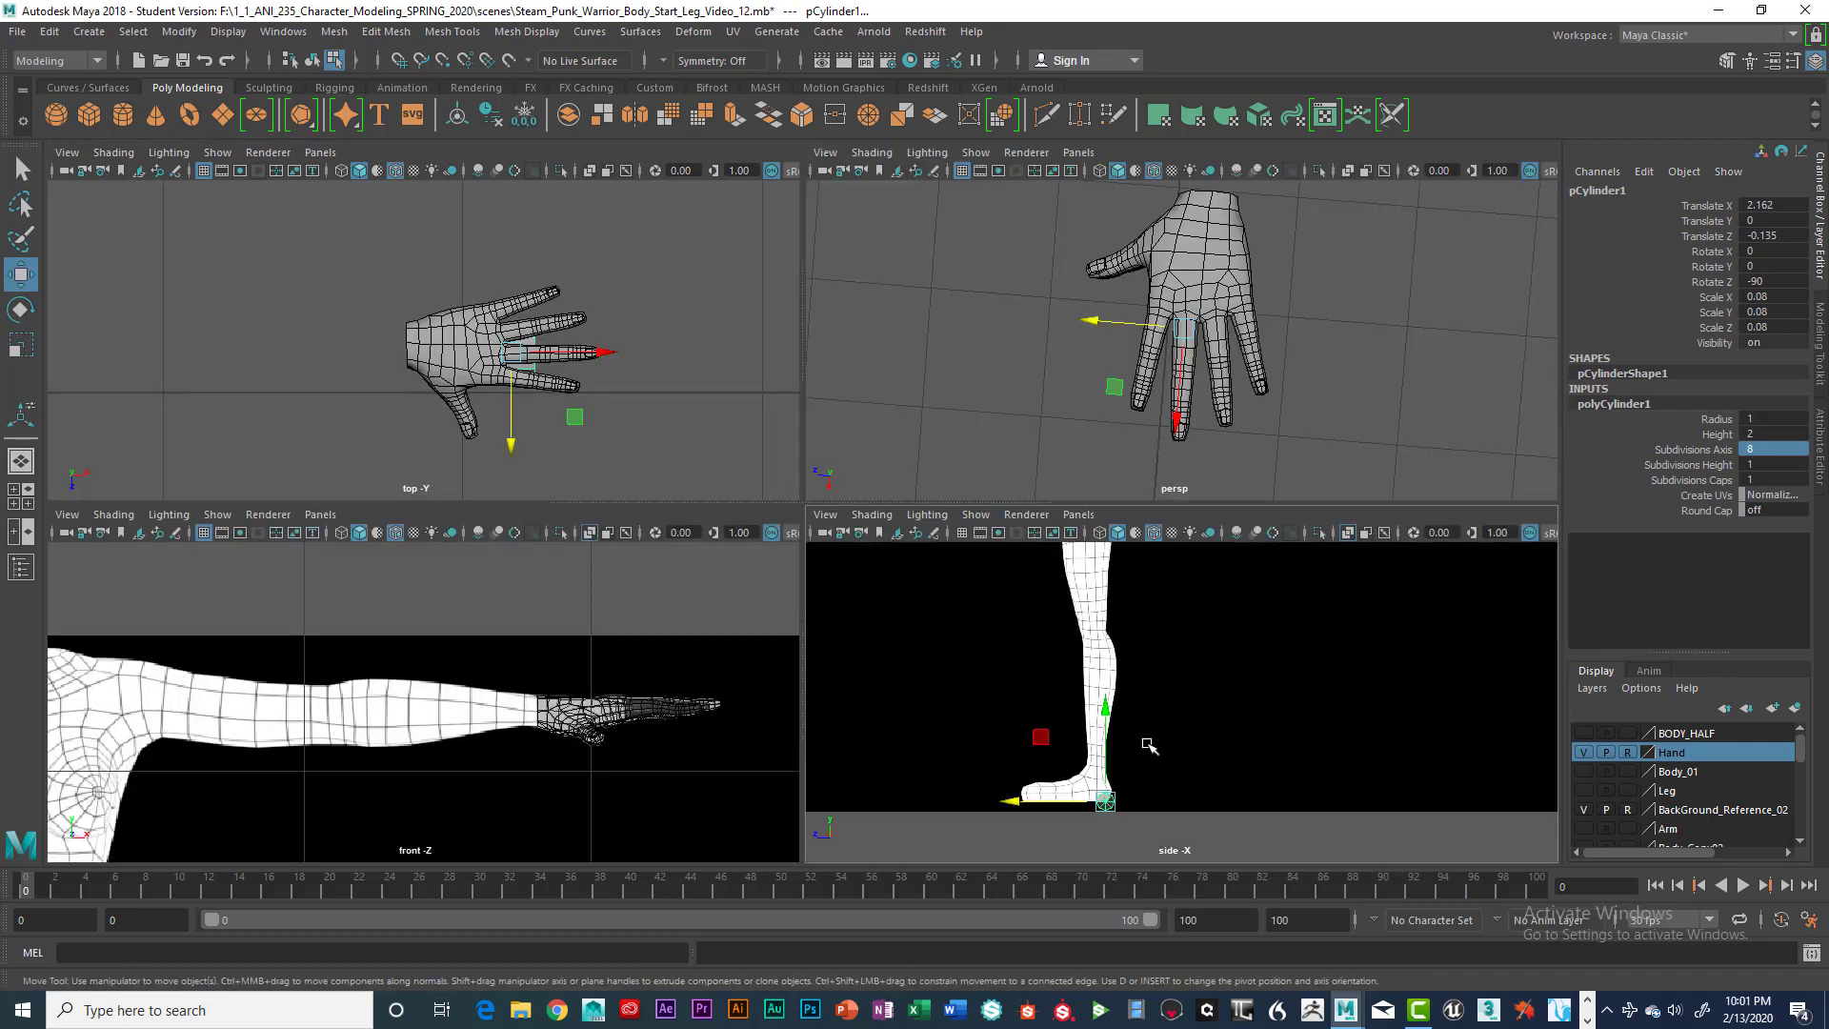
drag(1106, 721, 1105, 515)
scroll(1110, 581, down, 4)
alt+middle_drag(1117, 572, 1105, 766)
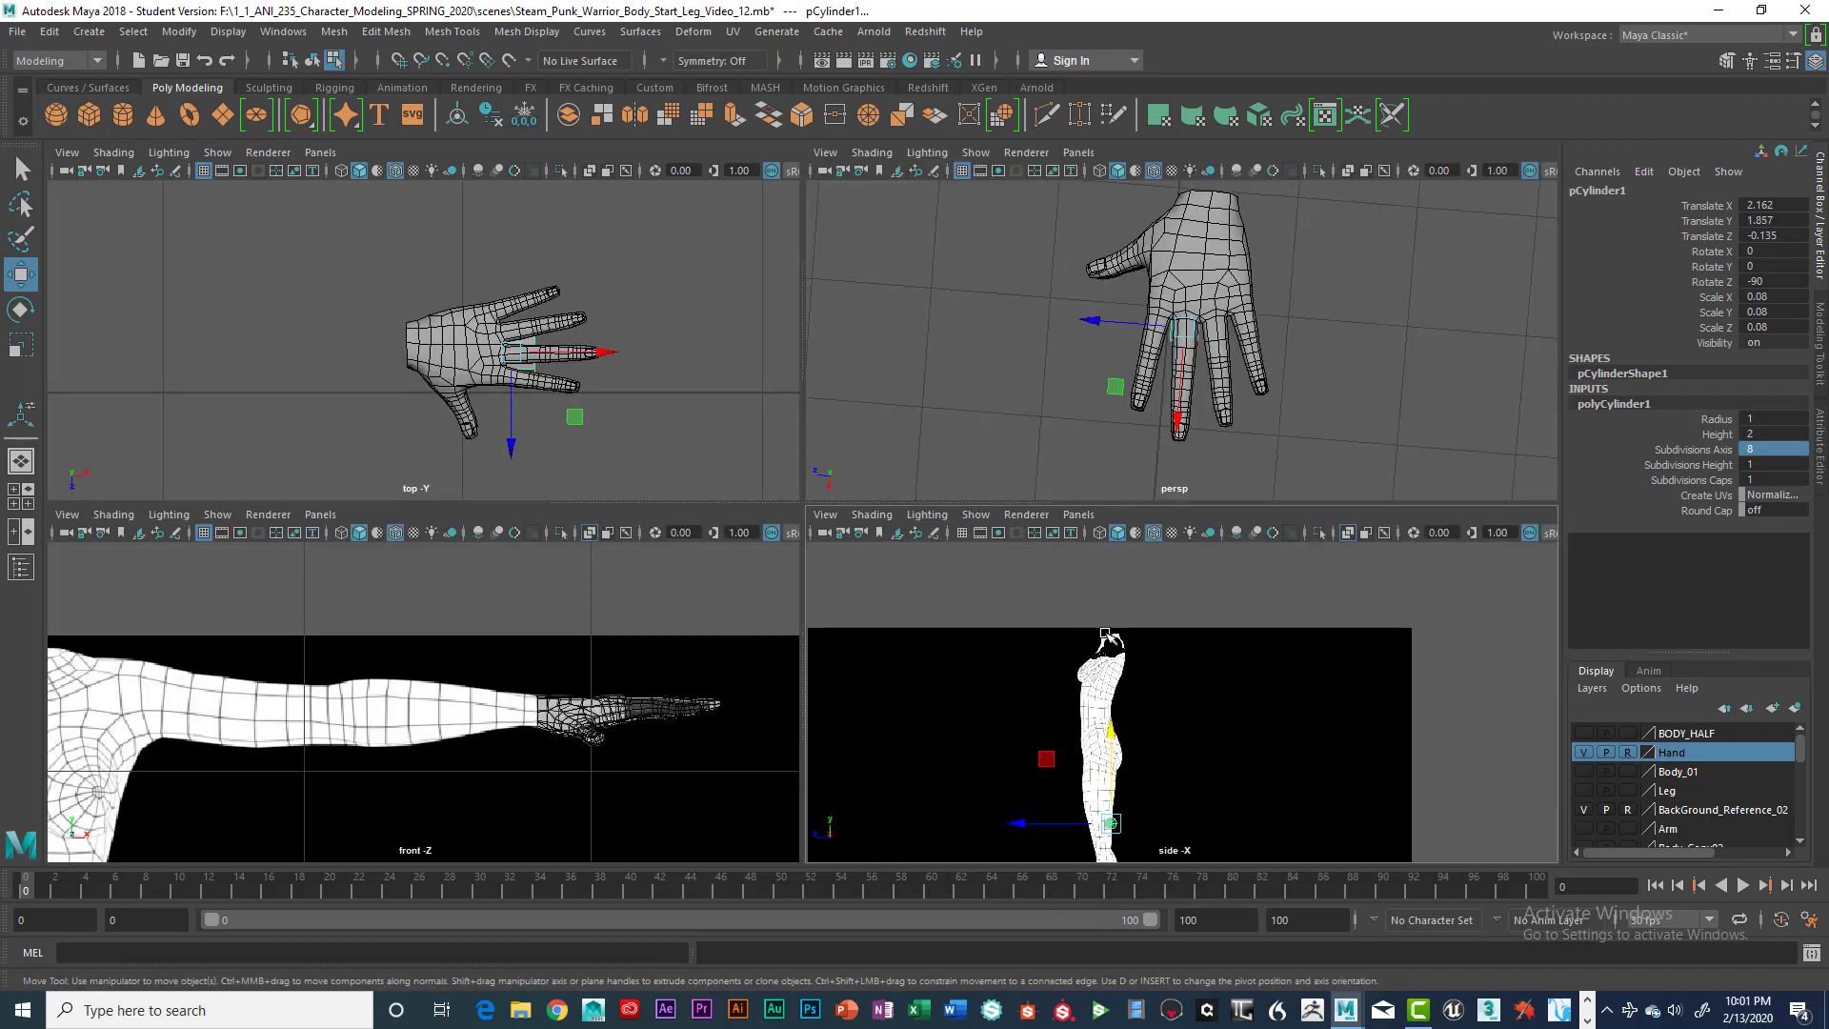
drag(1111, 747, 1106, 562)
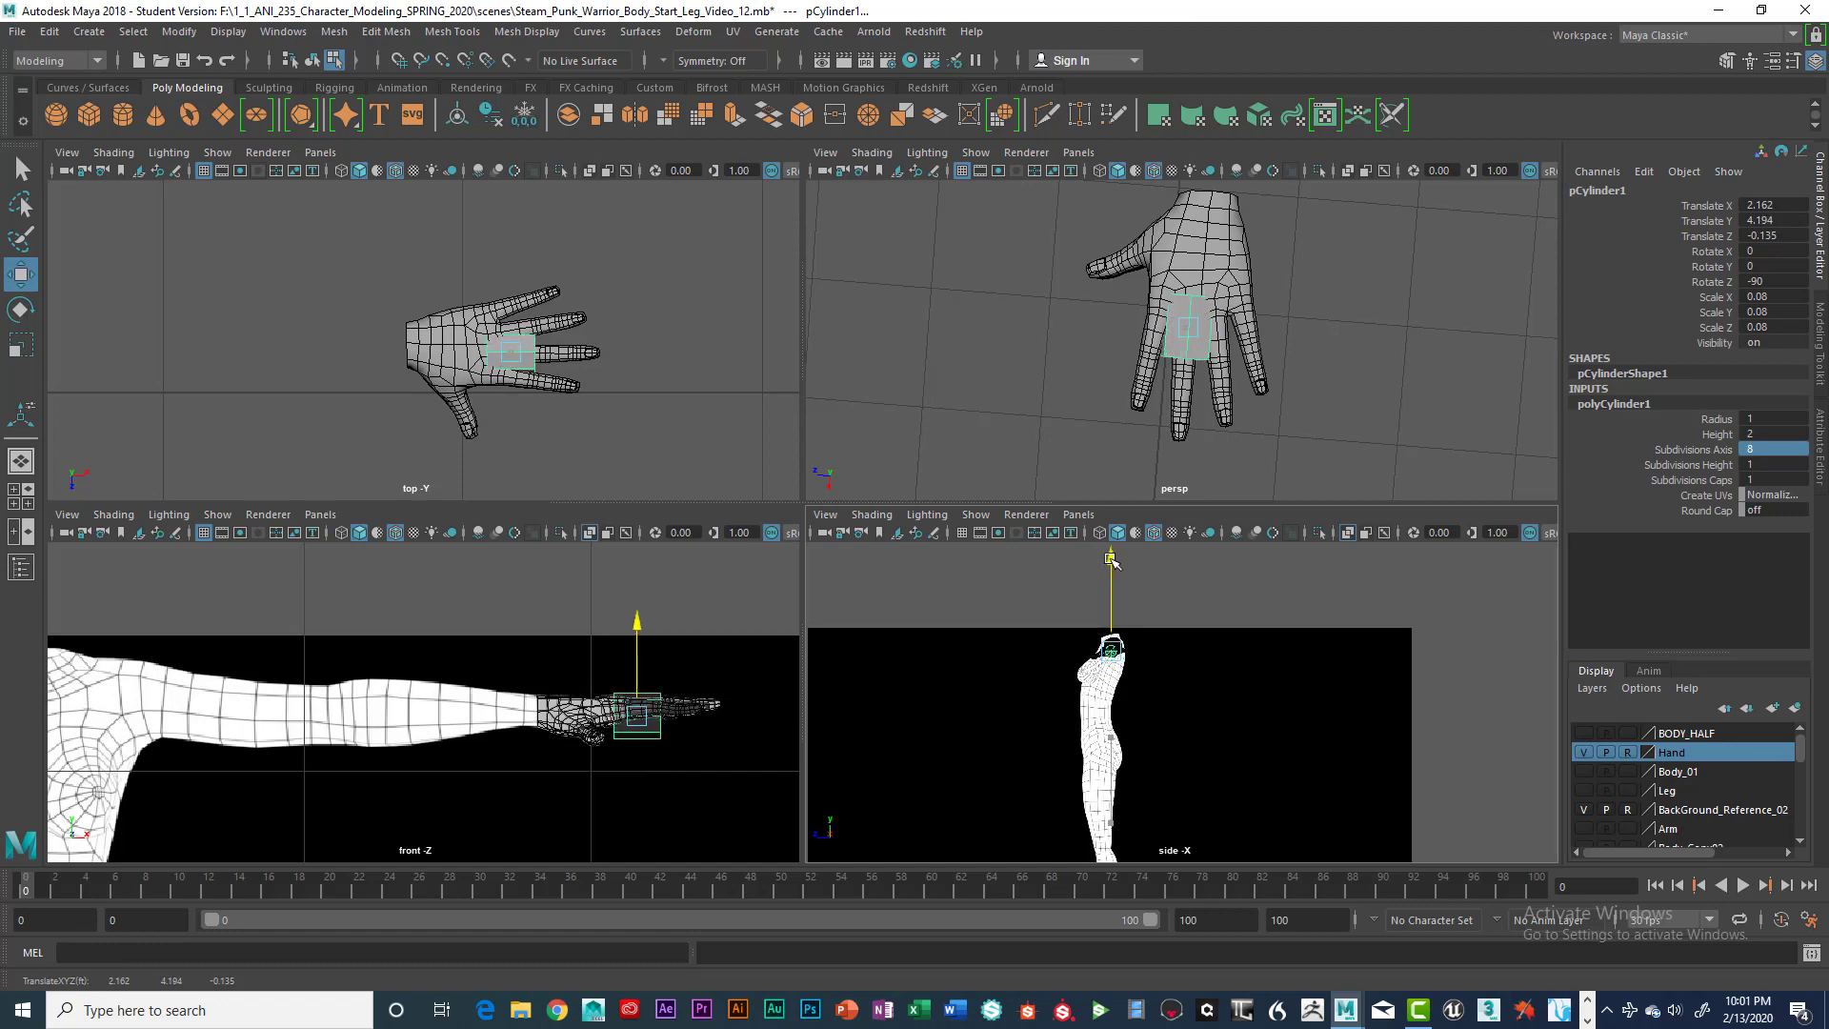
drag(1110, 560, 1110, 560)
Scale the cylinder into a thin band around the middle finger, about 0.046 in X and Z and 0.011 in Y
scroll(1248, 545, up, 5)
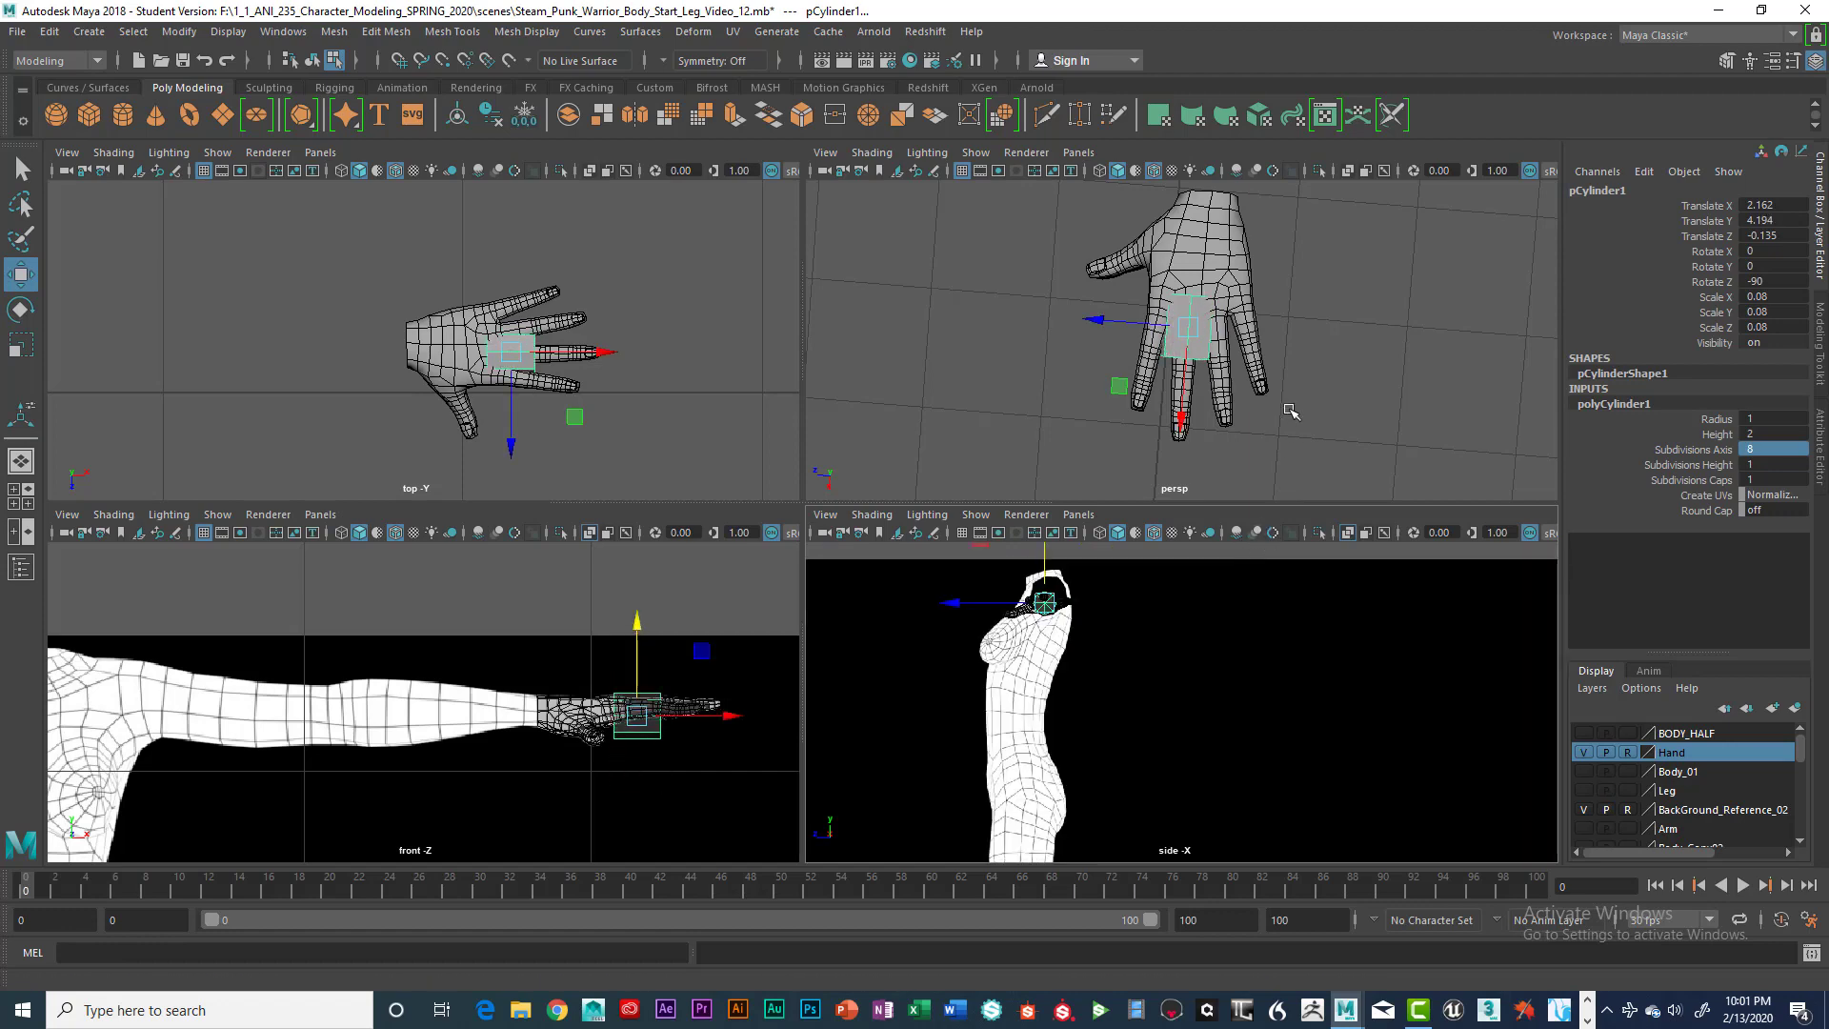
scroll(1310, 402, up, 6)
scroll(1345, 400, up, 4)
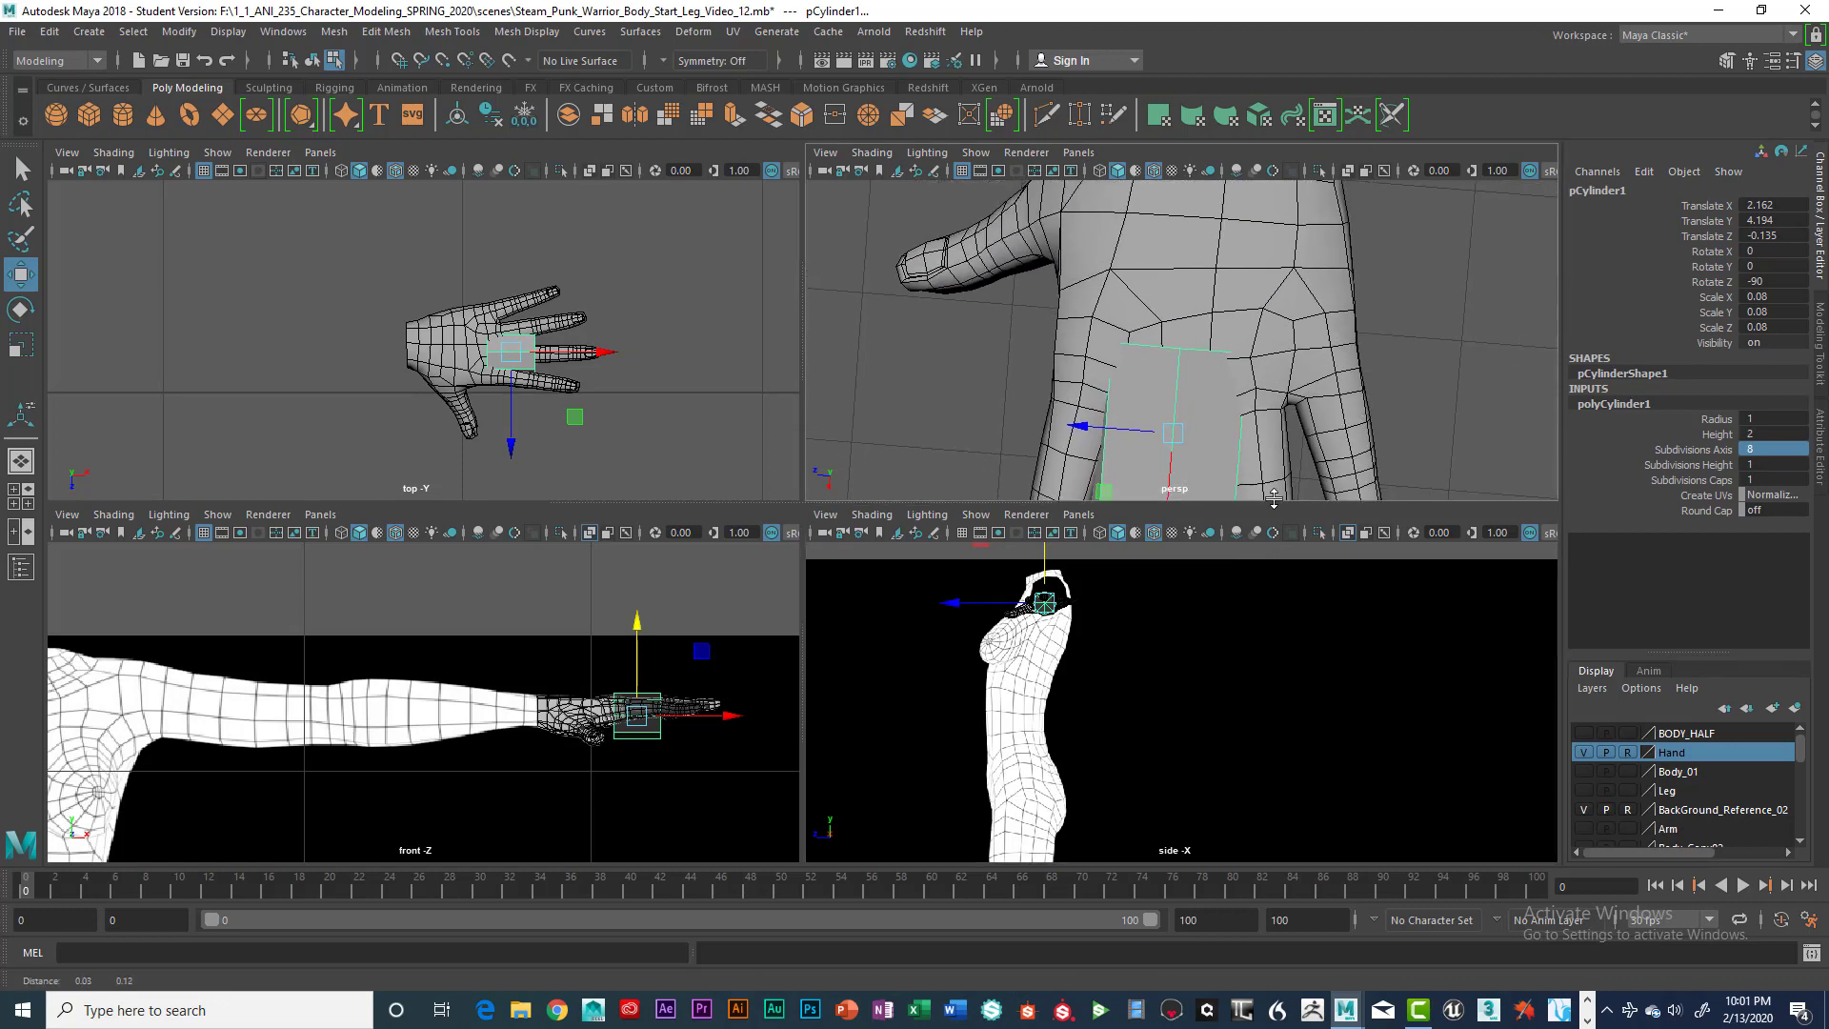
key(space)
key(space)
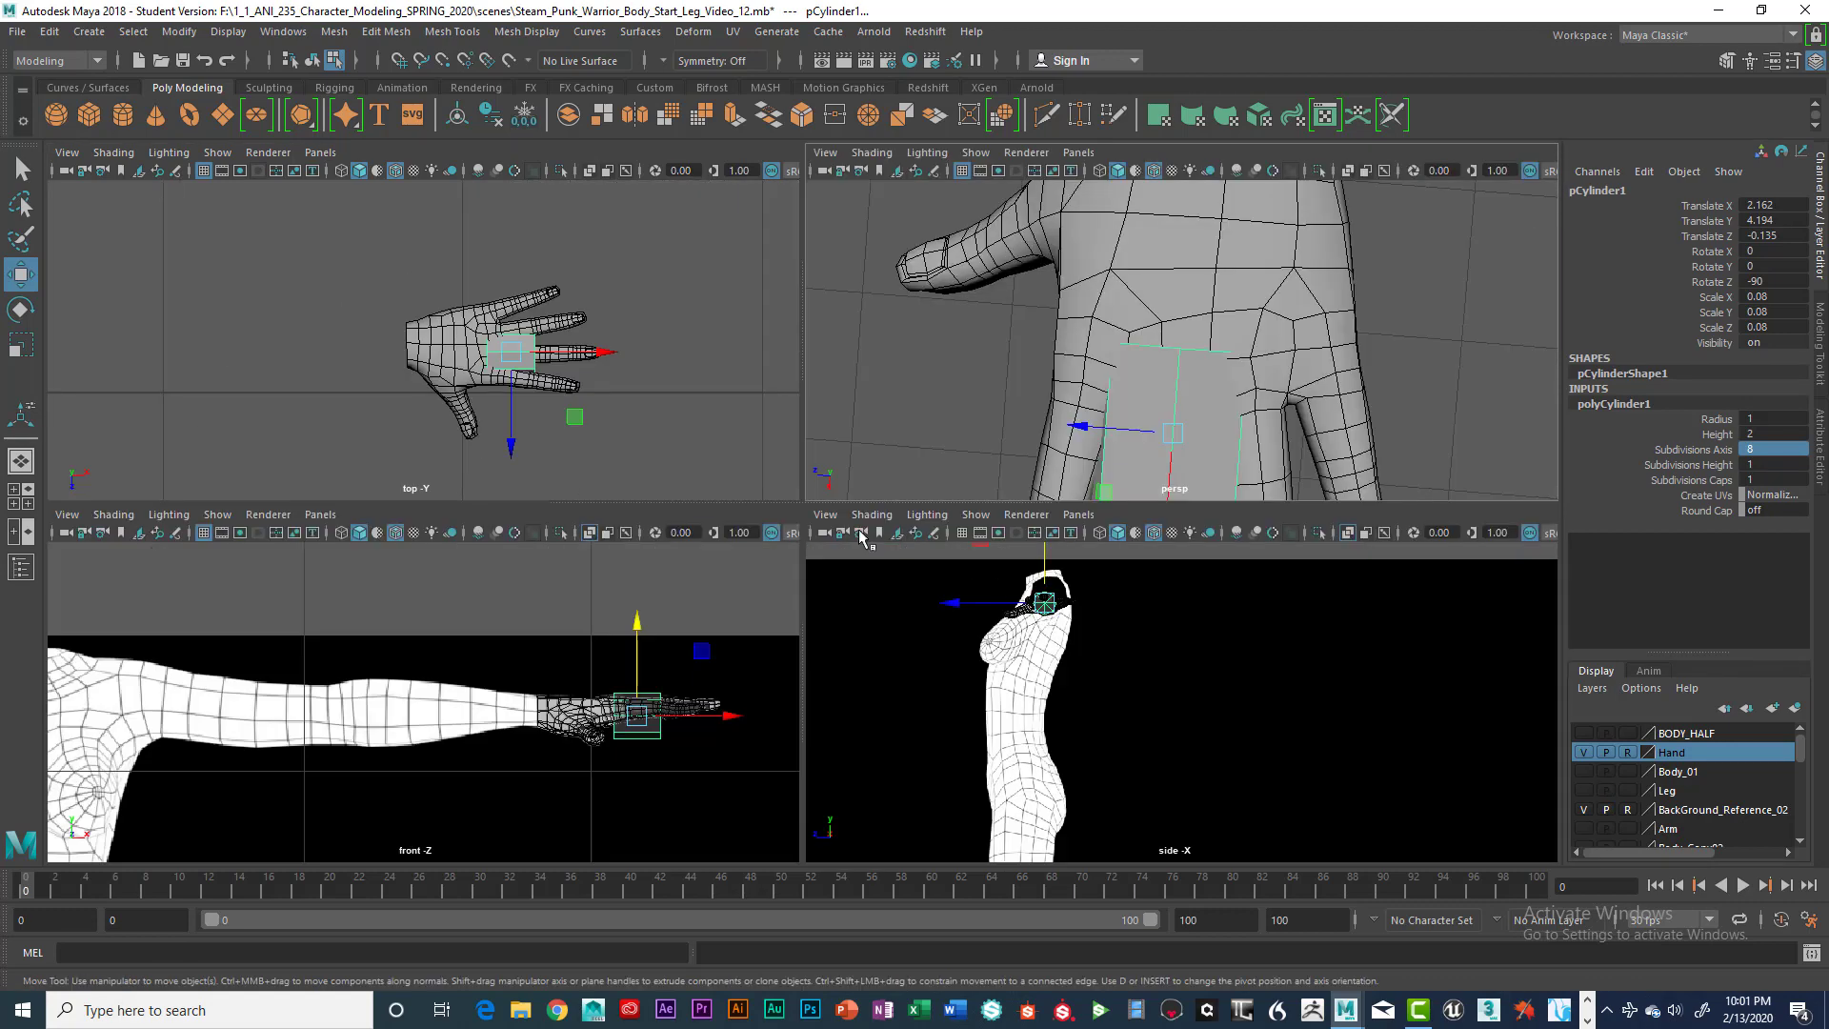
key(space)
scroll(869, 461, up, 4)
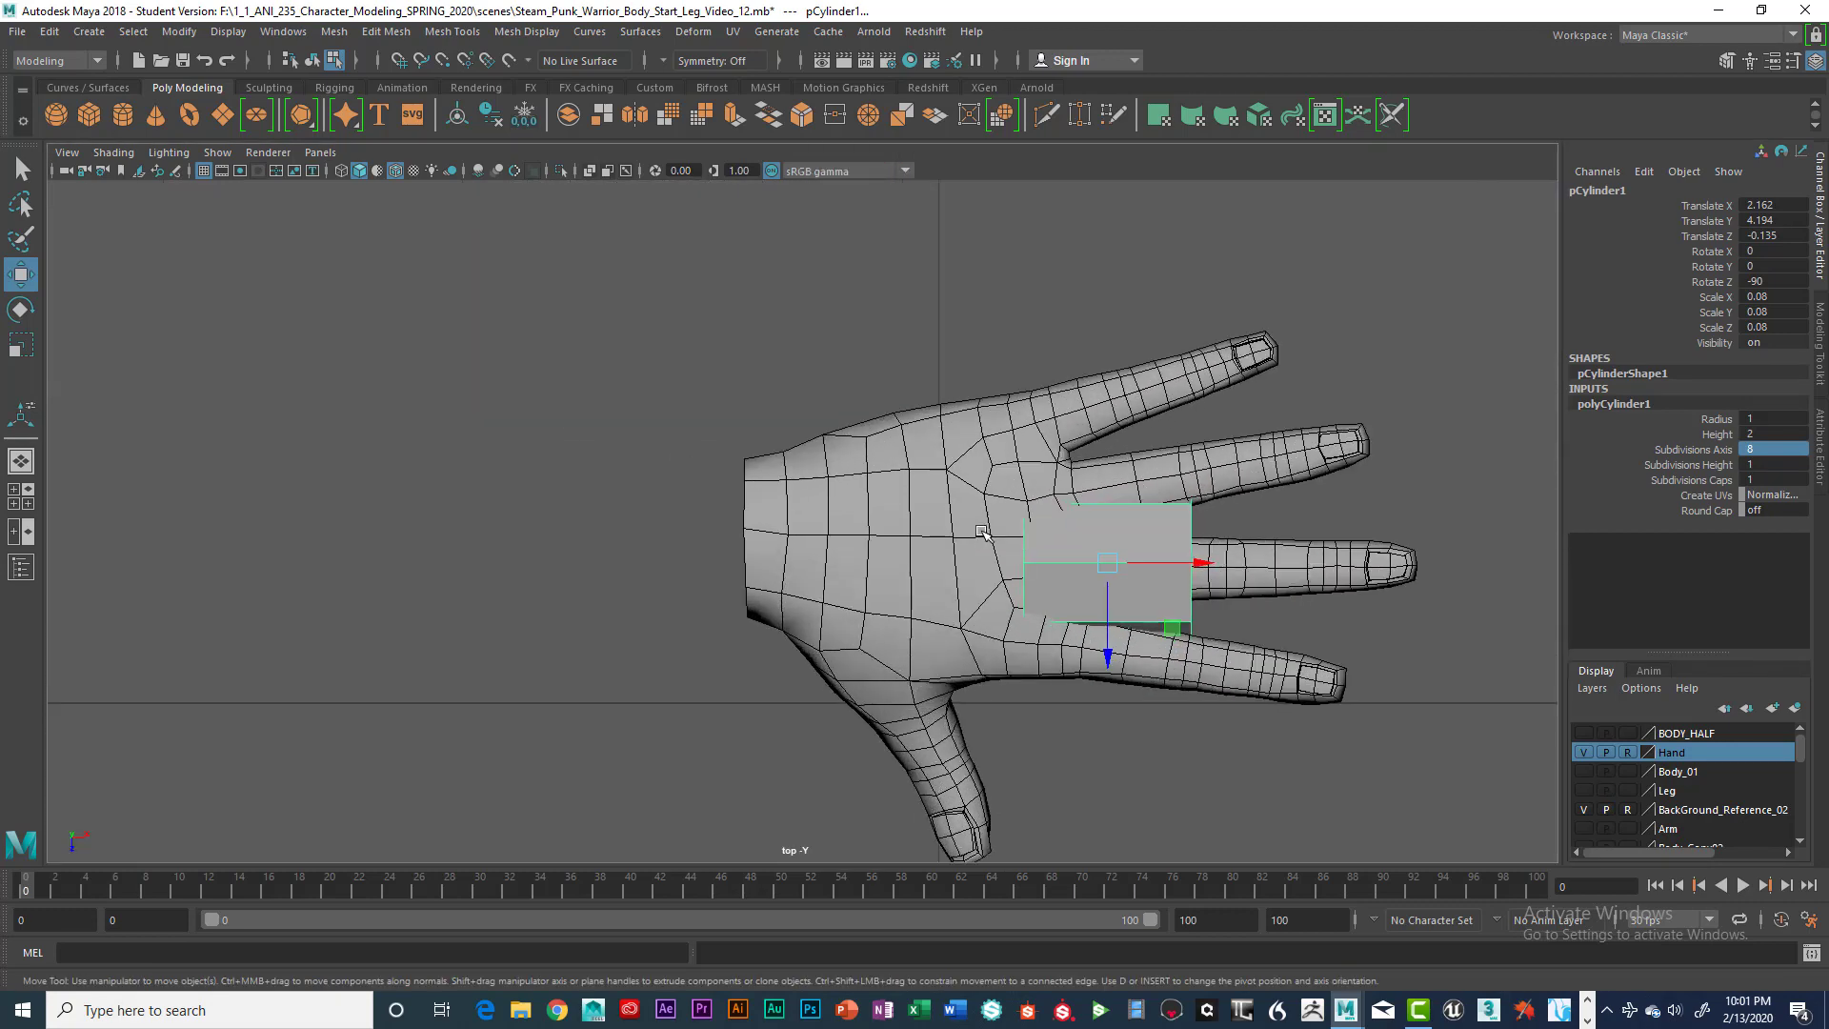
key(r)
drag(1141, 559, 1096, 565)
key(e)
key(r)
key(w)
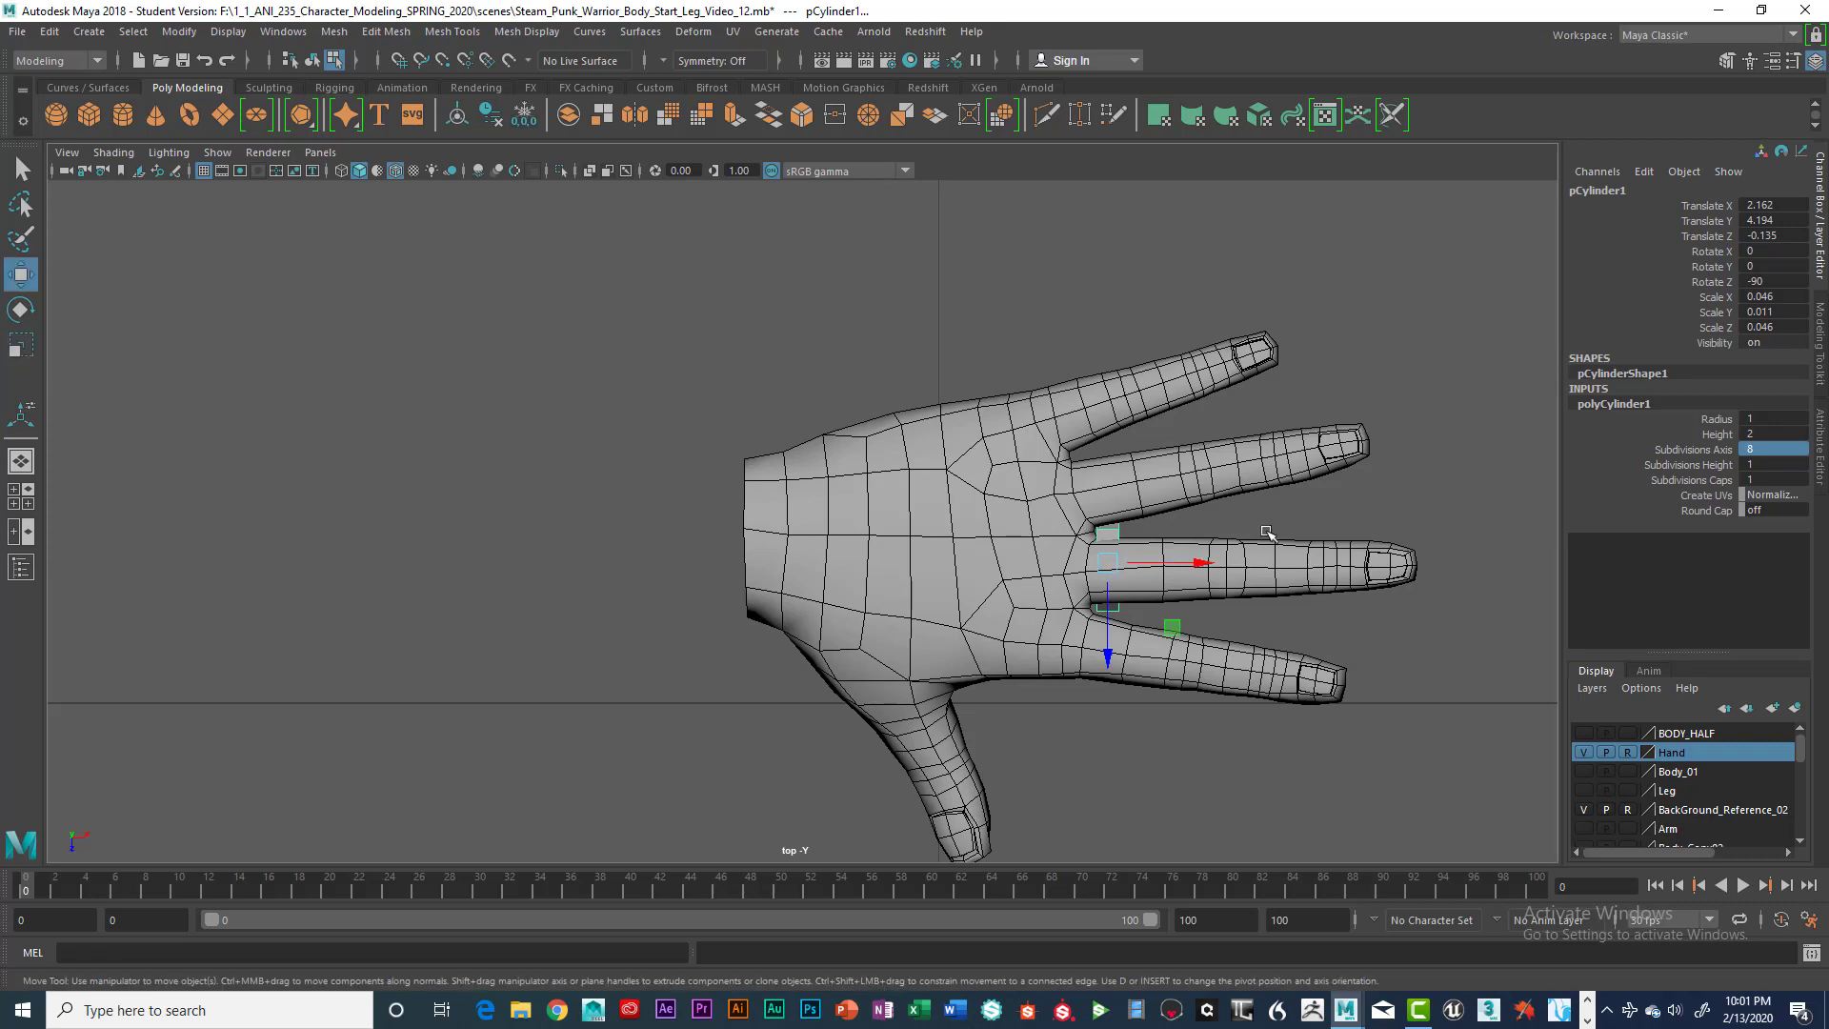
Reposition the band around the base of the middle finger, at about X 2.139 and Y 4.248
key(space)
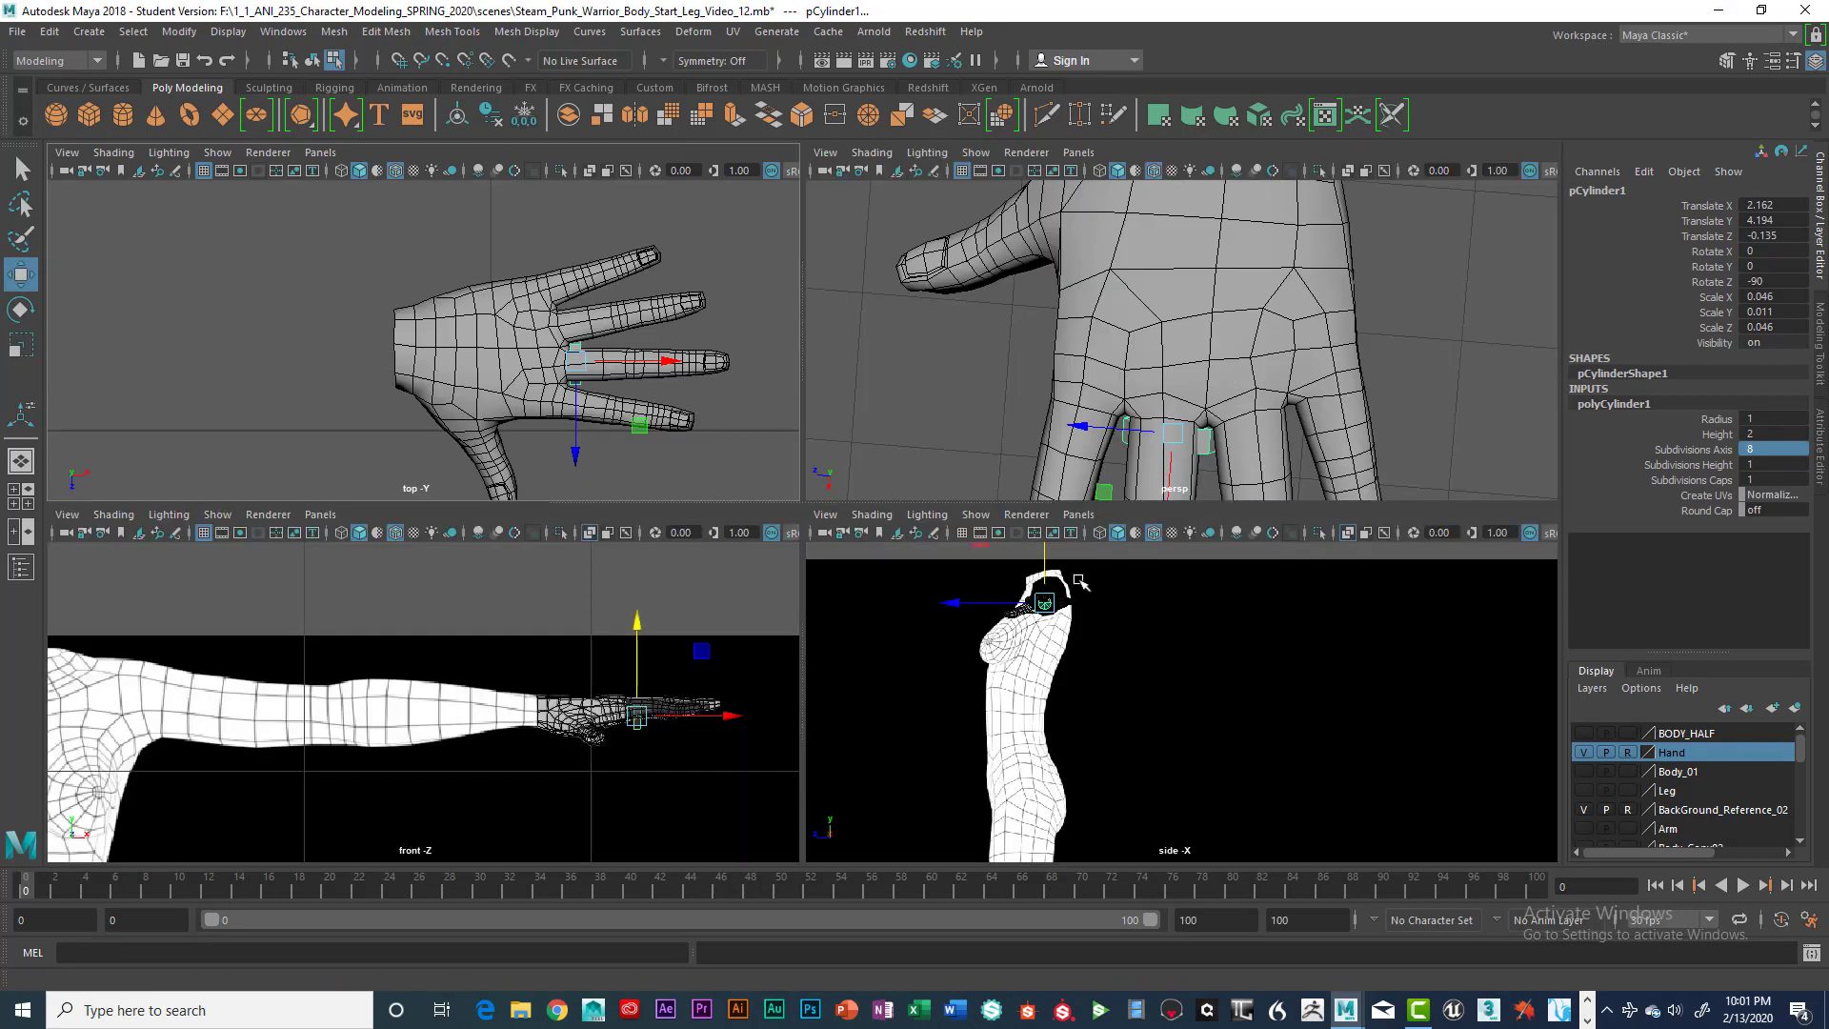
drag(1045, 569, 1040, 564)
key(space)
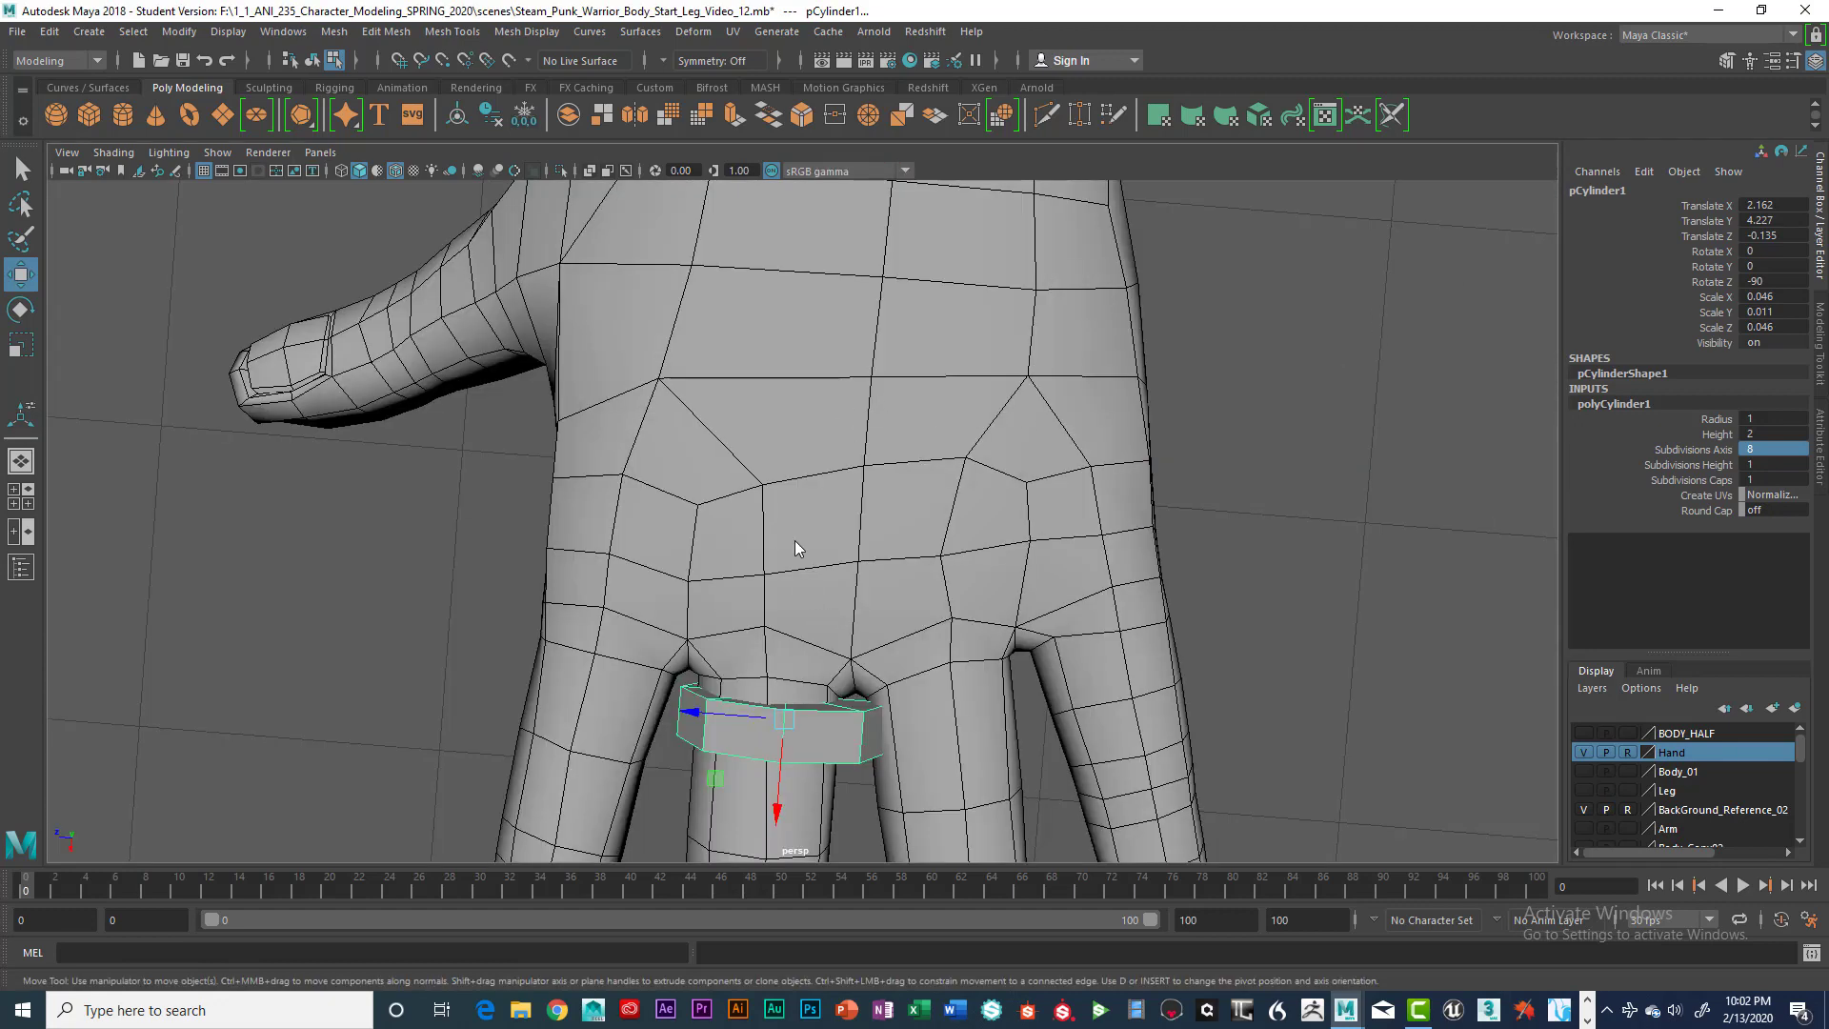
key(space)
key(space)
scroll(828, 457, up, 6)
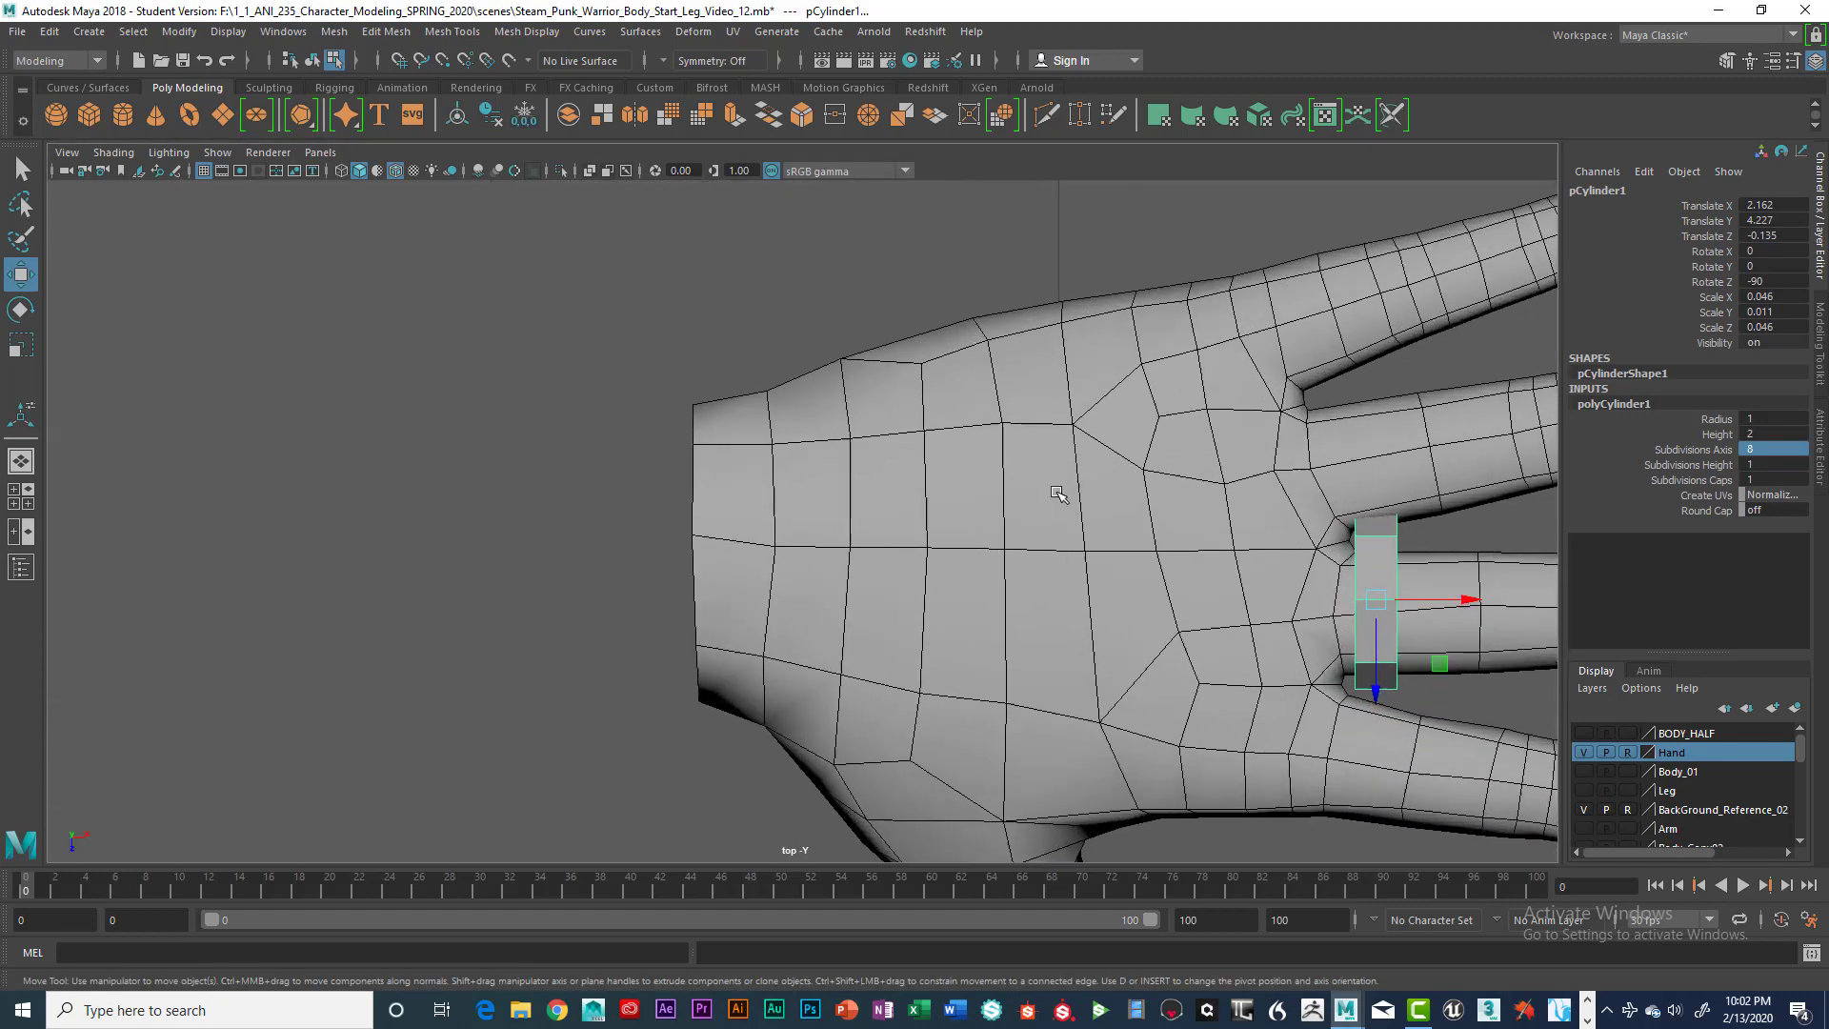
scroll(827, 408, up, 2)
drag(1141, 523, 1089, 549)
key(space)
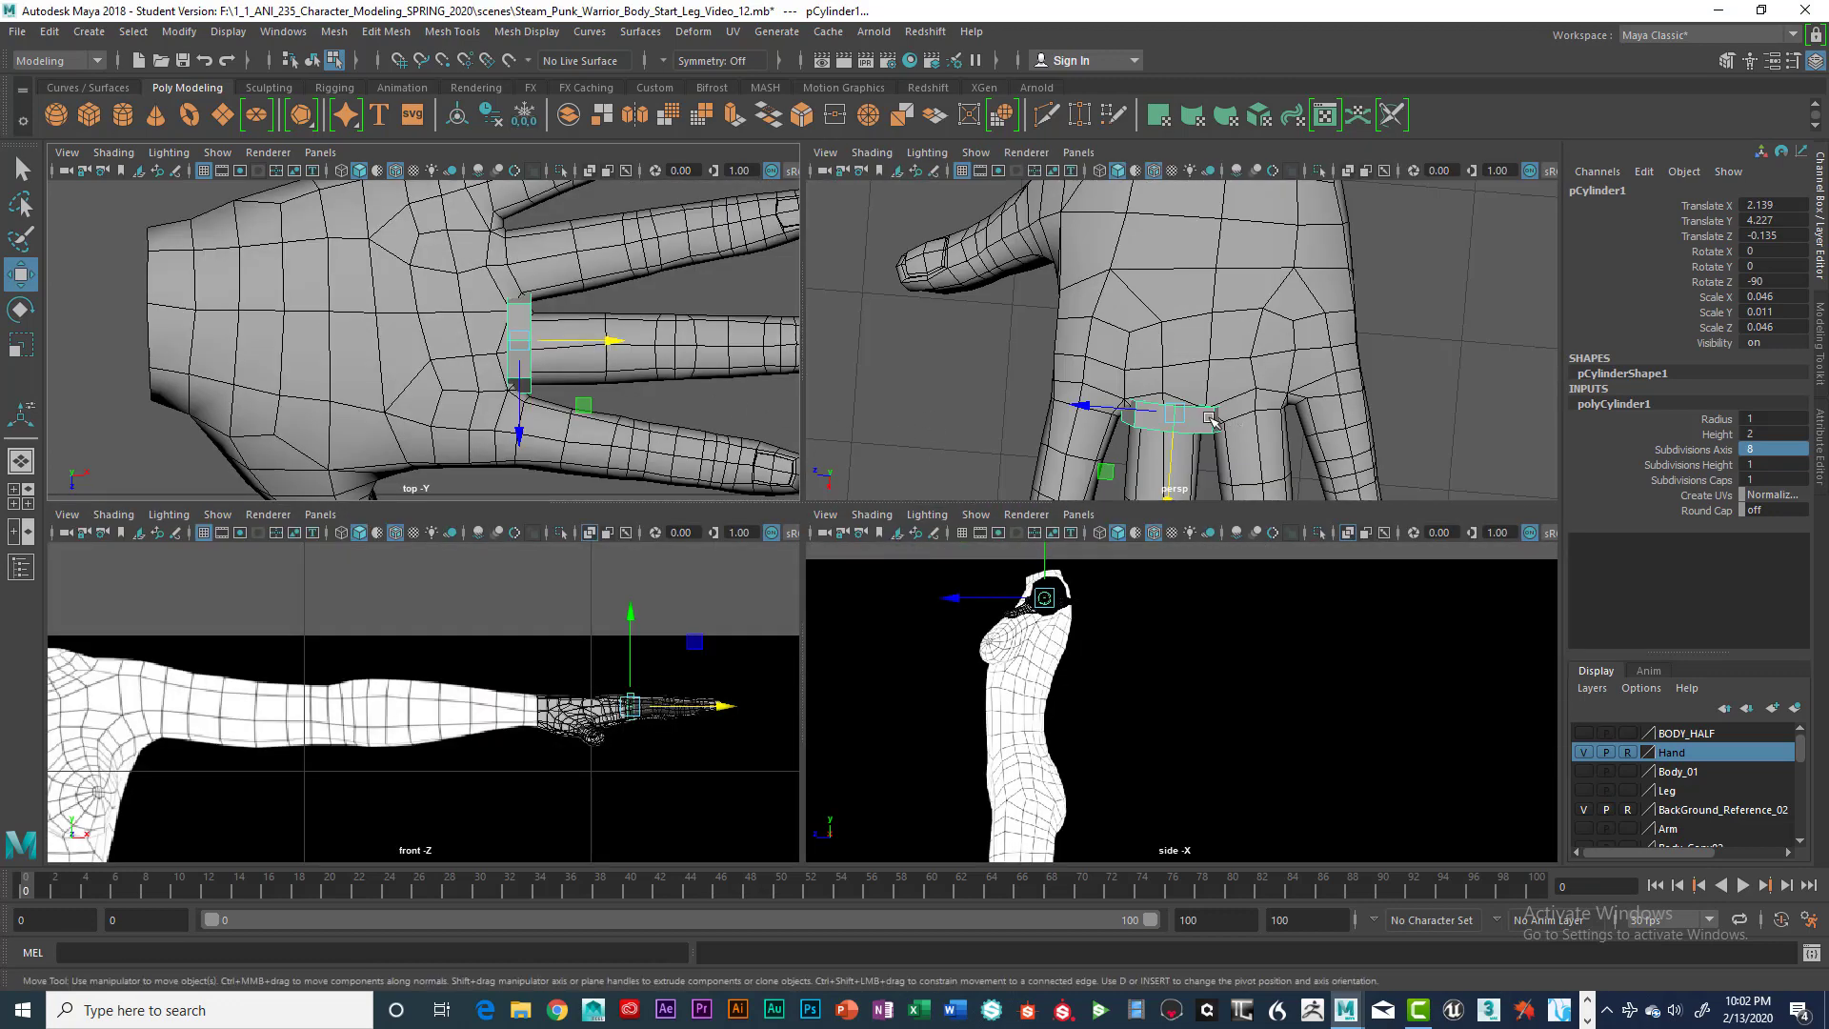
drag(1045, 552, 1045, 548)
key(space)
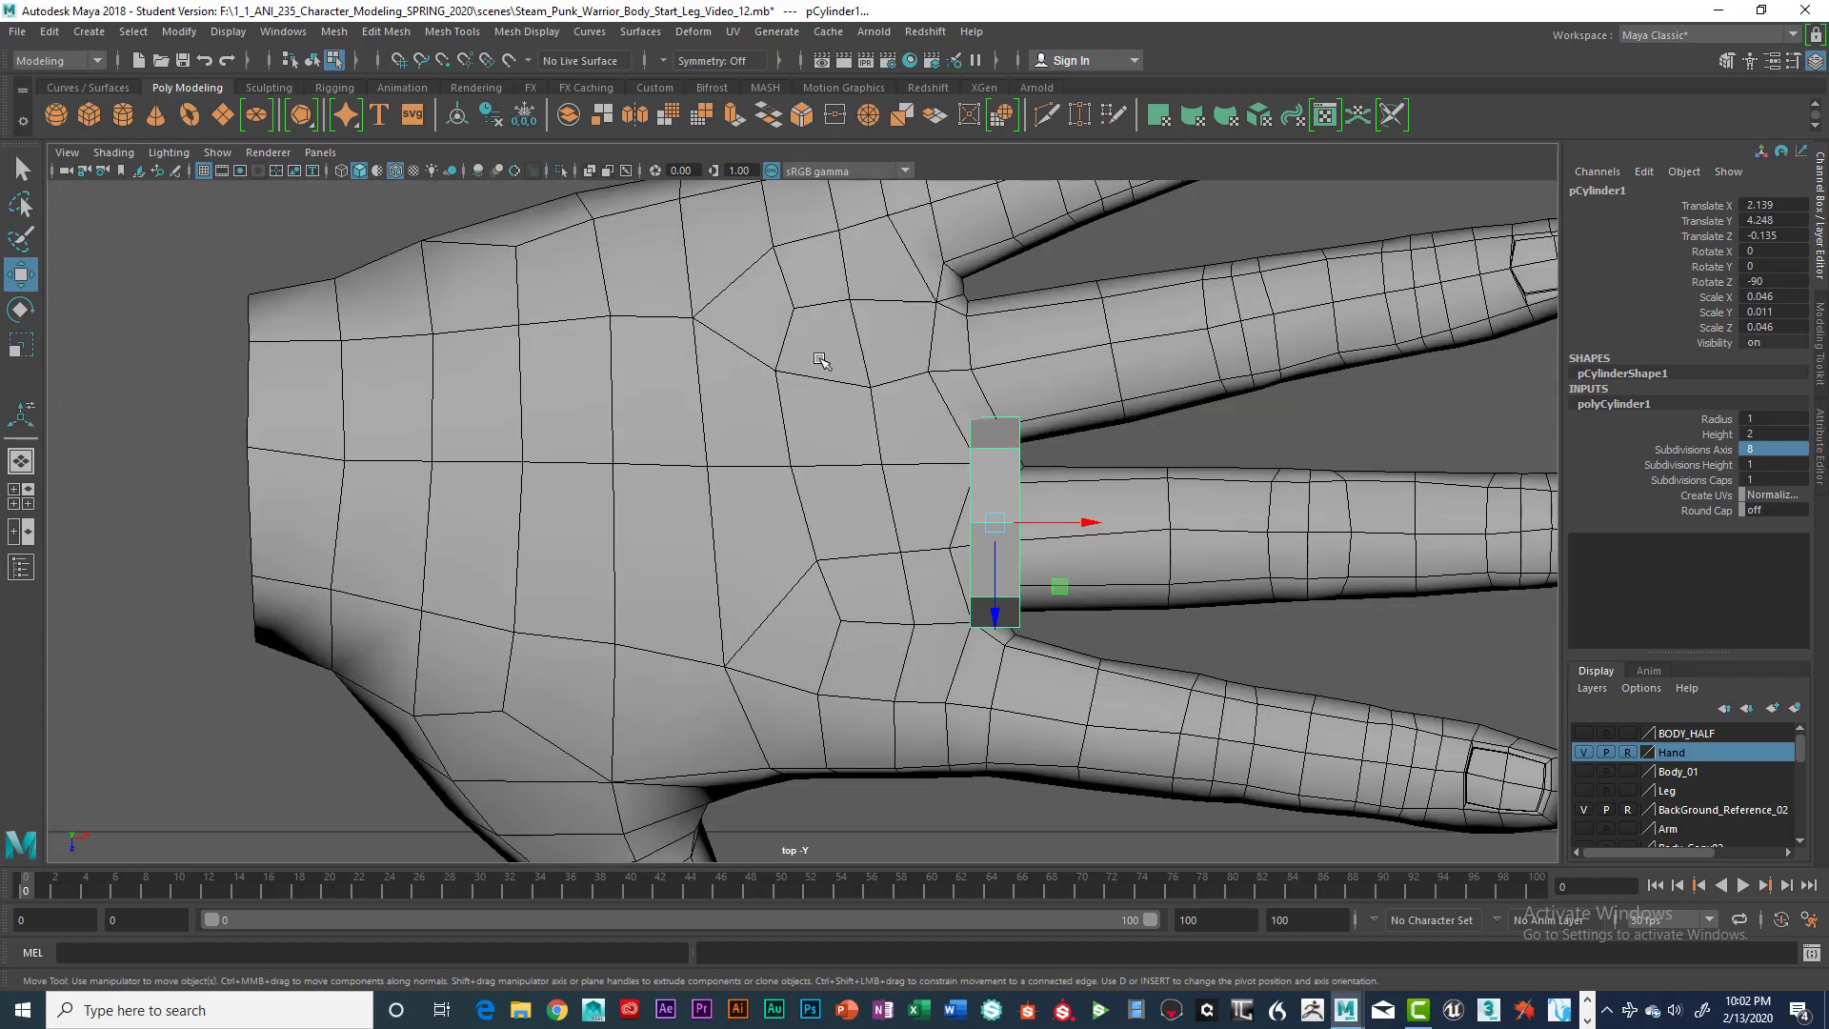
Hide the Hand layer and delete the cylinder's end-cap faces to leave an open ring
key(space)
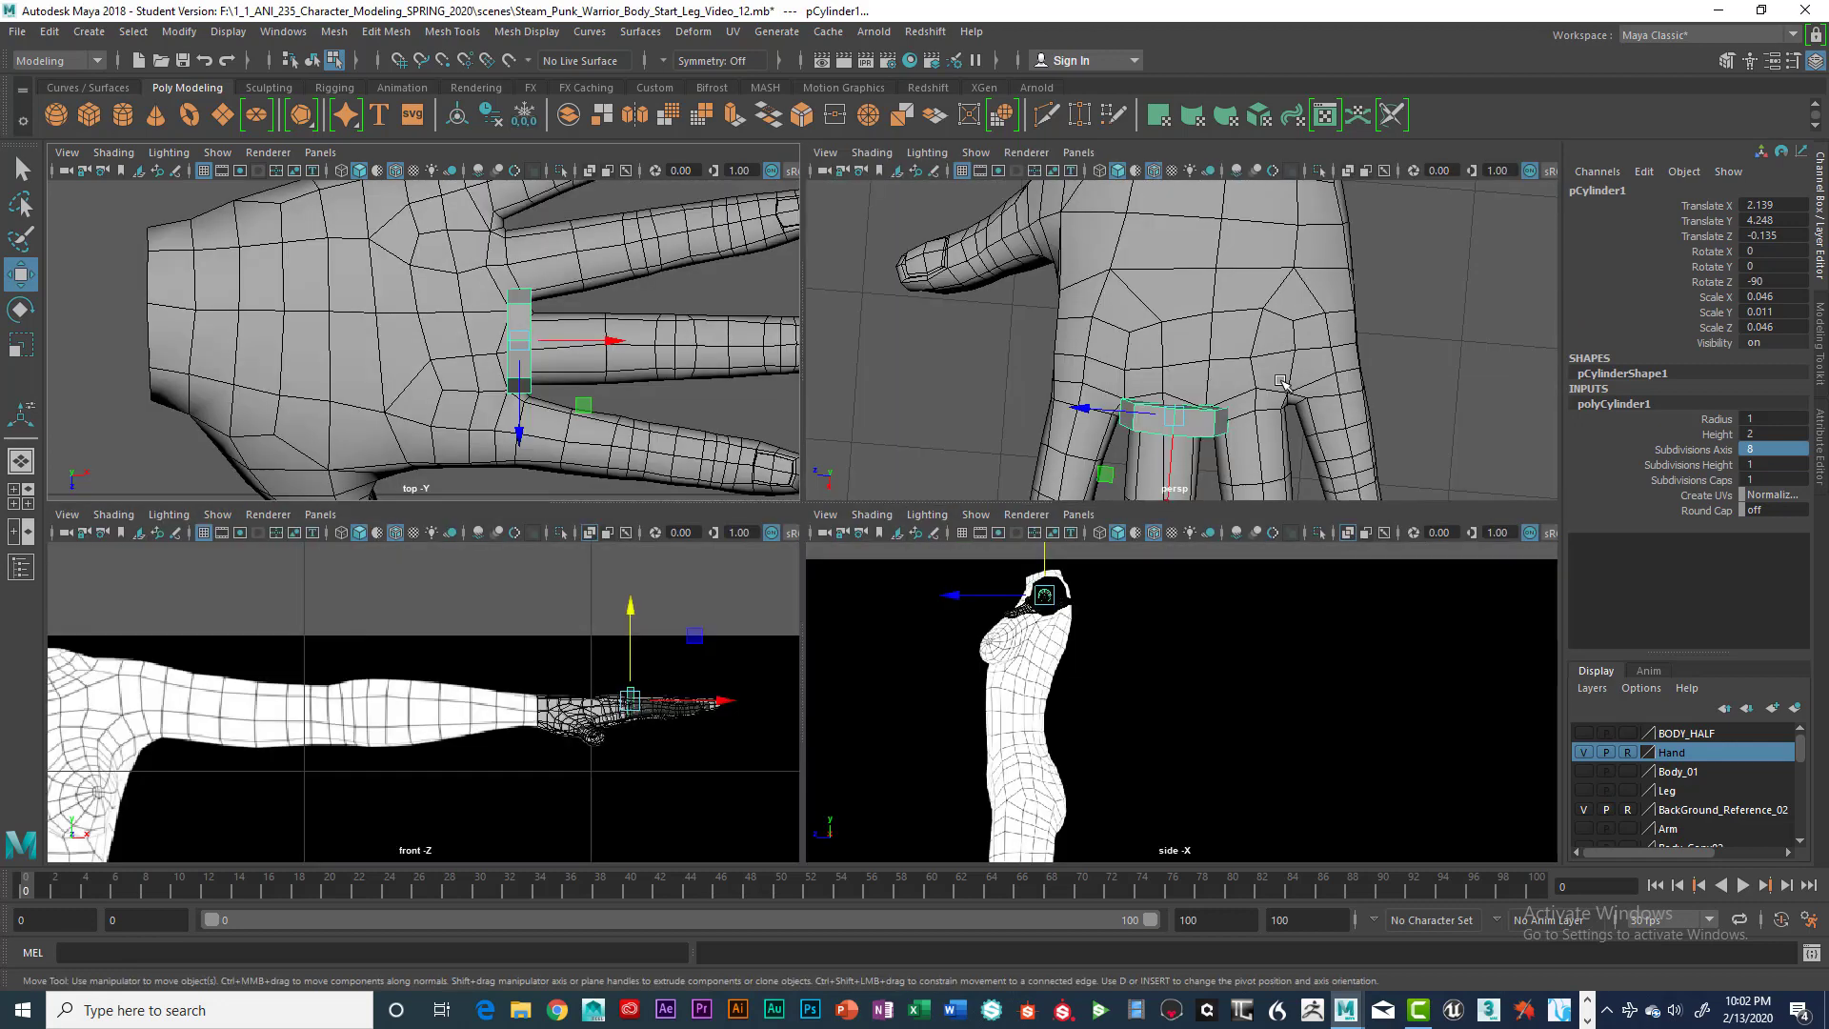
click(1585, 749)
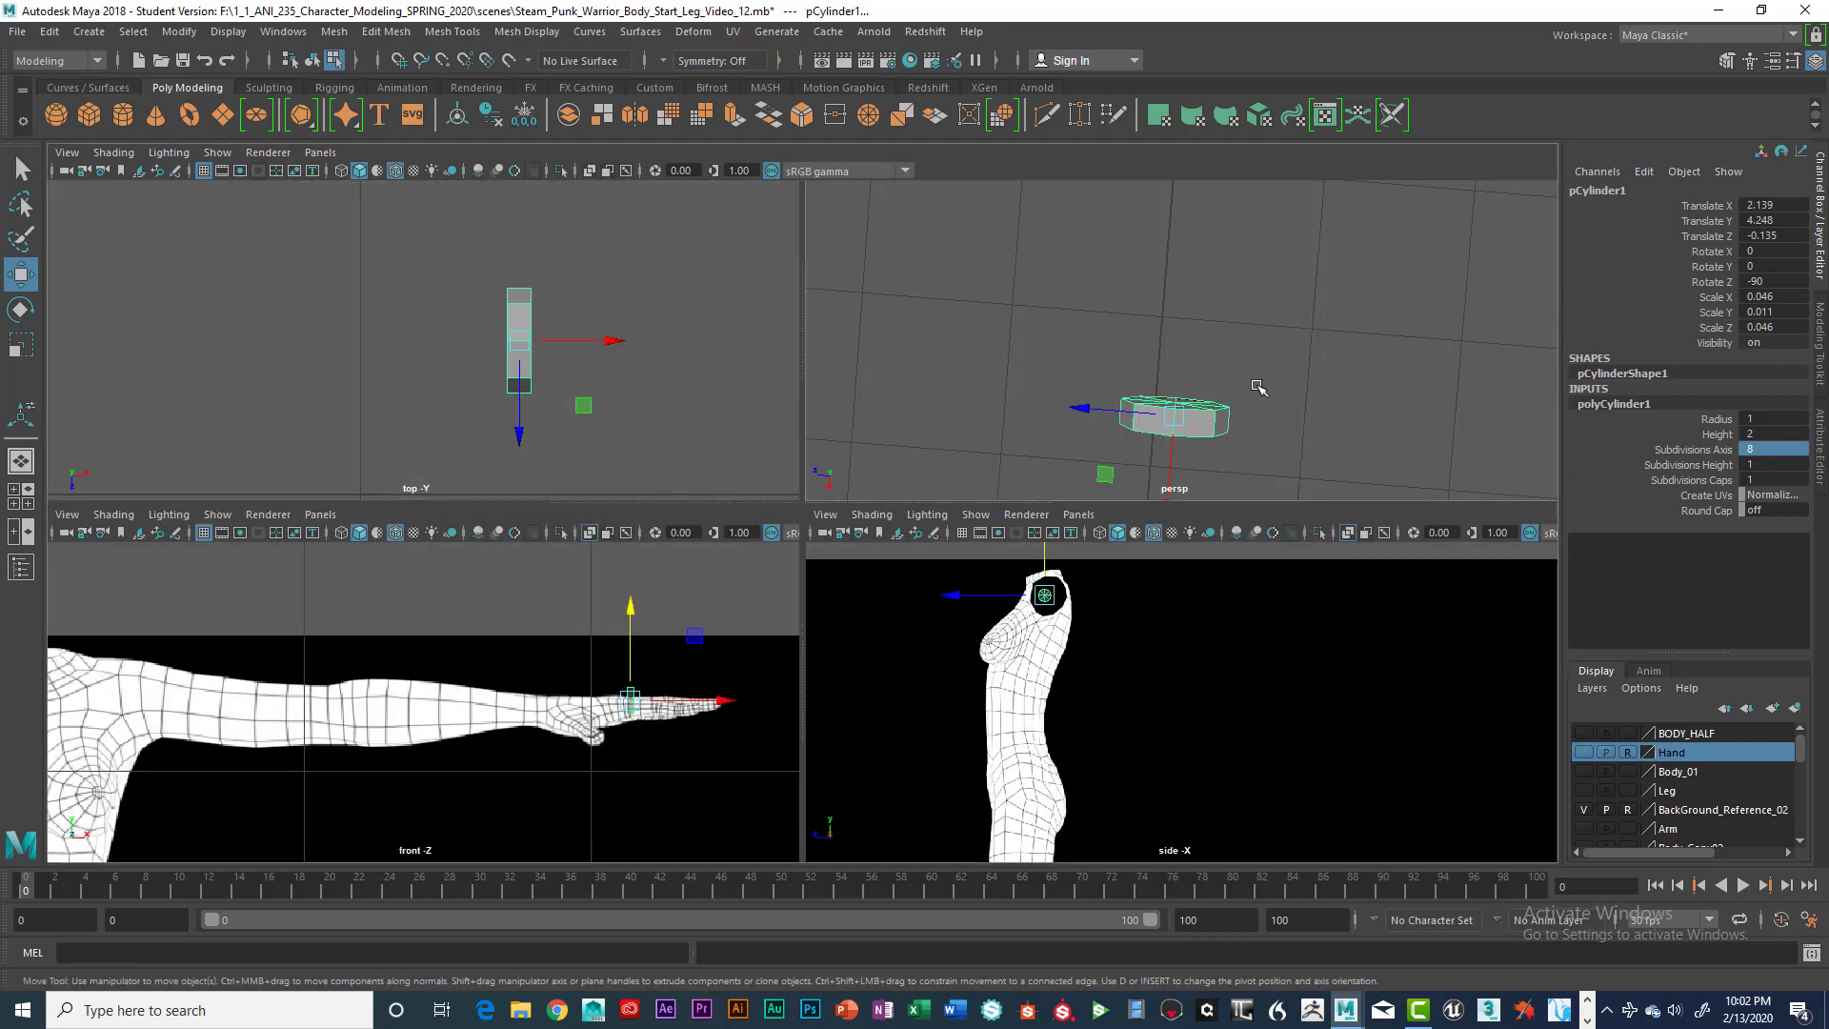
key(space)
alt+drag(1217, 546, 951, 518)
key(f)
right_drag(951, 518, 909, 495)
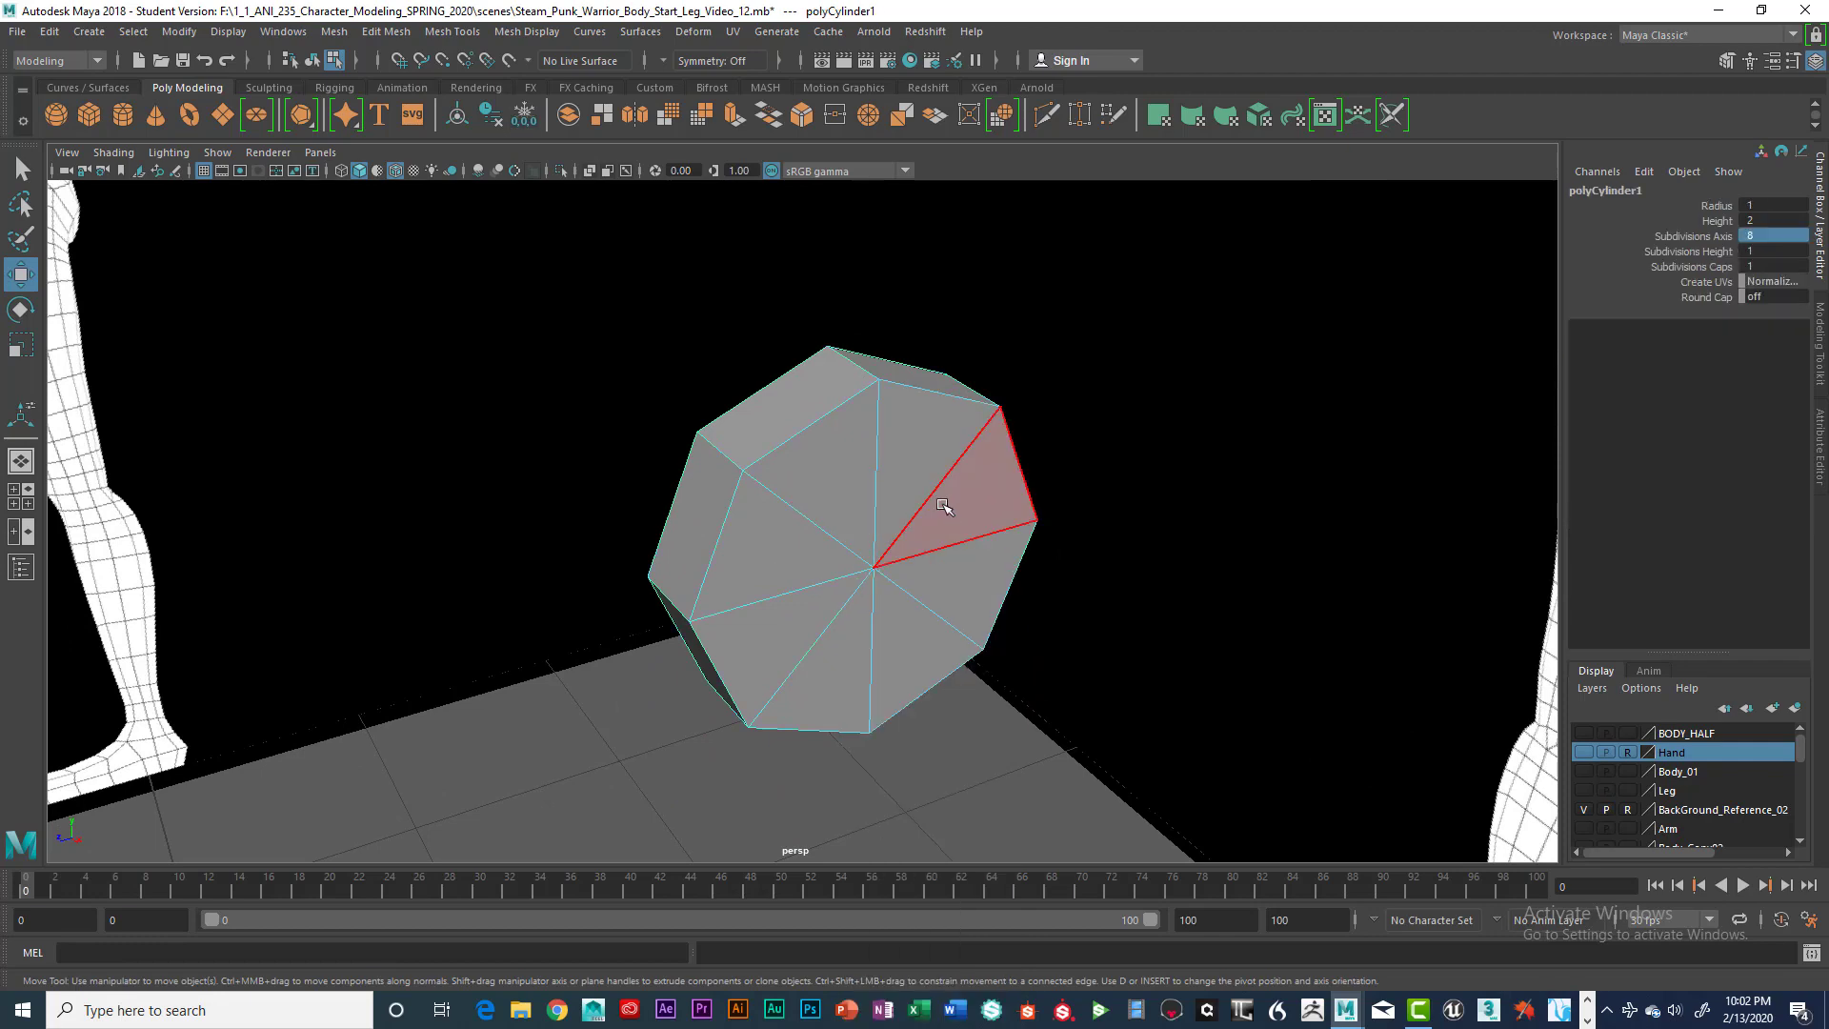
alt+drag(943, 505, 862, 589)
alt+drag(862, 588, 877, 435)
key(Delete)
right_drag(876, 435, 776, 434)
Show the Hand layer again and turn on X-Ray shading in the top view
key(space)
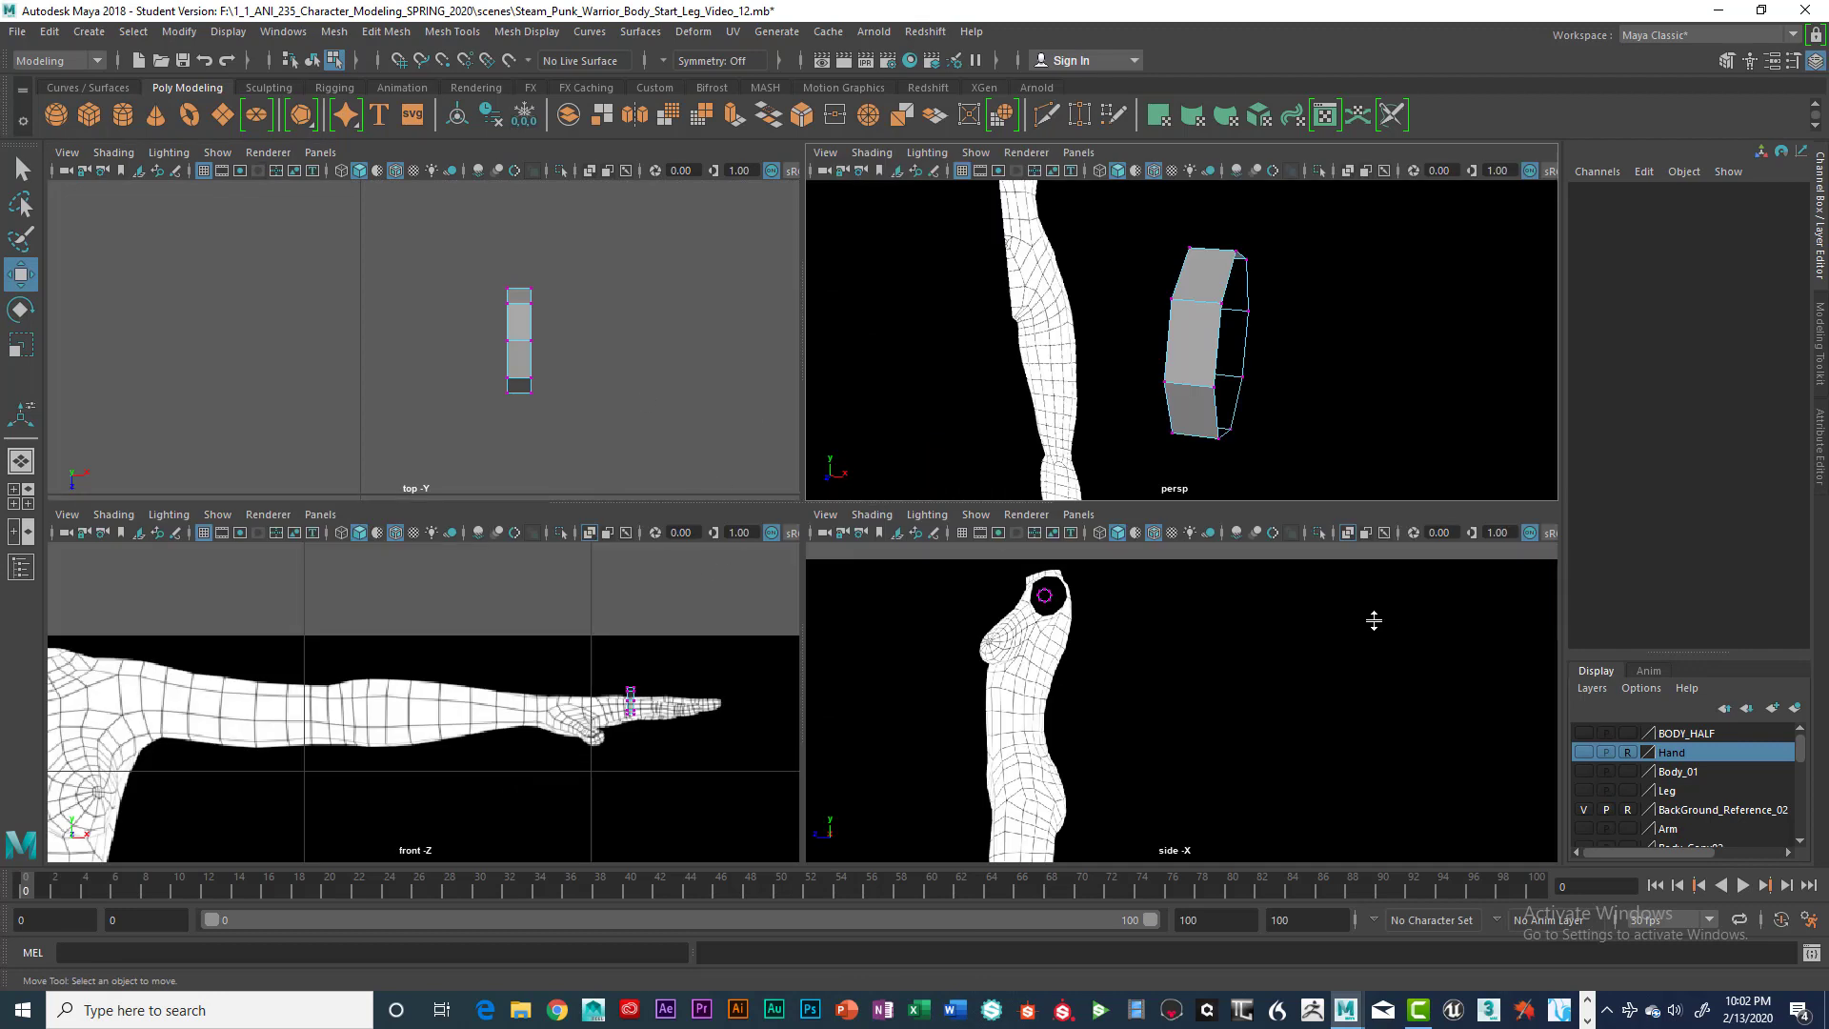
key(space)
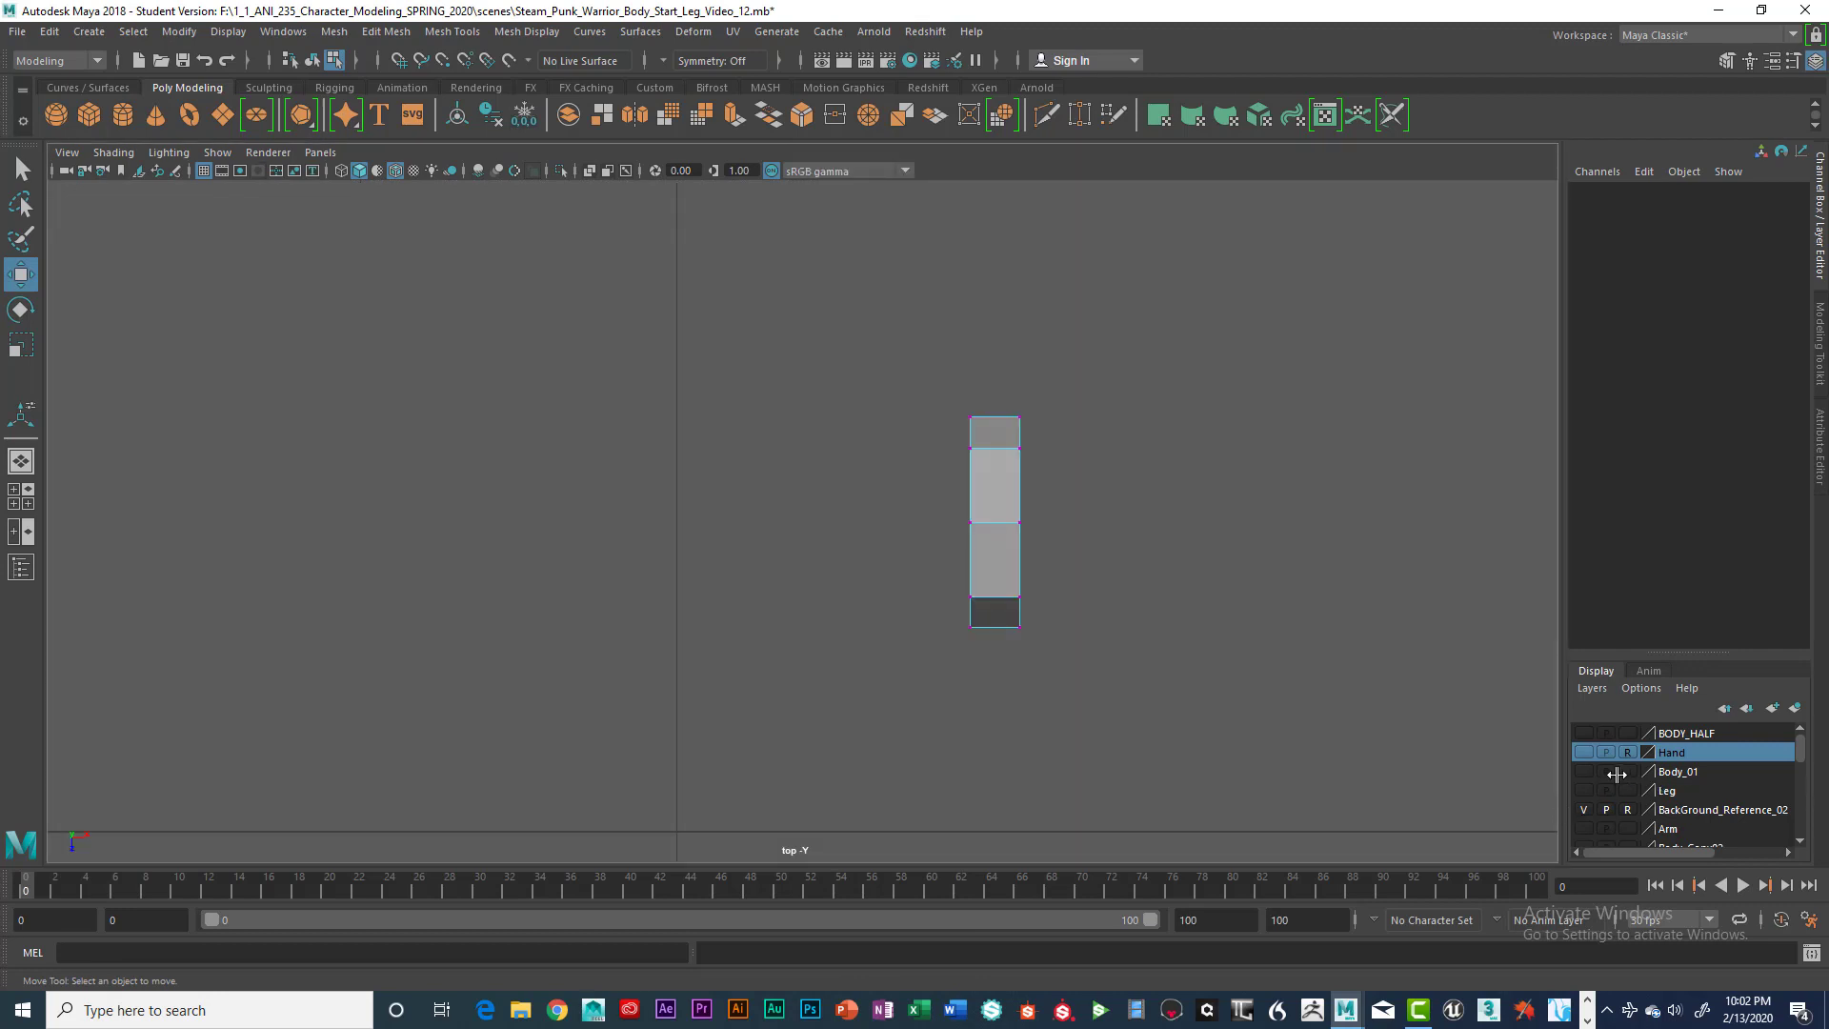
click(1583, 733)
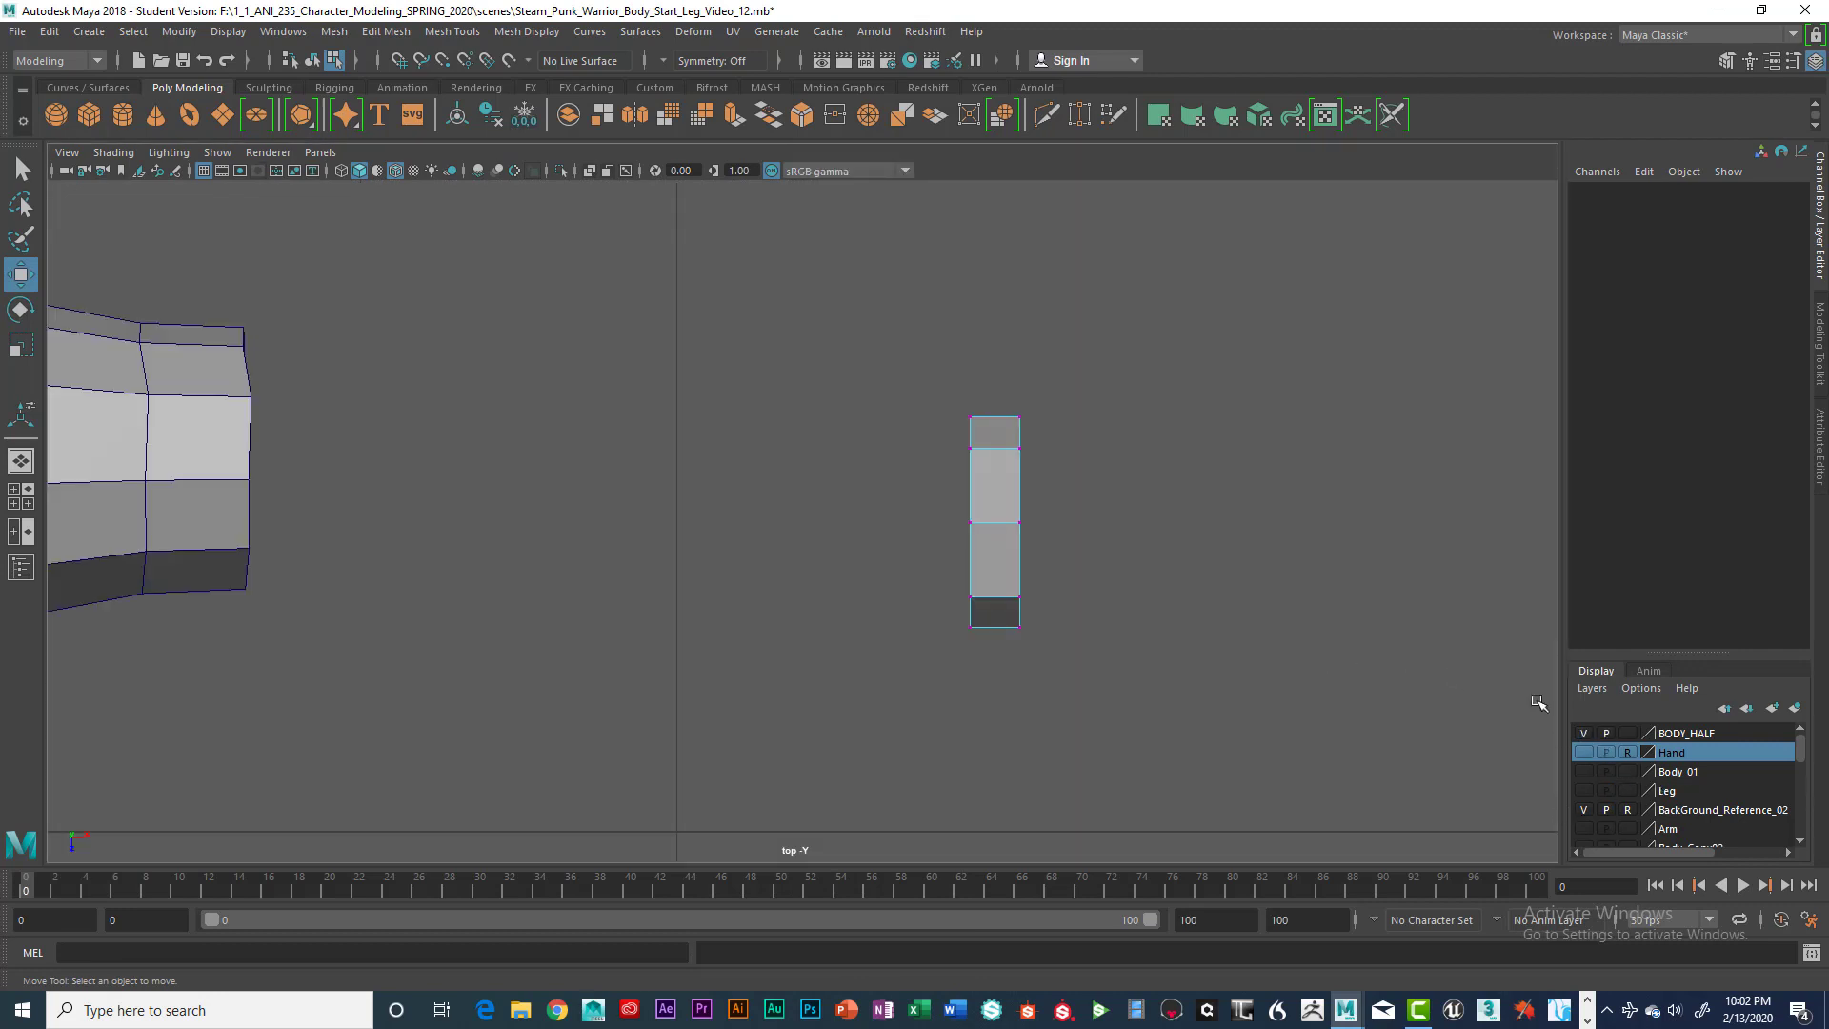
click(1584, 733)
click(1584, 753)
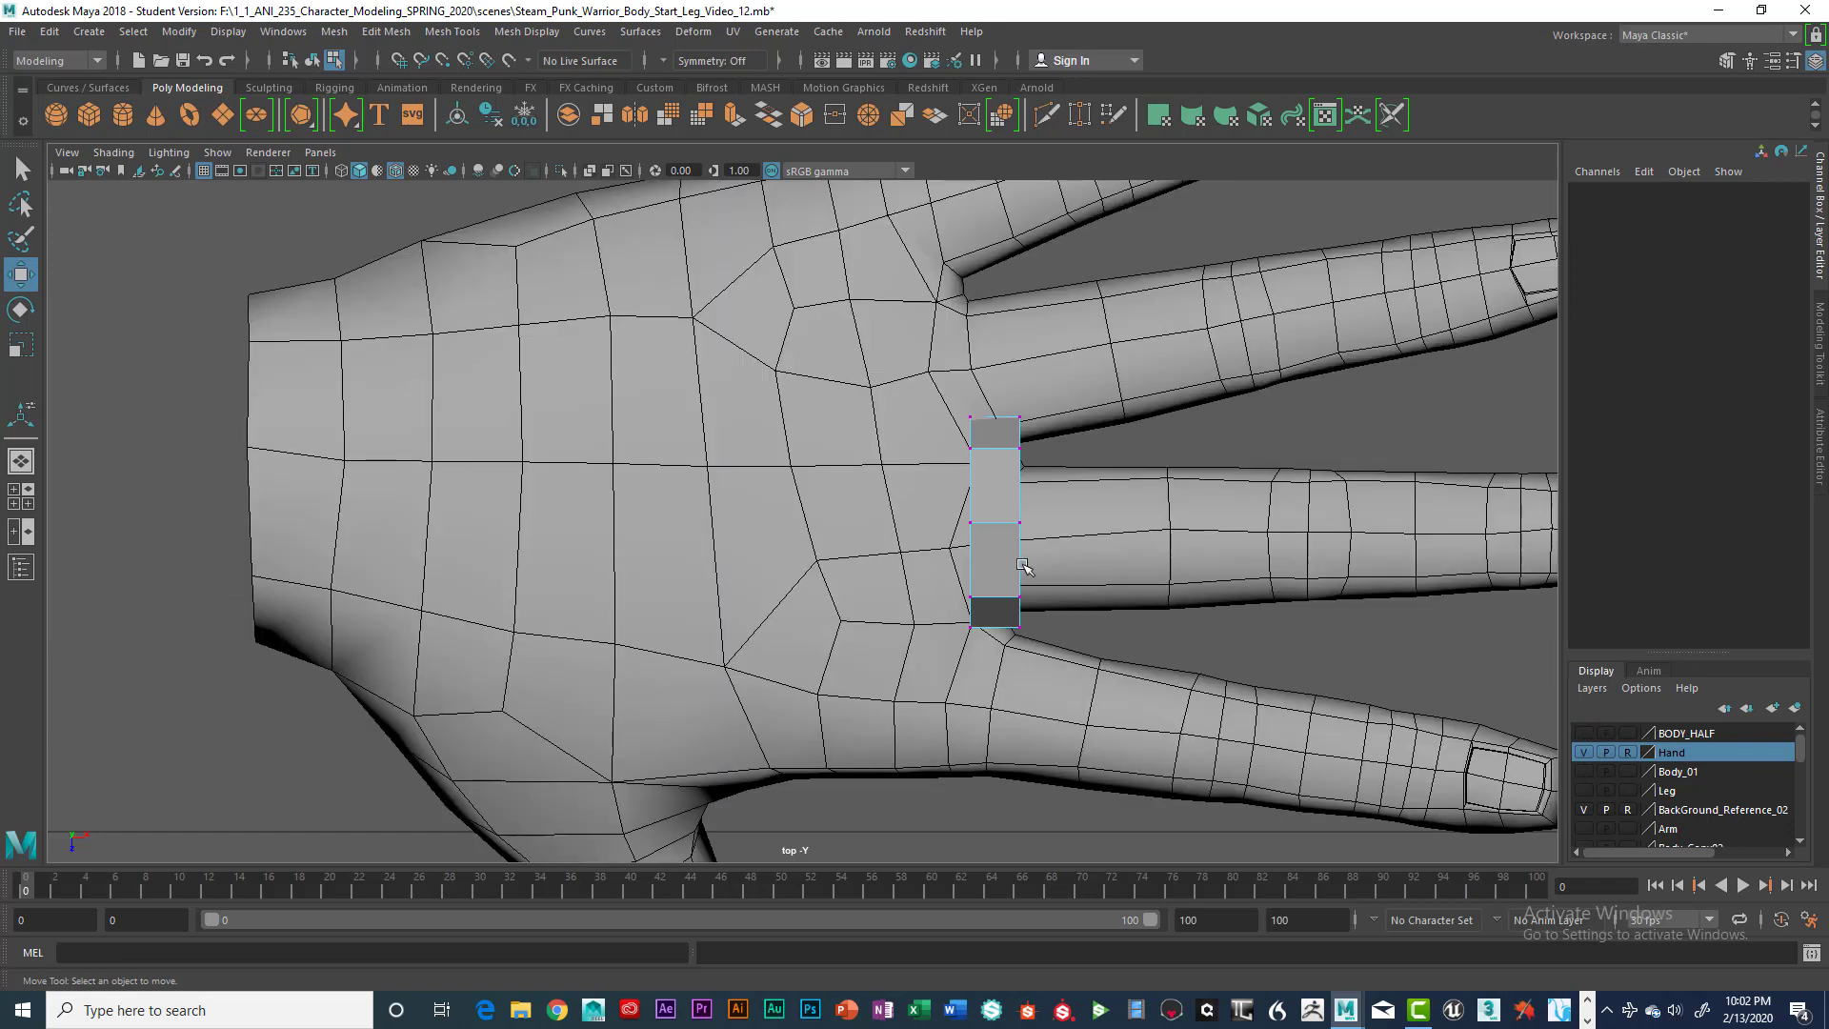
click(113, 153)
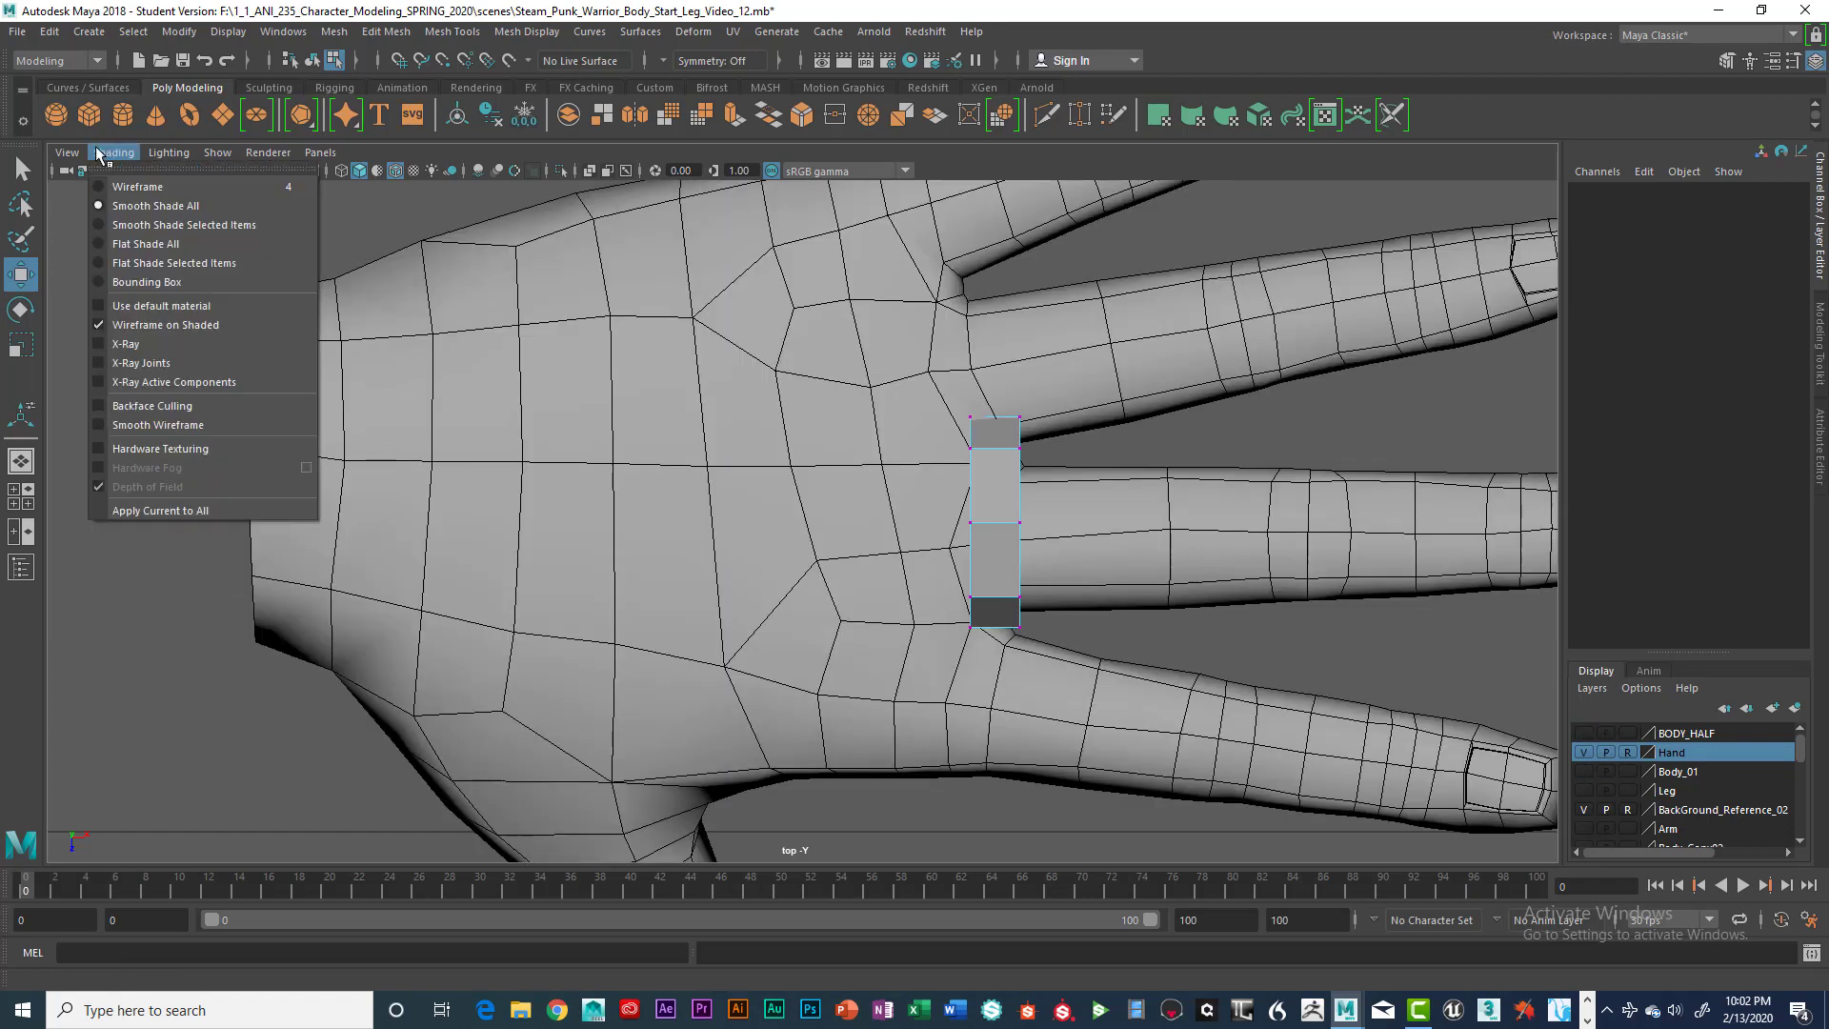
click(130, 344)
Scale the ring to about 0.038 in X and Z and 0.009 in Y, and shift it to about Z -0.127
right_click(1017, 450)
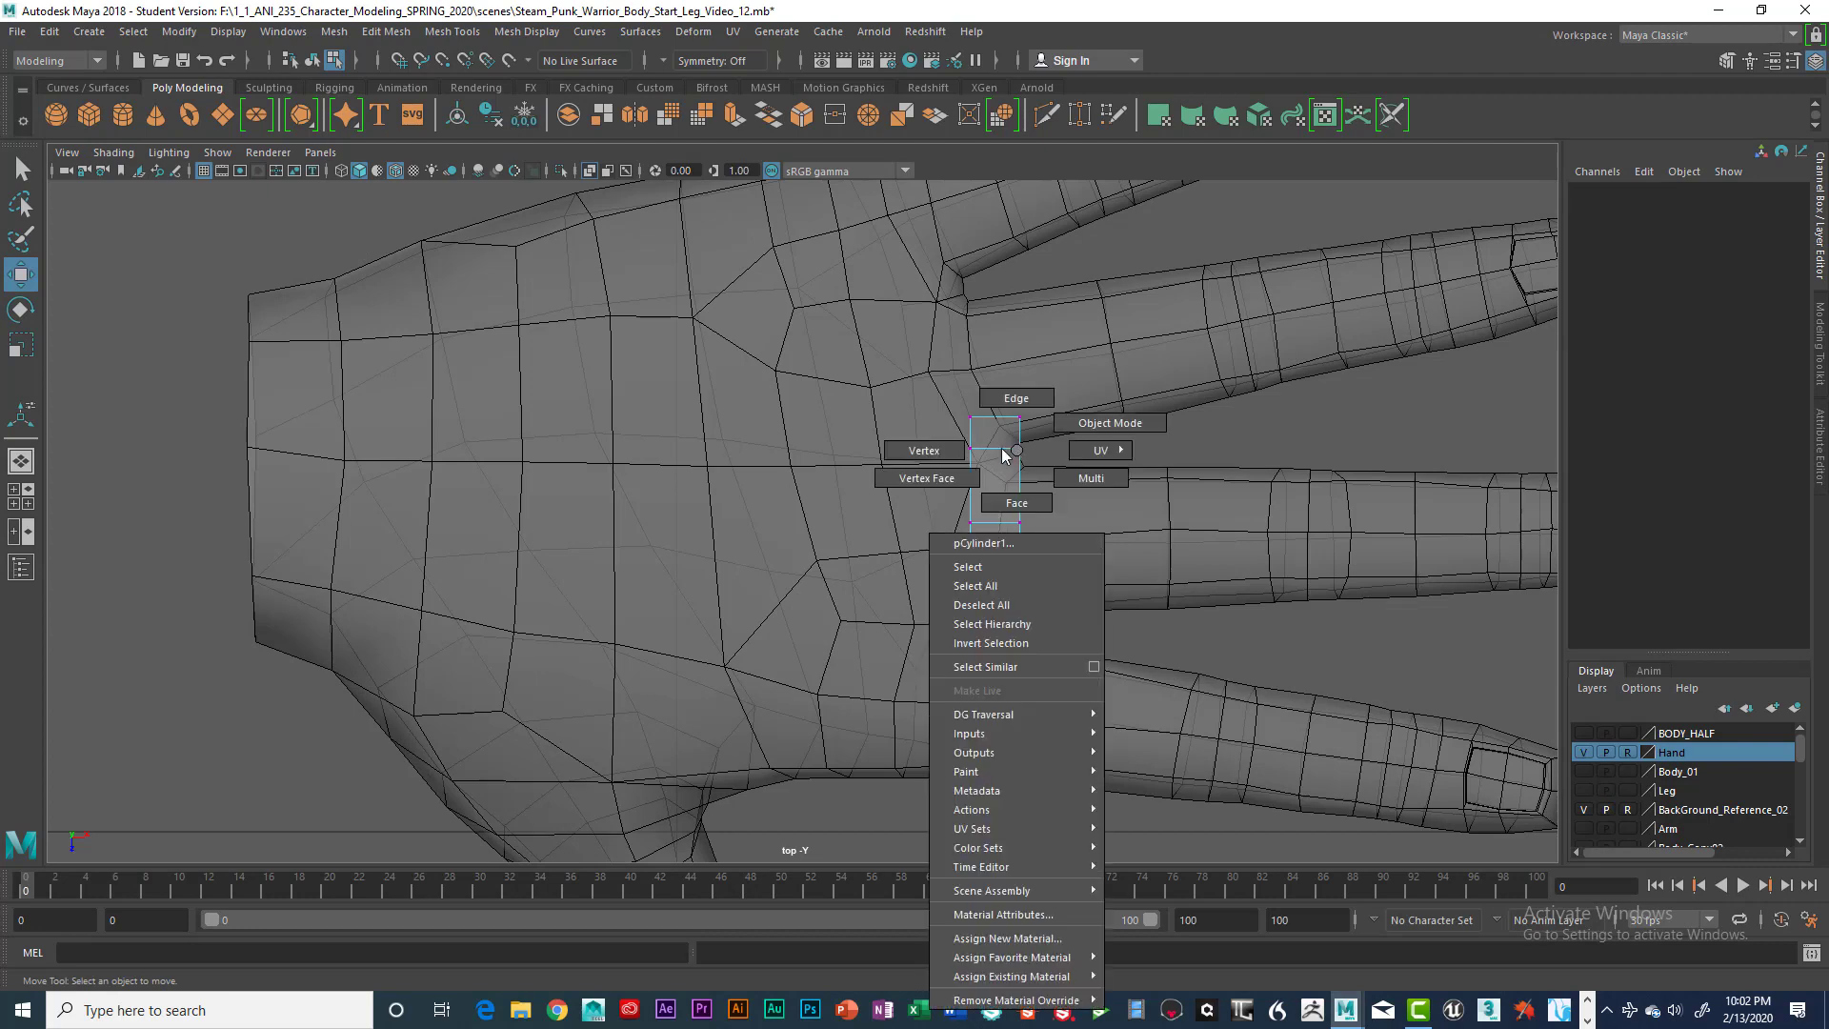
click(924, 450)
scroll(1045, 400, up, 4)
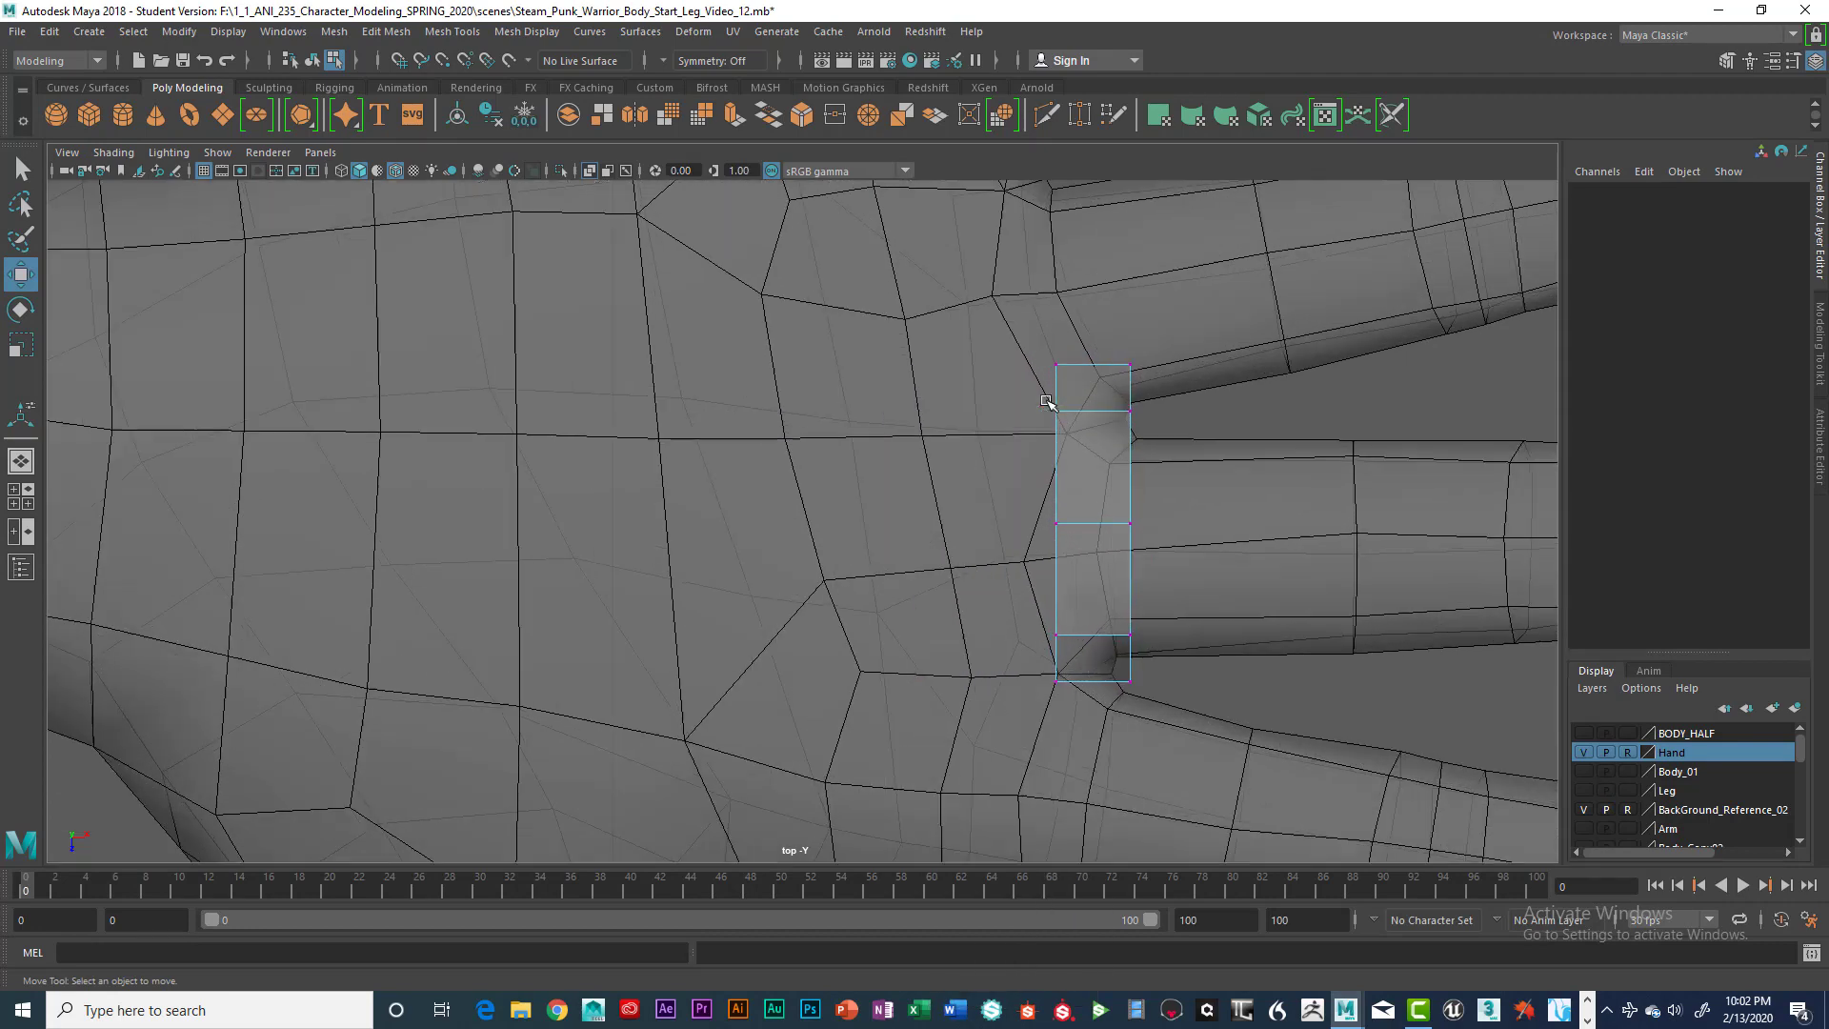
alt+middle_drag(1106, 414, 1064, 446)
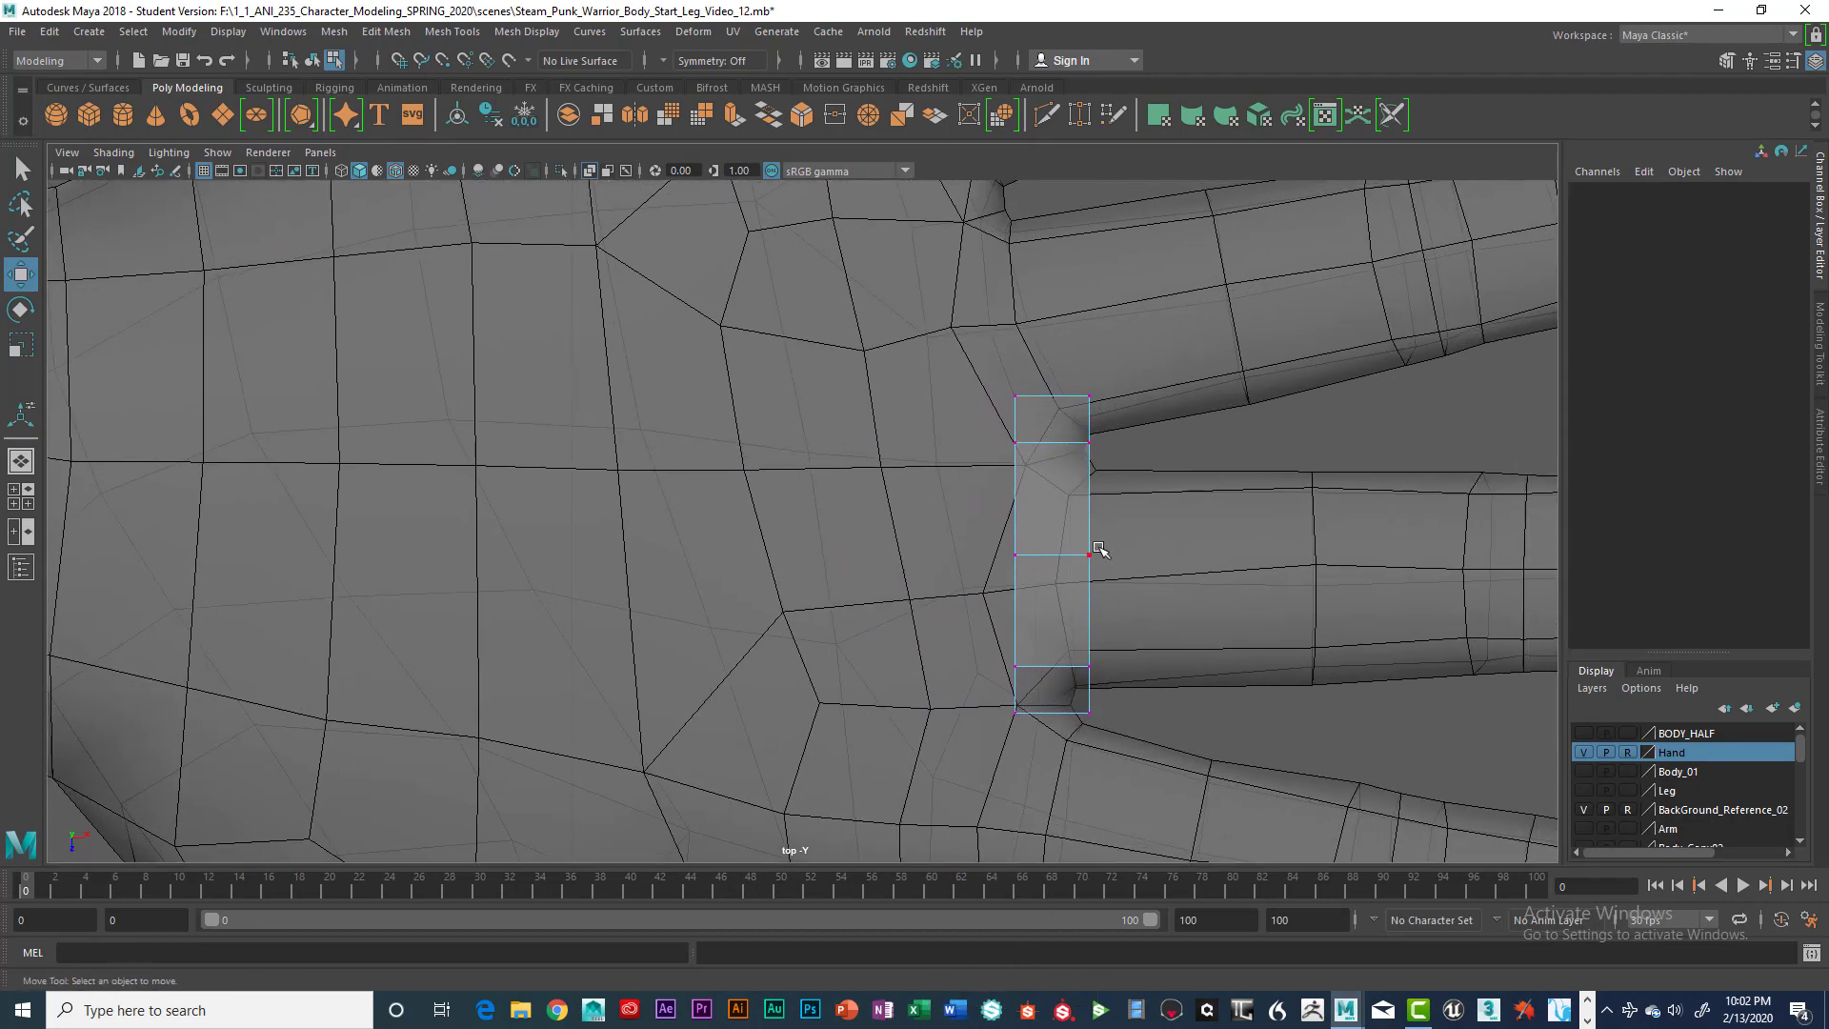
right_drag(1048, 462, 1039, 573)
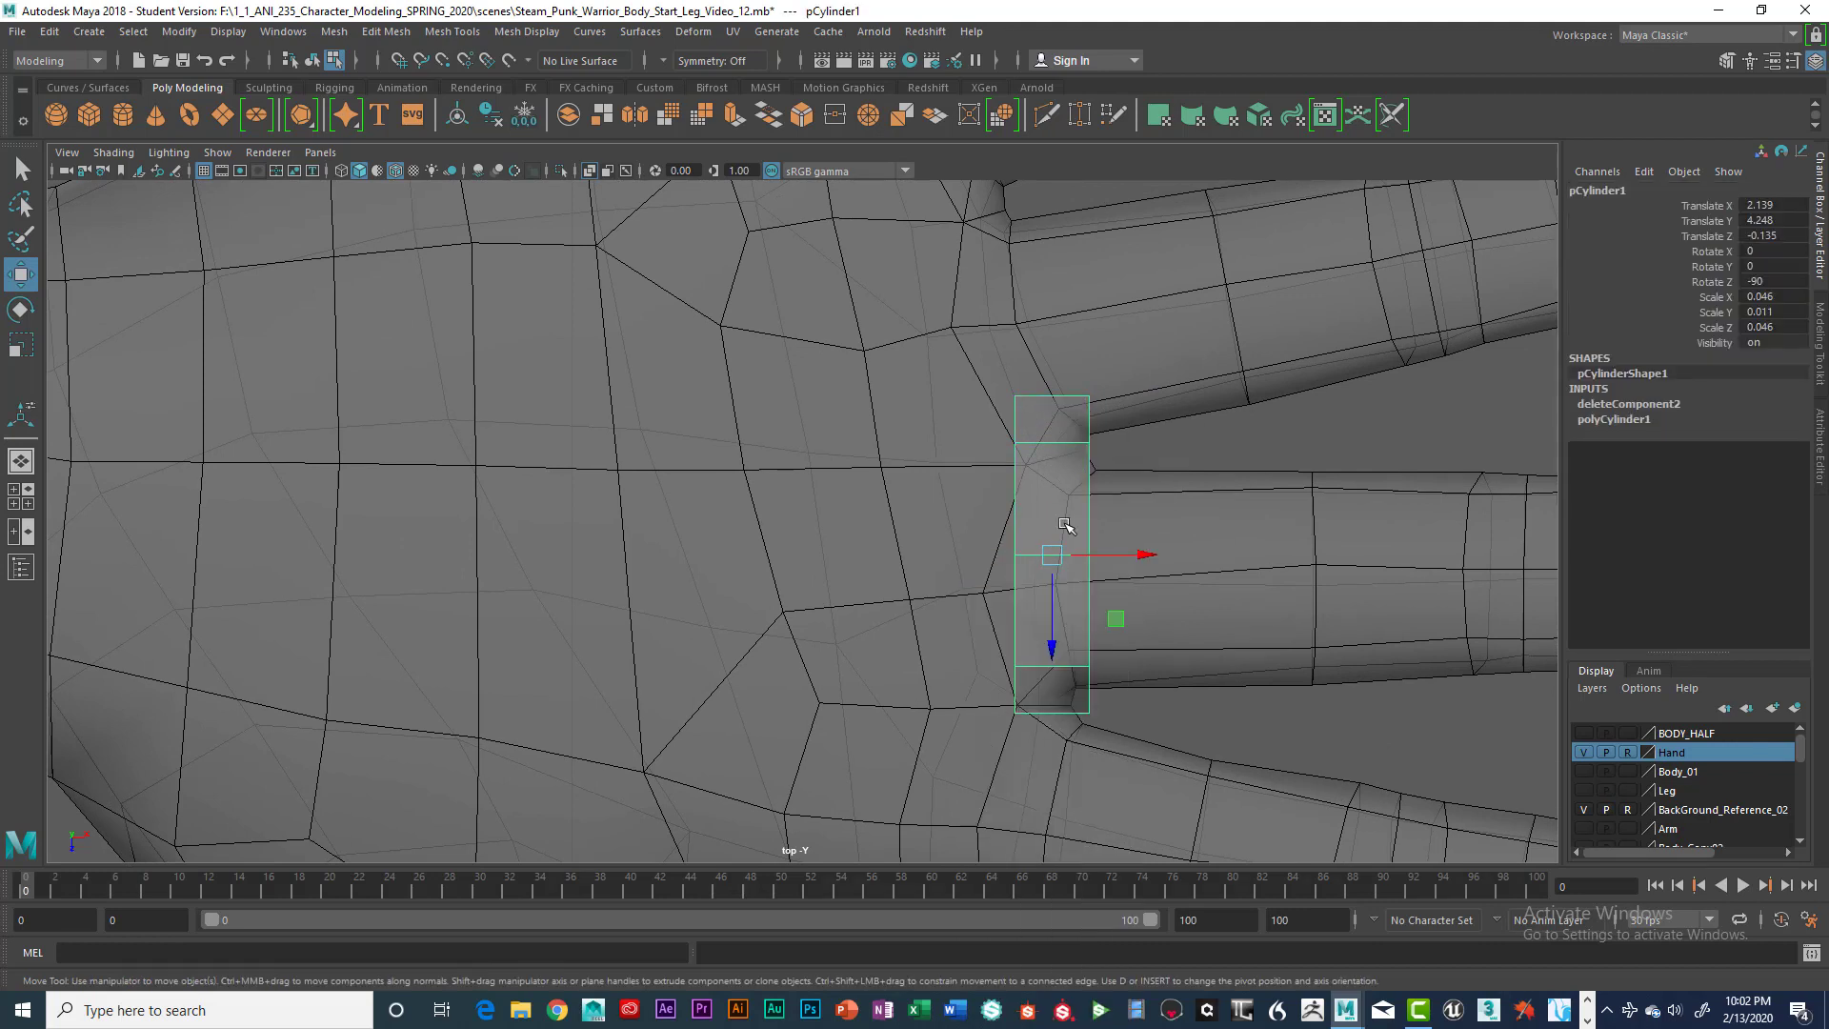
key(r)
drag(1051, 554, 1083, 632)
key(w)
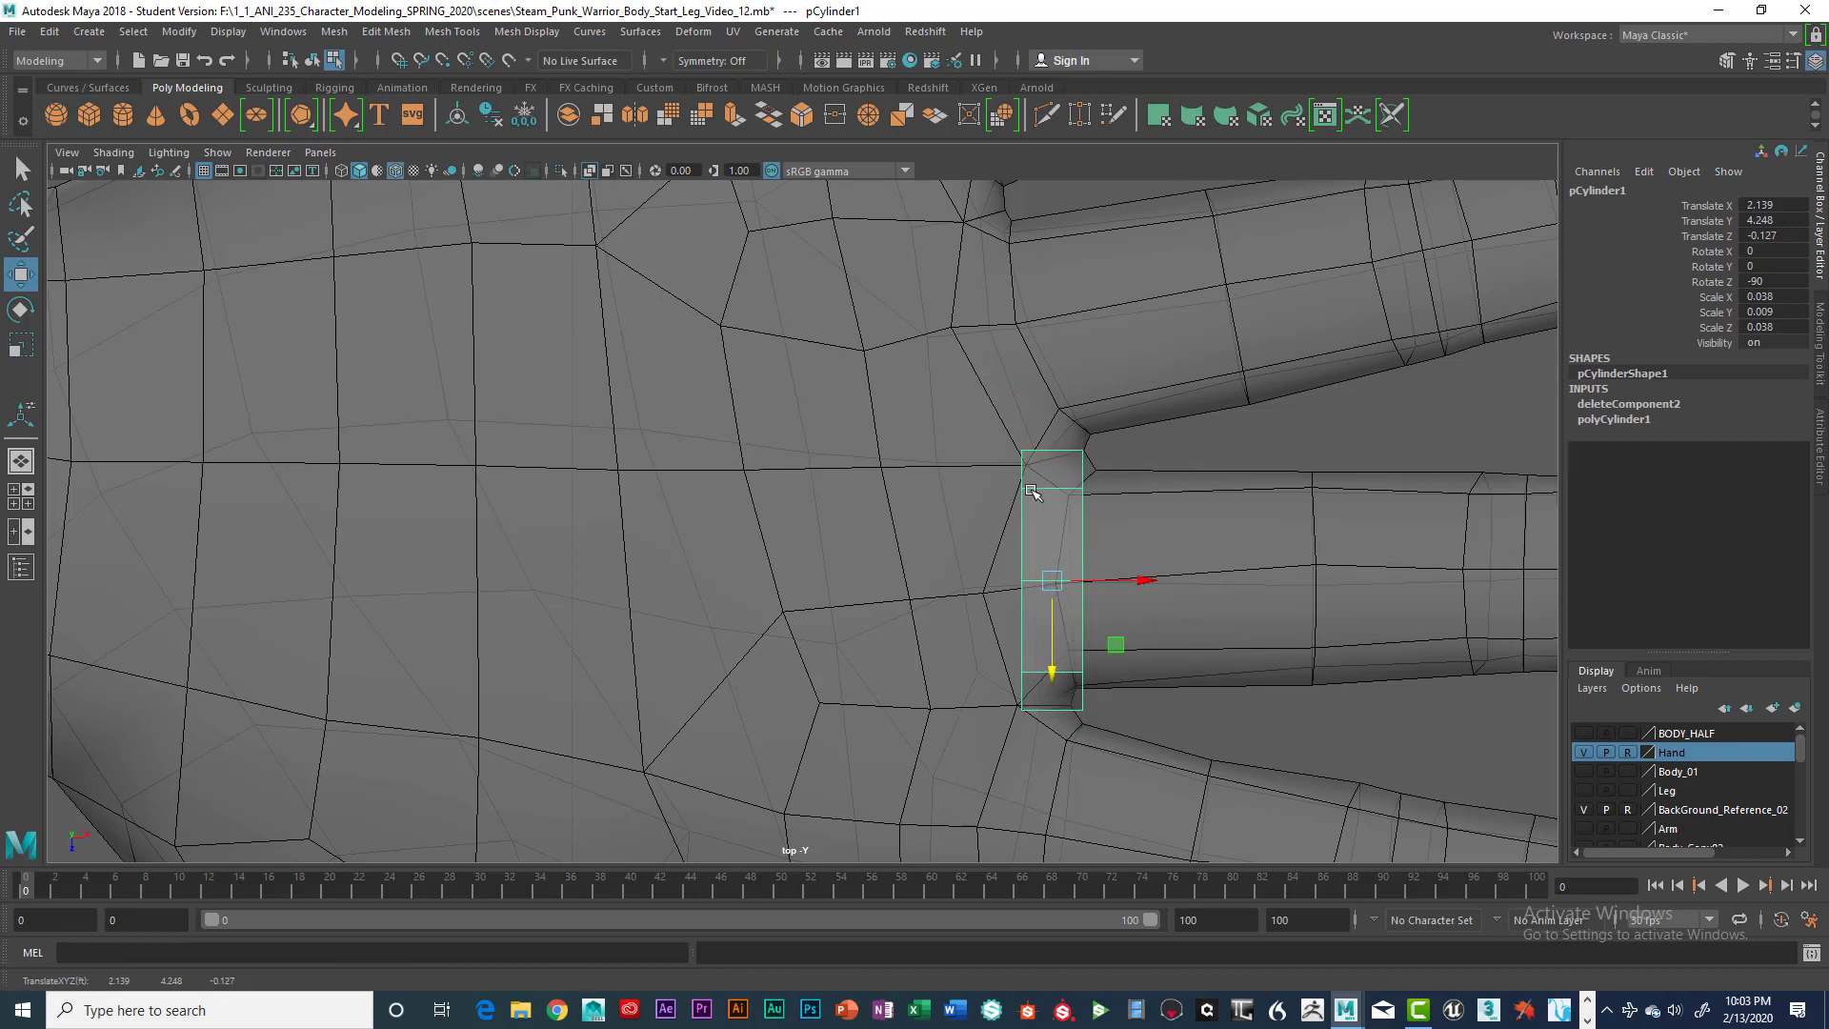
right_drag(1032, 495, 995, 451)
drag(1000, 431, 1025, 466)
click(1026, 493)
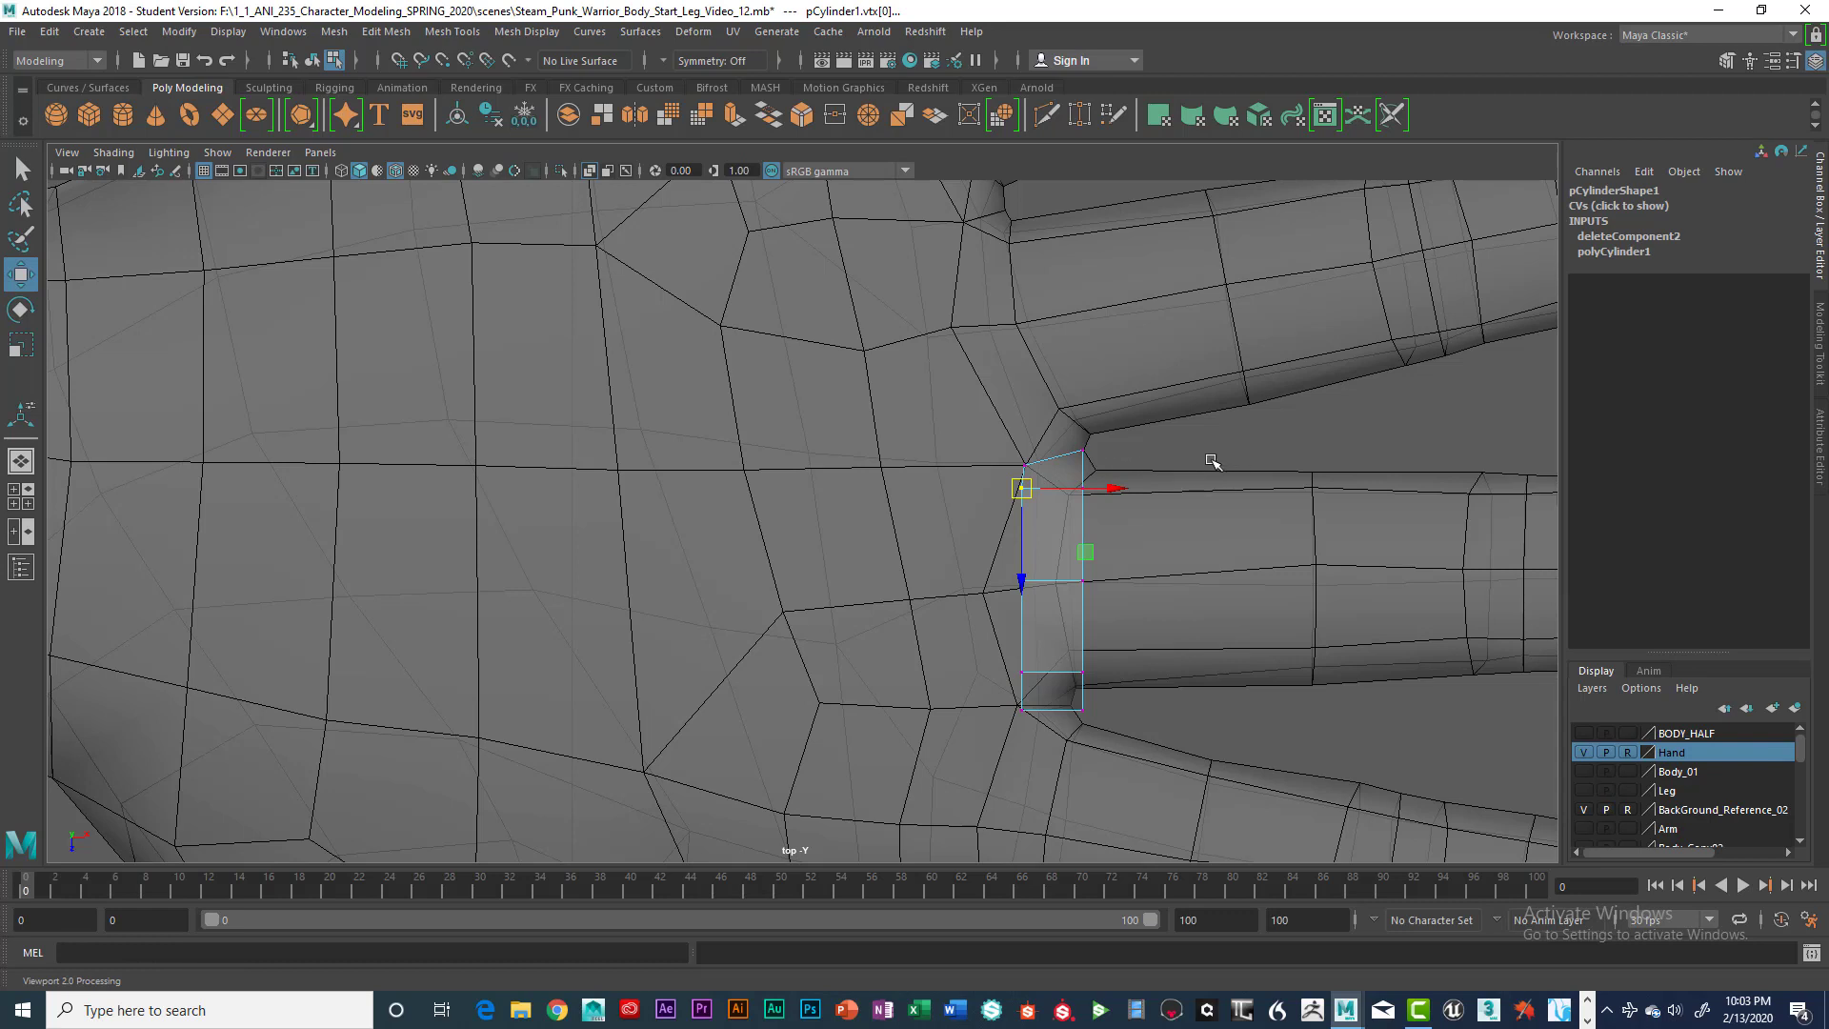
key(ctrl+z)
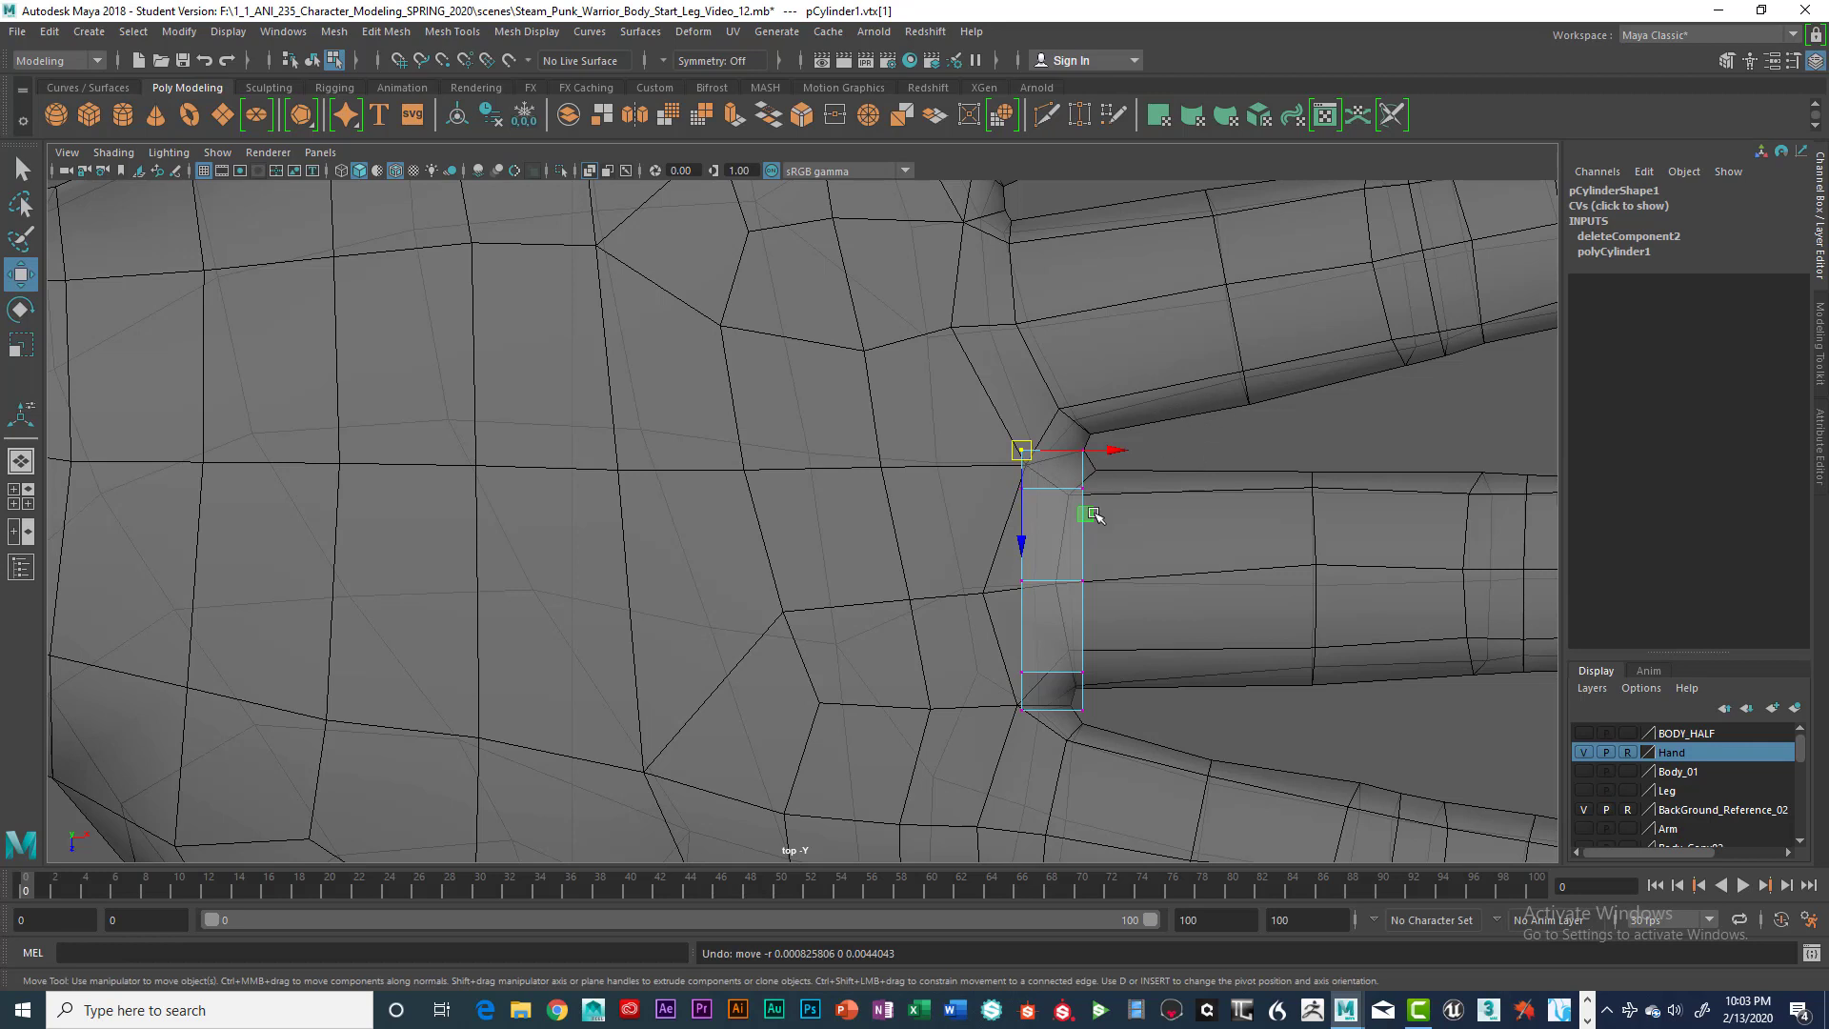
right_drag(1057, 461, 1007, 579)
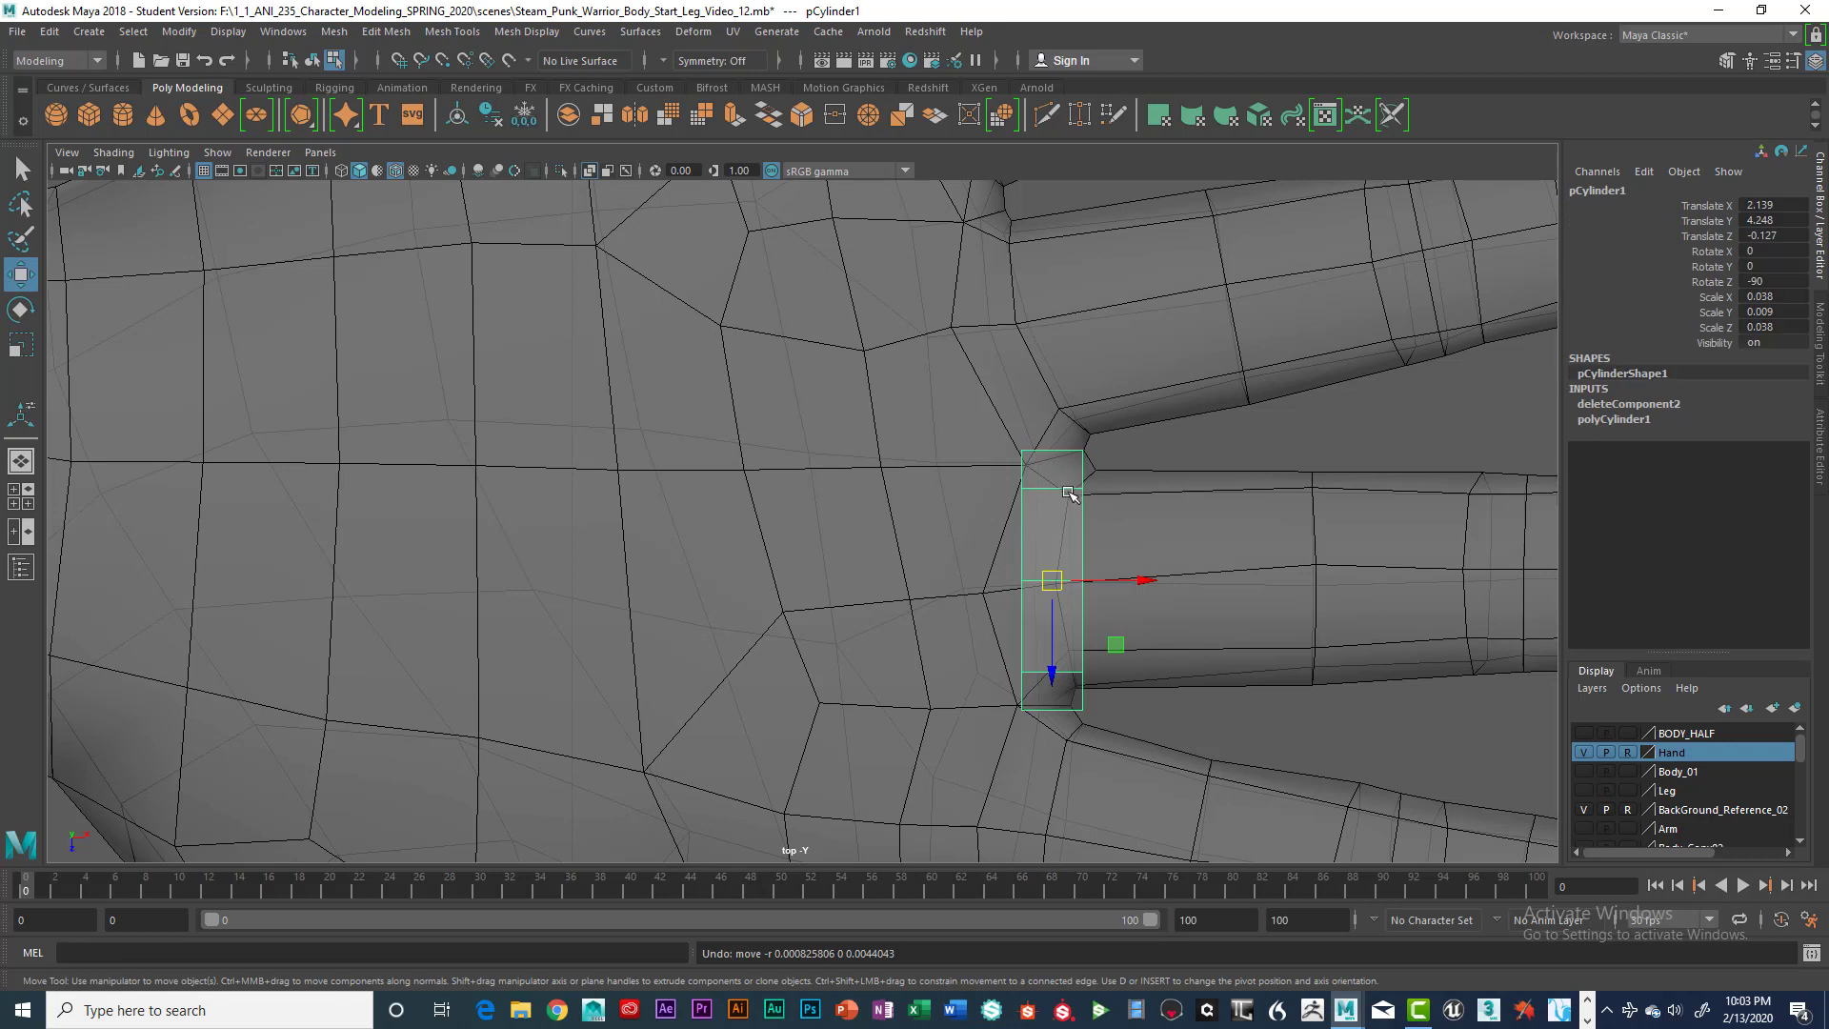
key(e)
mouse_move(1076, 560)
mouse_down()
mouse_move(1050, 543)
mouse_move(1049, 561)
mouse_up()
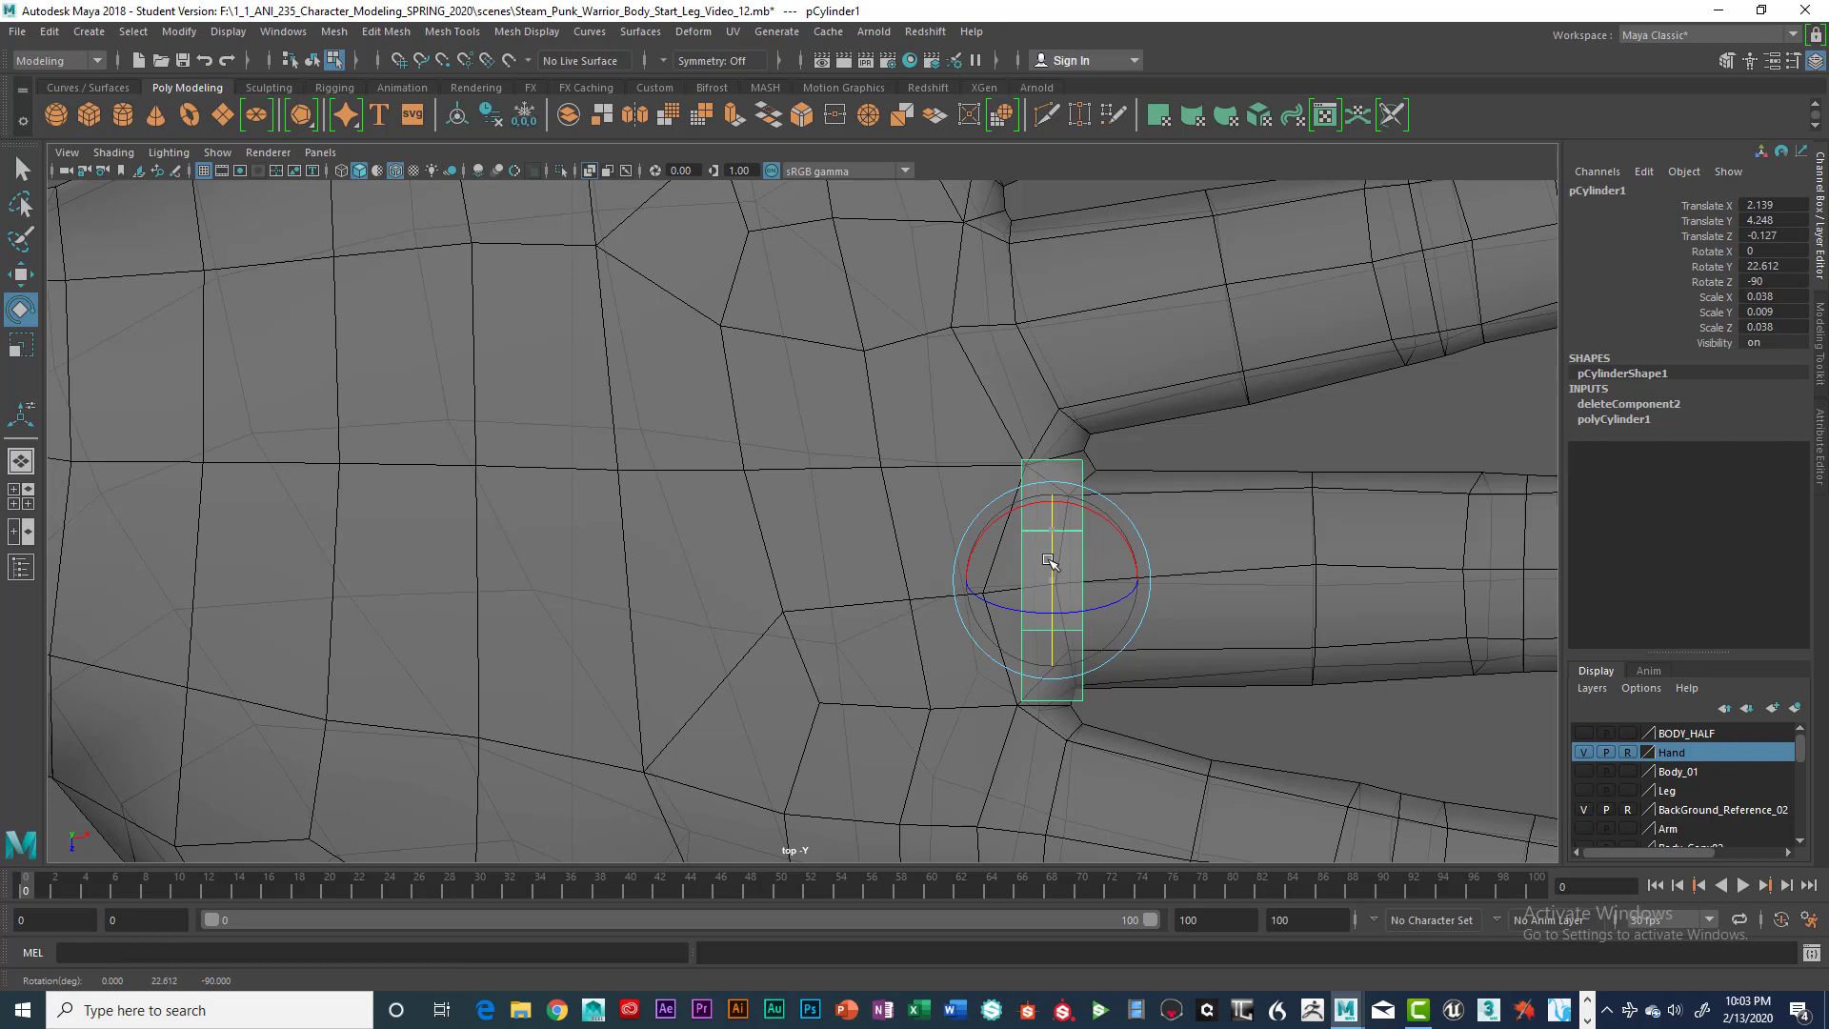
drag(1048, 561, 1055, 532)
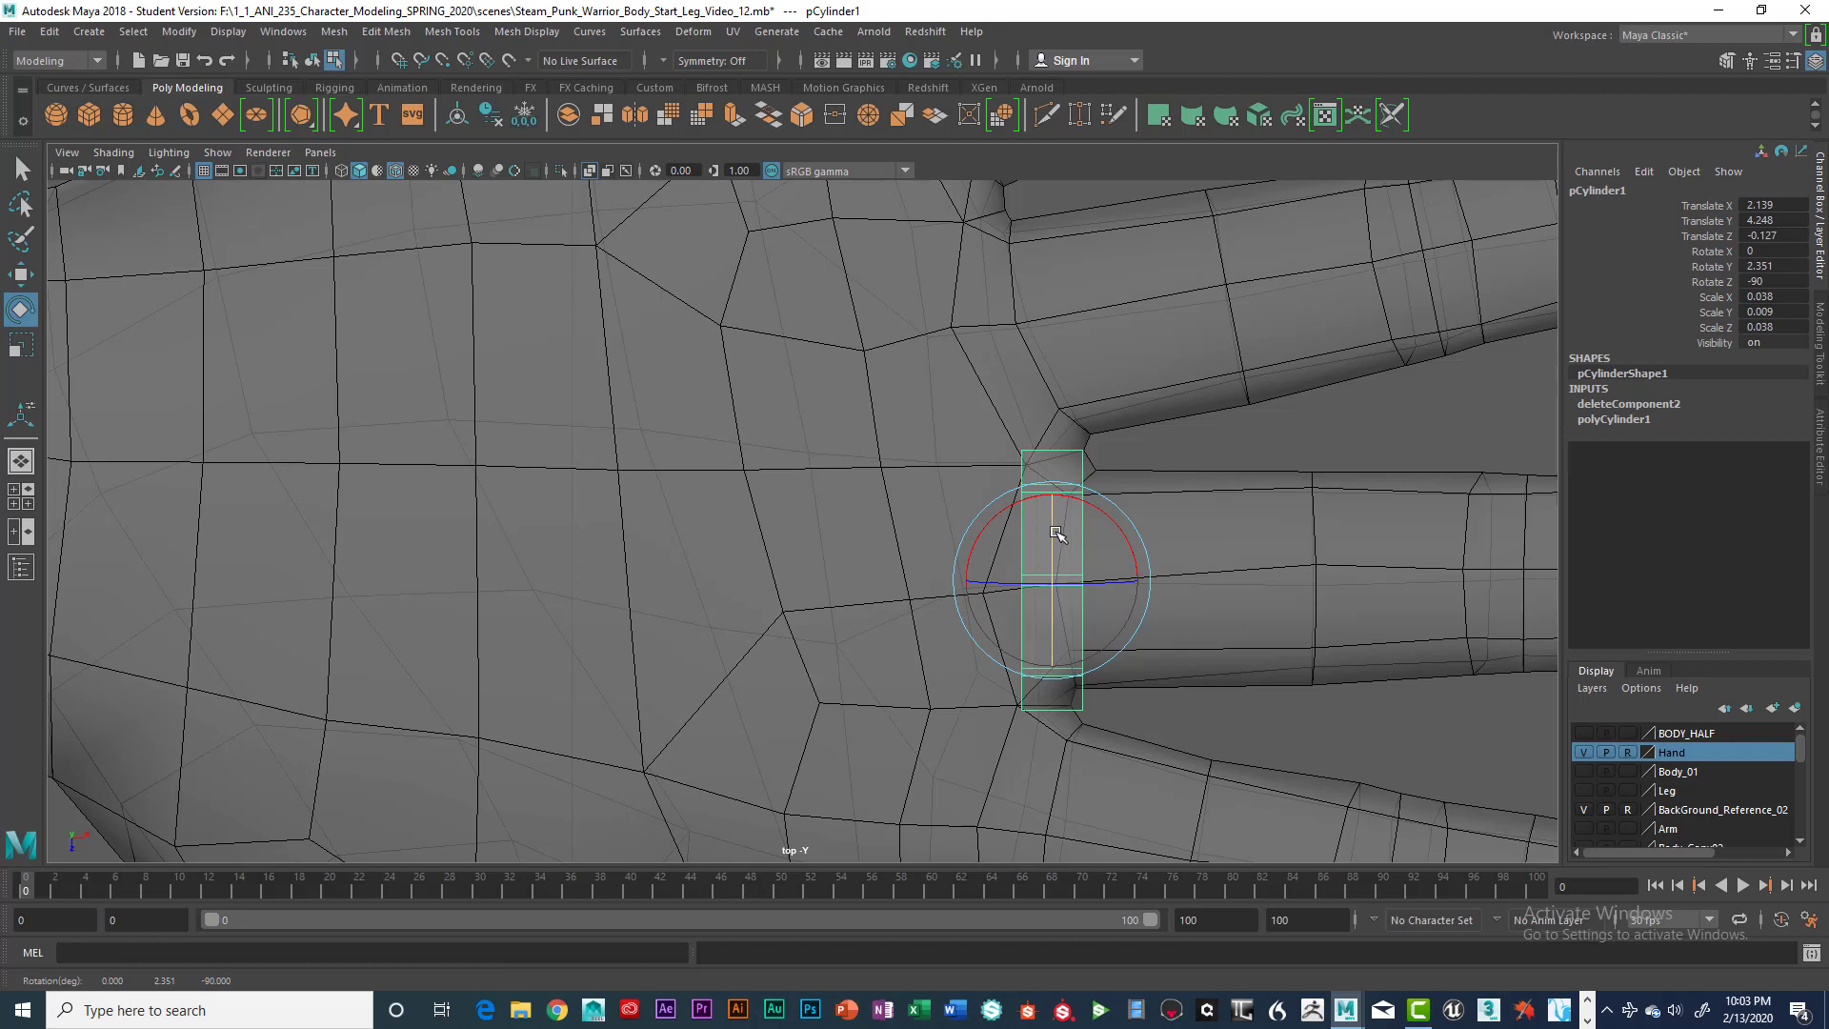
key(ctrl+z)
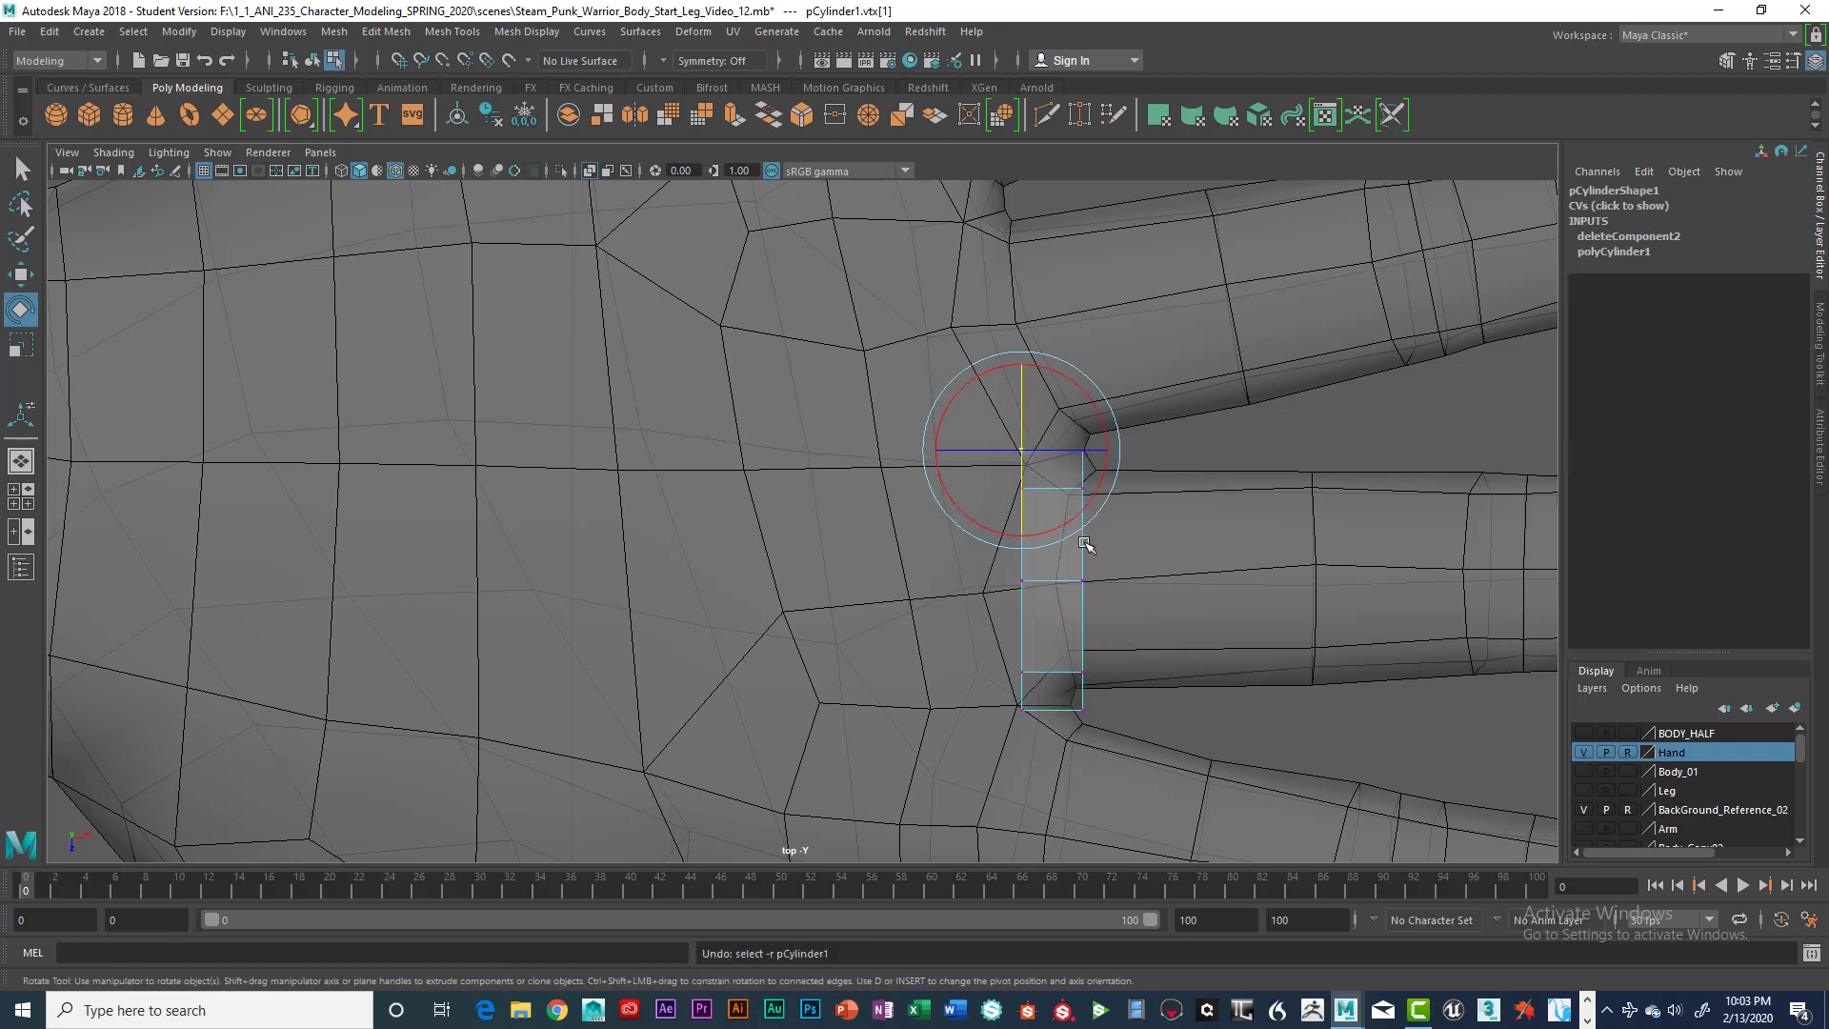
Move the four vertices at the ring's upper end in the top view onto the hand's edges beside the middle finger's base
right_drag(1086, 544, 1126, 503)
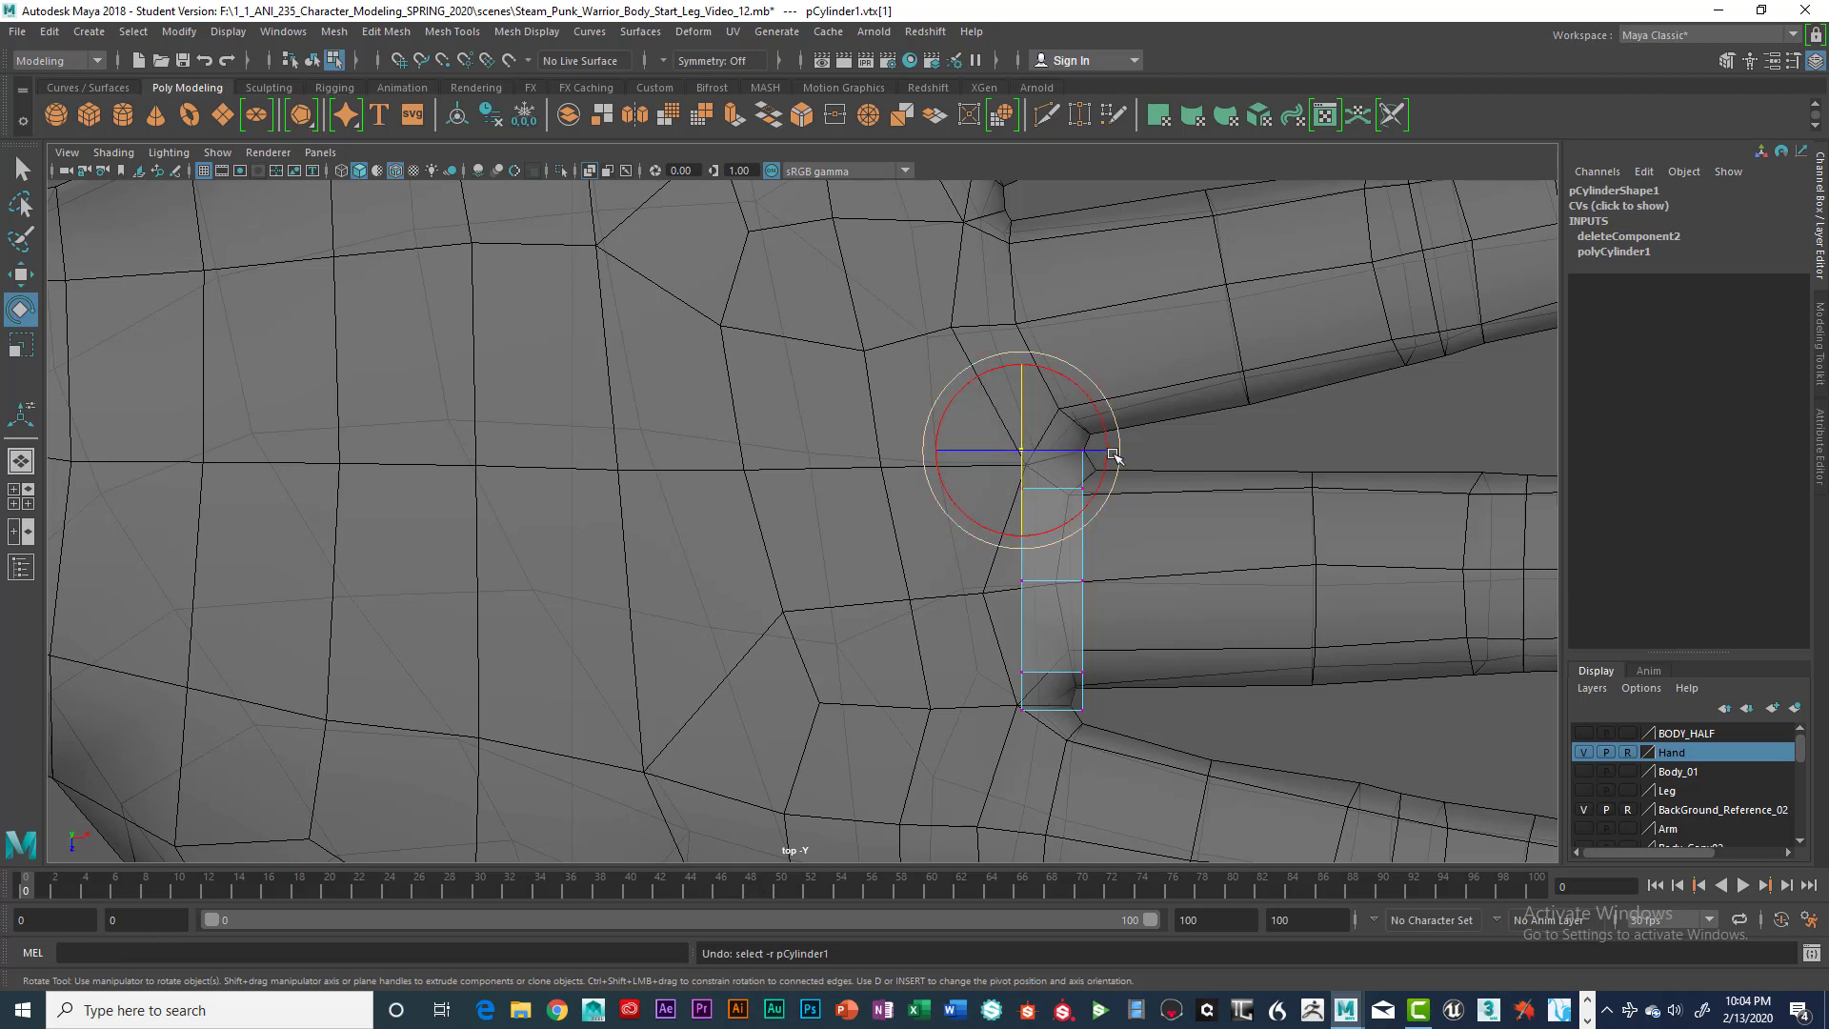
click(1064, 433)
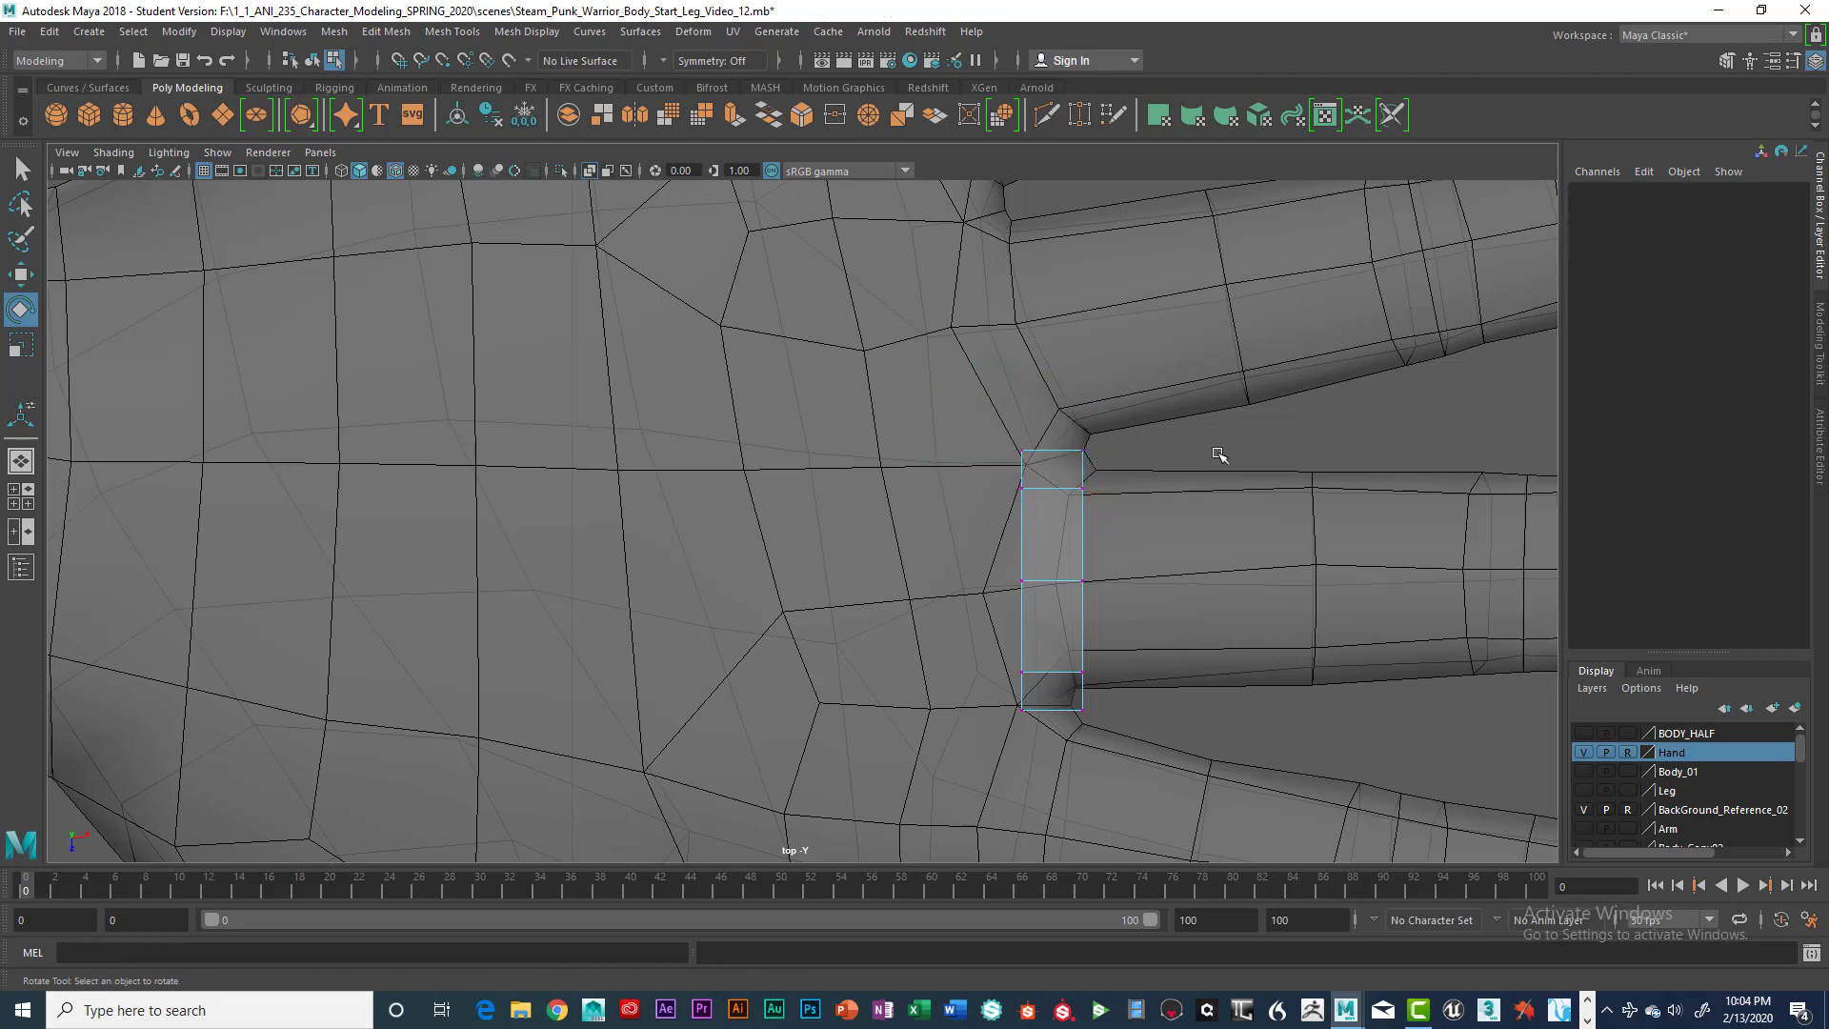
drag(1096, 462, 1030, 495)
key(q)
key(w)
drag(1022, 487, 1095, 496)
drag(1082, 488, 1069, 496)
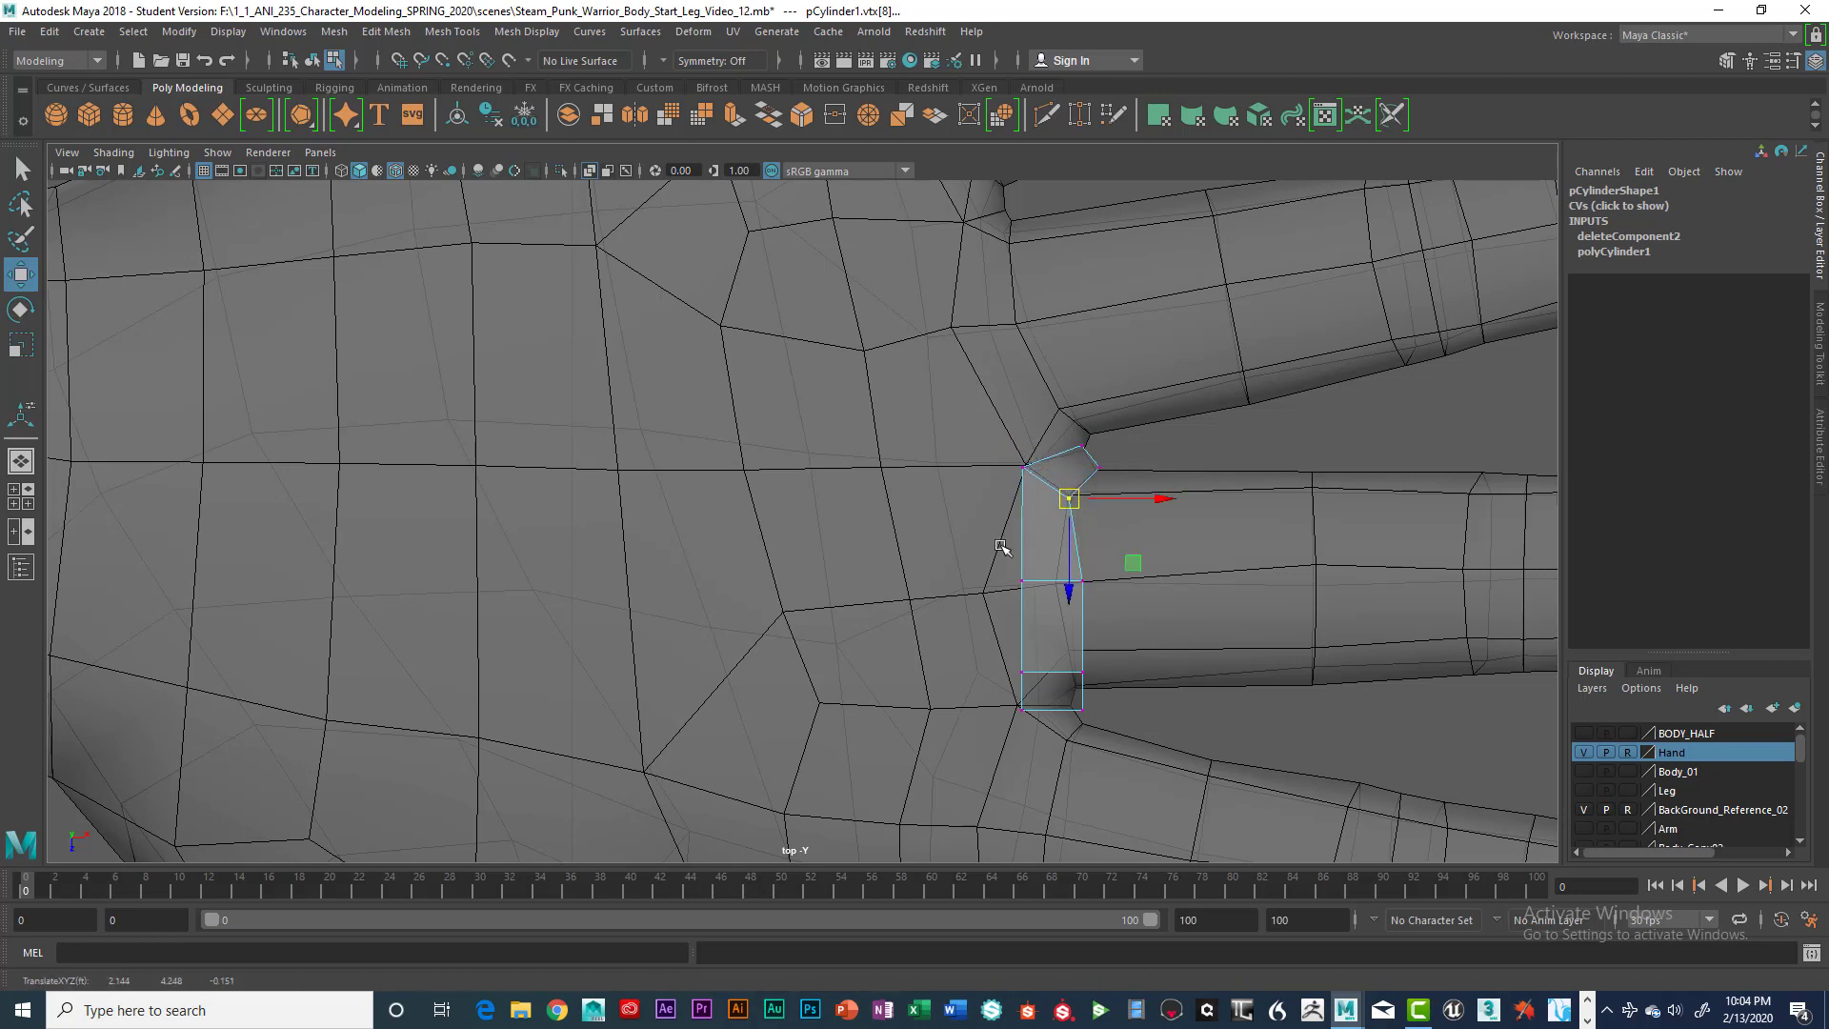
Move the ring's two middle vertices onto the hand's centre edge line at the base of the middle finger
click(1022, 580)
drag(1016, 584, 1060, 586)
click(1083, 580)
Reshape the ring's lower end in the top view by moving its vertices onto the hand's edges at the finger's base
alt+middle_drag(1095, 600, 1103, 479)
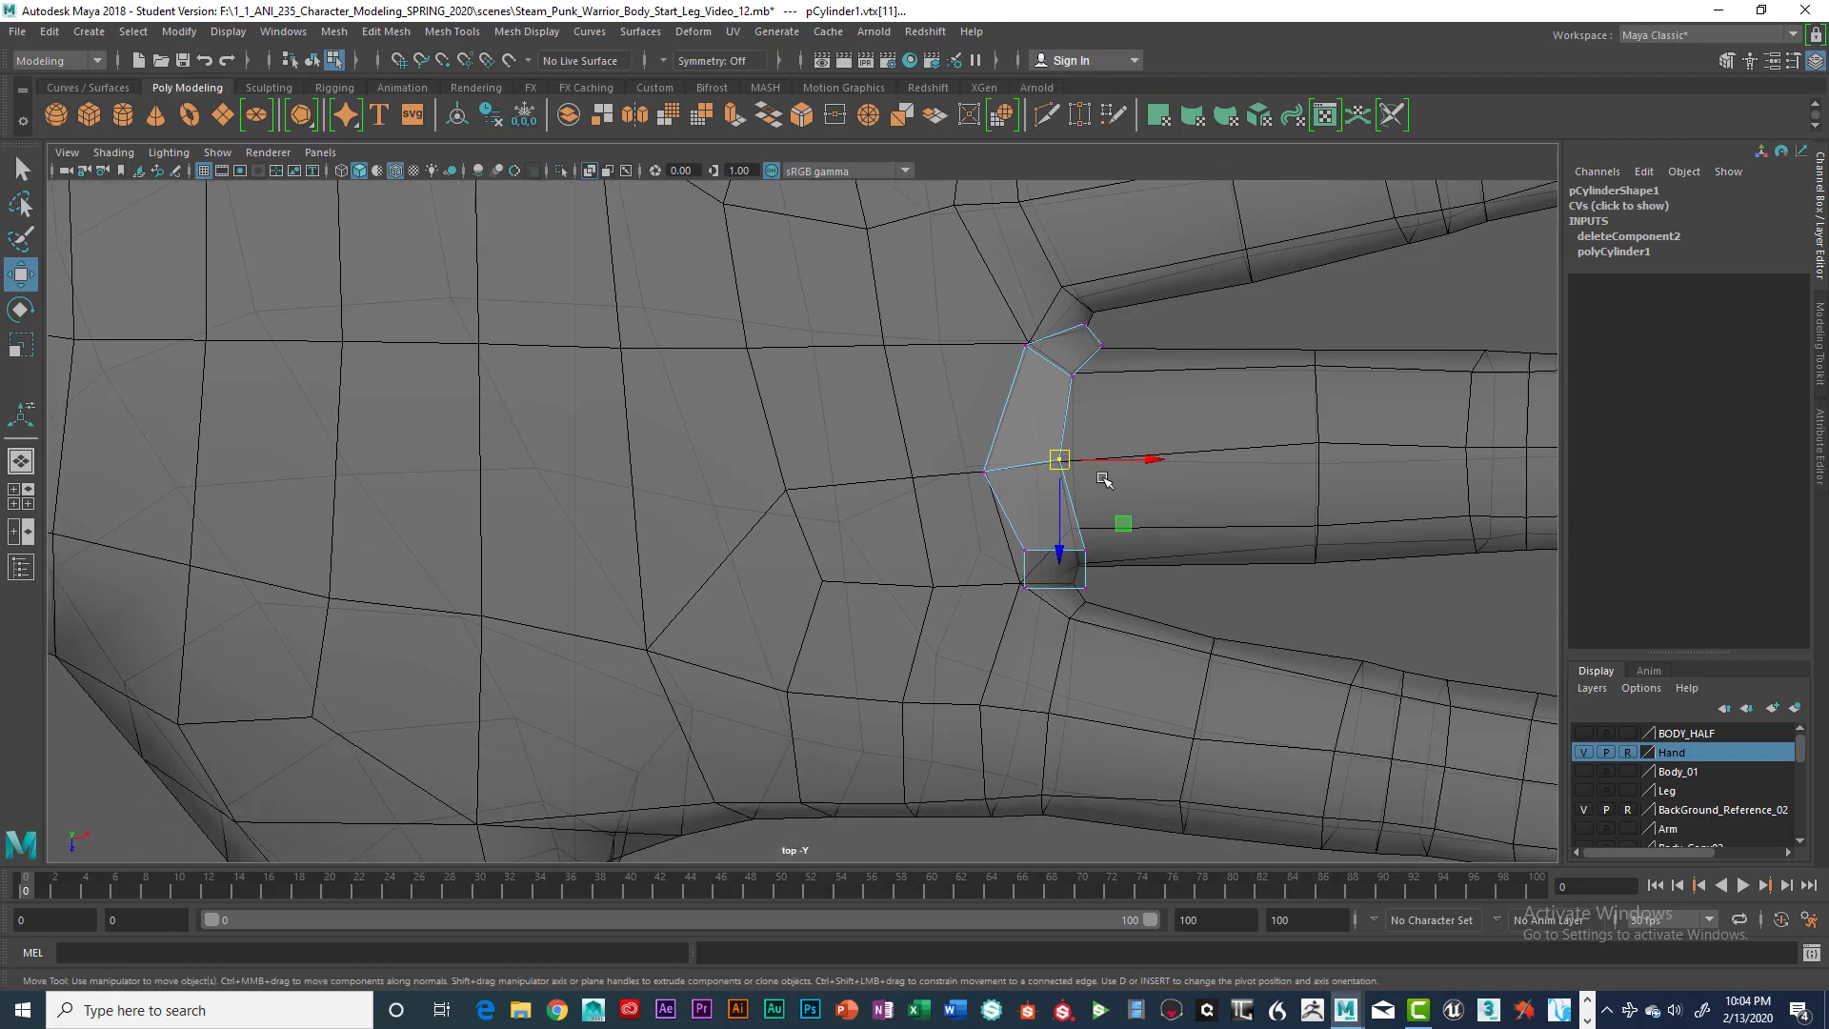
click(1037, 553)
click(1087, 586)
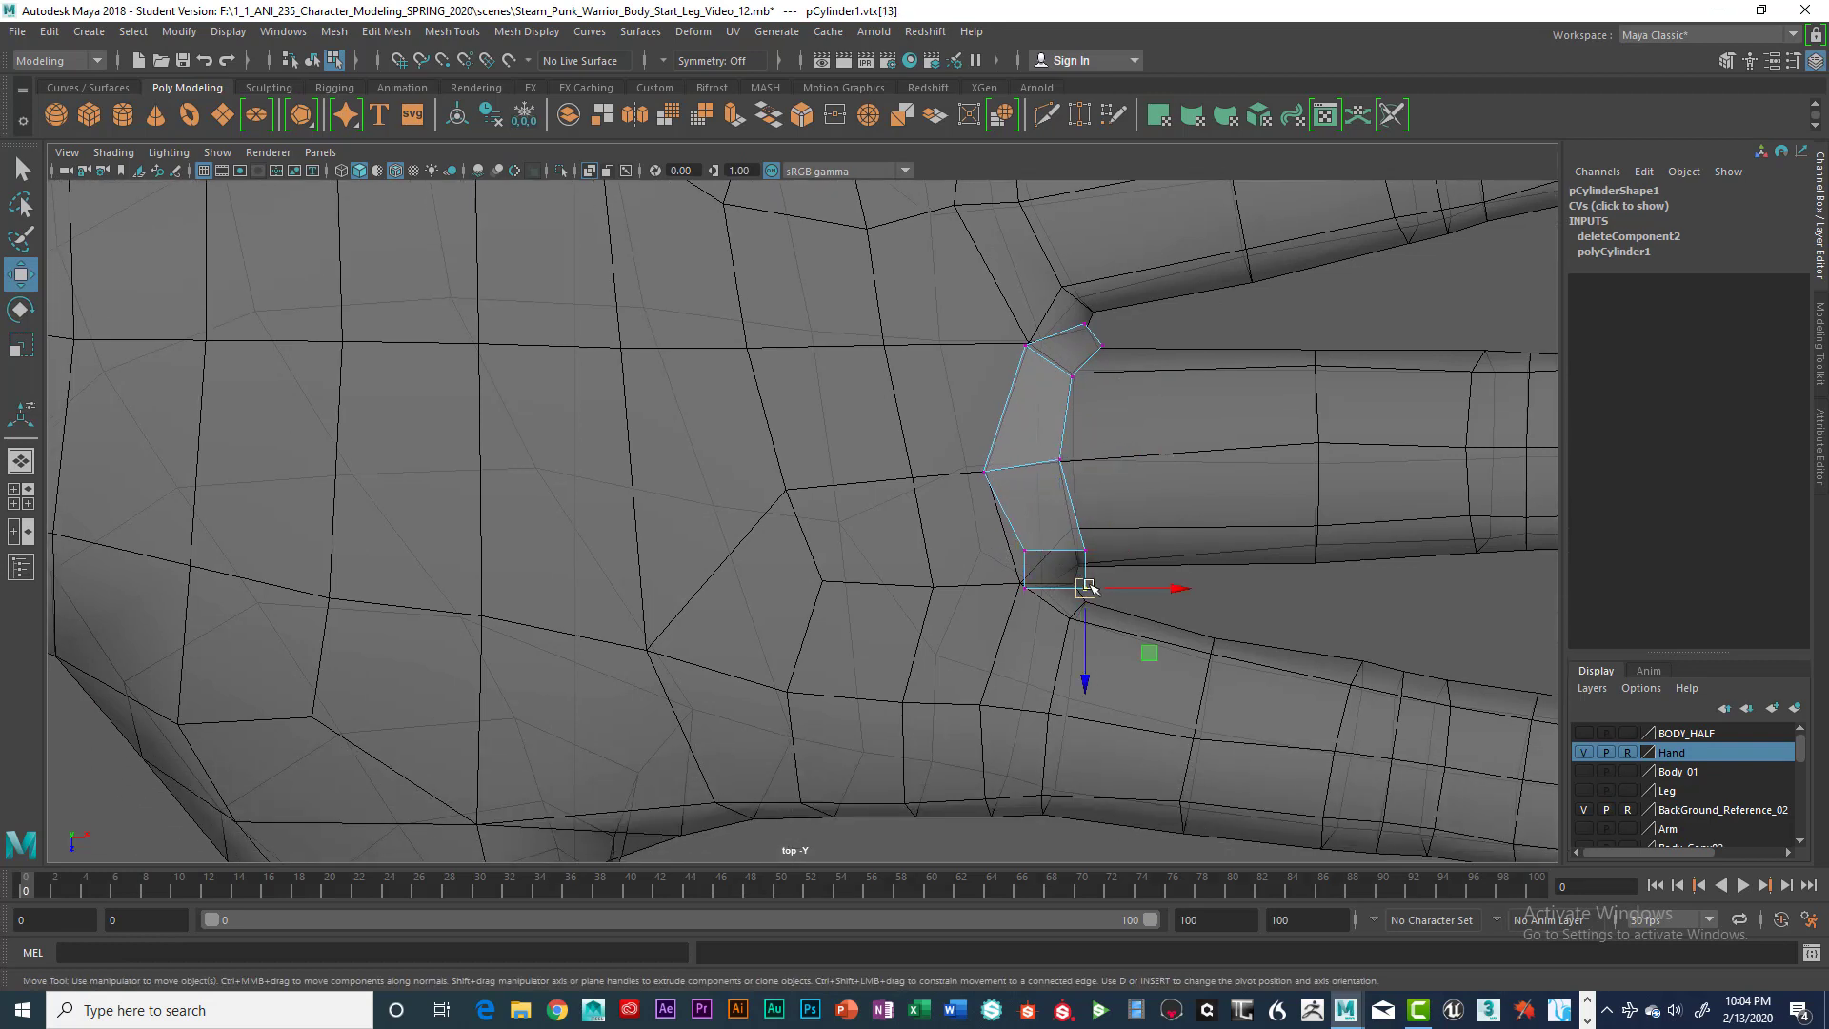
mouse_move(1088, 589)
mouse_down()
mouse_move(1089, 568)
mouse_move(1043, 576)
mouse_move(1072, 584)
mouse_up()
click(1030, 591)
key(ctrl+z)
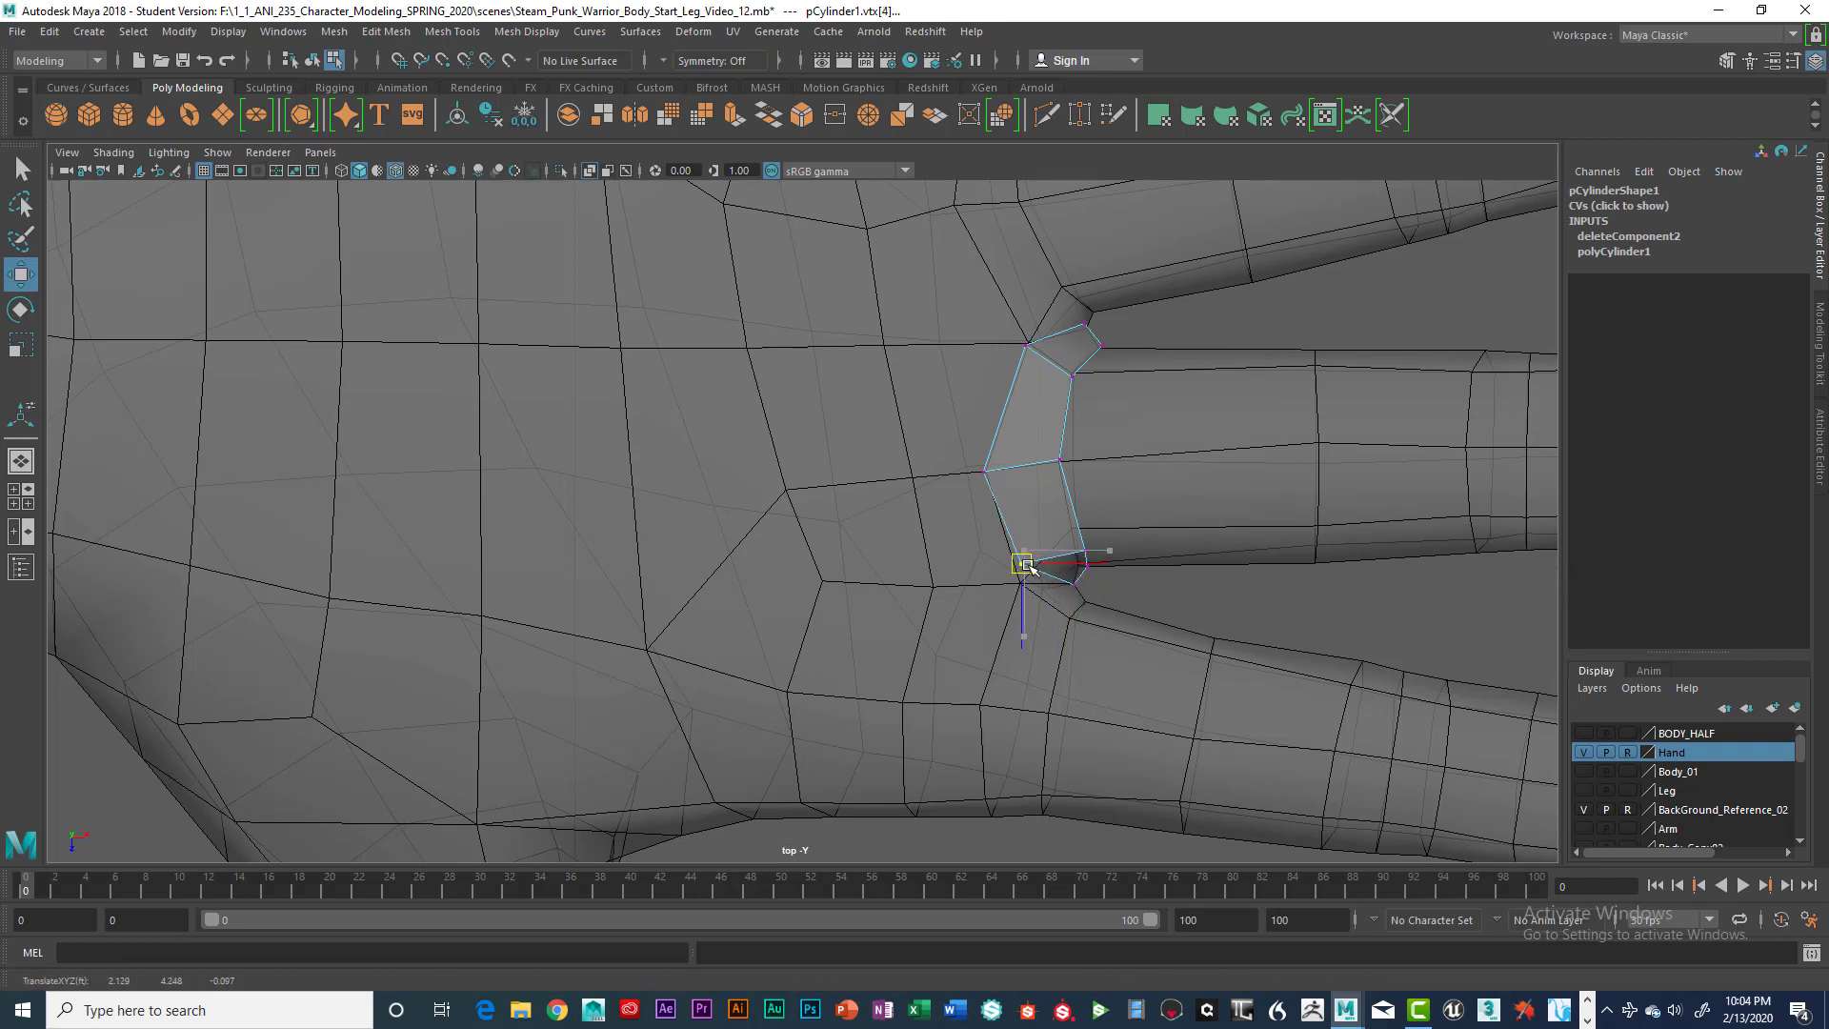
click(1085, 550)
drag(1096, 549, 1084, 526)
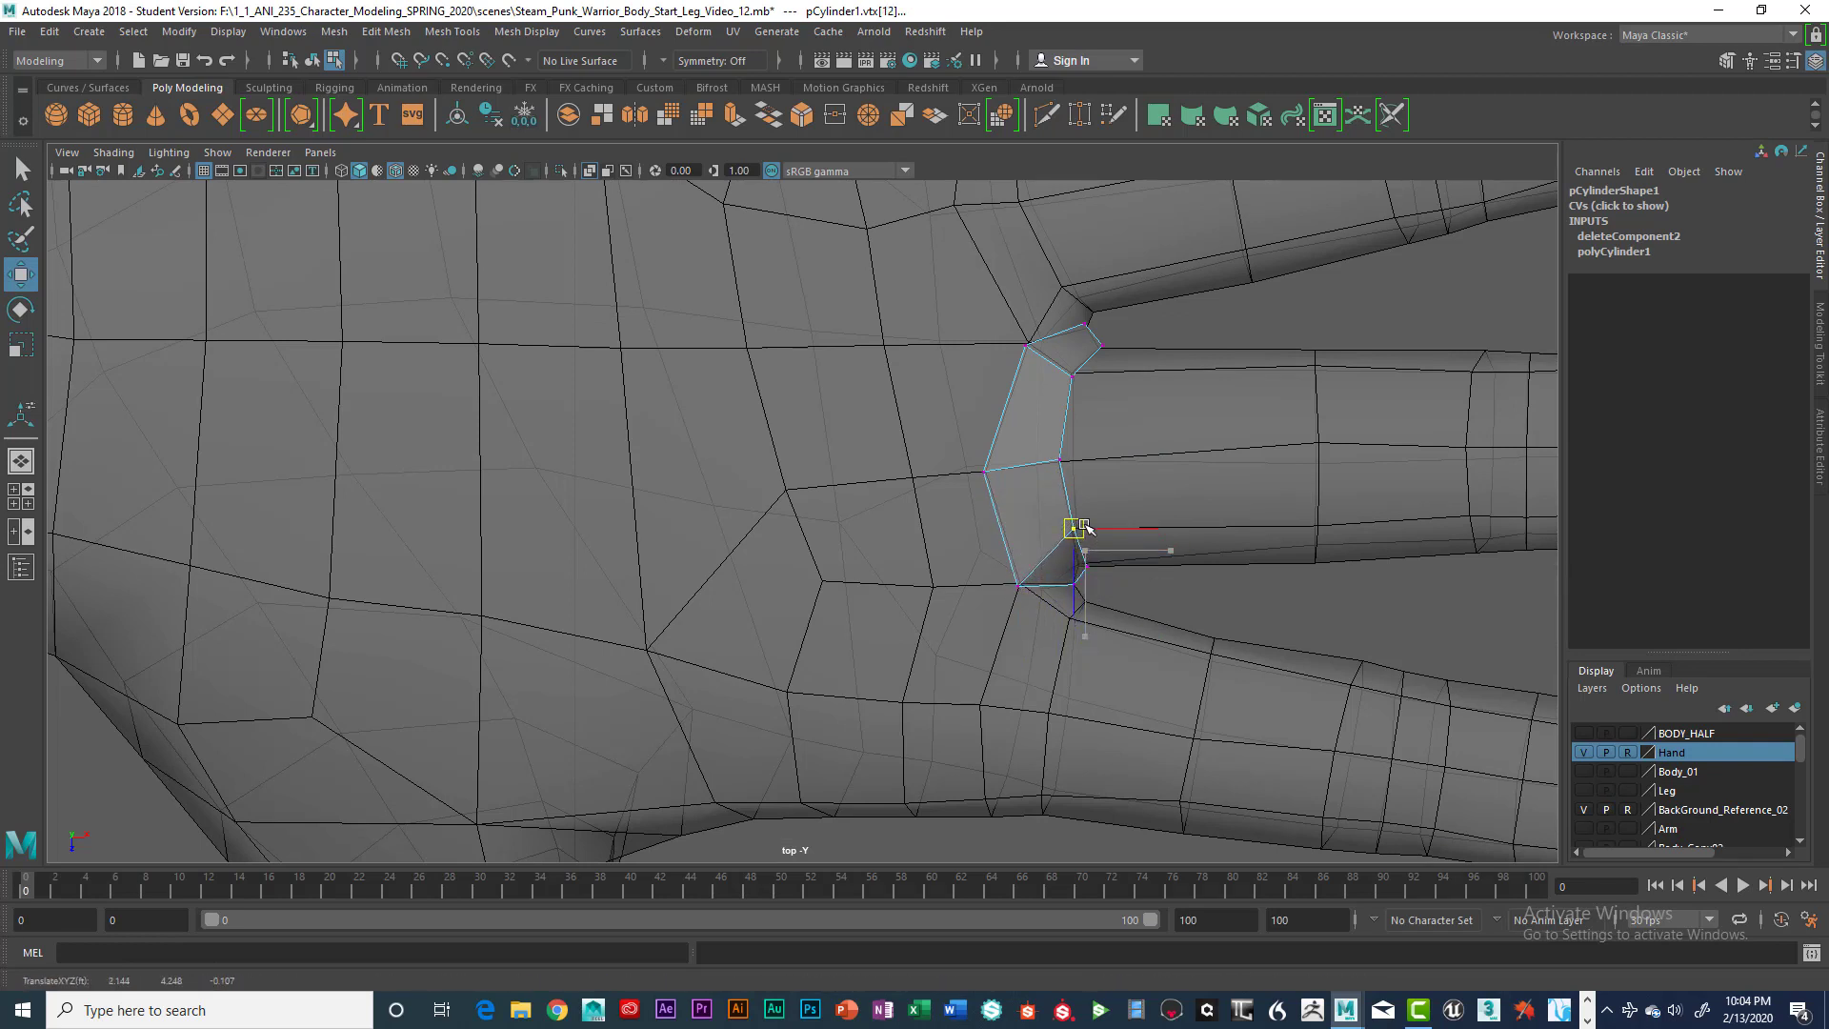
Refine the ring's lower corner vertices against the finger web, placing the outer one at about X 2.144 and Z -0.091
click(1115, 578)
click(1088, 567)
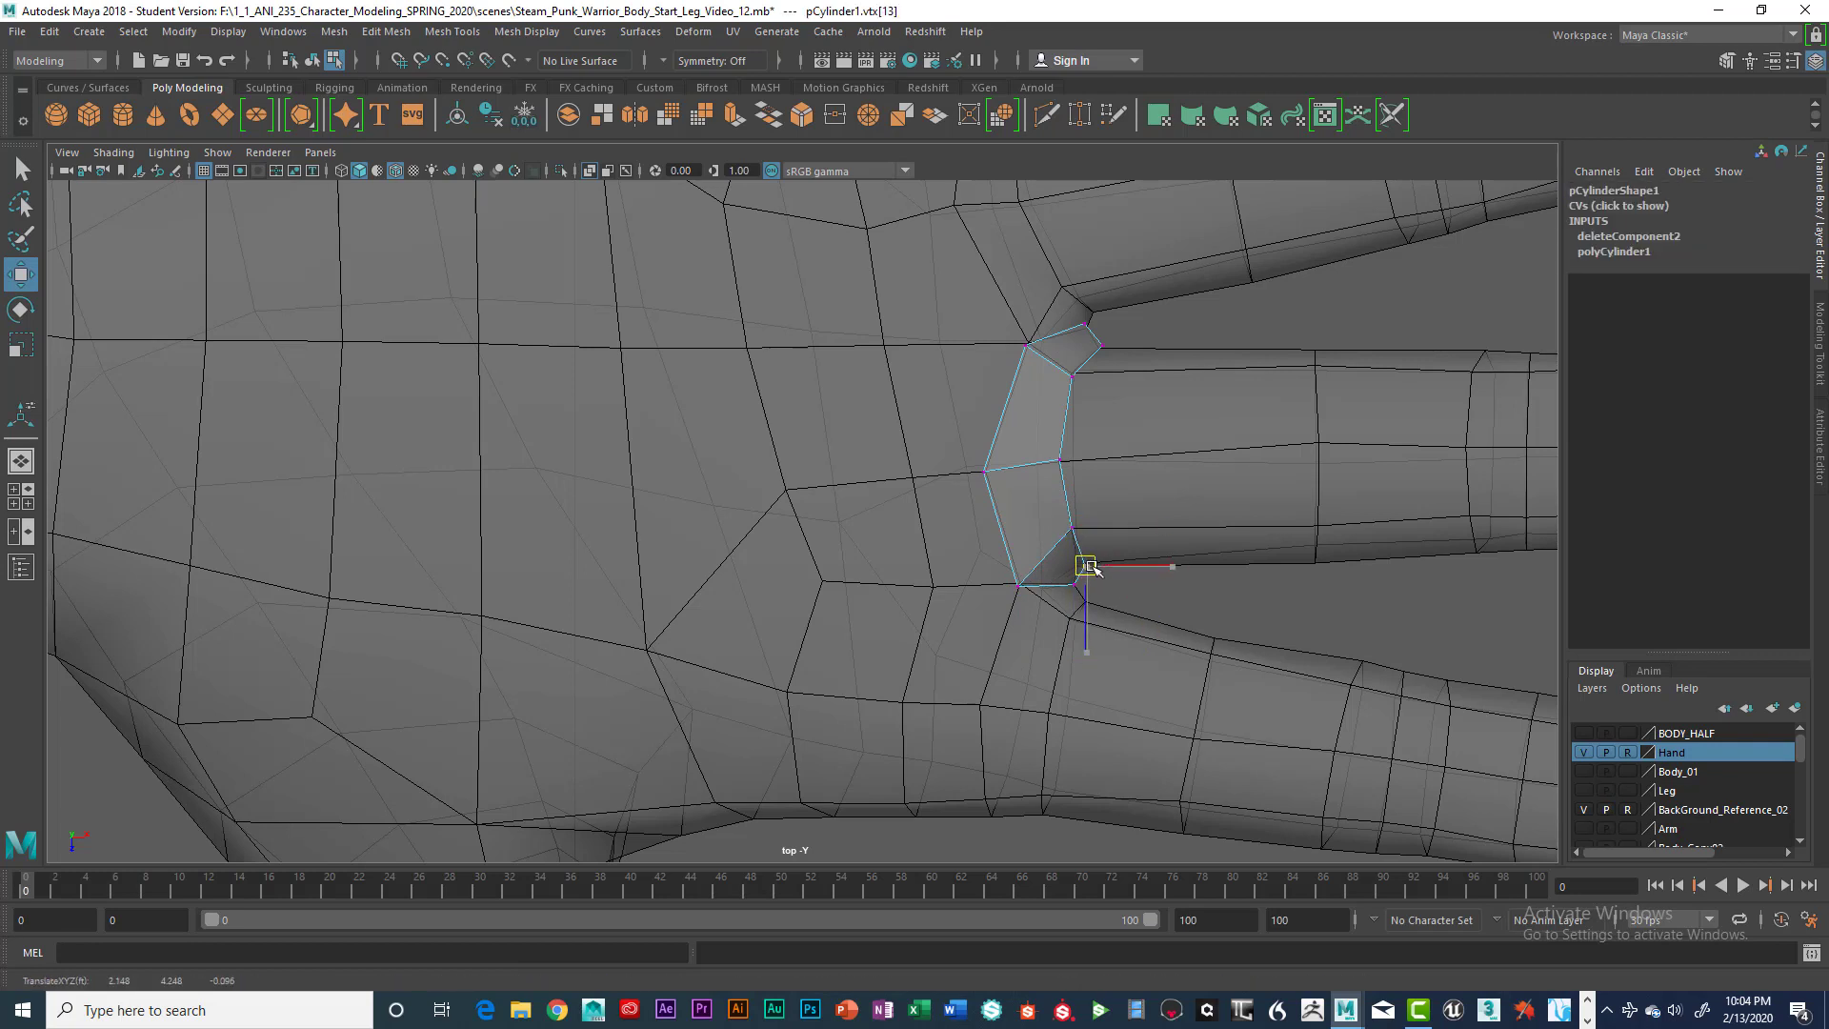
click(1019, 584)
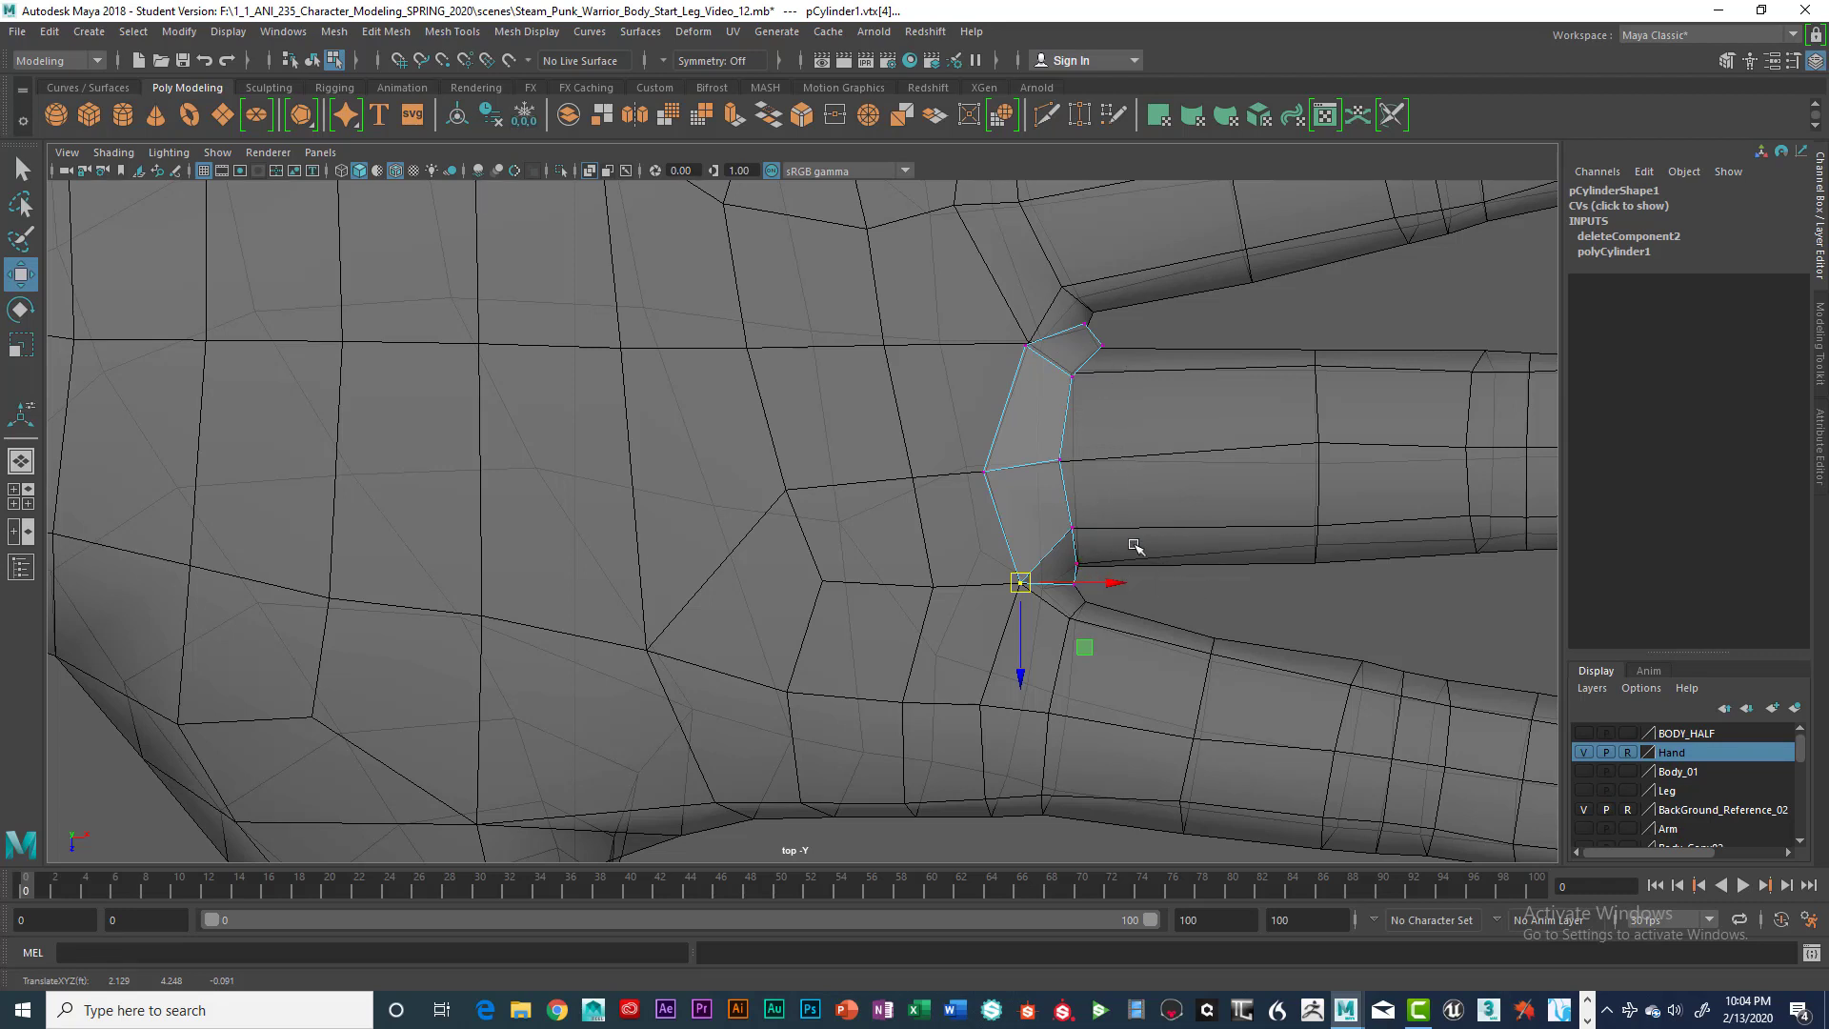
click(1189, 585)
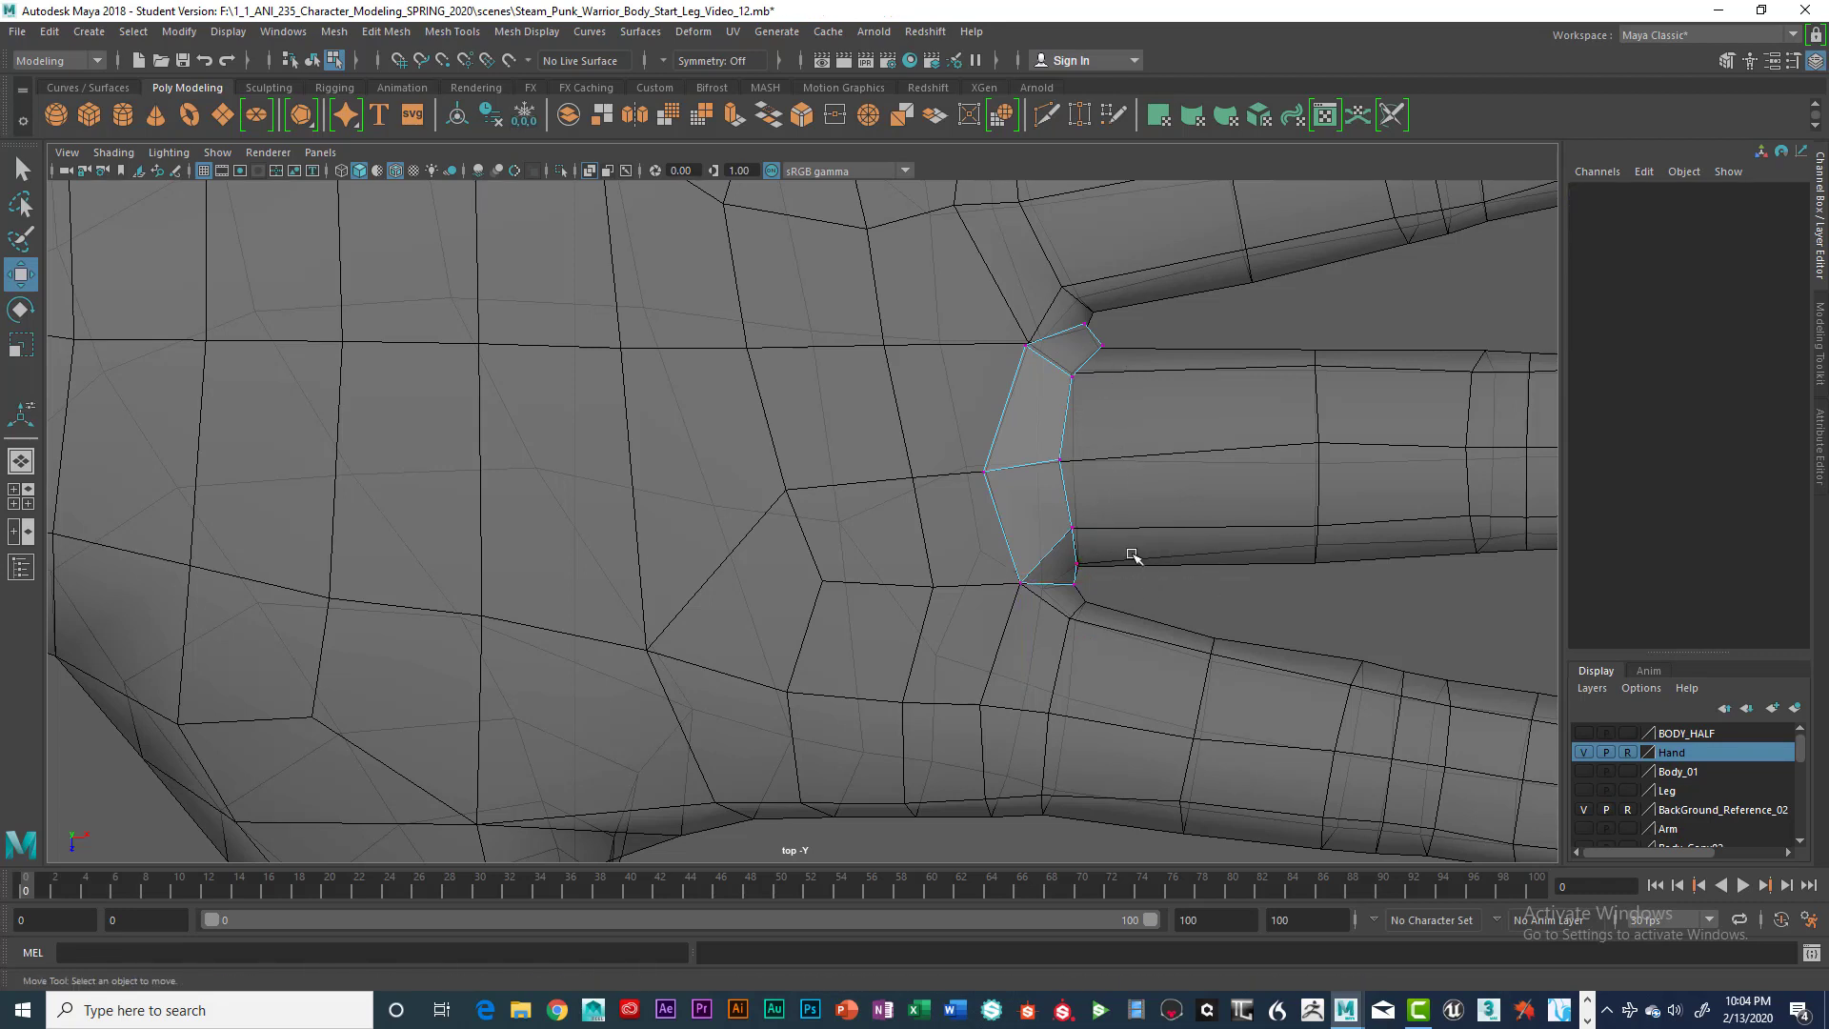
click(1071, 581)
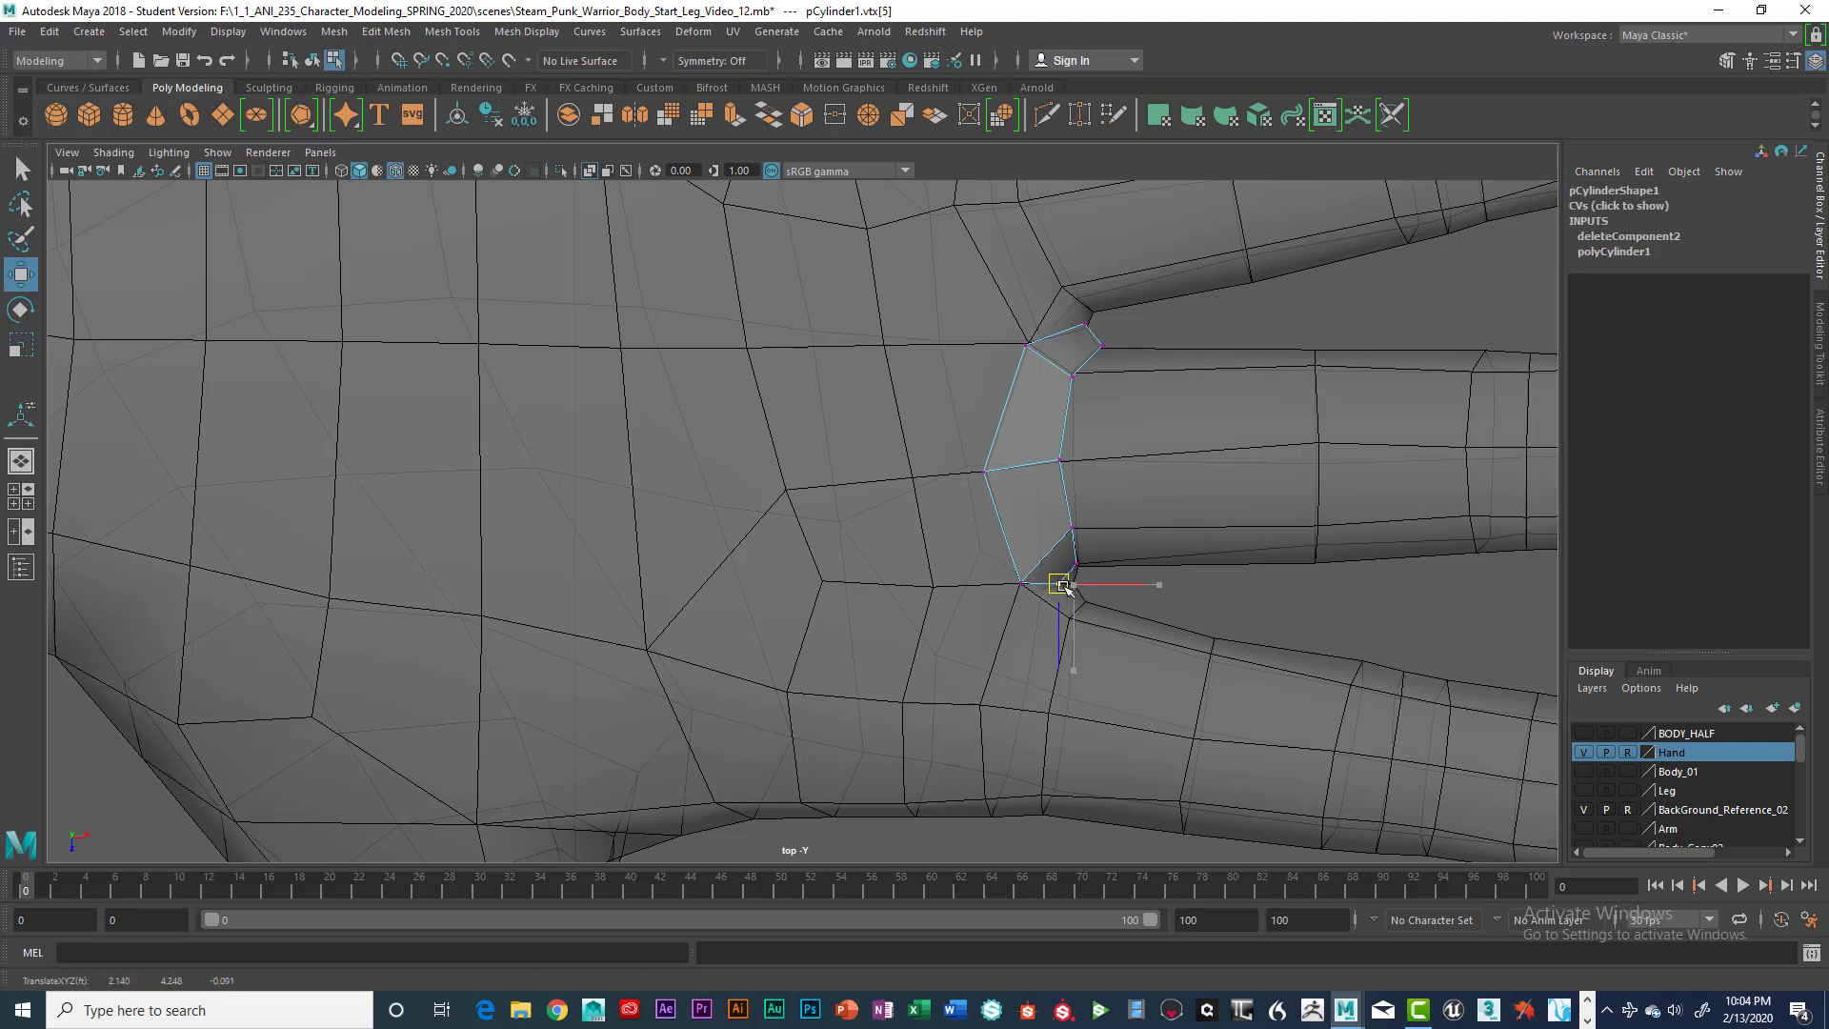
drag(1124, 592, 1081, 540)
drag(1121, 558, 1080, 585)
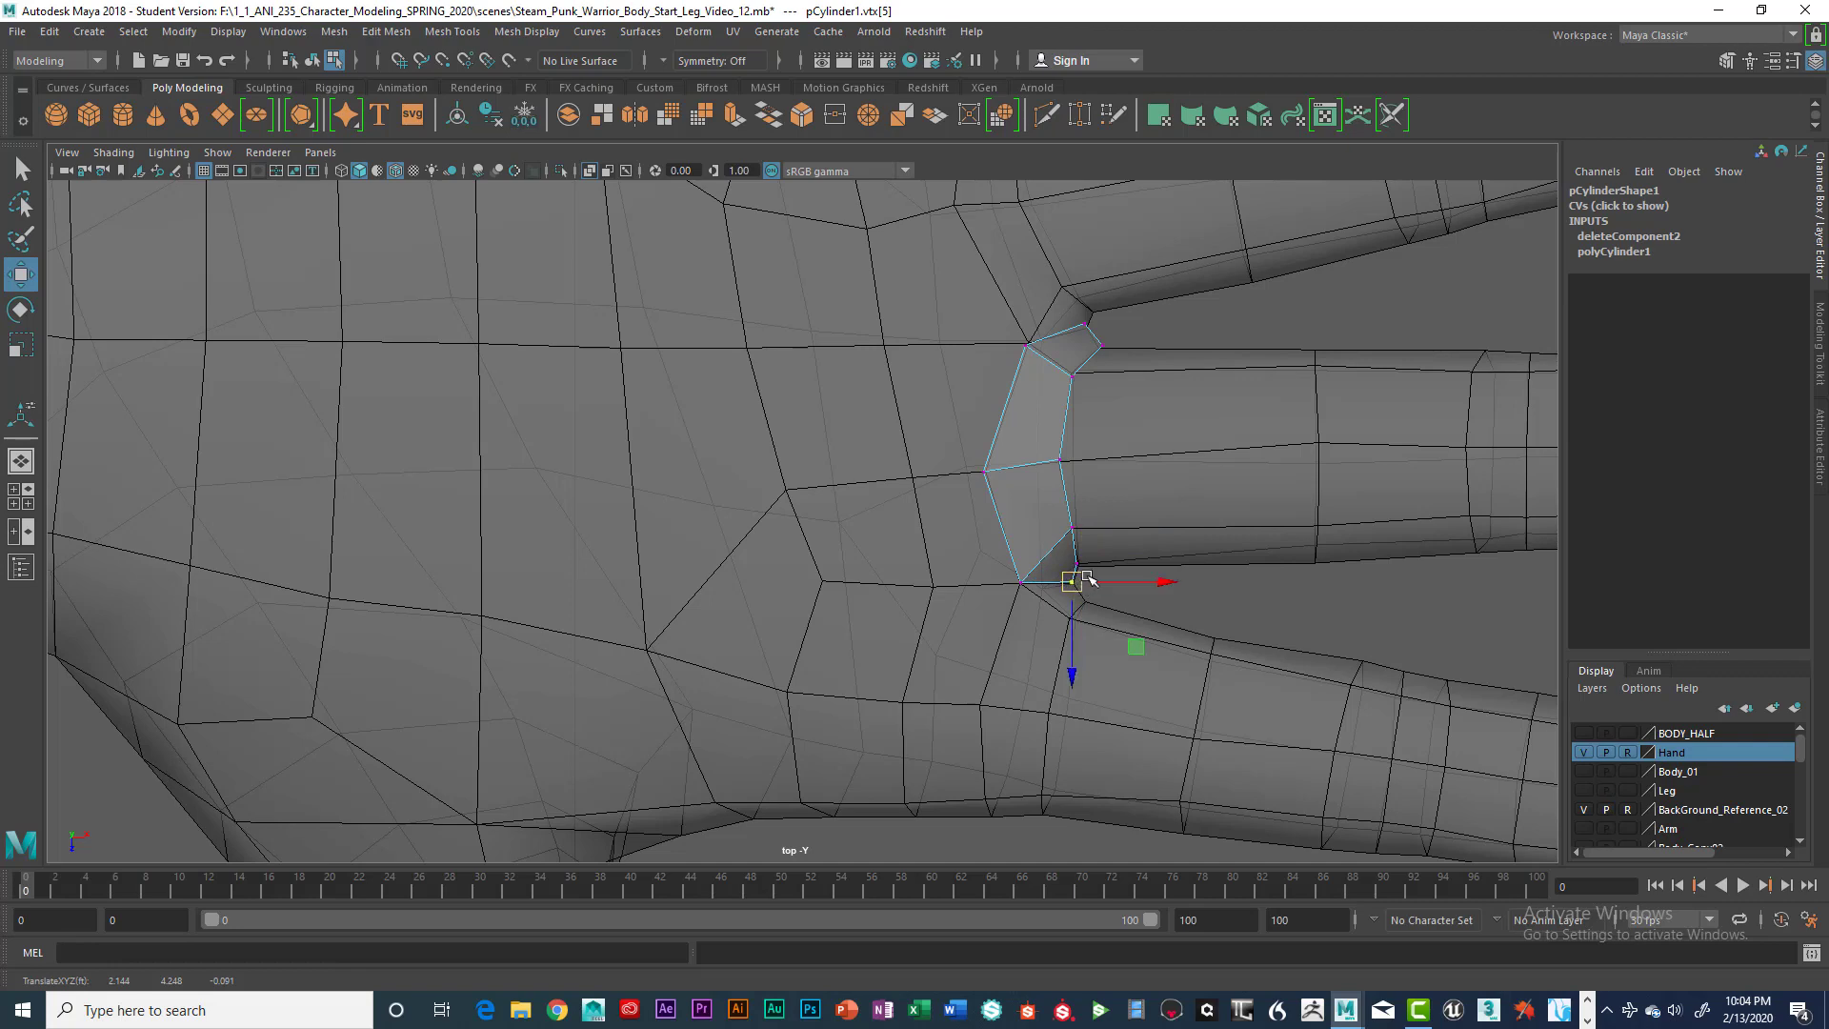
Shift the selected lower corner vertex along Z to about -0.087, checking its fit against the hand in the perspective view
key(space)
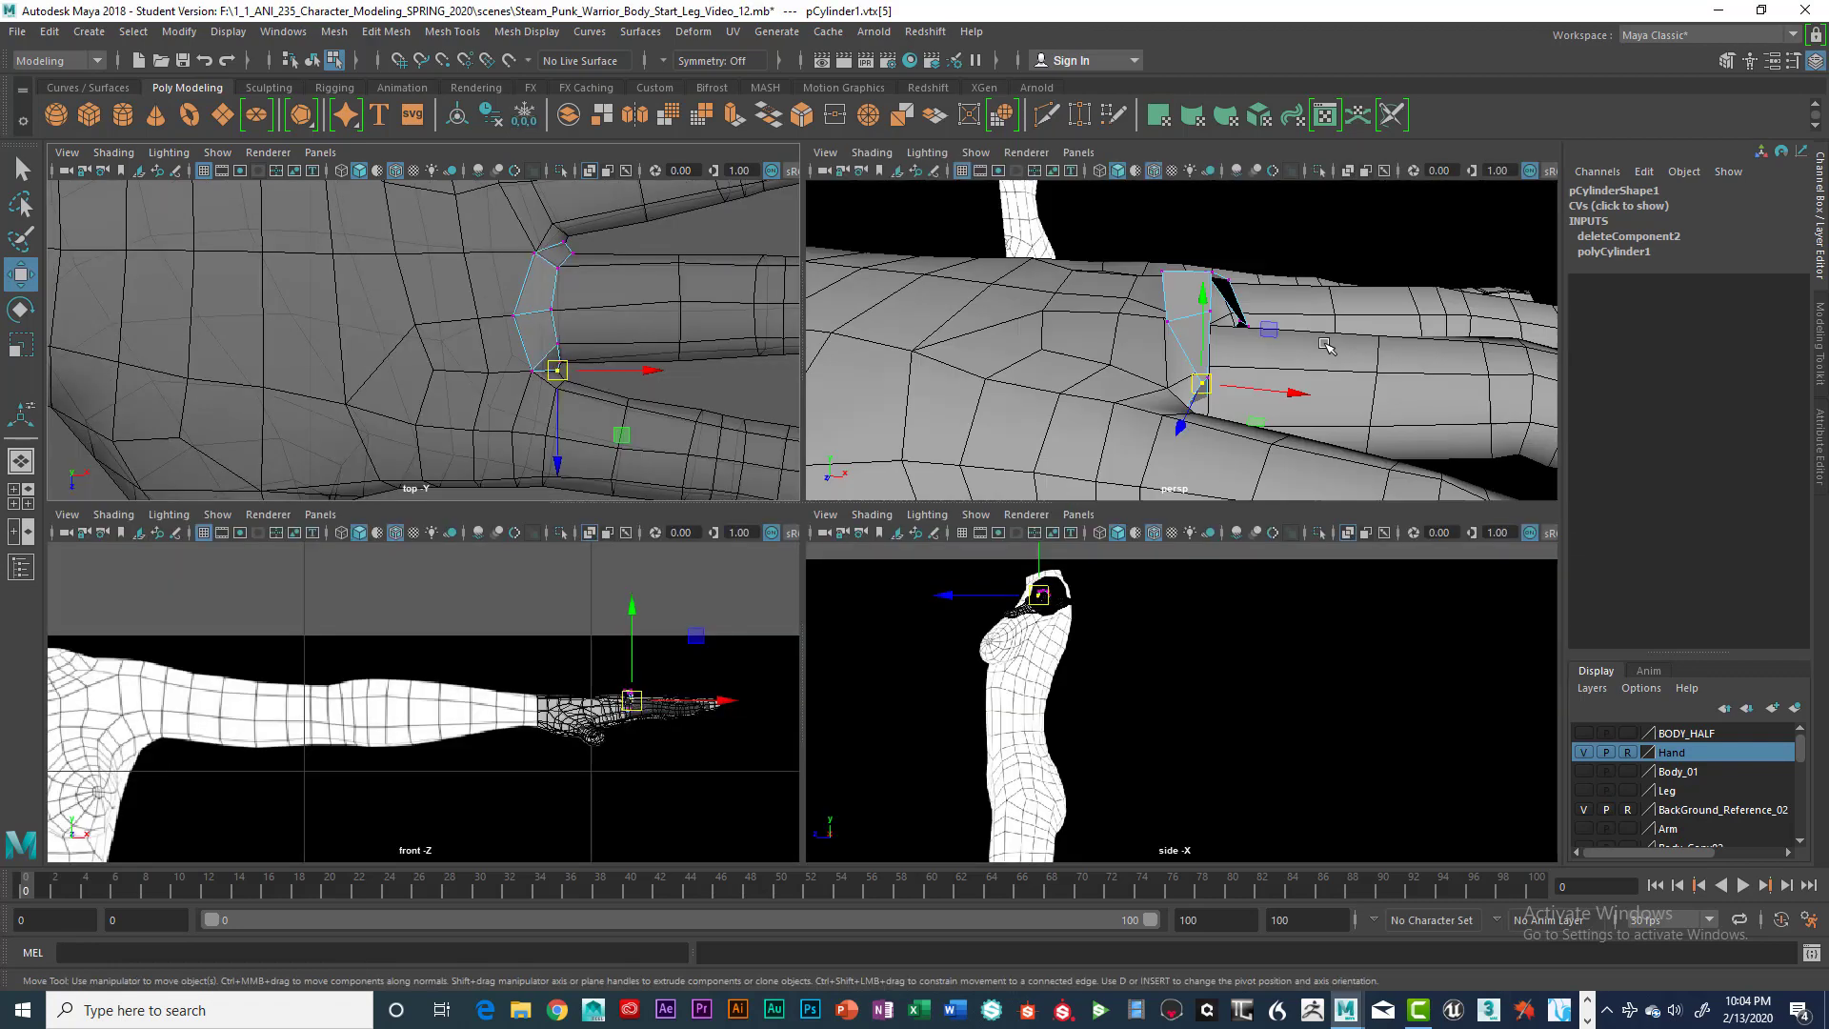
key(space)
alt+drag(1082, 494, 905, 502)
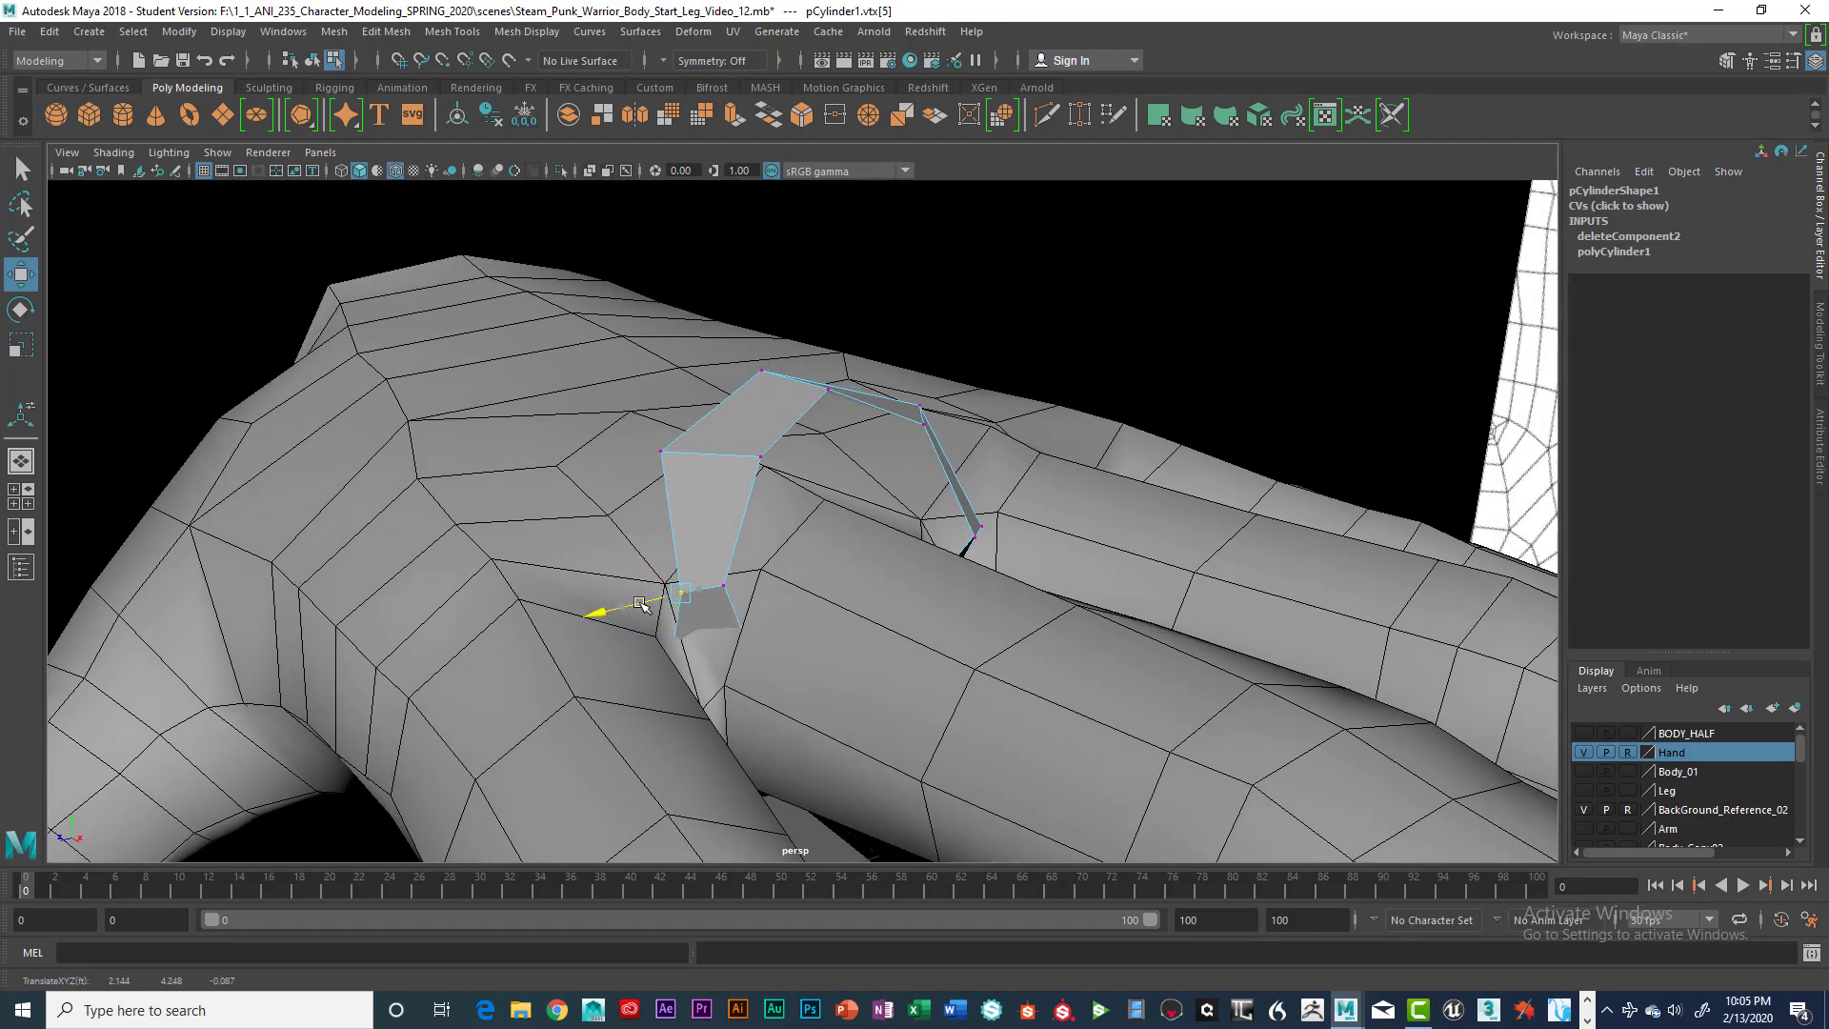
alt+drag(672, 600, 676, 560)
Select the ring's open border edge loop on the fingertip side in the top view
key(space)
key(space)
alt+middle_drag(734, 472, 527, 561)
alt+right_drag(527, 561, 710, 580)
alt+middle_drag(754, 591, 694, 614)
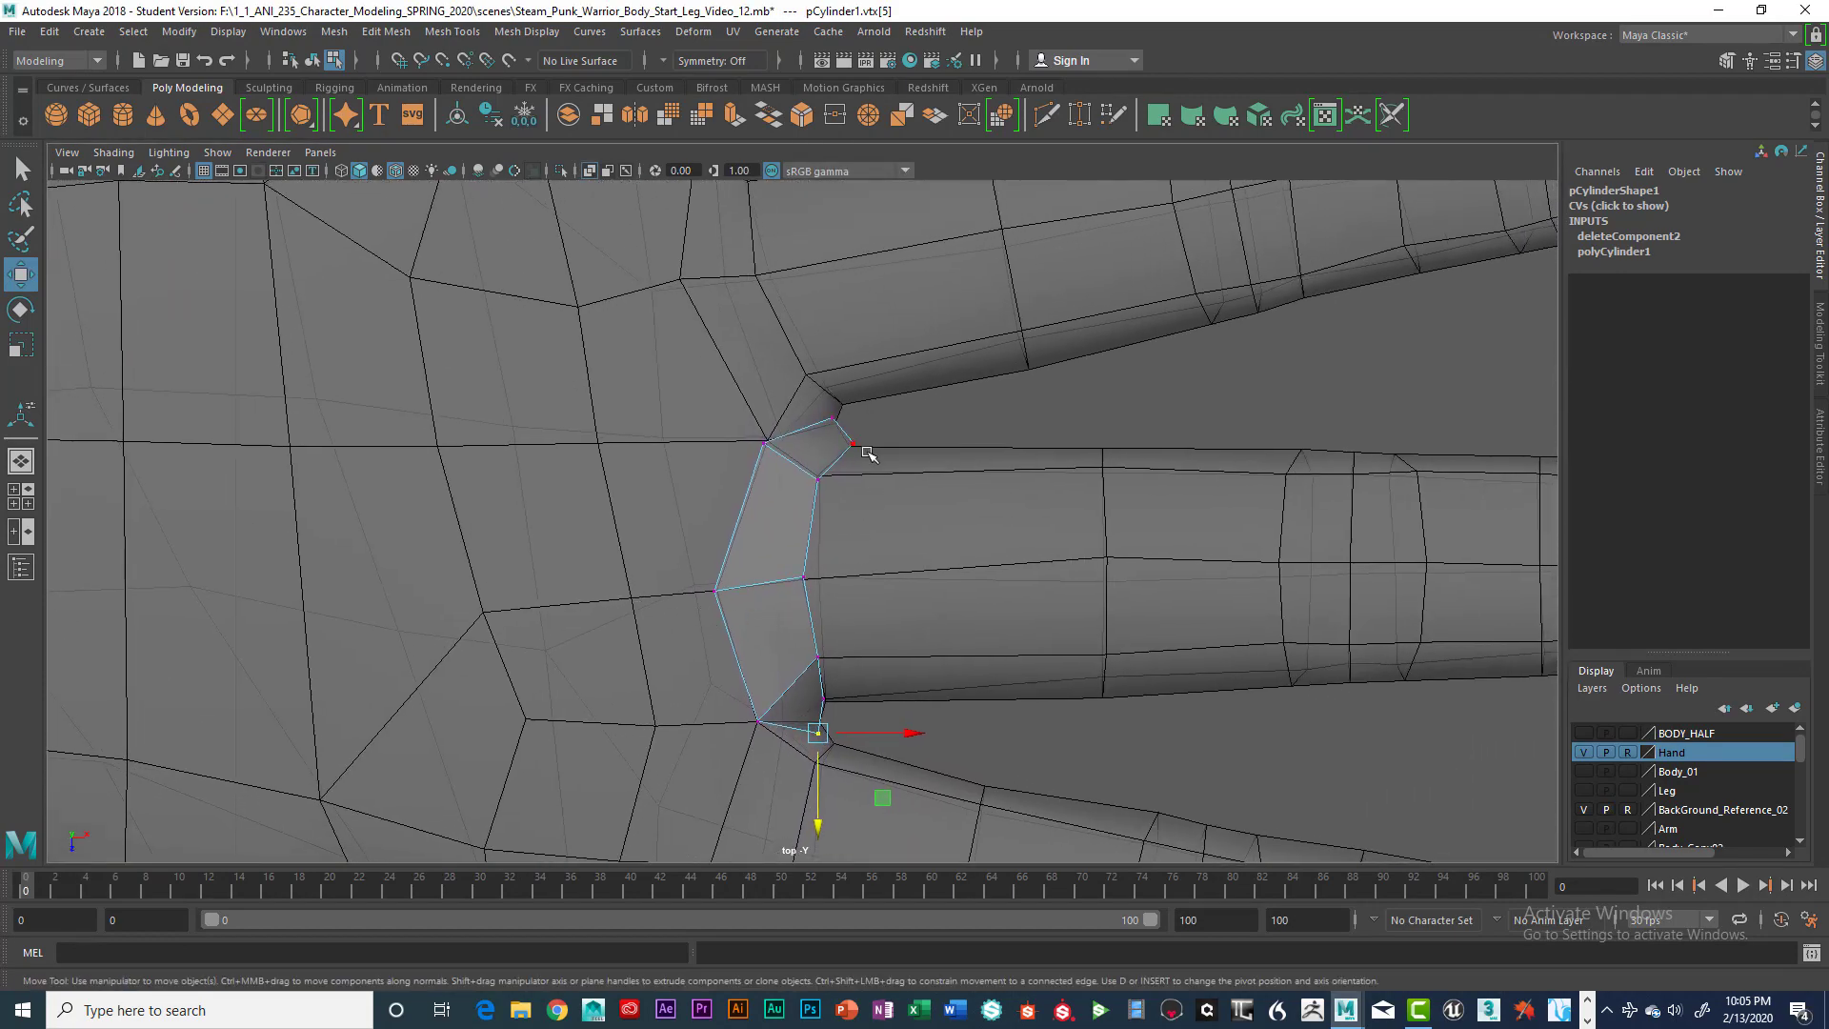
right_drag(843, 455, 850, 410)
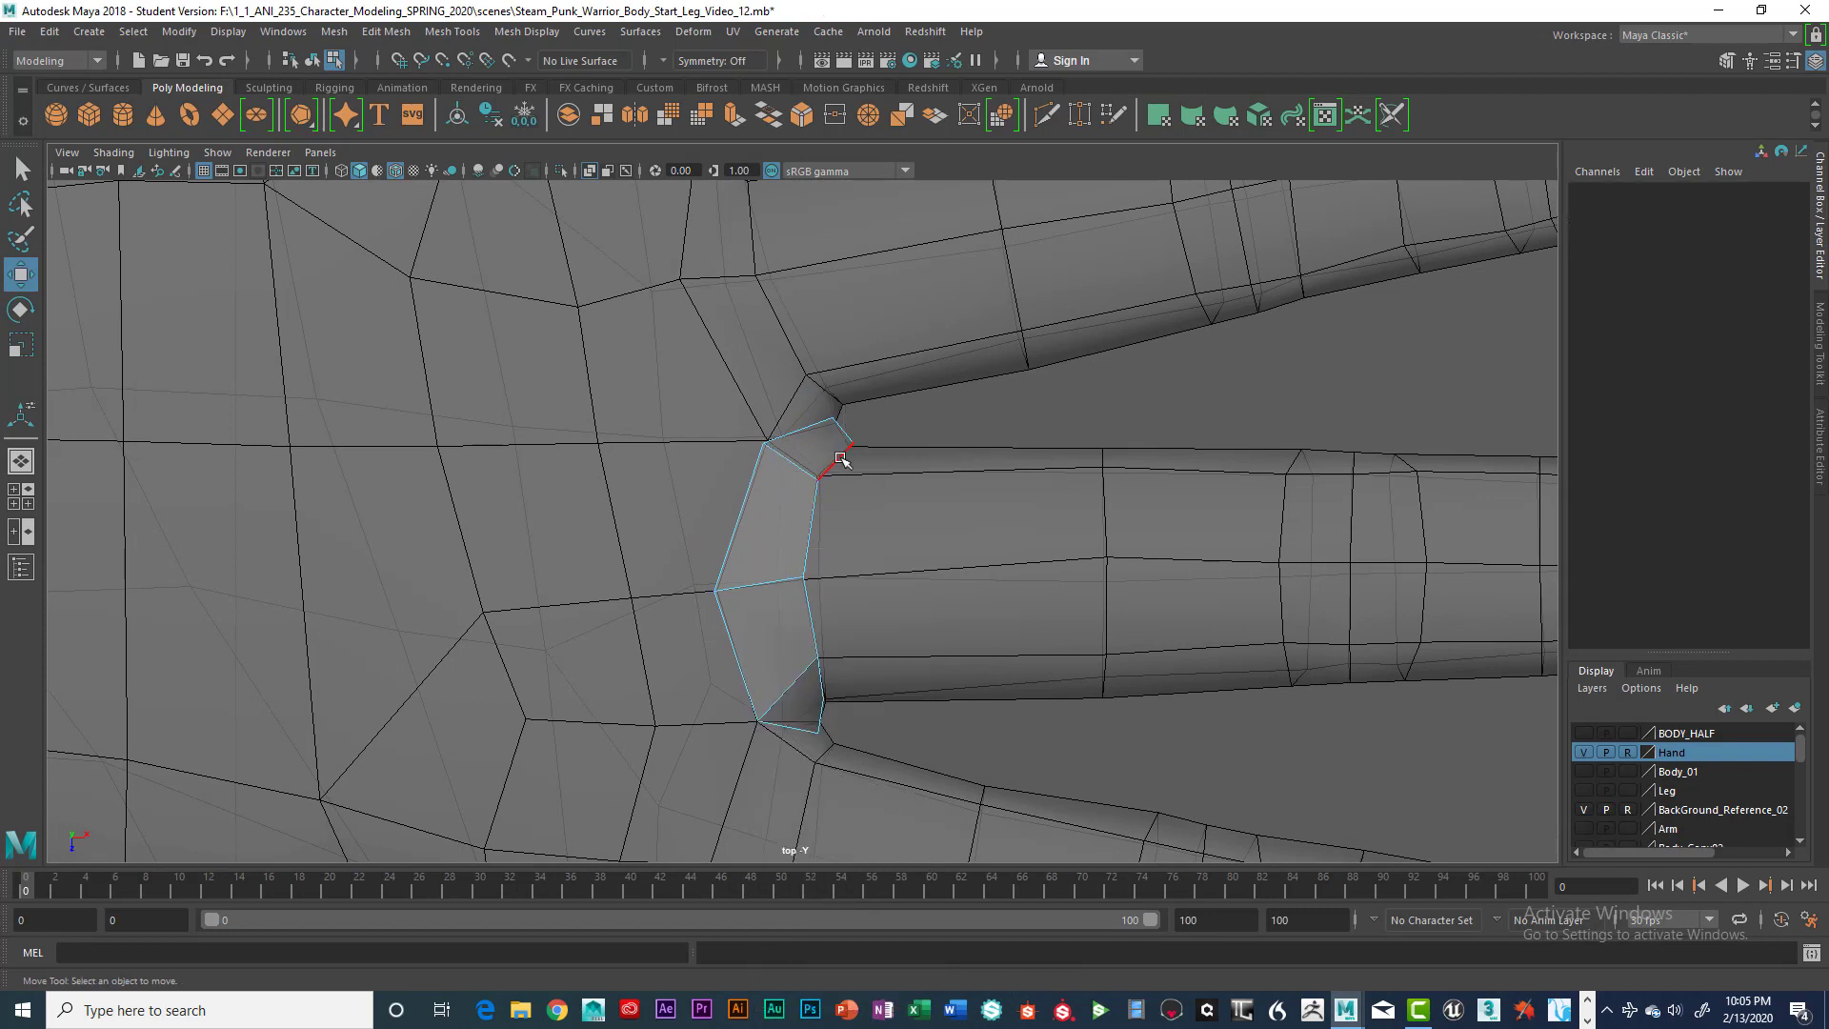
double_click(841, 459)
alt+drag(922, 559, 1280, 745)
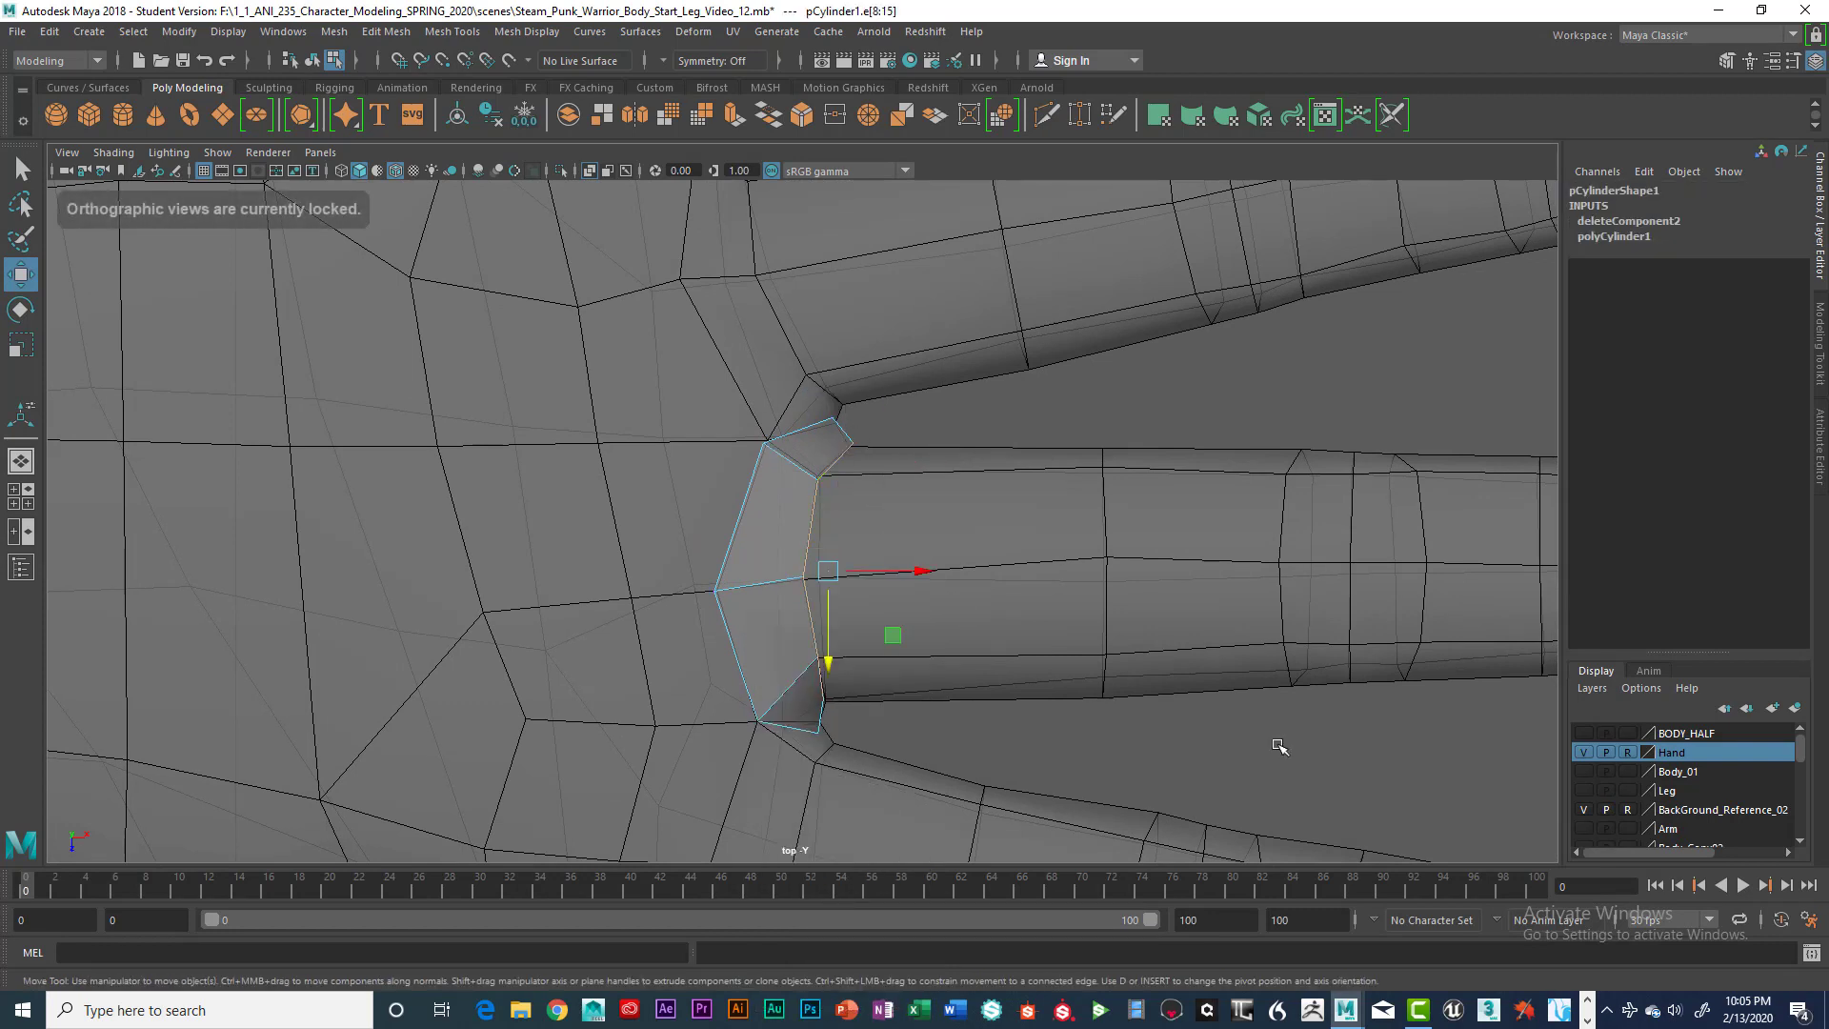
Isolate the ring by hiding the Hand layer, inspect its selected border edges in perspective, and show the Hand layer again
click(1583, 751)
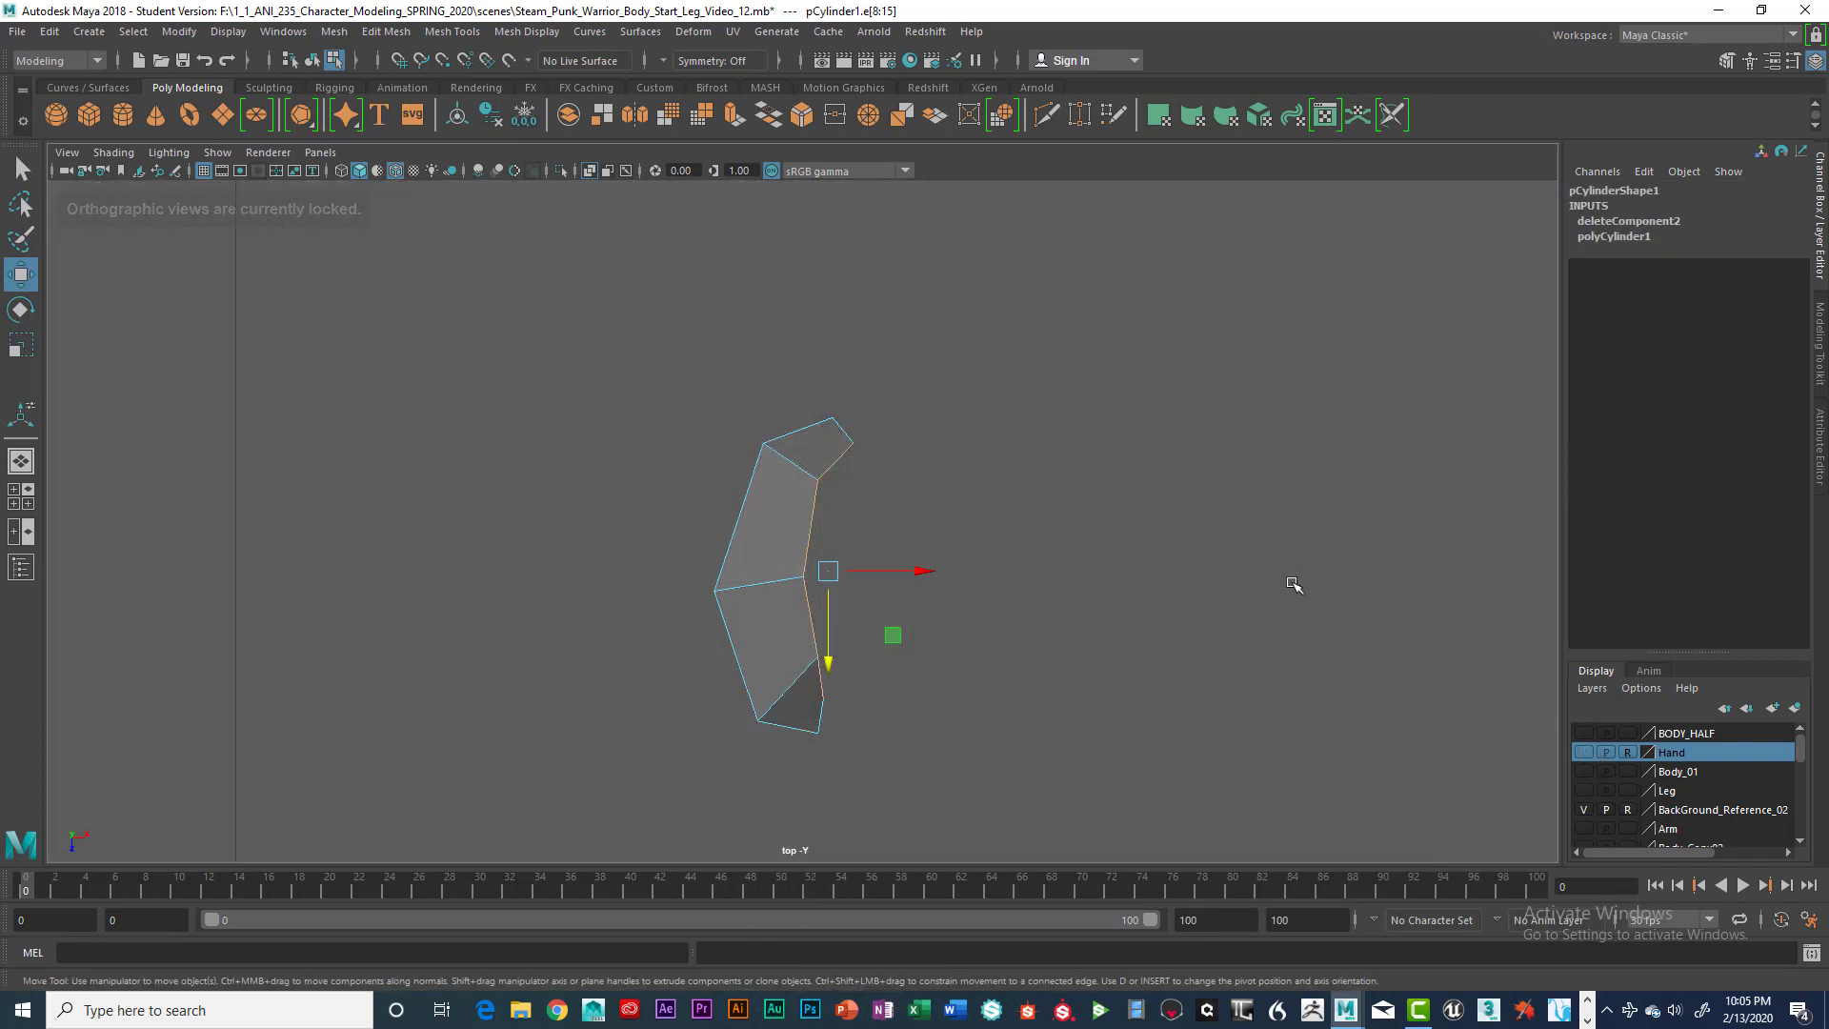
scroll(1229, 581, down, 3)
key(space)
key(space)
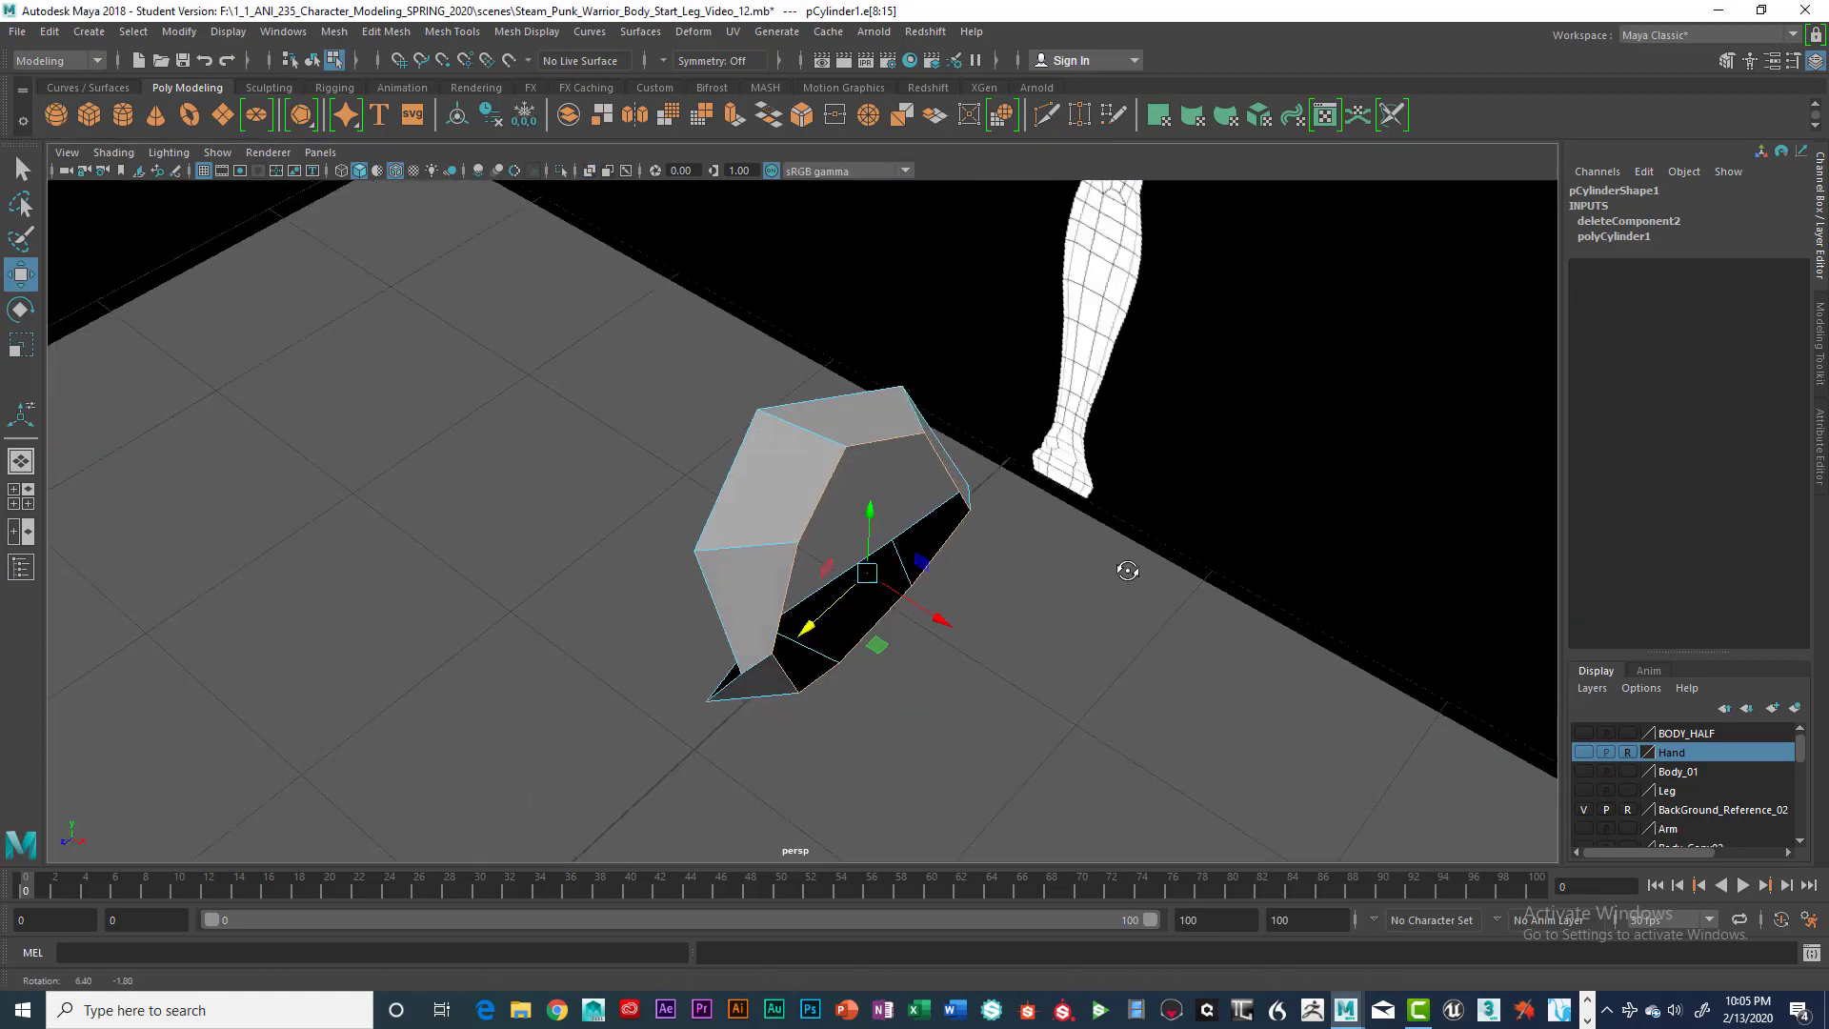
alt+drag(1127, 563, 1067, 654)
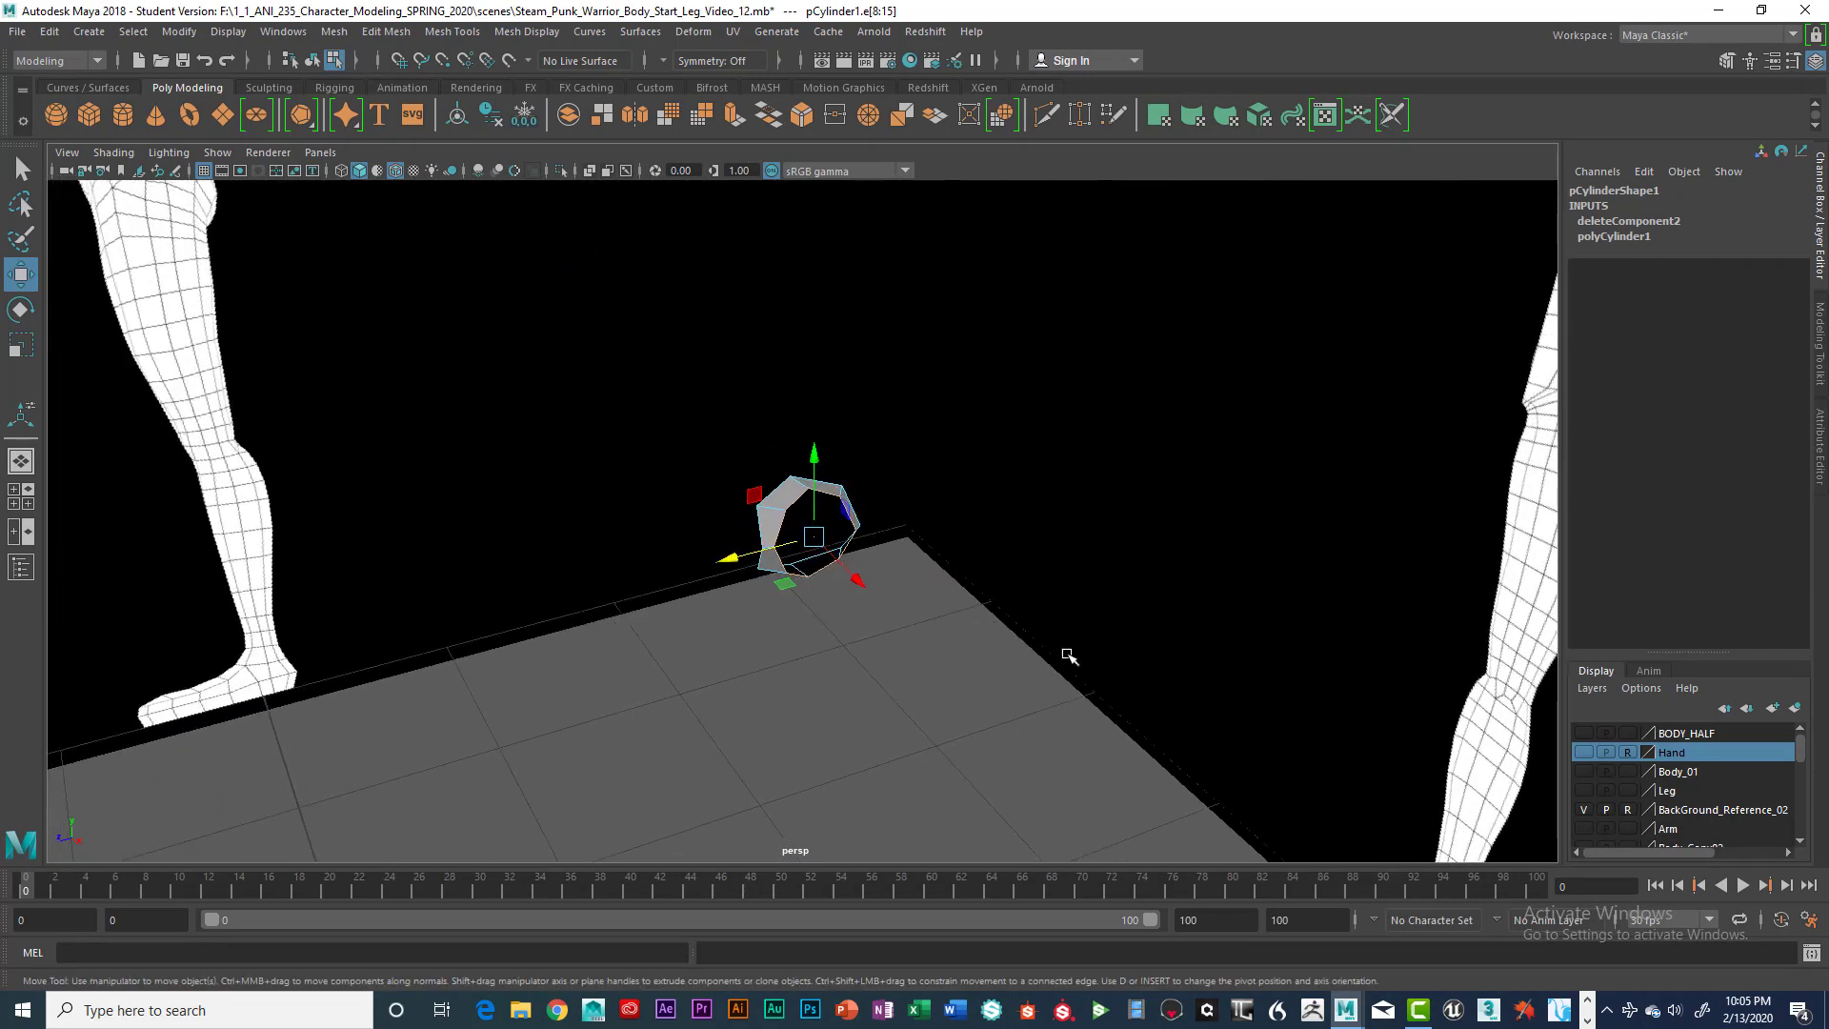
key(space)
key(space)
scroll(828, 500, up, 2)
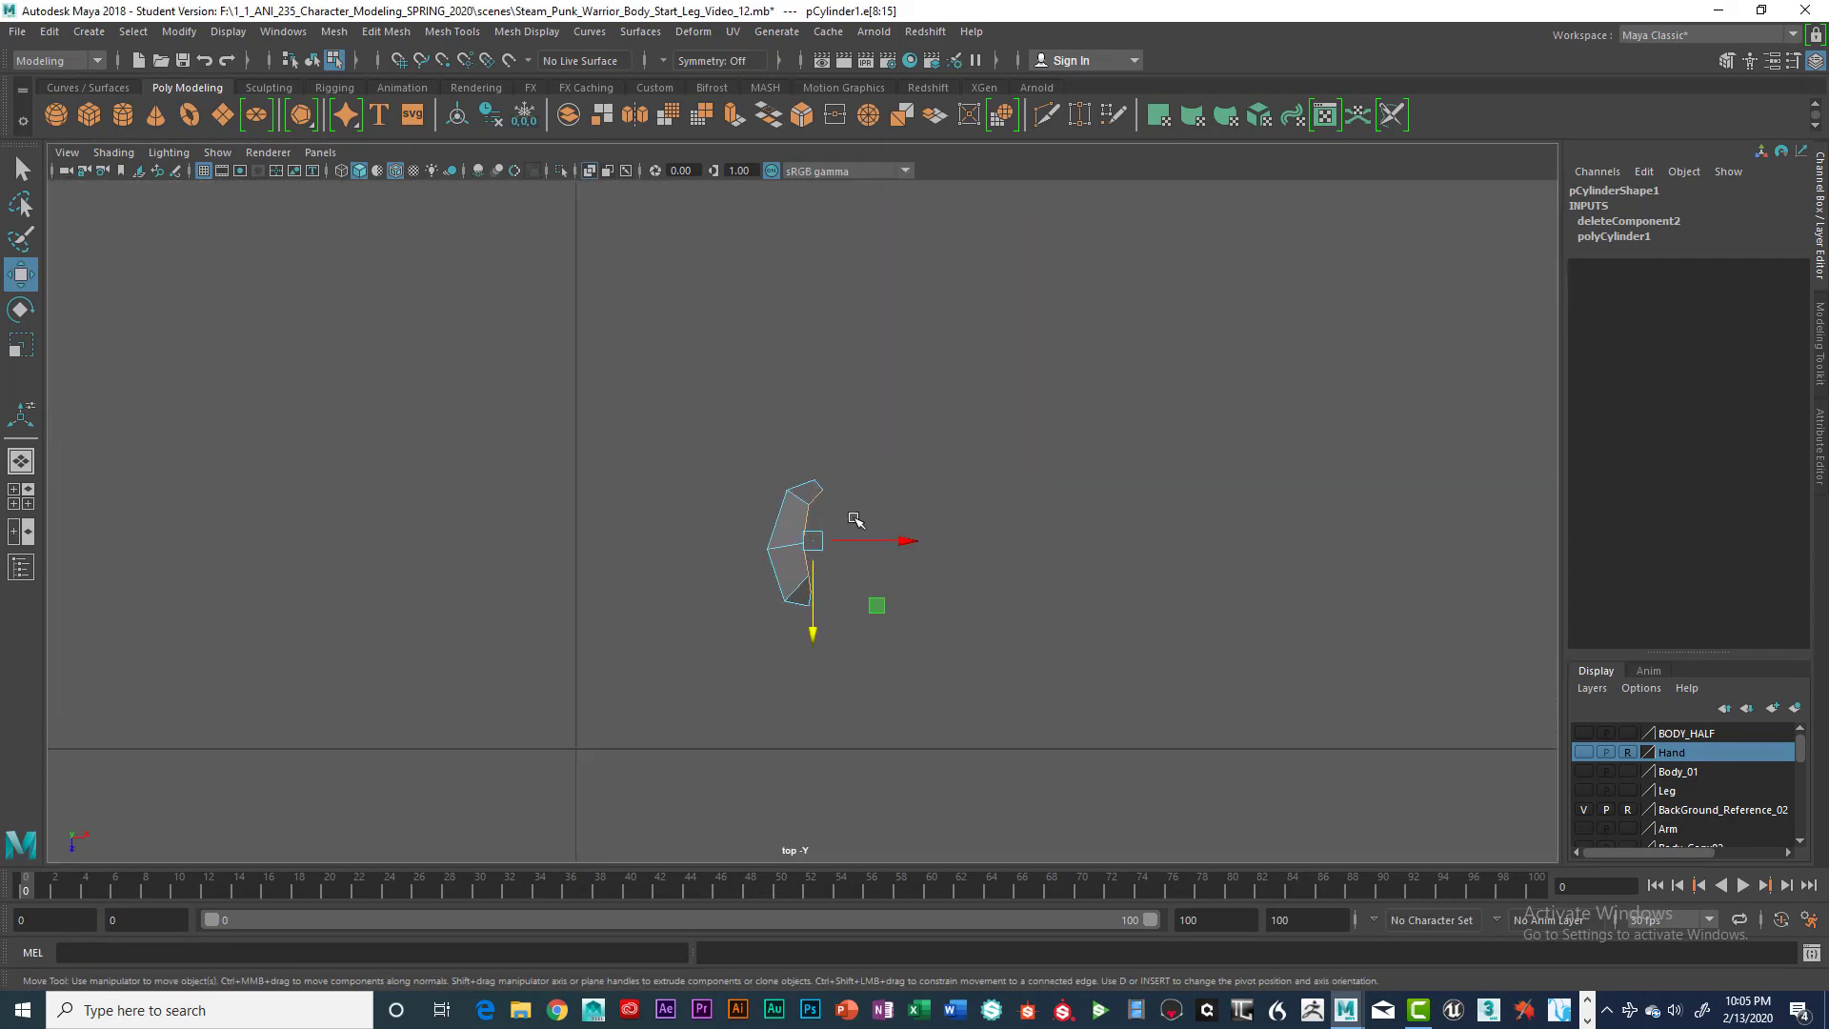
click(1585, 752)
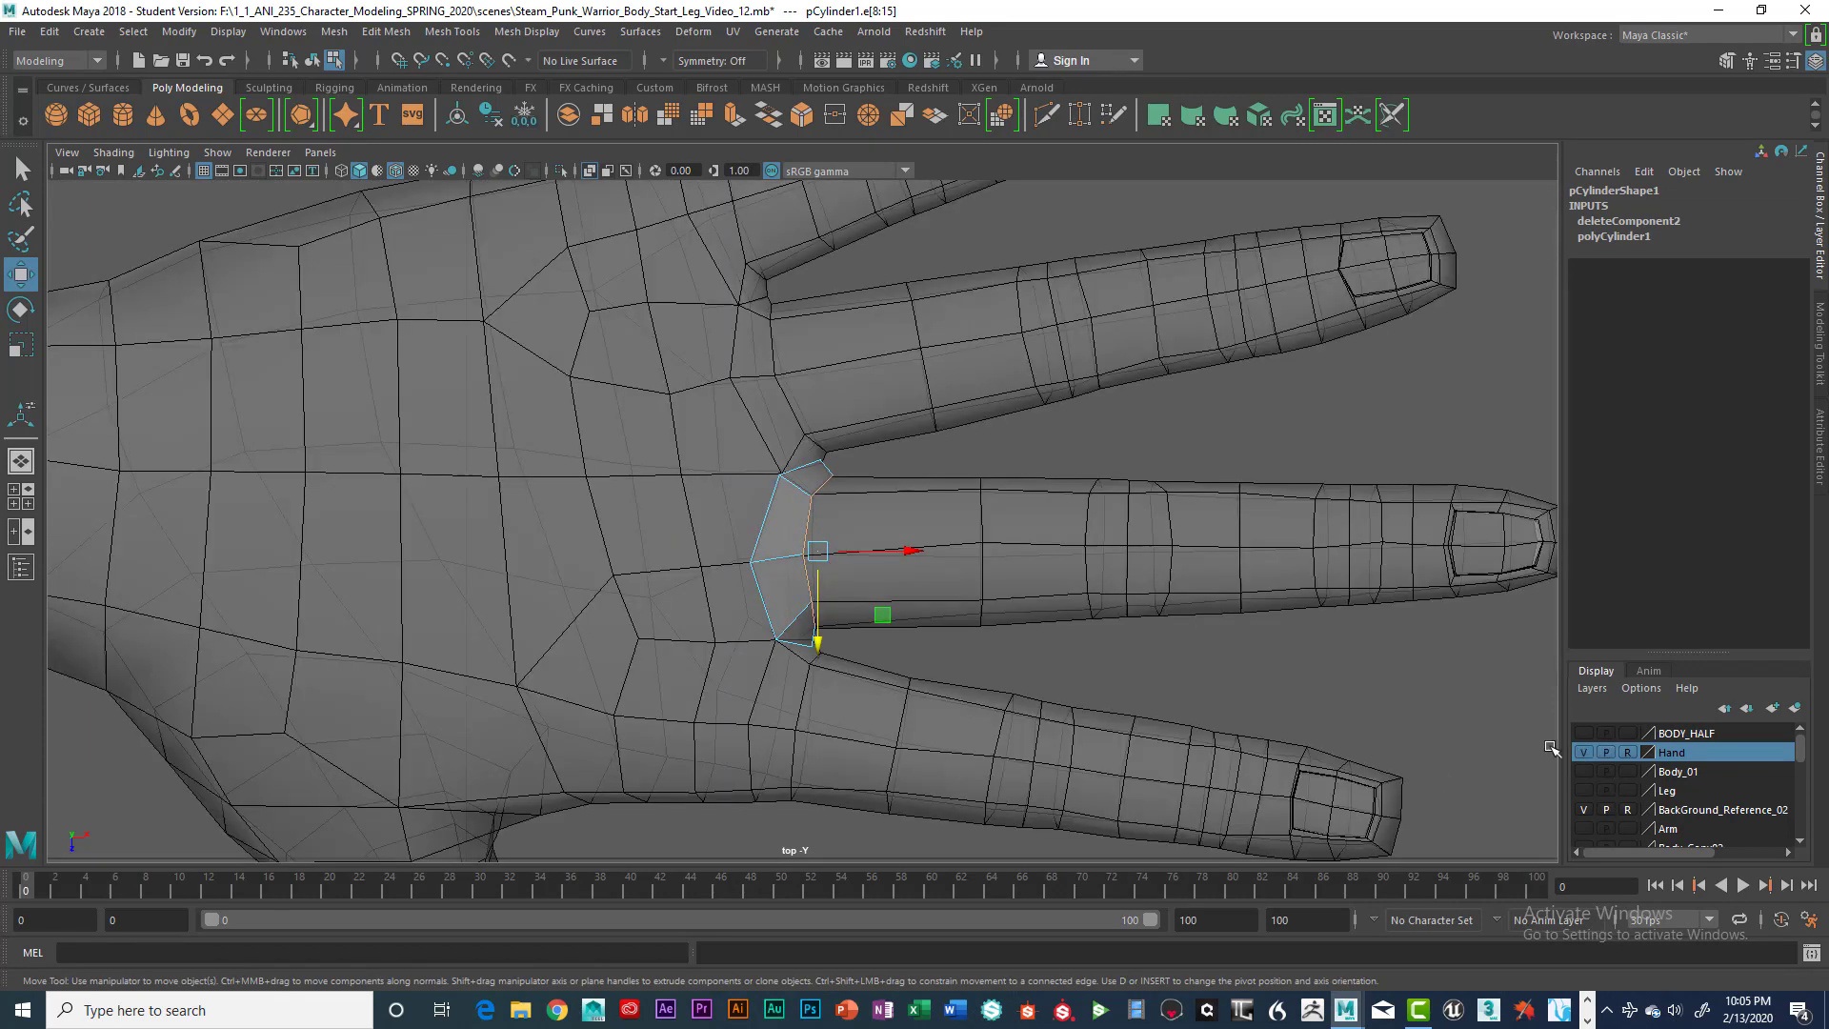
Extrude the ring's border edge loop along the middle finger to about X 2.221
scroll(1016, 678, up, 5)
scroll(1016, 678, down, 4)
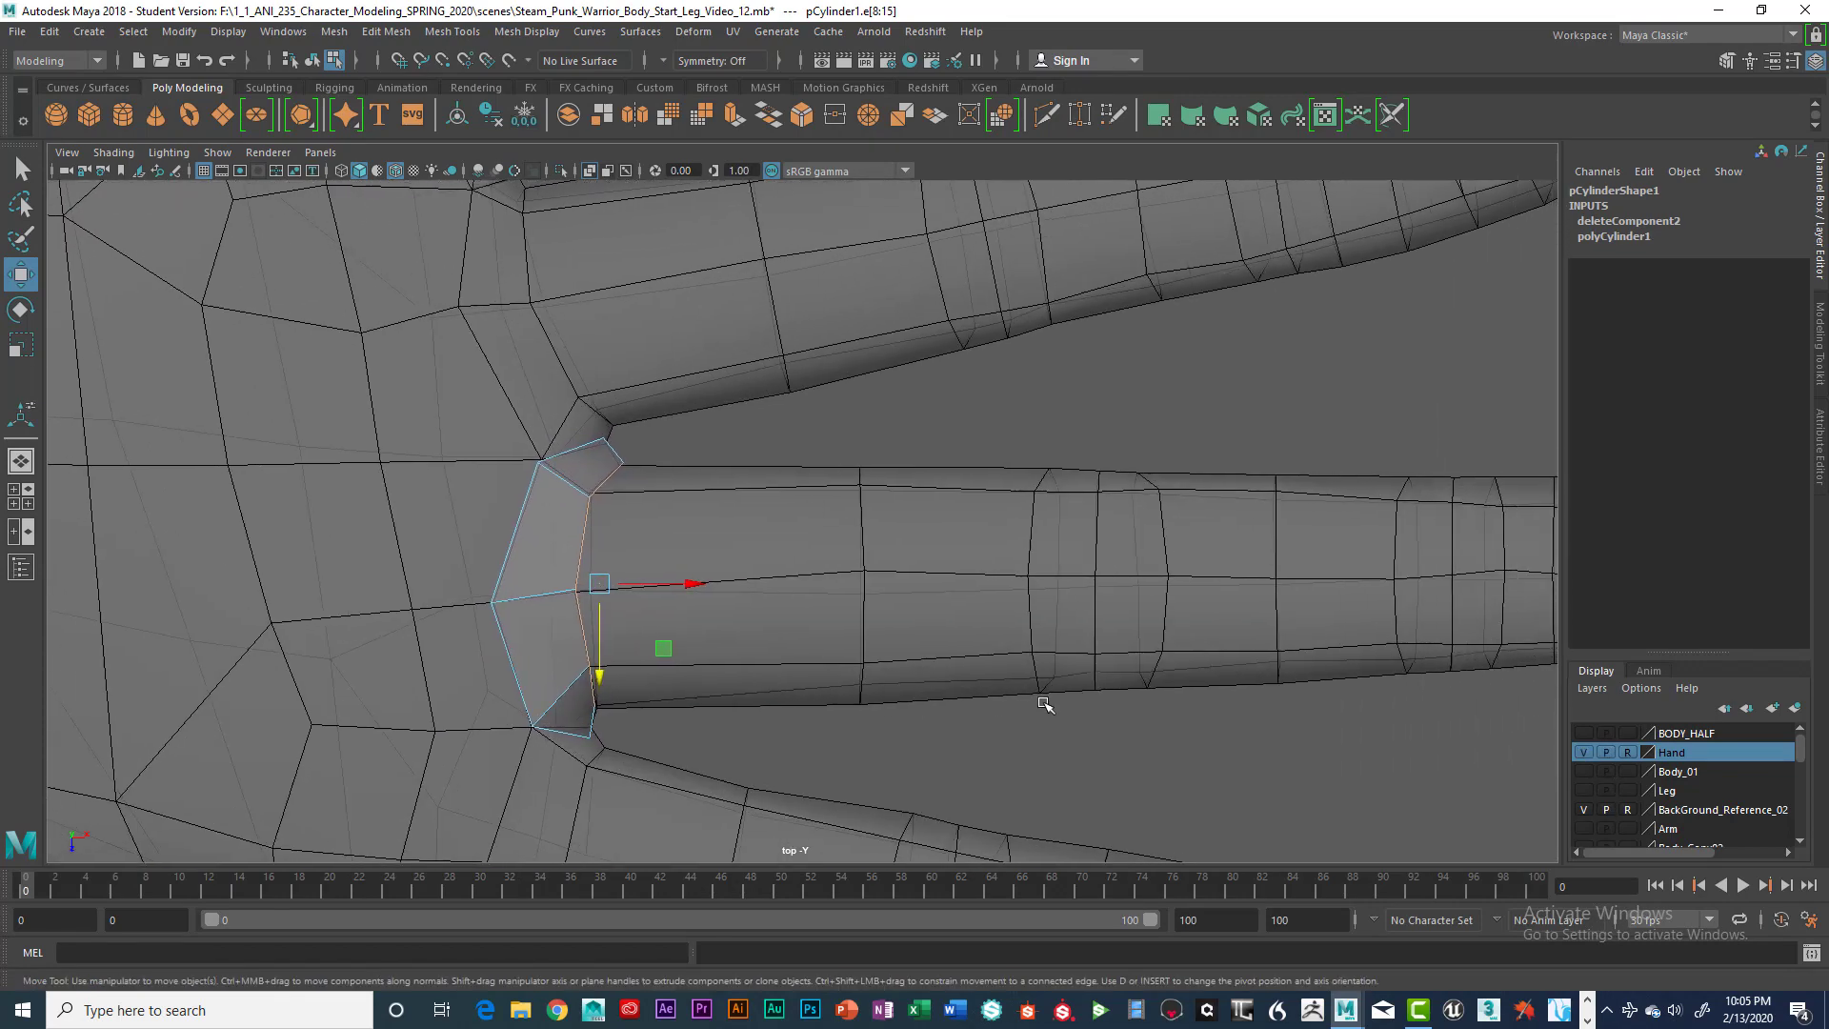
scroll(1026, 713, up, 2)
scroll(1027, 712, up, 2)
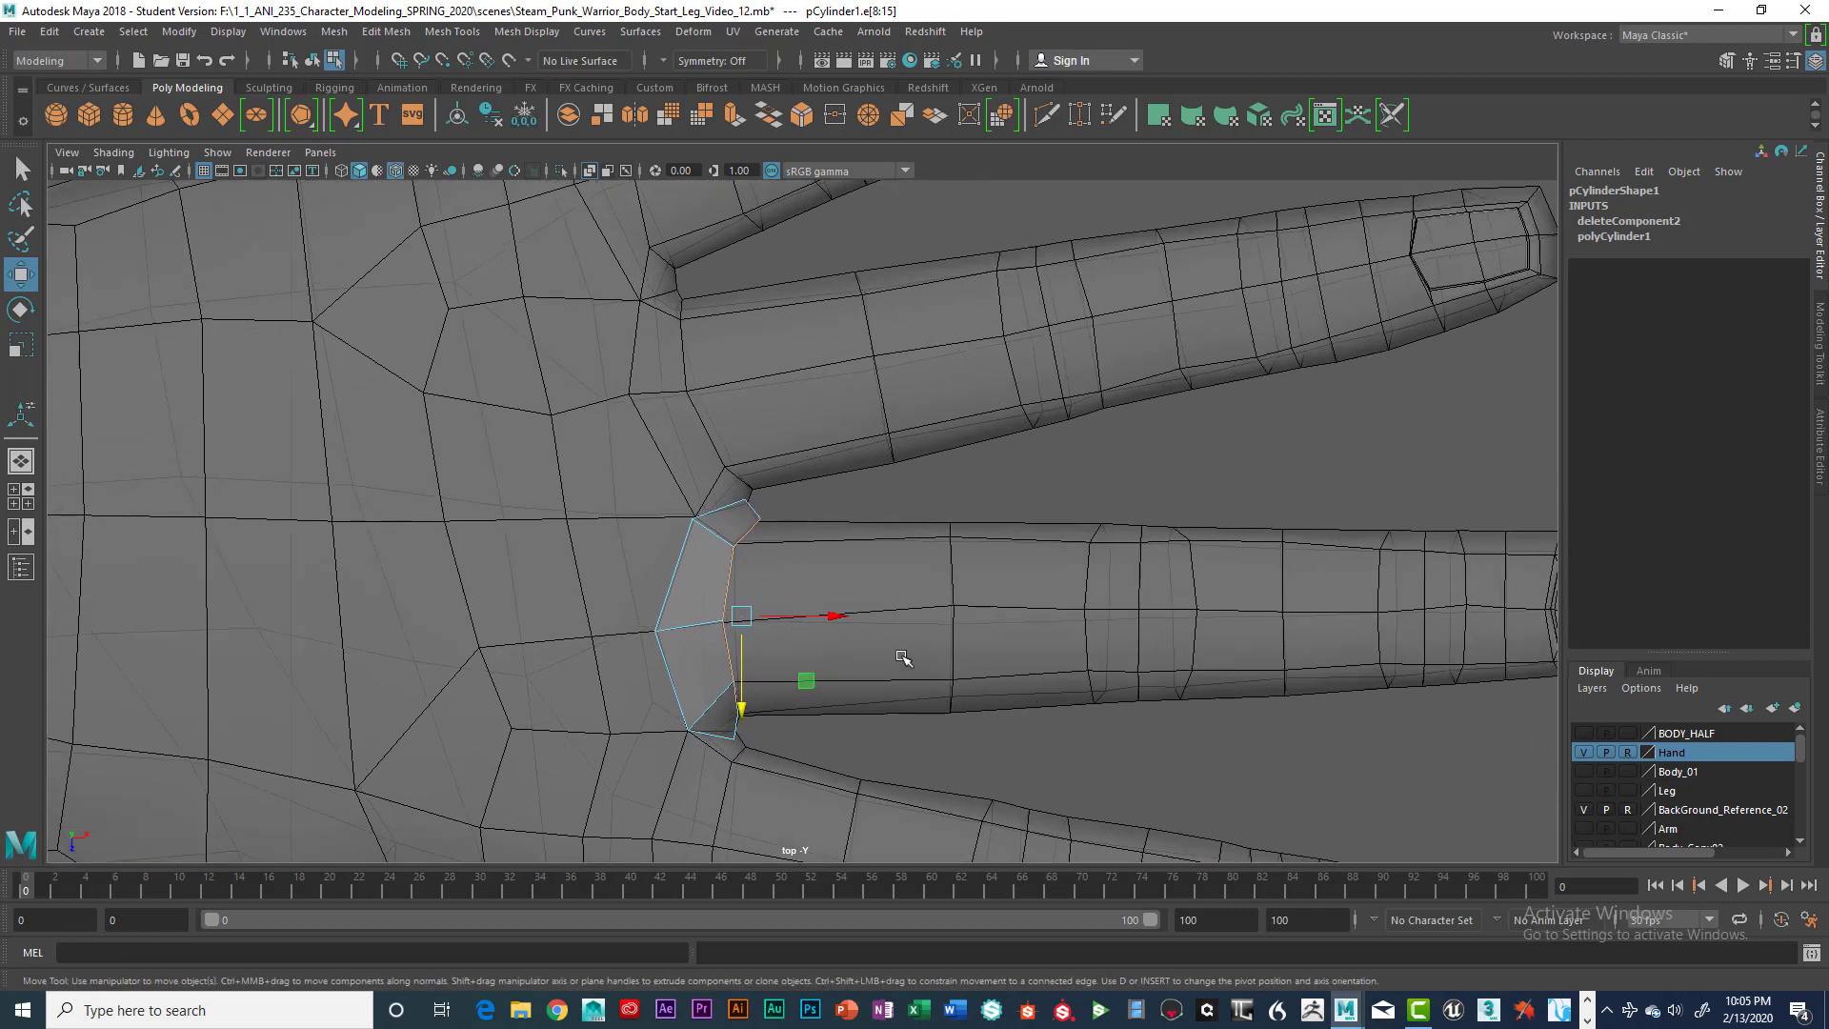
key(ctrl+e)
drag(831, 619, 1059, 615)
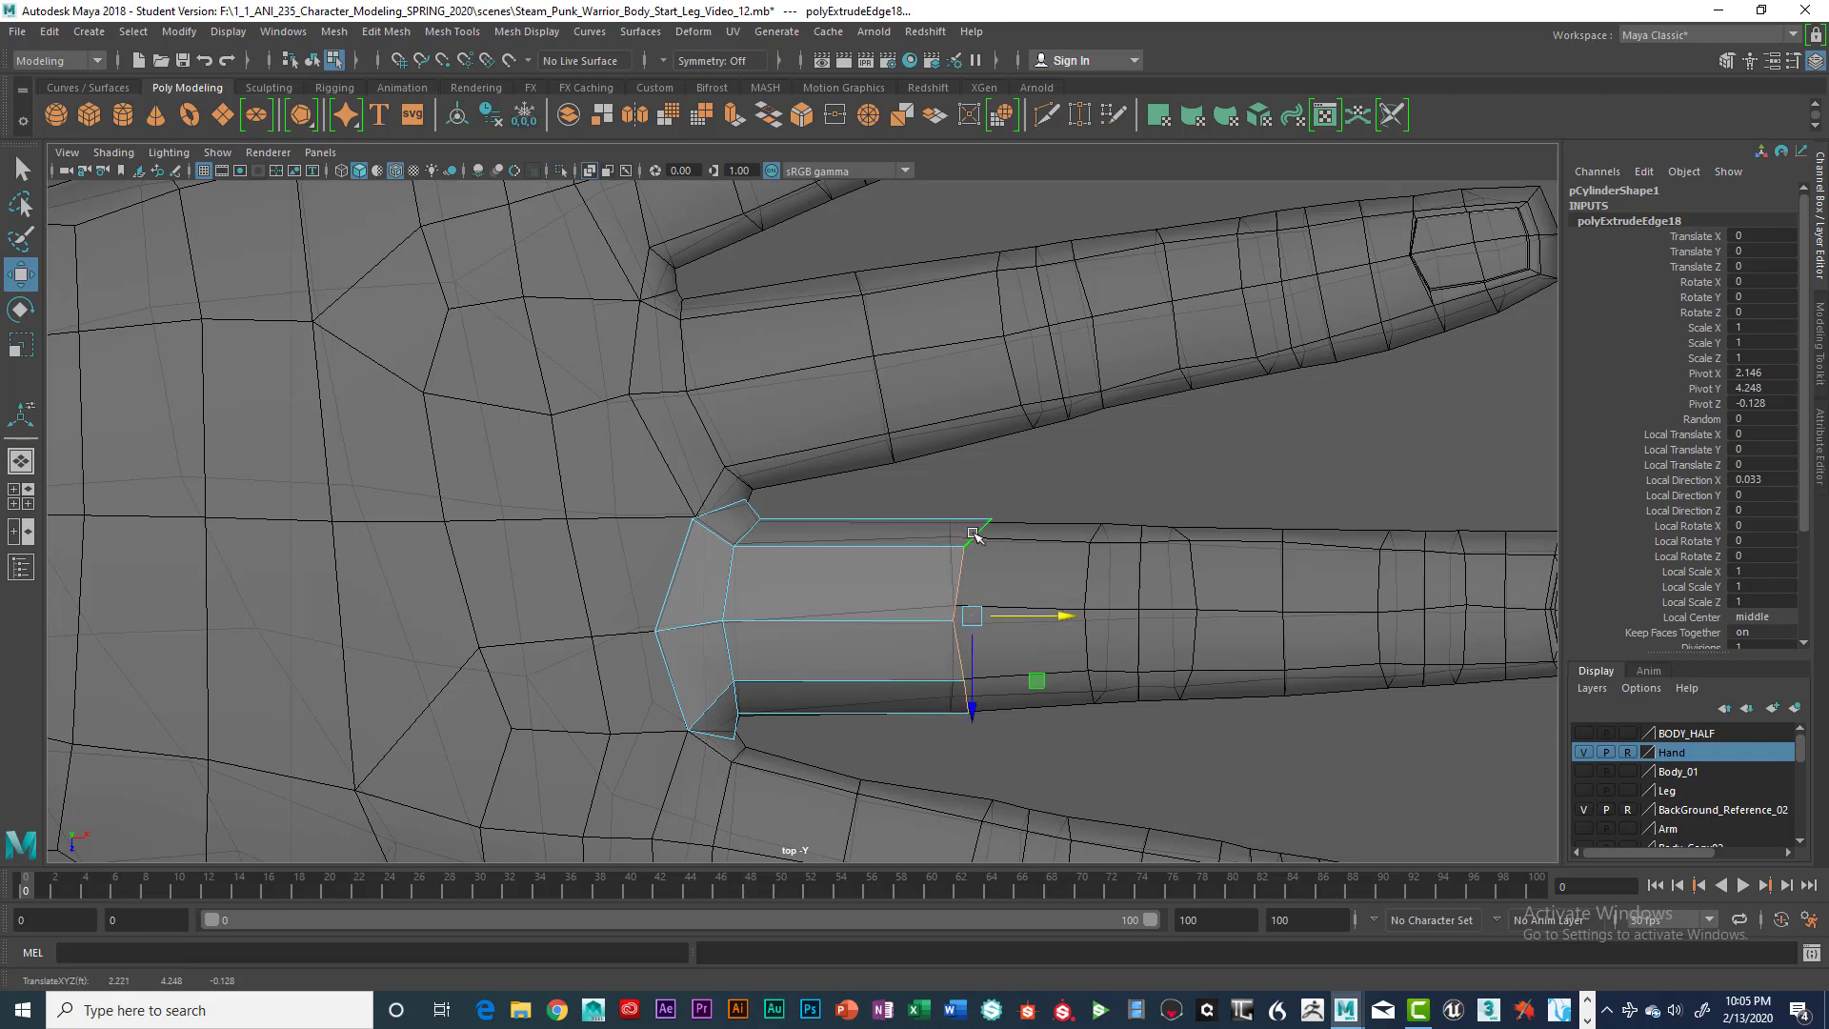
Line up the extruded border's vertices in a straight column across the middle finger at about X 2.215 in the top view
right_drag(975, 534, 901, 466)
click(992, 519)
drag(992, 519, 957, 522)
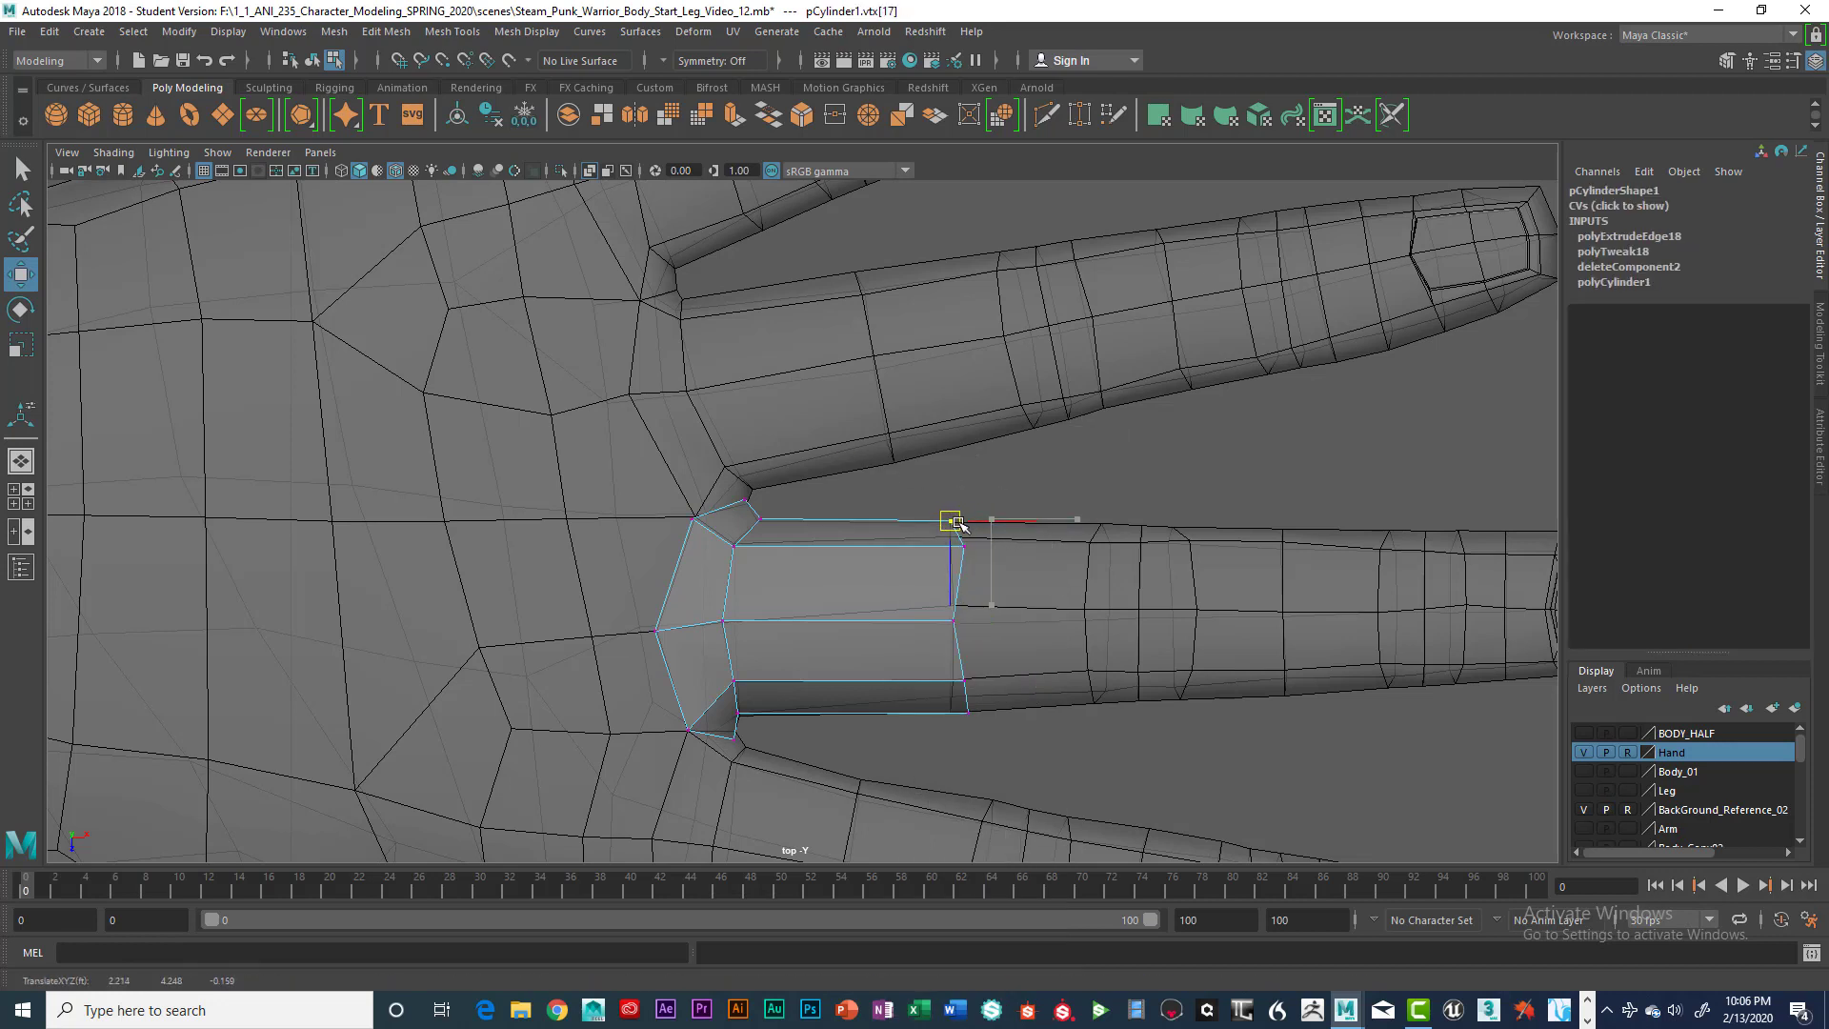
click(951, 548)
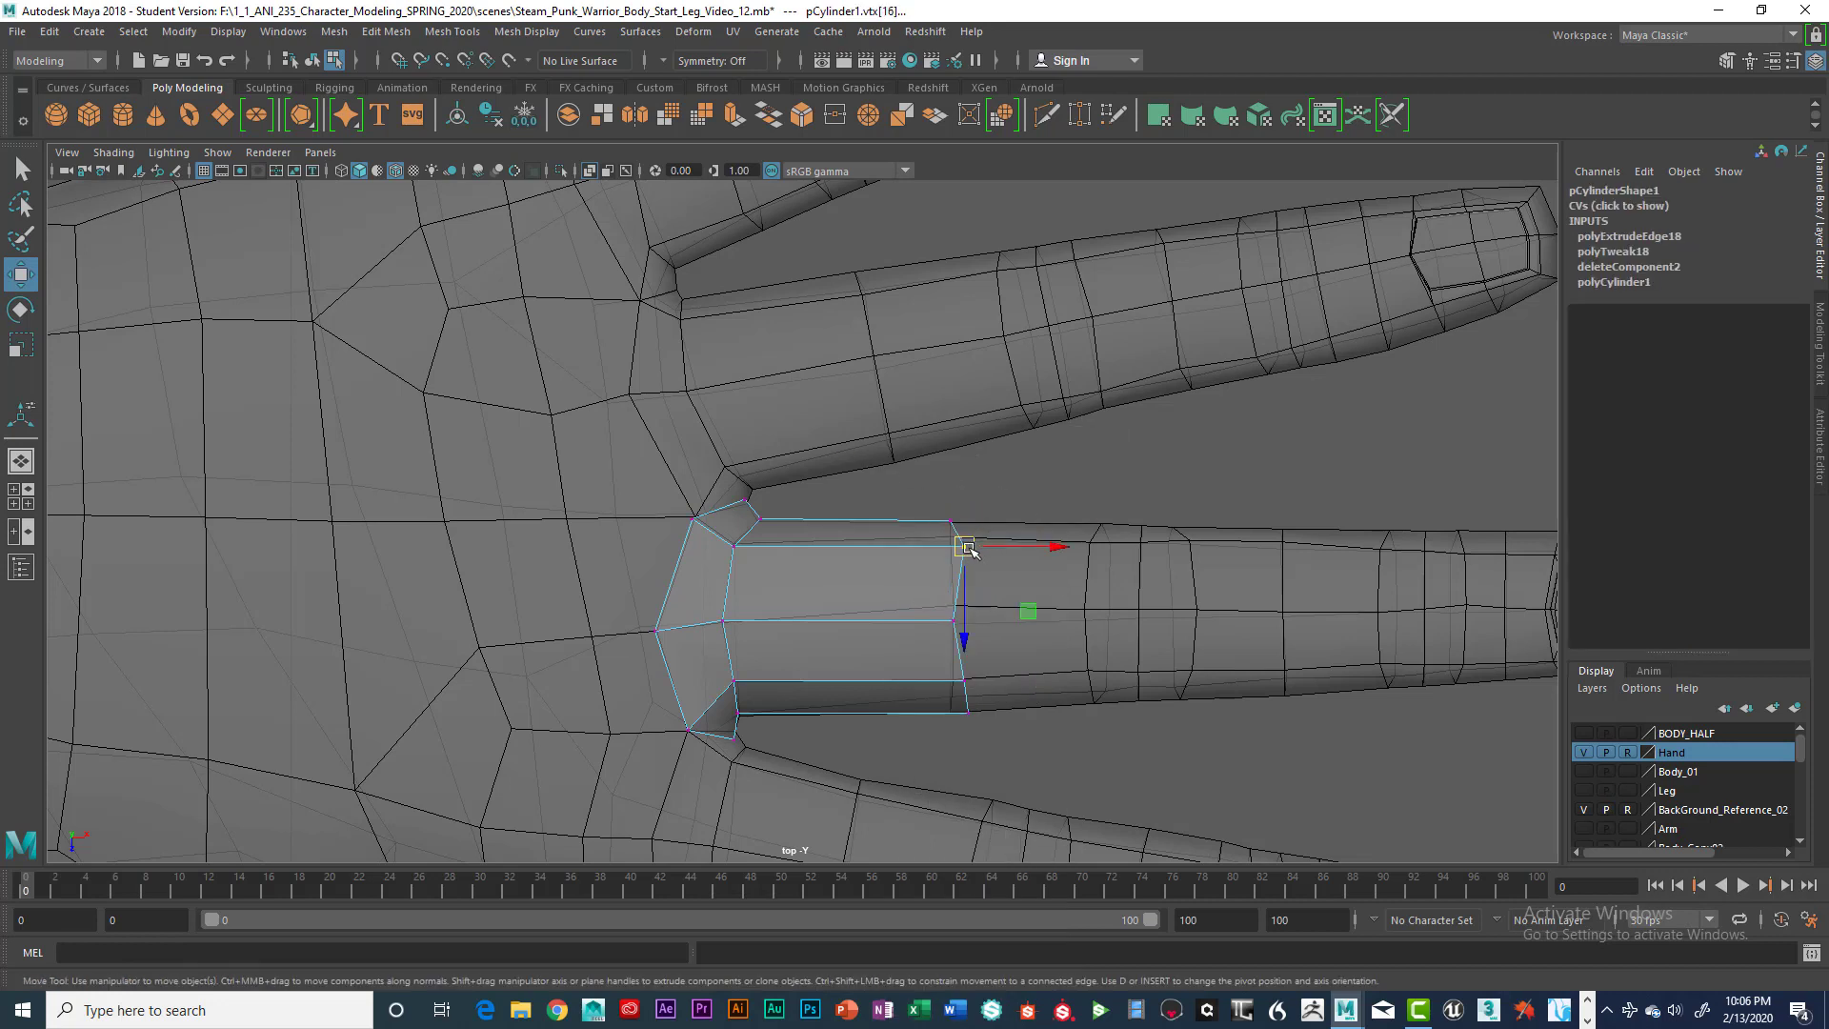
click(952, 620)
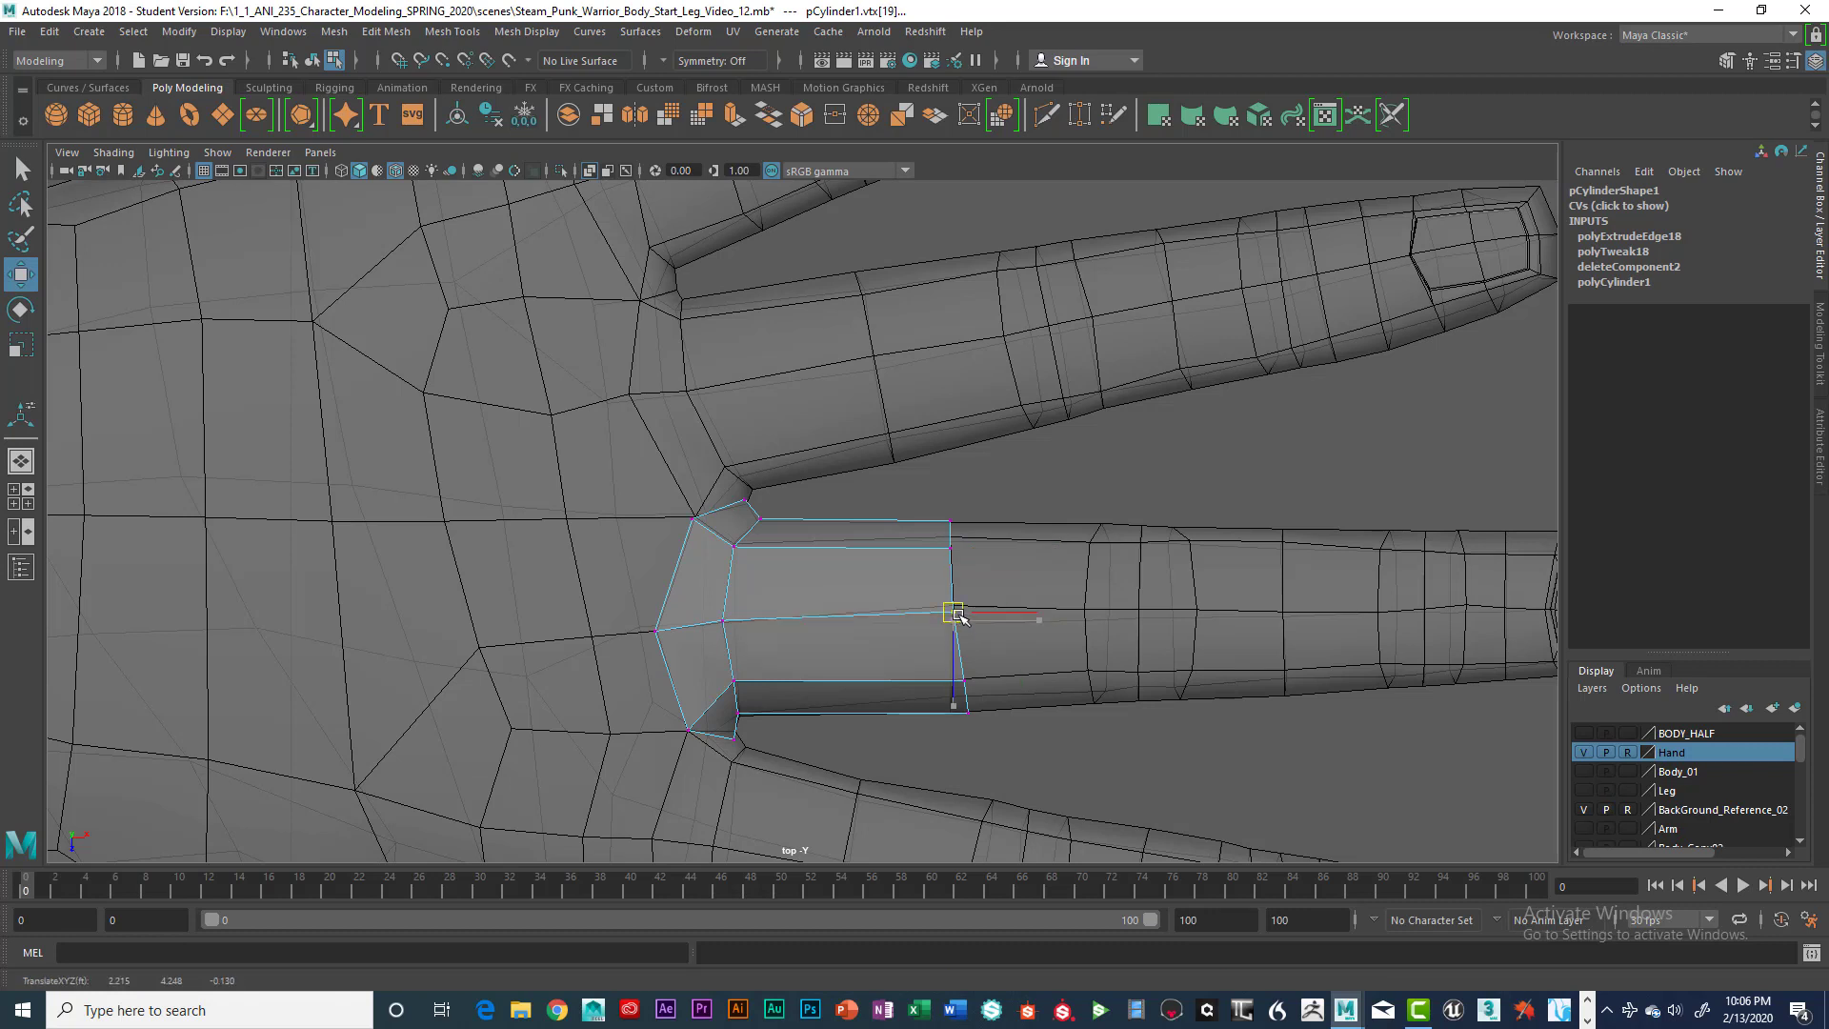
drag(951, 620, 961, 609)
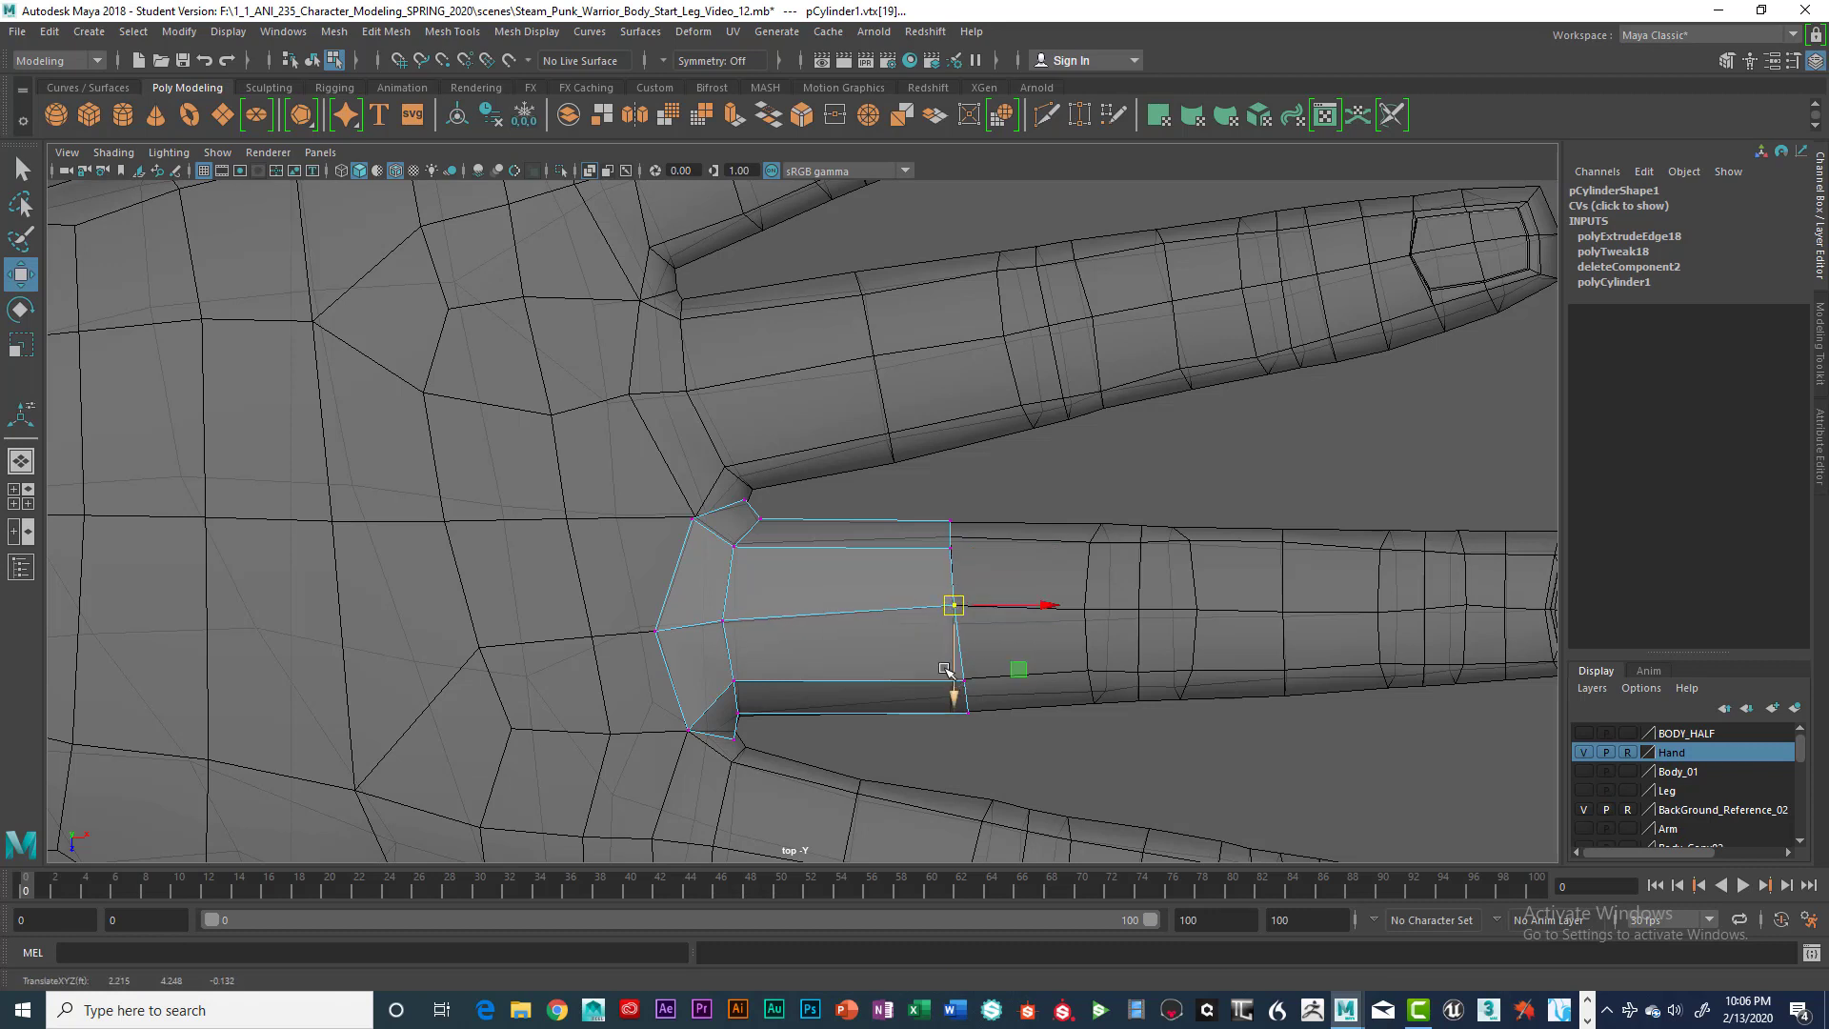
click(964, 678)
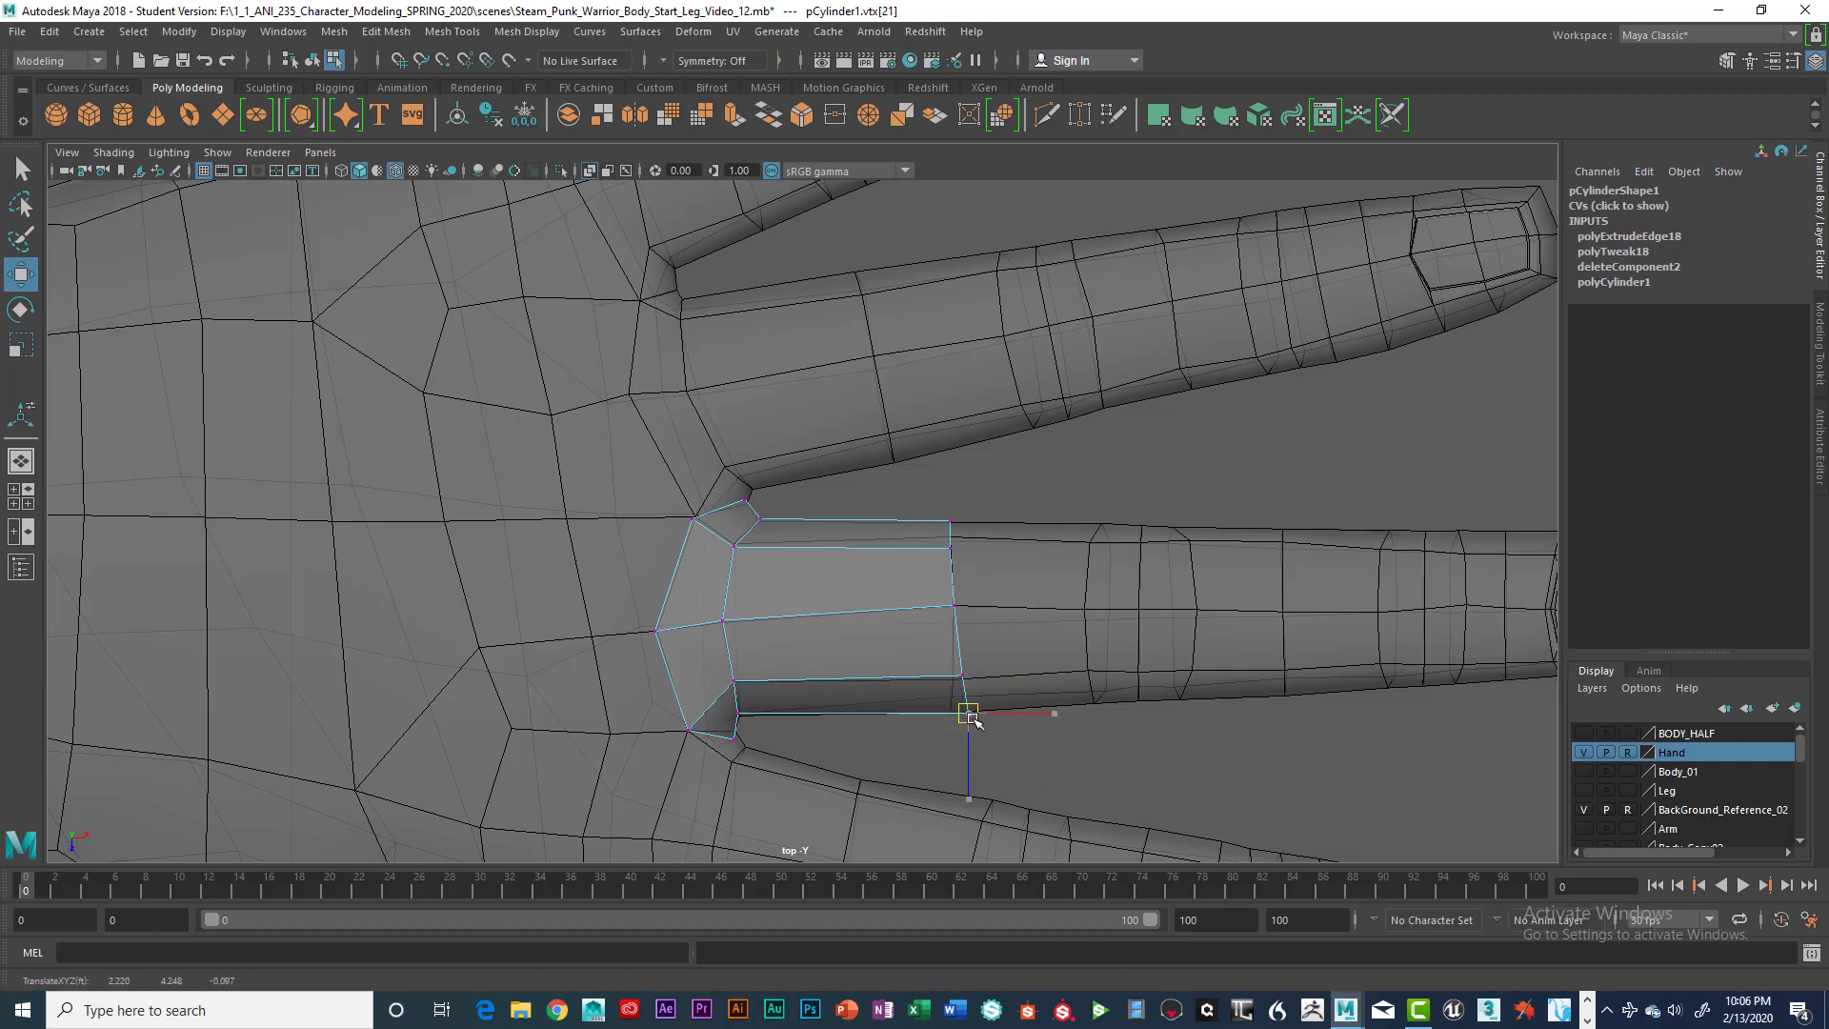
drag(973, 680, 960, 681)
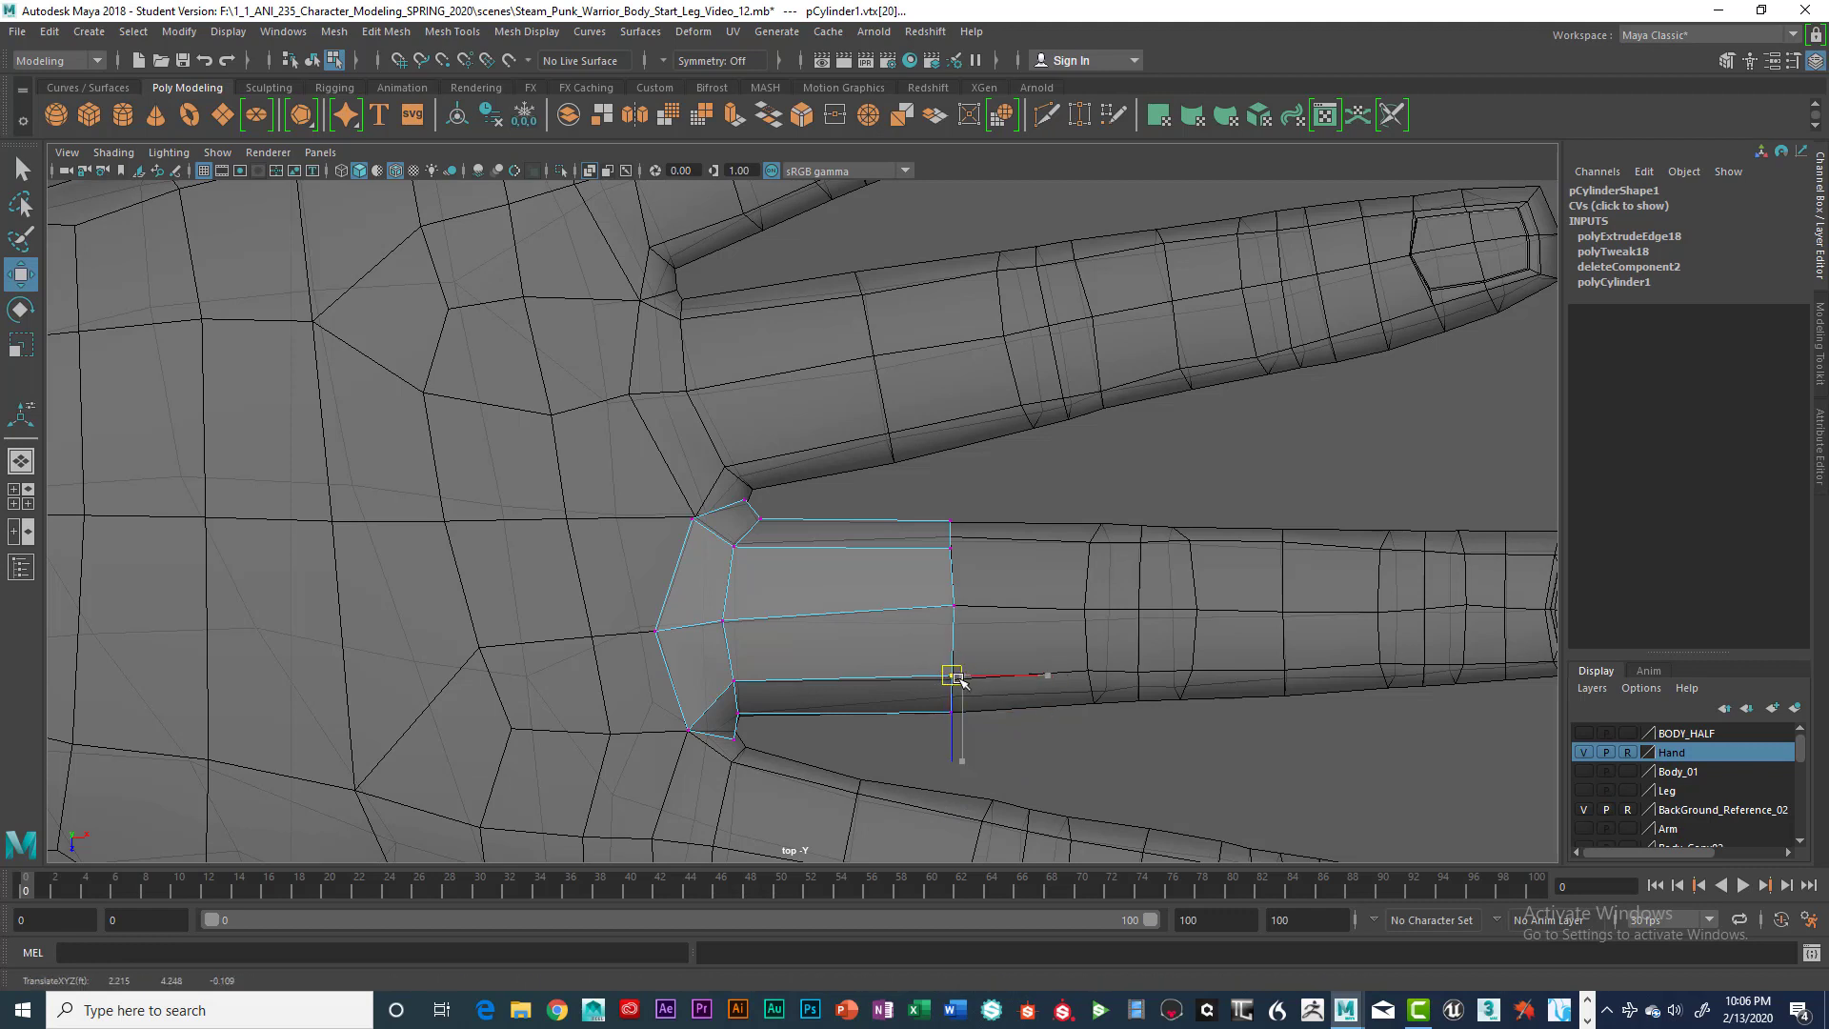
Select the covering's open border edge loop and extrude it along the middle finger to about X 2.277
right_click(929, 550)
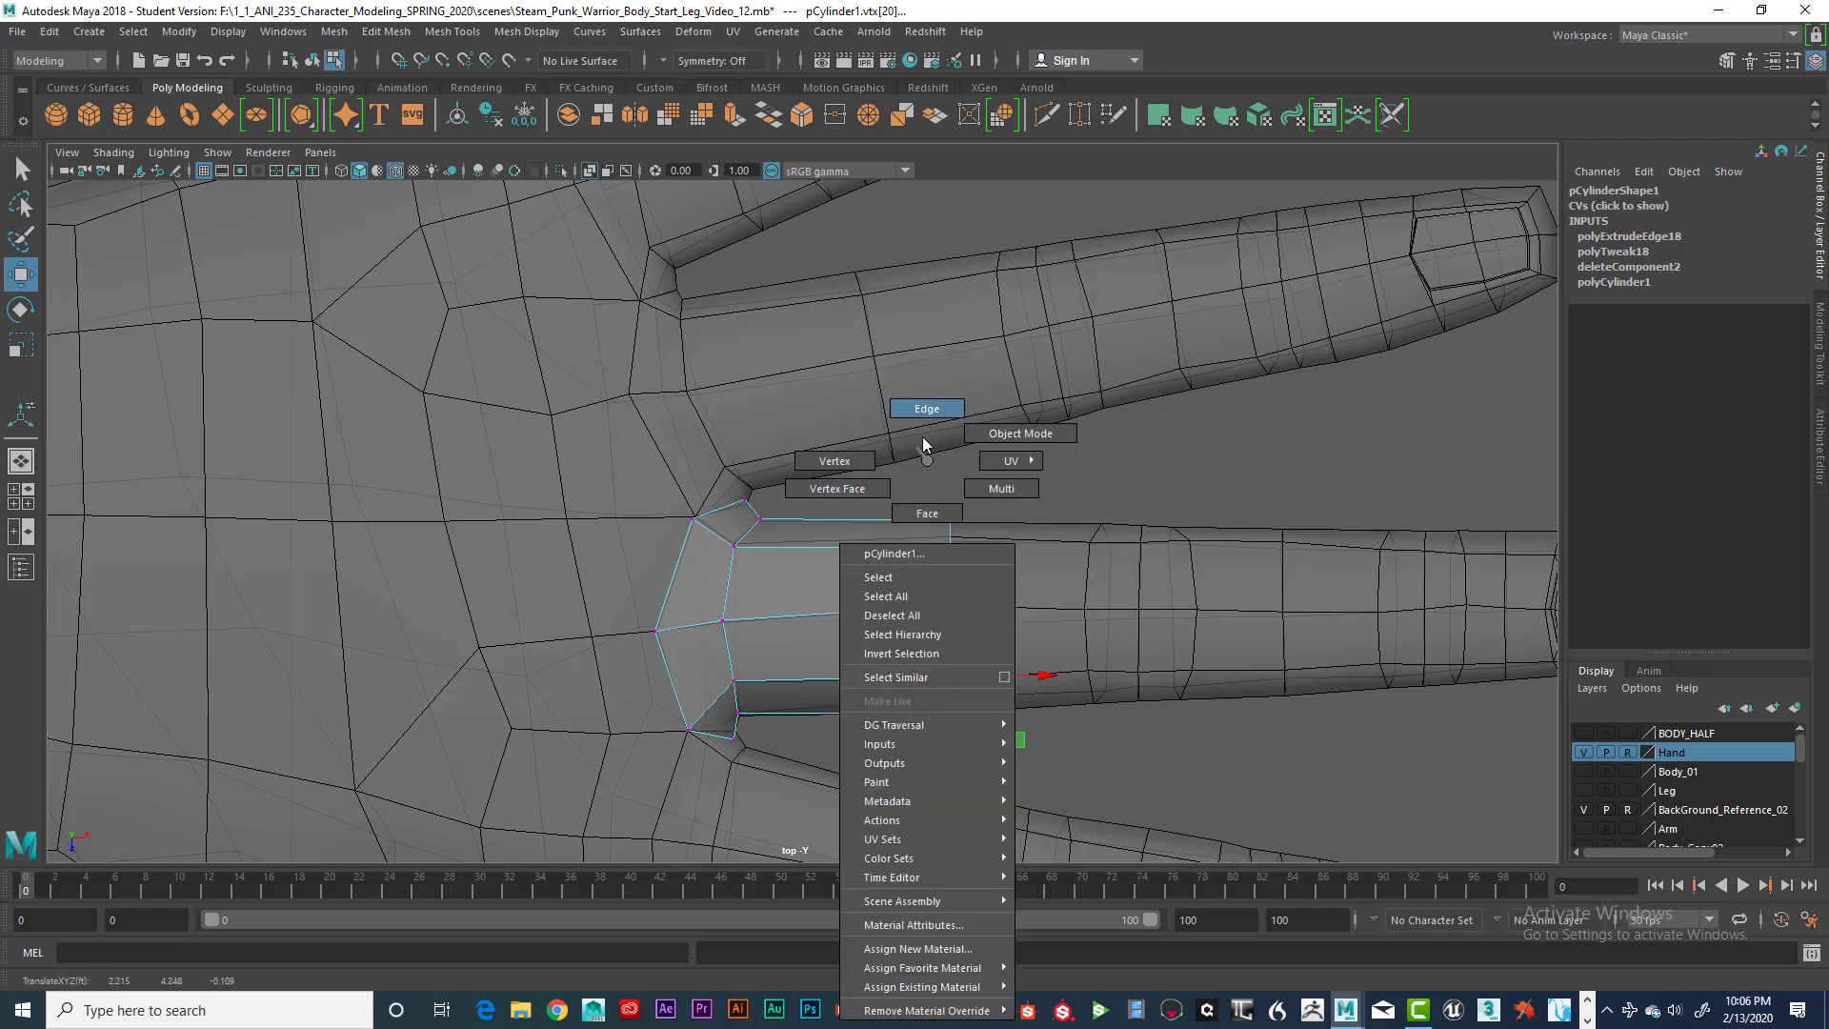
click(927, 407)
alt+middle_drag(1135, 620, 894, 619)
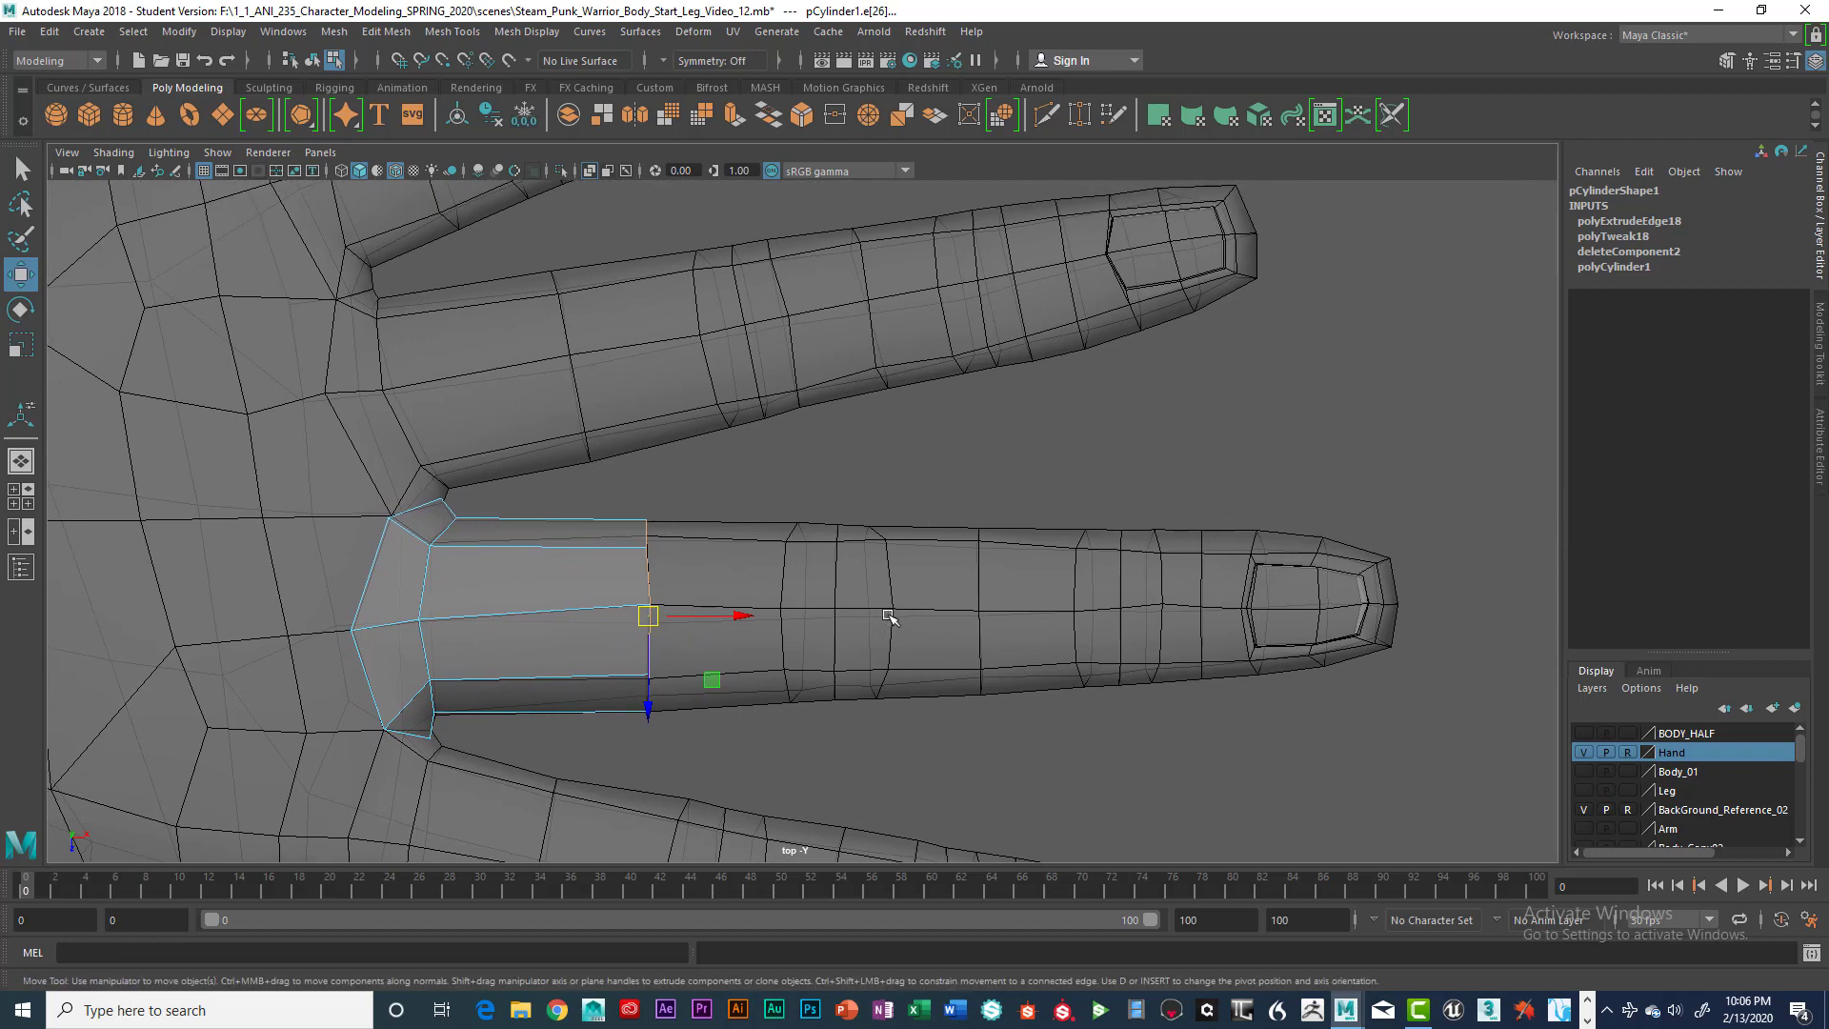
shift+right_drag(889, 617, 876, 617)
drag(750, 623, 935, 611)
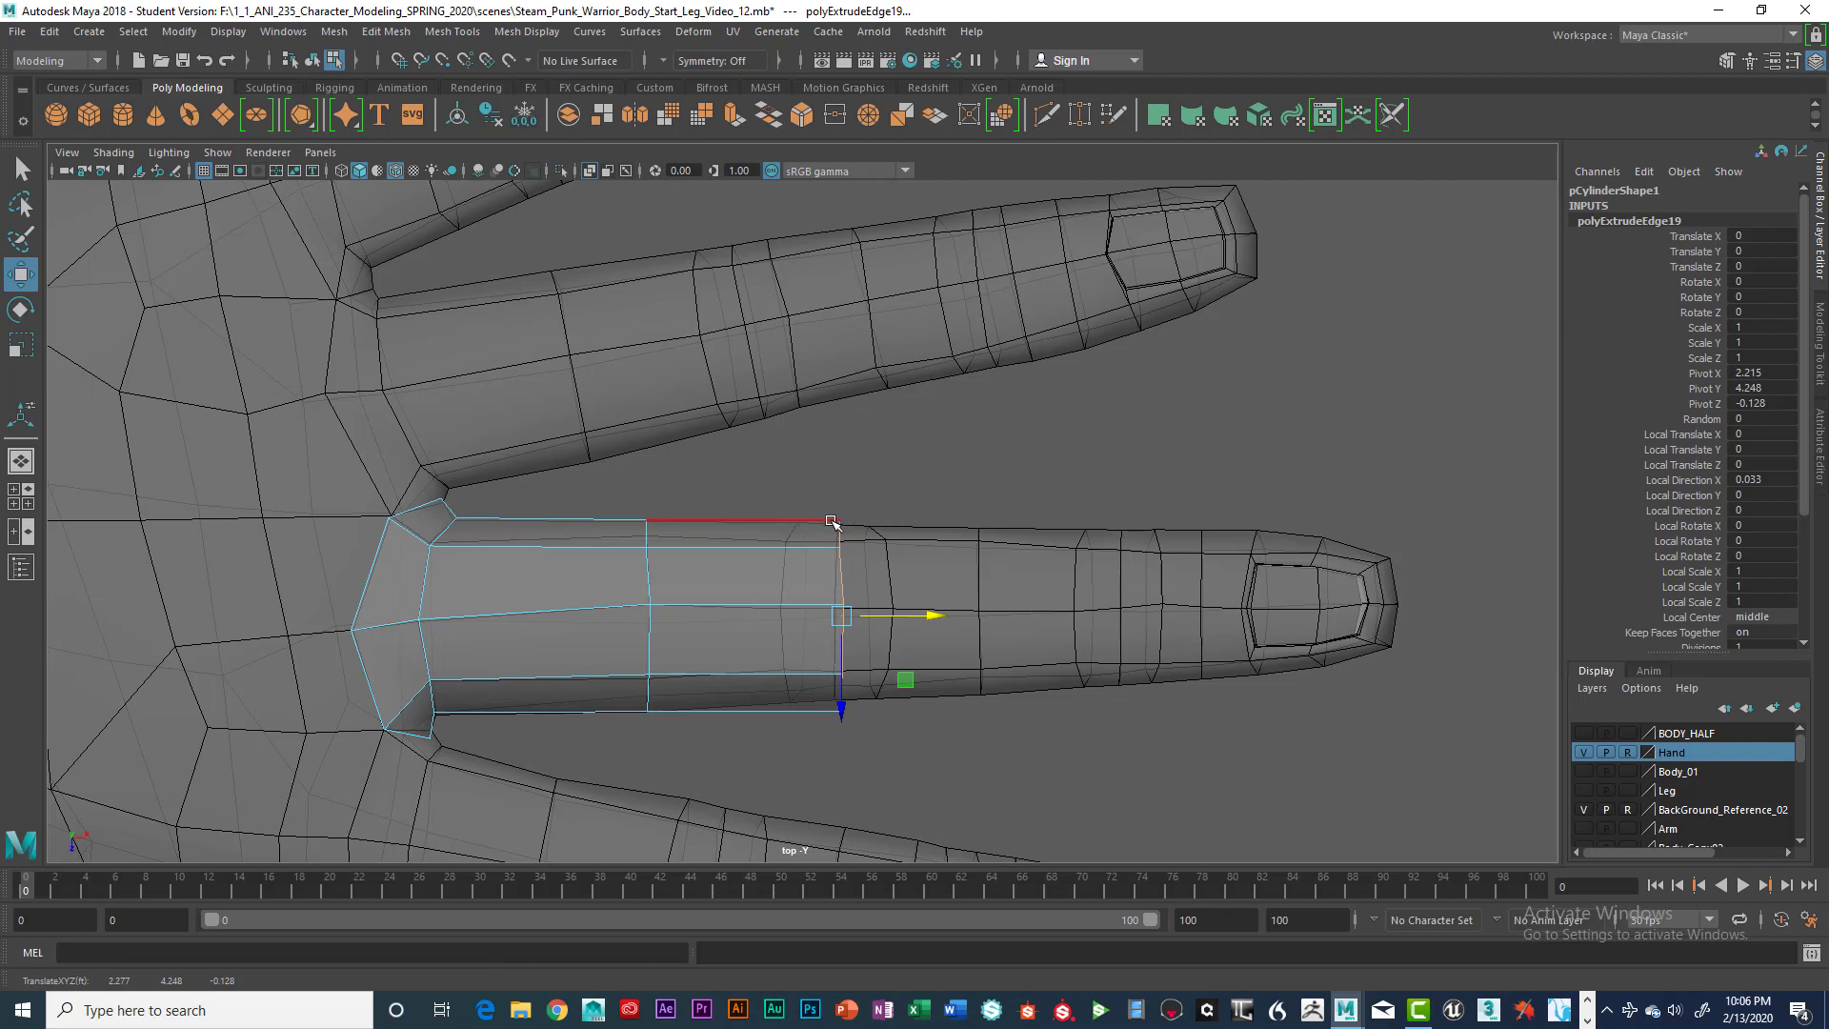
Scale the new border loop down slightly and shift it to about Z -0.129 to match the finger's width
key(e)
key(r)
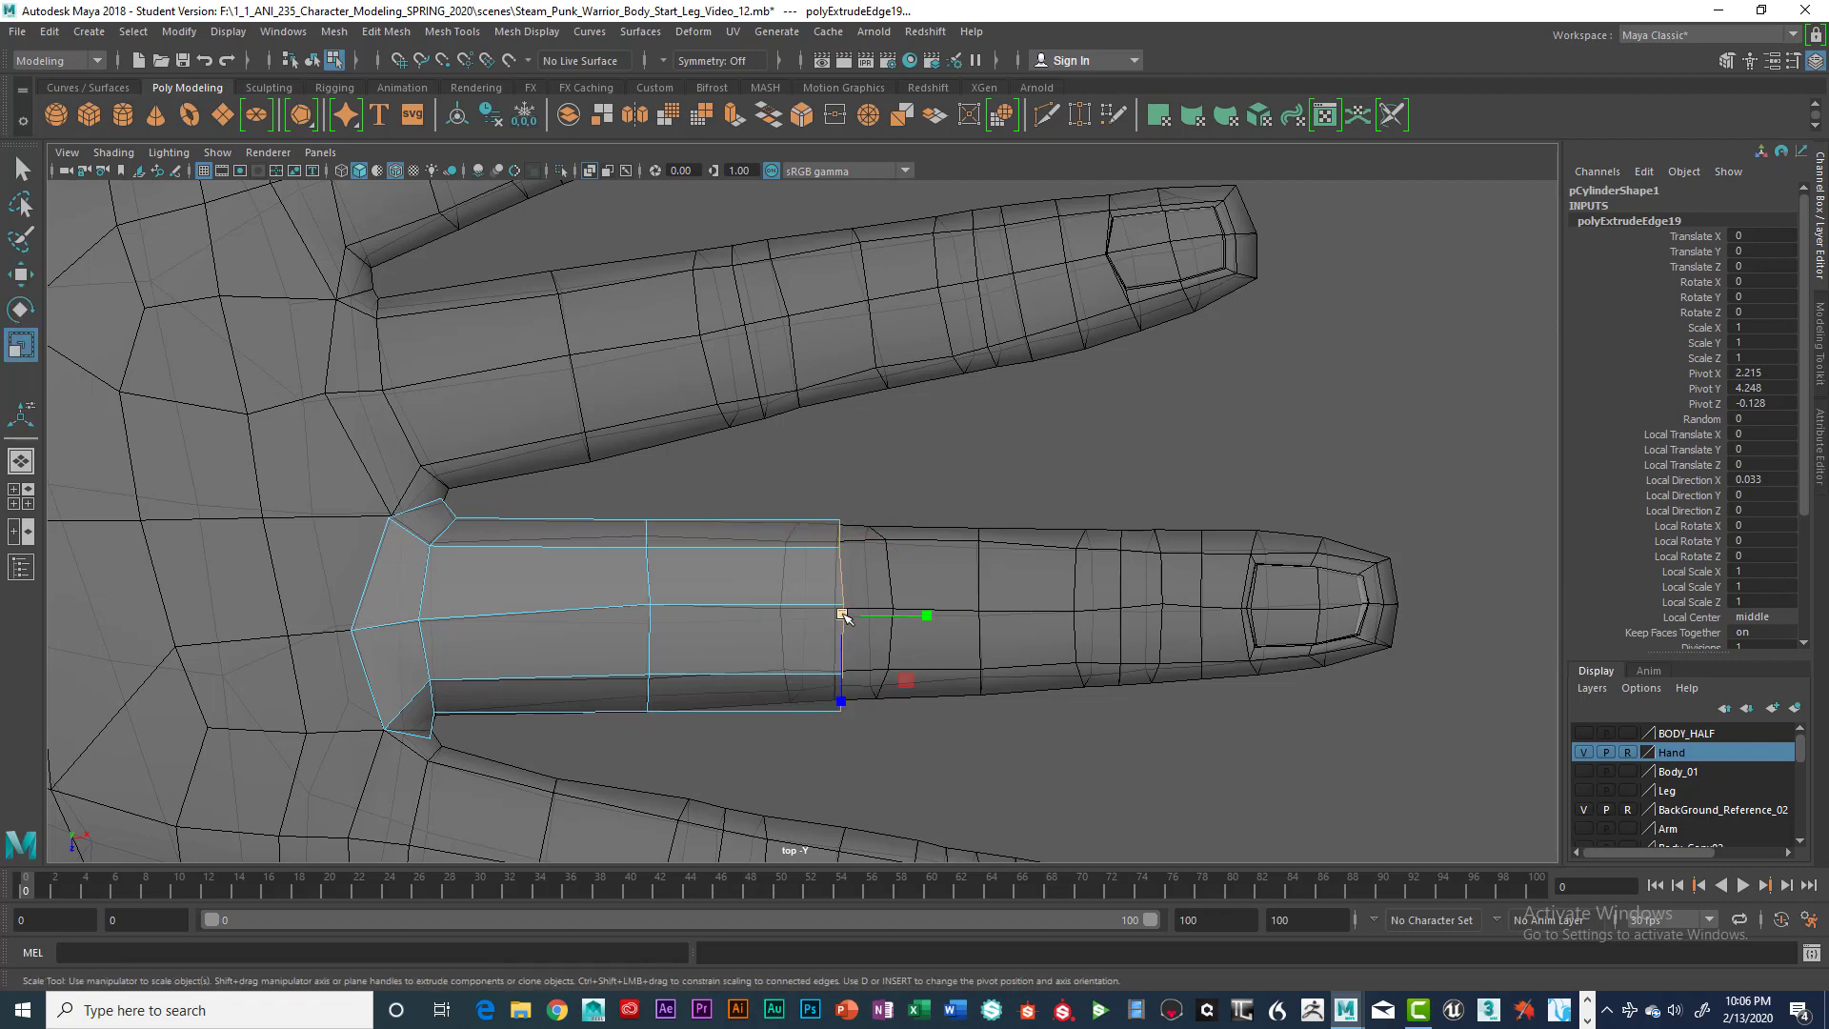
drag(840, 612, 836, 614)
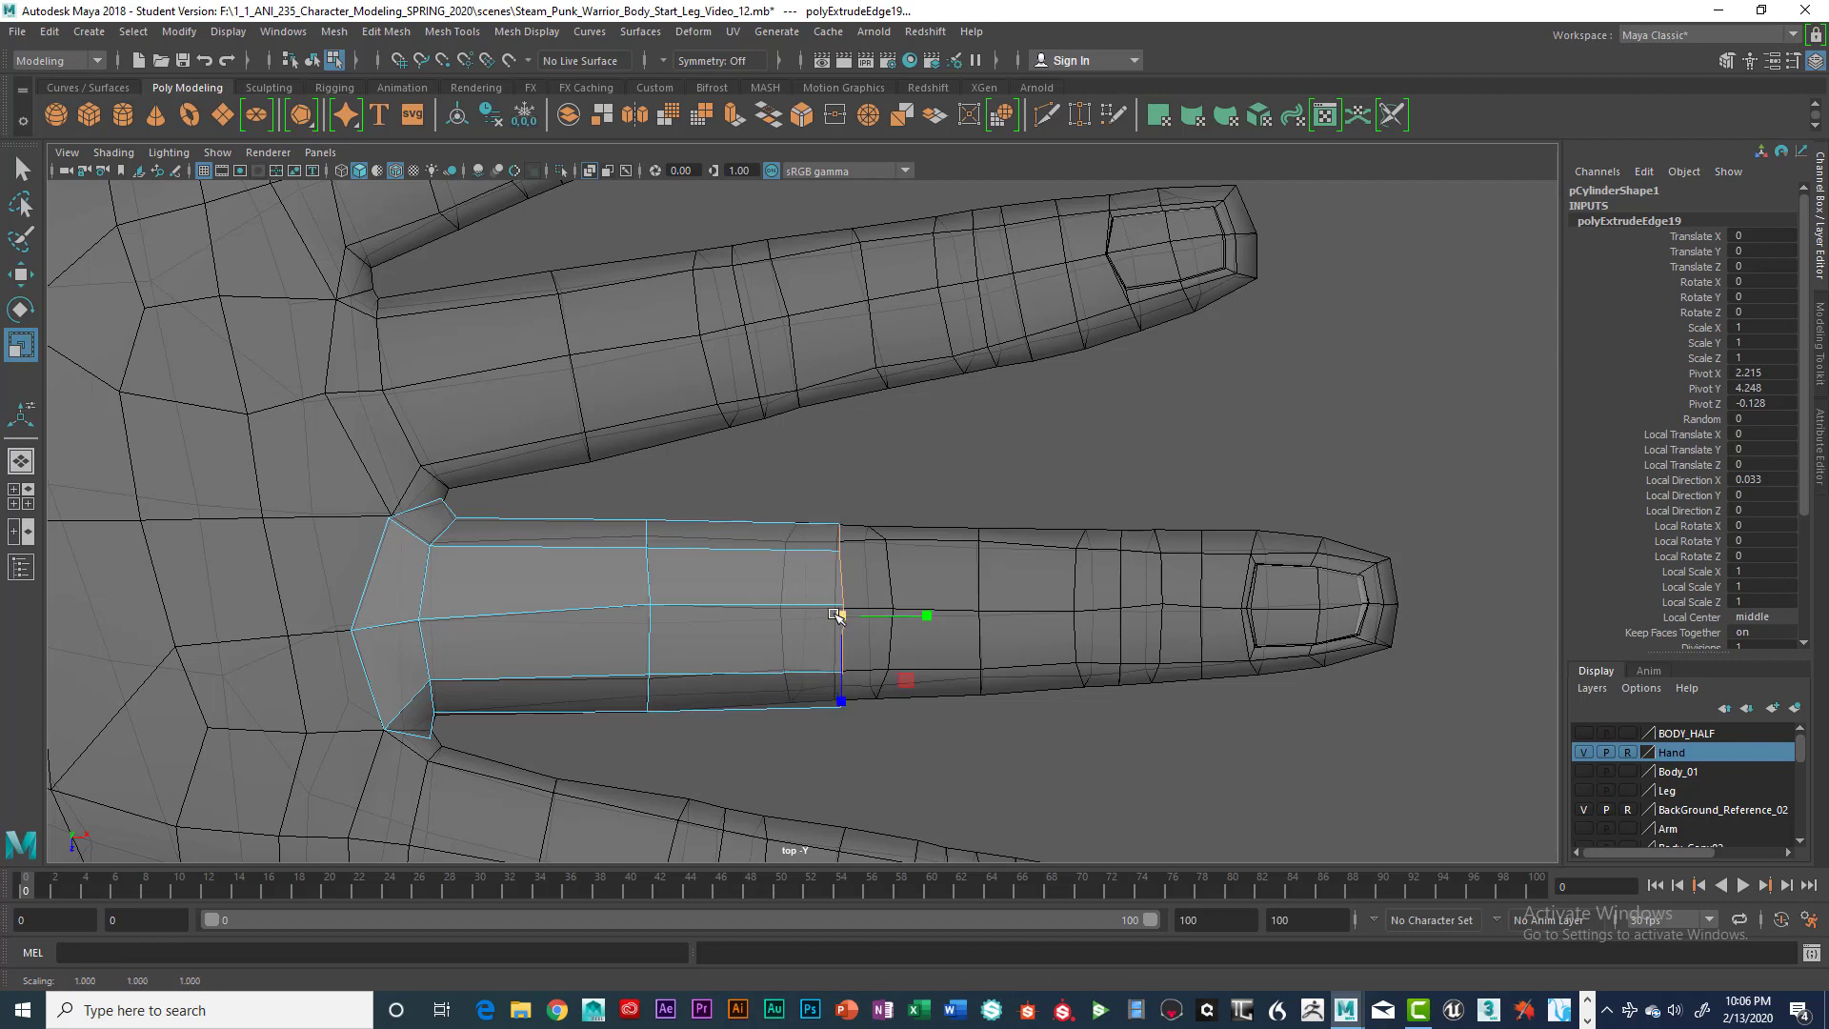
key(w)
drag(846, 709, 845, 706)
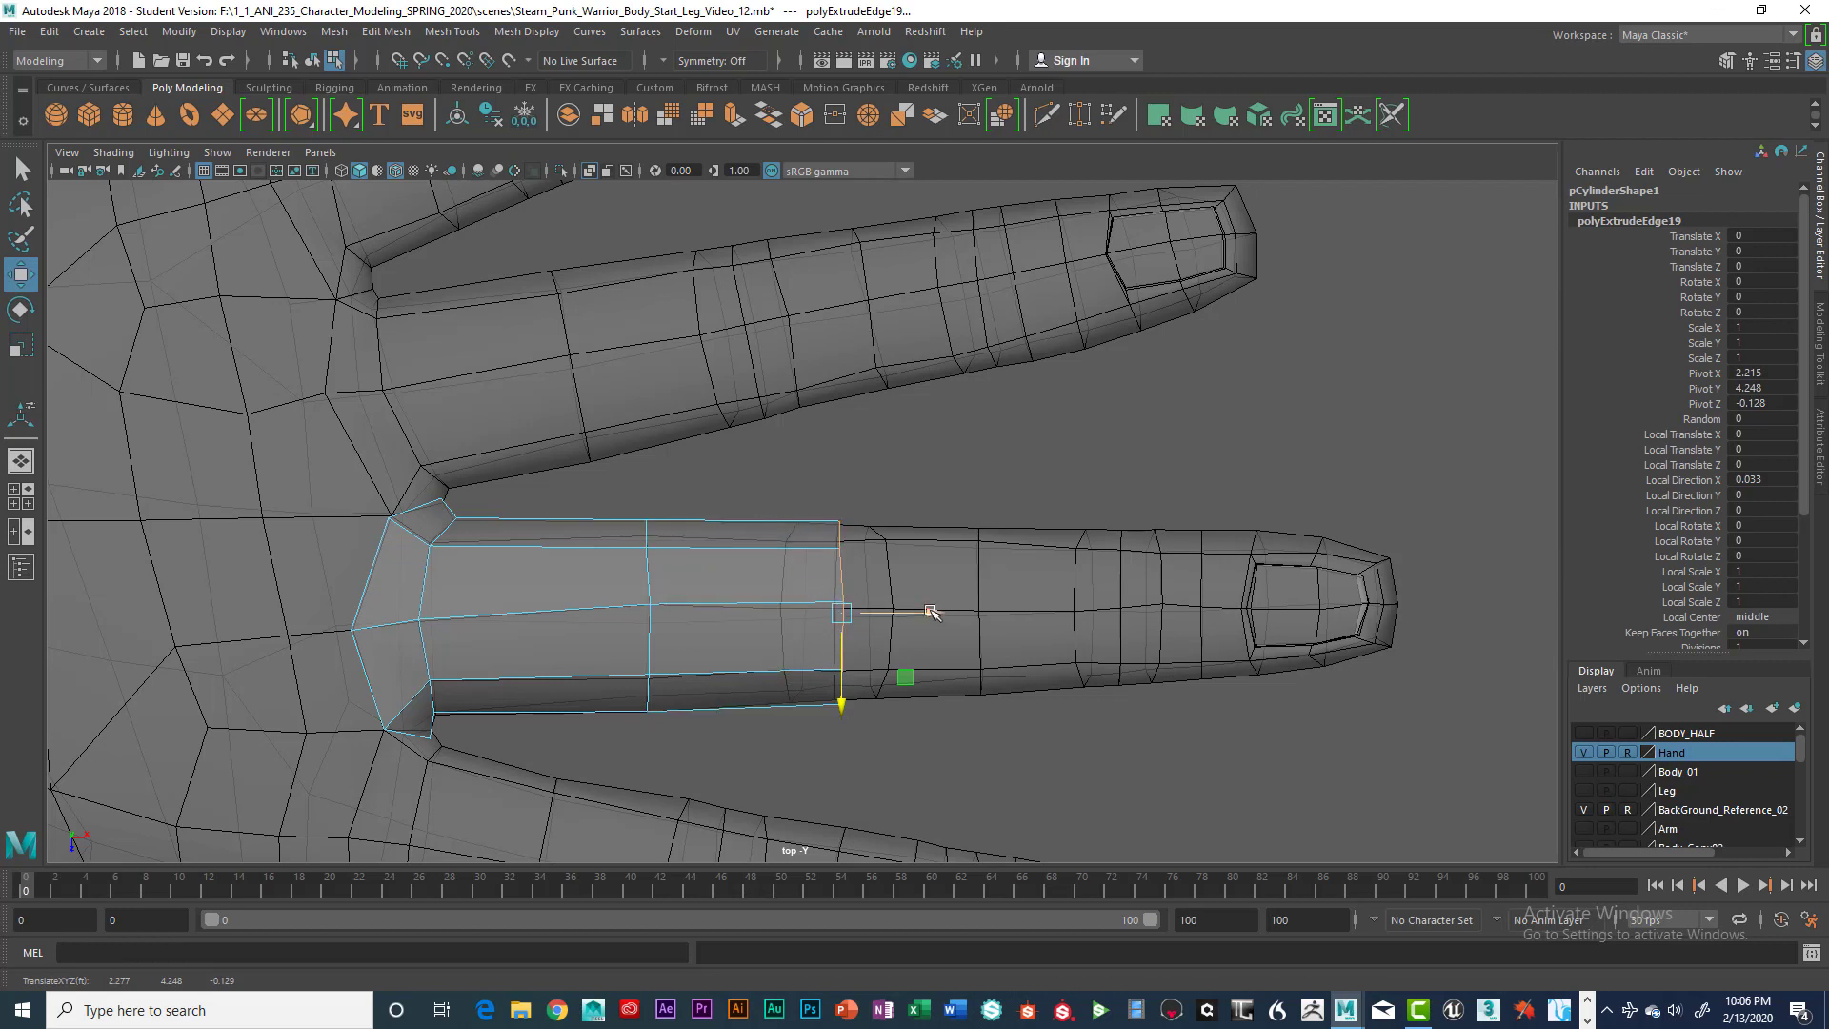
Extrude the border loop further along the finger to about X 2.322 and scale it to the finger's narrower width
shift+click(930, 610)
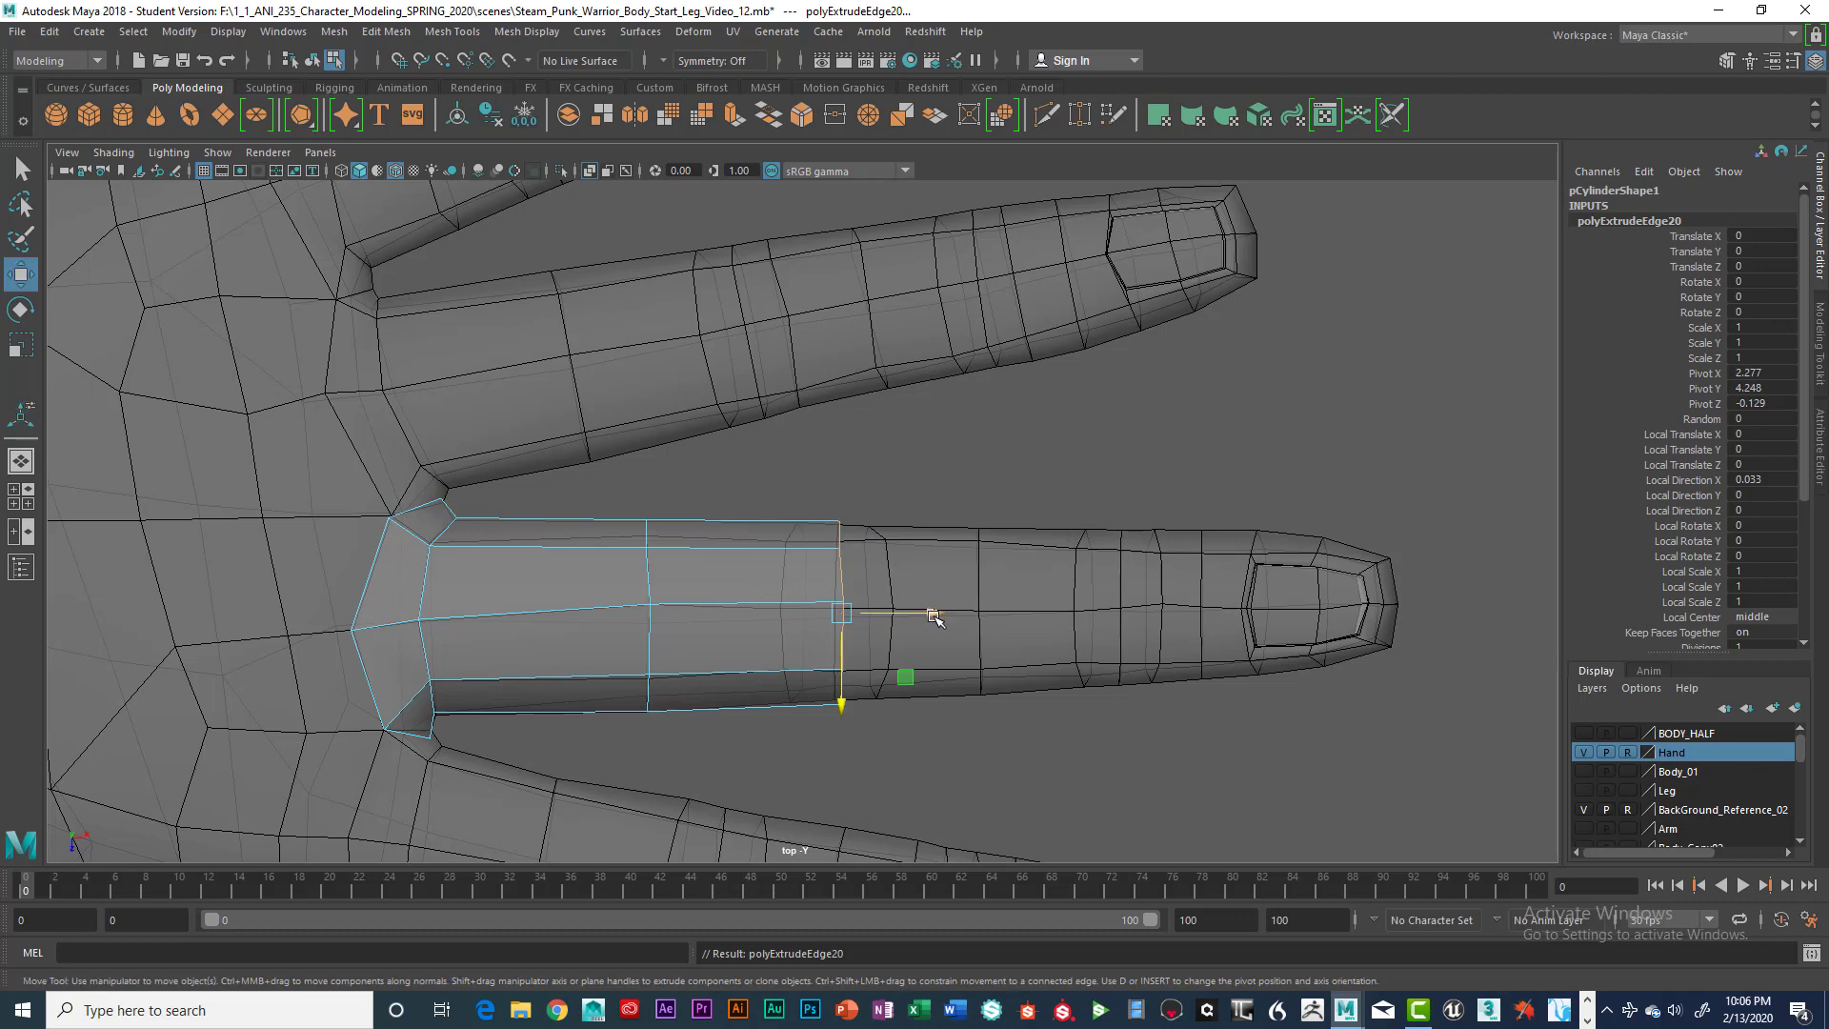
shift+drag(934, 618, 983, 610)
key(r)
Nudge the vertices of the border at about X 2.322 onto the finger's edge lines in the top view
right_drag(972, 495, 905, 470)
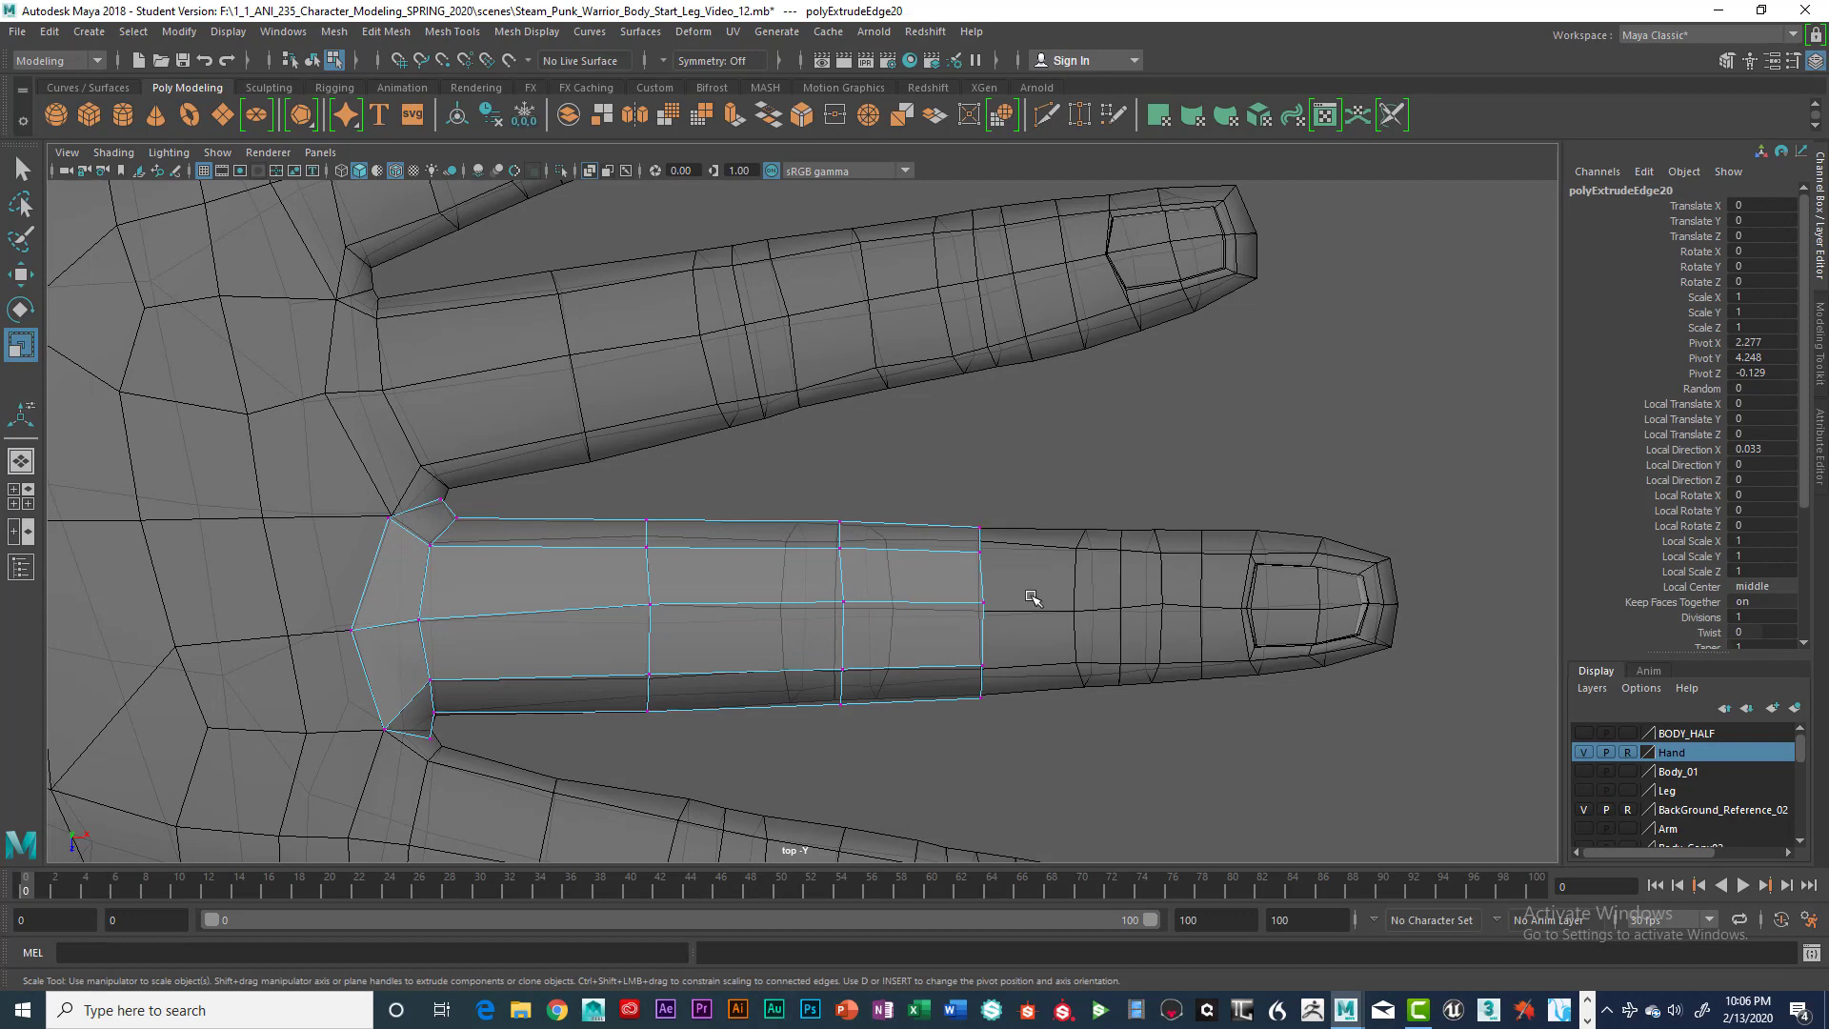
click(979, 598)
drag(980, 600, 986, 604)
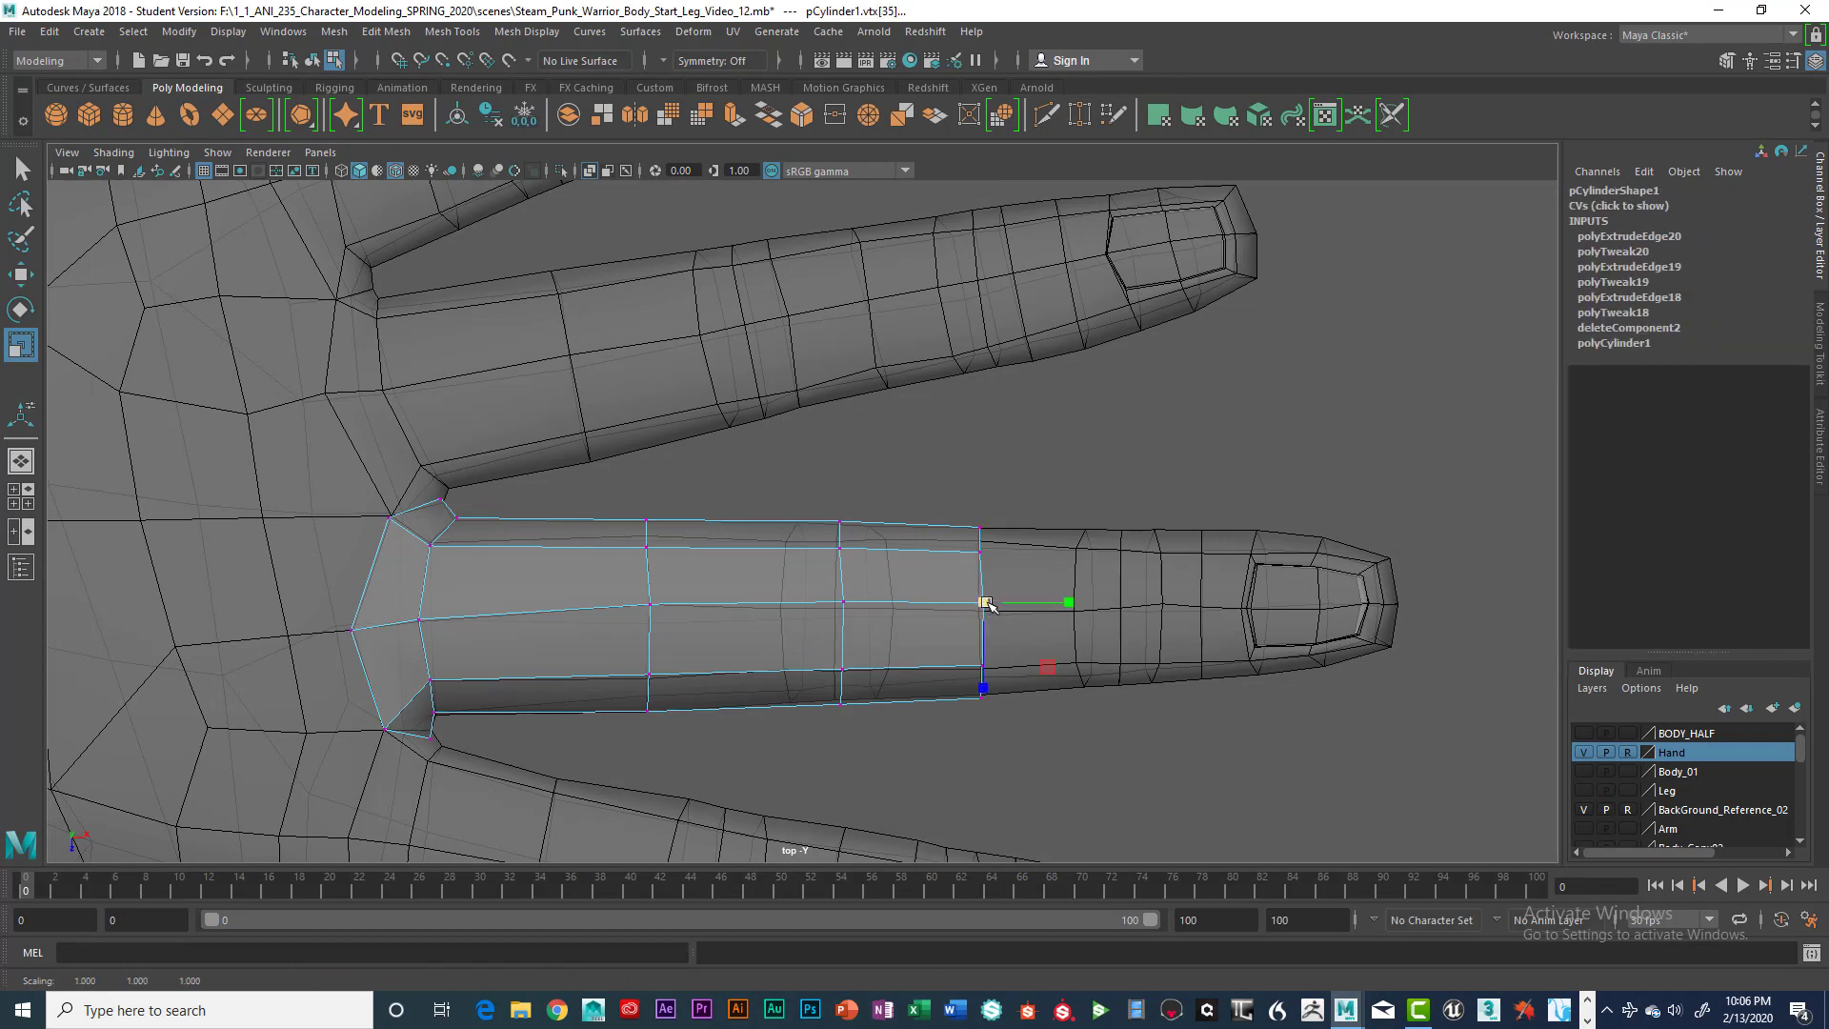
key(w)
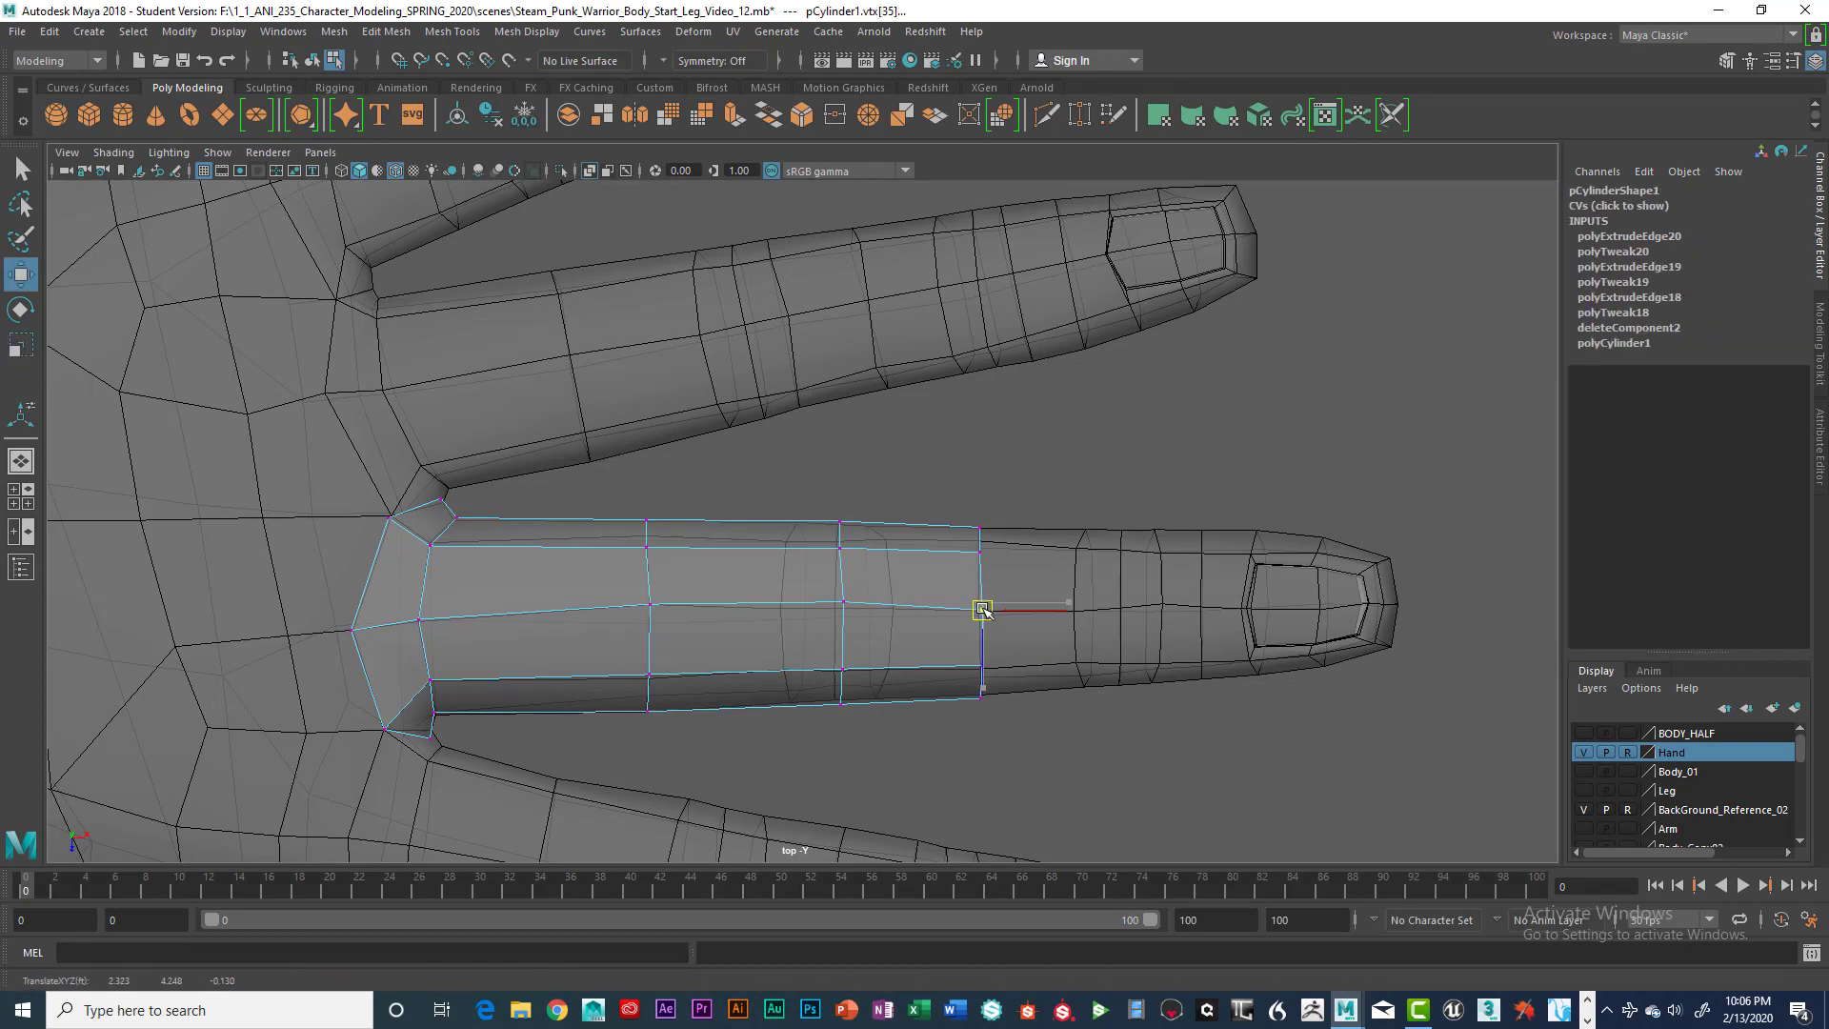
click(979, 550)
drag(980, 552, 981, 553)
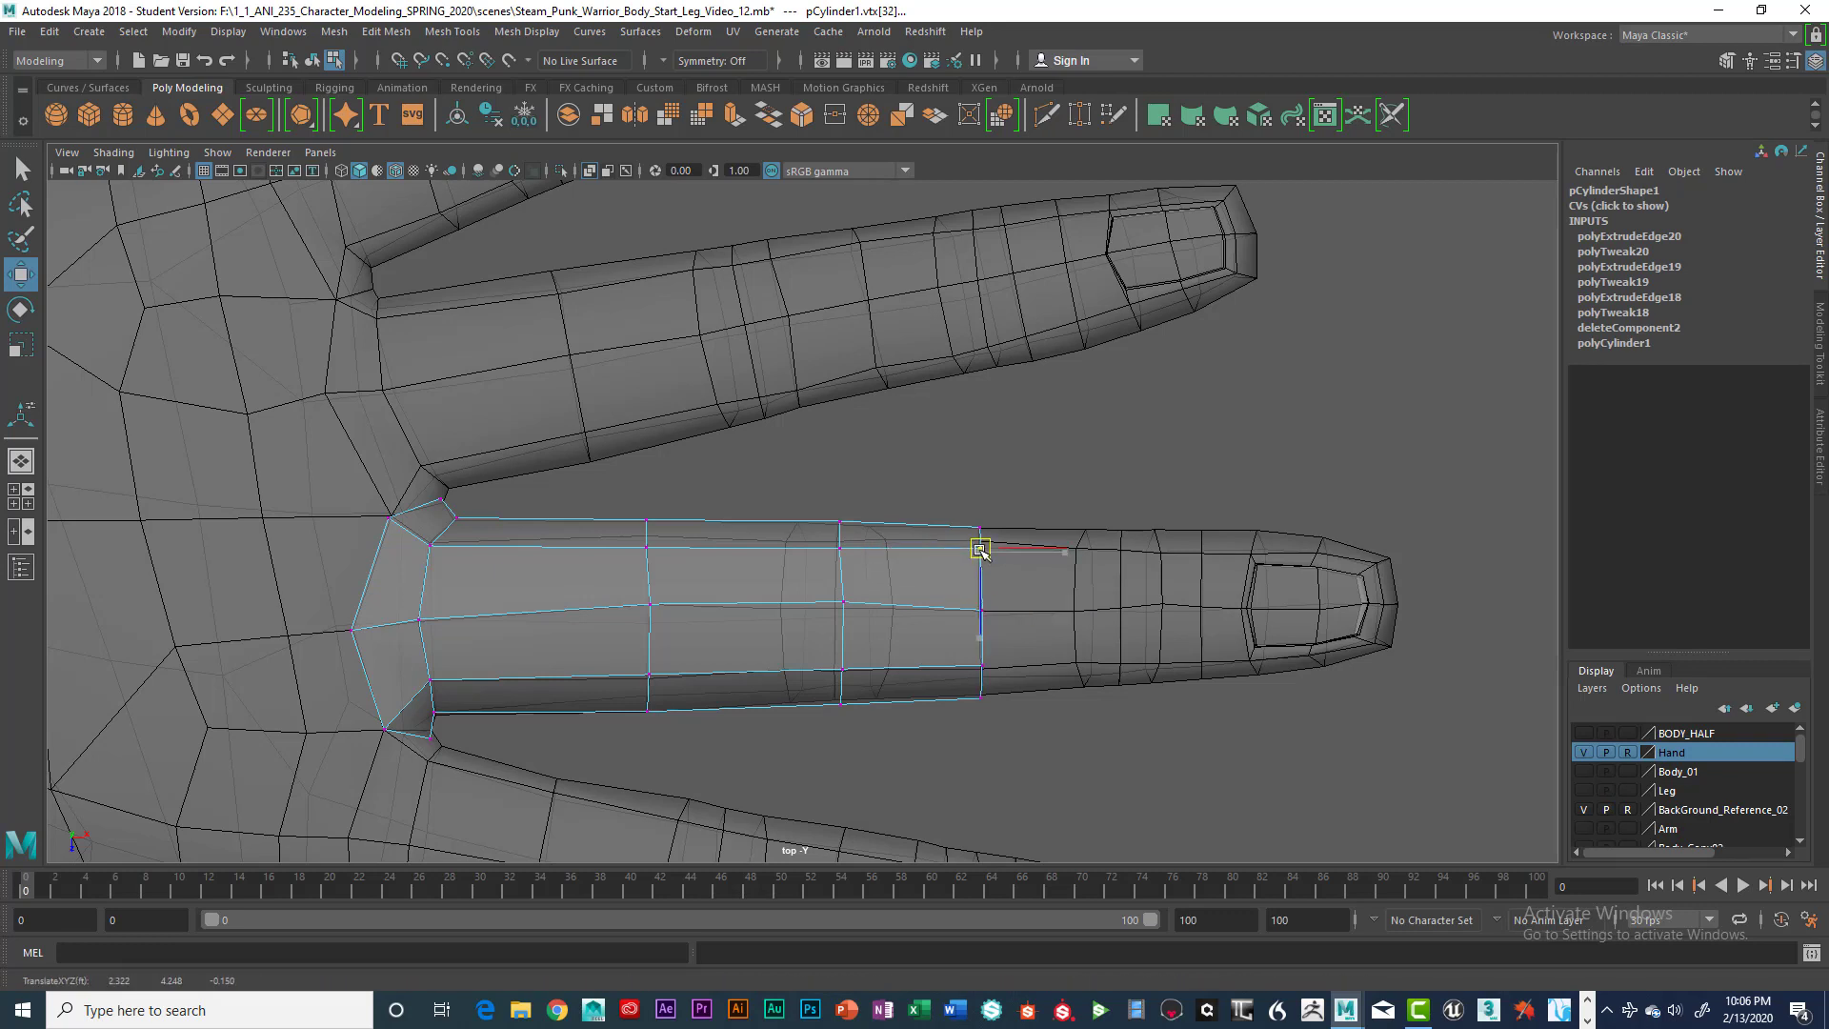
click(979, 525)
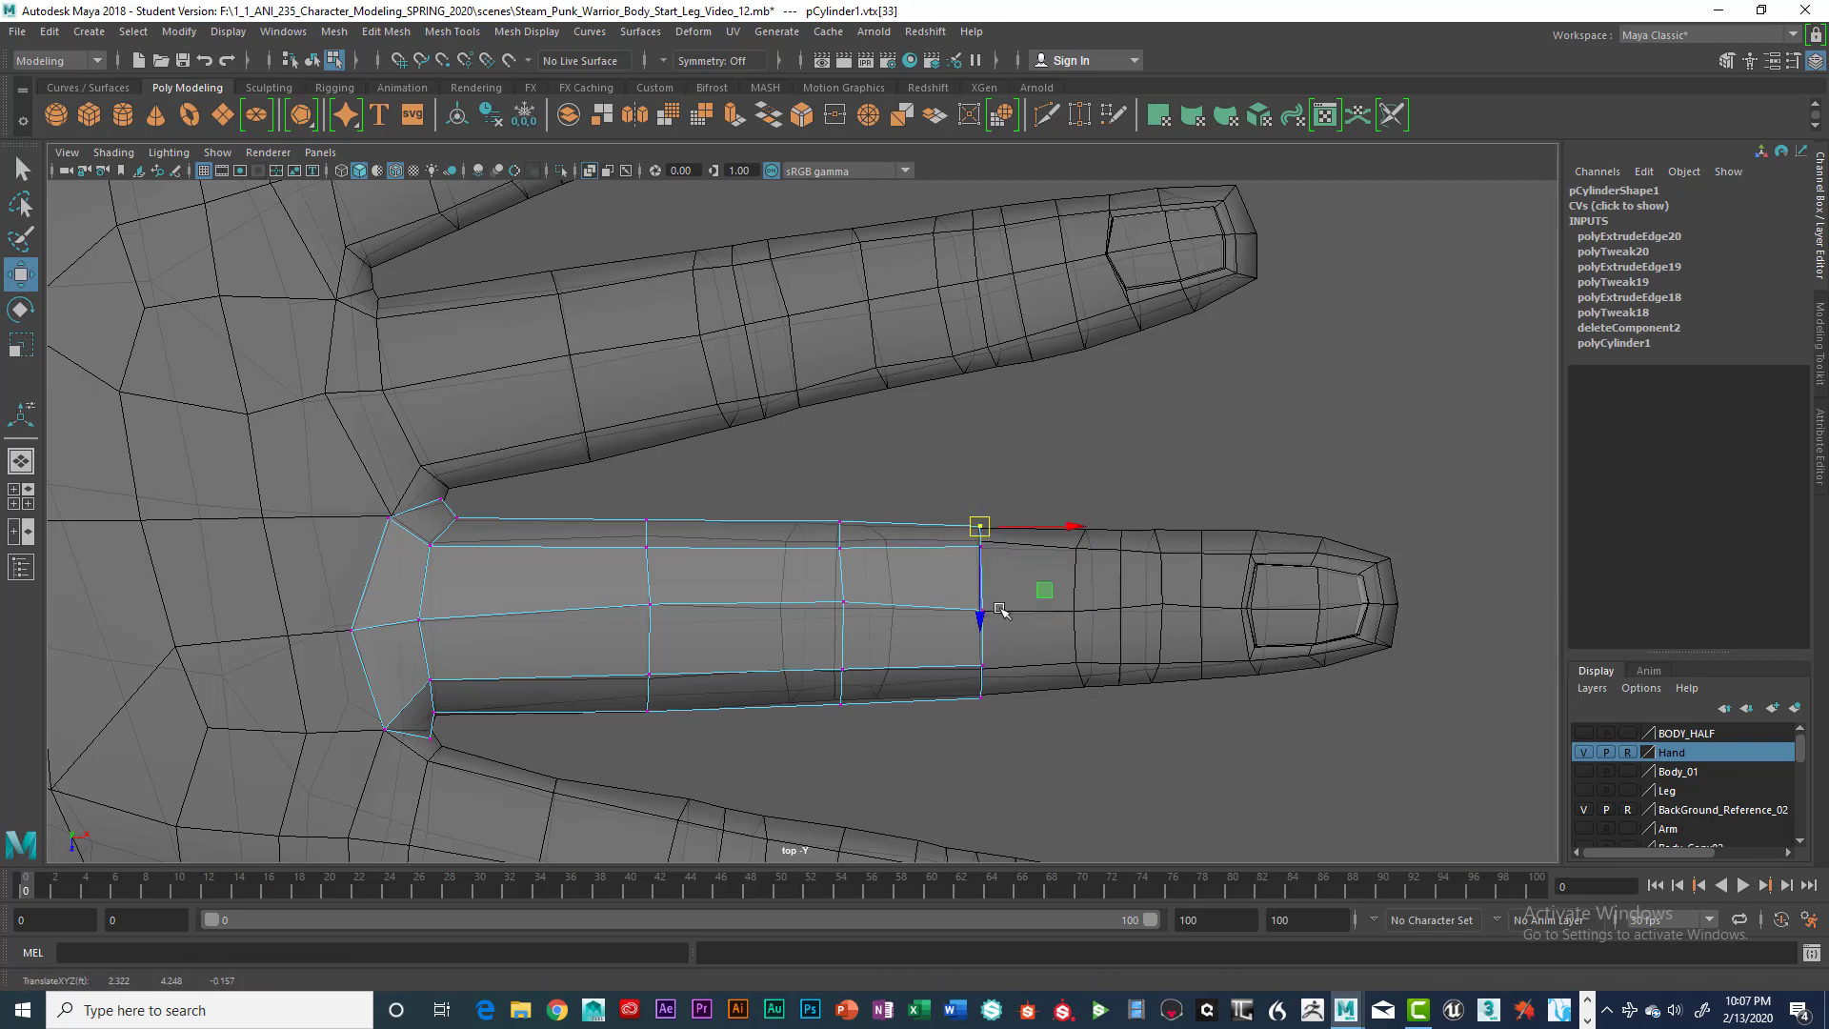
click(981, 667)
click(981, 698)
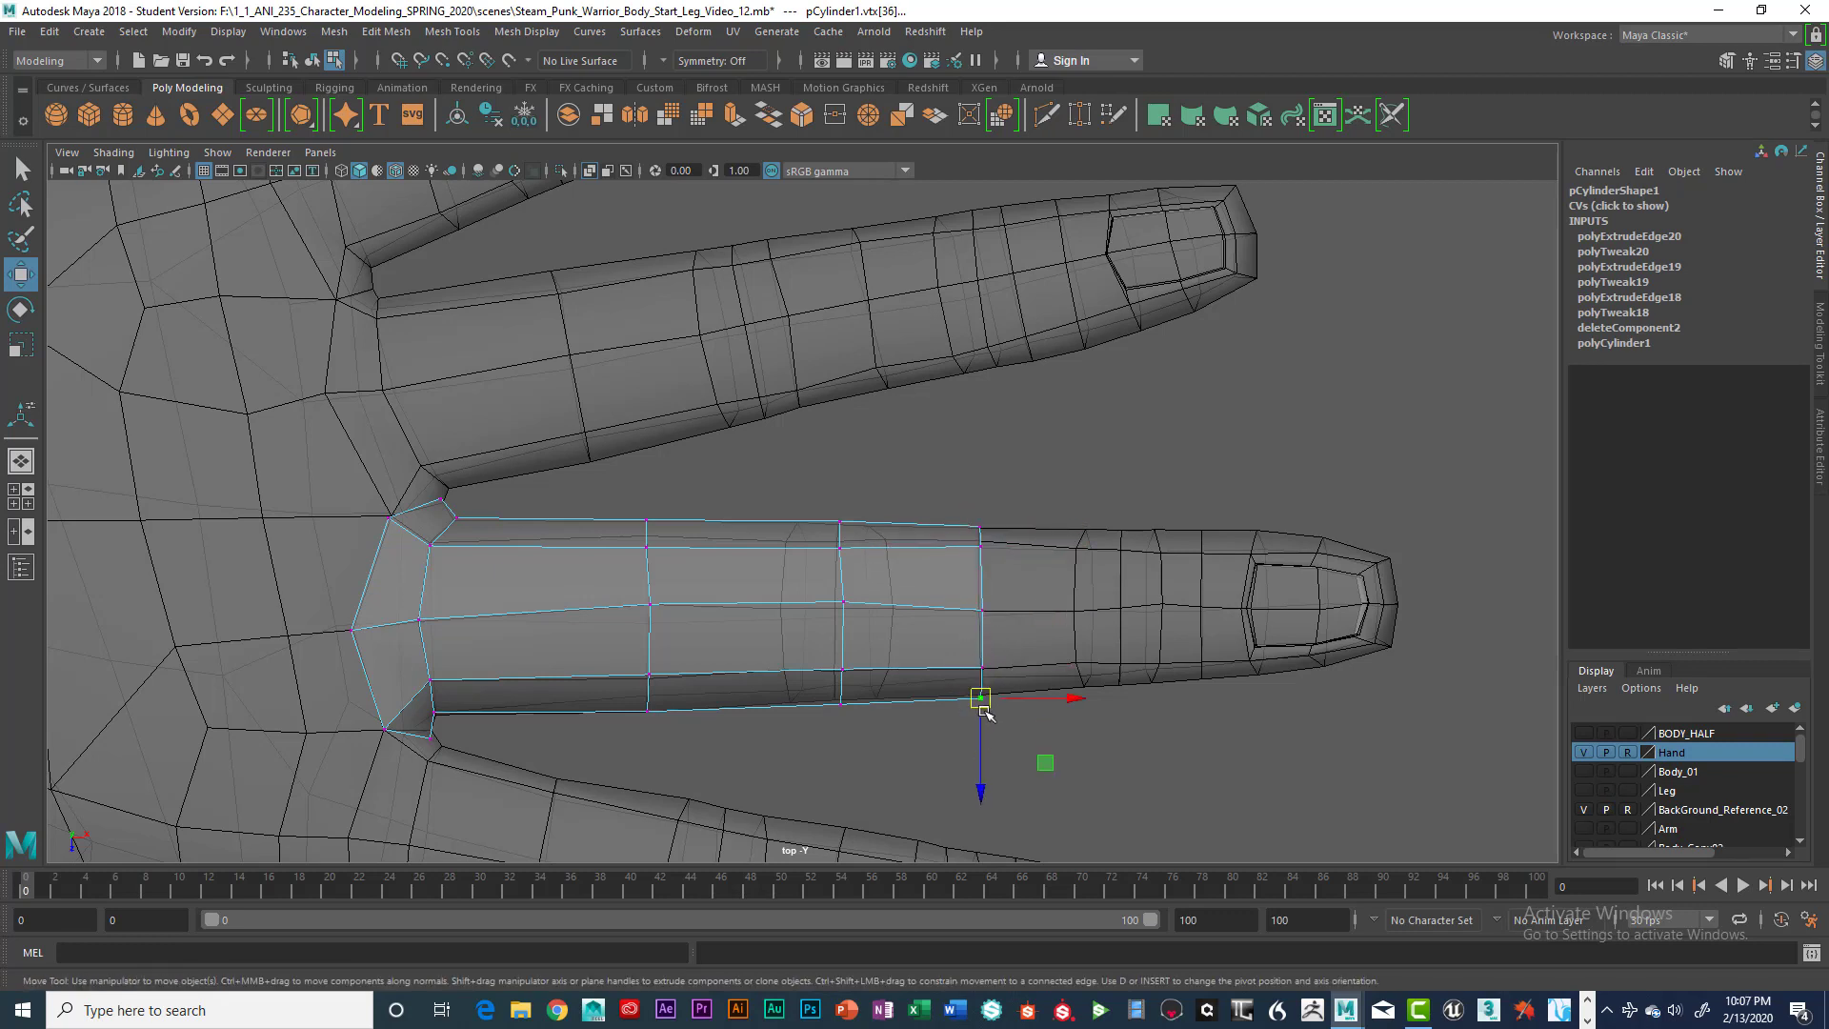
Select the fingertip-side border edge loop and extrude it along the finger to about X 2.368
right_drag(965, 550, 960, 409)
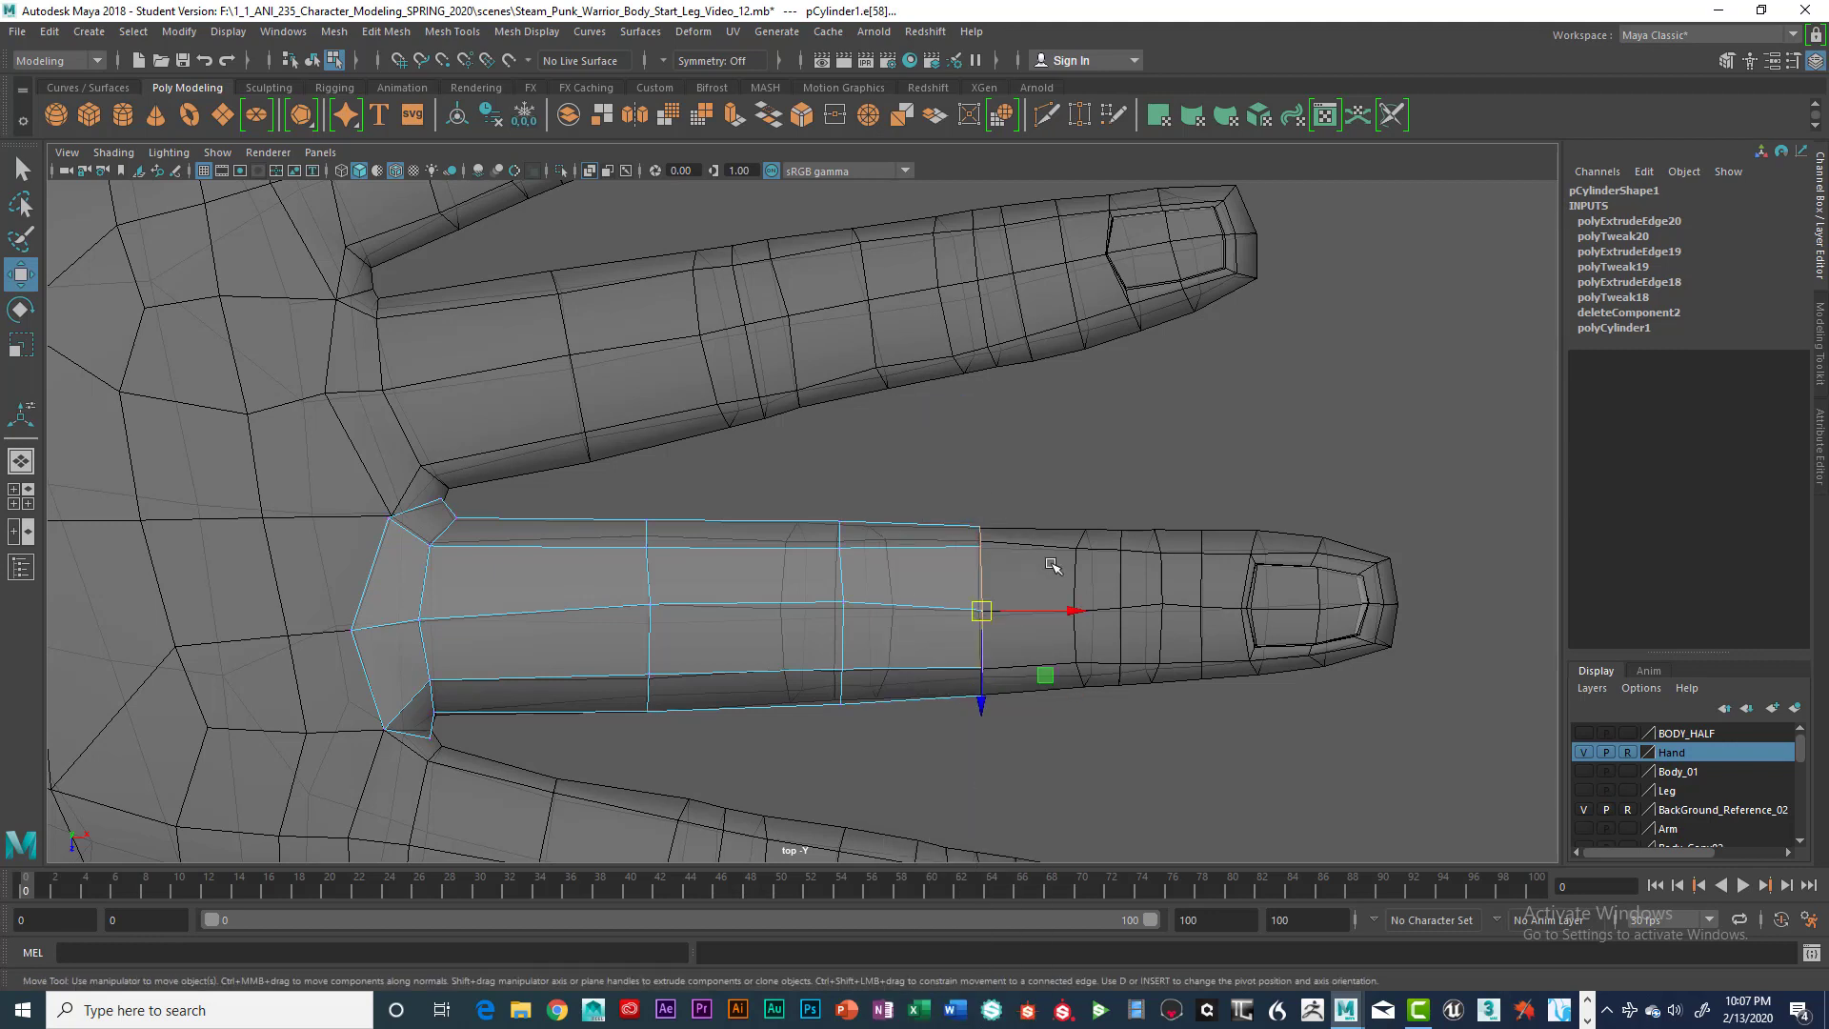
shift+right_drag(1051, 565, 1045, 578)
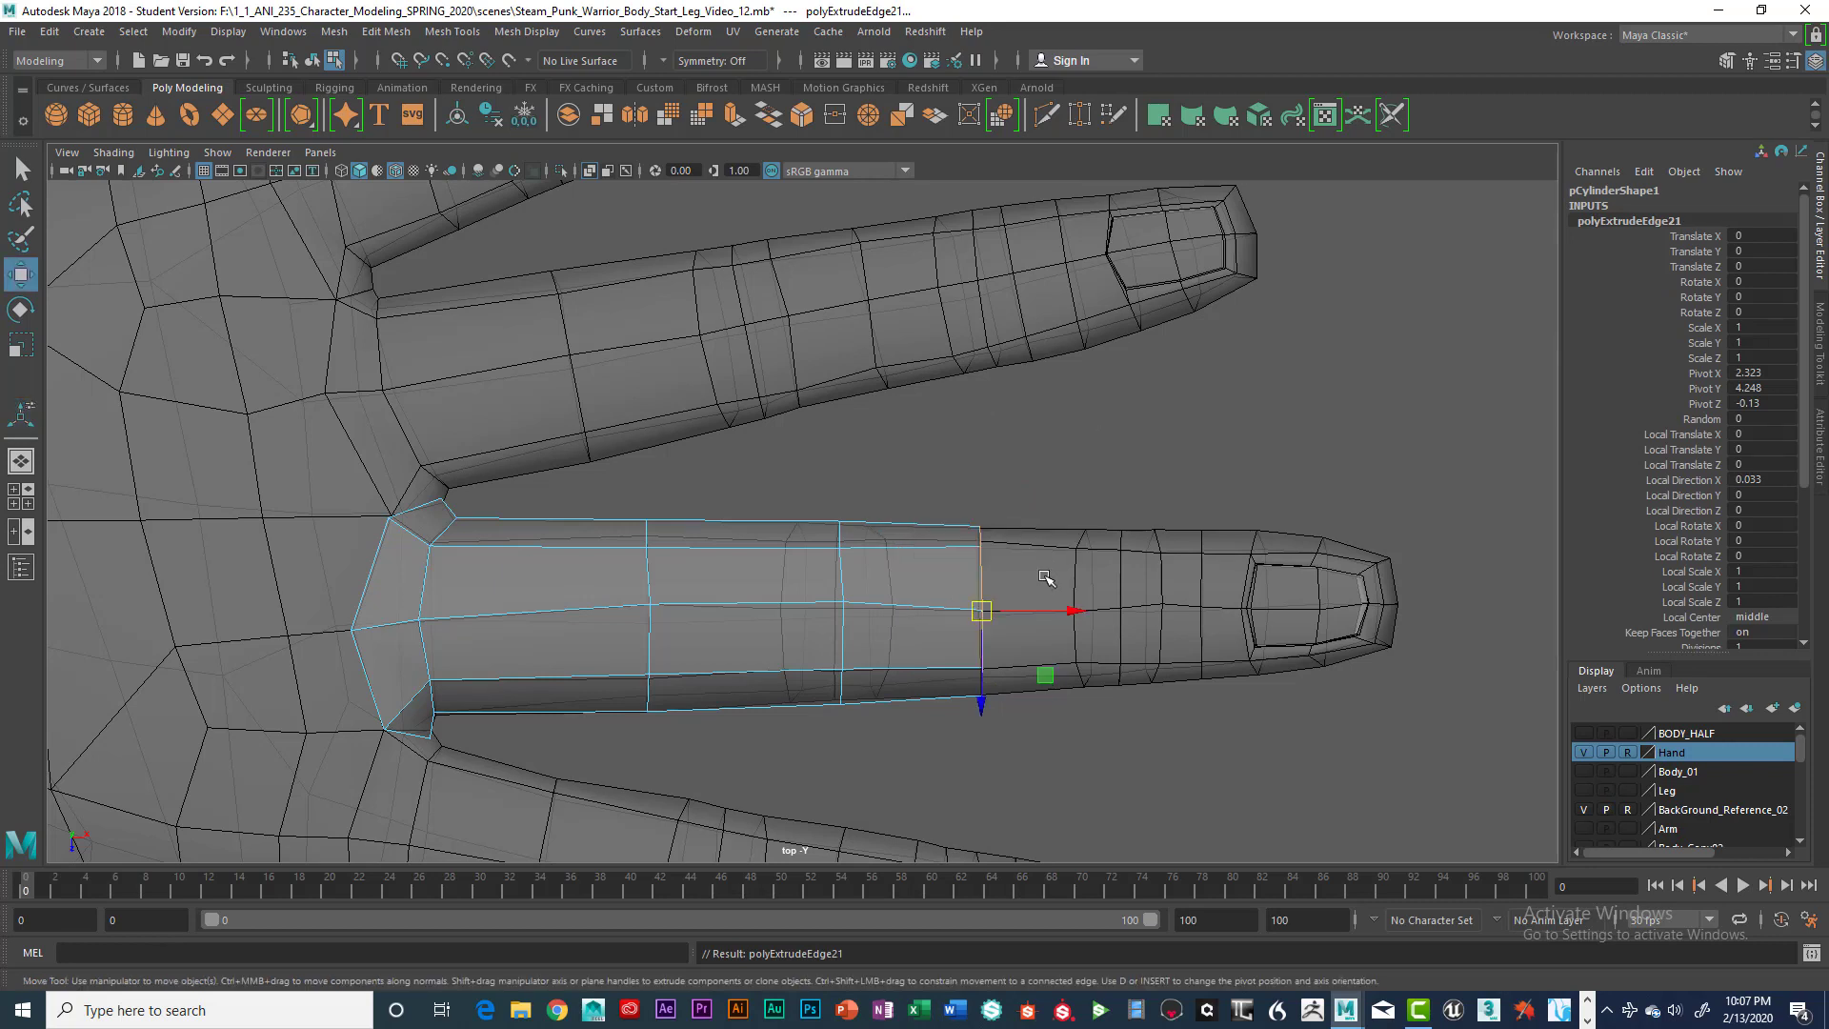
drag(1074, 614, 1214, 610)
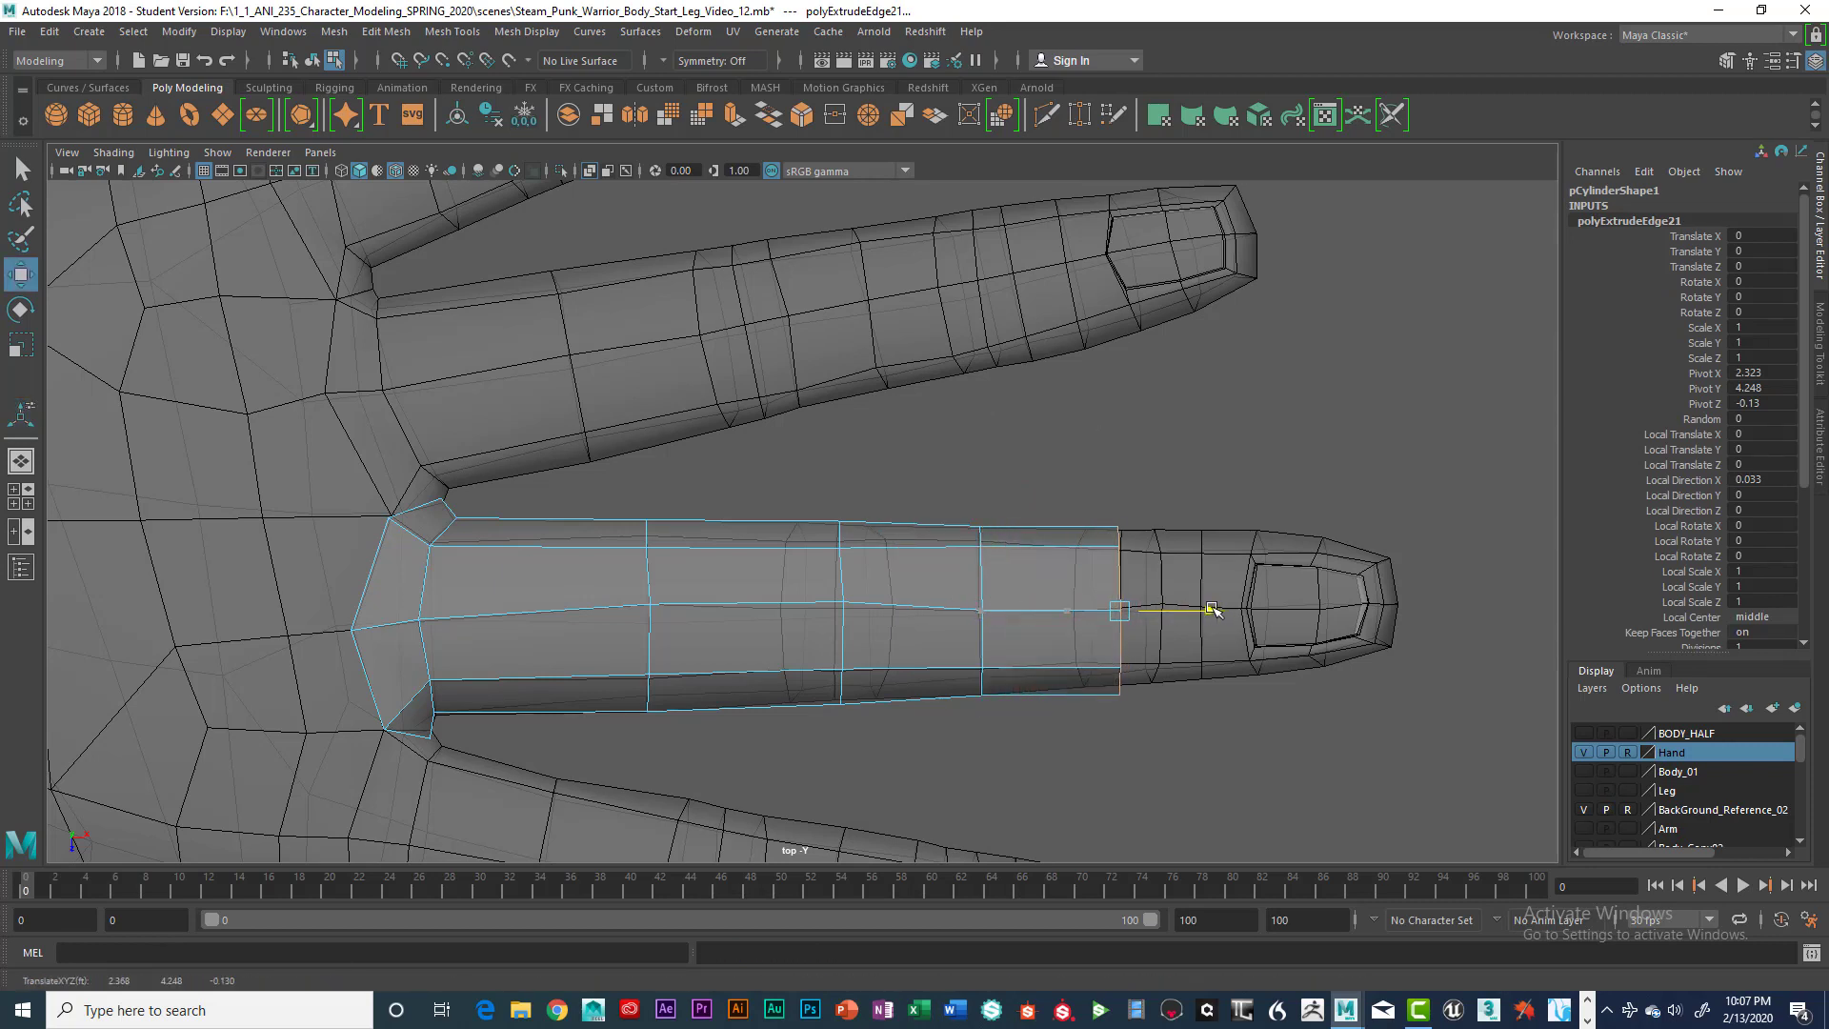
Scale the border loop at about X 2.368 down to the finger's outline and shift it to about Z -0.131
scroll(1156, 636, up, 4)
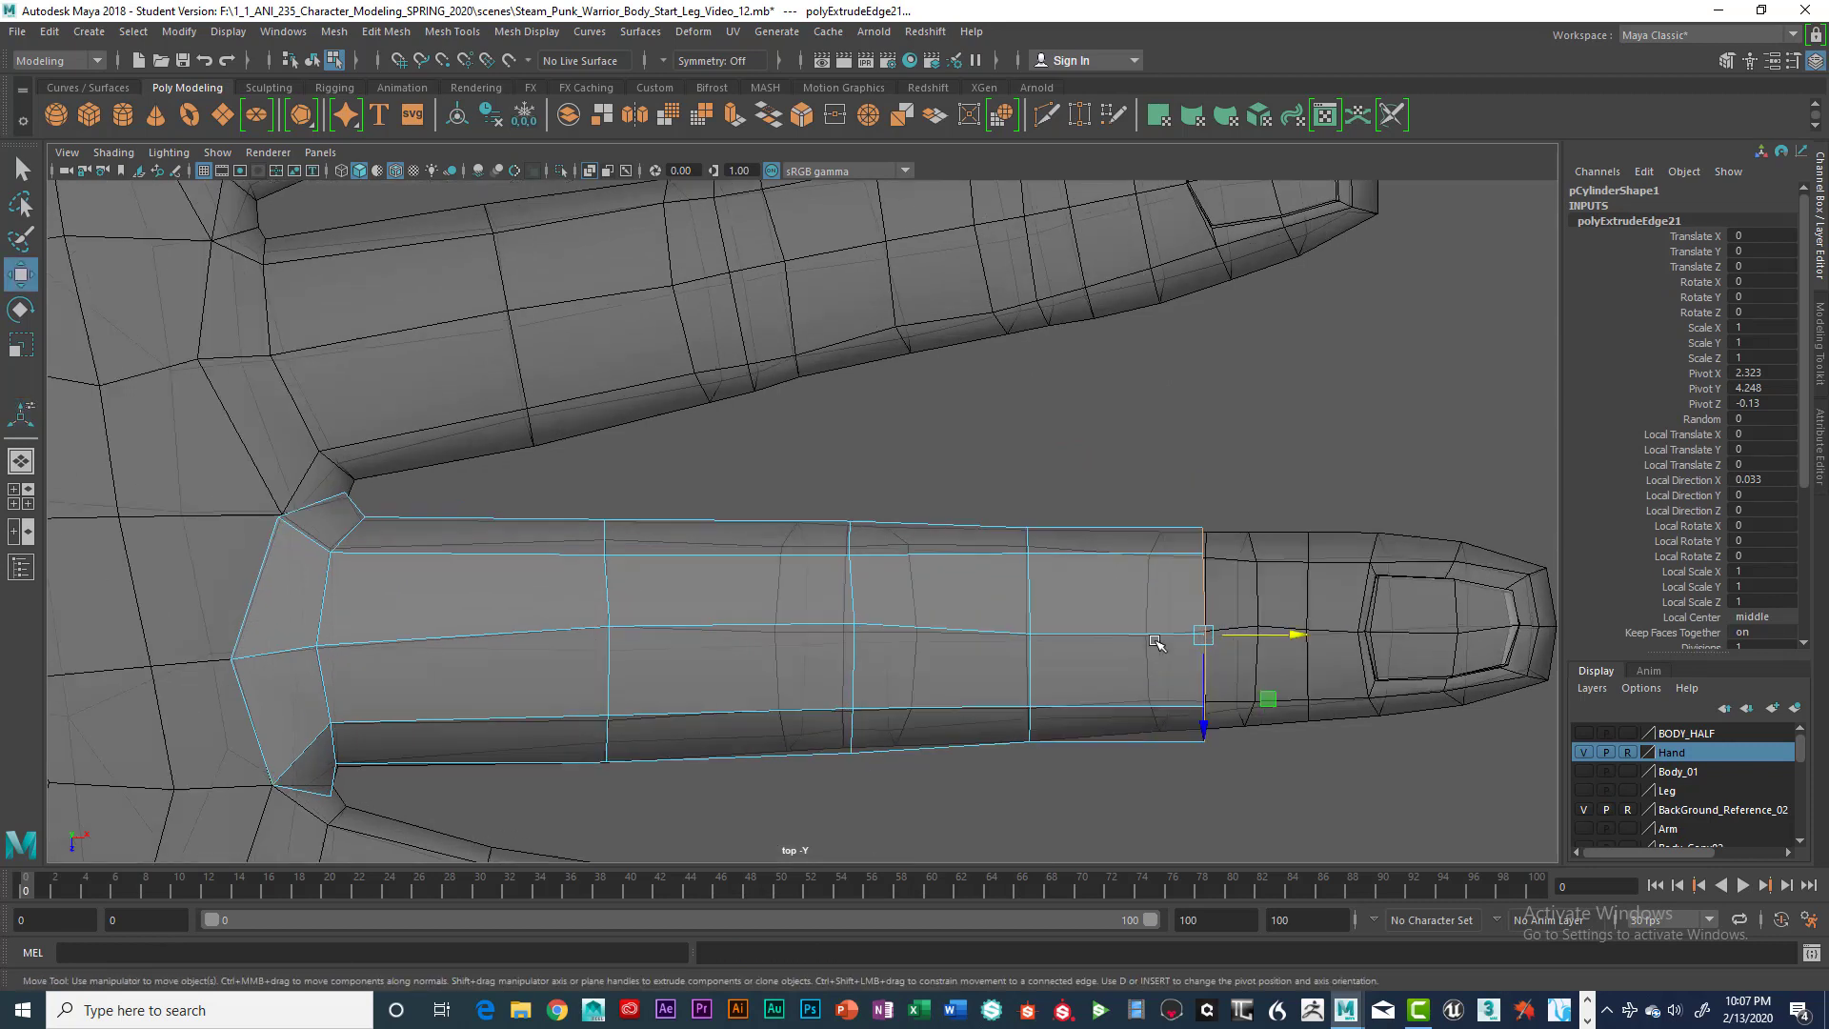
alt+middle_drag(1109, 629, 884, 606)
scroll(932, 602, up, 2)
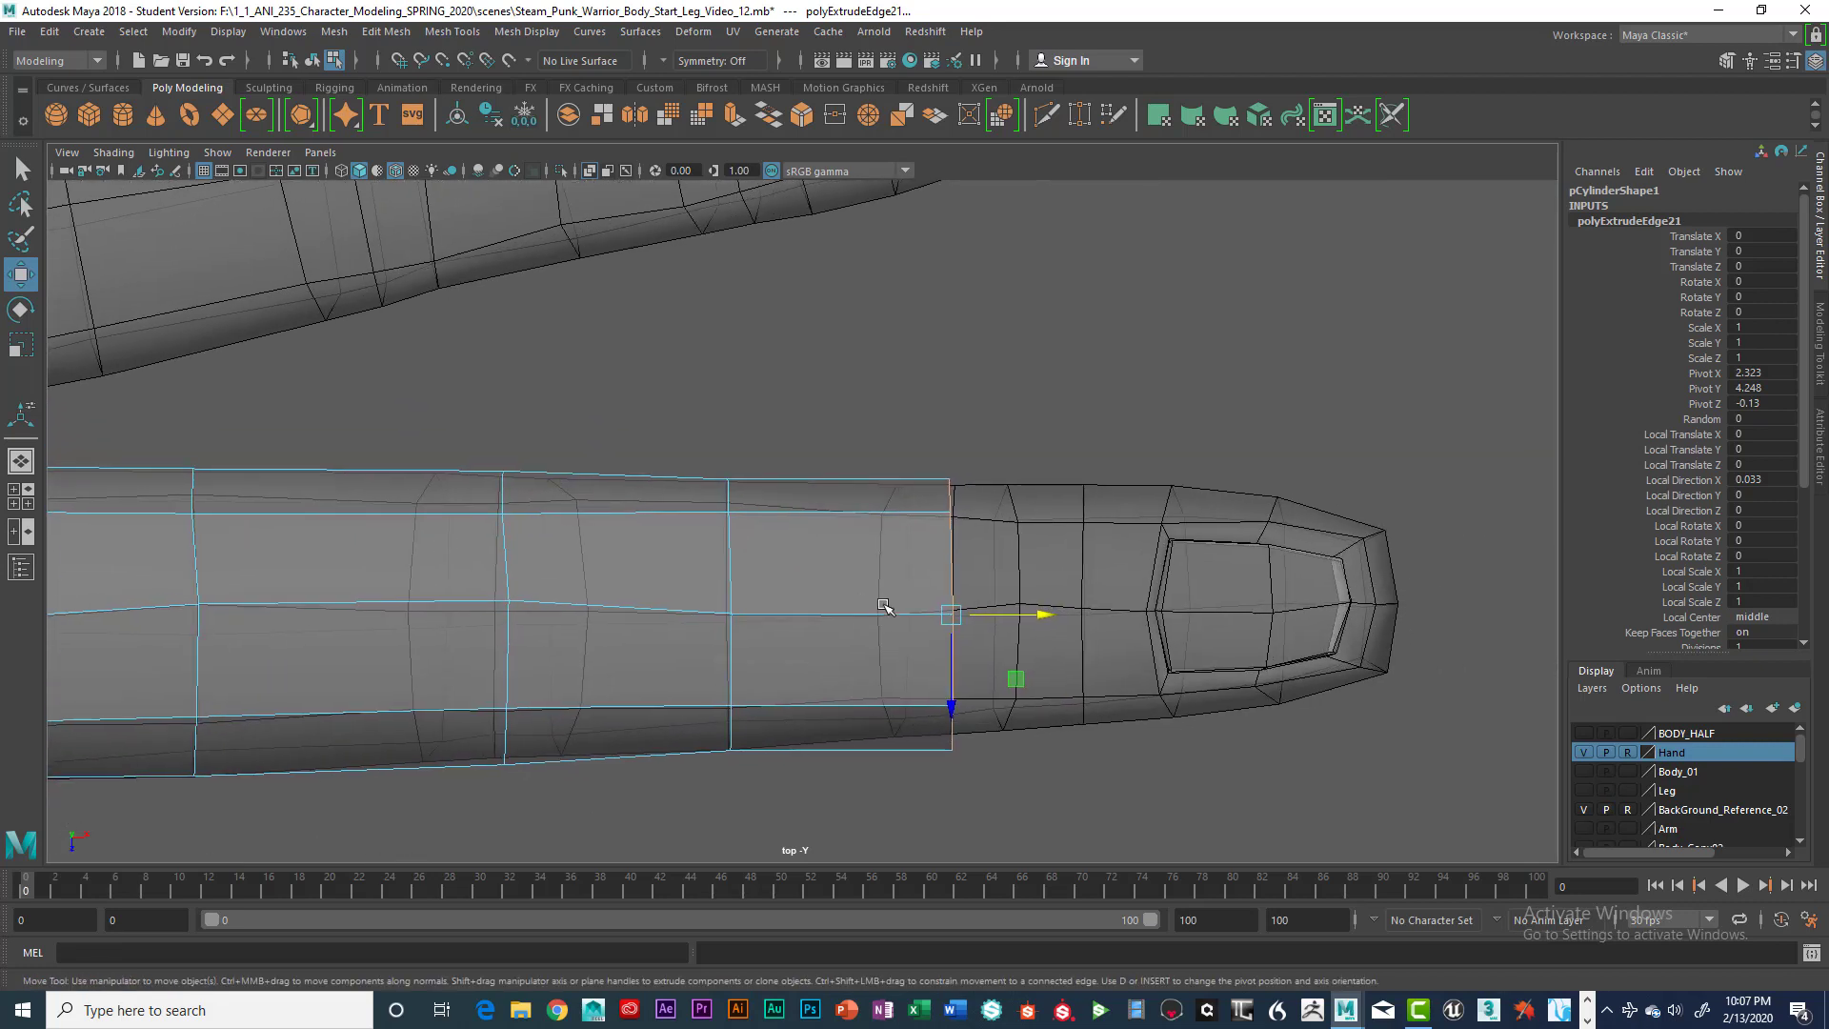
key(e)
key(r)
drag(950, 613, 992, 608)
key(w)
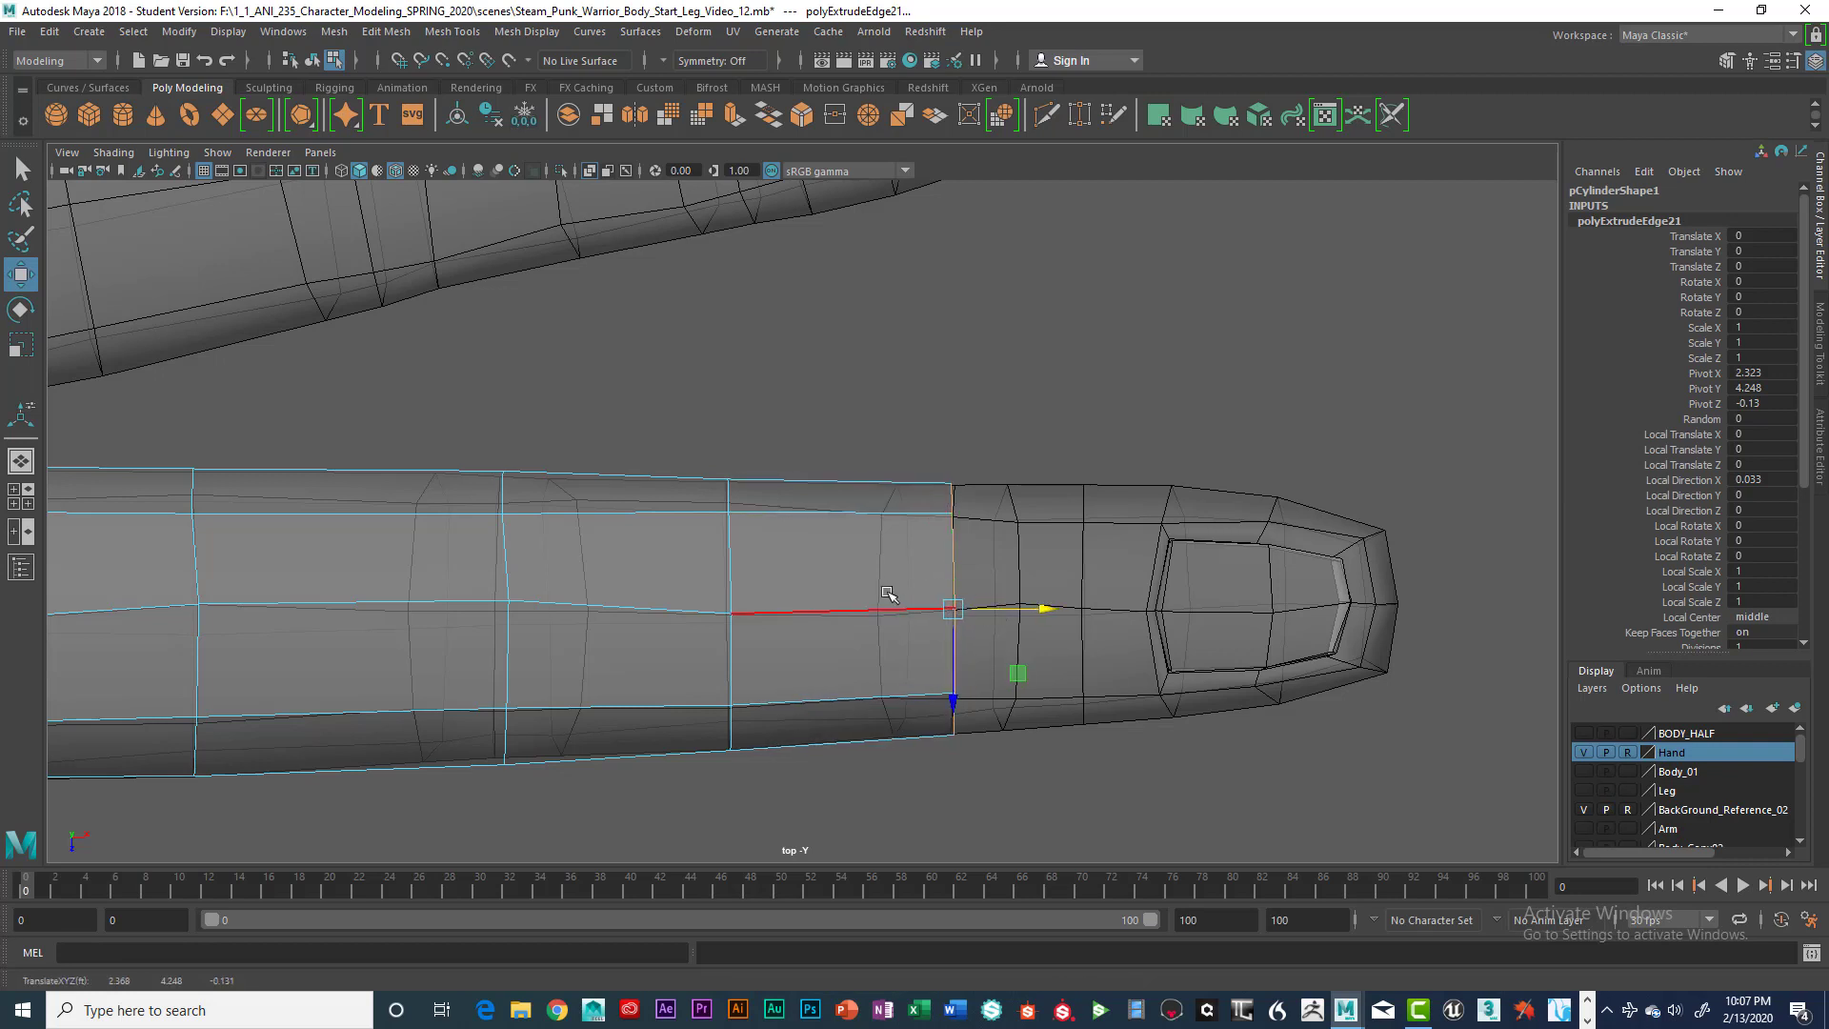
Adjust the newest border's vertices along Z to the finger's lines, the upper inner one at about -0.148 and the lower inner one at about -0.113
right_drag(891, 491, 919, 469)
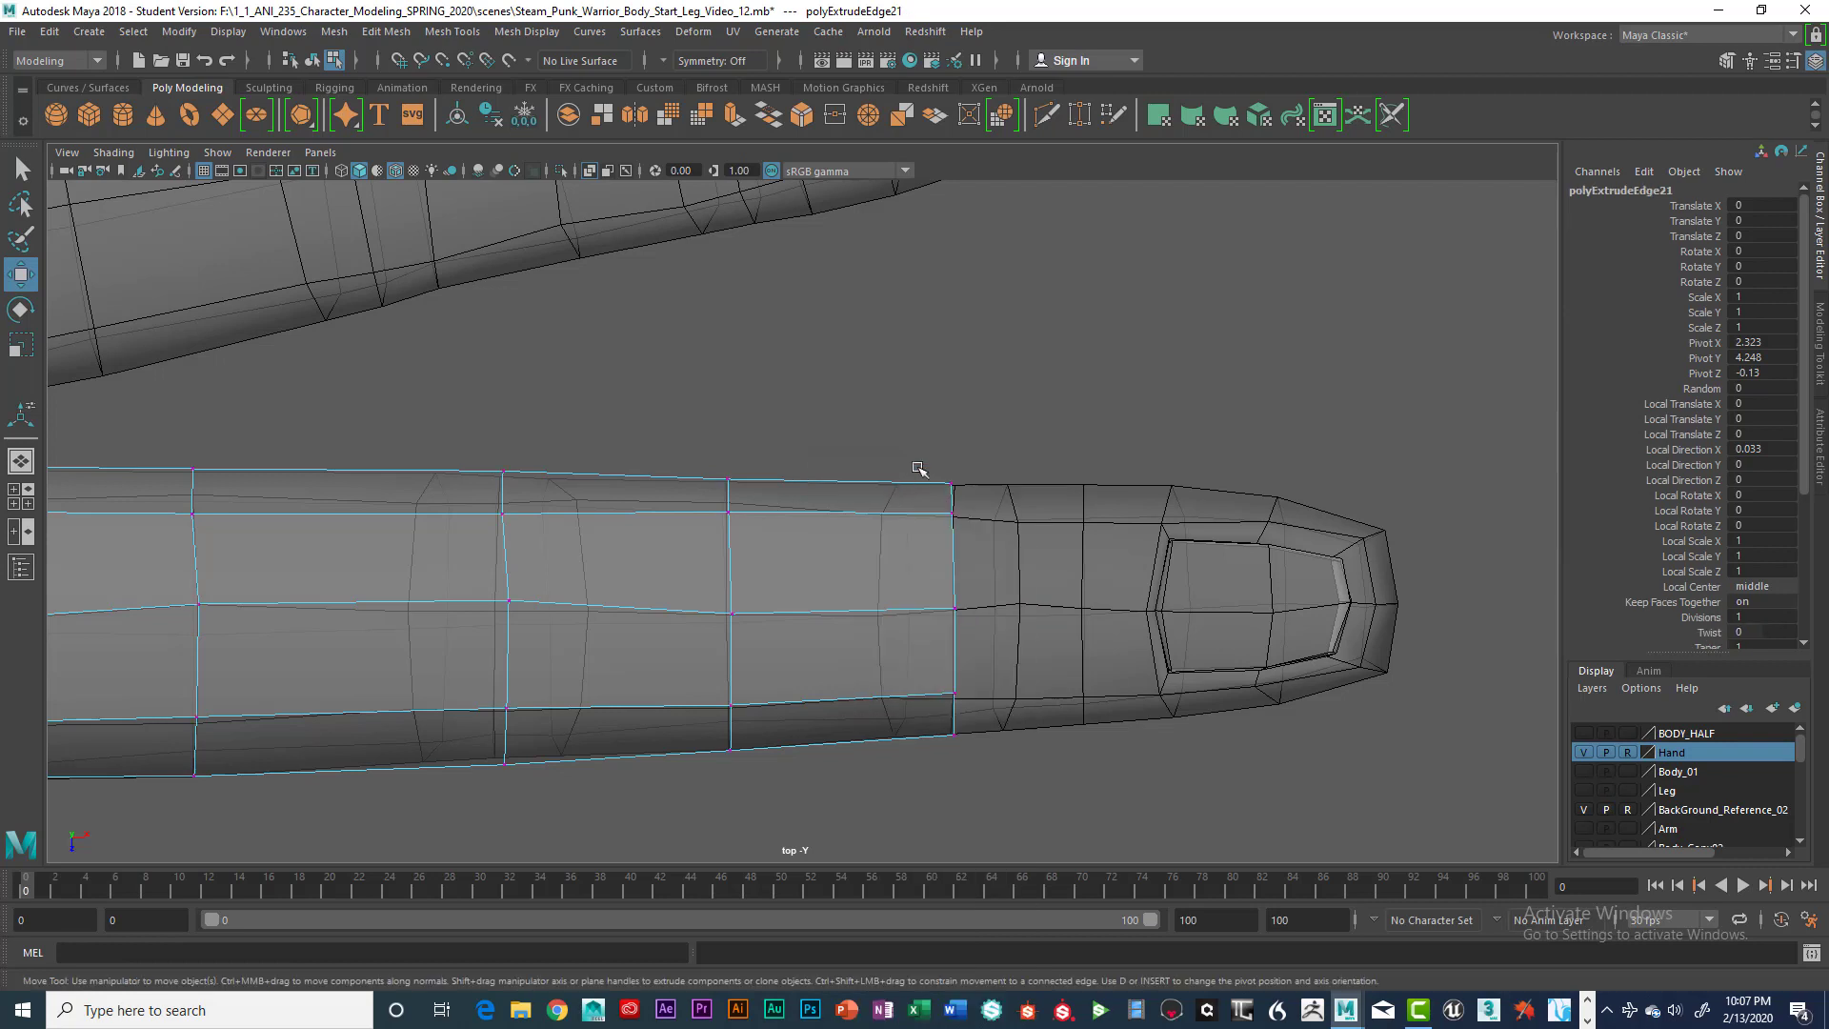
click(951, 515)
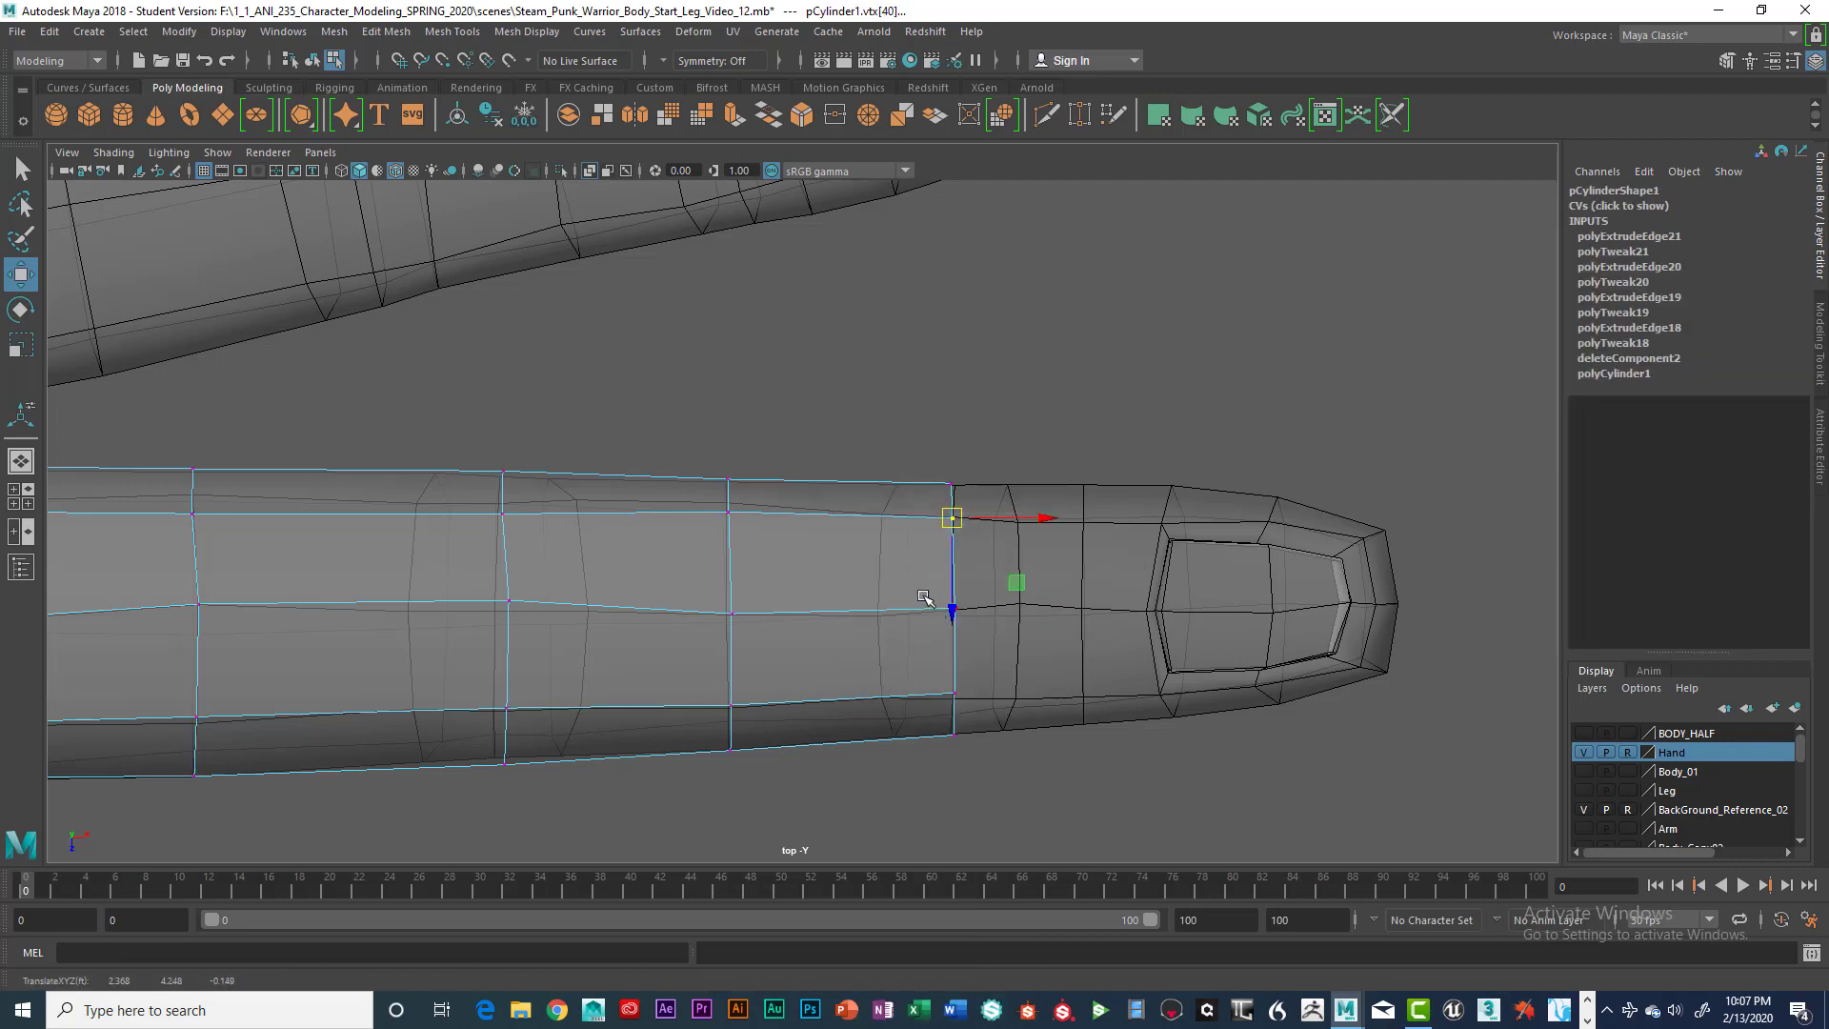
click(951, 695)
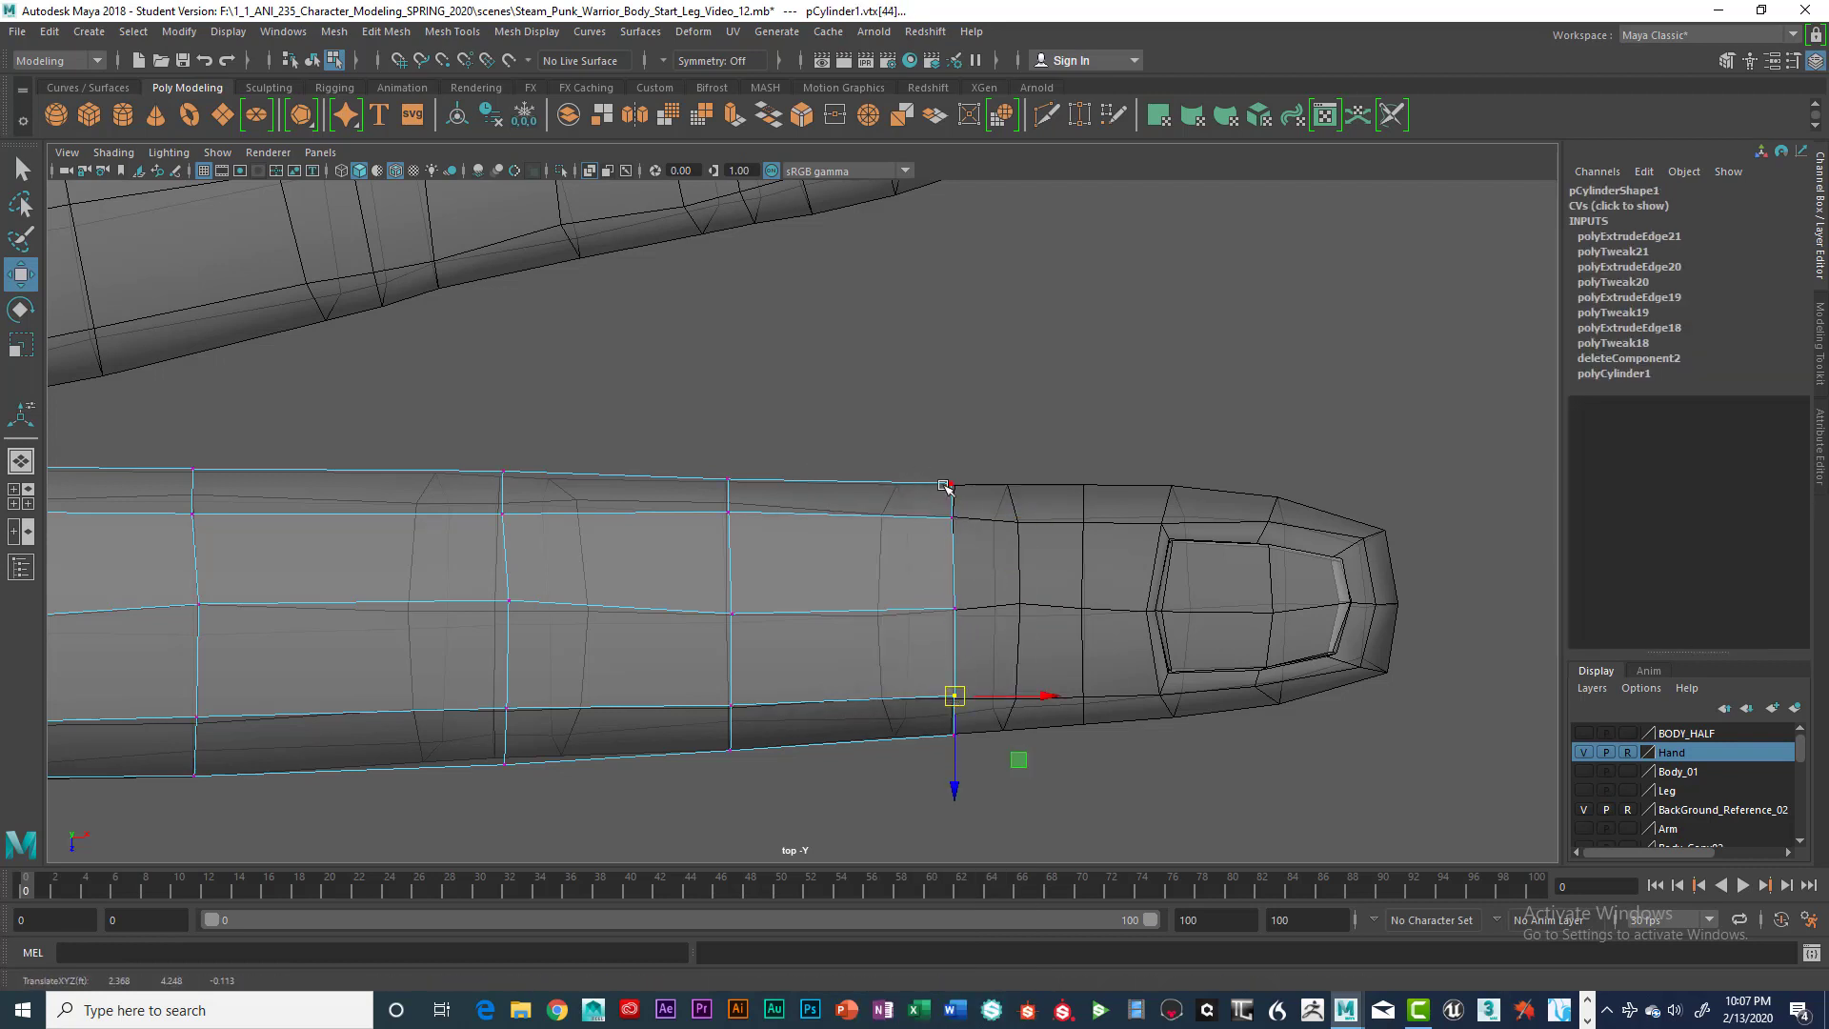
drag(939, 472, 958, 489)
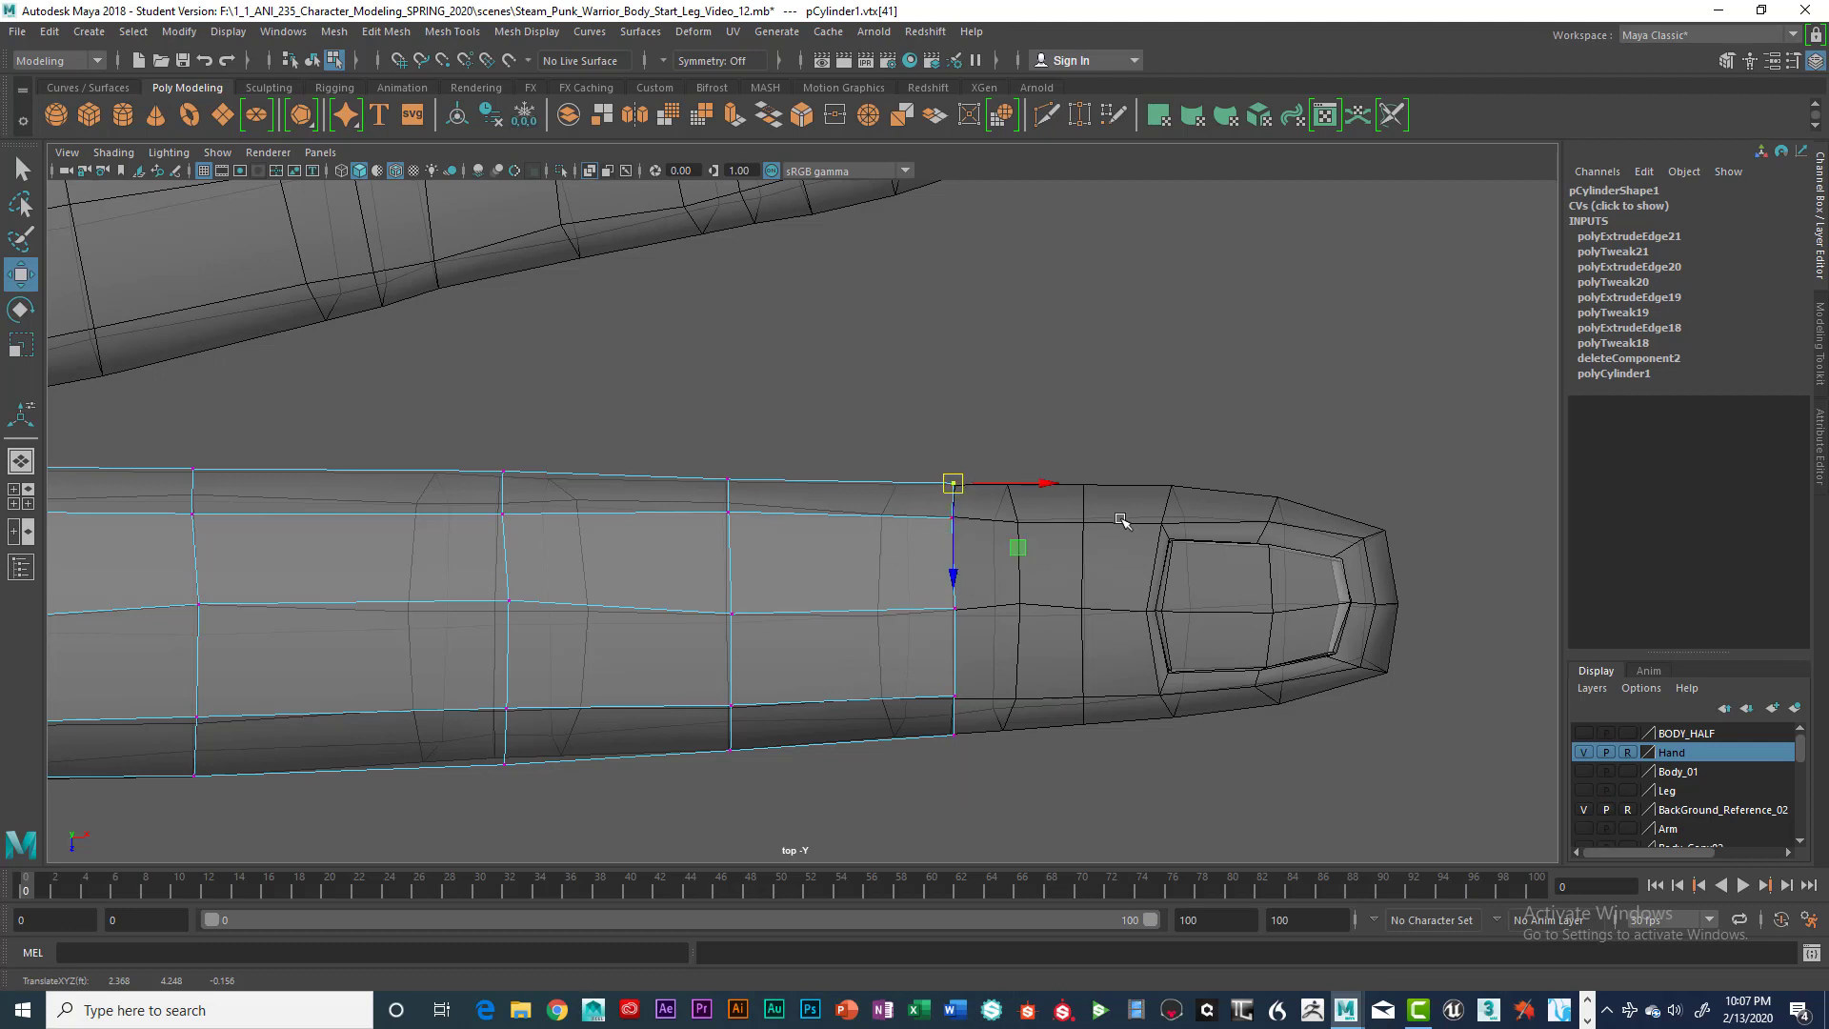
key(ctrl+e)
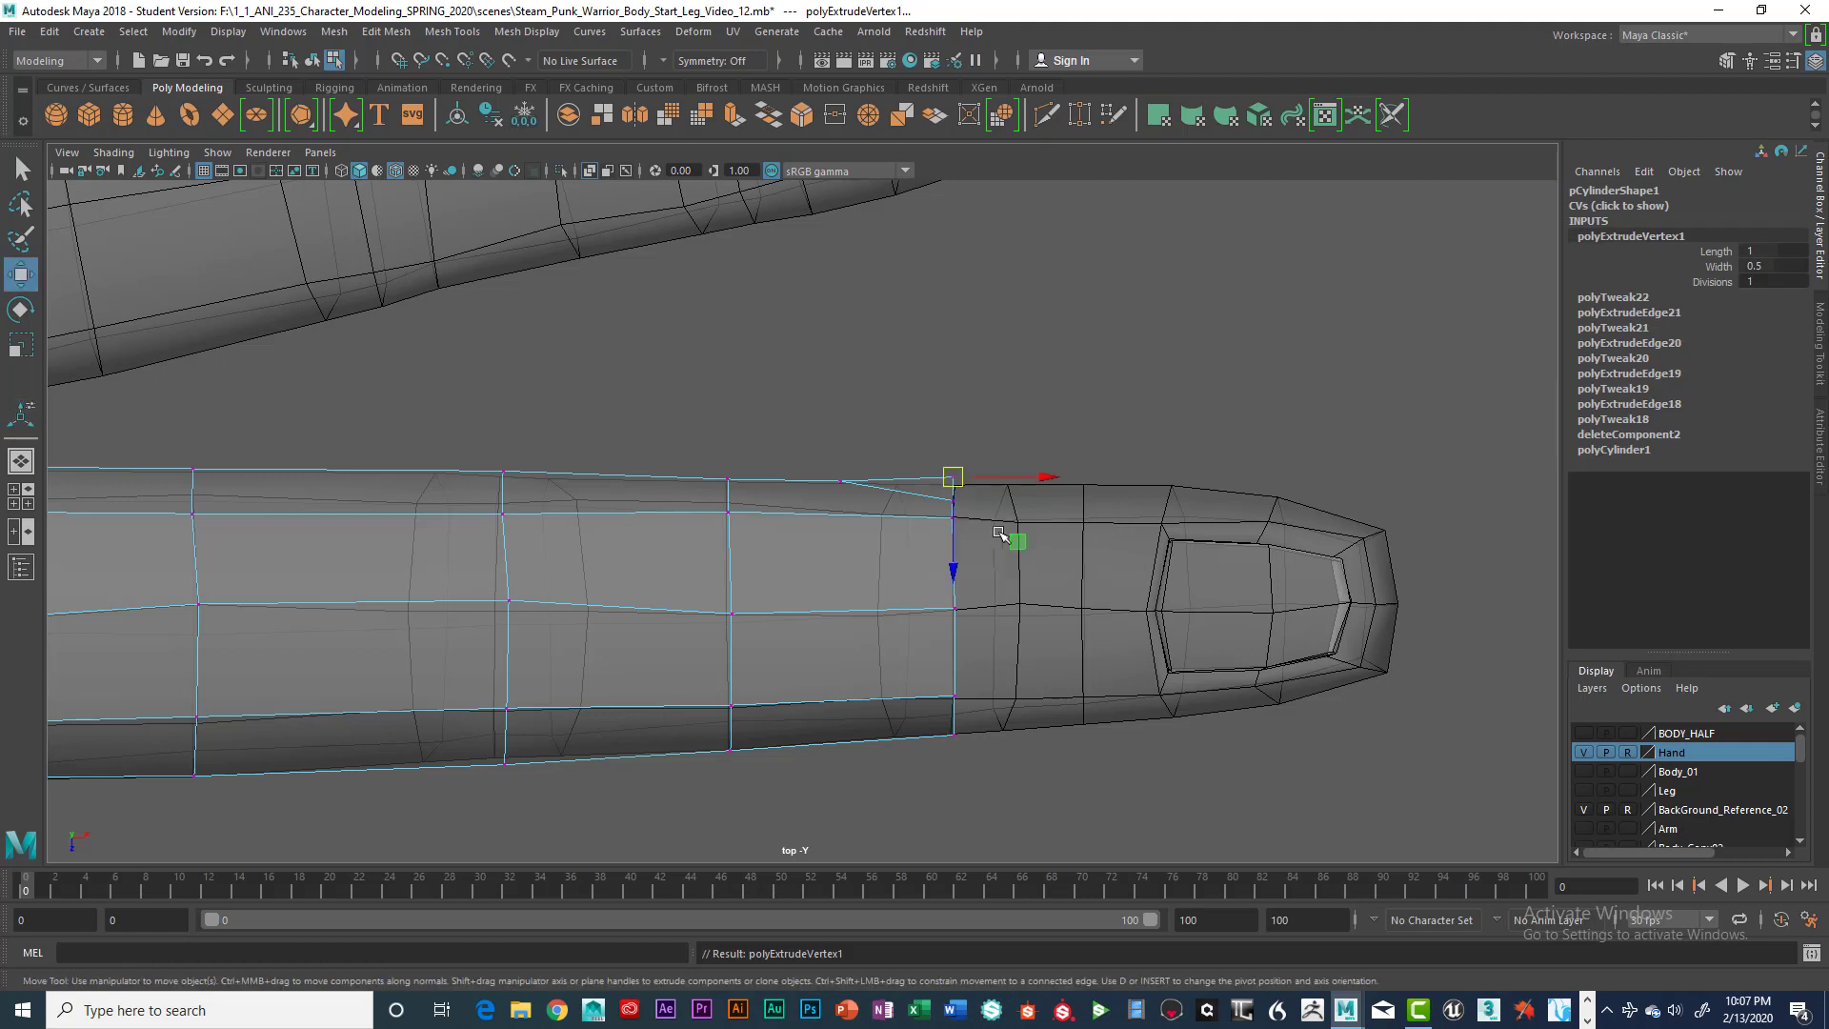
key(ctrl+z)
key(ctrl+z)
key(ctrl+z)
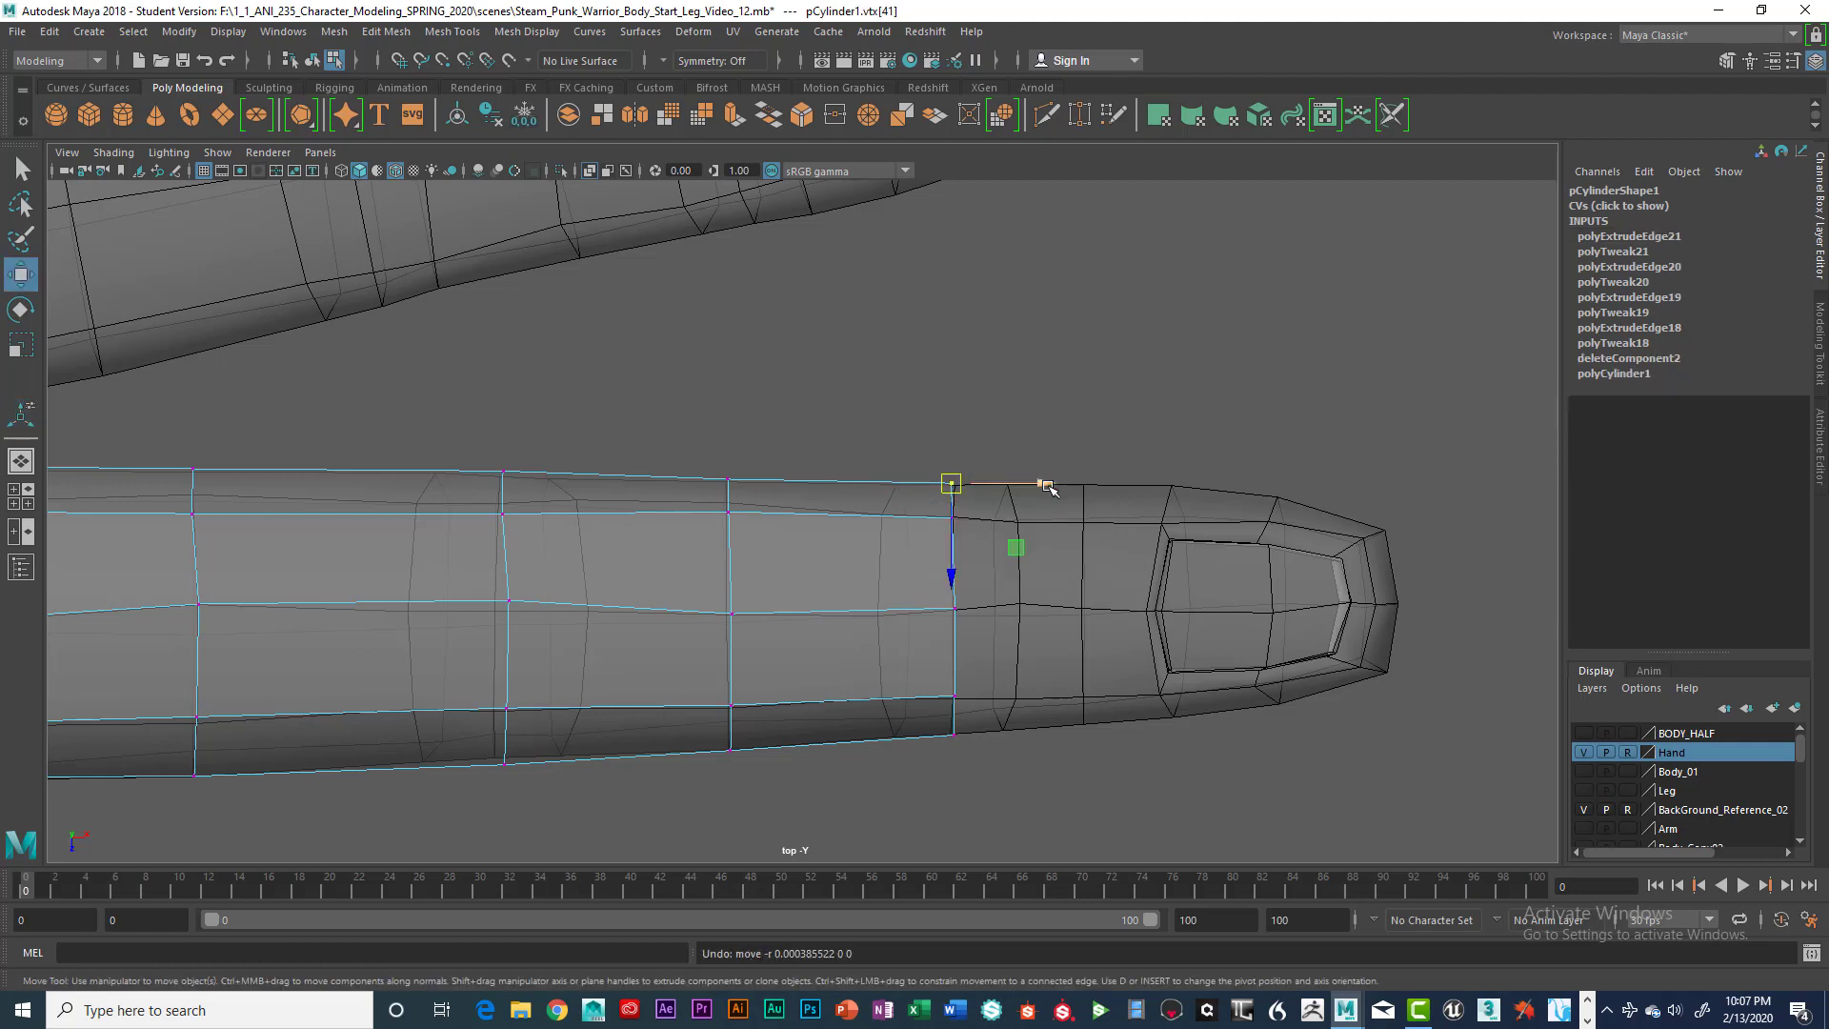
Extrude the border edge loop to about X 2.395, scale it to the finger's width, and shift it to about Z -0.132
right_drag(941, 481, 945, 424)
click(951, 554)
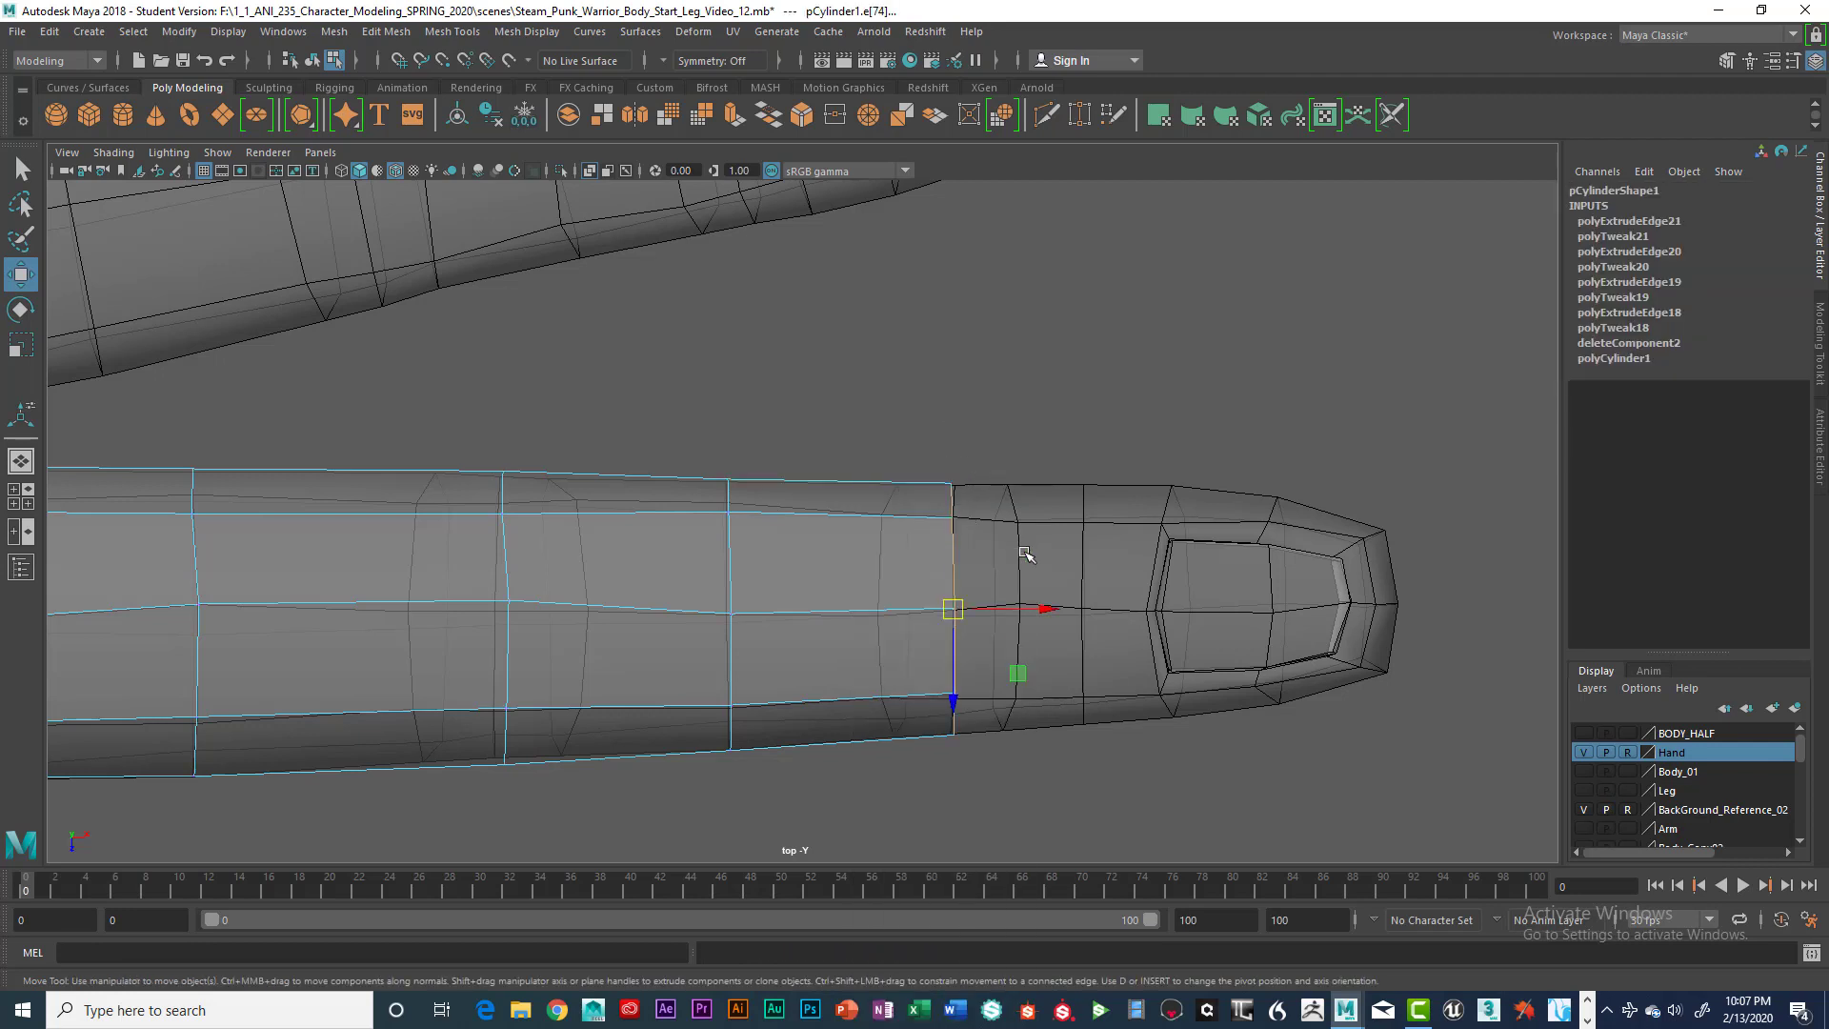
key(ctrl+e)
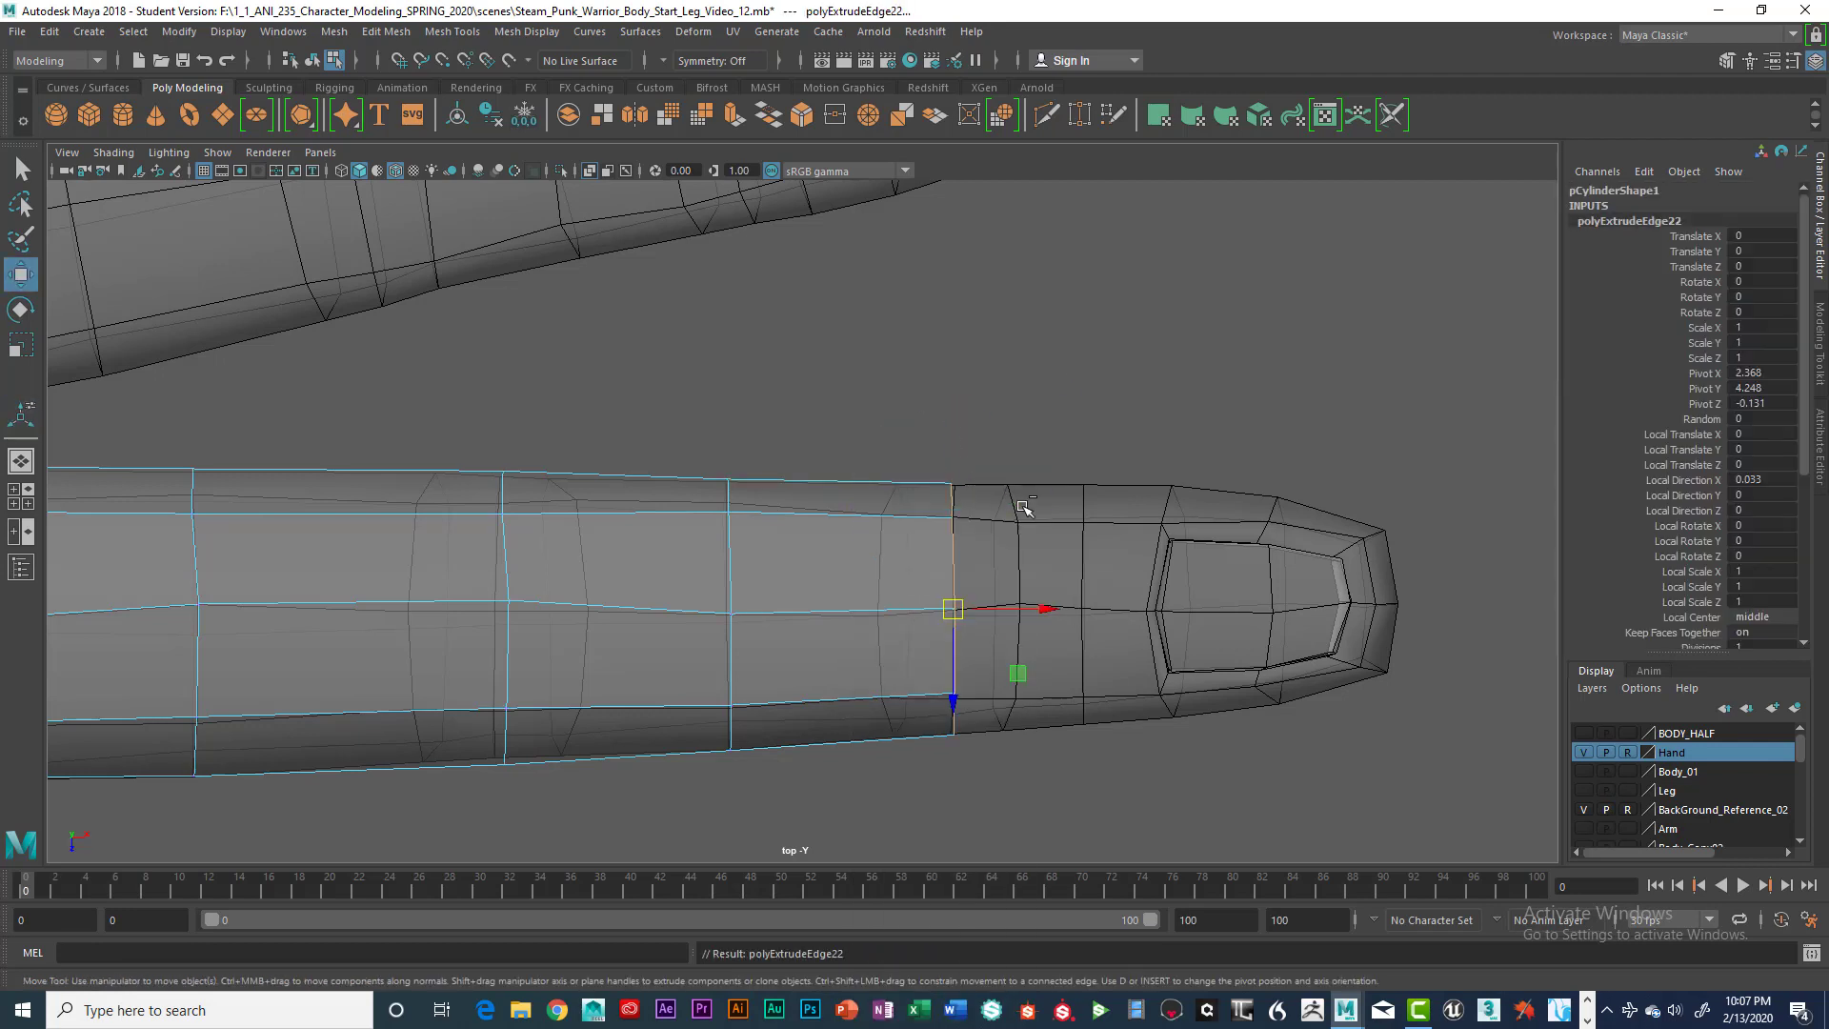
drag(1047, 609, 1178, 609)
key(r)
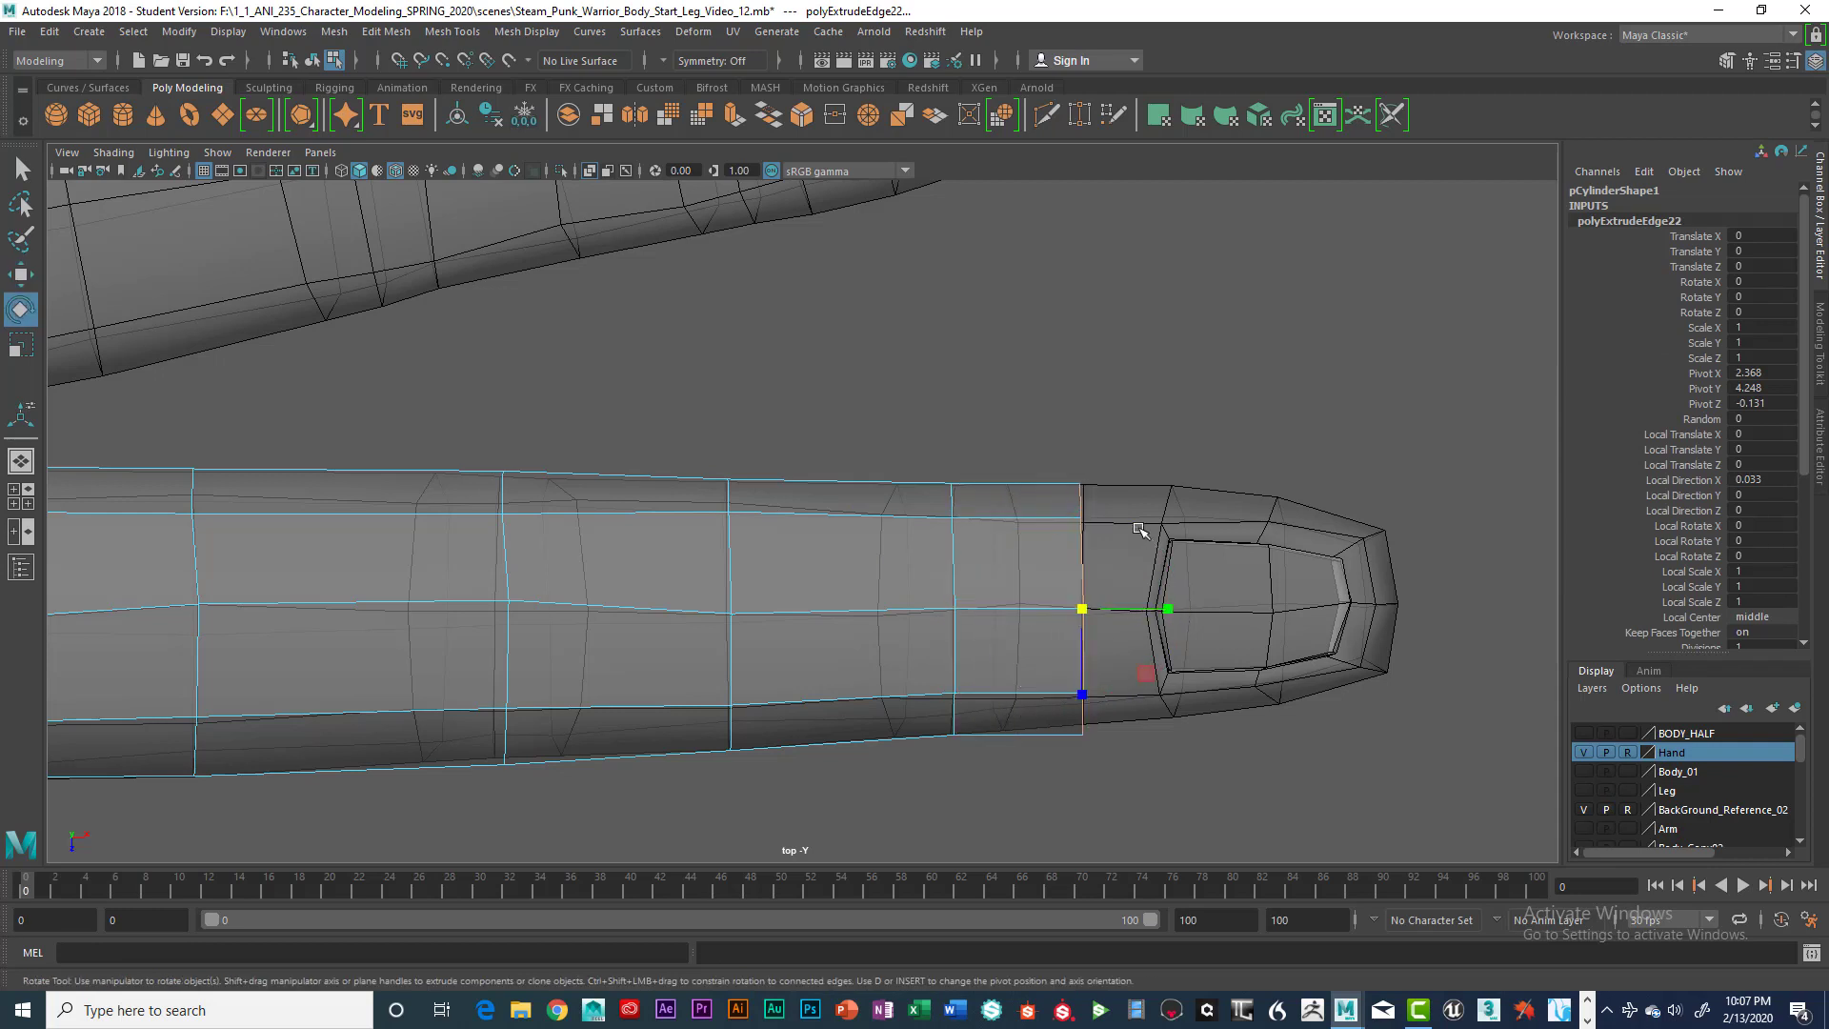
drag(1083, 609, 1090, 609)
key(w)
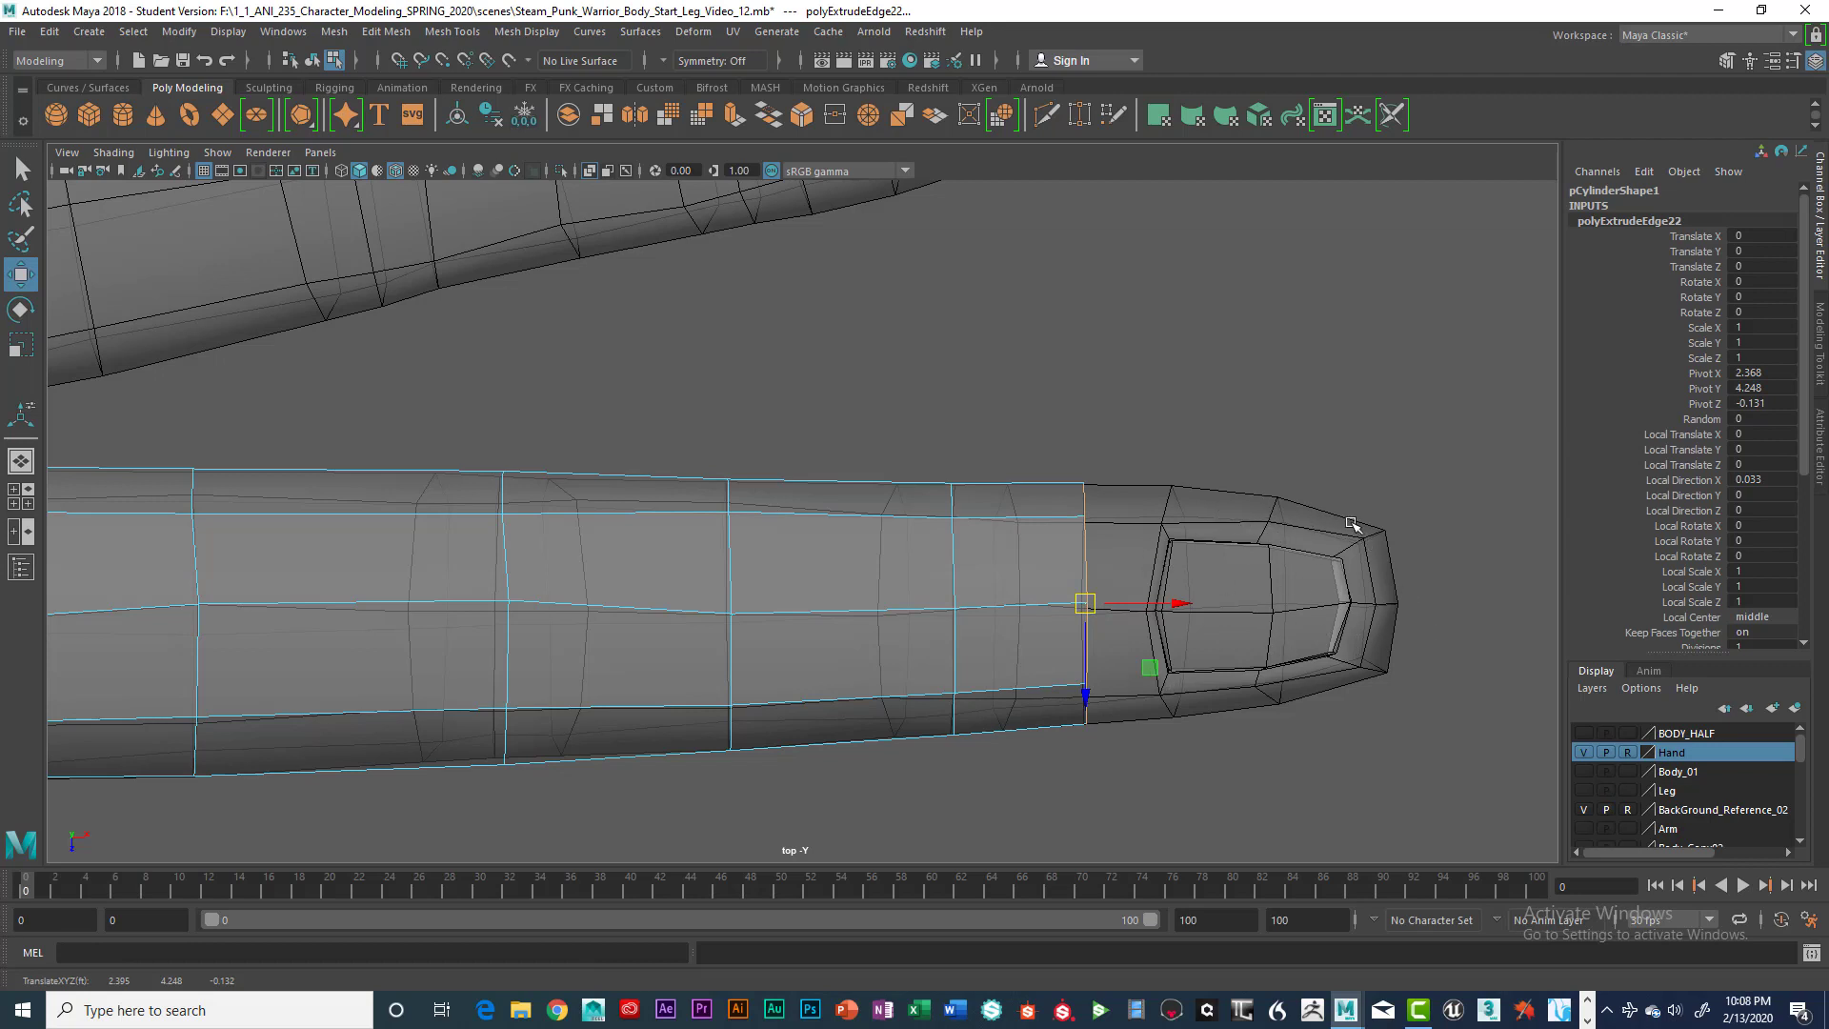
Extrude the fingertip-side border loop to about X 2.408 and again to about X 2.432, scaled to the finger's outline at Z -0.133
key(ctrl+e)
key(w)
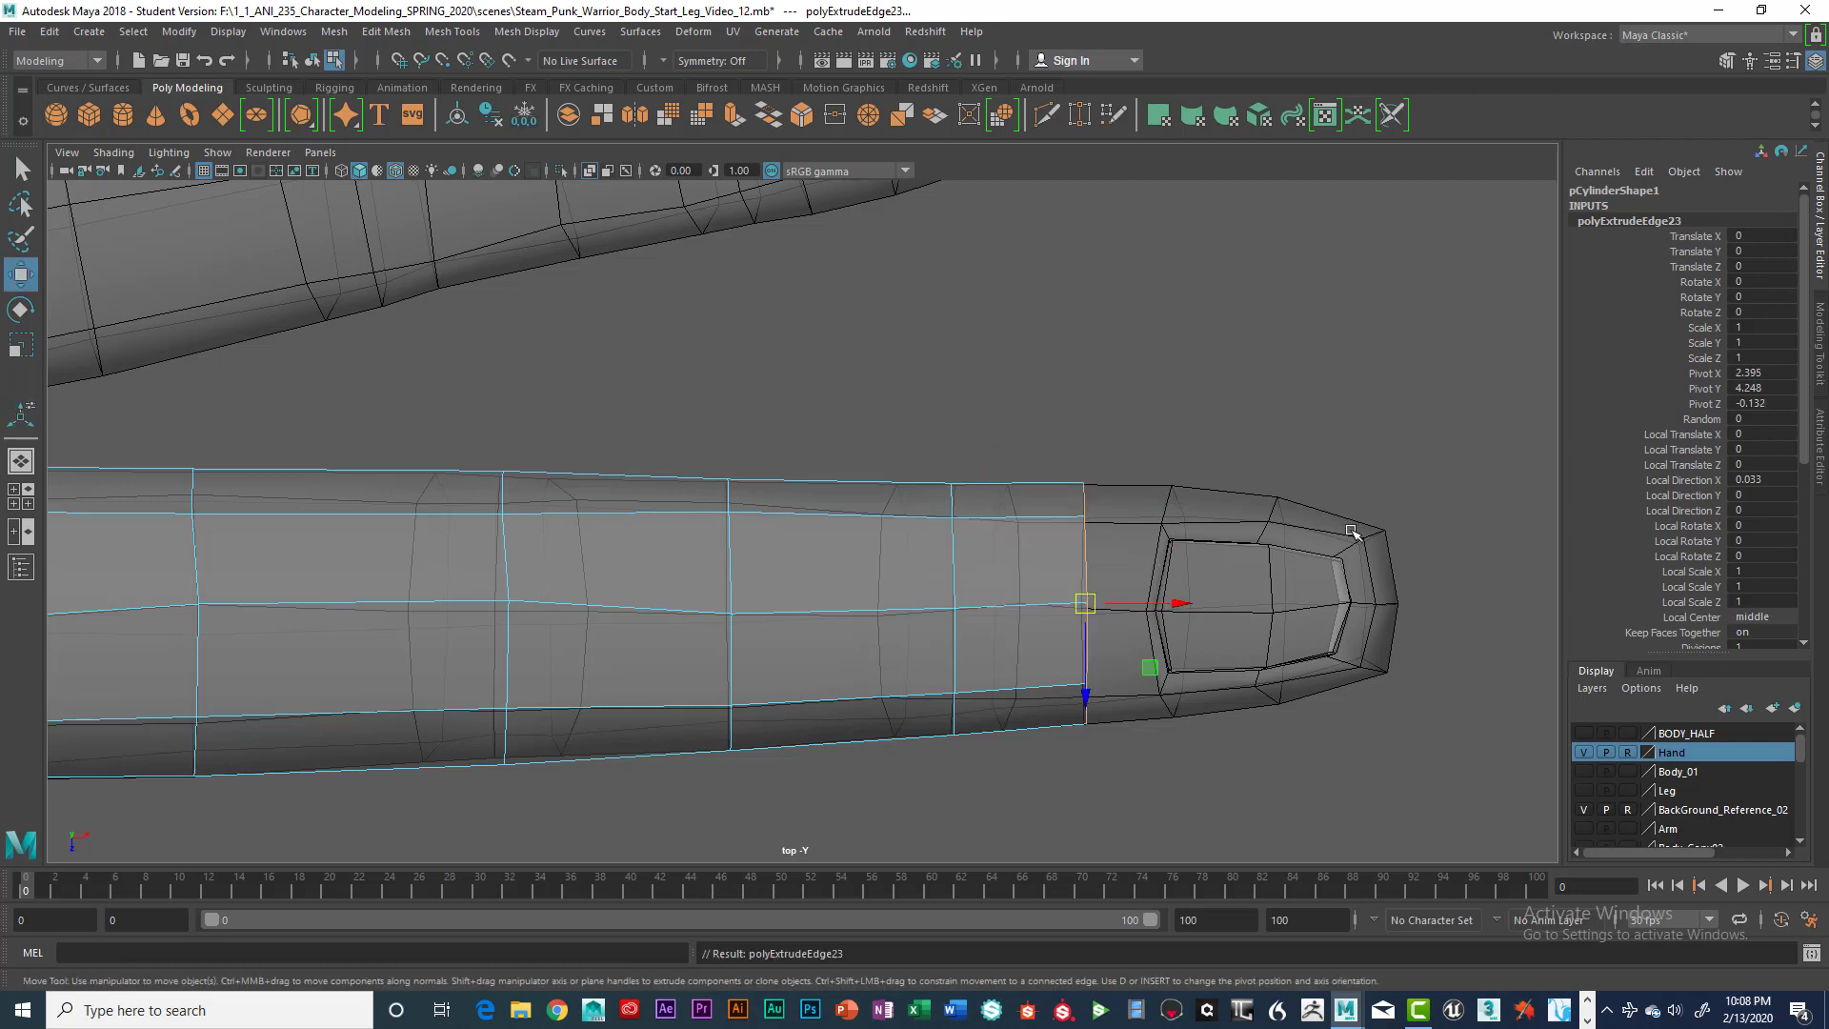
drag(1183, 602, 1252, 599)
key(r)
key(w)
drag(1272, 668, 1272, 666)
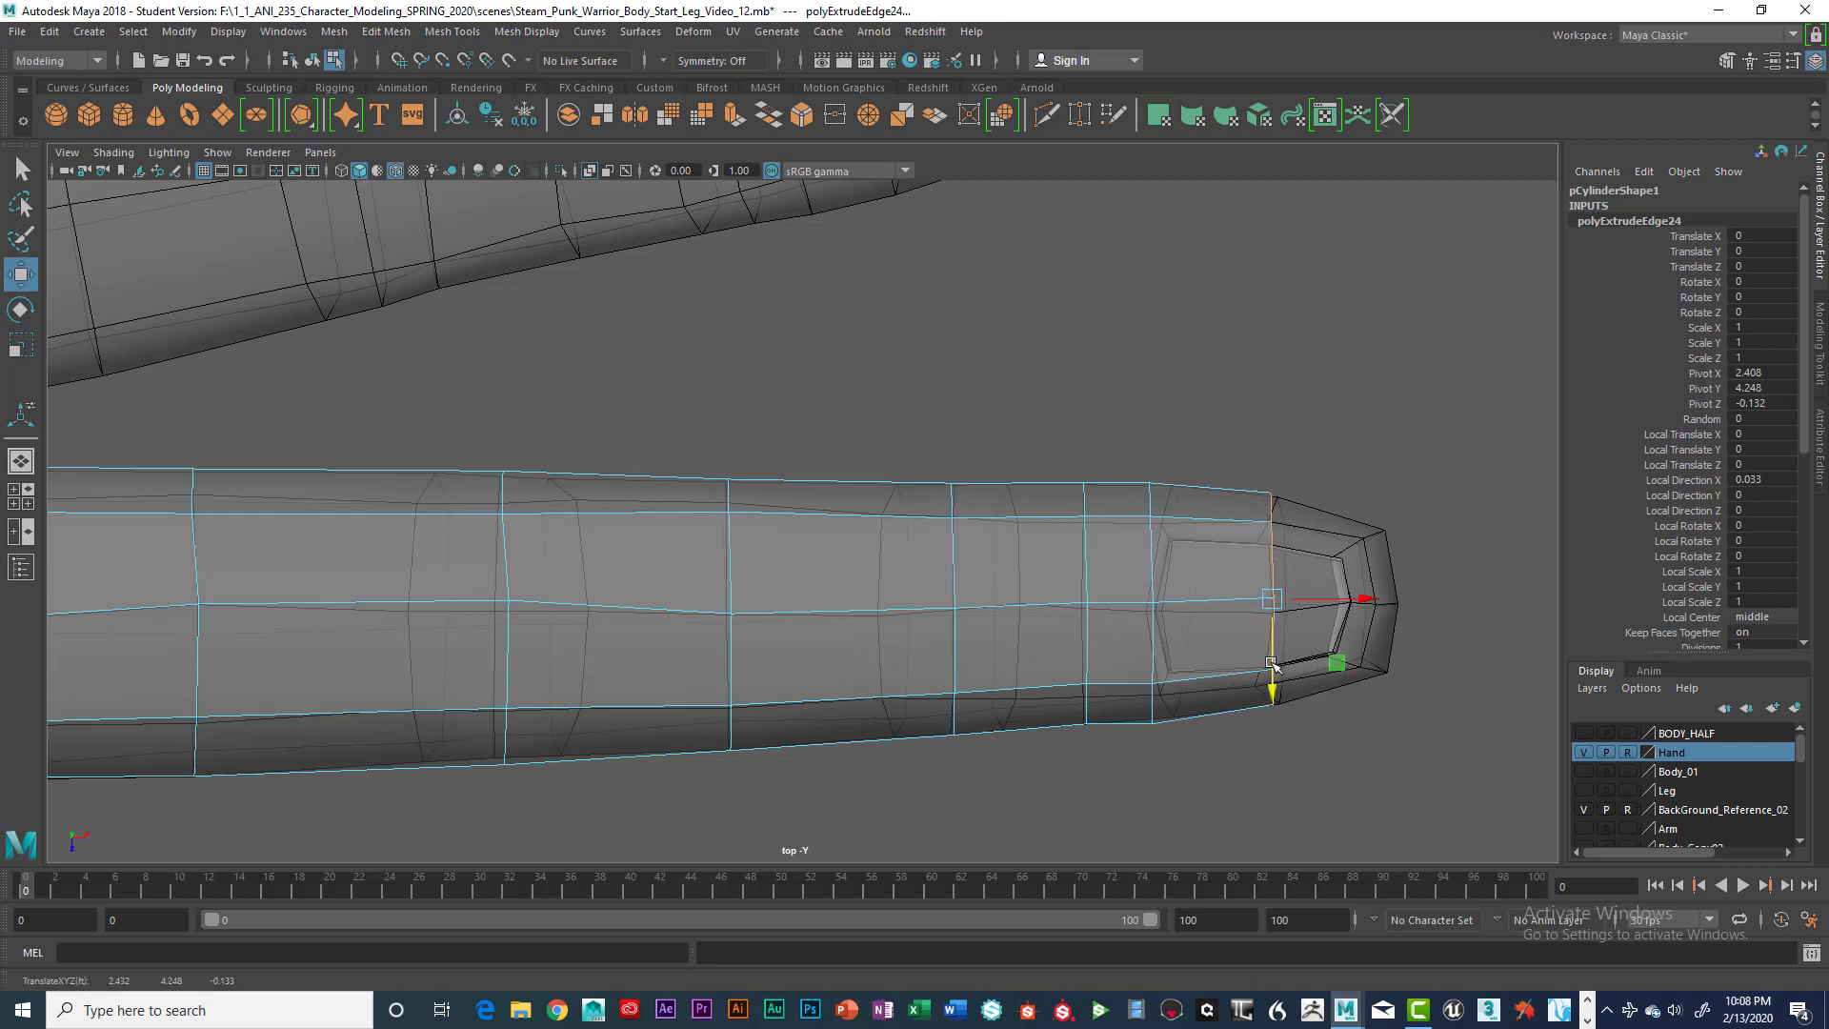
Extrude the border loop once more toward the fingertip and scale it down to about 0.765
key(ctrl+e)
key(w)
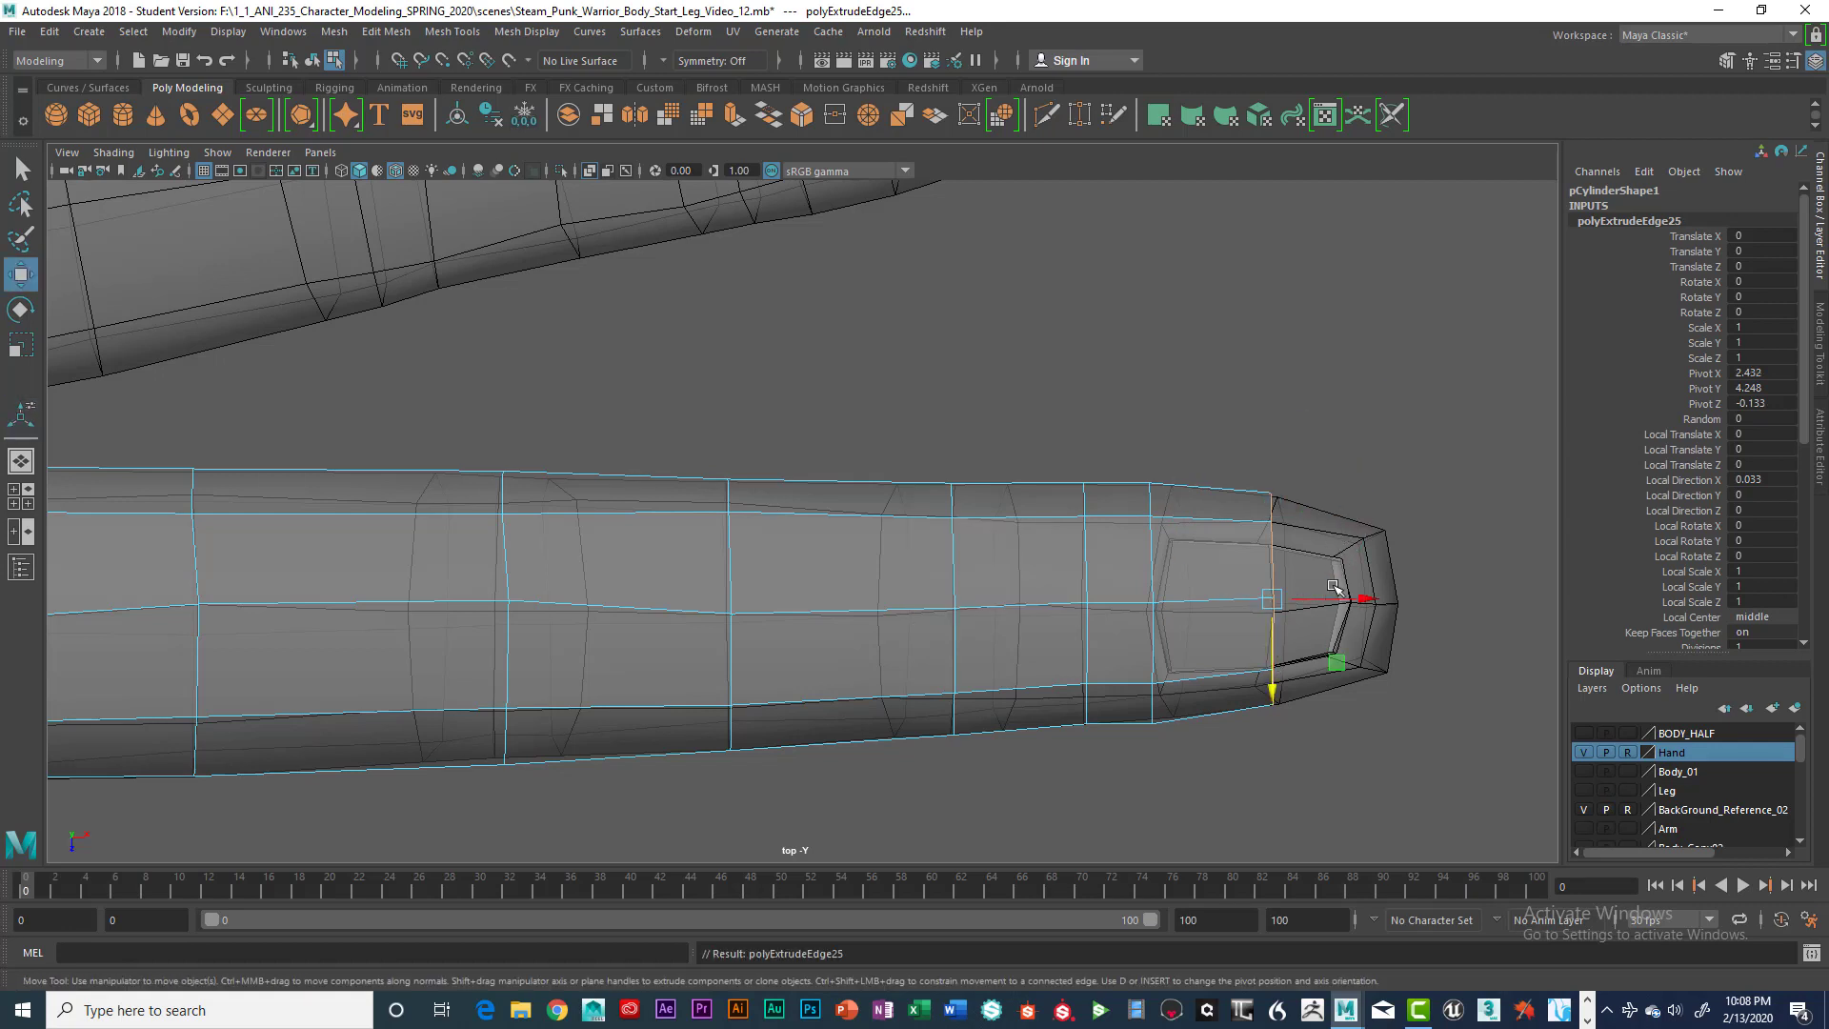
mouse_move(1362, 600)
mouse_down()
mouse_move(1464, 605)
mouse_move(1331, 594)
mouse_up()
key(r)
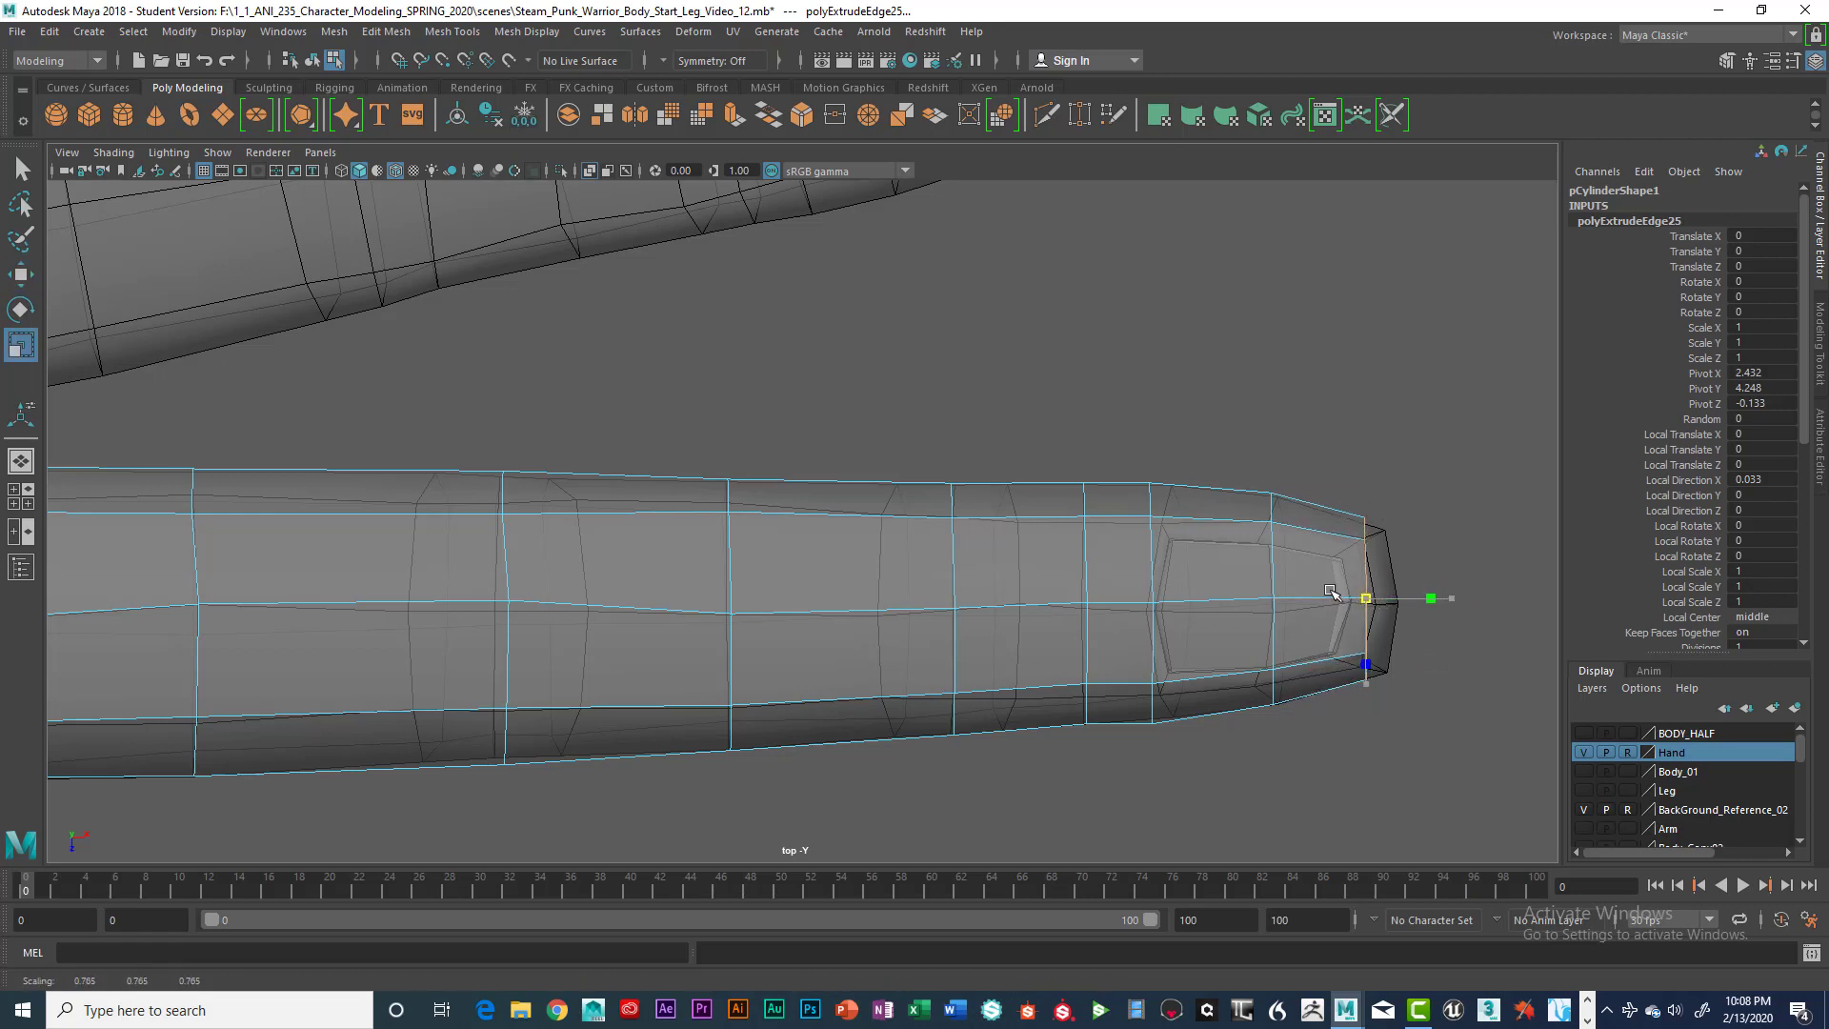
Move the new border's upper corner vertex in the top view onto the fingertip's corner, at about X 2.457, Z -0.146
right_drag(1341, 499, 1245, 461)
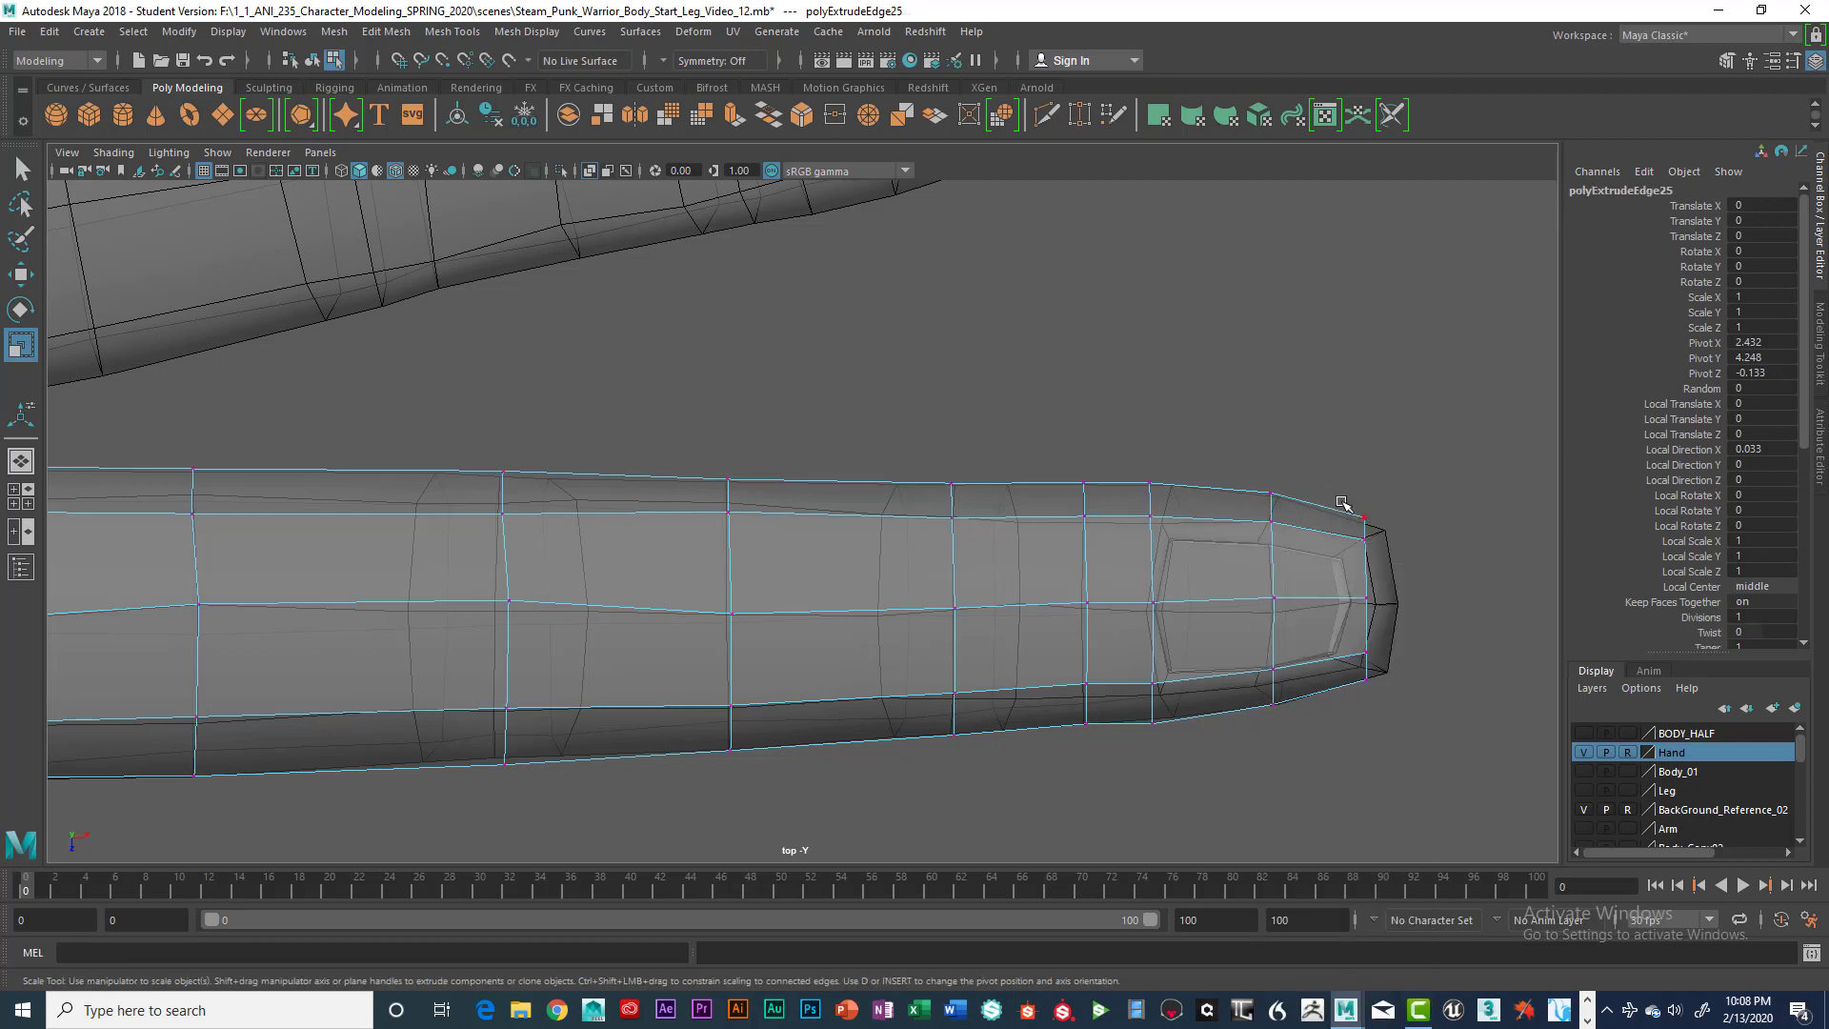
drag(1342, 502, 1383, 554)
click(1365, 516)
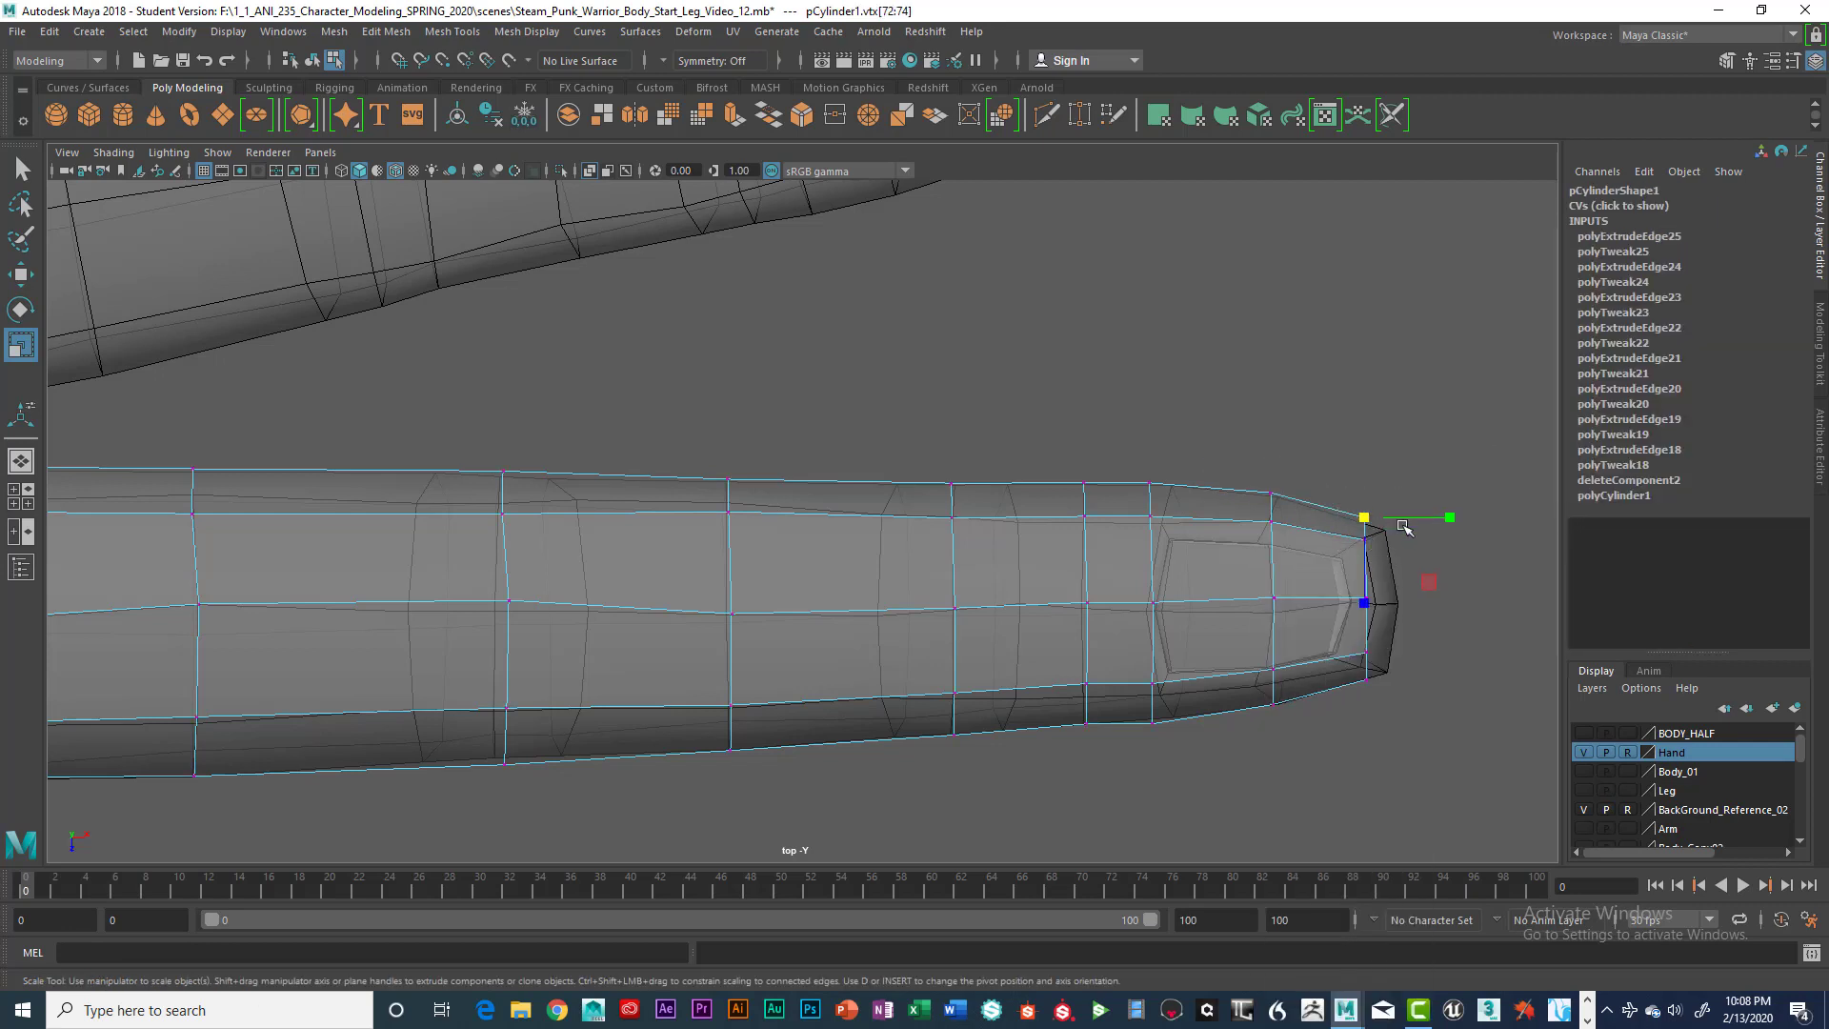
click(1416, 479)
click(1364, 516)
key(w)
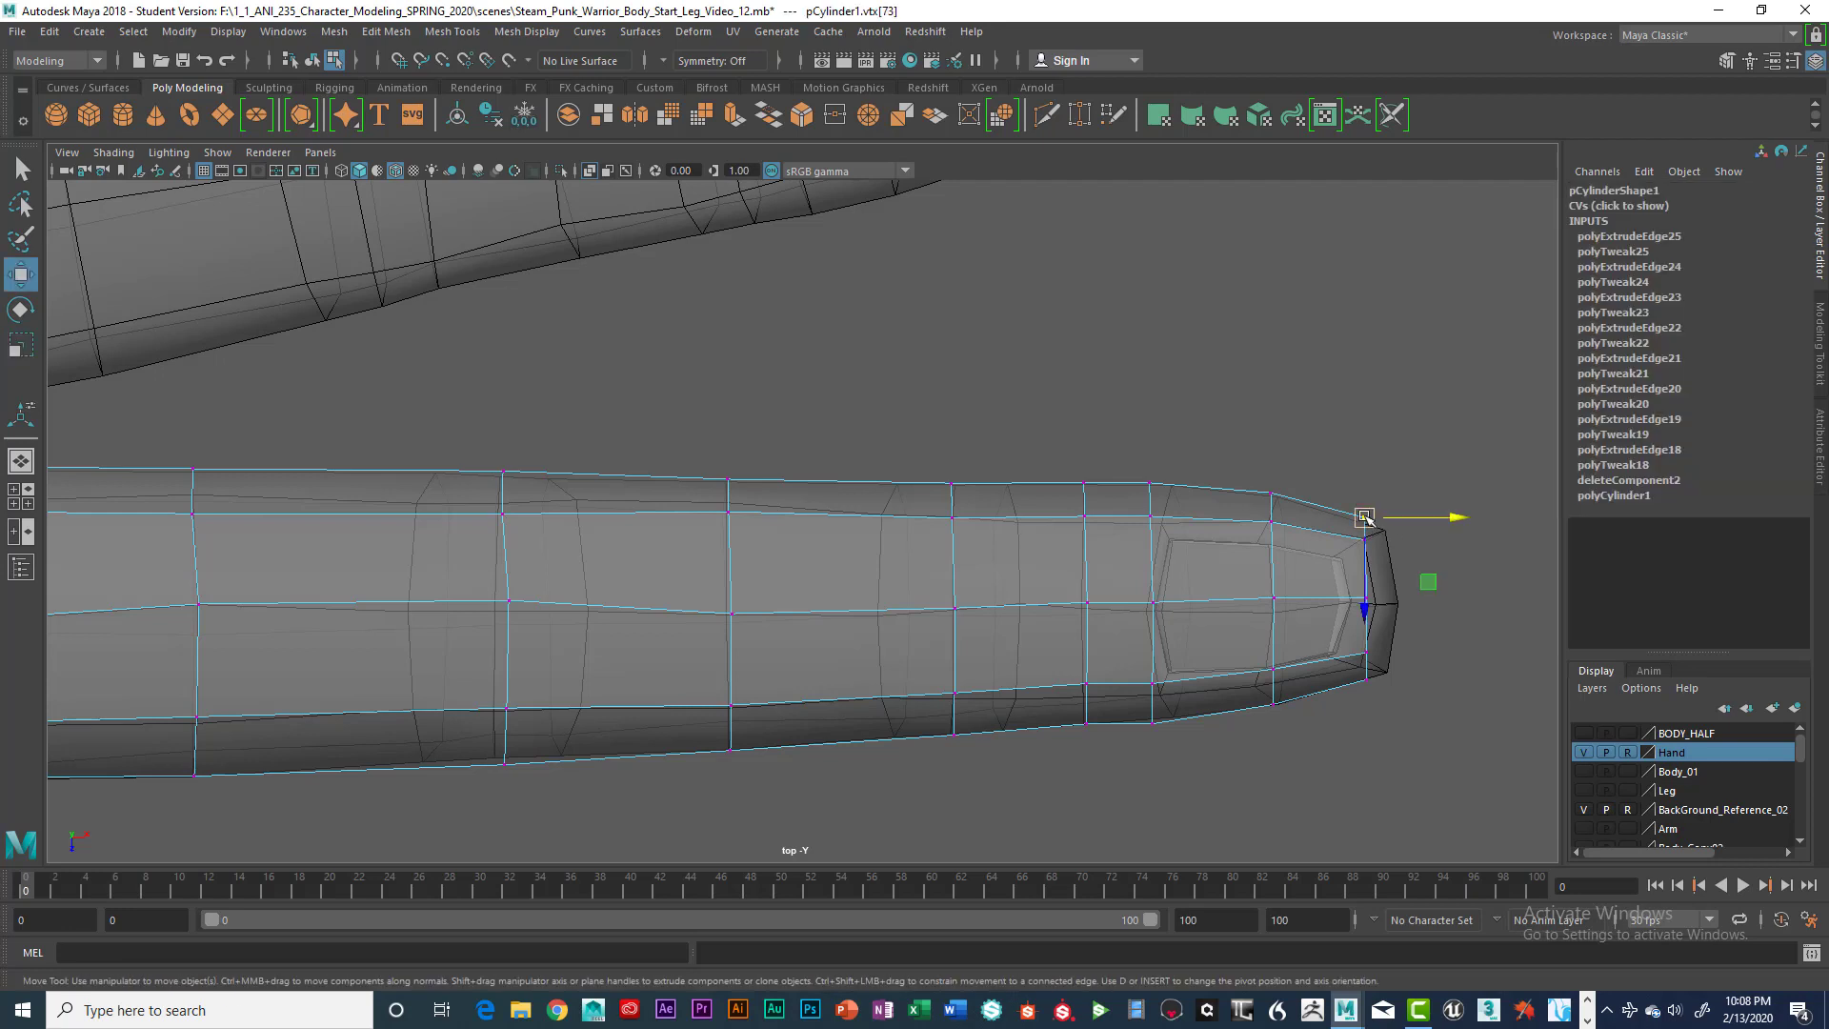
drag(1368, 515, 1390, 530)
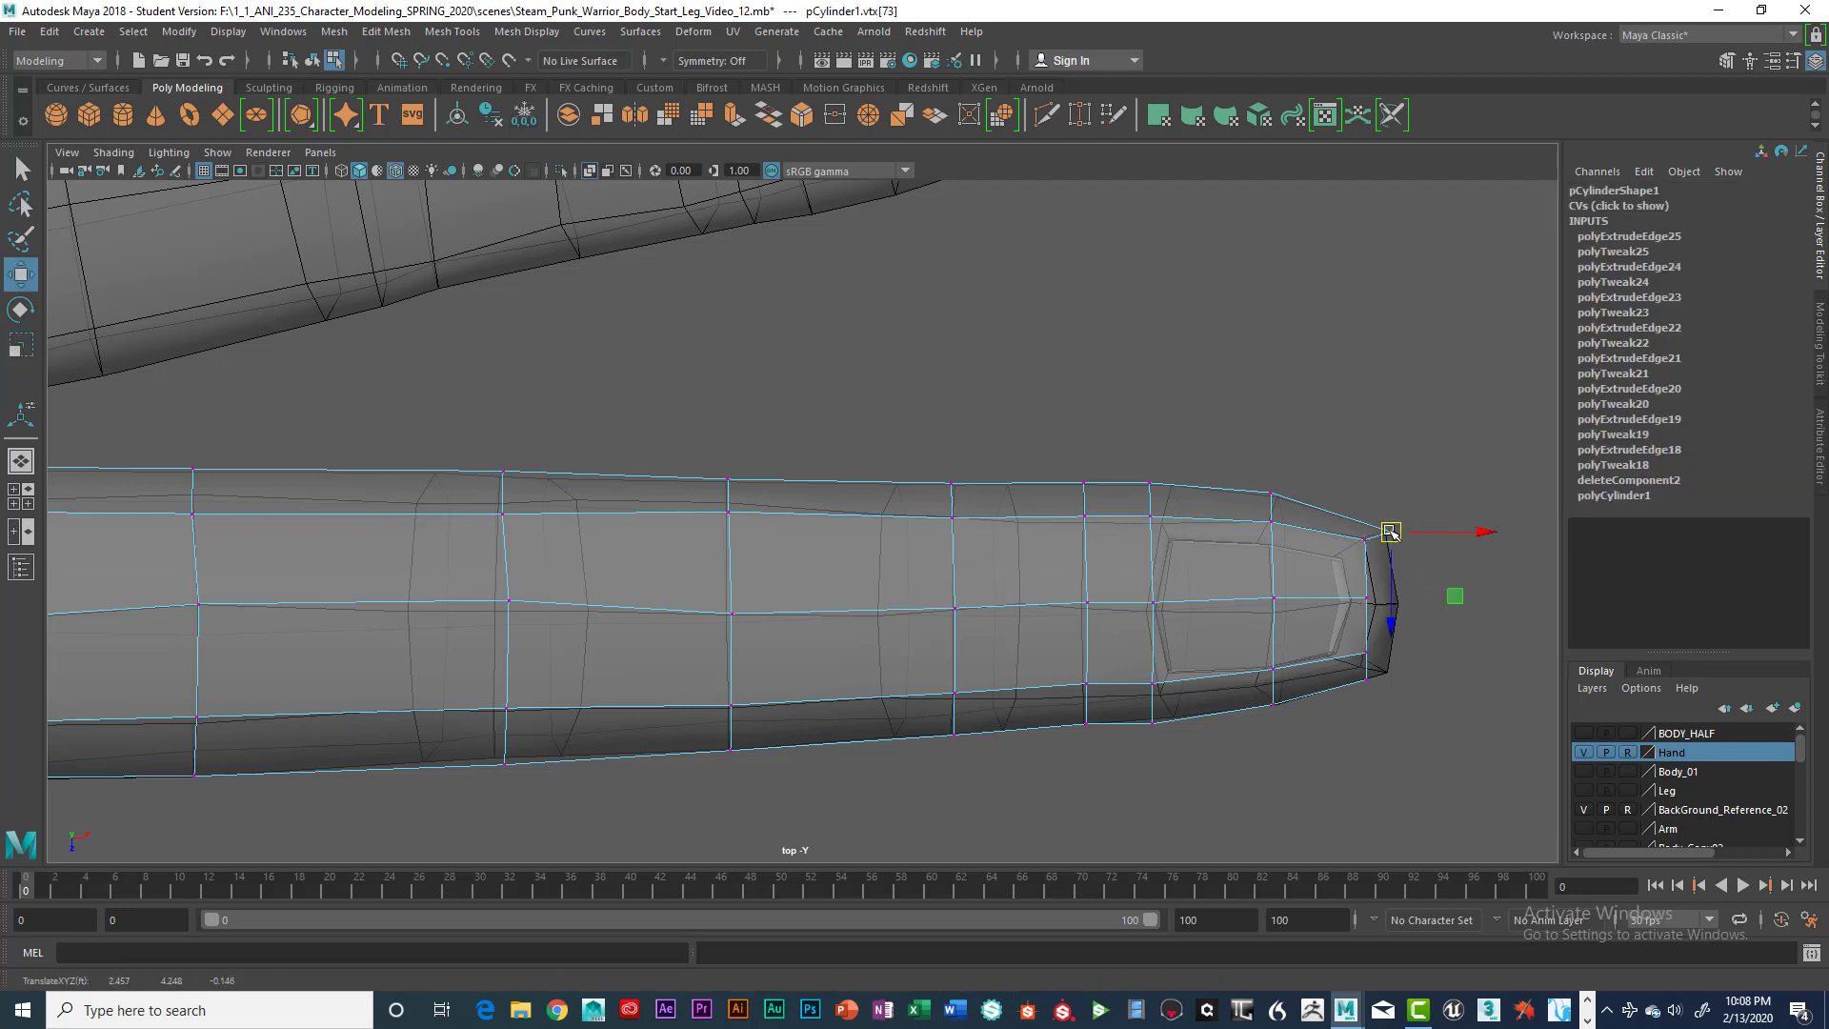
Move the border's lower corner vertex to about Z -0.118 at the fingertip's corner and shift the middle vertices toward the tip
click(1366, 678)
drag(1367, 678, 1388, 673)
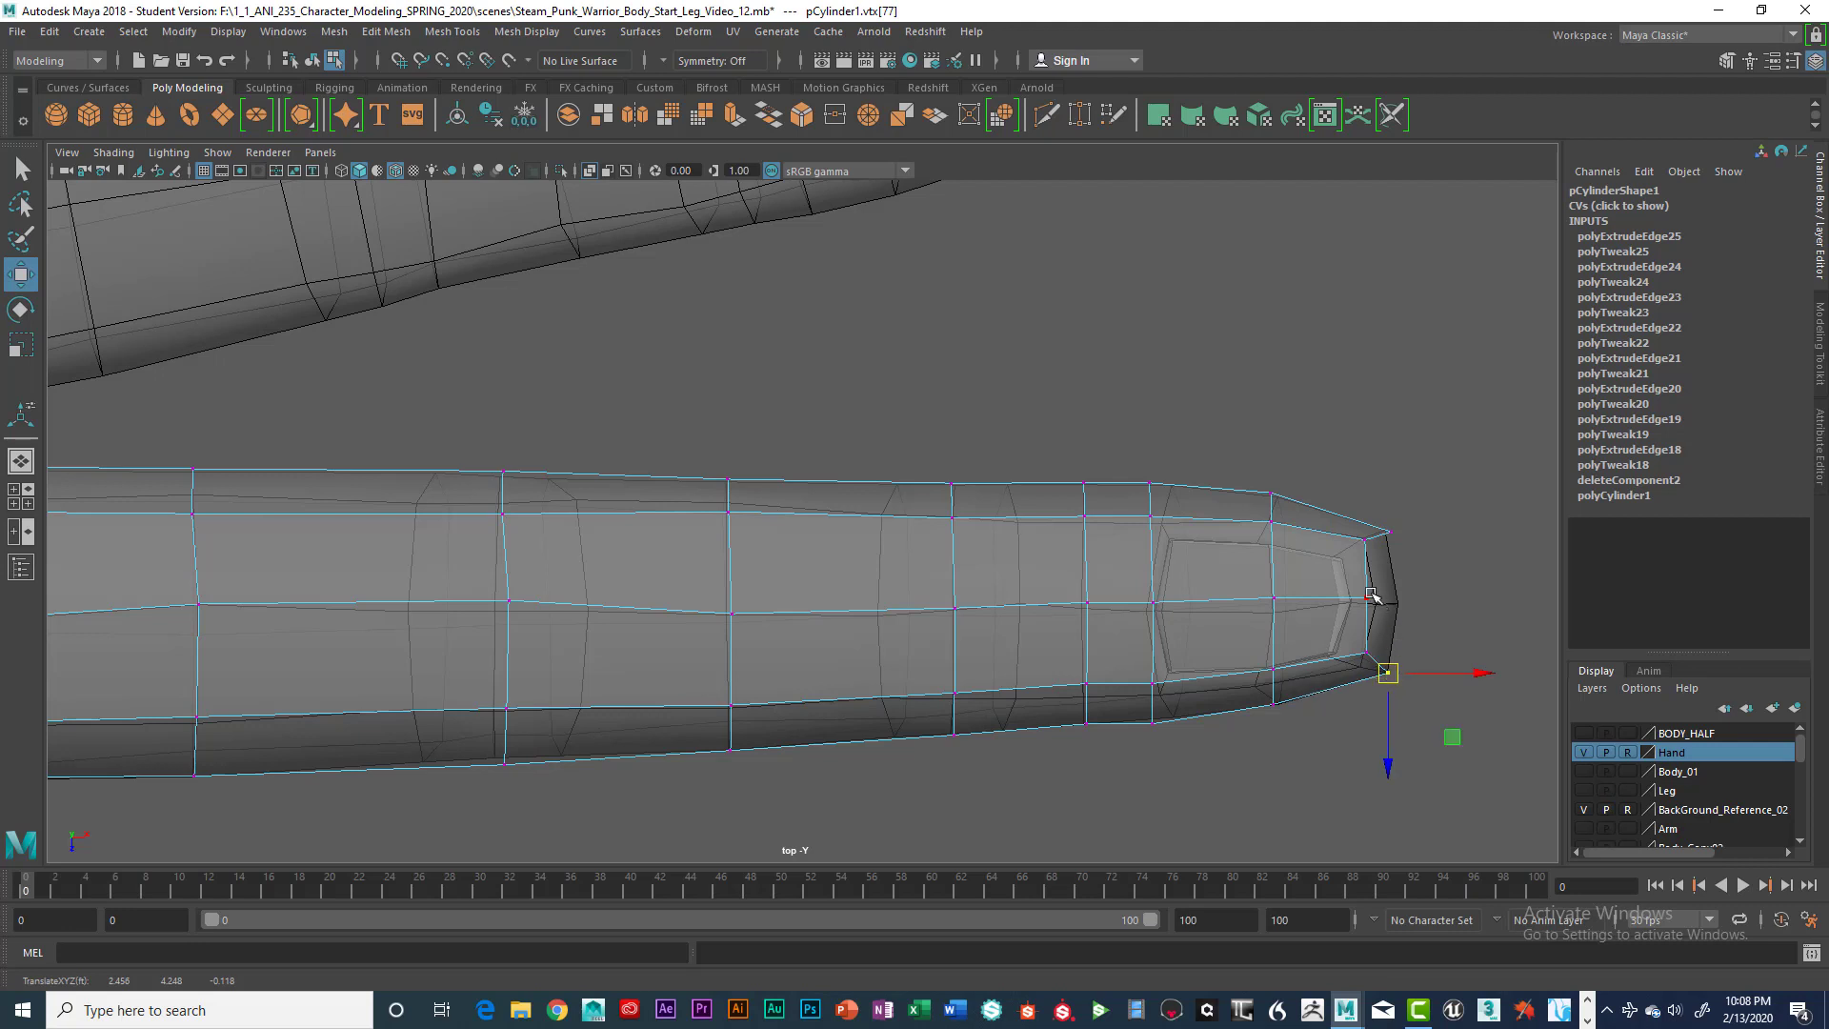
click(1367, 598)
drag(1372, 599, 1385, 602)
Examine the covering's fit around the finger and its open tip in the perspective view
key(space)
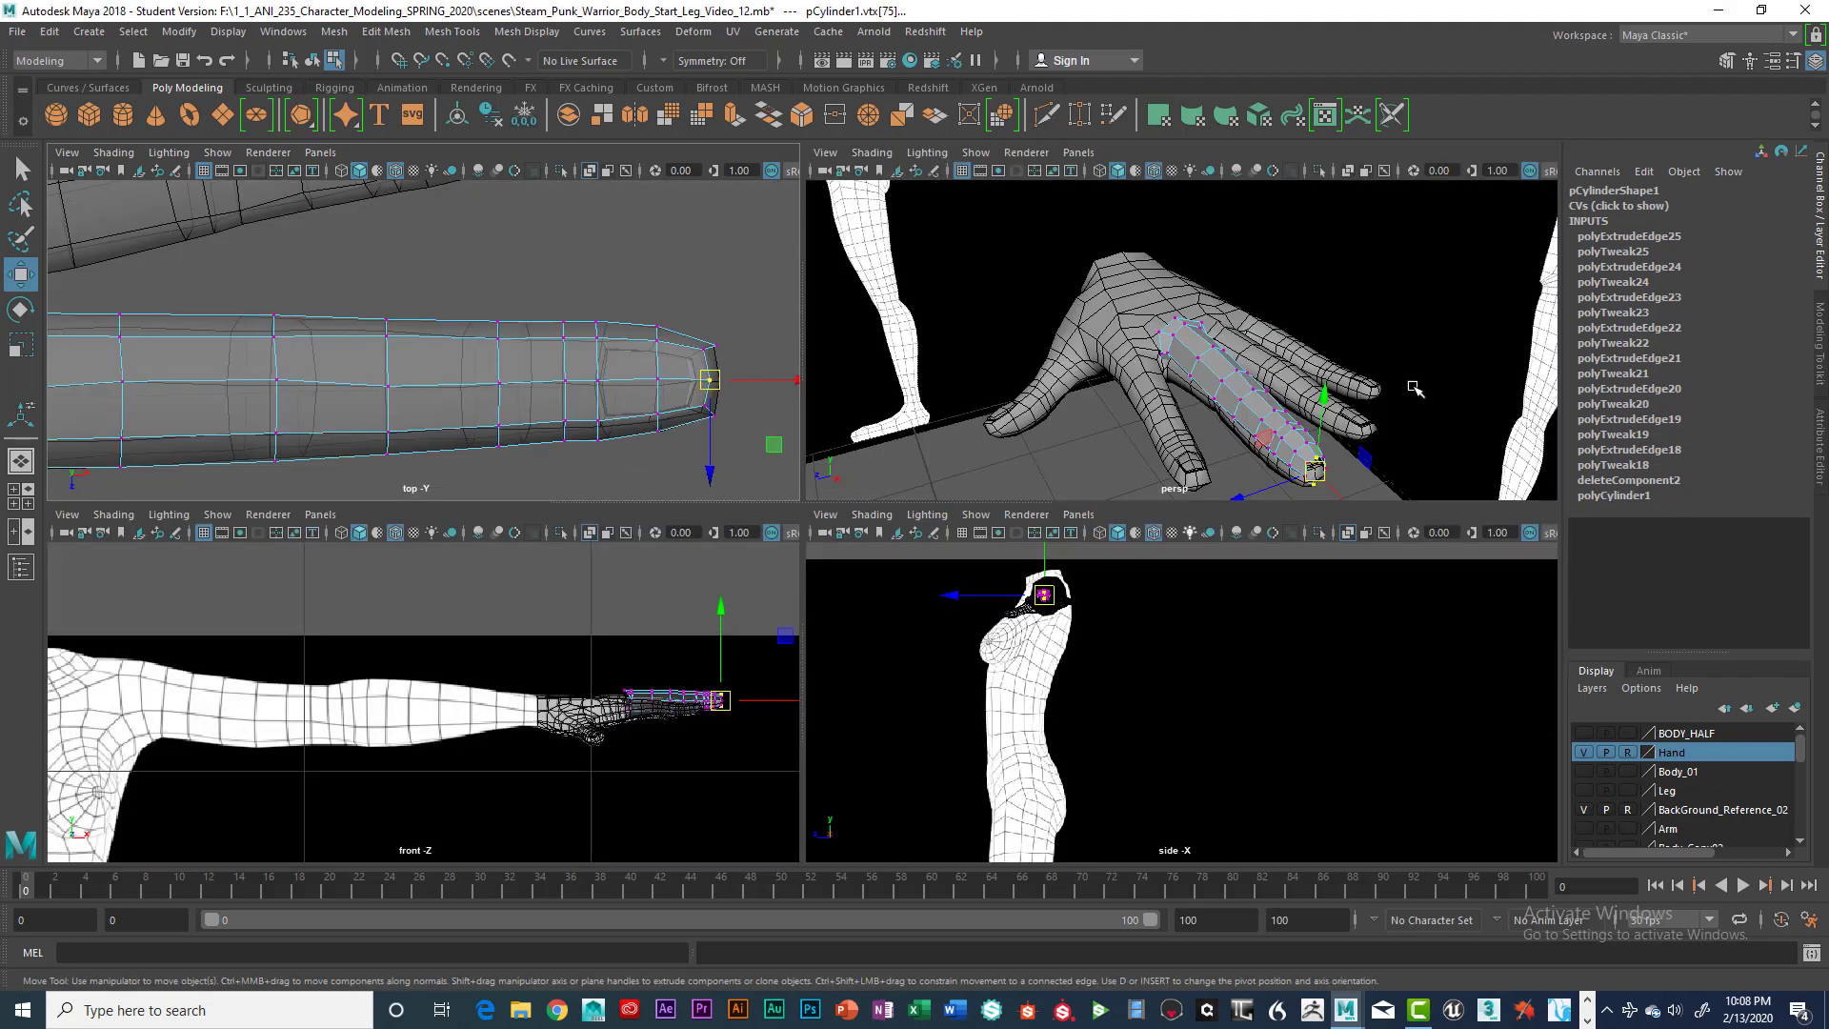
key(space)
alt+drag(1204, 527, 1169, 568)
scroll(1198, 569, up, 3)
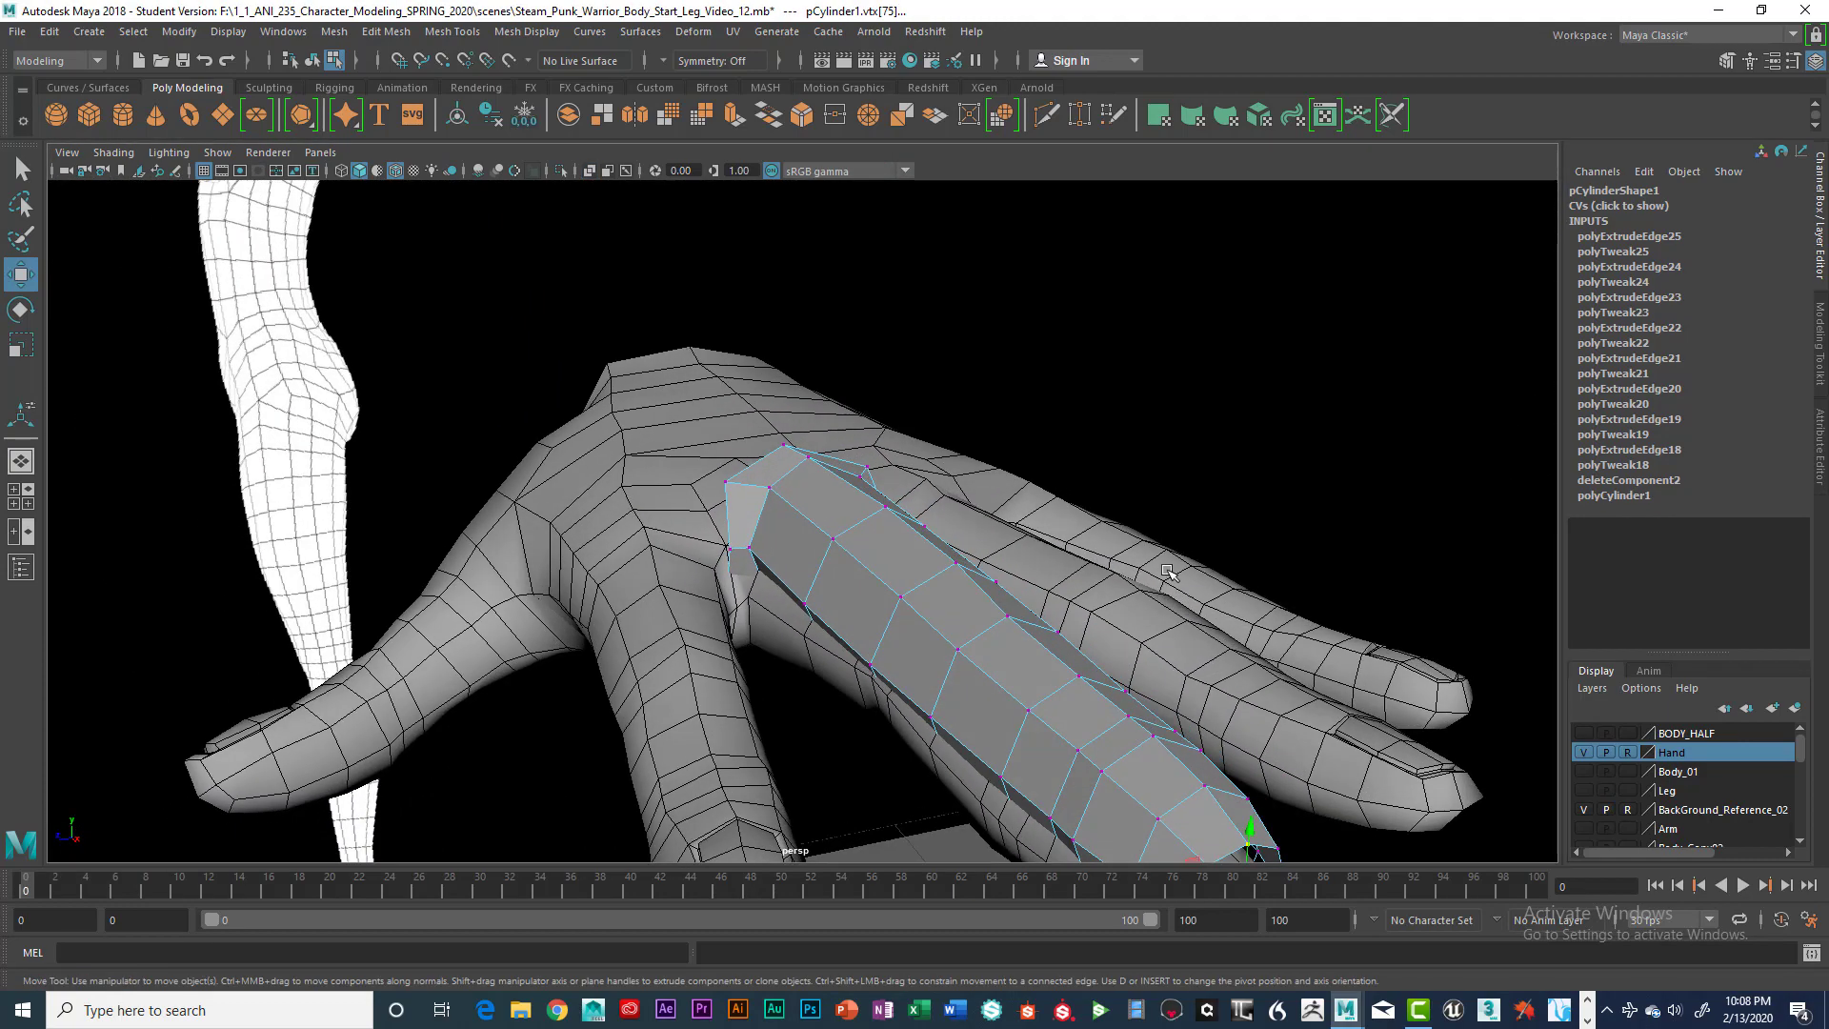
scroll(1163, 566, down, 2)
scroll(1166, 568, down, 3)
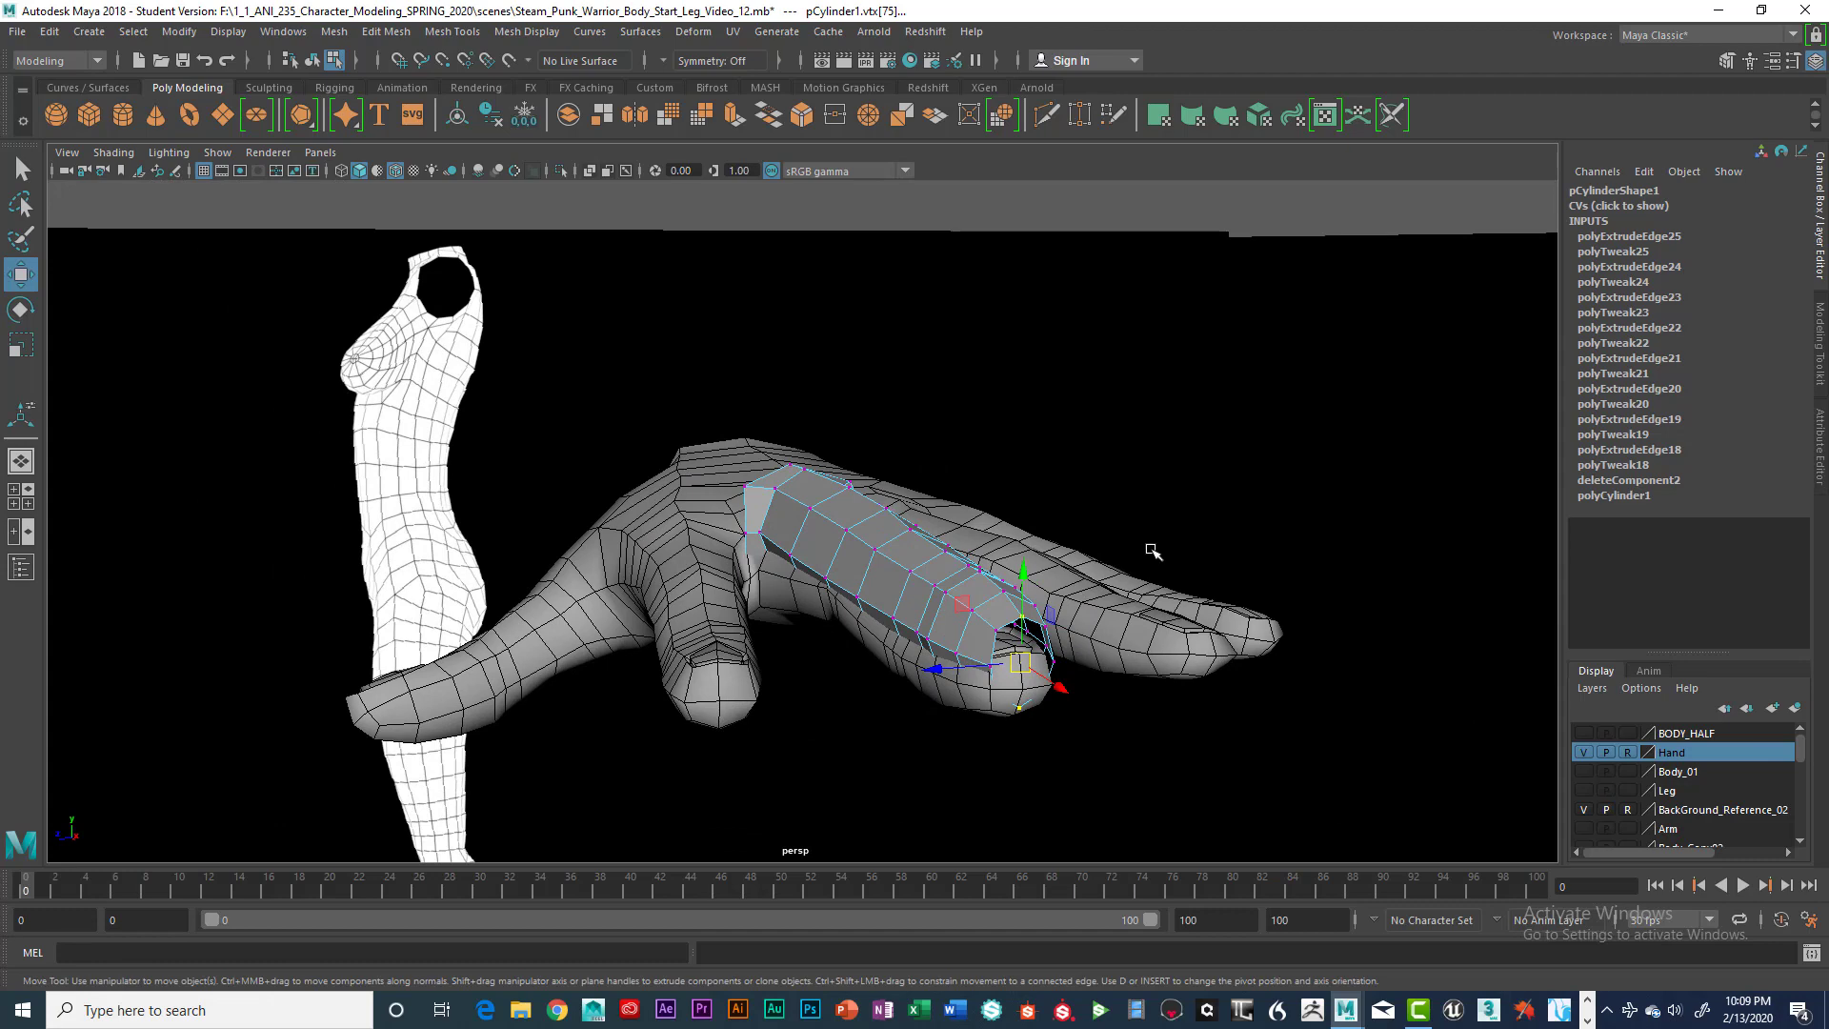
scroll(1153, 548, up, 3)
alt+drag(1150, 551, 1043, 538)
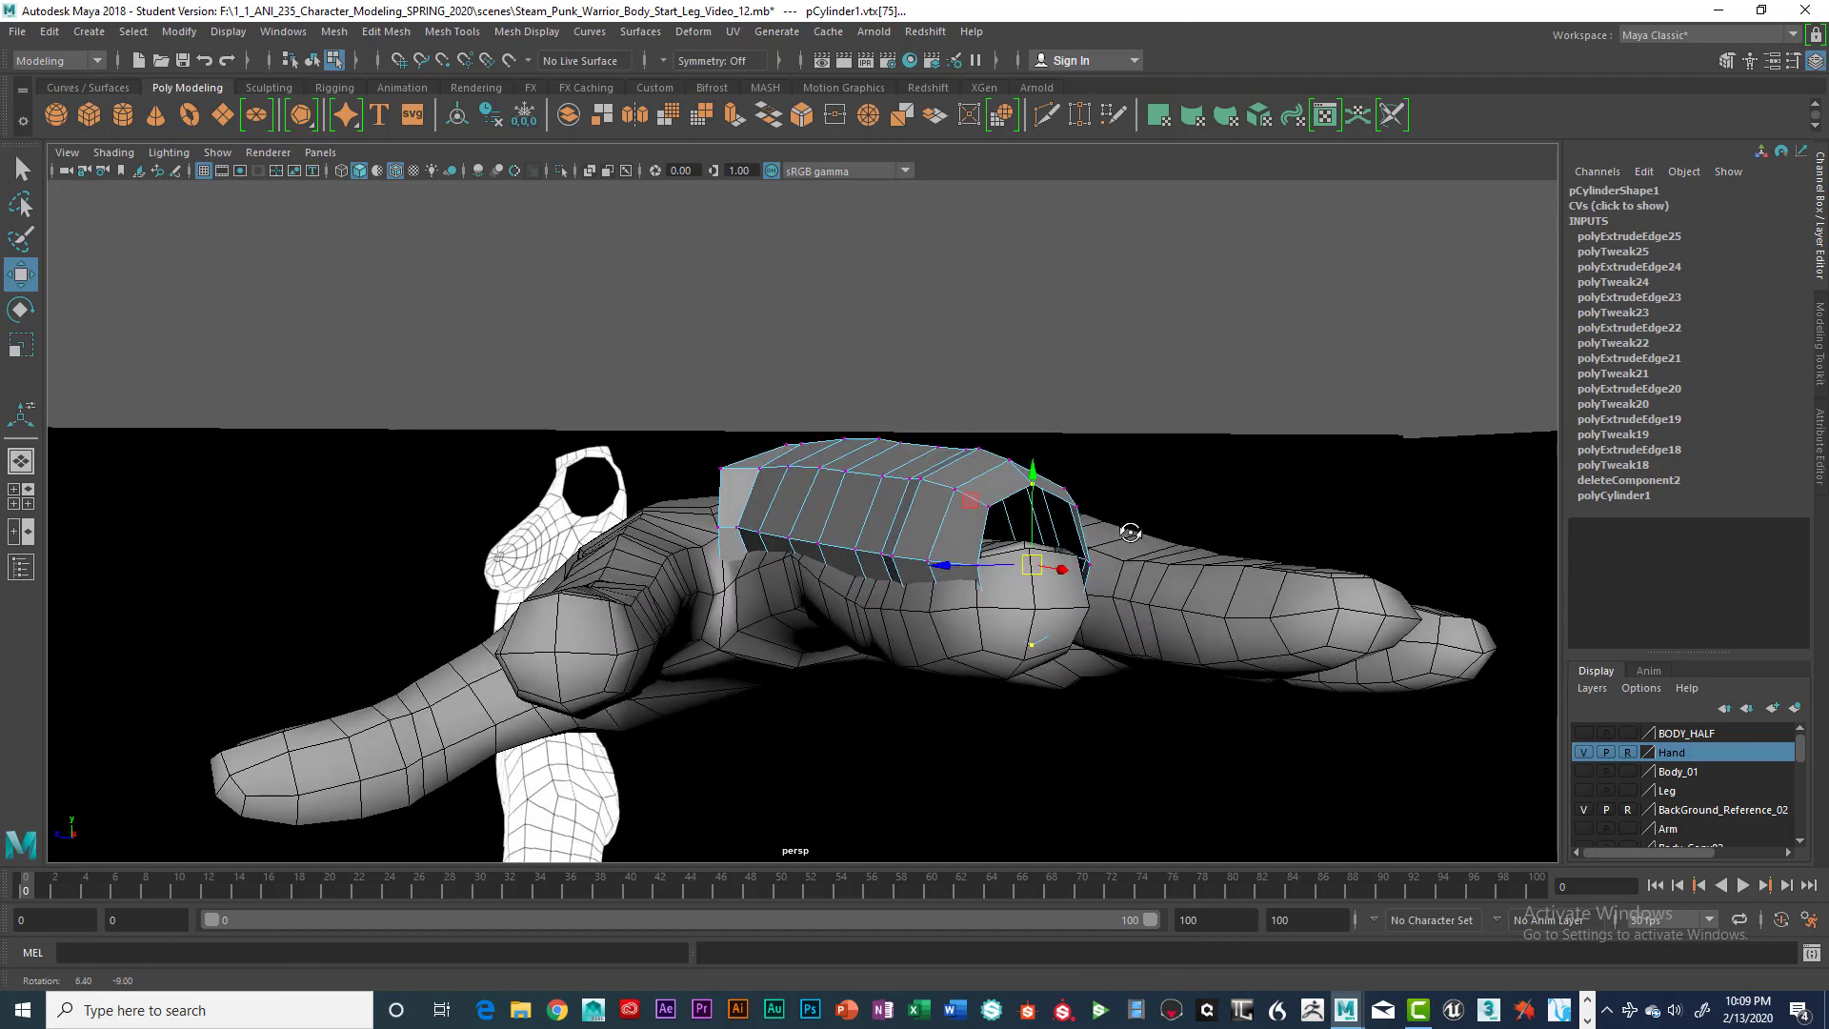
Hide the Hand layer and return the finger covering to object mode
click(1583, 752)
alt+drag(1486, 724, 1359, 702)
scroll(1362, 713, up, 5)
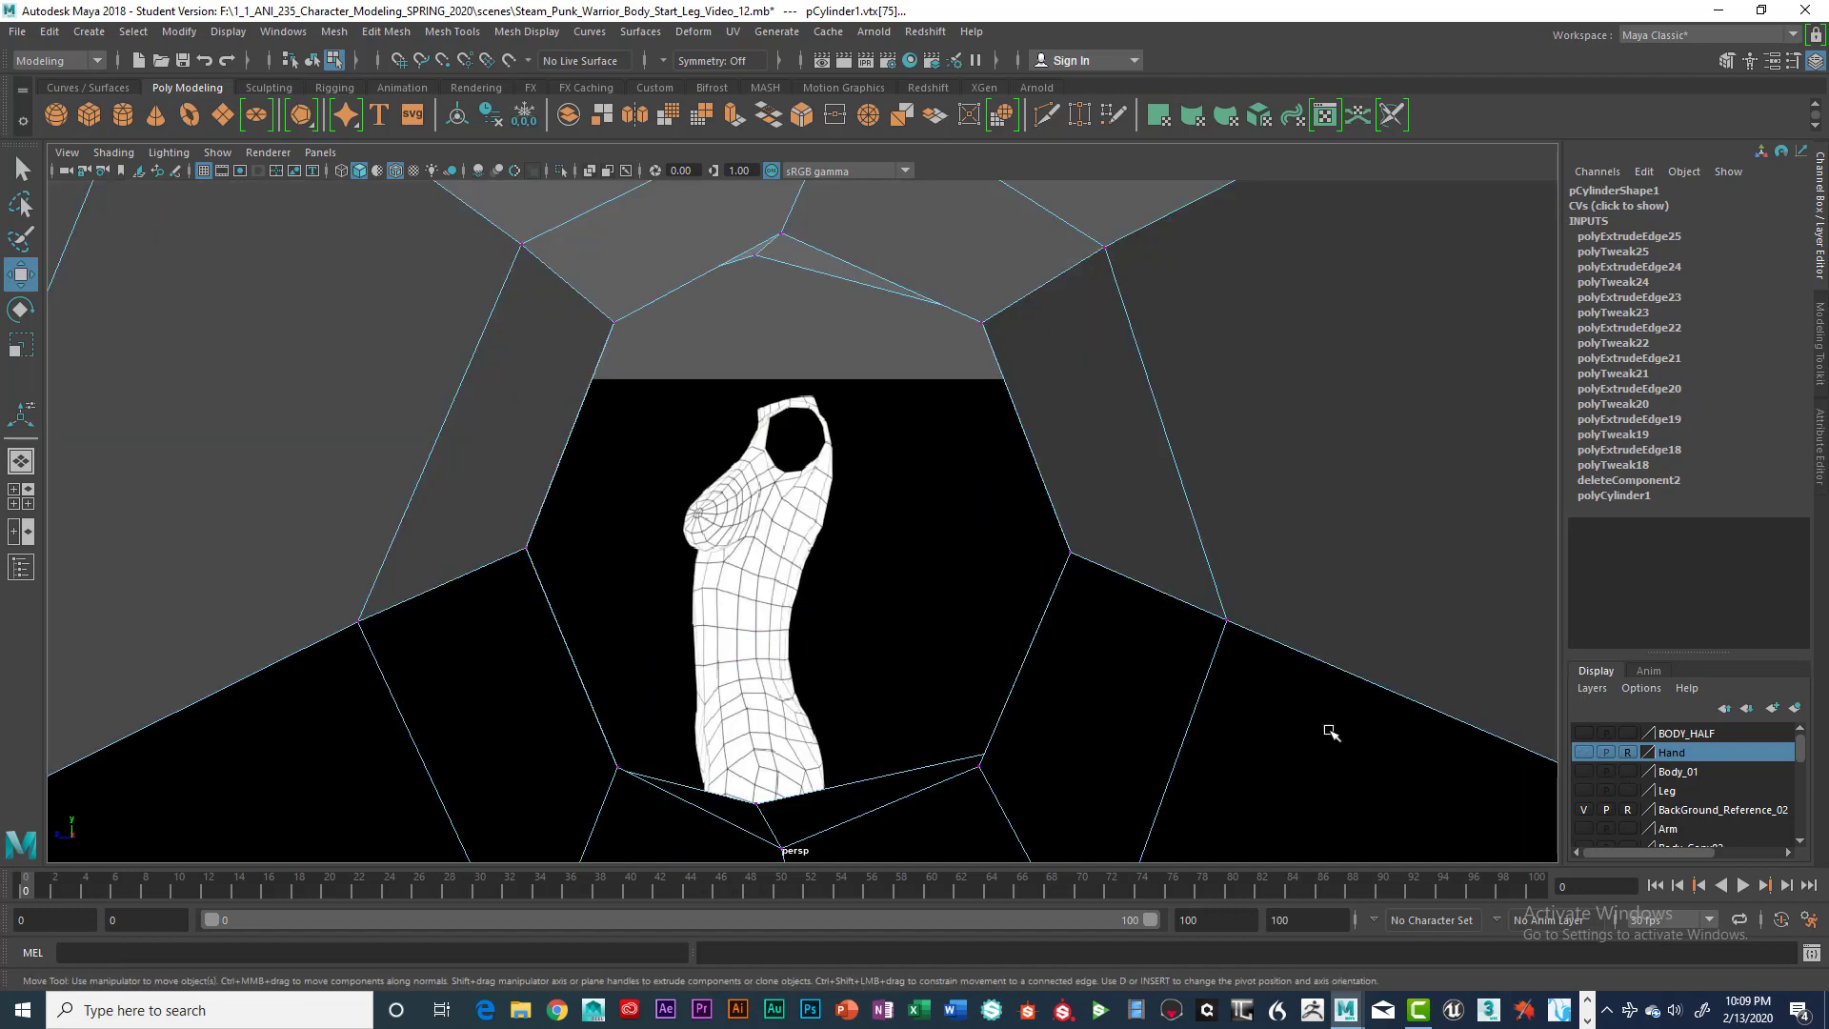
scroll(1331, 730, down, 6)
alt+drag(1318, 718, 1375, 702)
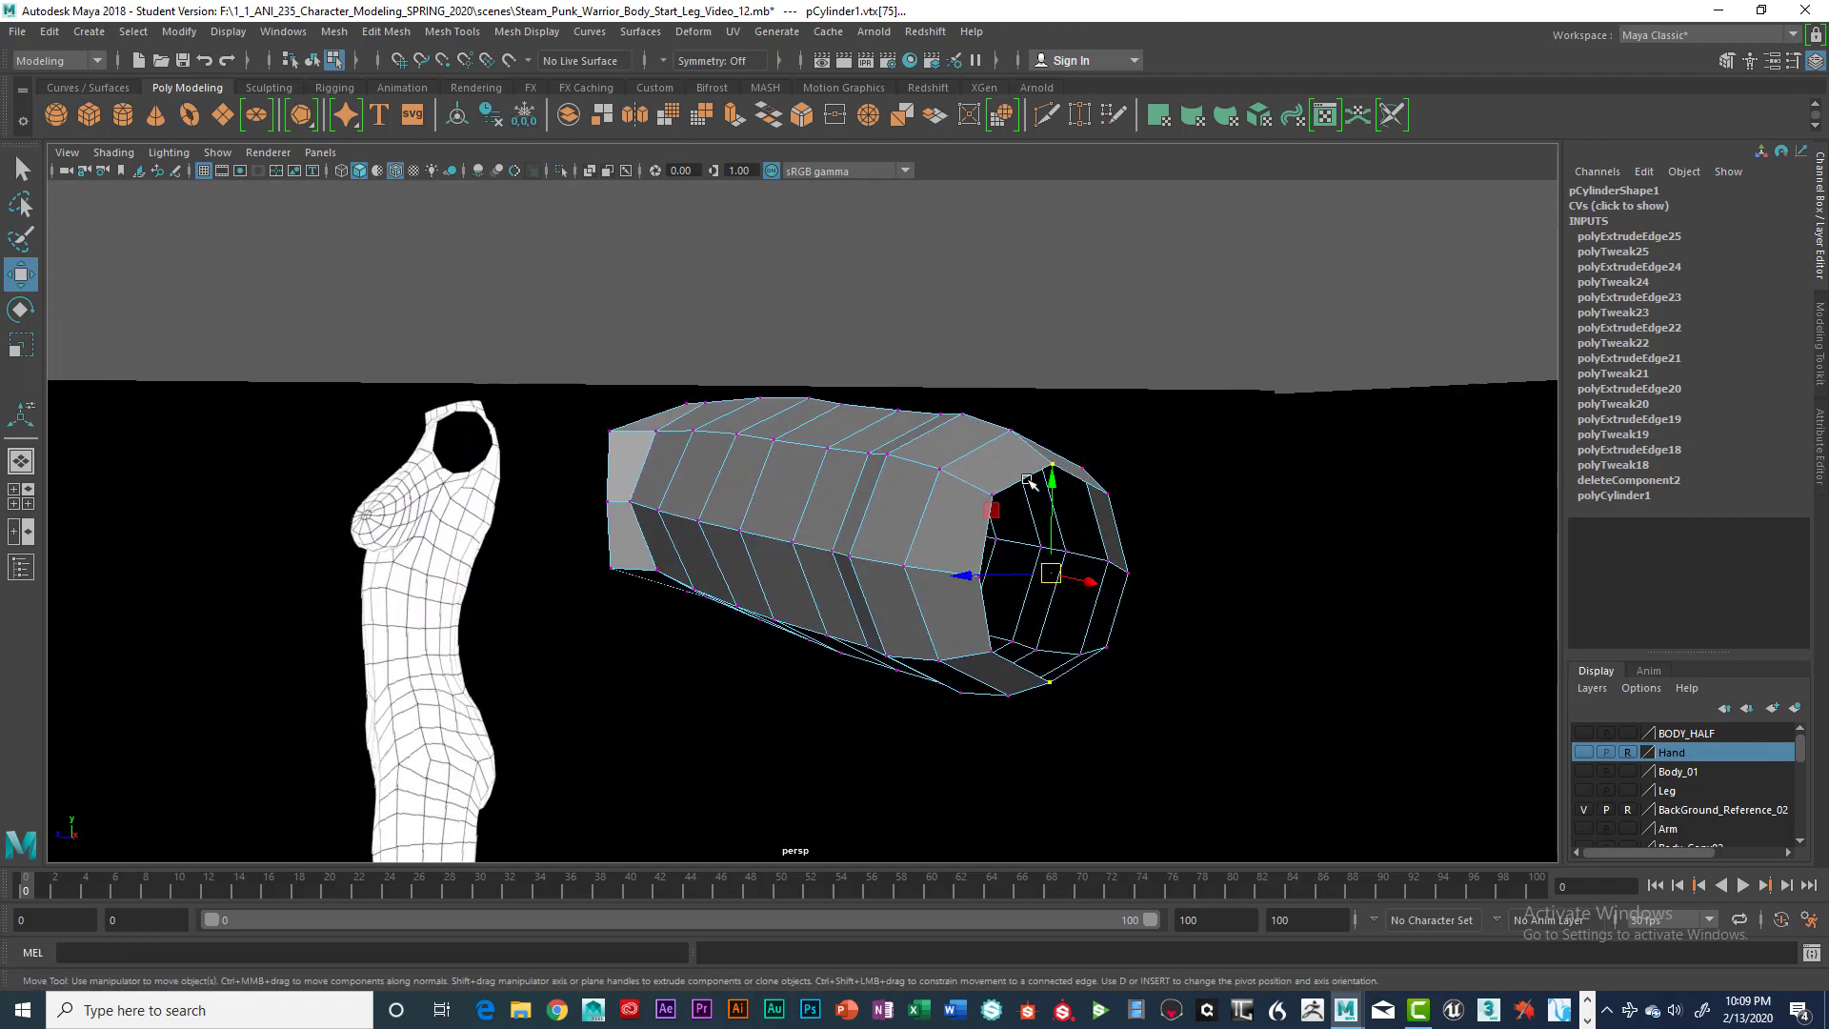
right_drag(1028, 481, 1013, 411)
alt+drag(1067, 519, 1082, 530)
right_drag(957, 444, 939, 560)
alt+drag(1023, 569, 1010, 522)
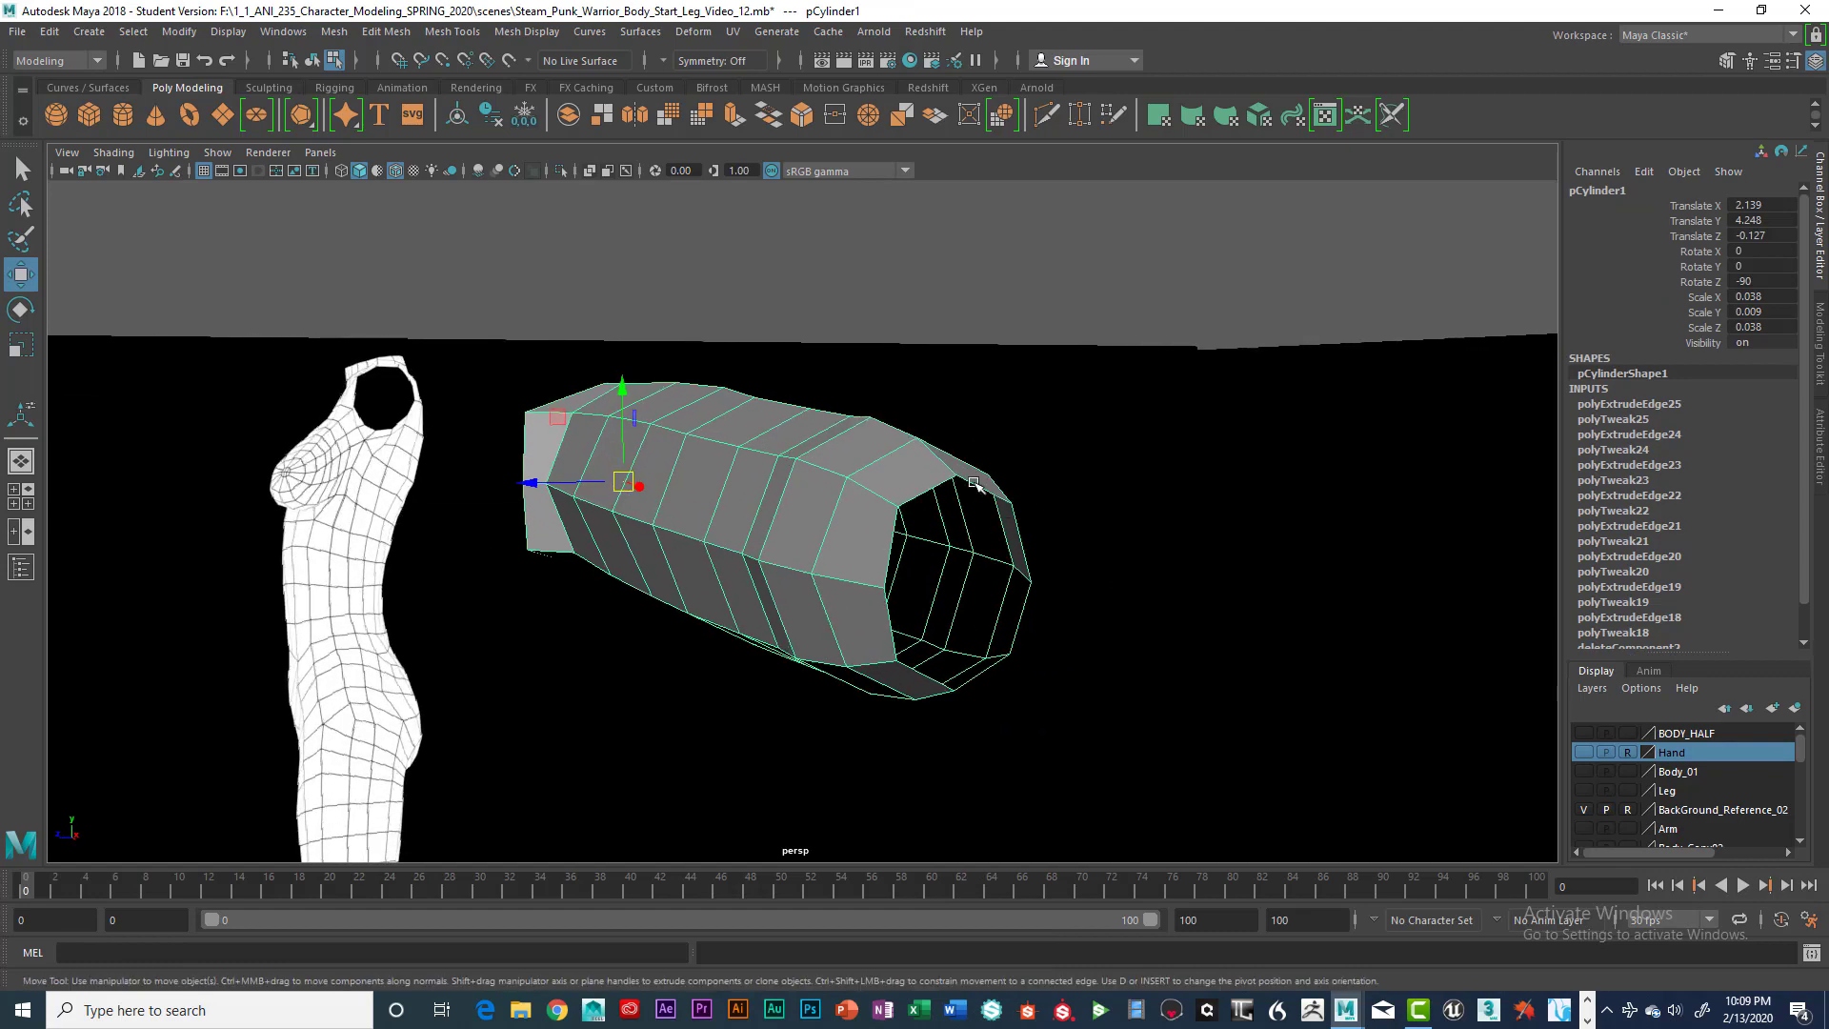
Select the two upper edges of the covering's tip opening and extrude them downward to start closing the end
right_drag(972, 461, 984, 411)
click(974, 495)
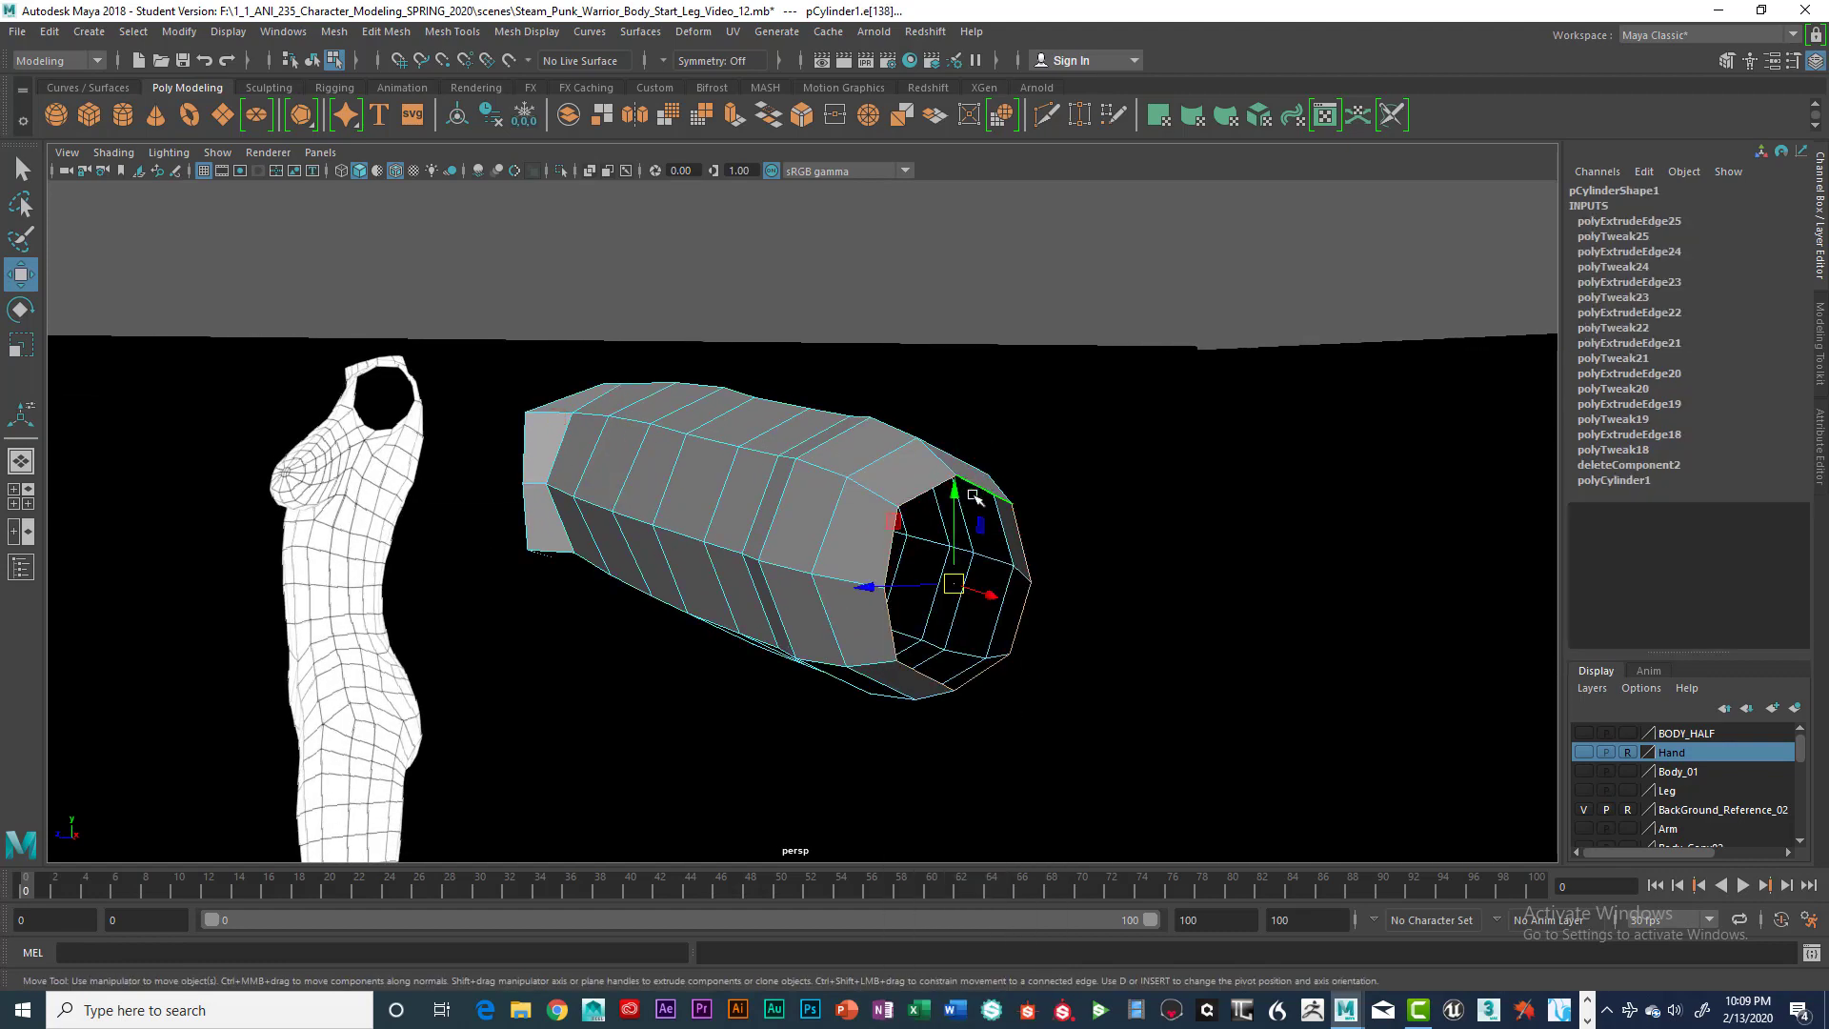
click(929, 488)
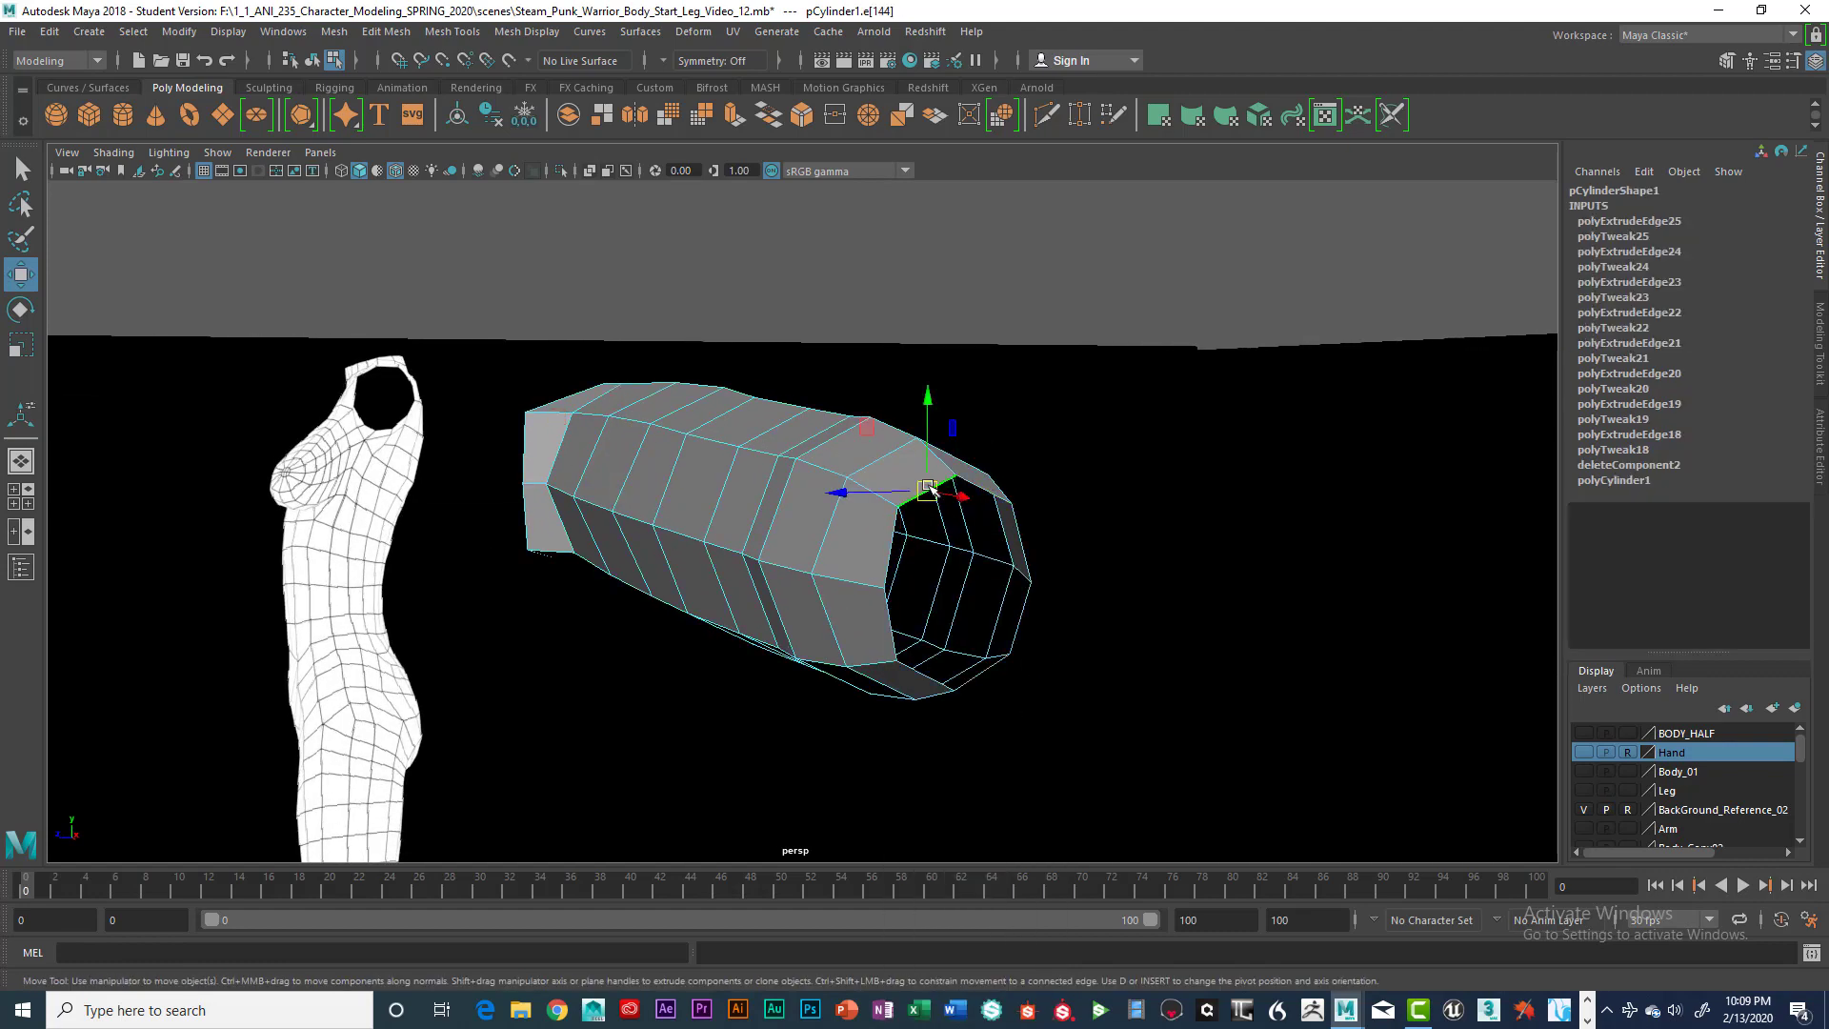
key(q)
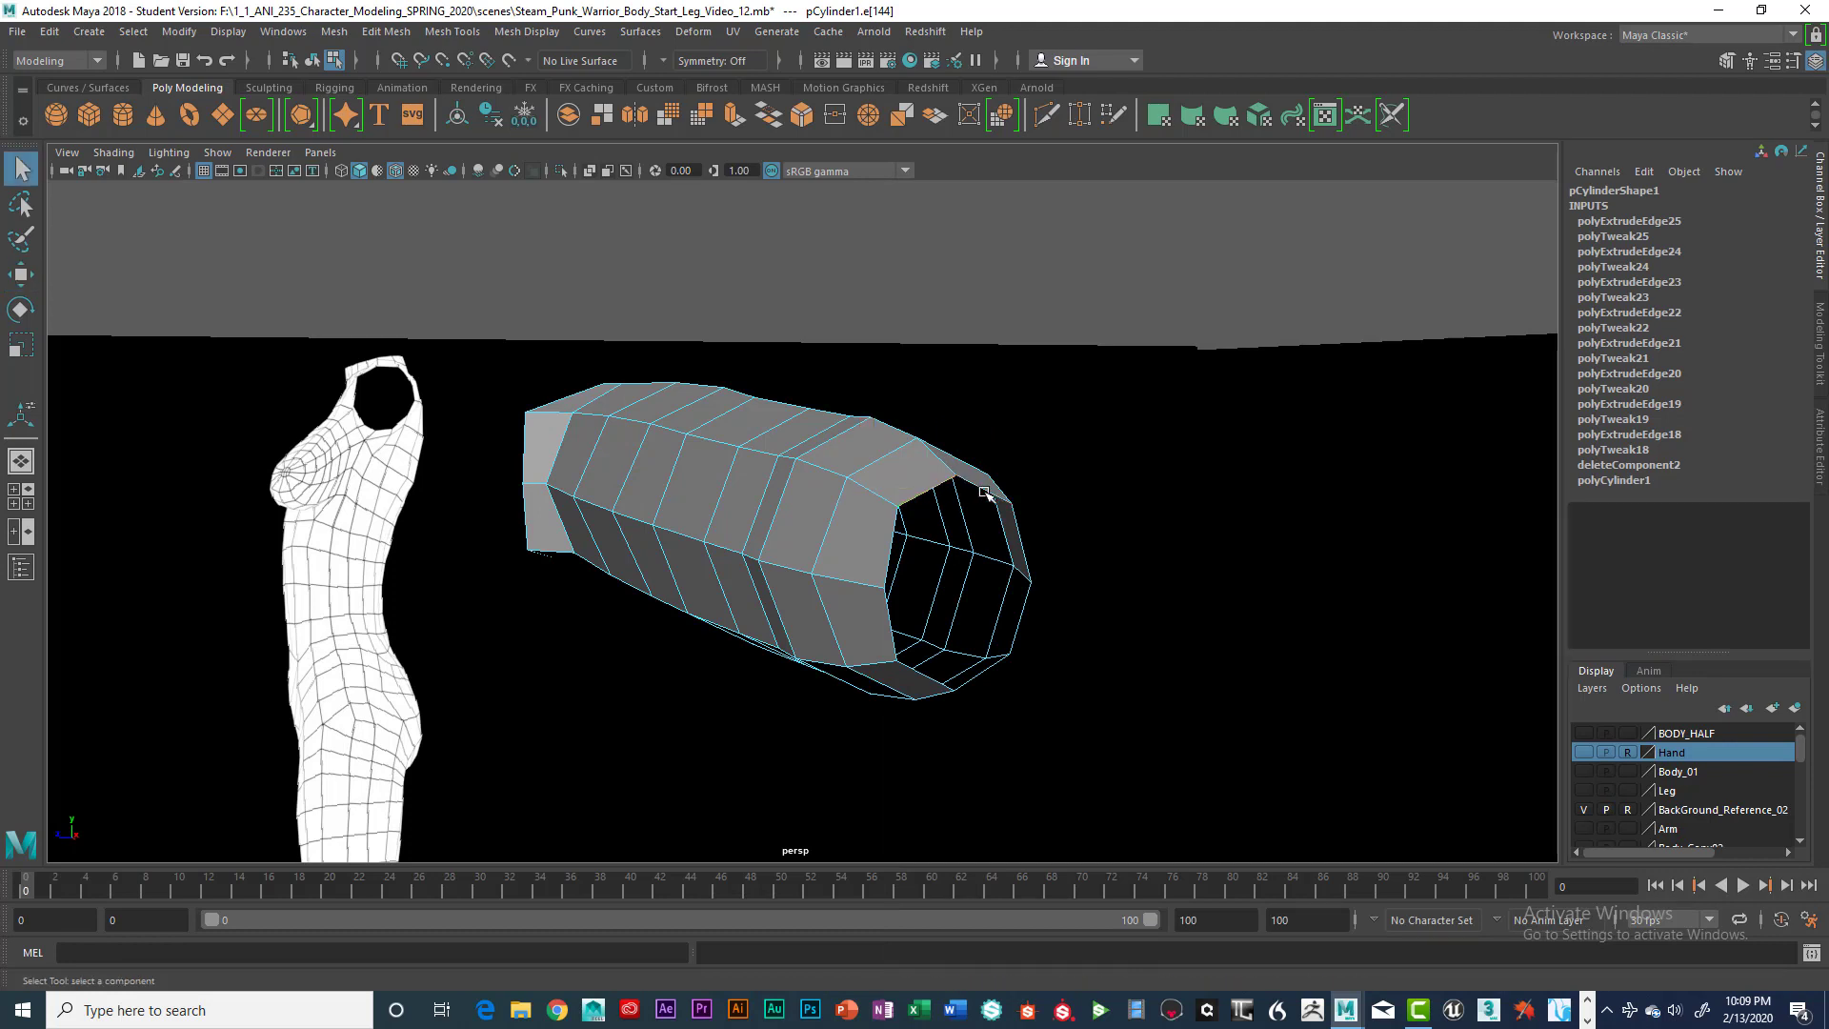
shift+click(1028, 508)
shift+right_drag(1040, 509, 1055, 534)
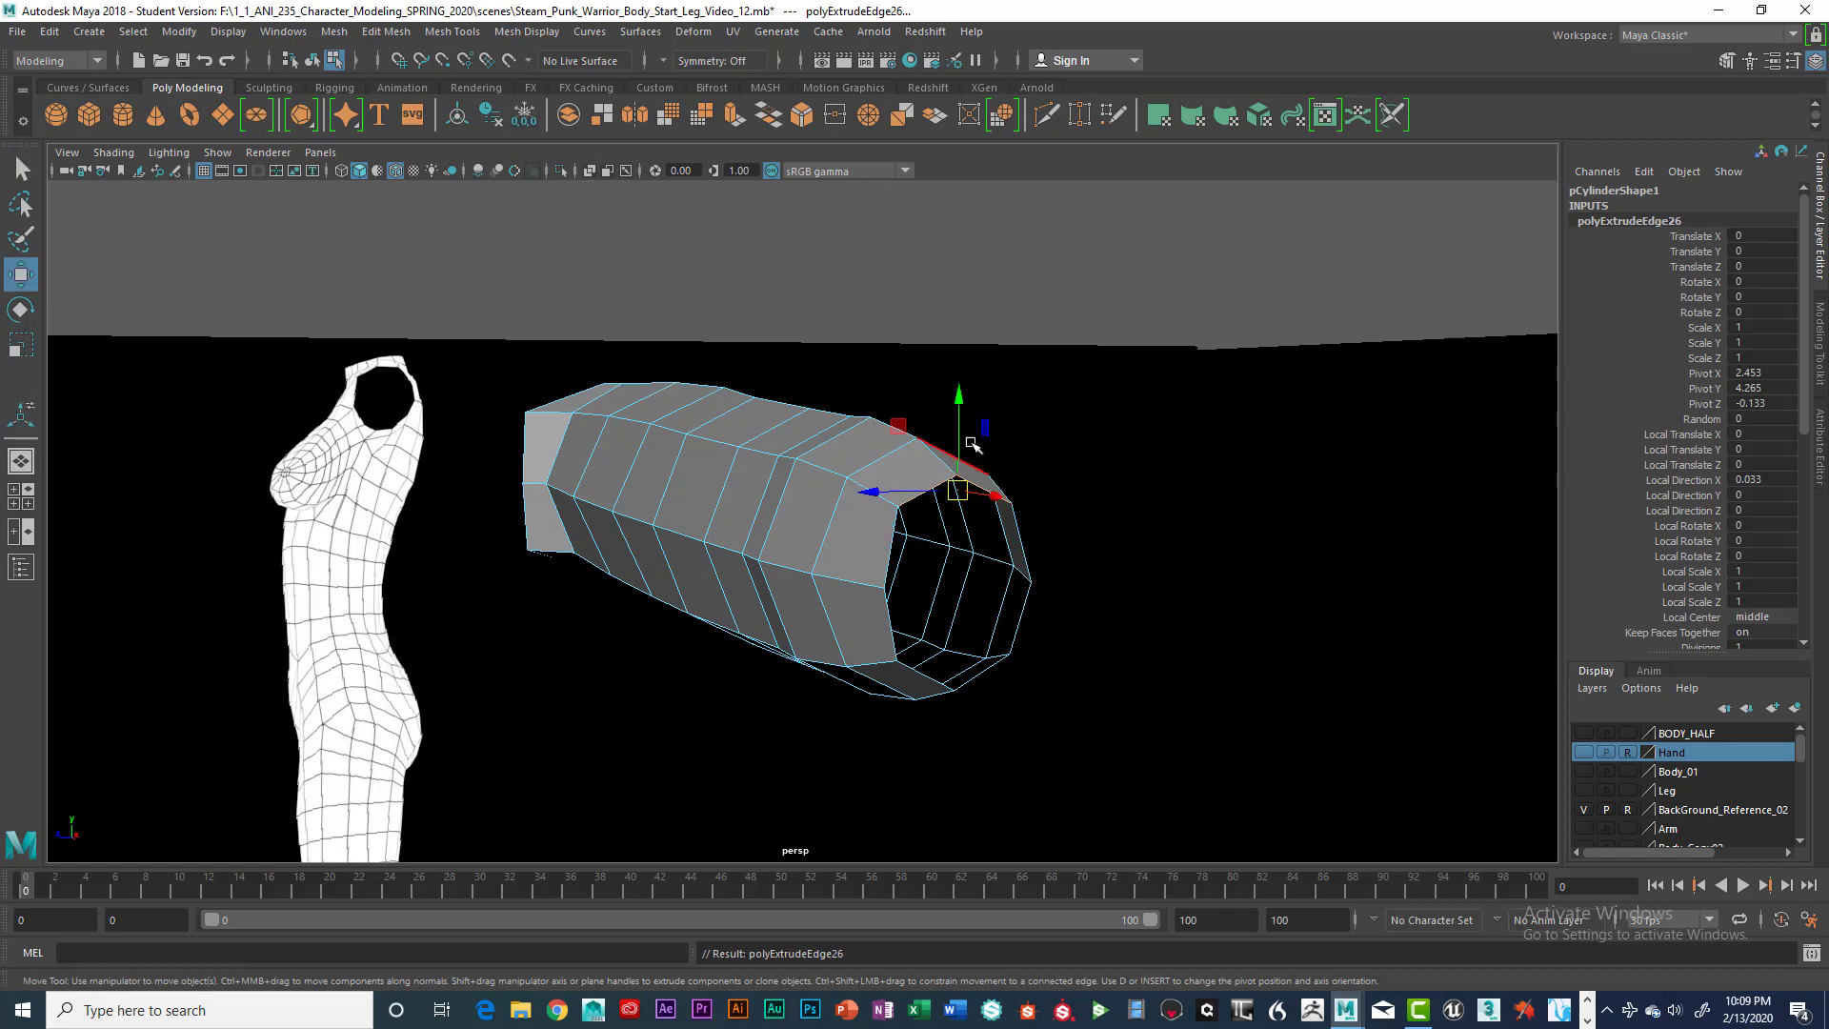
drag(964, 438, 1008, 518)
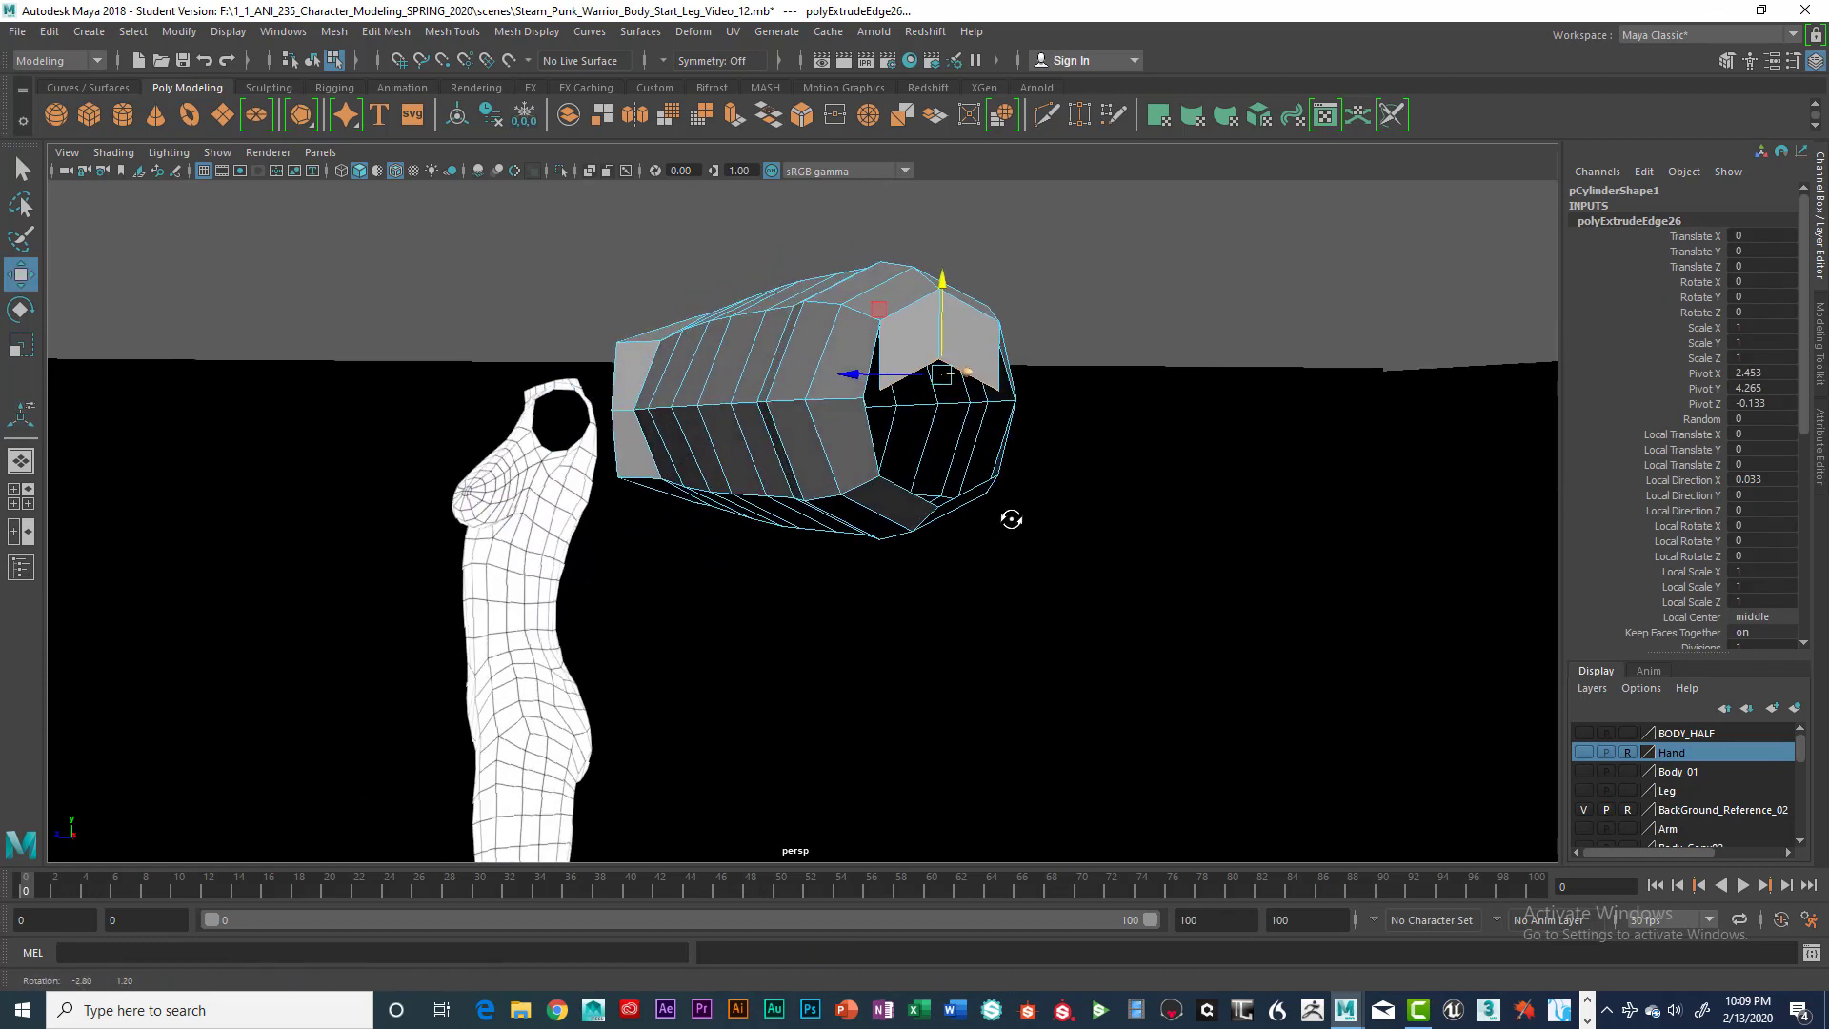
Extrude the two lower edges of the tip opening upward to about Y 4.244
click(914, 494)
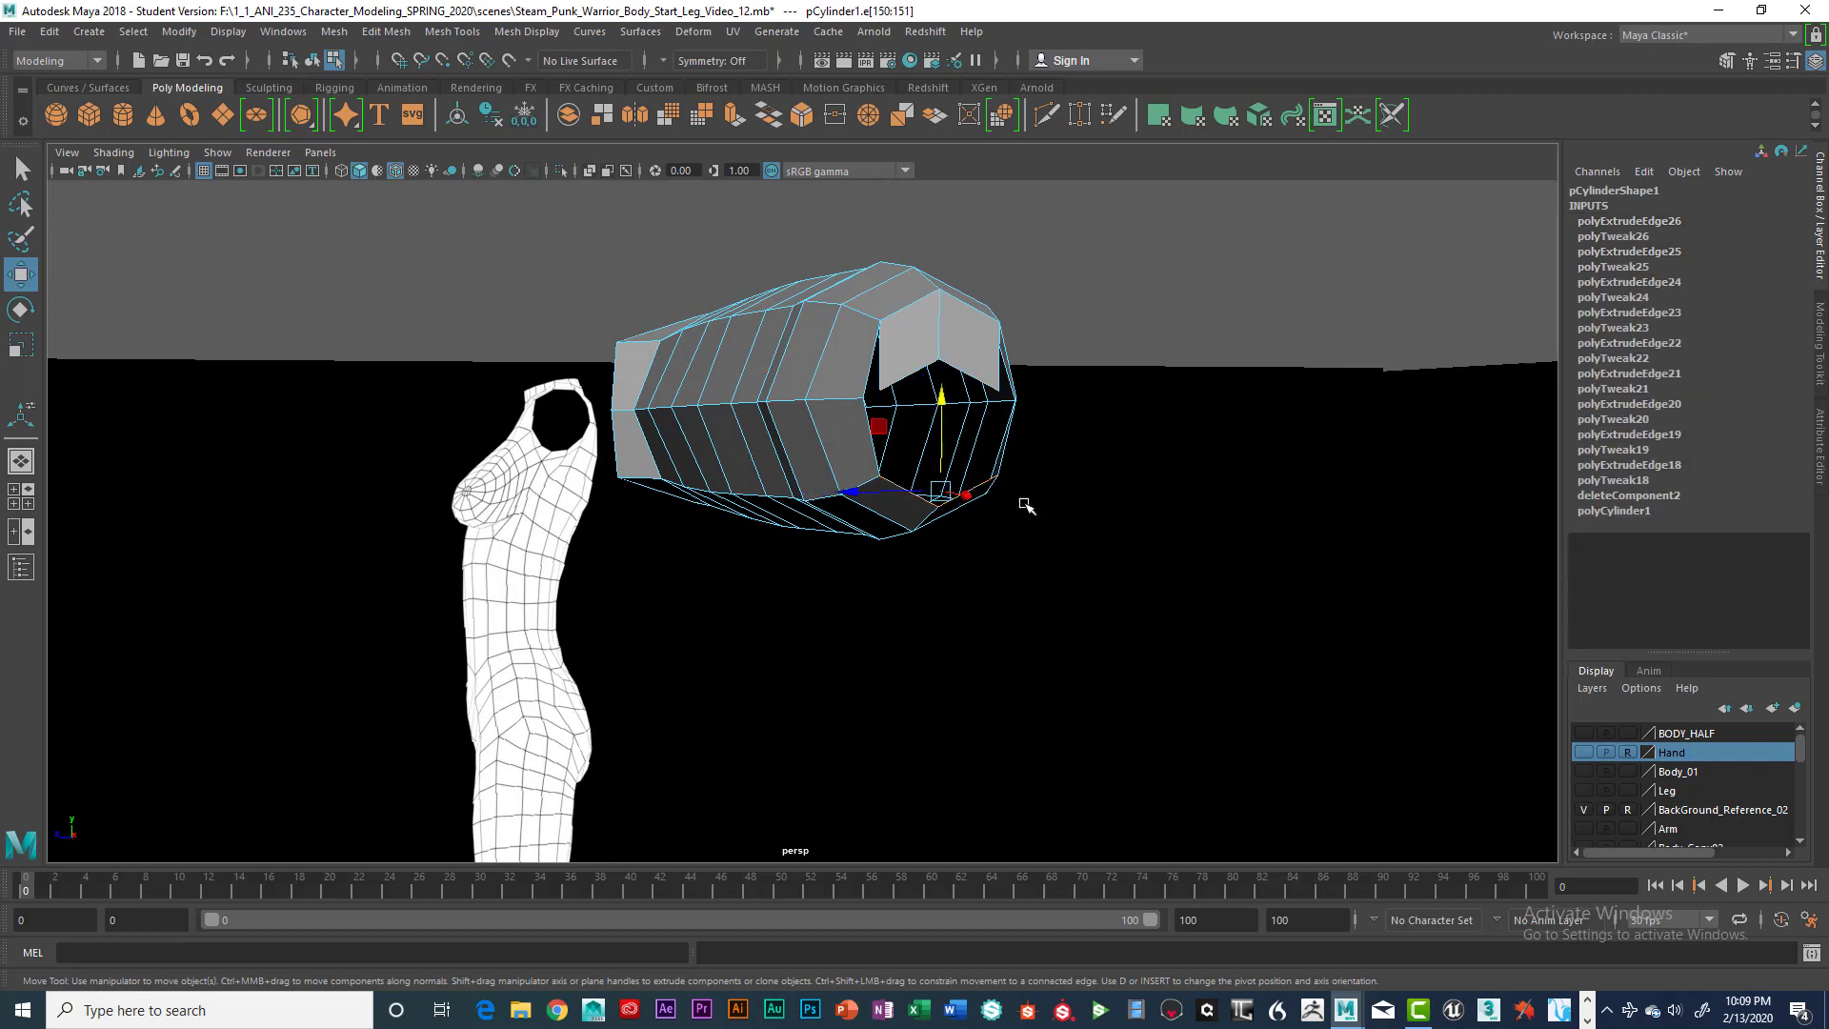
shift+right_drag(1026, 504, 952, 433)
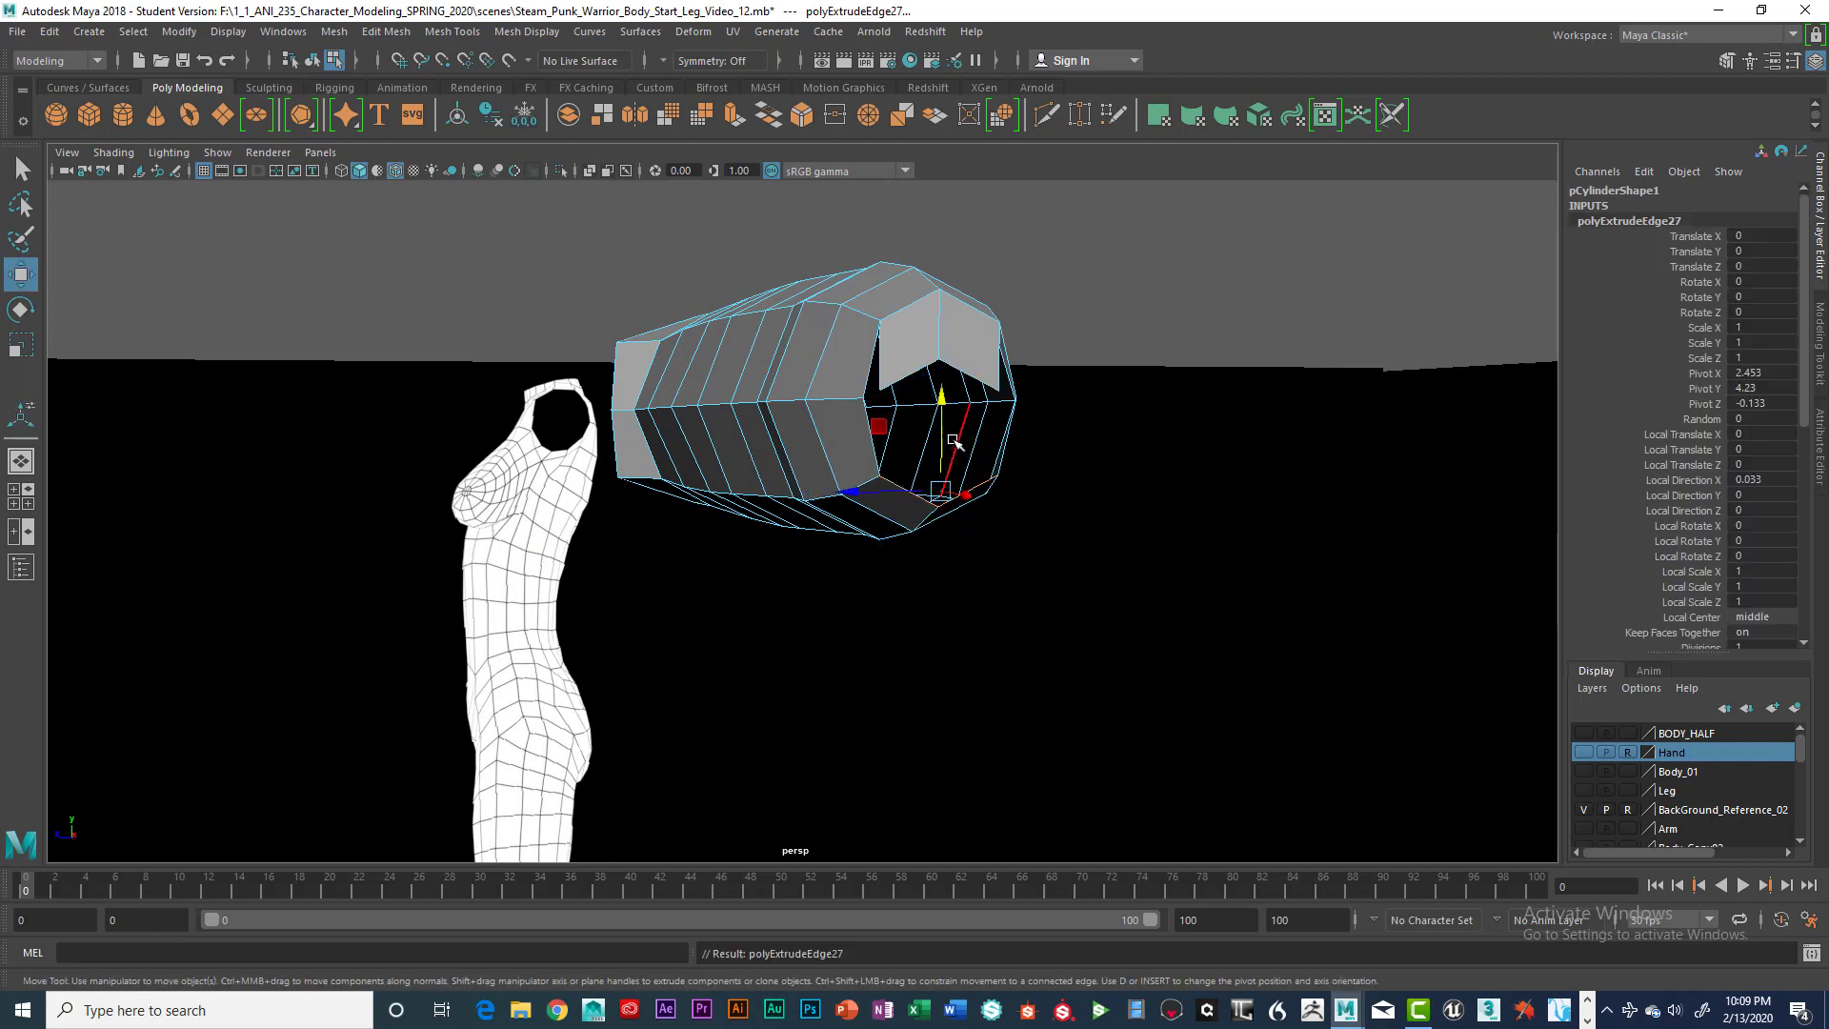
drag(949, 401, 964, 341)
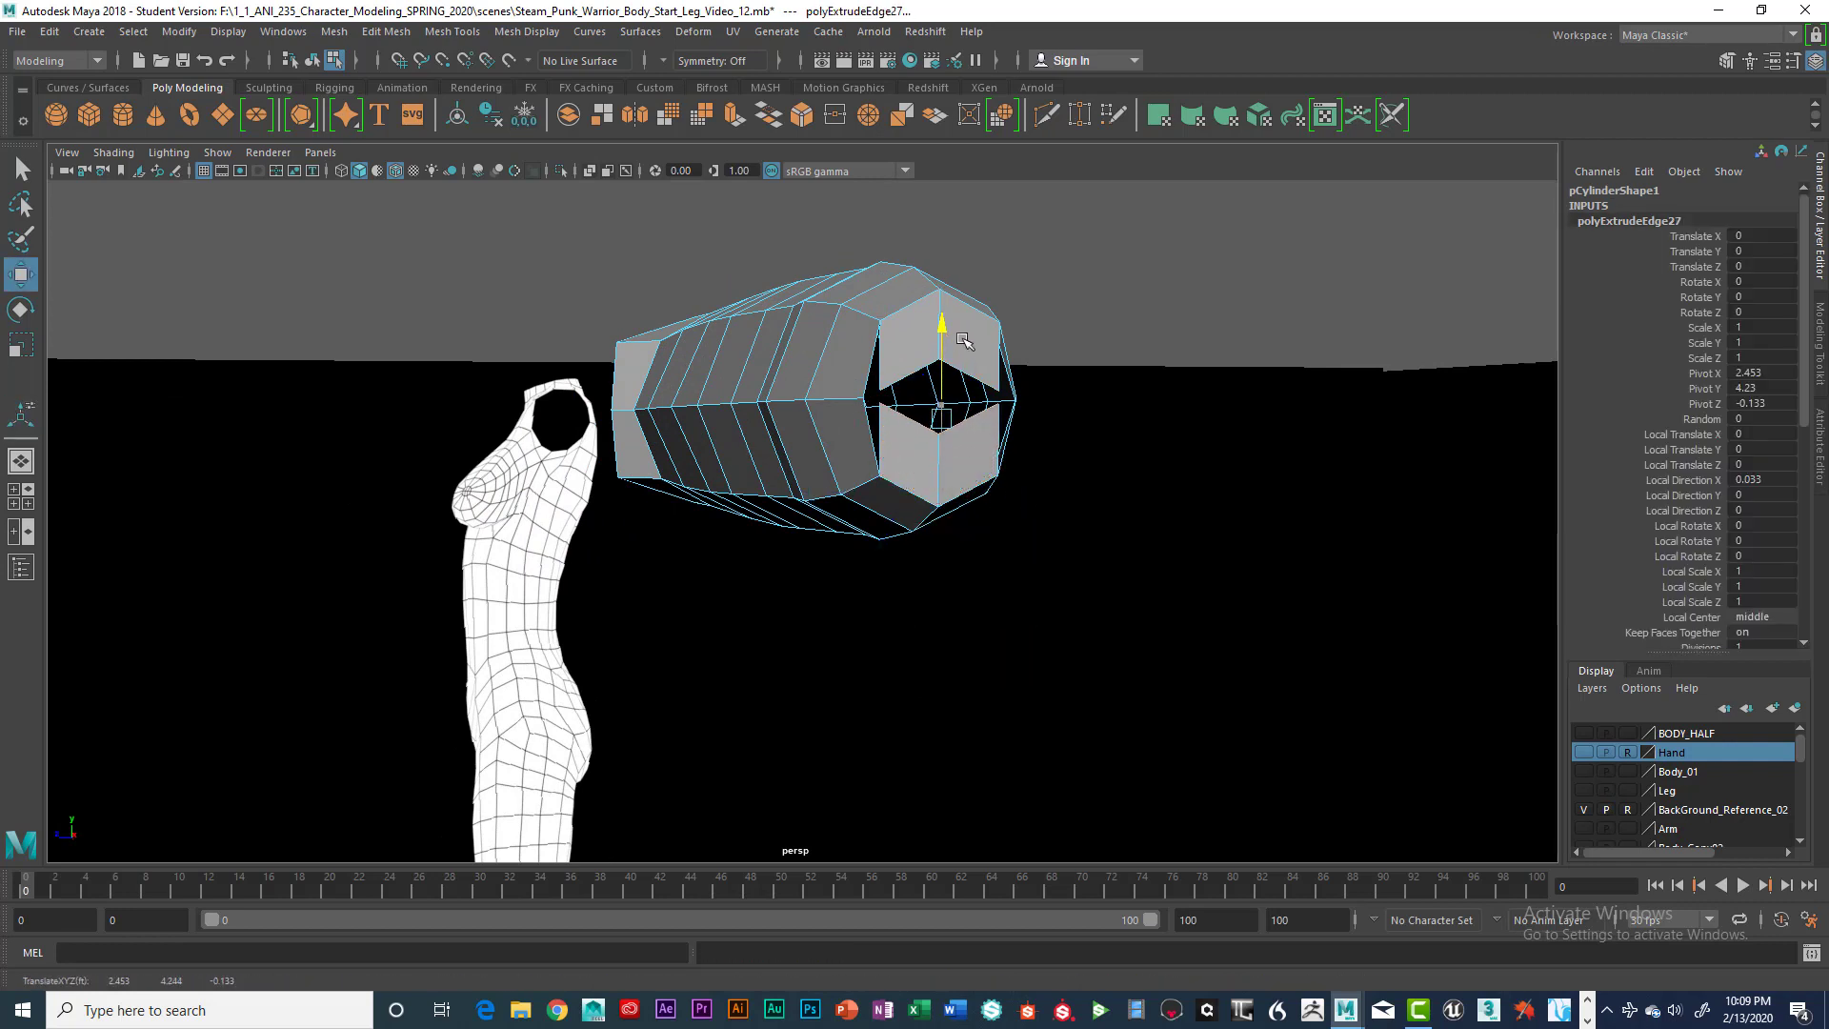
key(f)
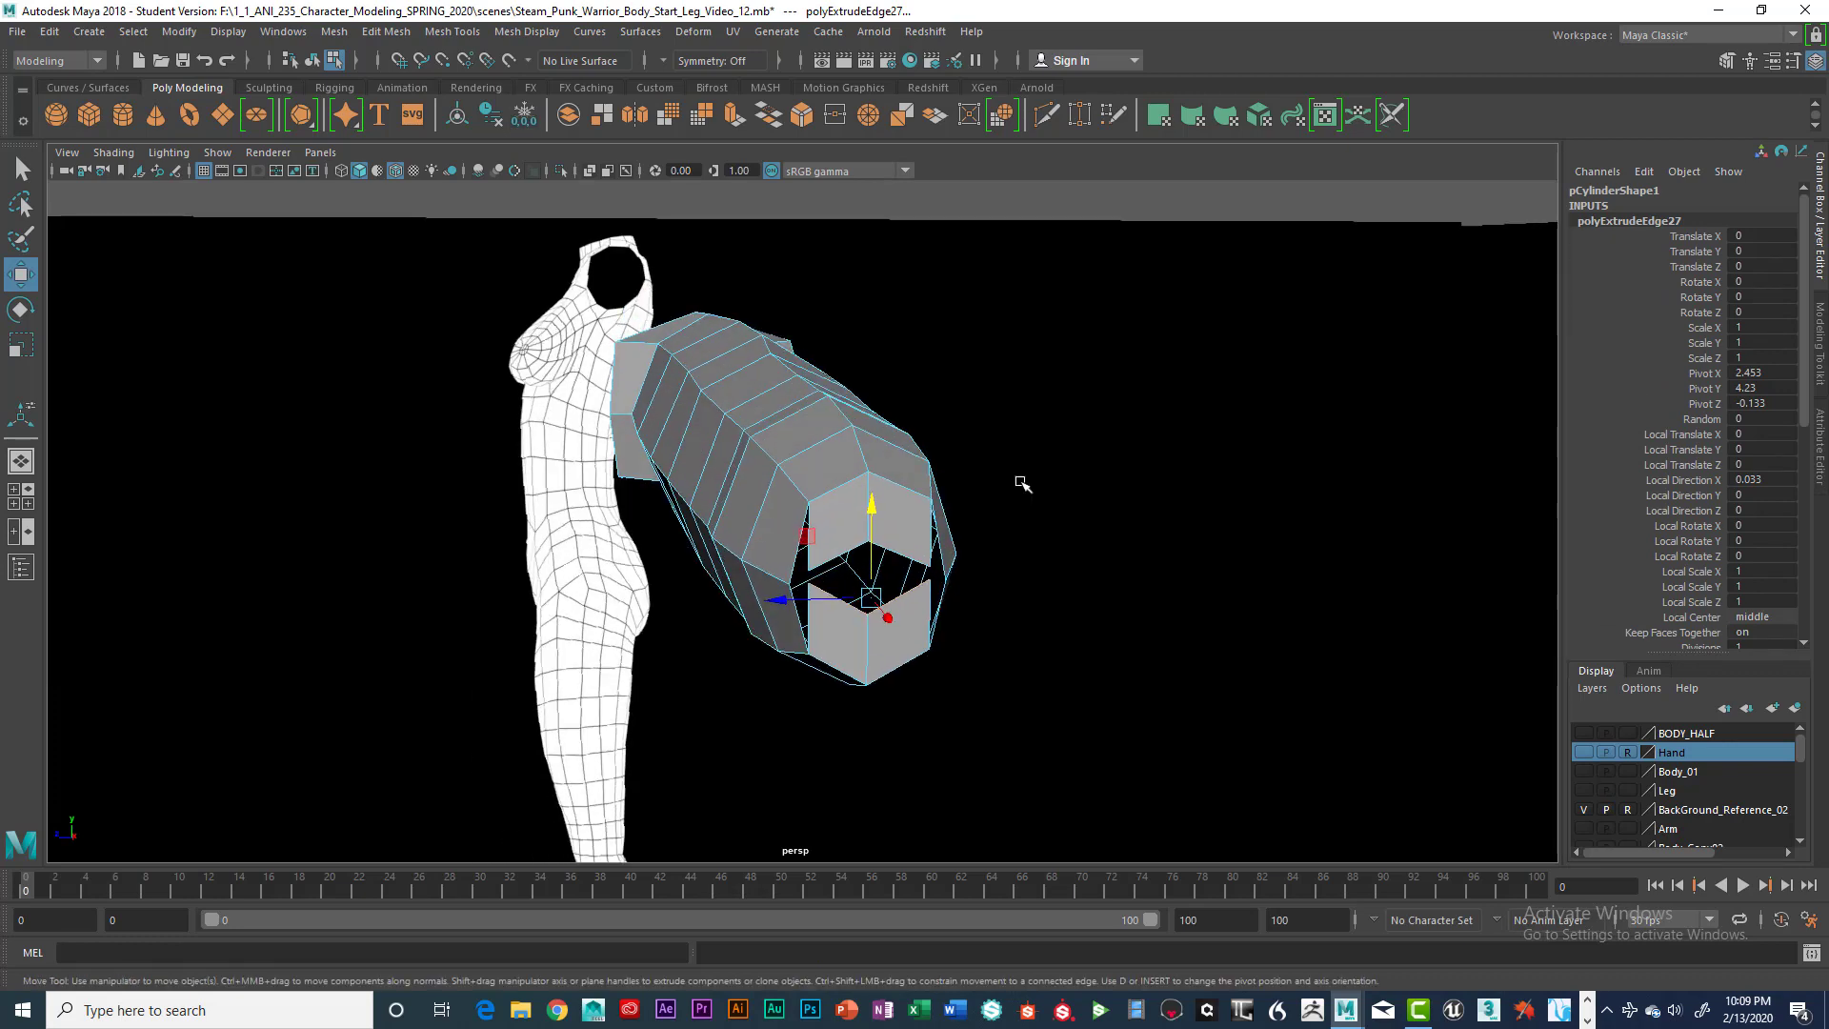
scroll(1022, 479, down, 6)
alt+right_drag(1022, 479, 1068, 479)
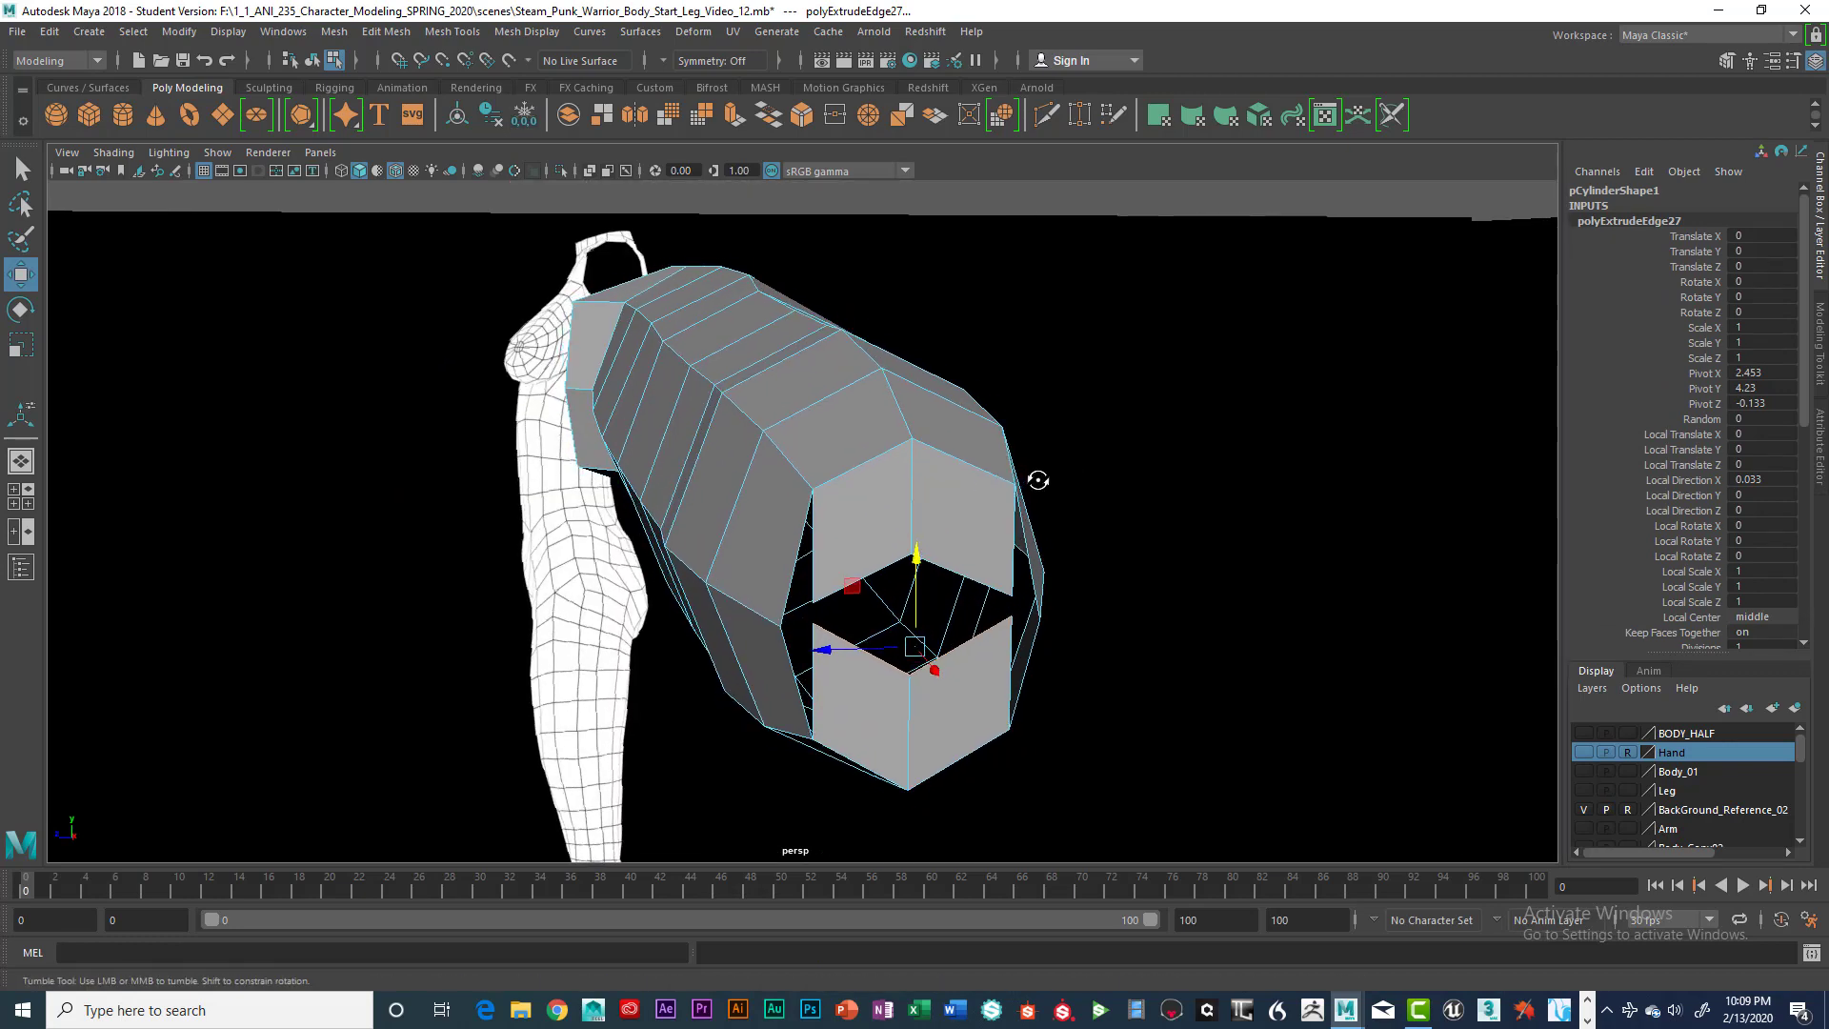
alt+drag(1037, 481, 1050, 435)
Use Target Weld to merge the extruded flaps' corner vertices into the tip opening's side vertex on the +Z side
right_drag(1050, 435, 1013, 564)
key(space)
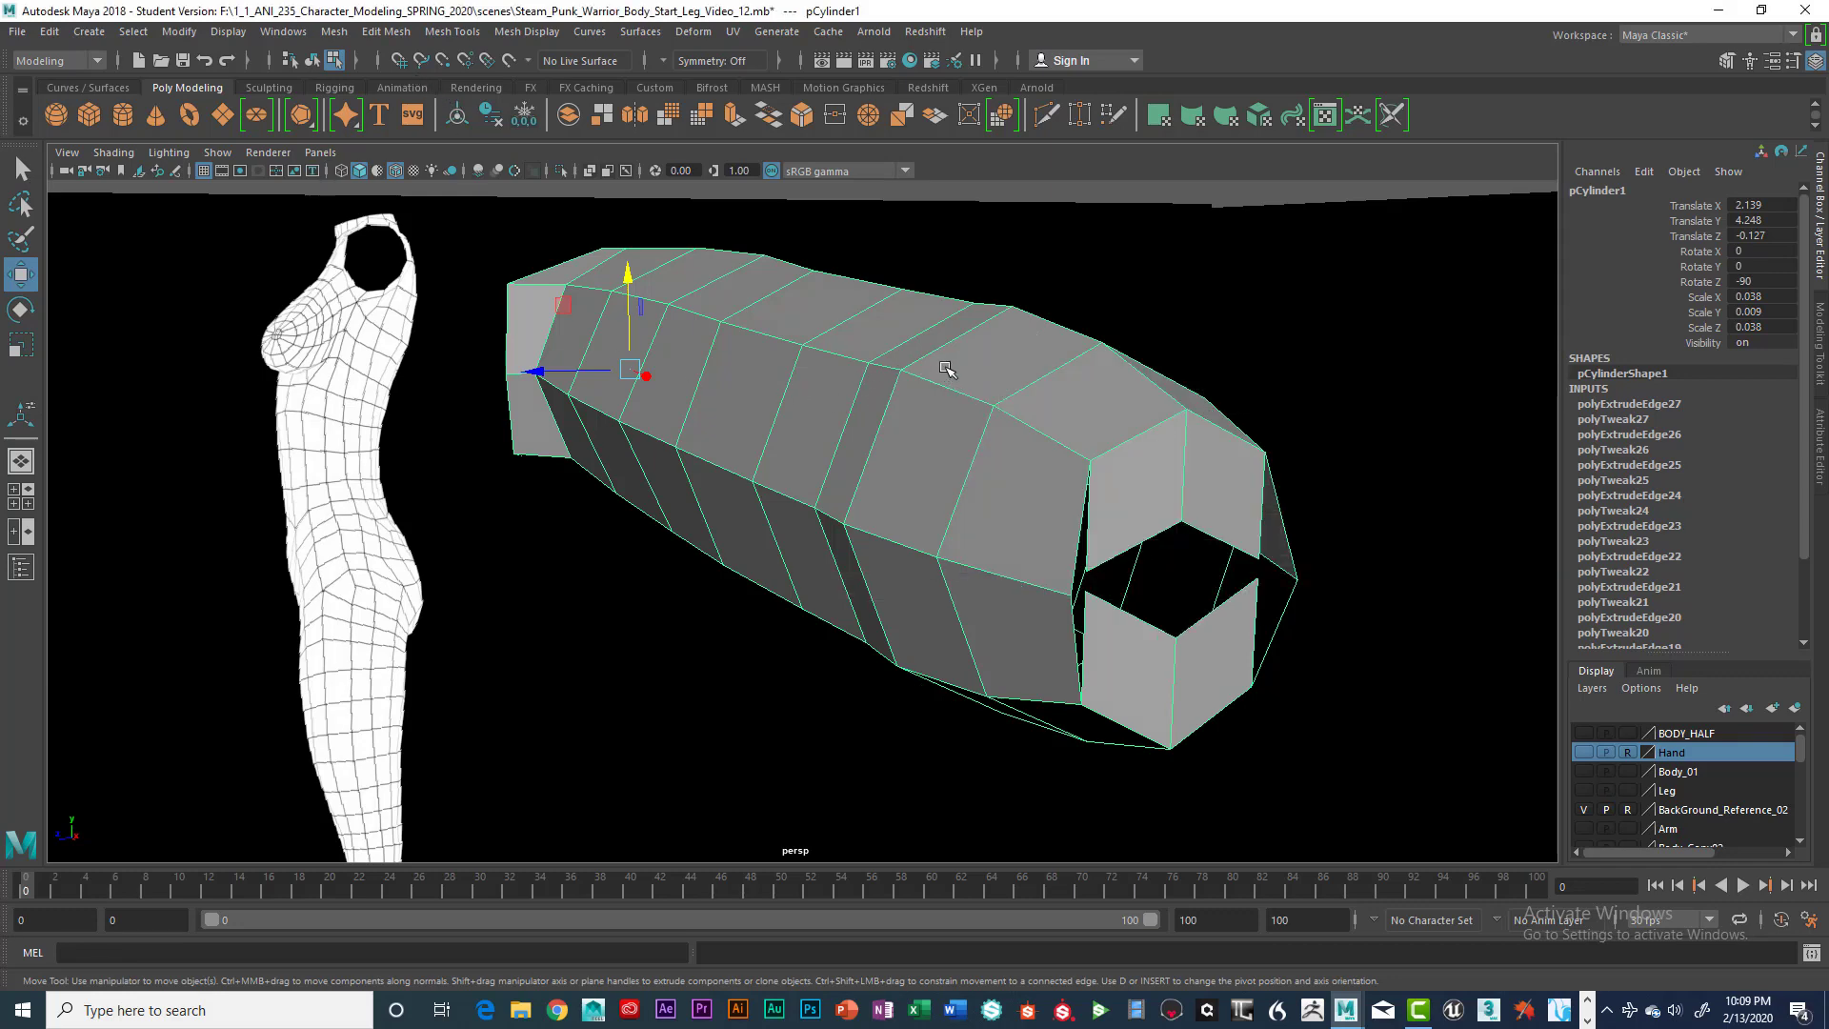
shift+right_click(945, 368)
click(949, 319)
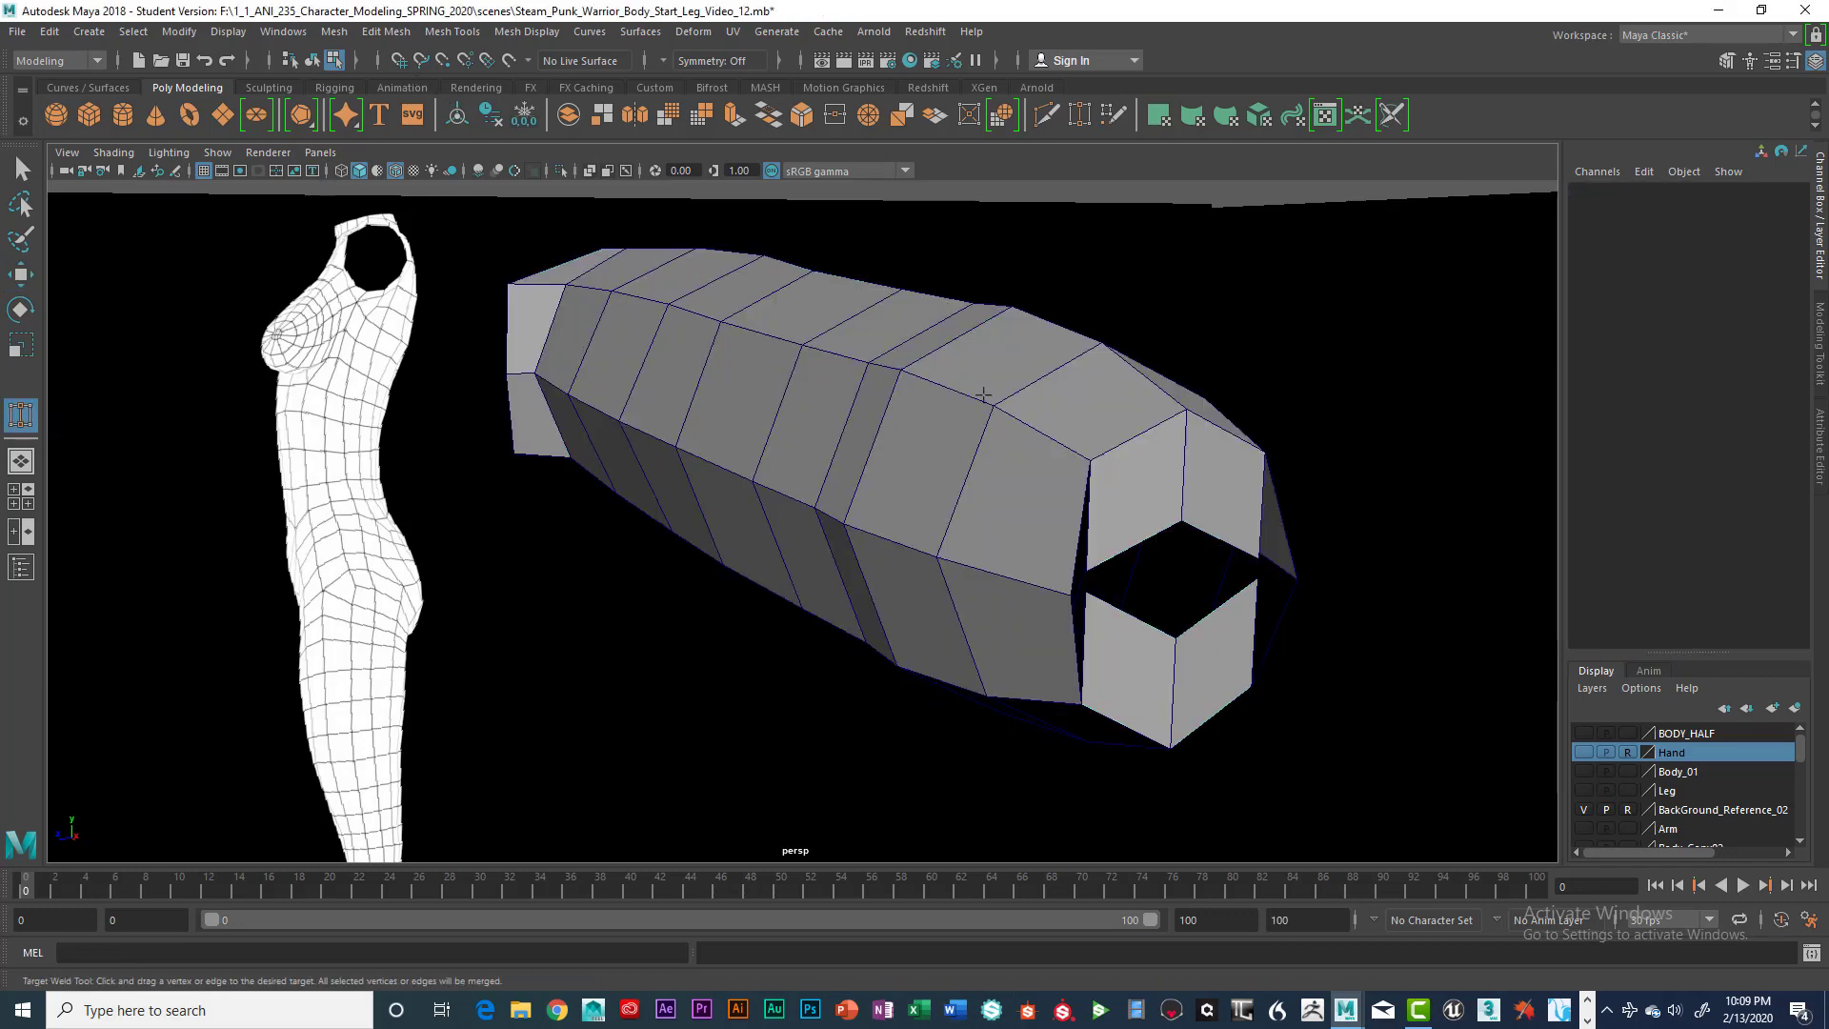
alt+drag(1100, 542, 1054, 493)
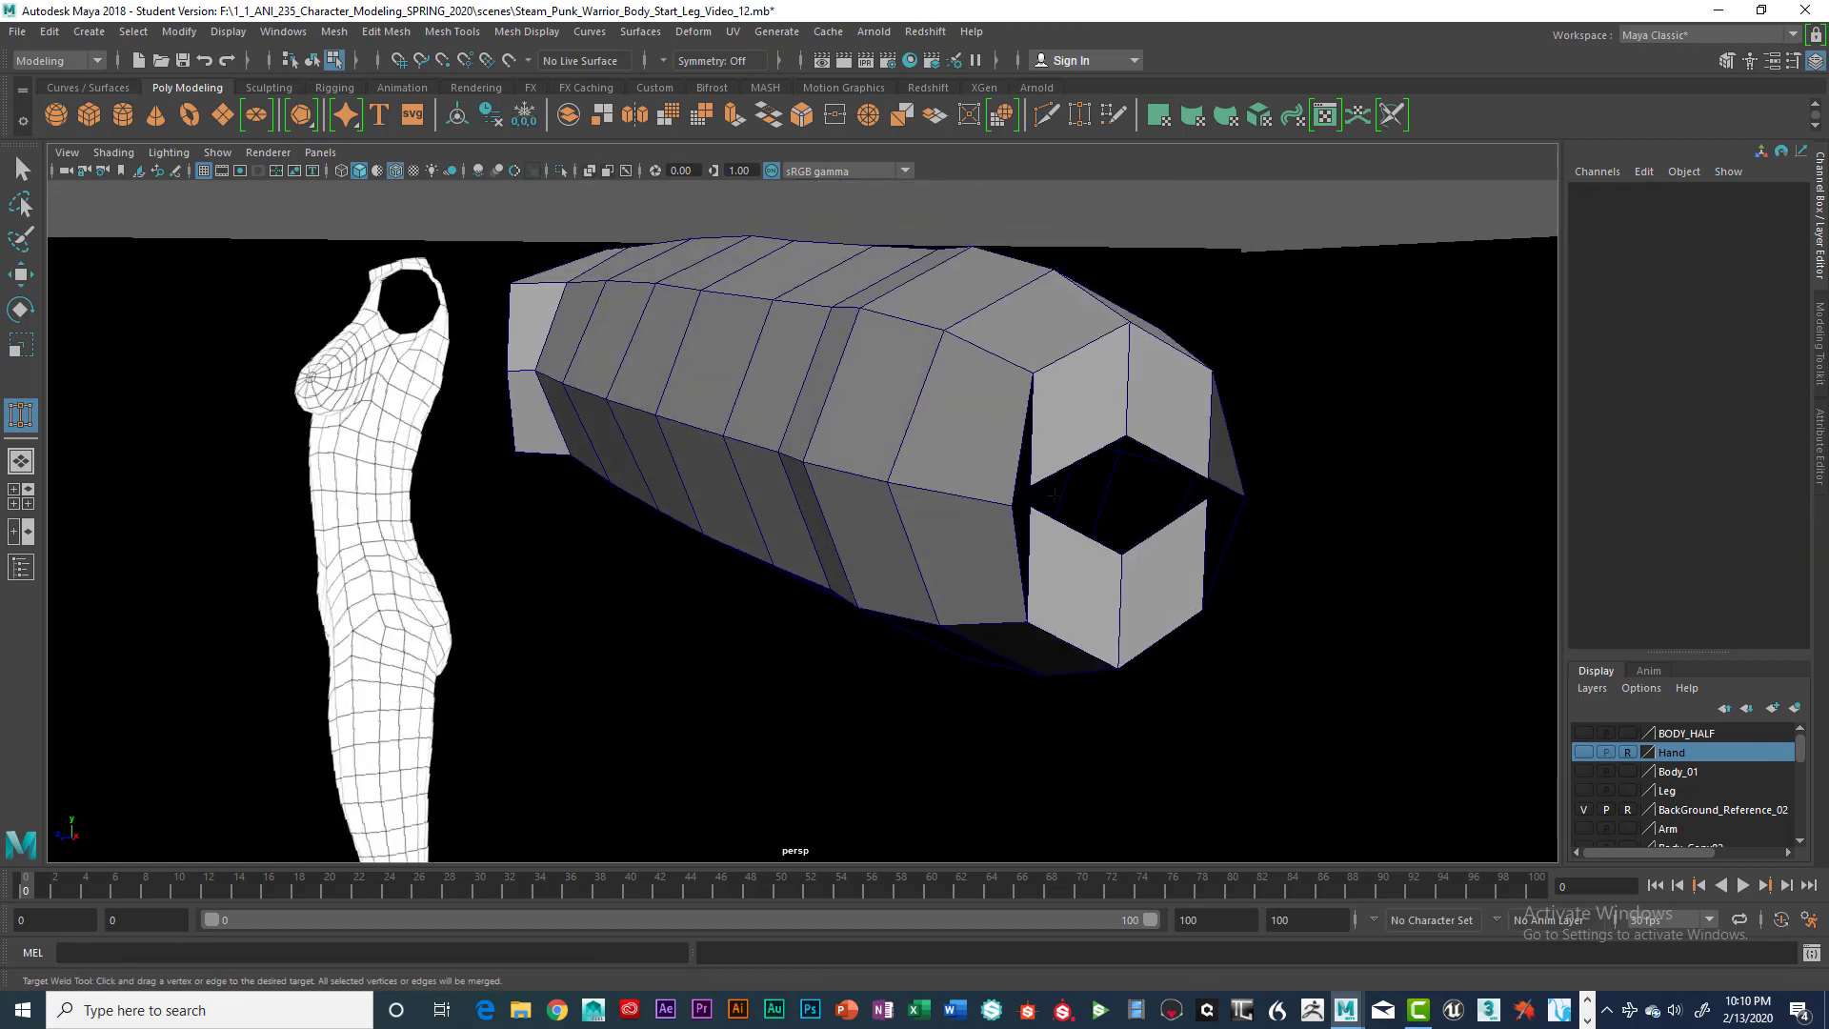
click(1034, 483)
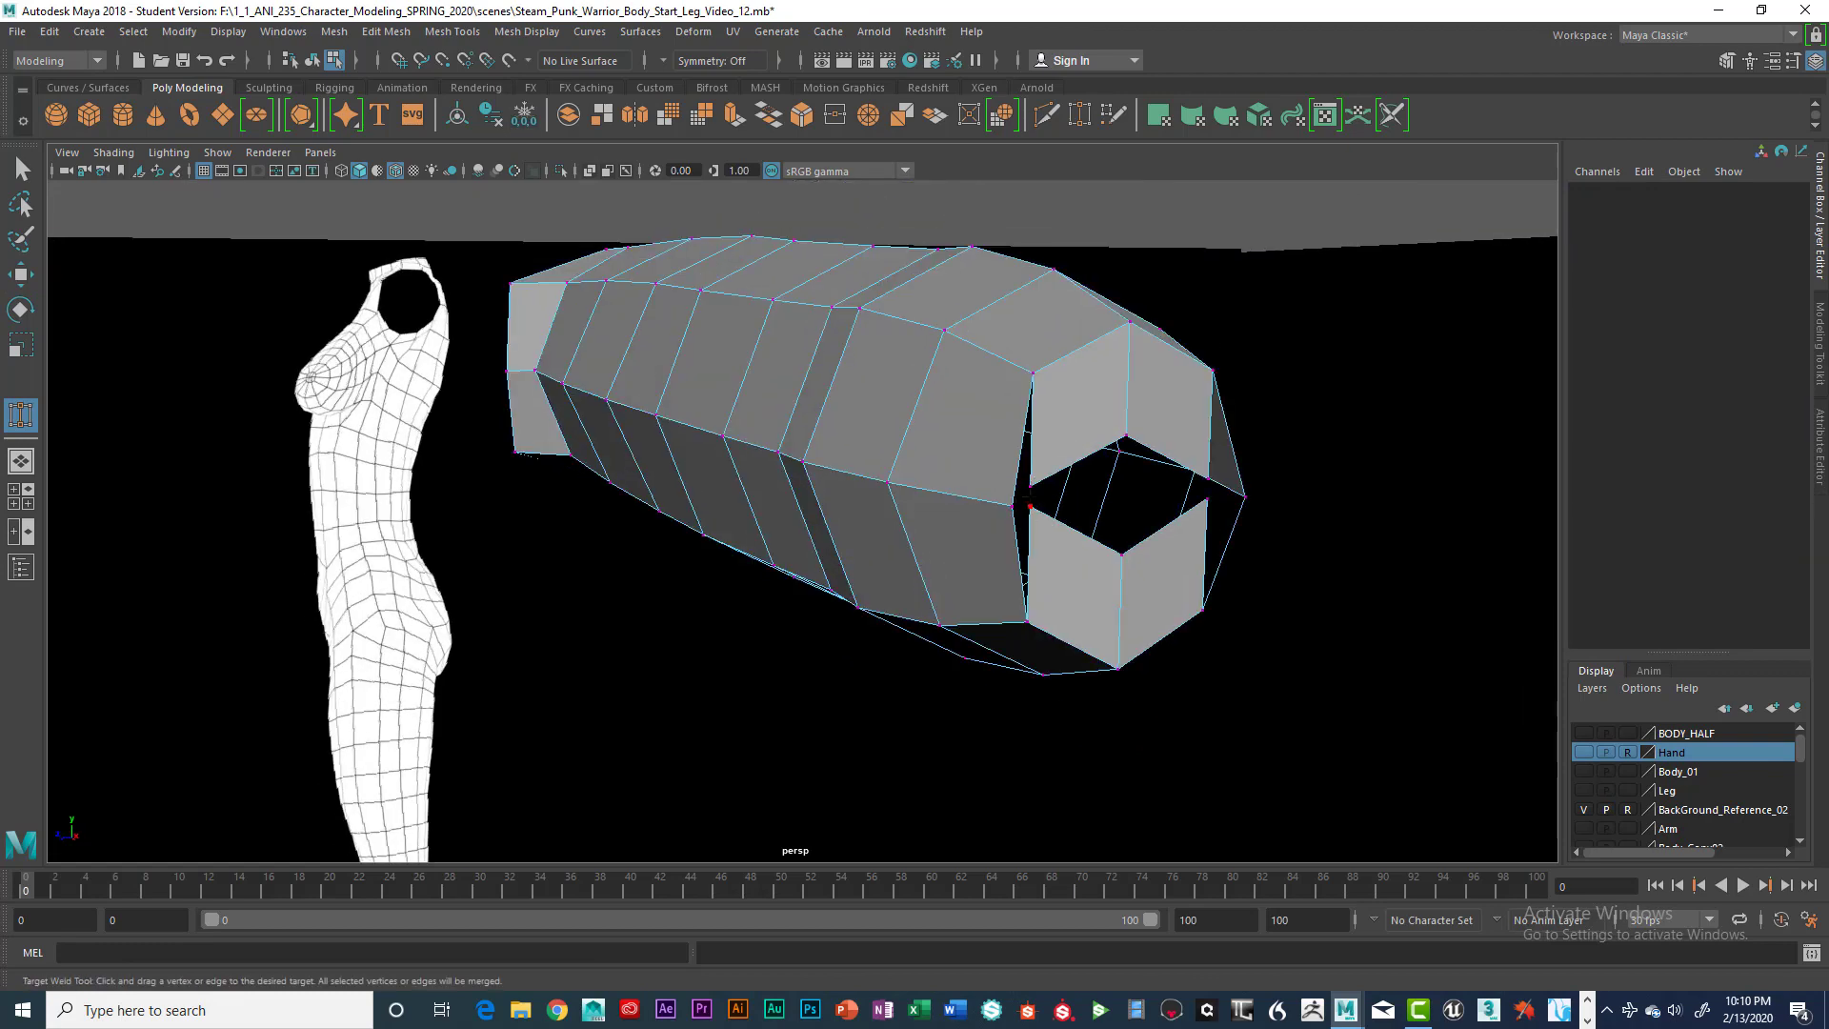
drag(1030, 484, 844, 516)
Target-weld the flaps' corner vertices on the opposite, -Z side to that side's border vertex
scroll(610, 524, up, 5)
alt+middle_drag(609, 538, 862, 562)
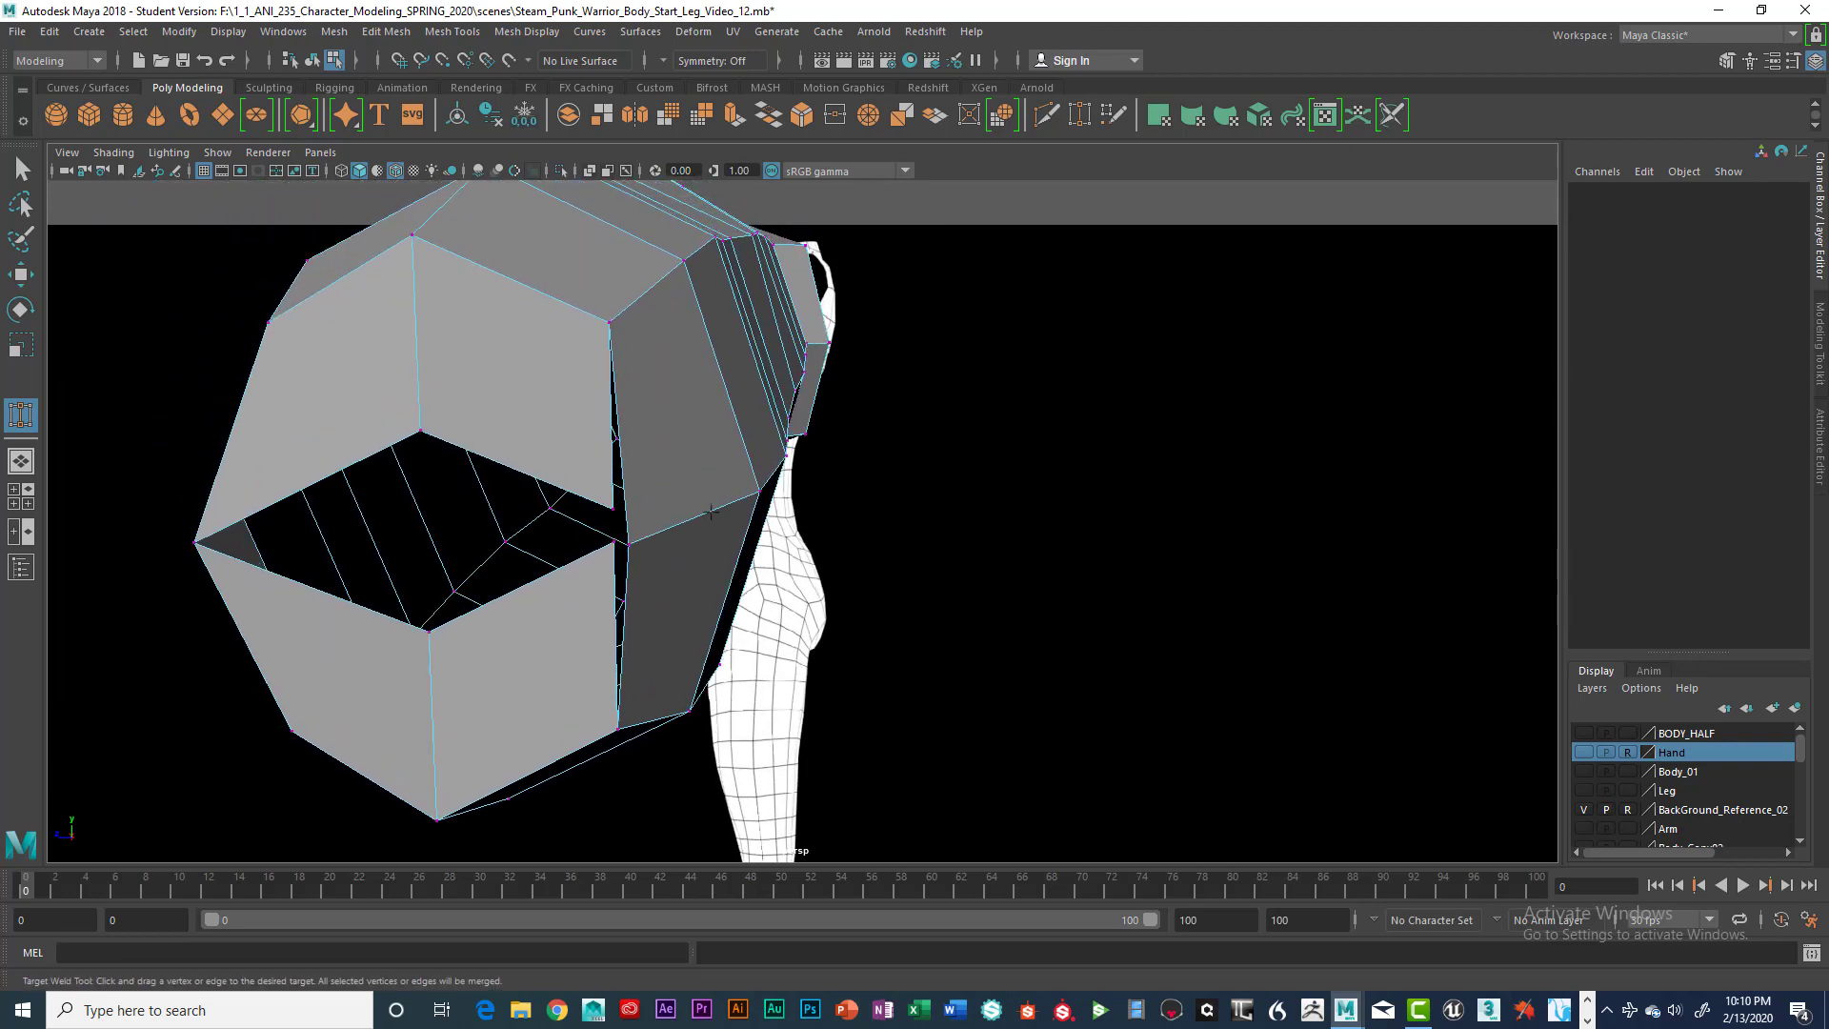
drag(629, 542, 632, 546)
alt+drag(778, 581, 910, 523)
alt+middle_drag(1000, 500, 773, 514)
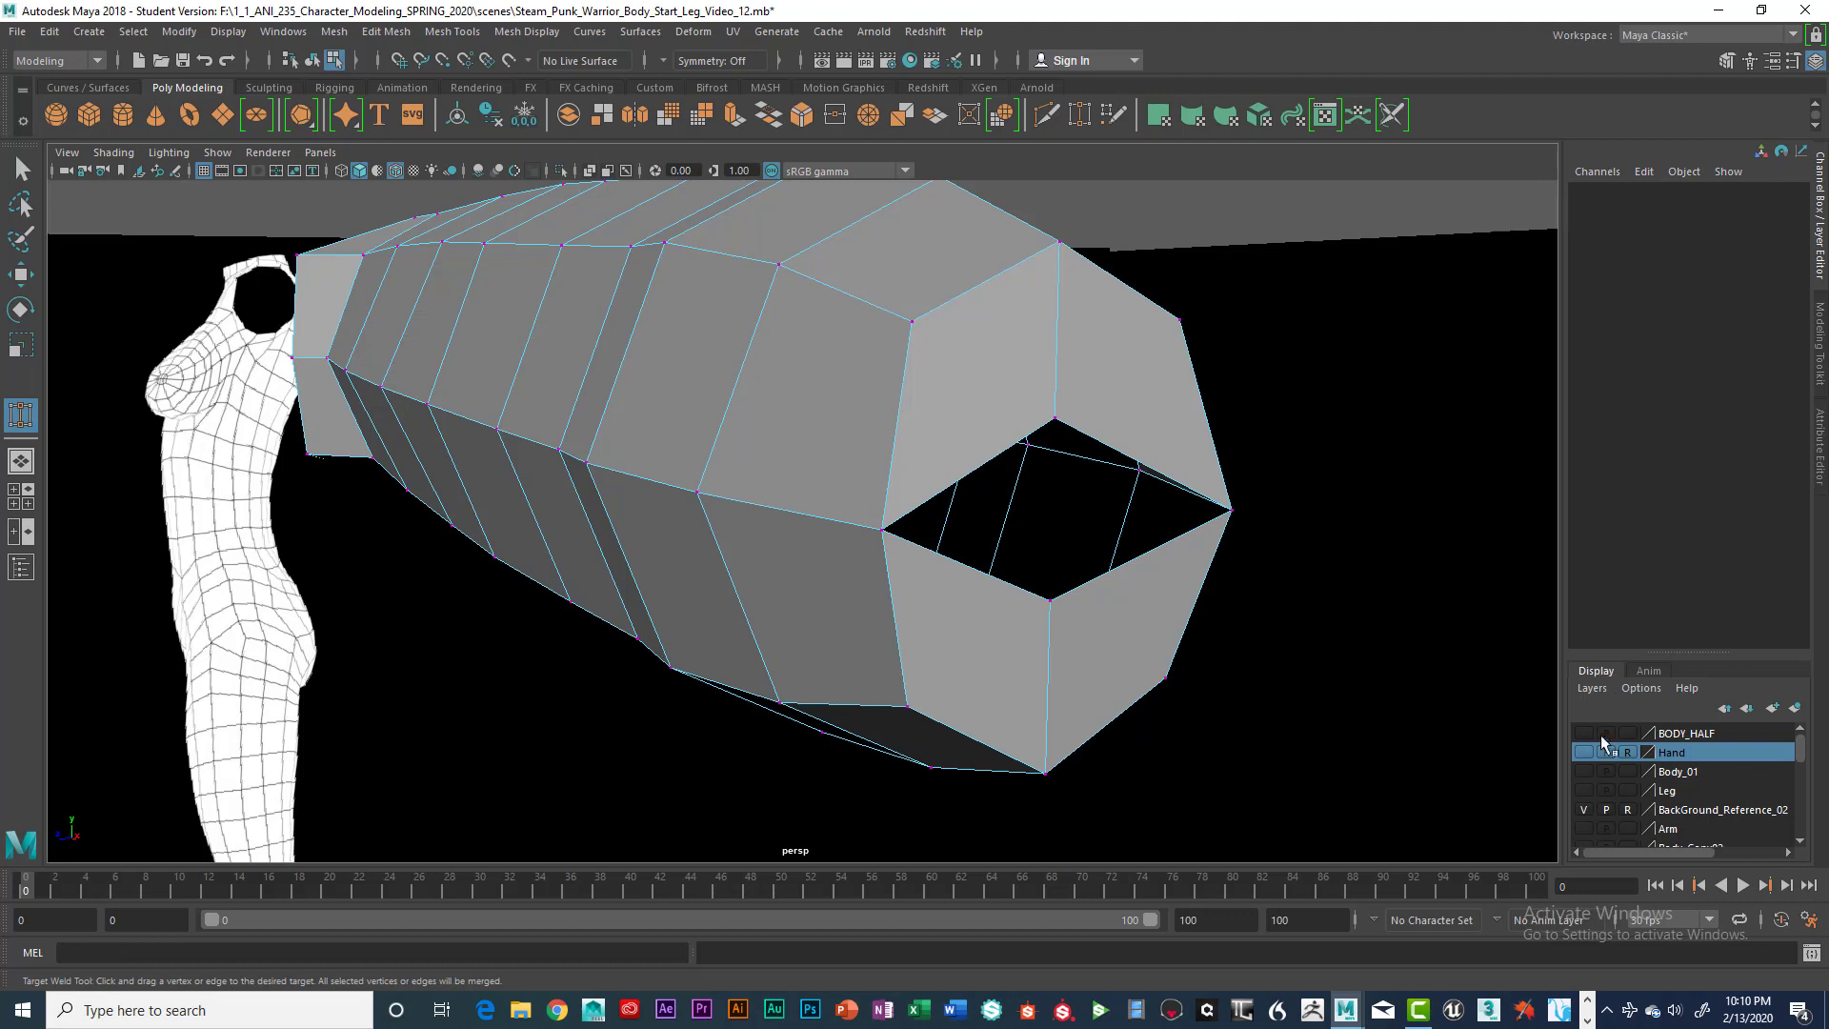
Show the Hand layer briefly to compare the covering's tip with the finger, hide it again, and exit Target Weld
click(1582, 753)
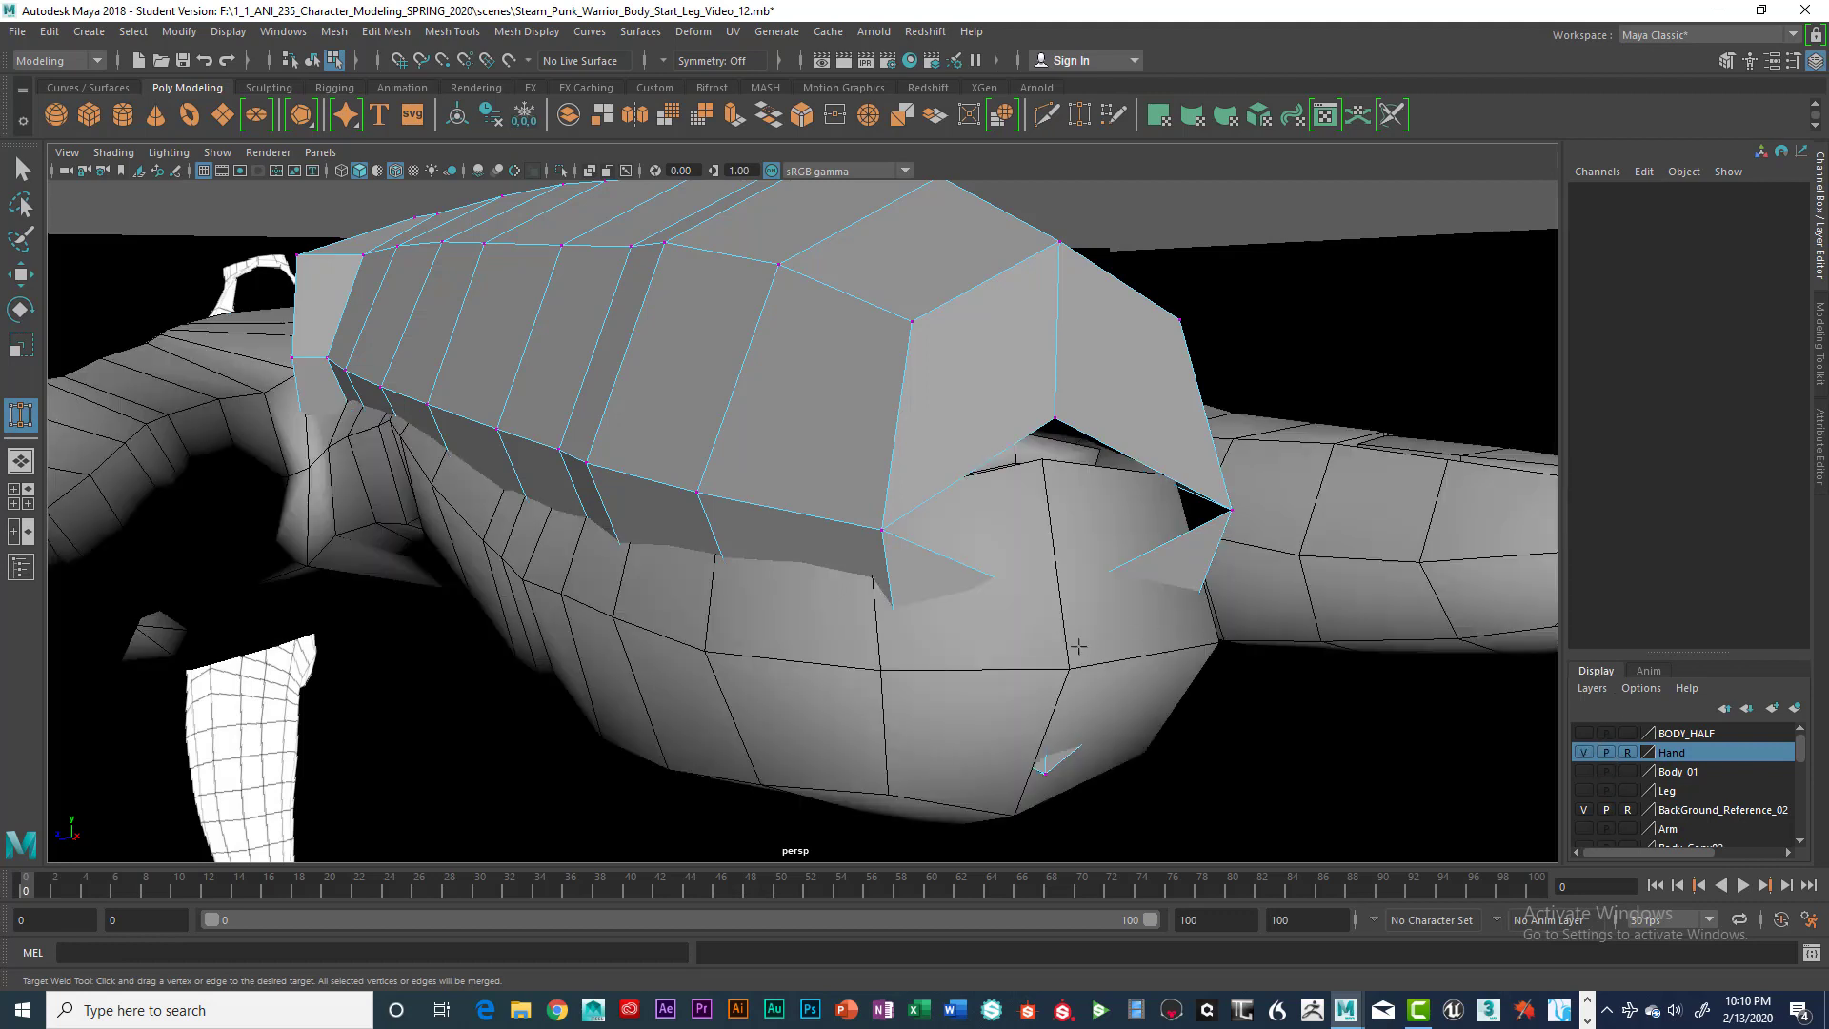
click(1584, 753)
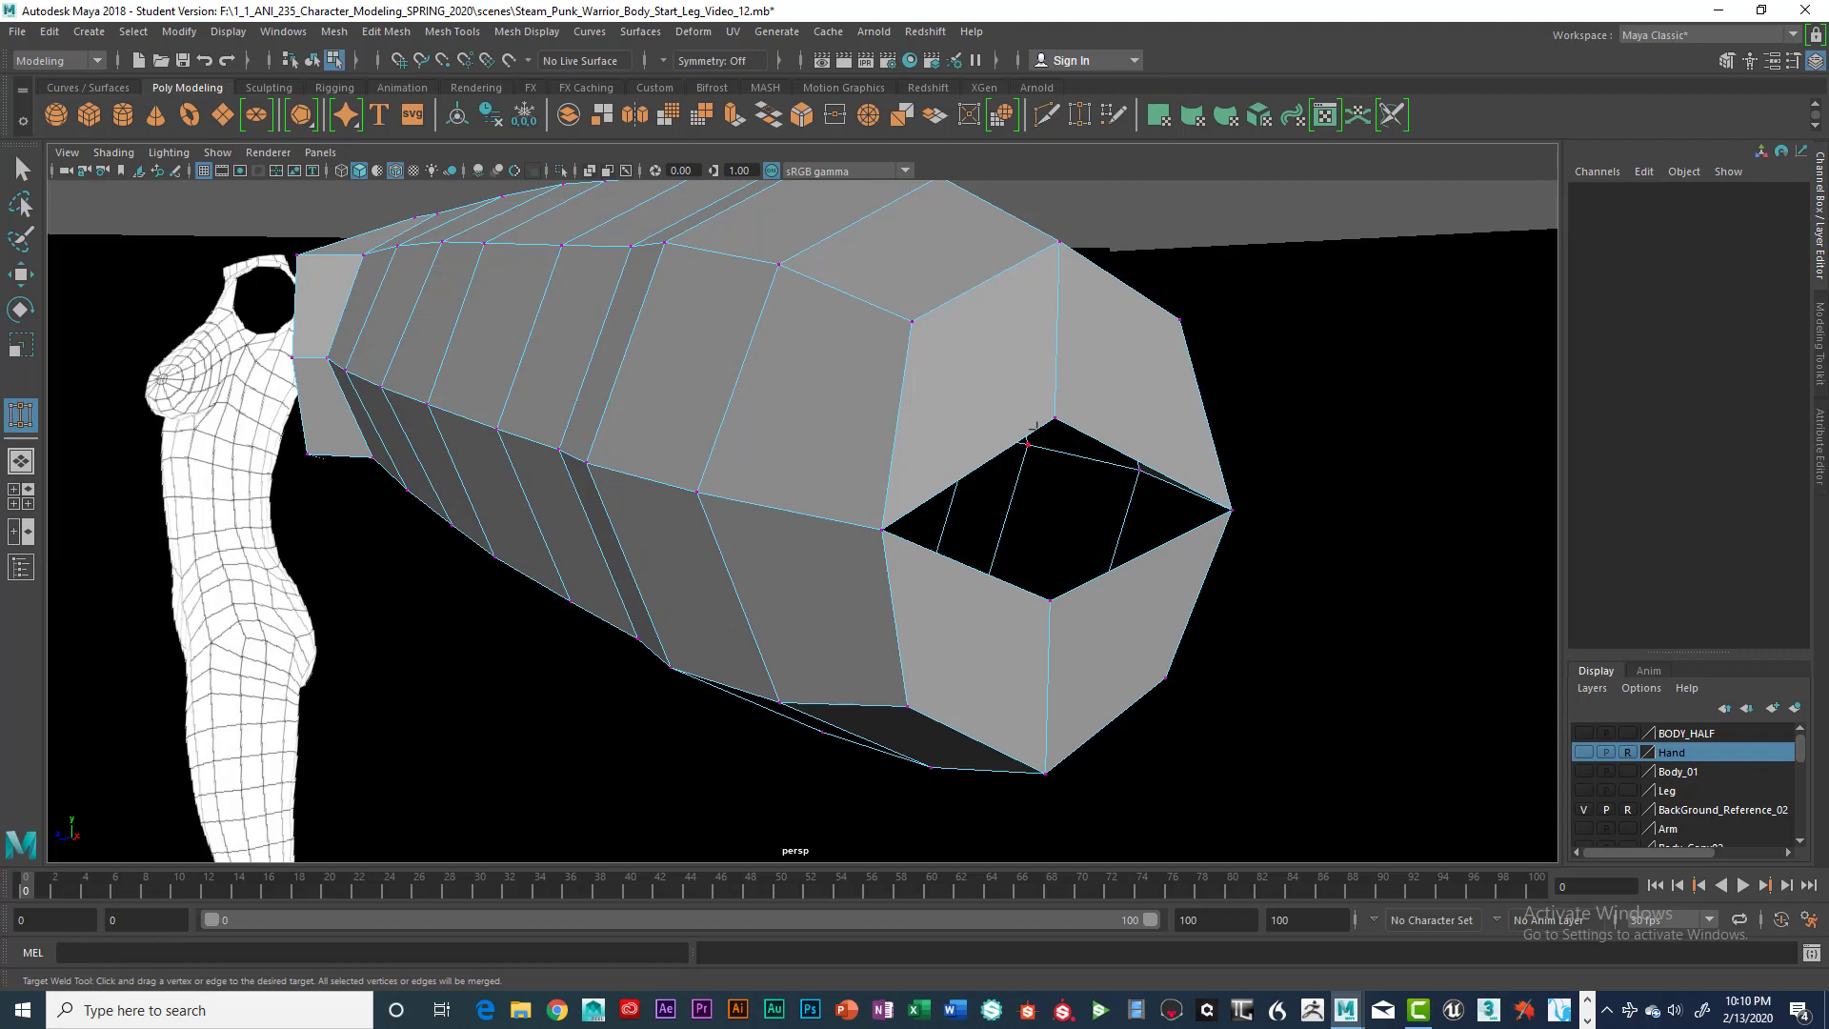
key(q)
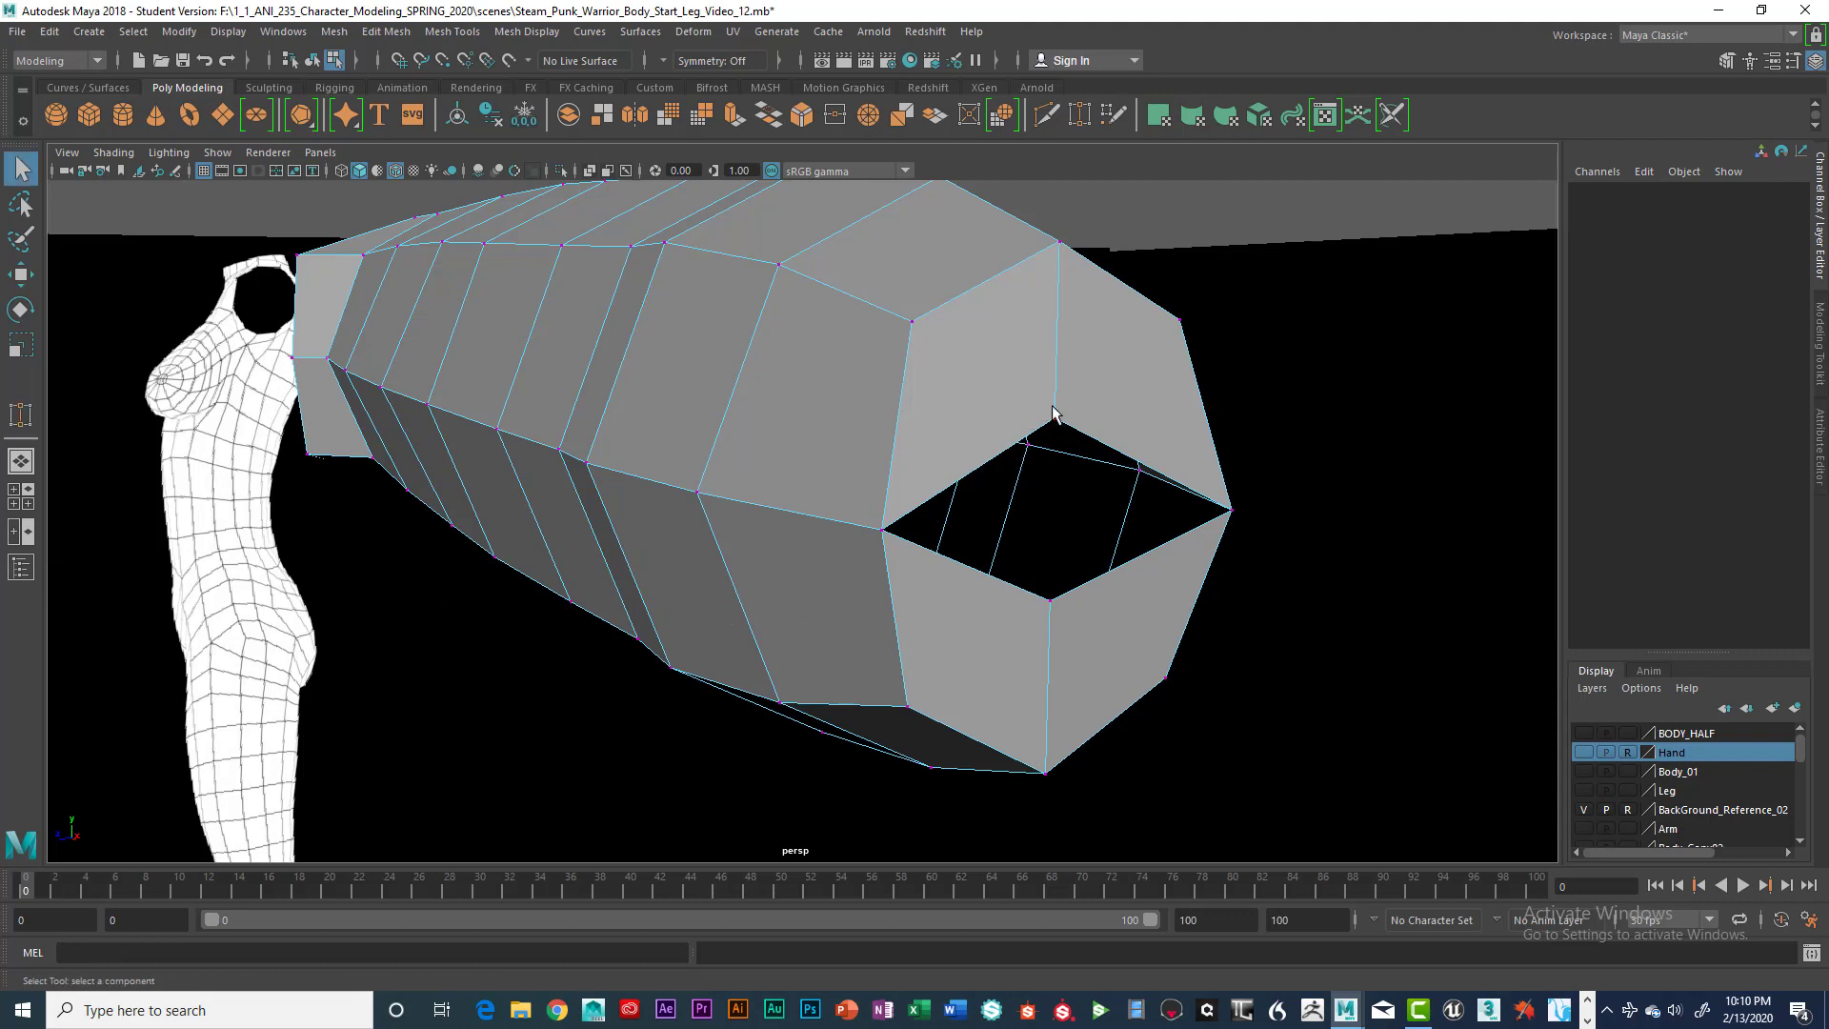
Merge the facing upper and lower middle vertices of the tip opening to close the covering's end
click(1055, 420)
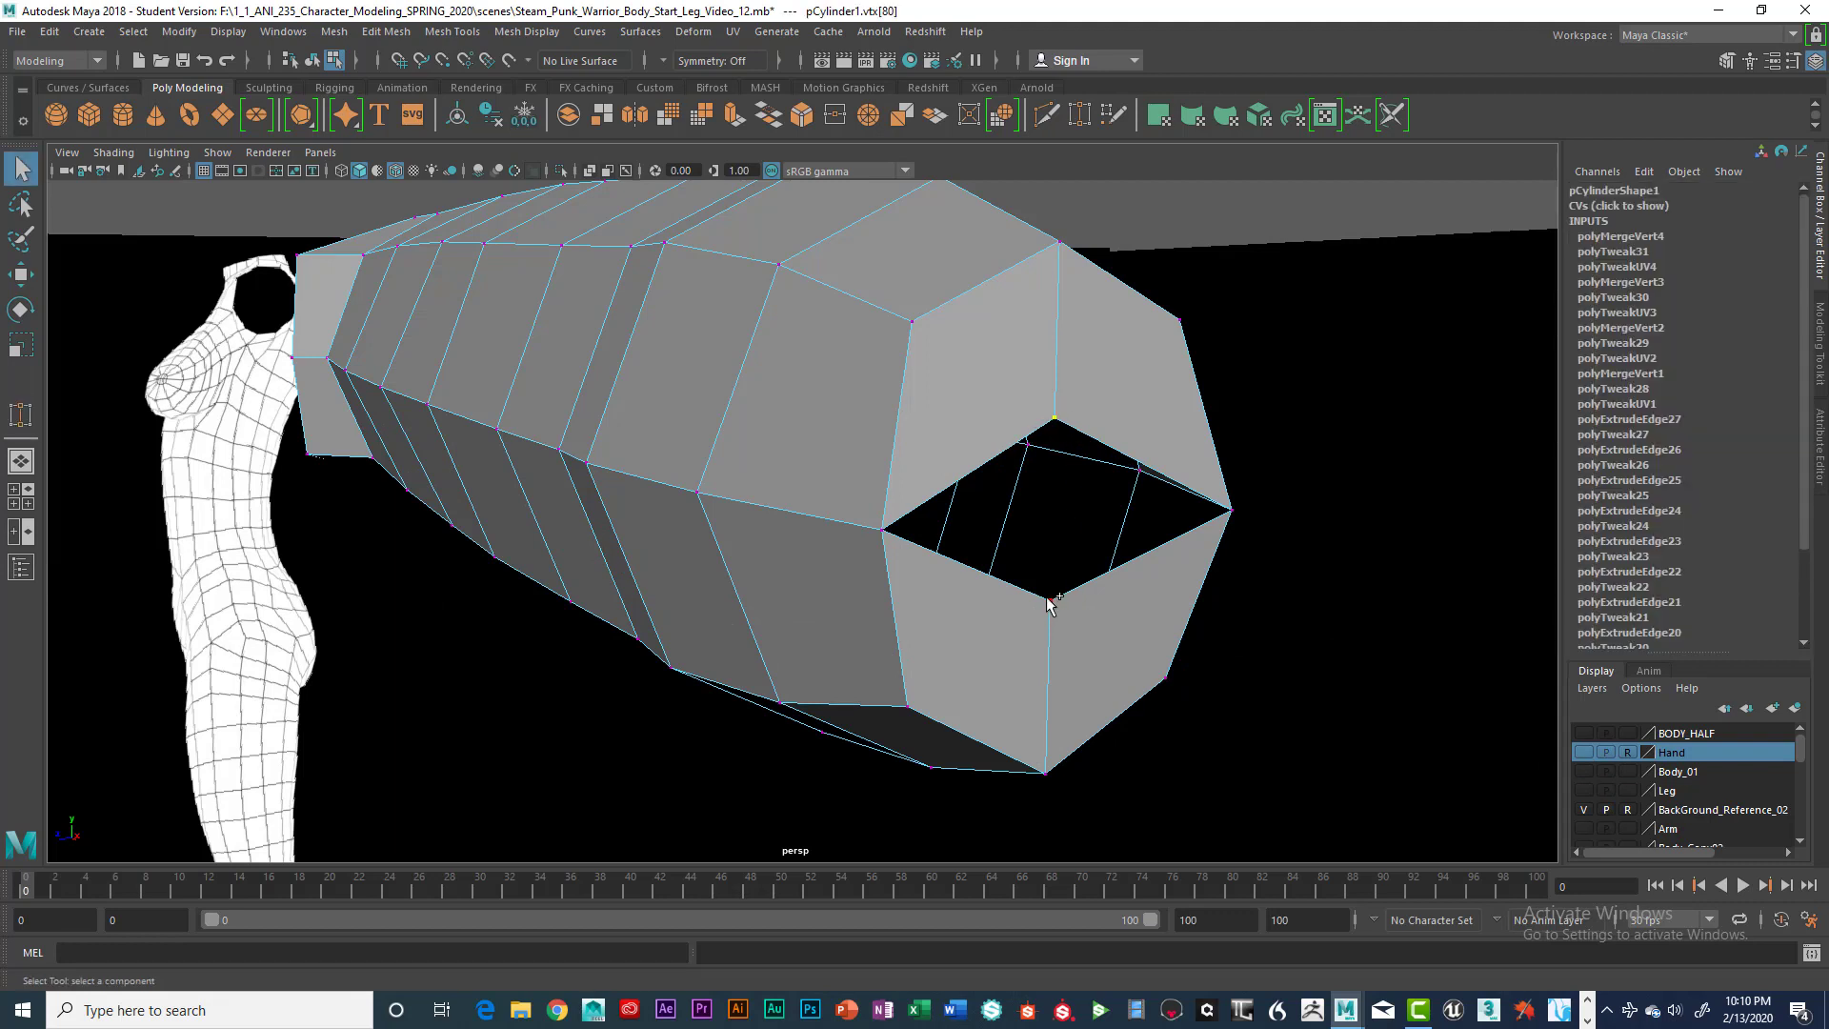
alt+drag(1101, 585, 982, 586)
scroll(1036, 581, down, 5)
key(space)
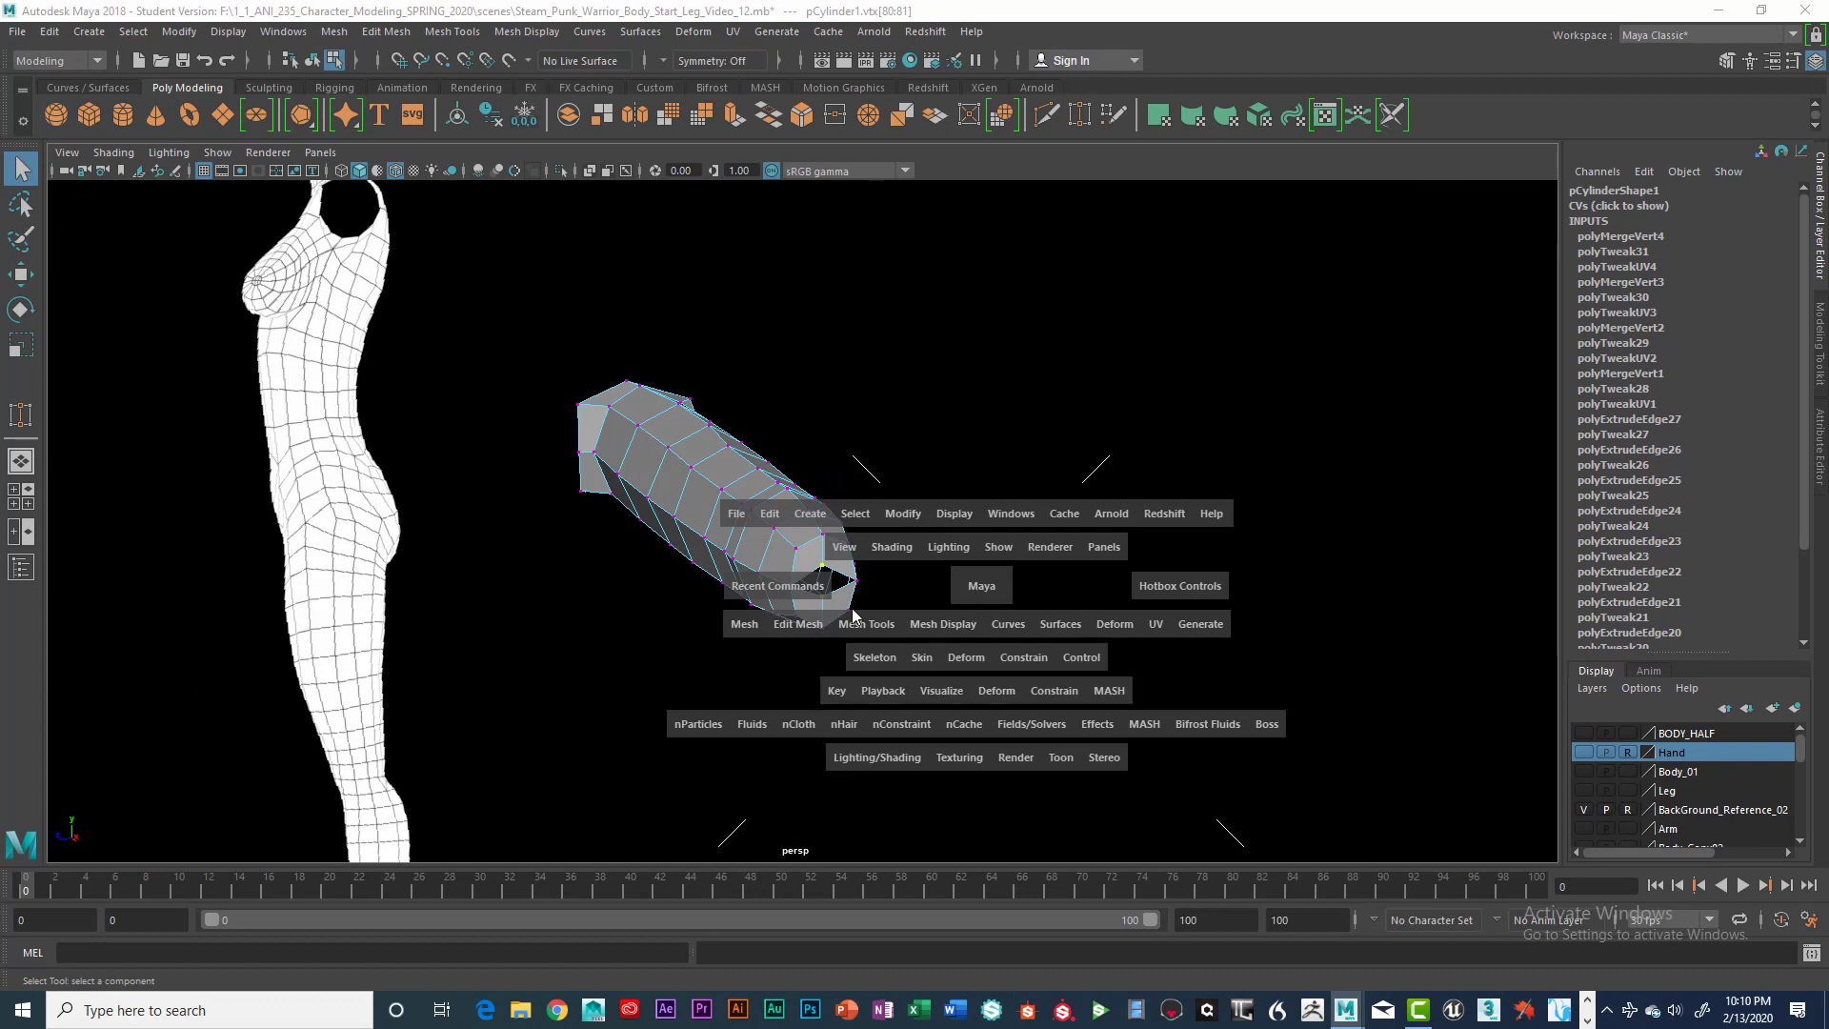
click(807, 626)
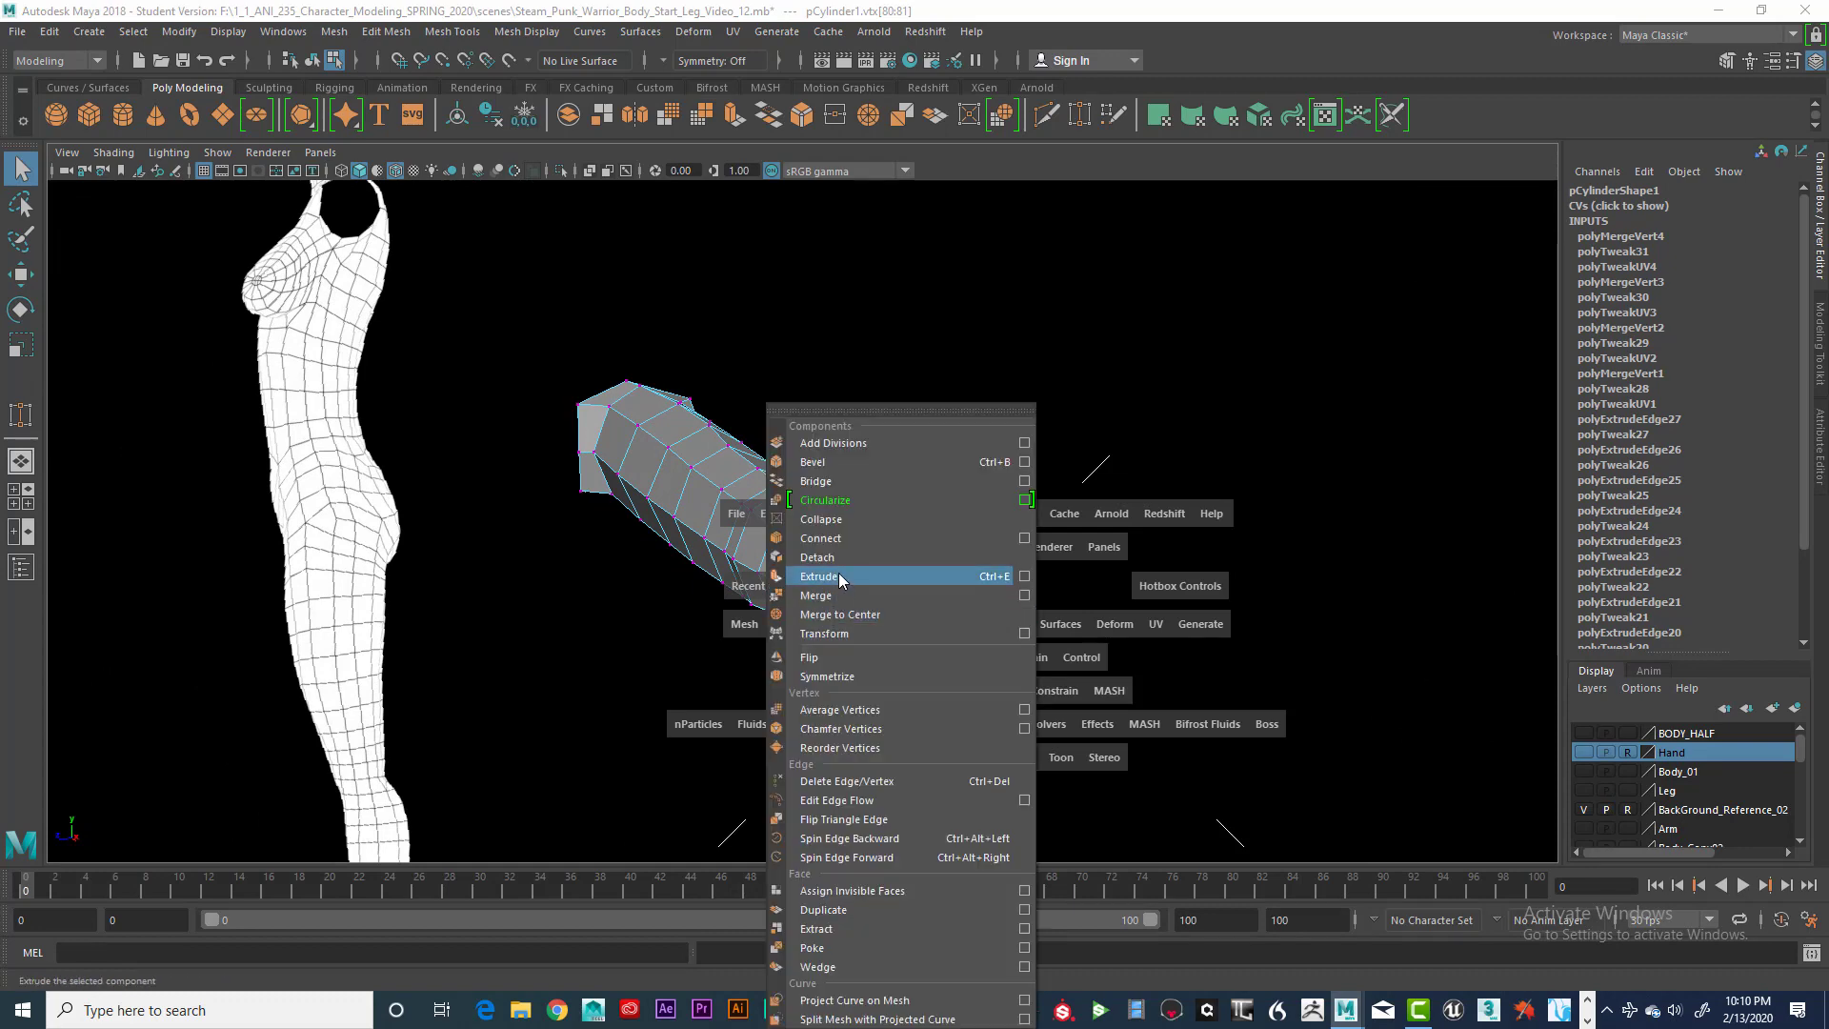
click(838, 596)
scroll(911, 617, up, 5)
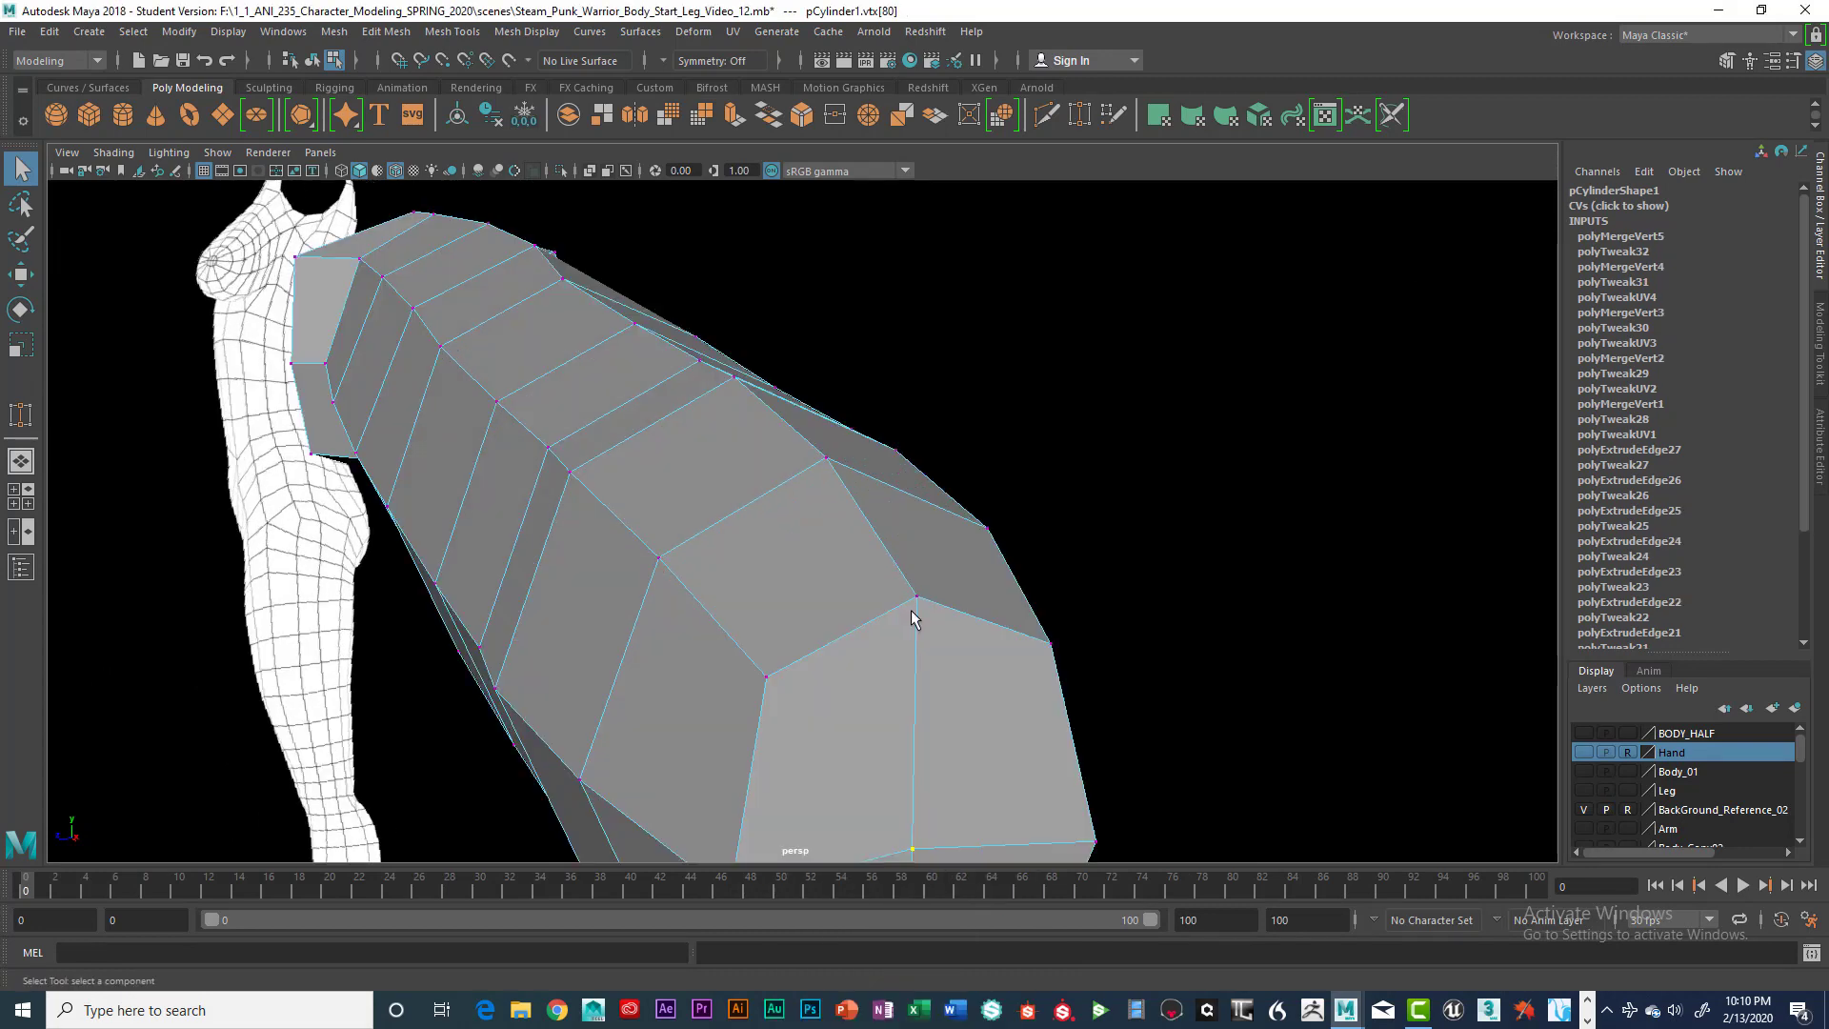
Show the Hand layer and move the merged tip vertex outward past the fingertip to about X 2.461 in the top view
scroll(913, 619, down, 5)
alt+drag(914, 620, 852, 597)
alt+drag(885, 603, 892, 605)
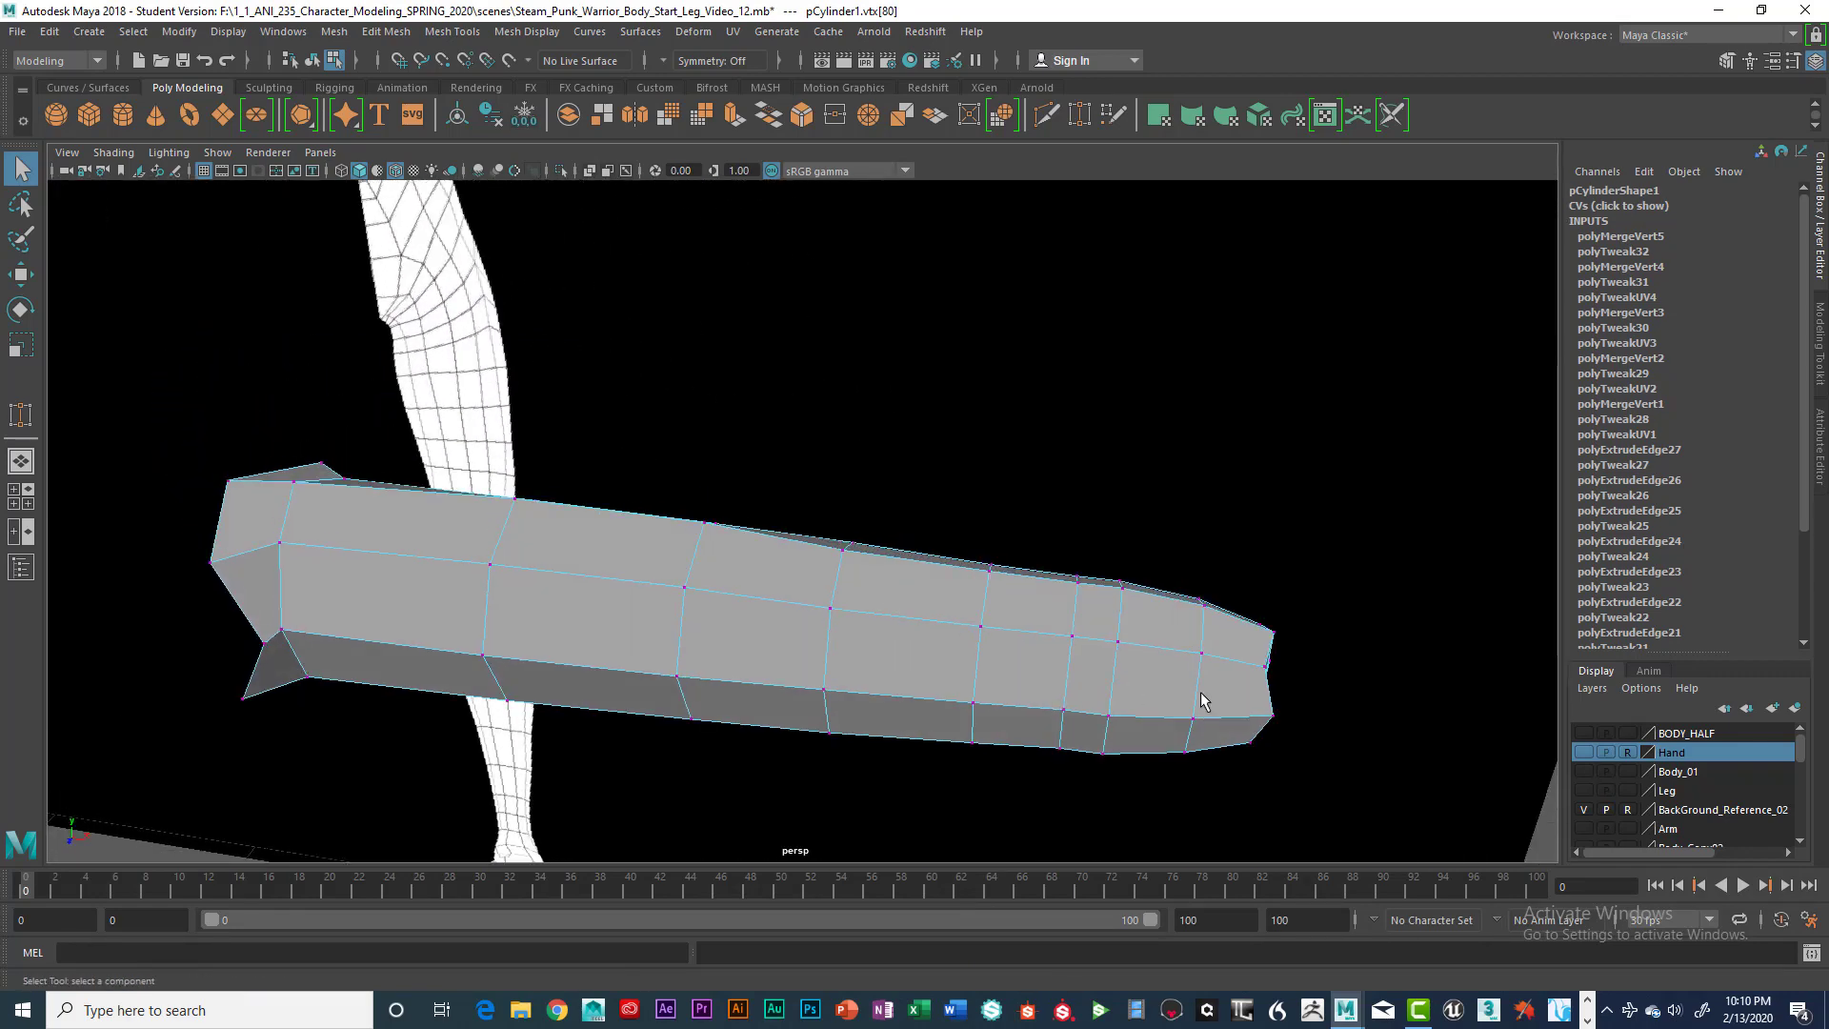
click(1584, 751)
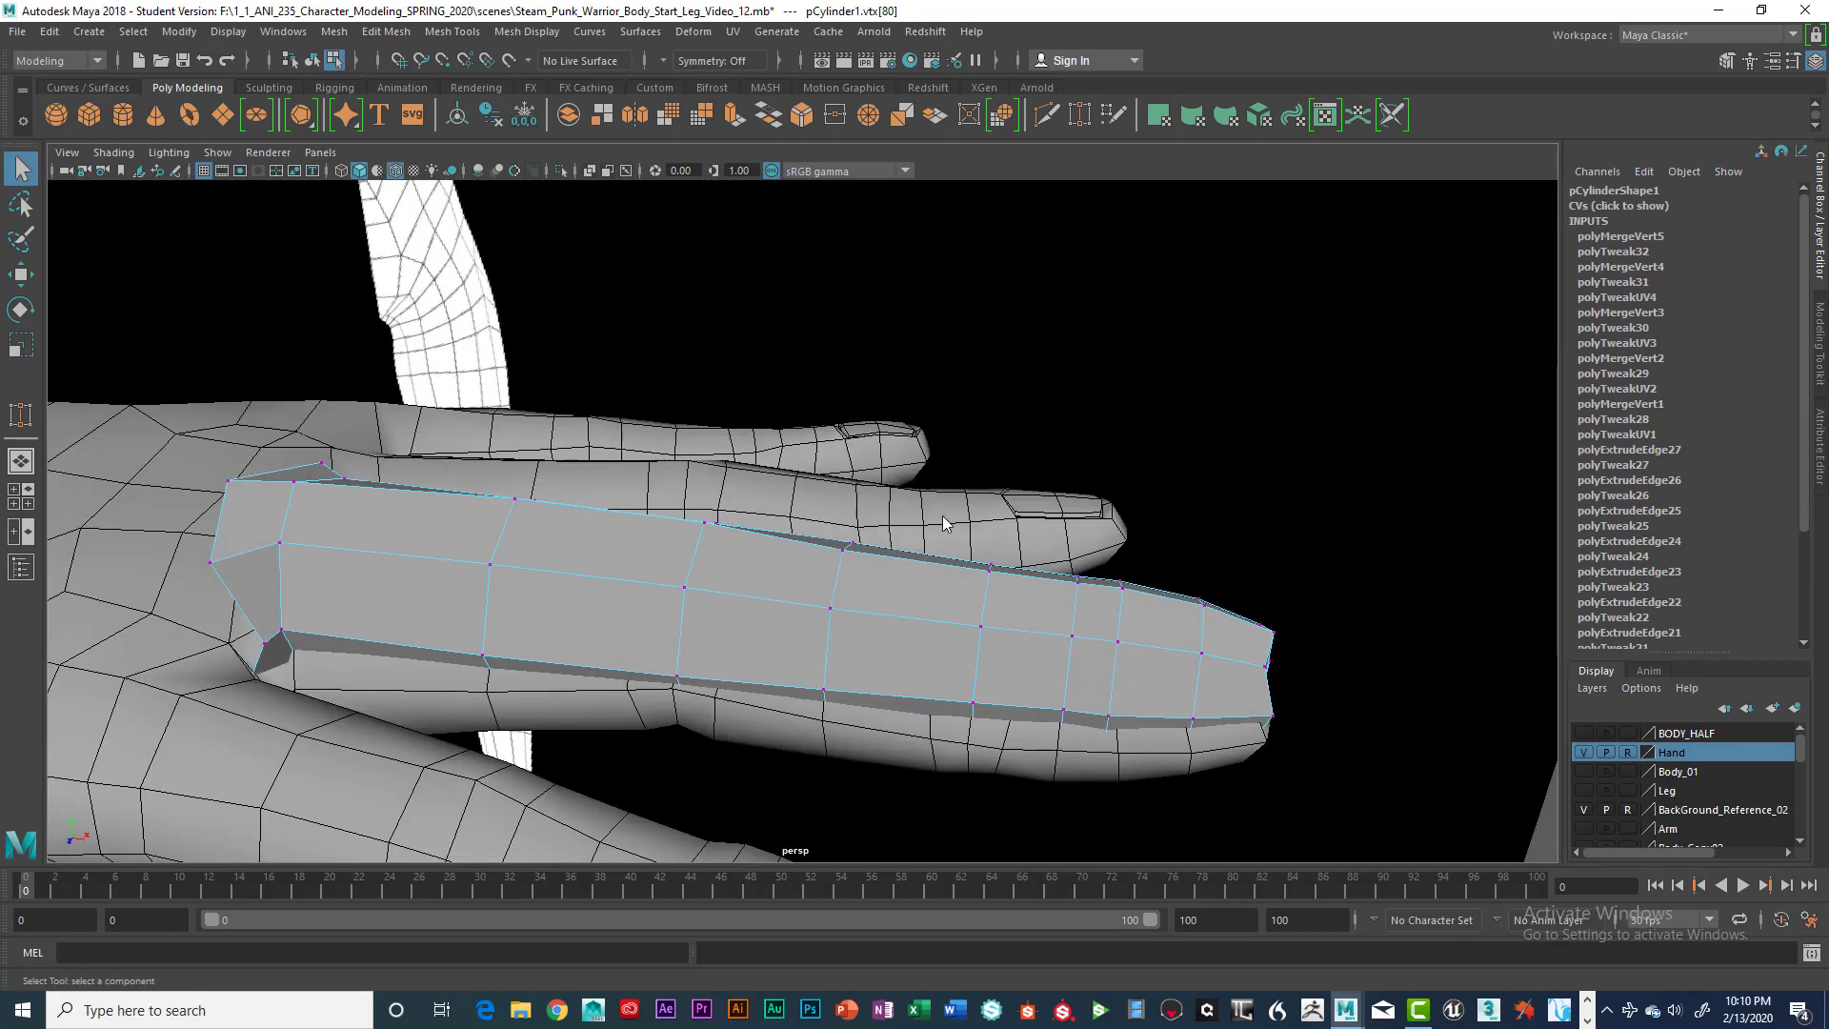
key(space)
key(space)
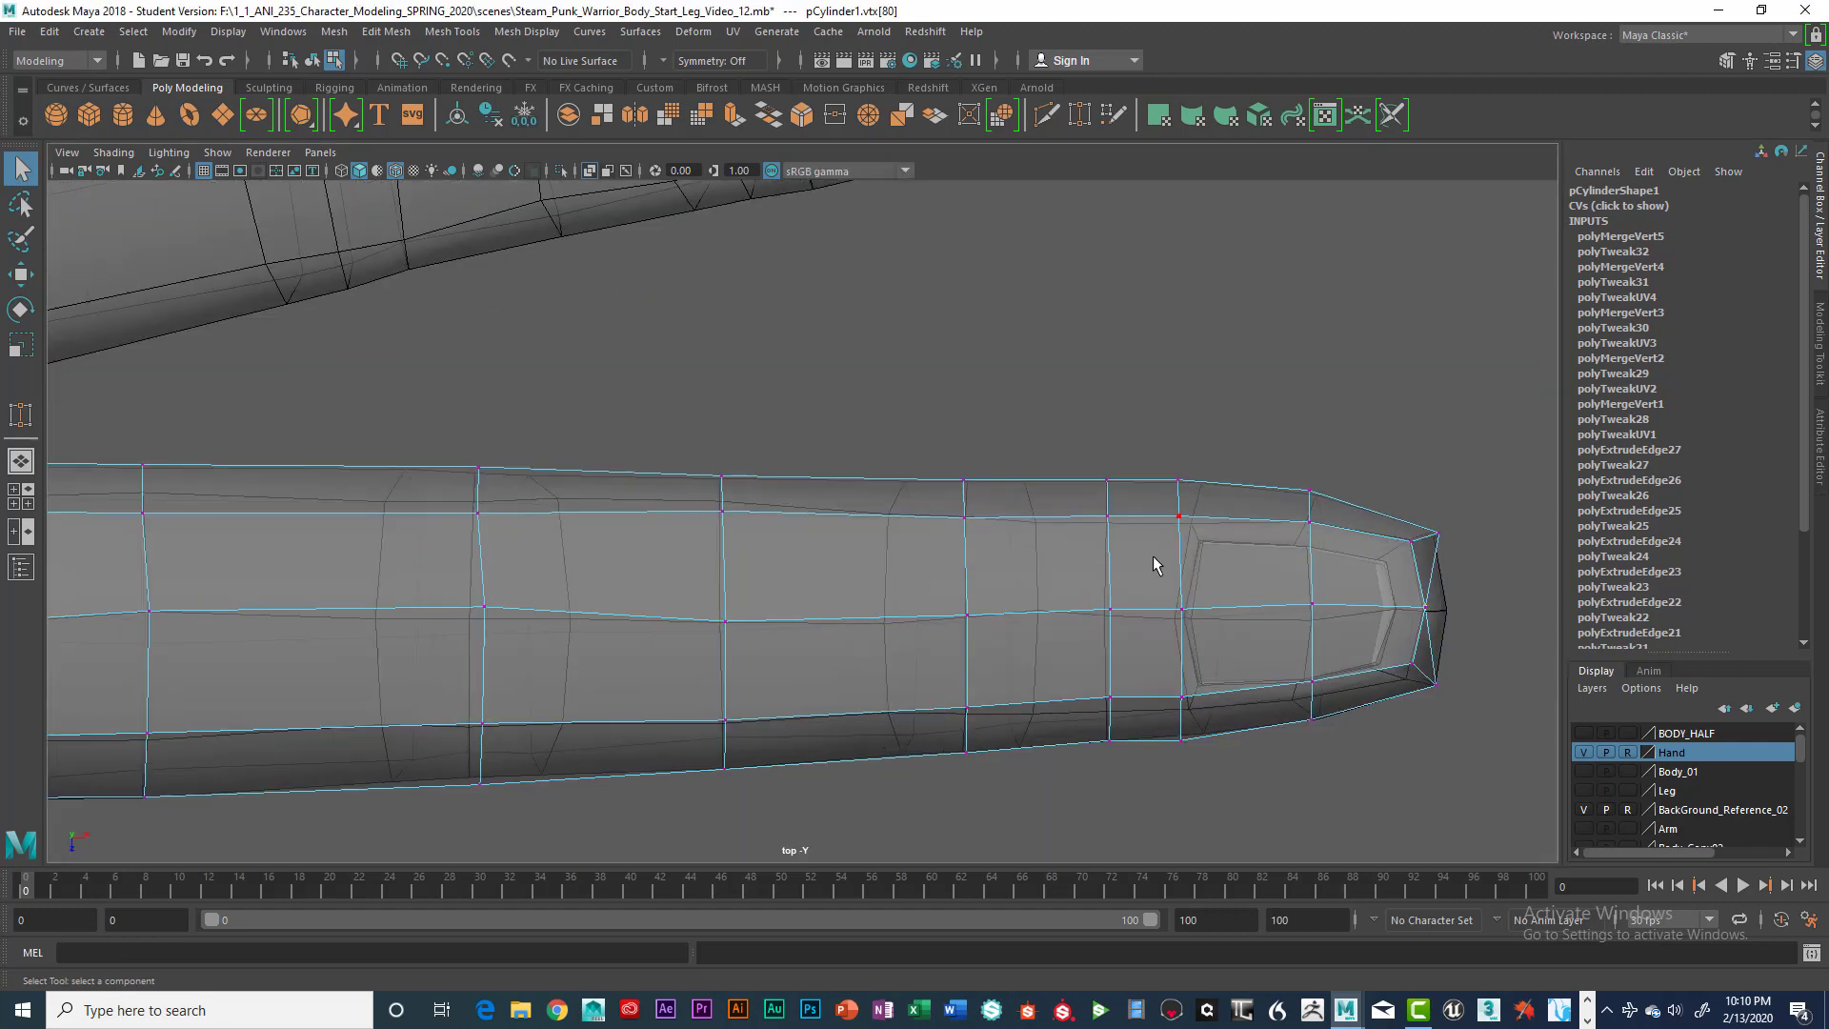
key(space)
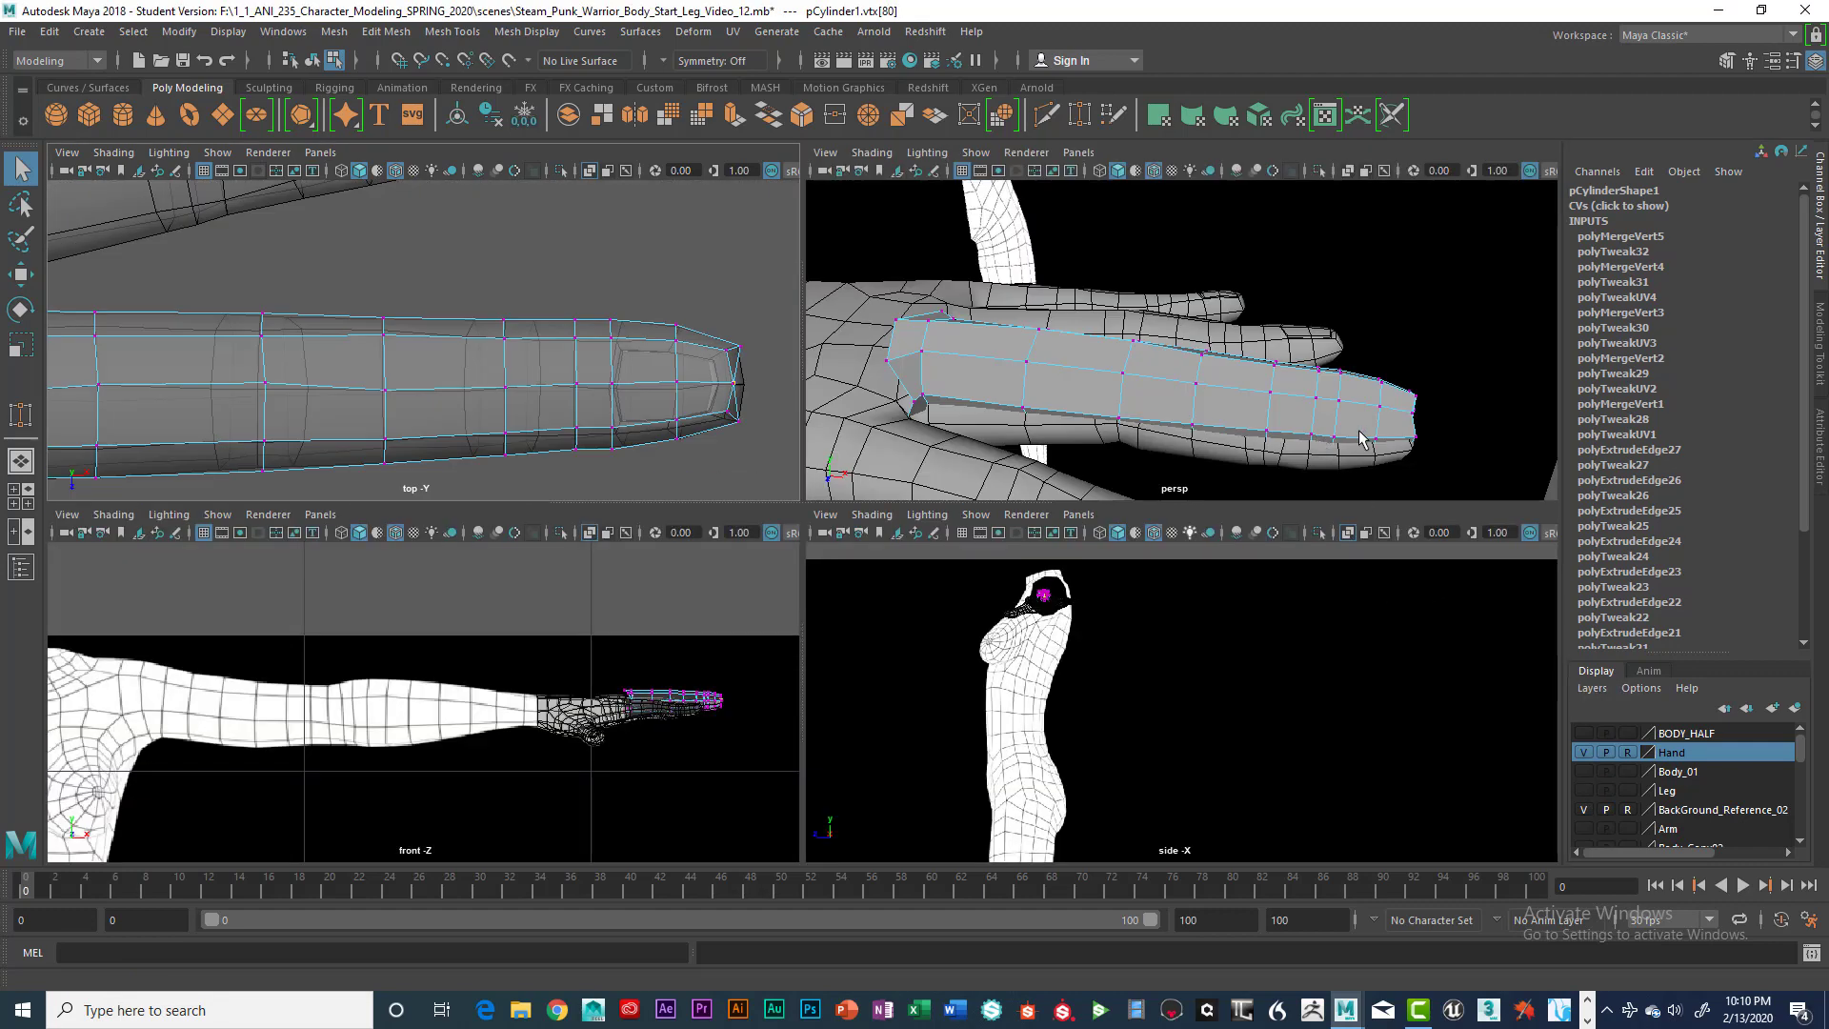
alt+drag(1359, 439, 1315, 411)
key(space)
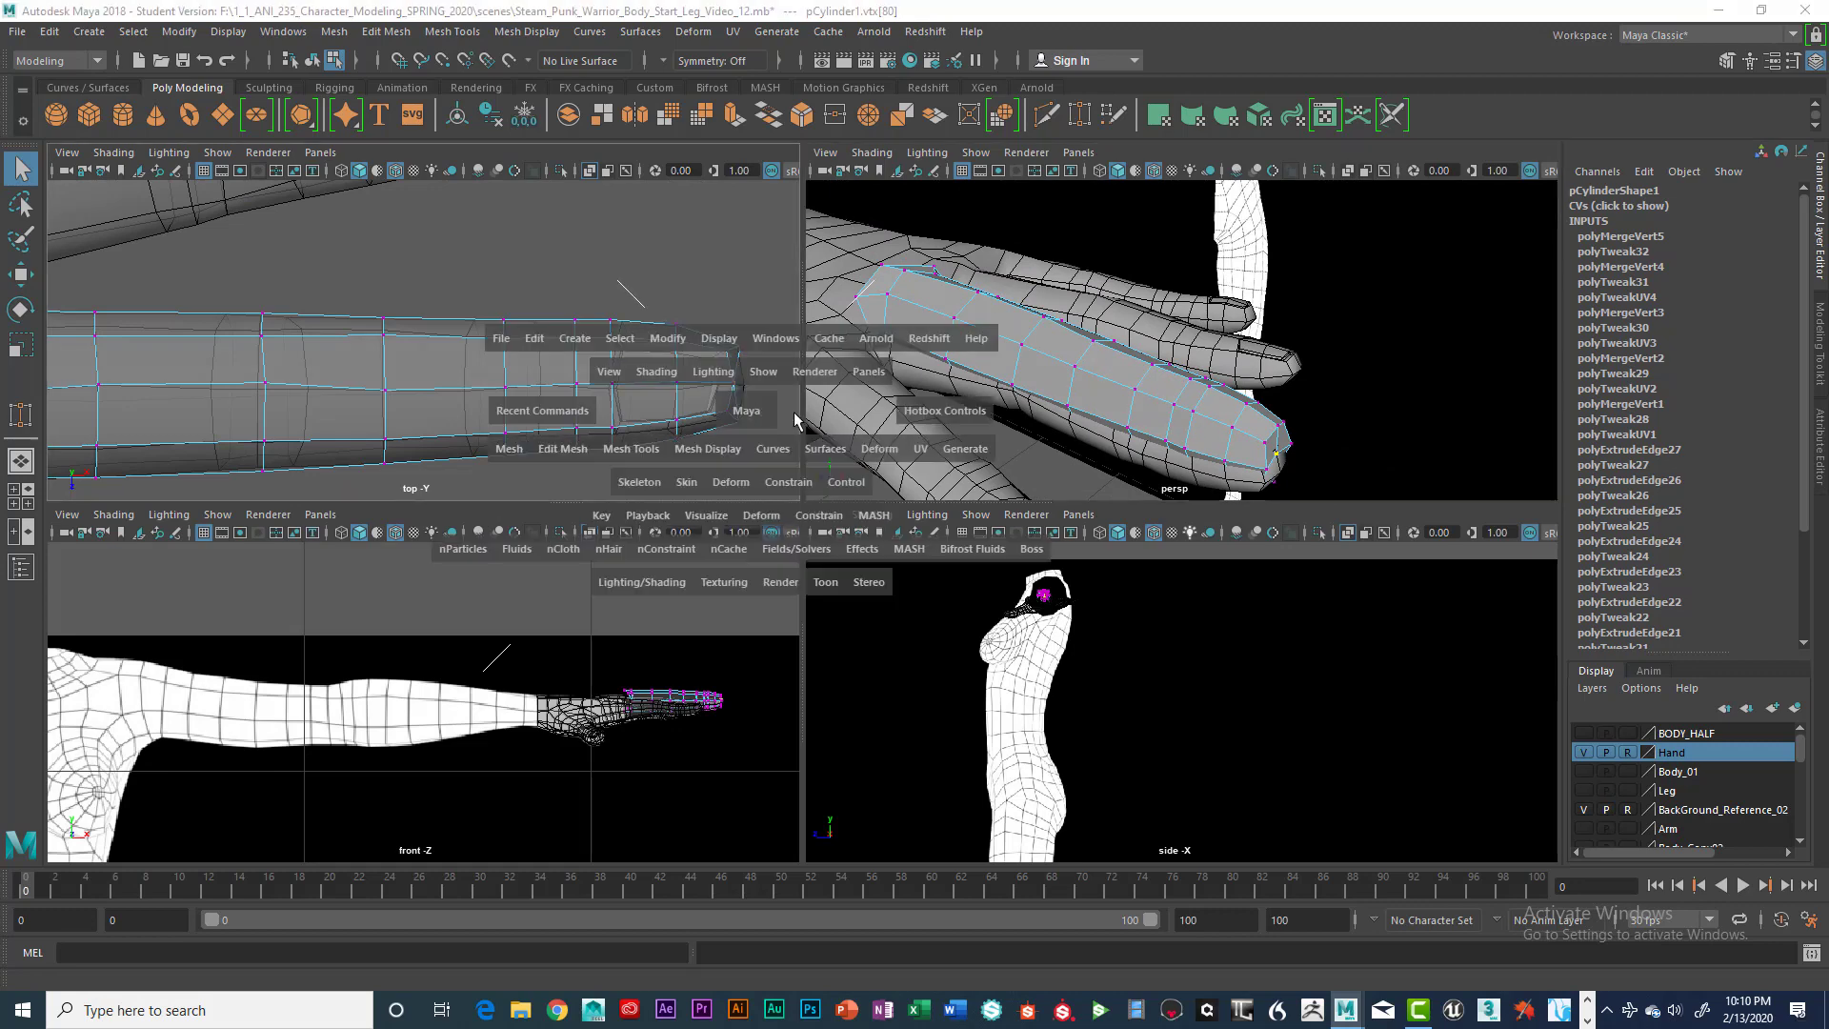
key(w)
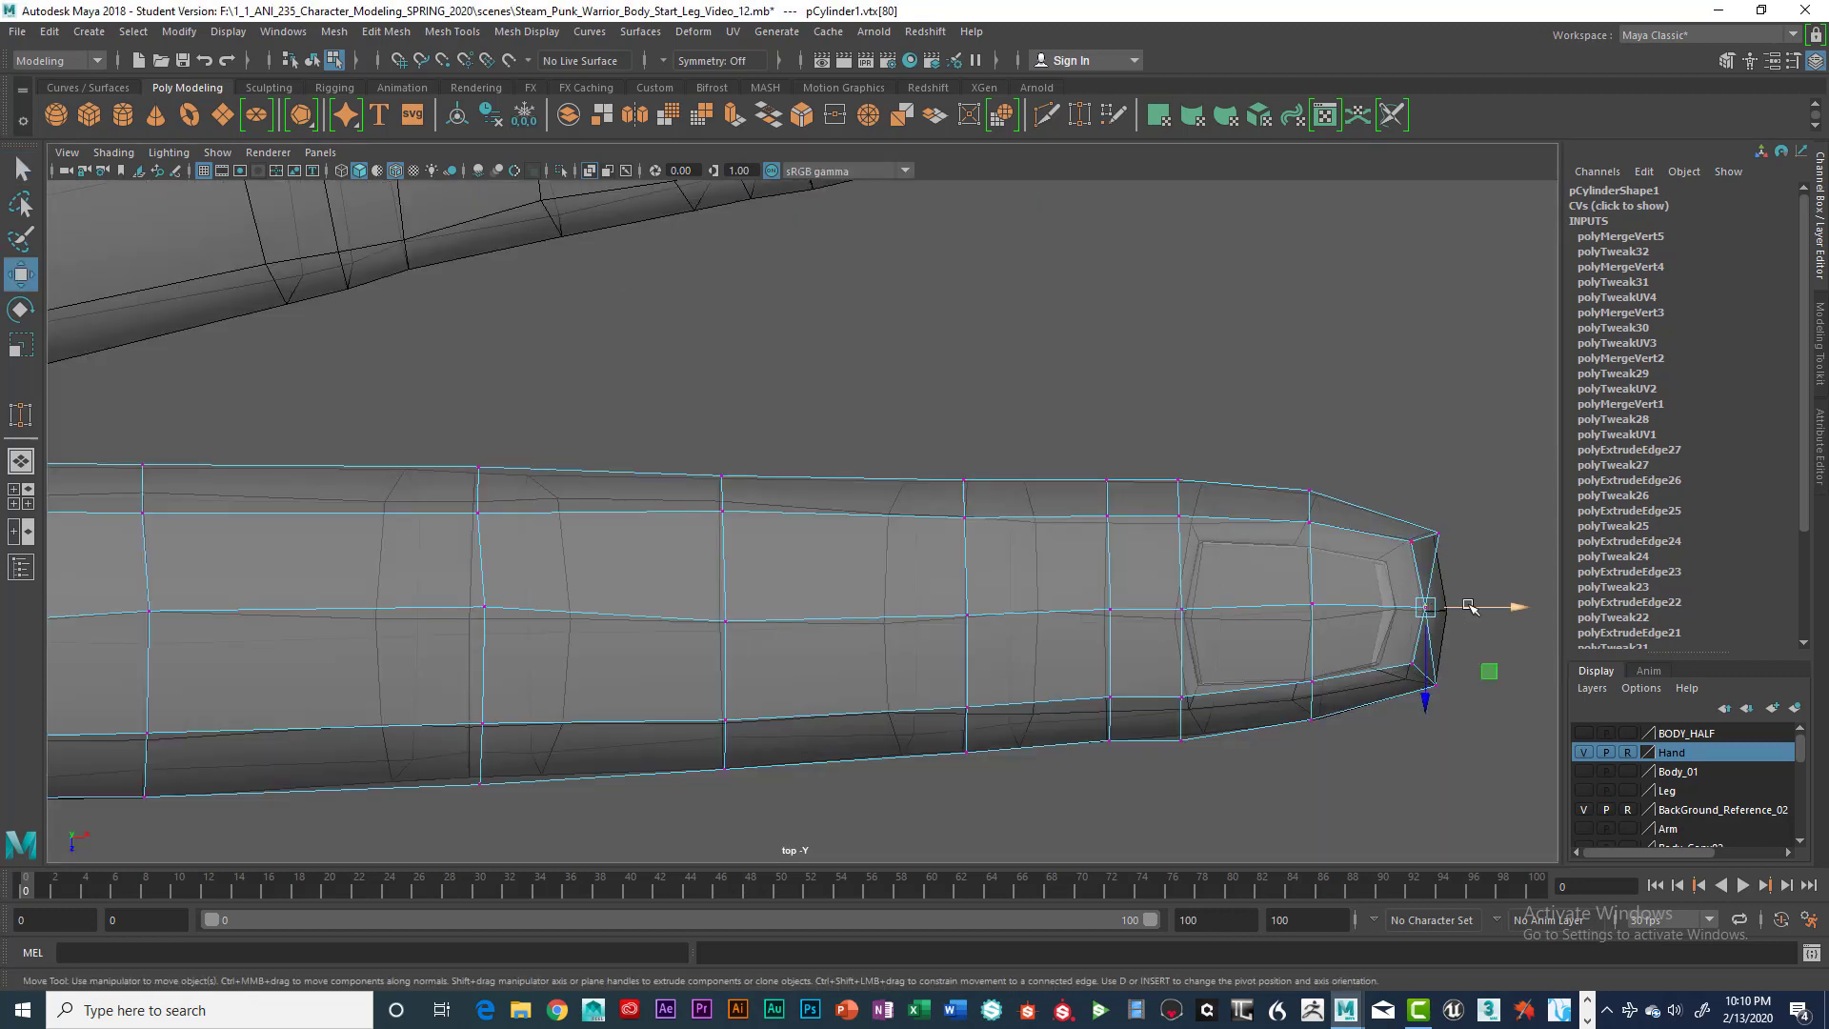
drag(1471, 609, 1510, 613)
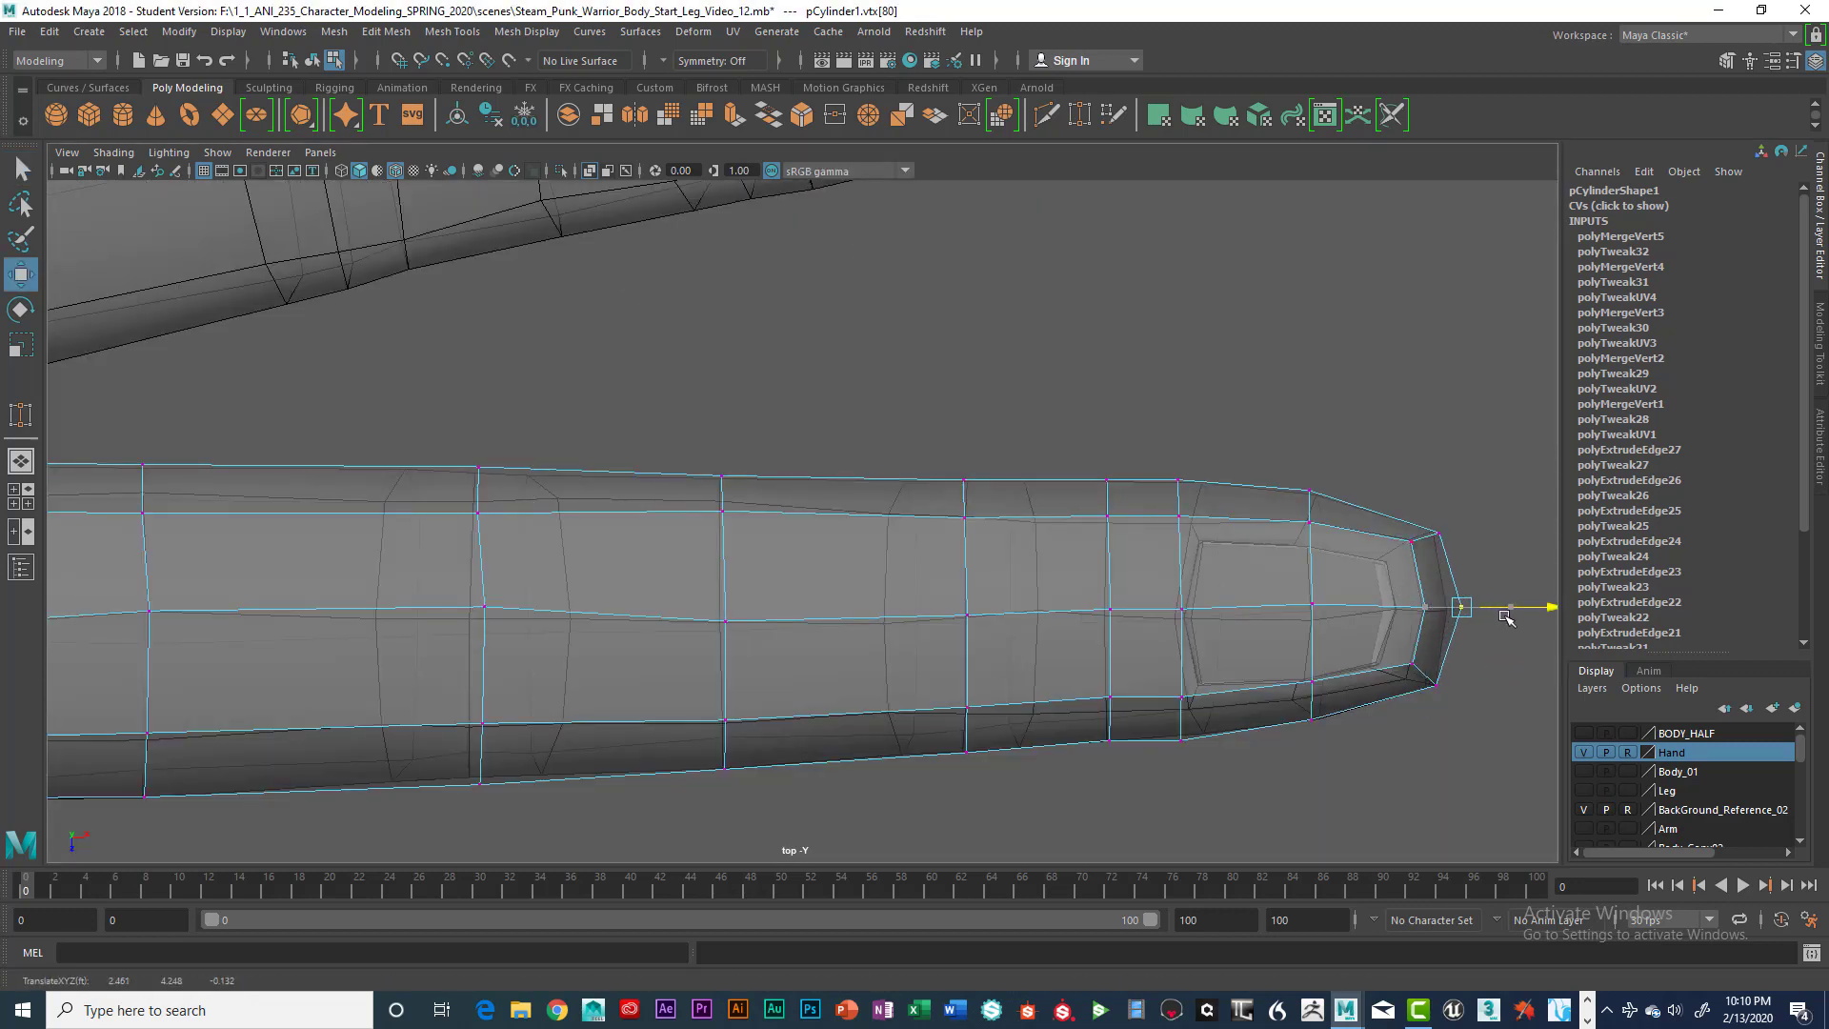
Pull the tip vertices back slightly along X and adjust the end's side vertices to follow the fingertip and nail outline
drag(1404, 502, 1506, 725)
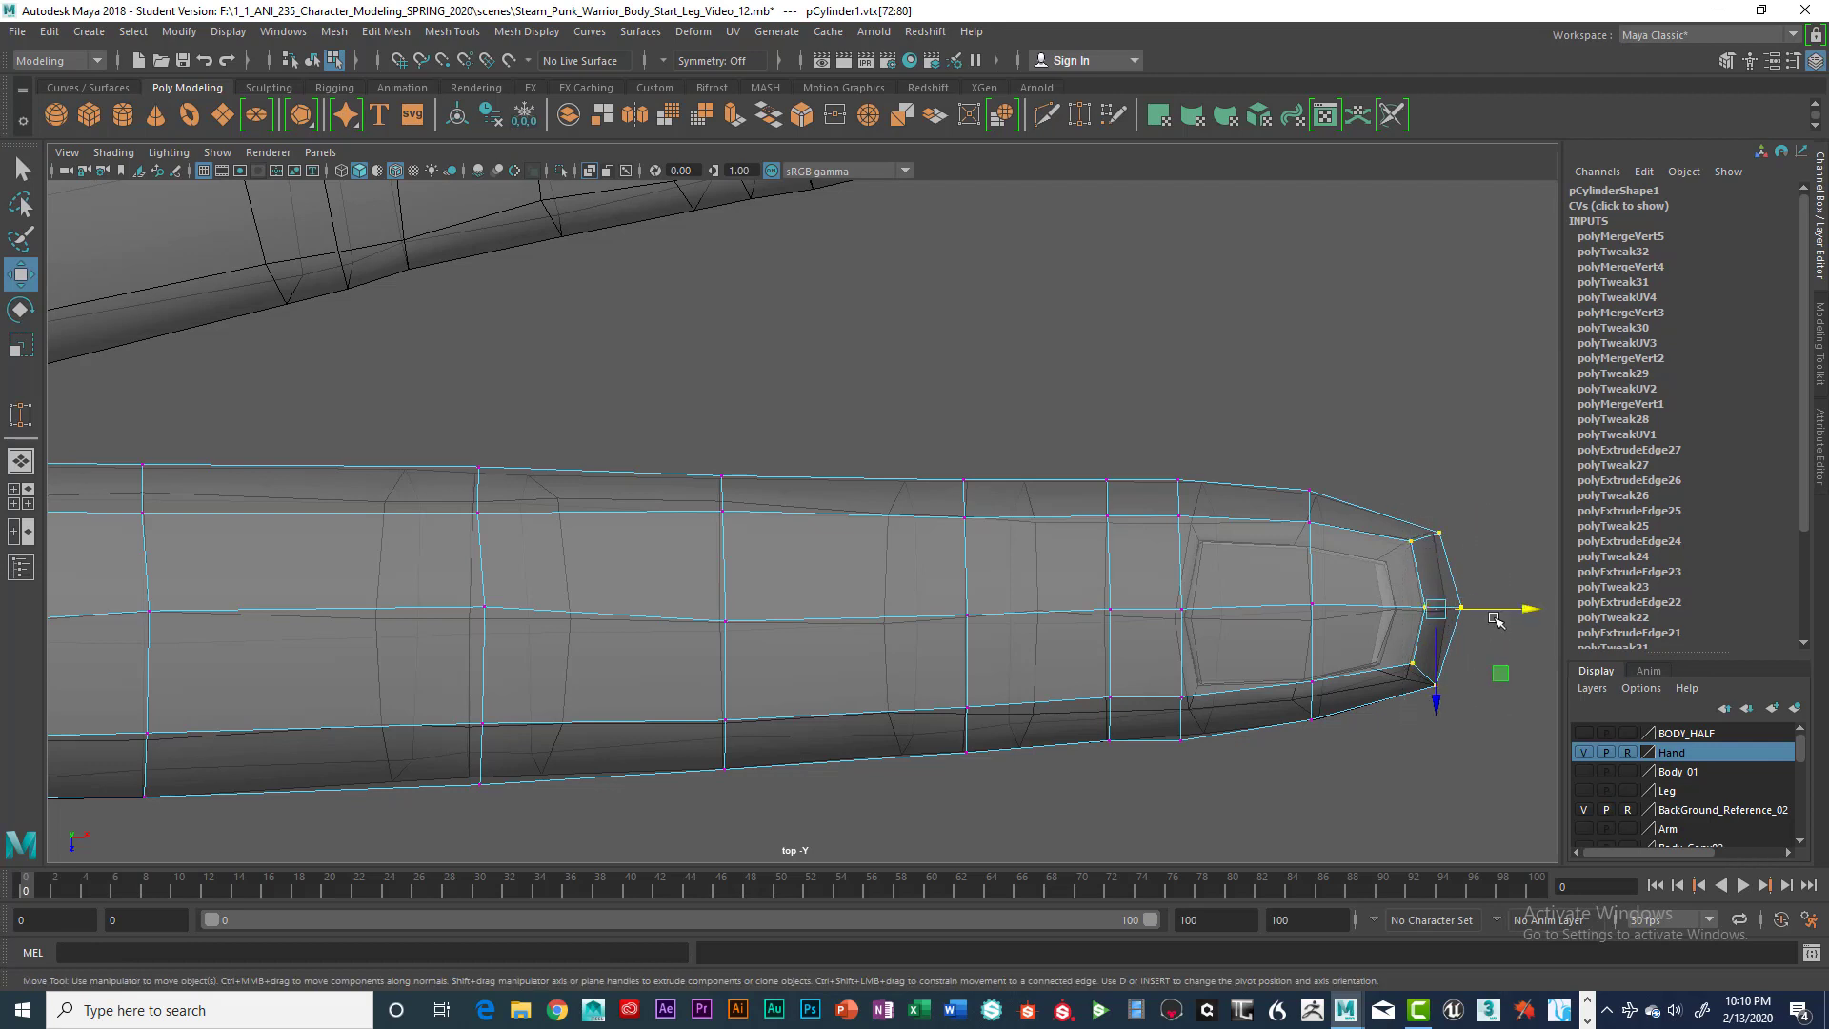
drag(1492, 610, 1476, 609)
click(1429, 520)
click(1456, 607)
click(1434, 683)
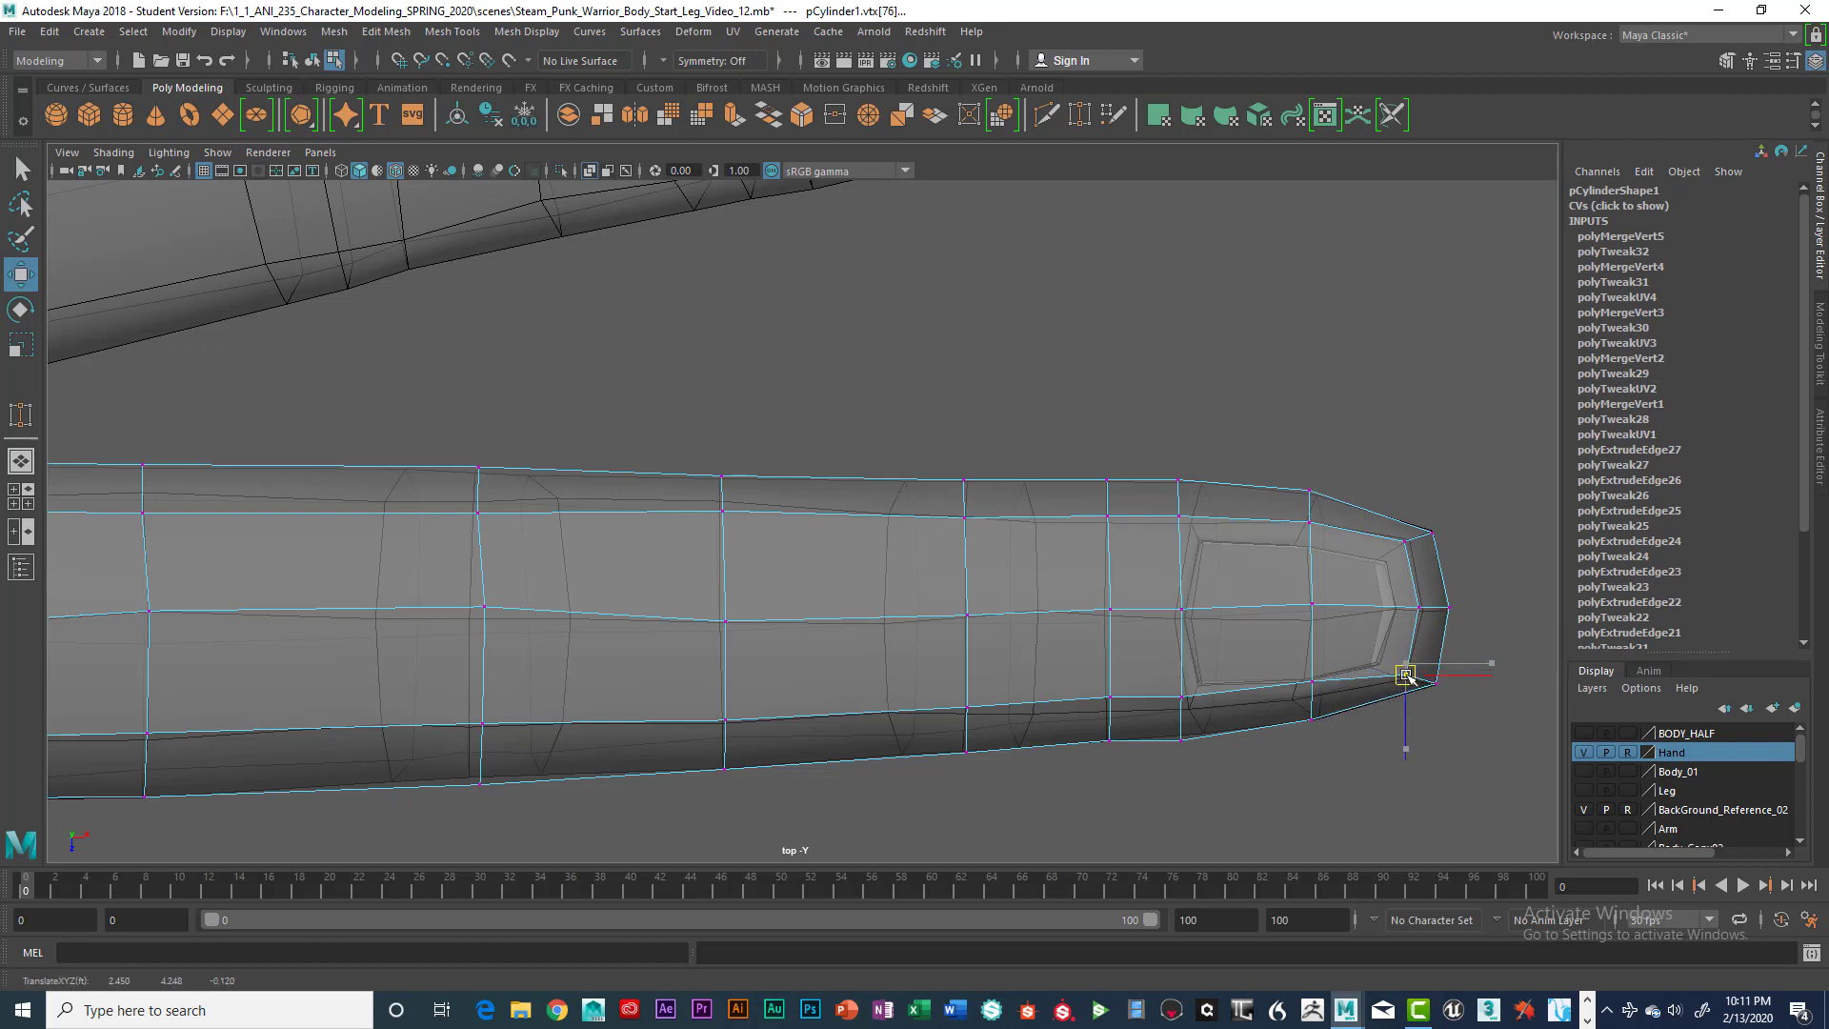
click(1405, 673)
click(1406, 540)
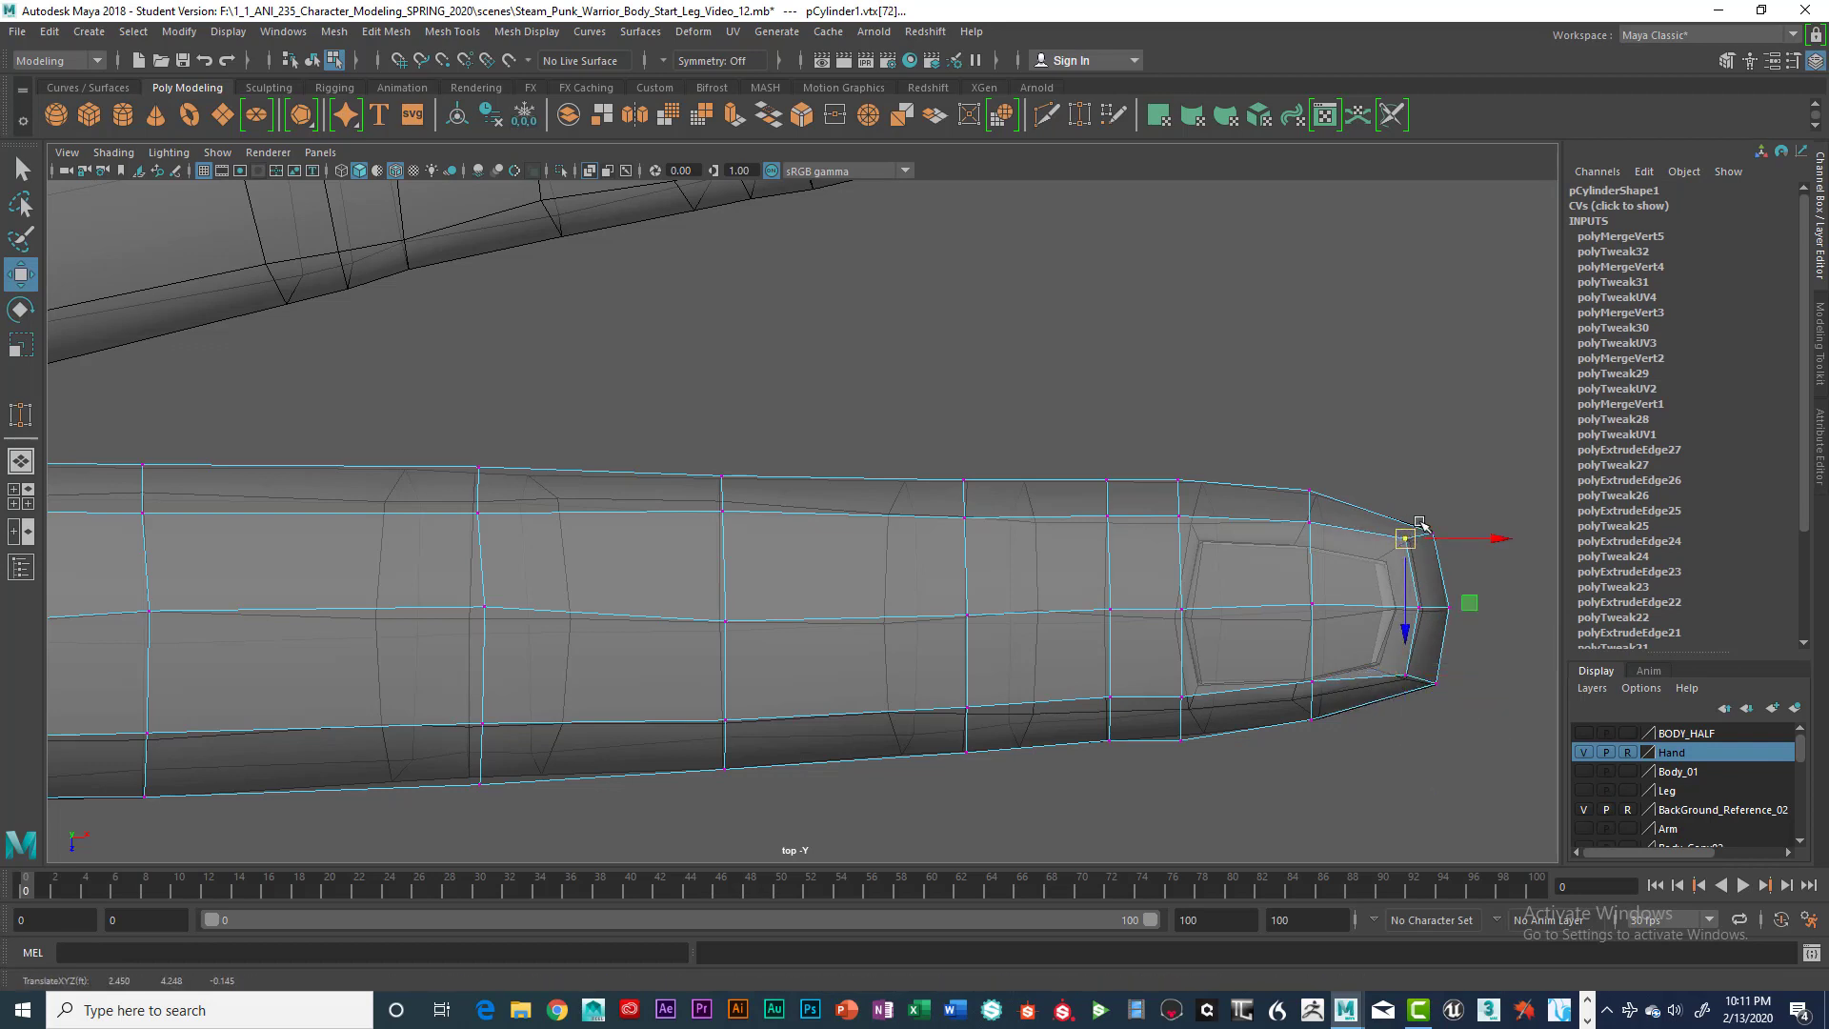
click(1432, 530)
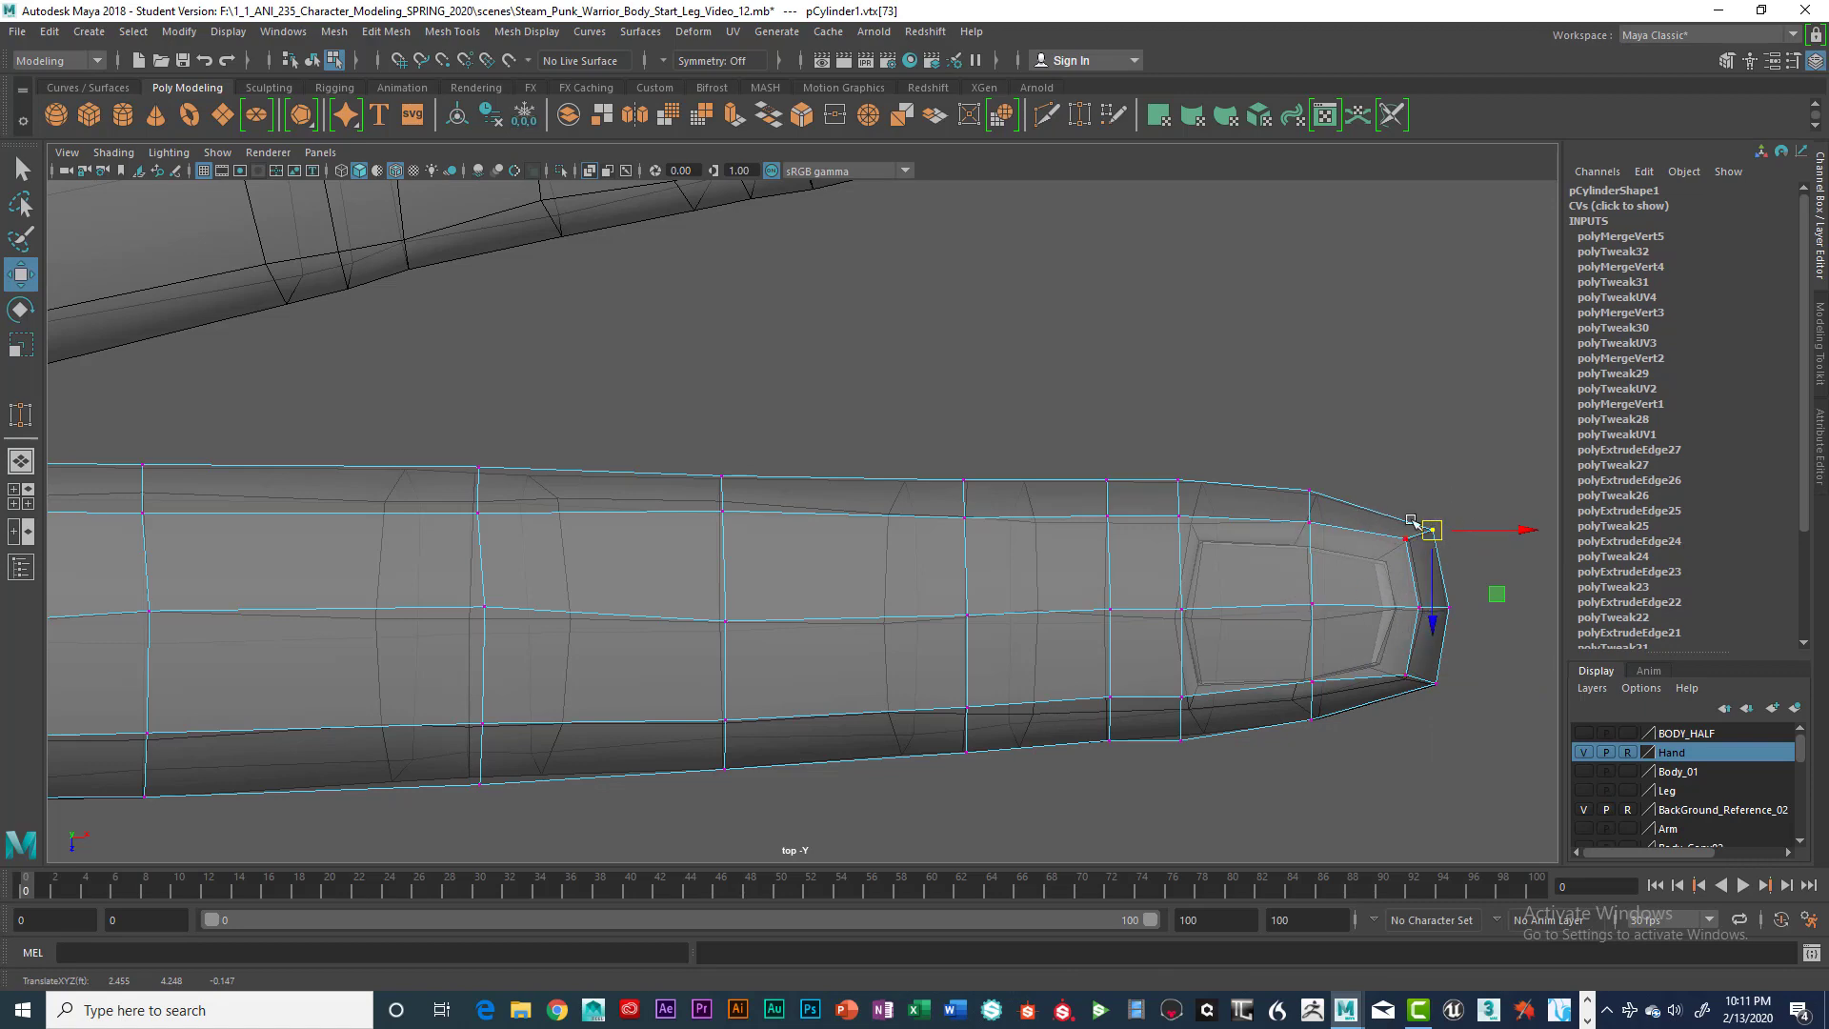
Reposition the vertices of the edge row at the nail's base in the top view to curve around the fingernail
key(space)
key(space)
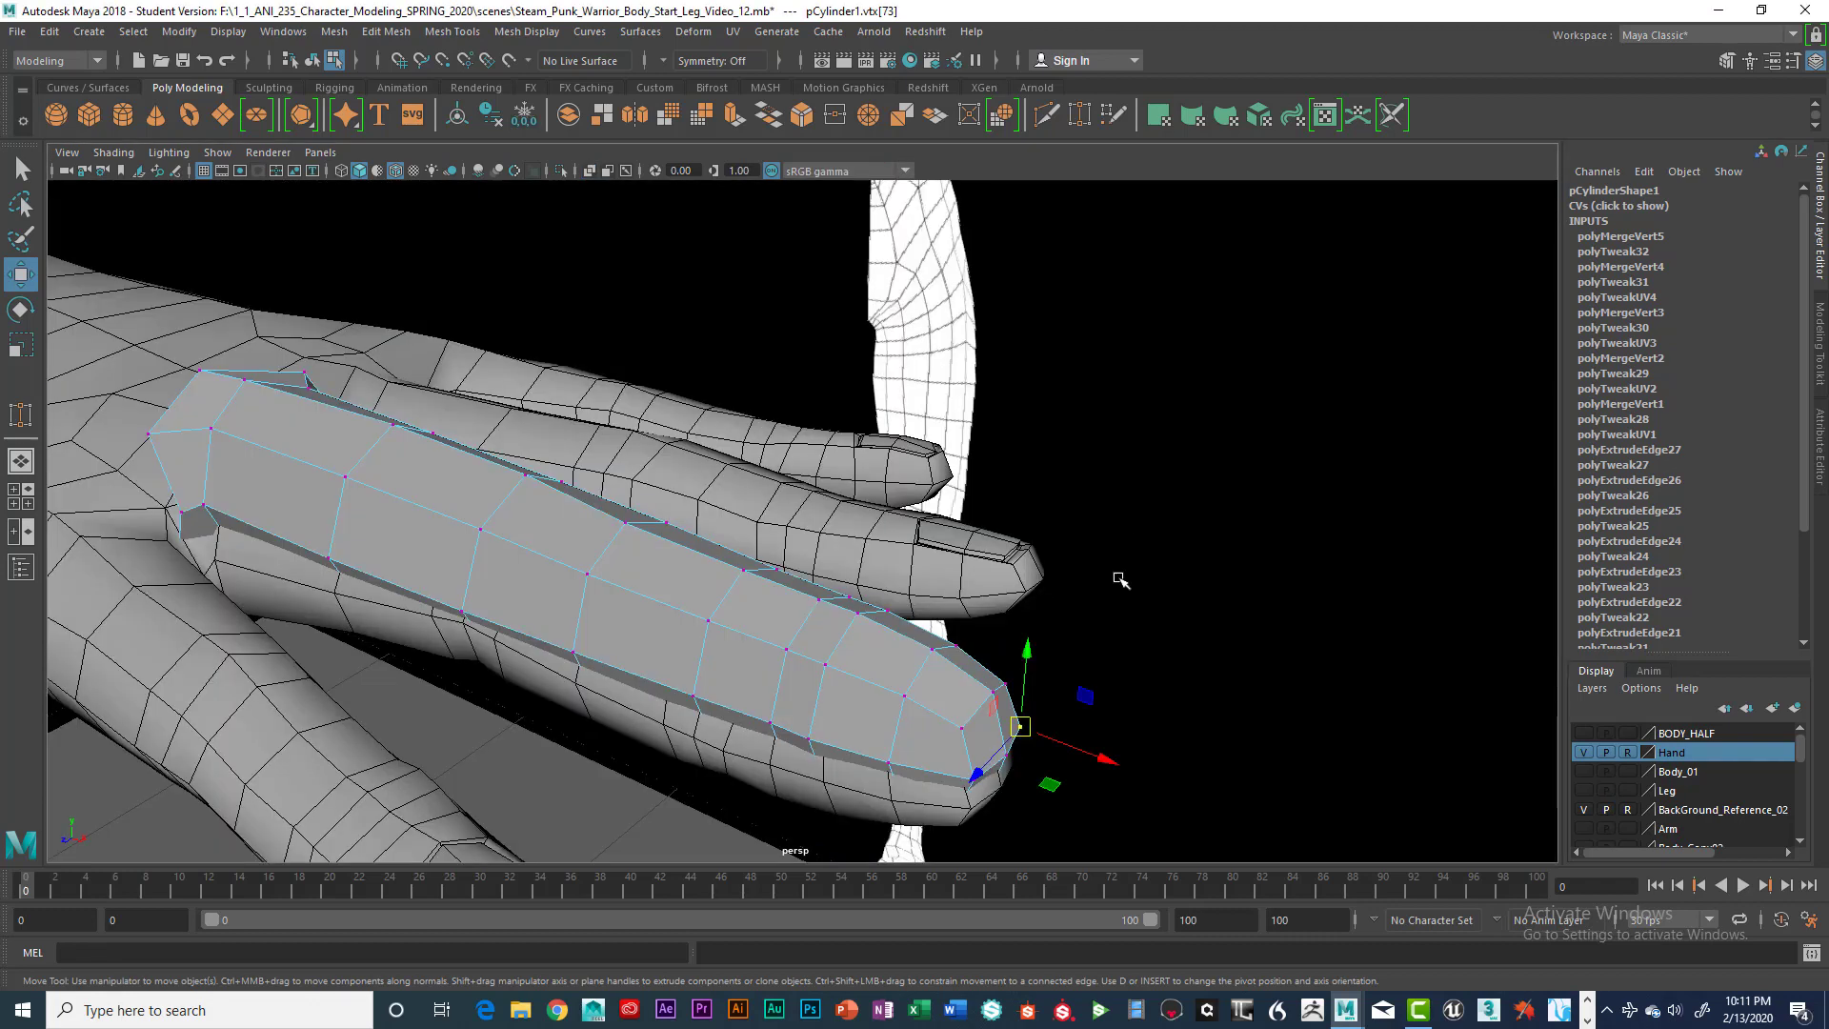
key(space)
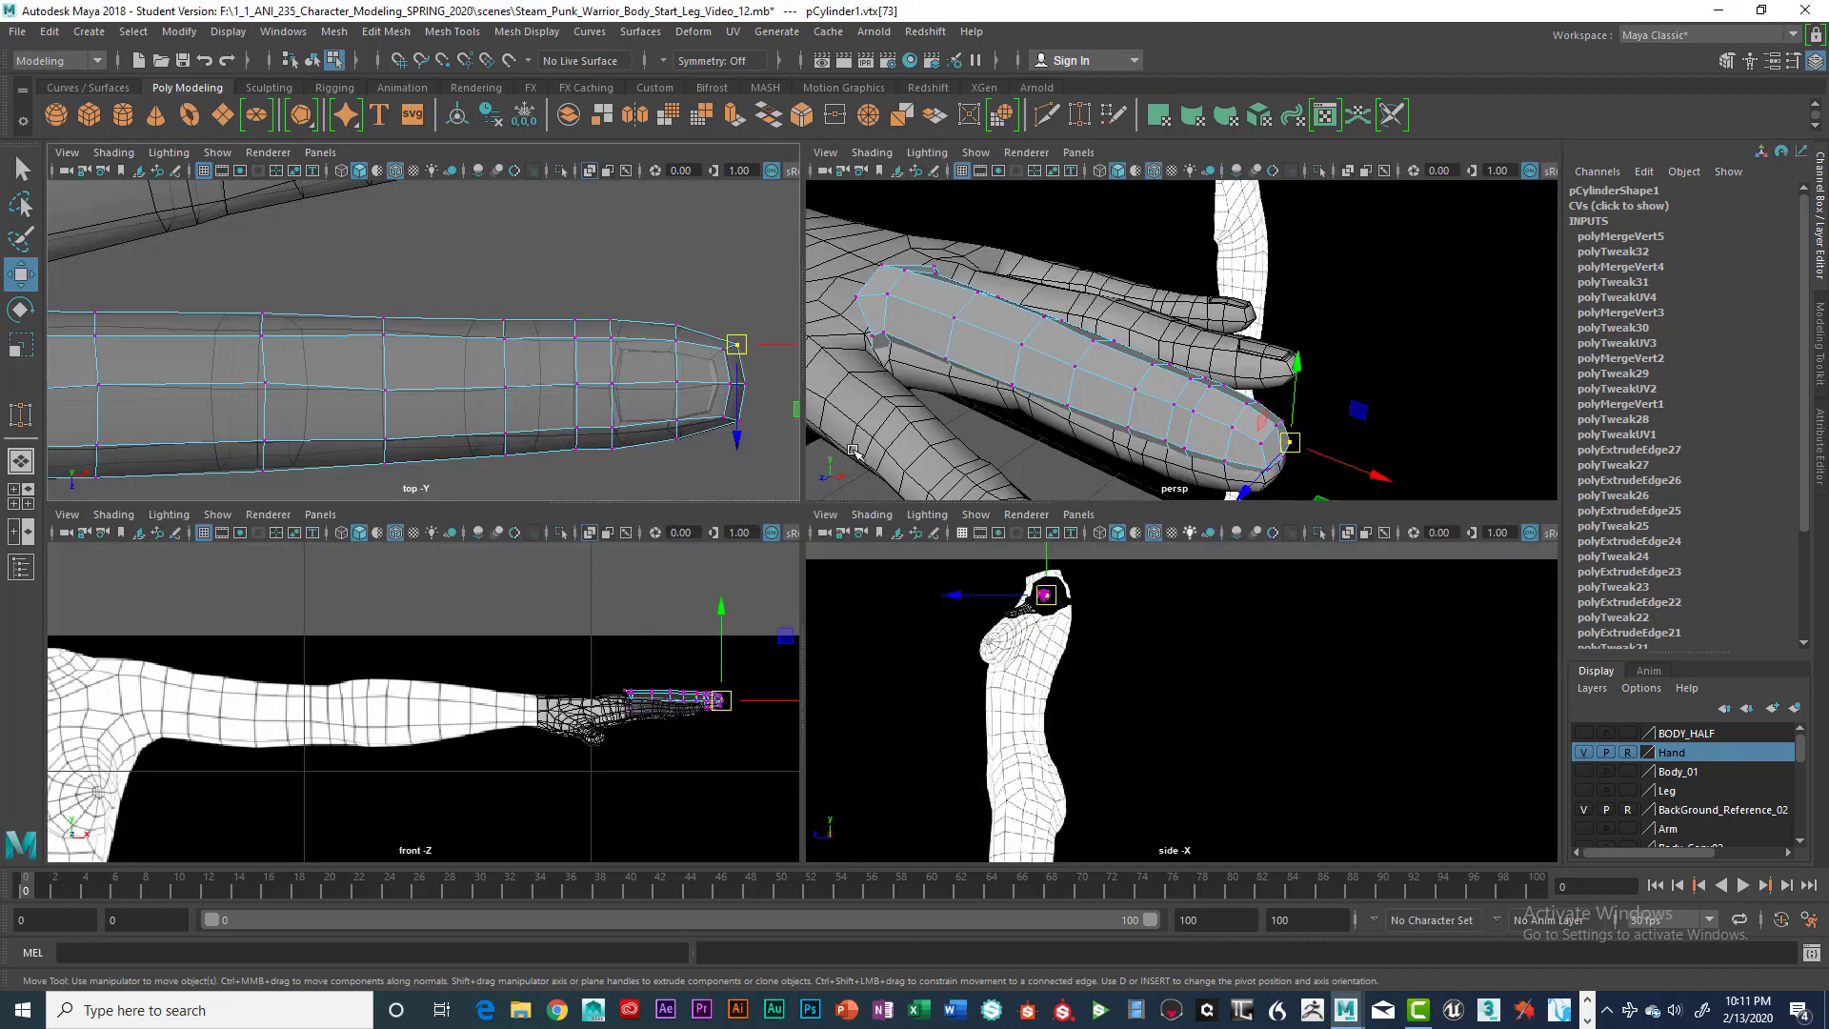
key(space)
click(1181, 514)
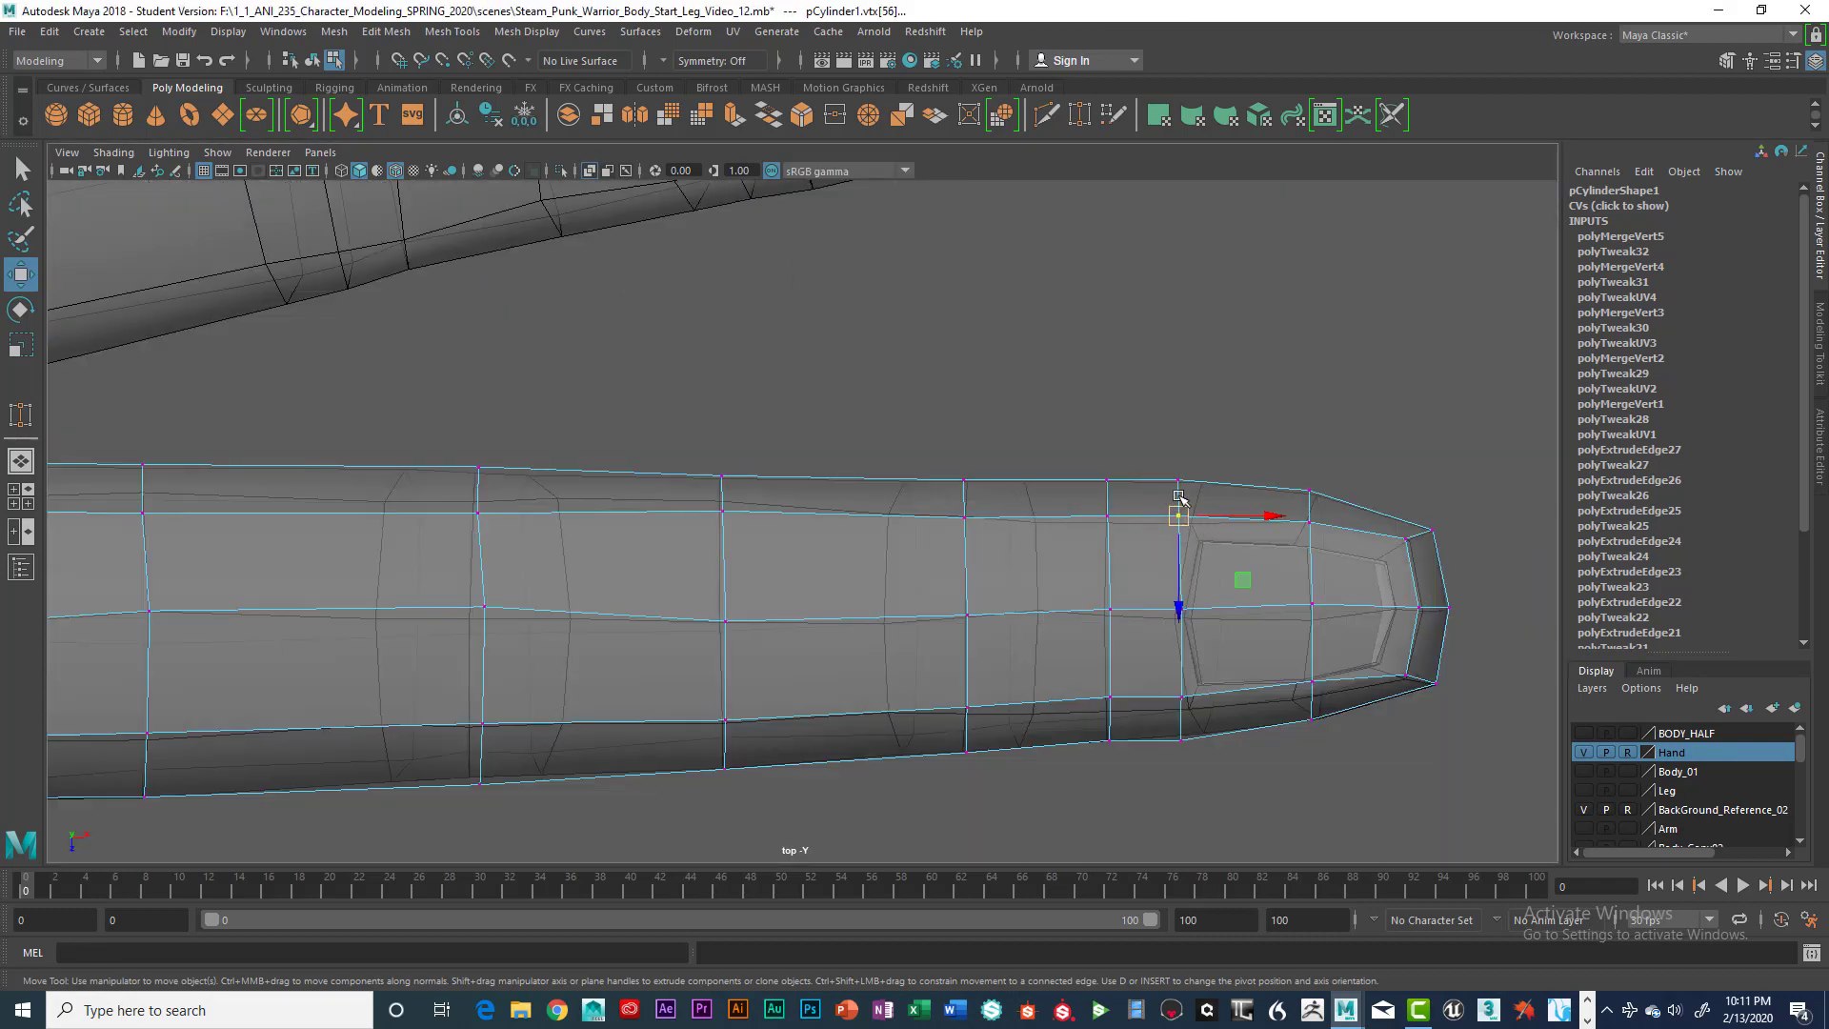
mouse_move(1184, 508)
mouse_down()
mouse_move(1205, 484)
mouse_move(1195, 527)
mouse_up()
click(1182, 605)
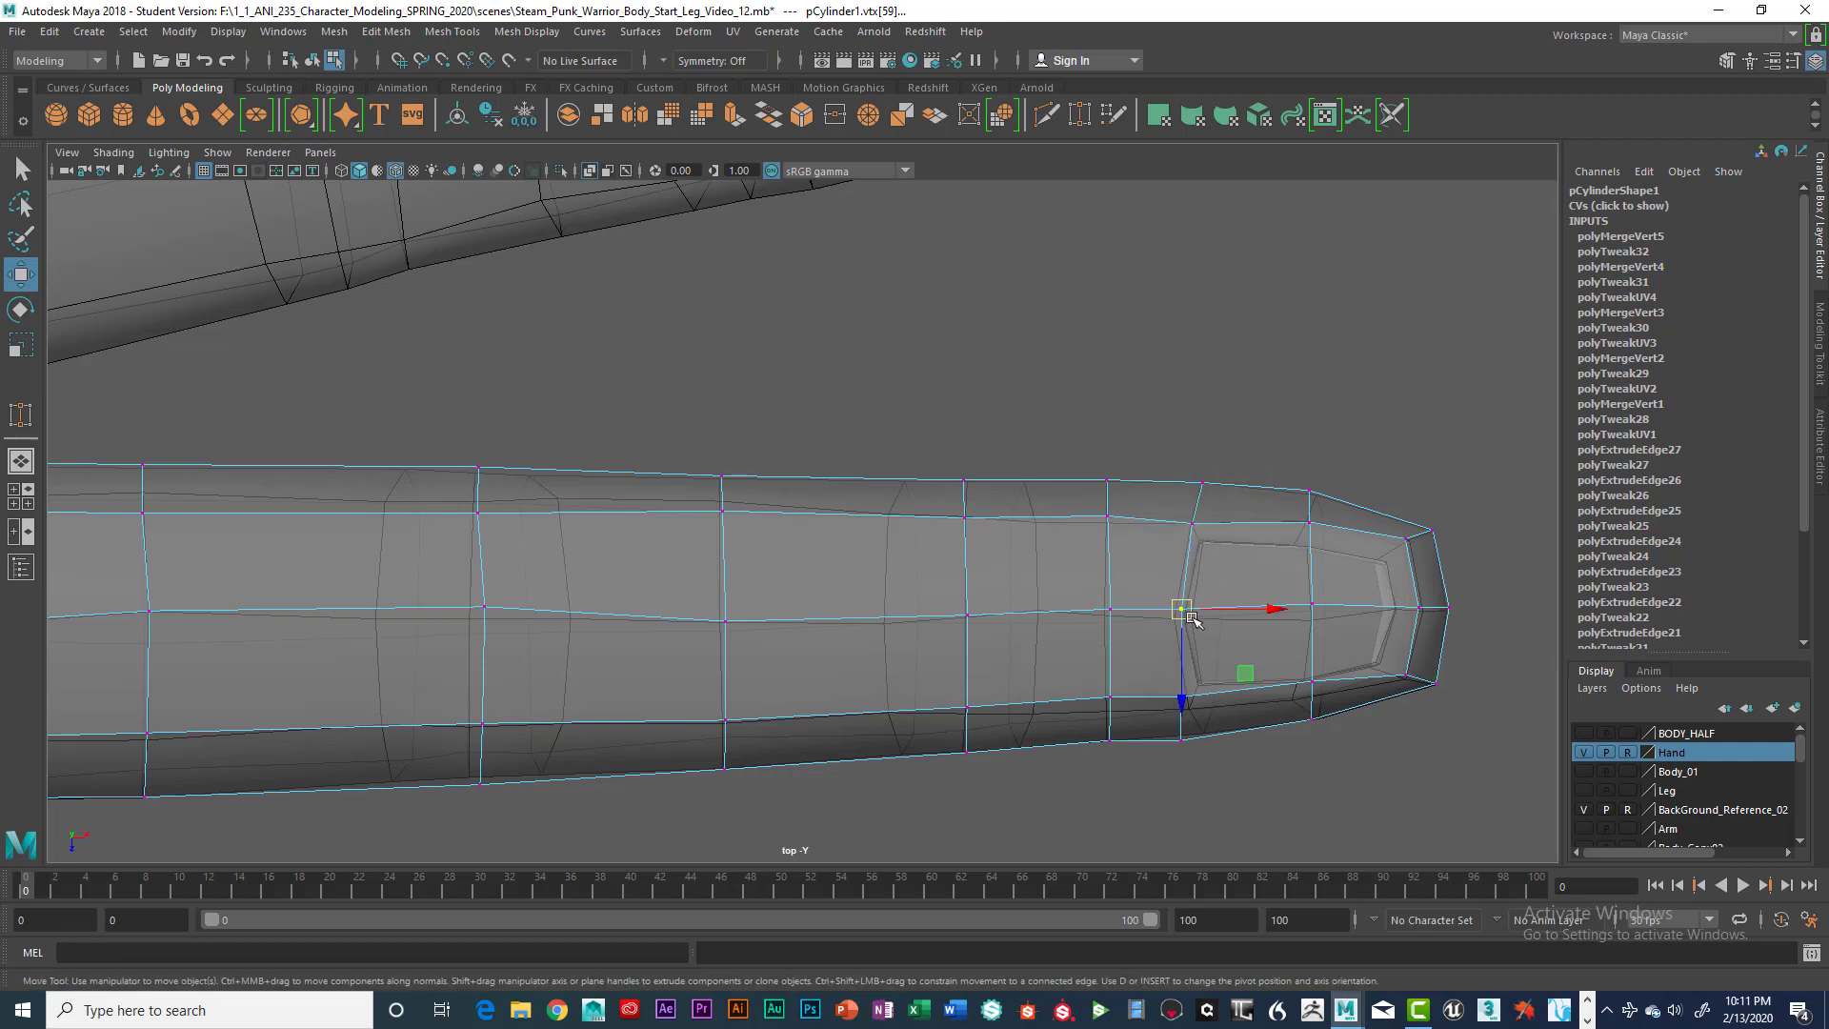
drag(1182, 606, 1175, 610)
click(1180, 696)
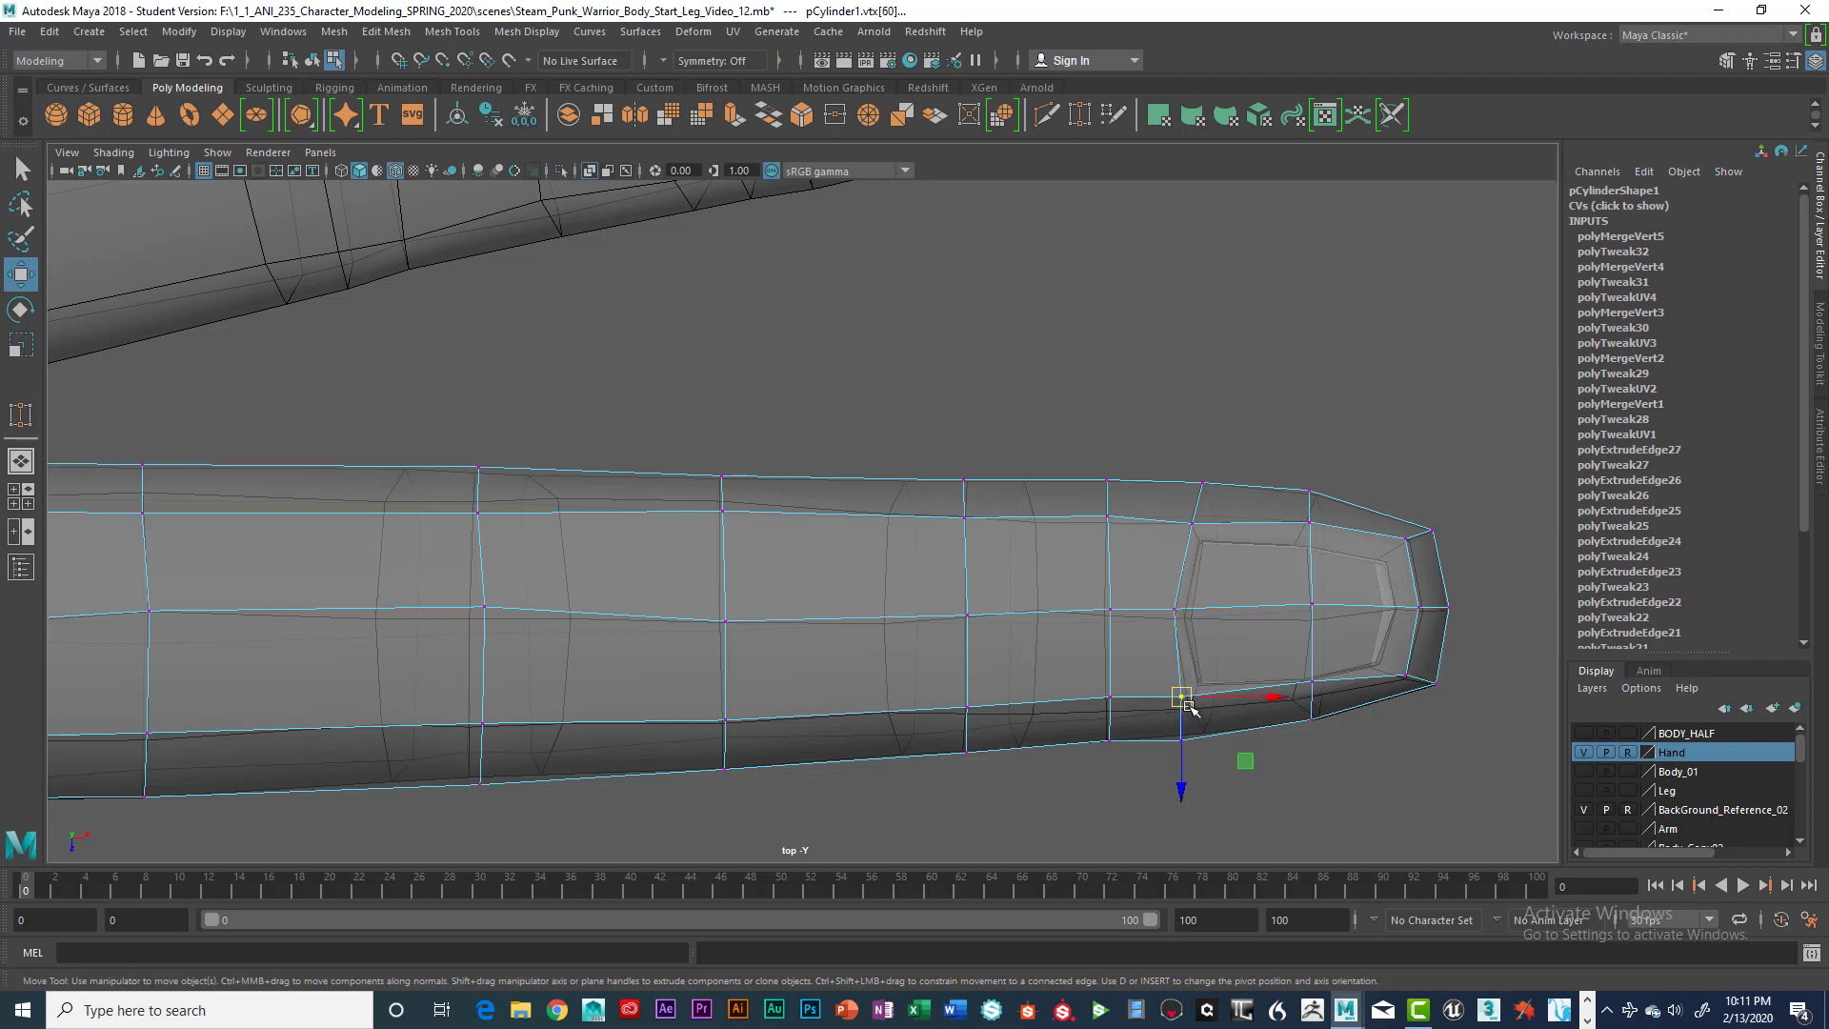
drag(1182, 698, 1195, 710)
Adjust the side vertices of the edge row across the middle of the nail to follow its outline
drag(1298, 661, 1307, 705)
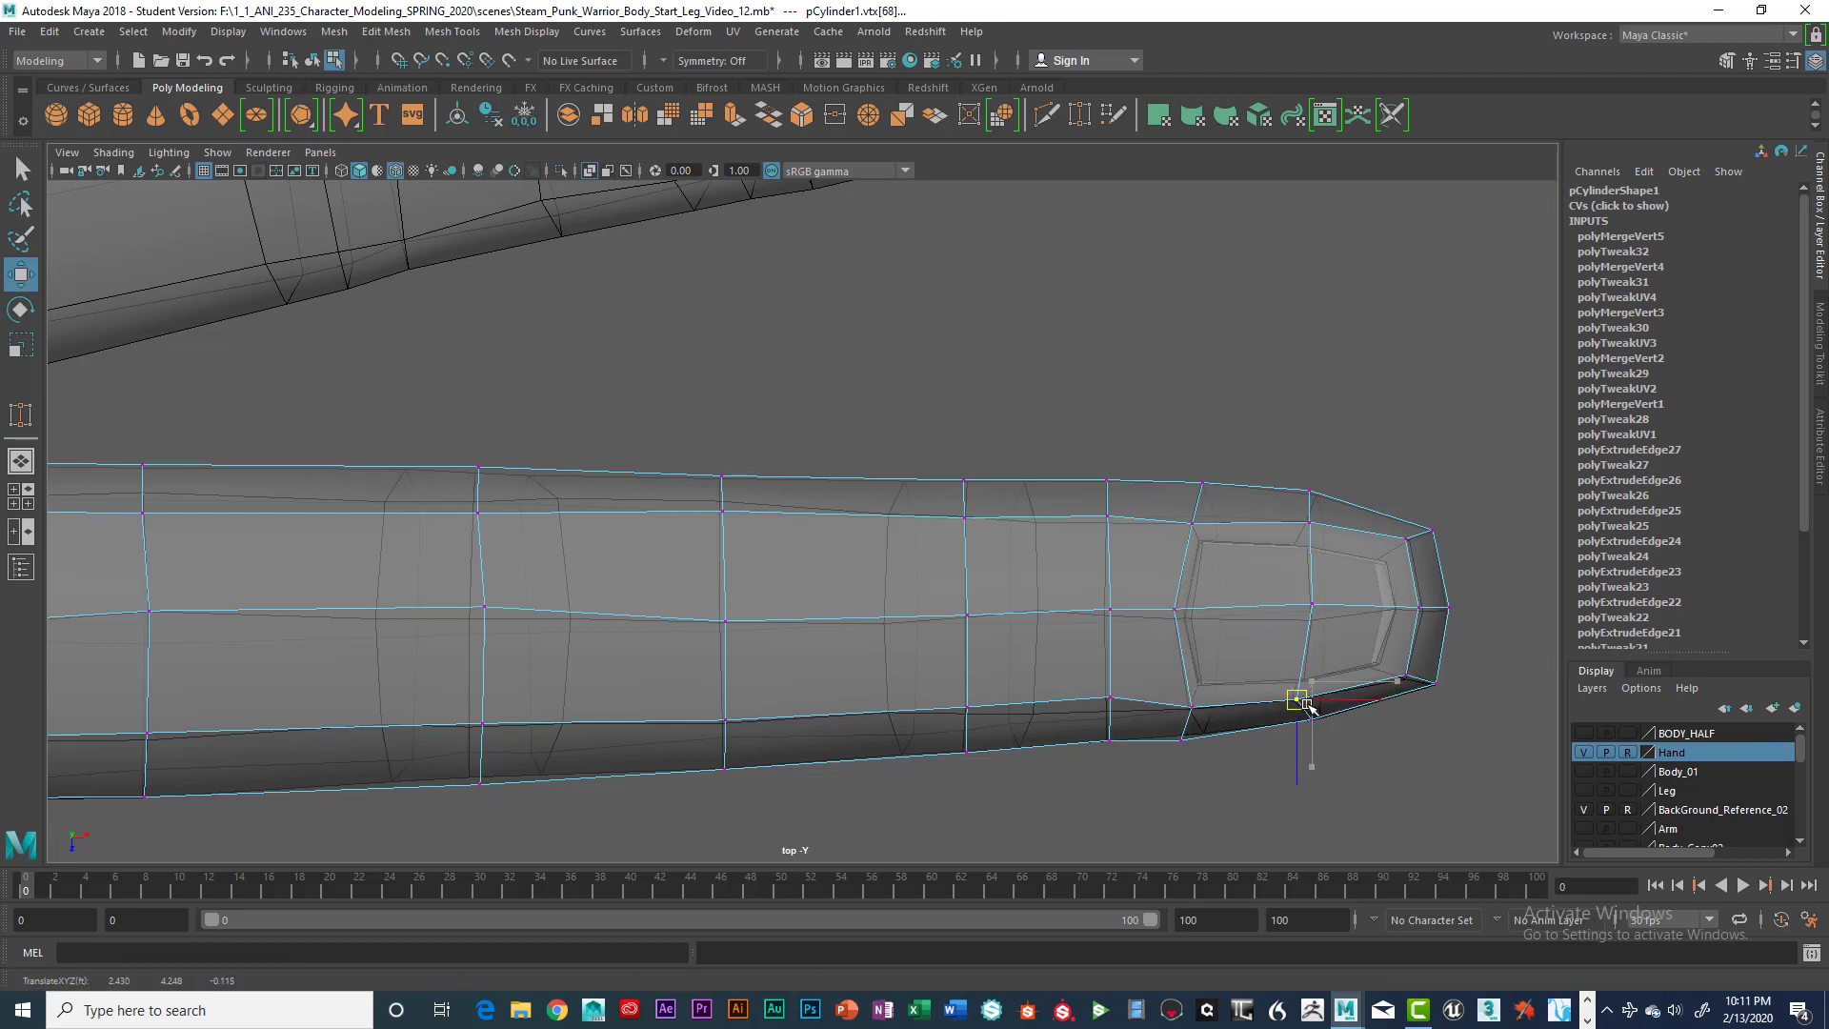
click(1310, 493)
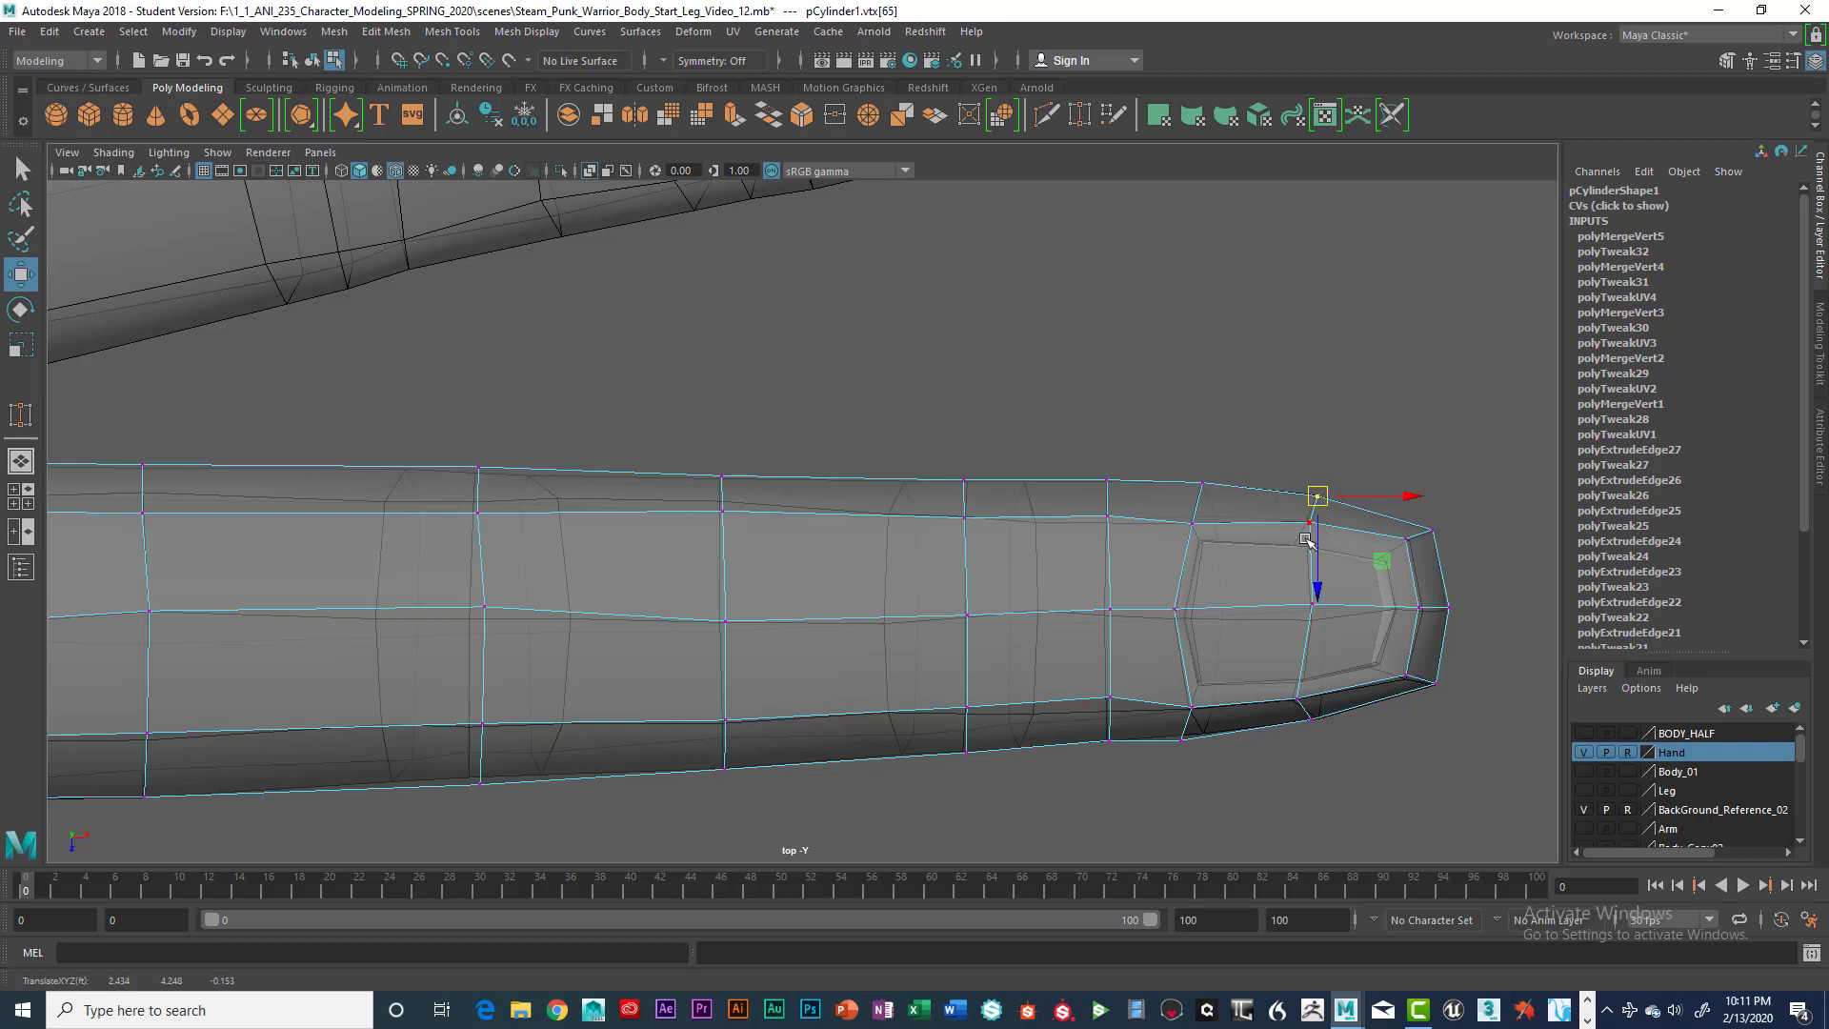
click(1301, 518)
drag(1301, 518, 1315, 528)
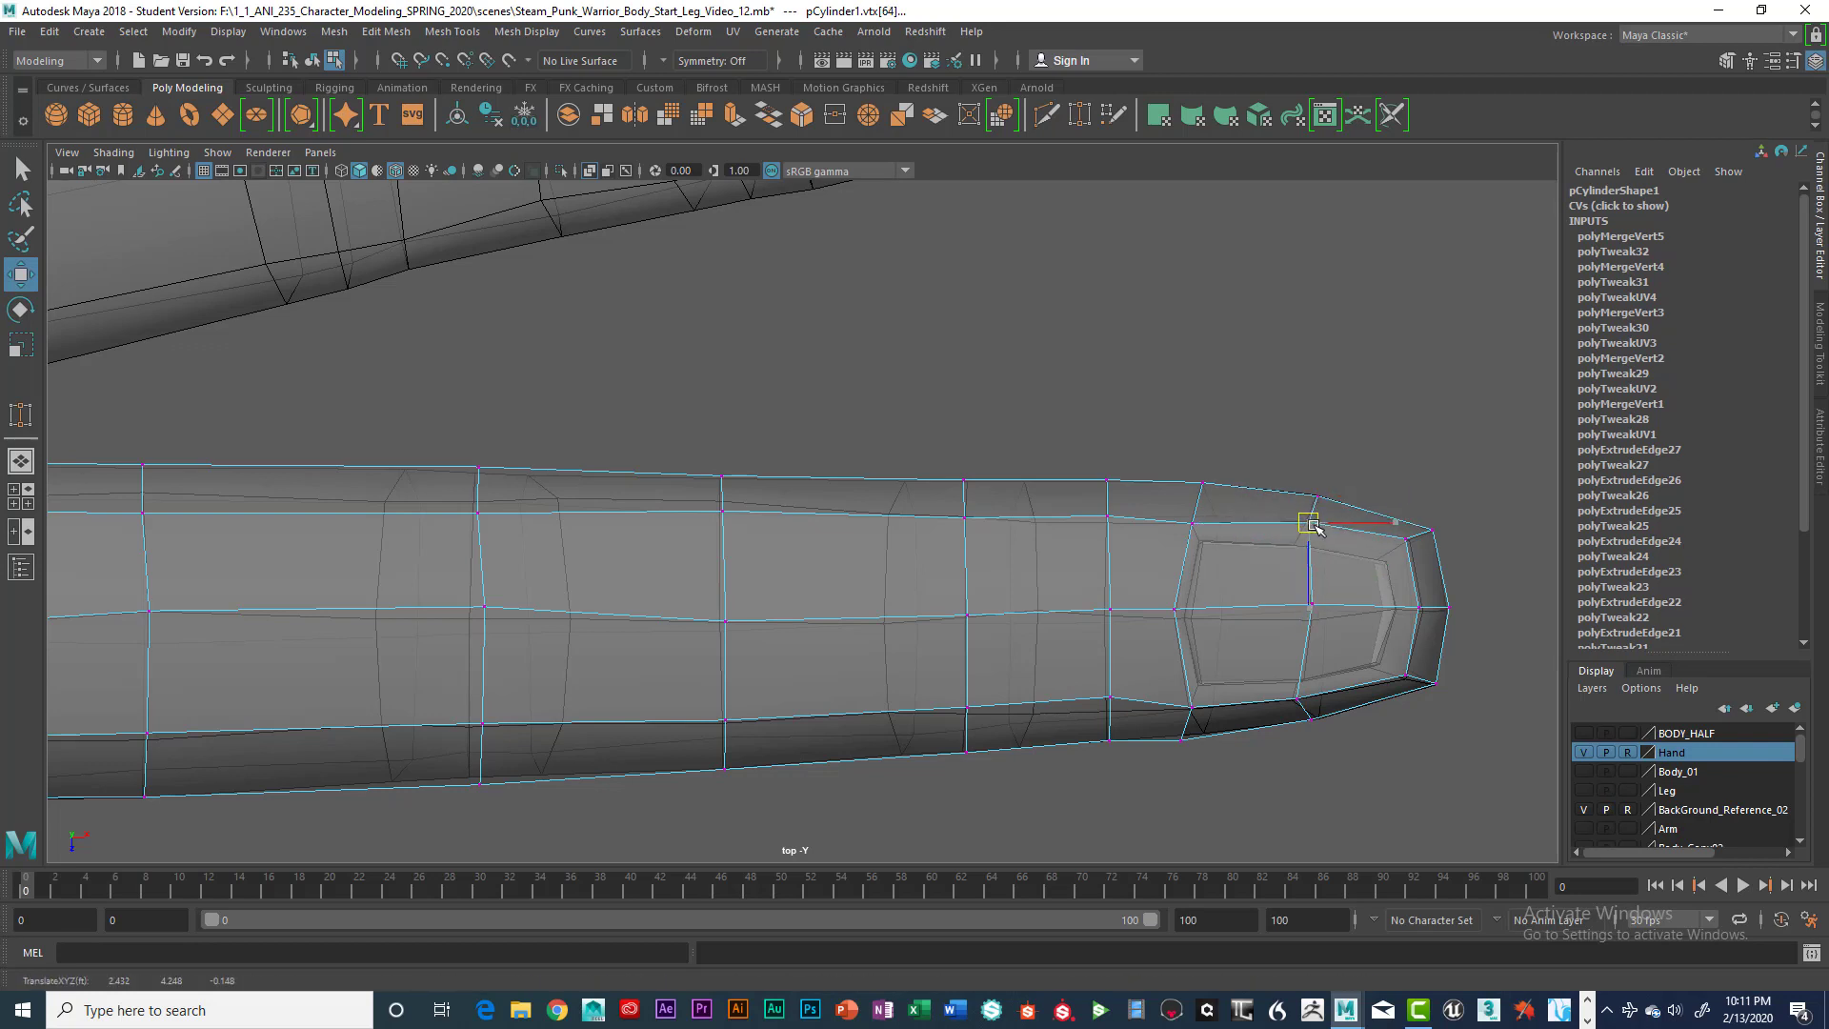
click(1405, 672)
click(1297, 699)
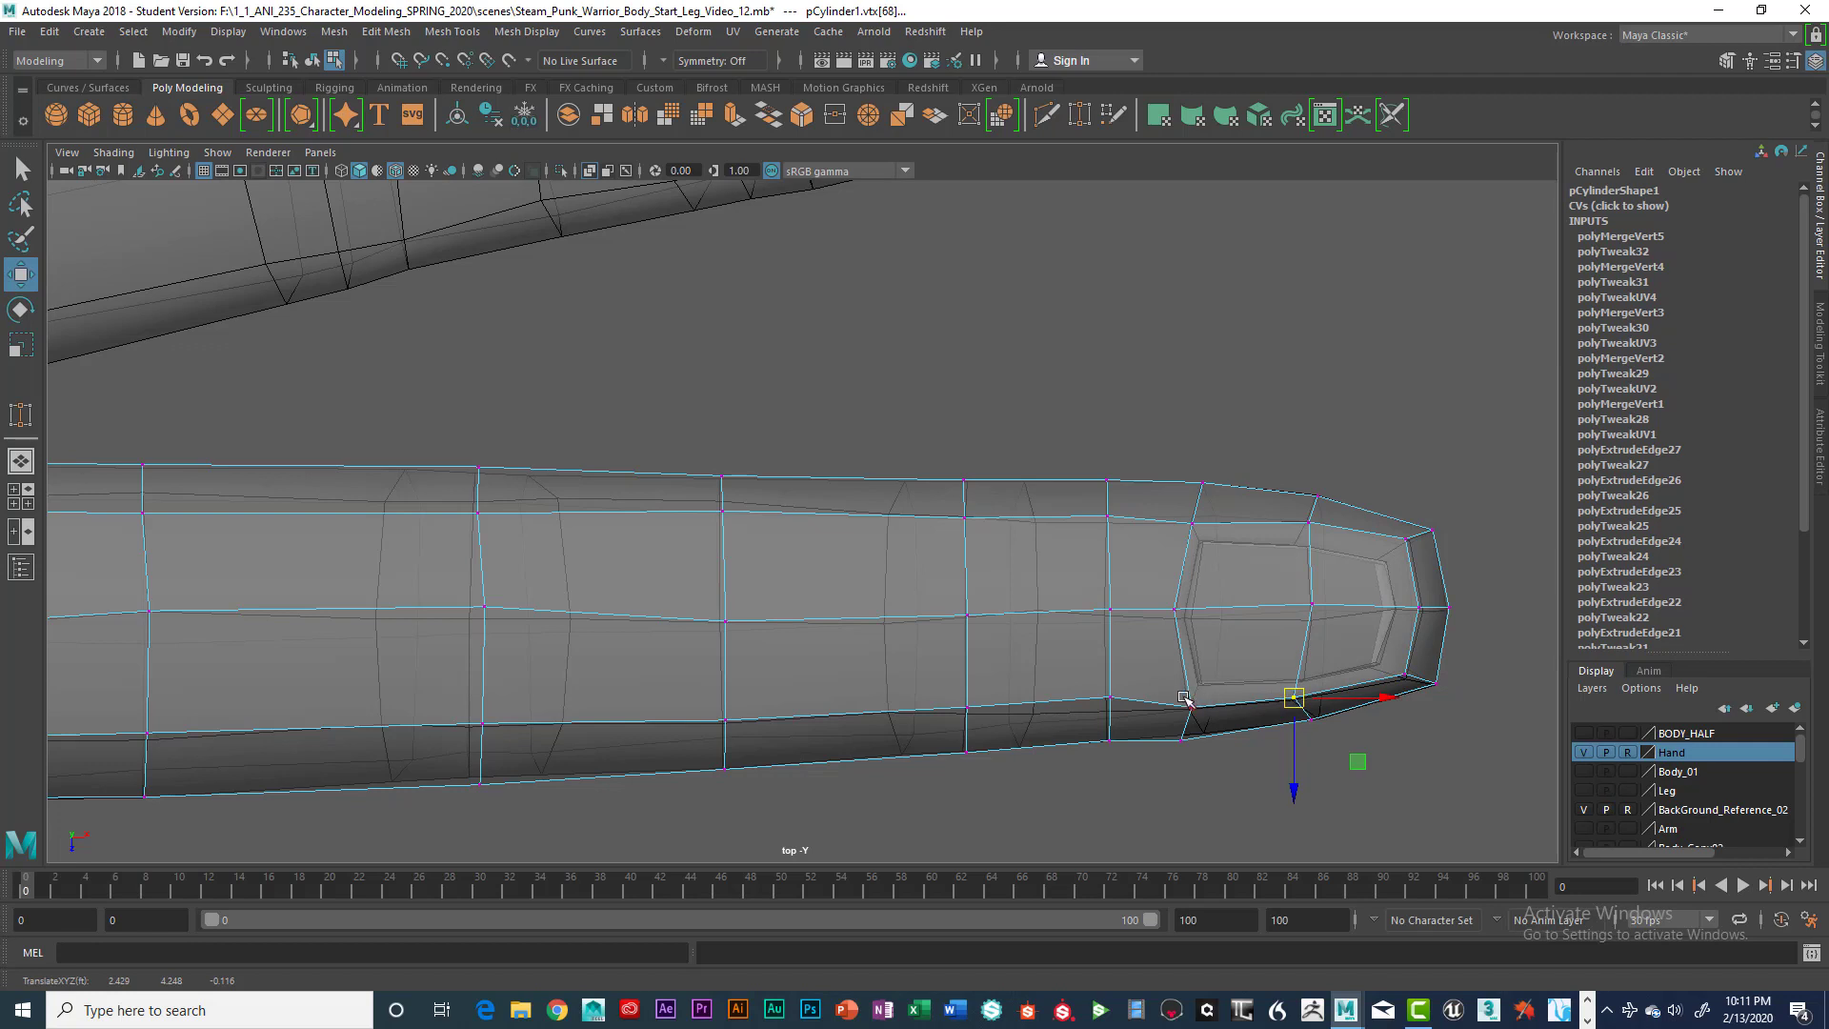
Nudge the centre-line vertices to about X 2.407, Z -0.132 at the nail's base and X 2.432, Z -0.131 at mid-nail
click(1174, 609)
drag(1175, 611, 1175, 610)
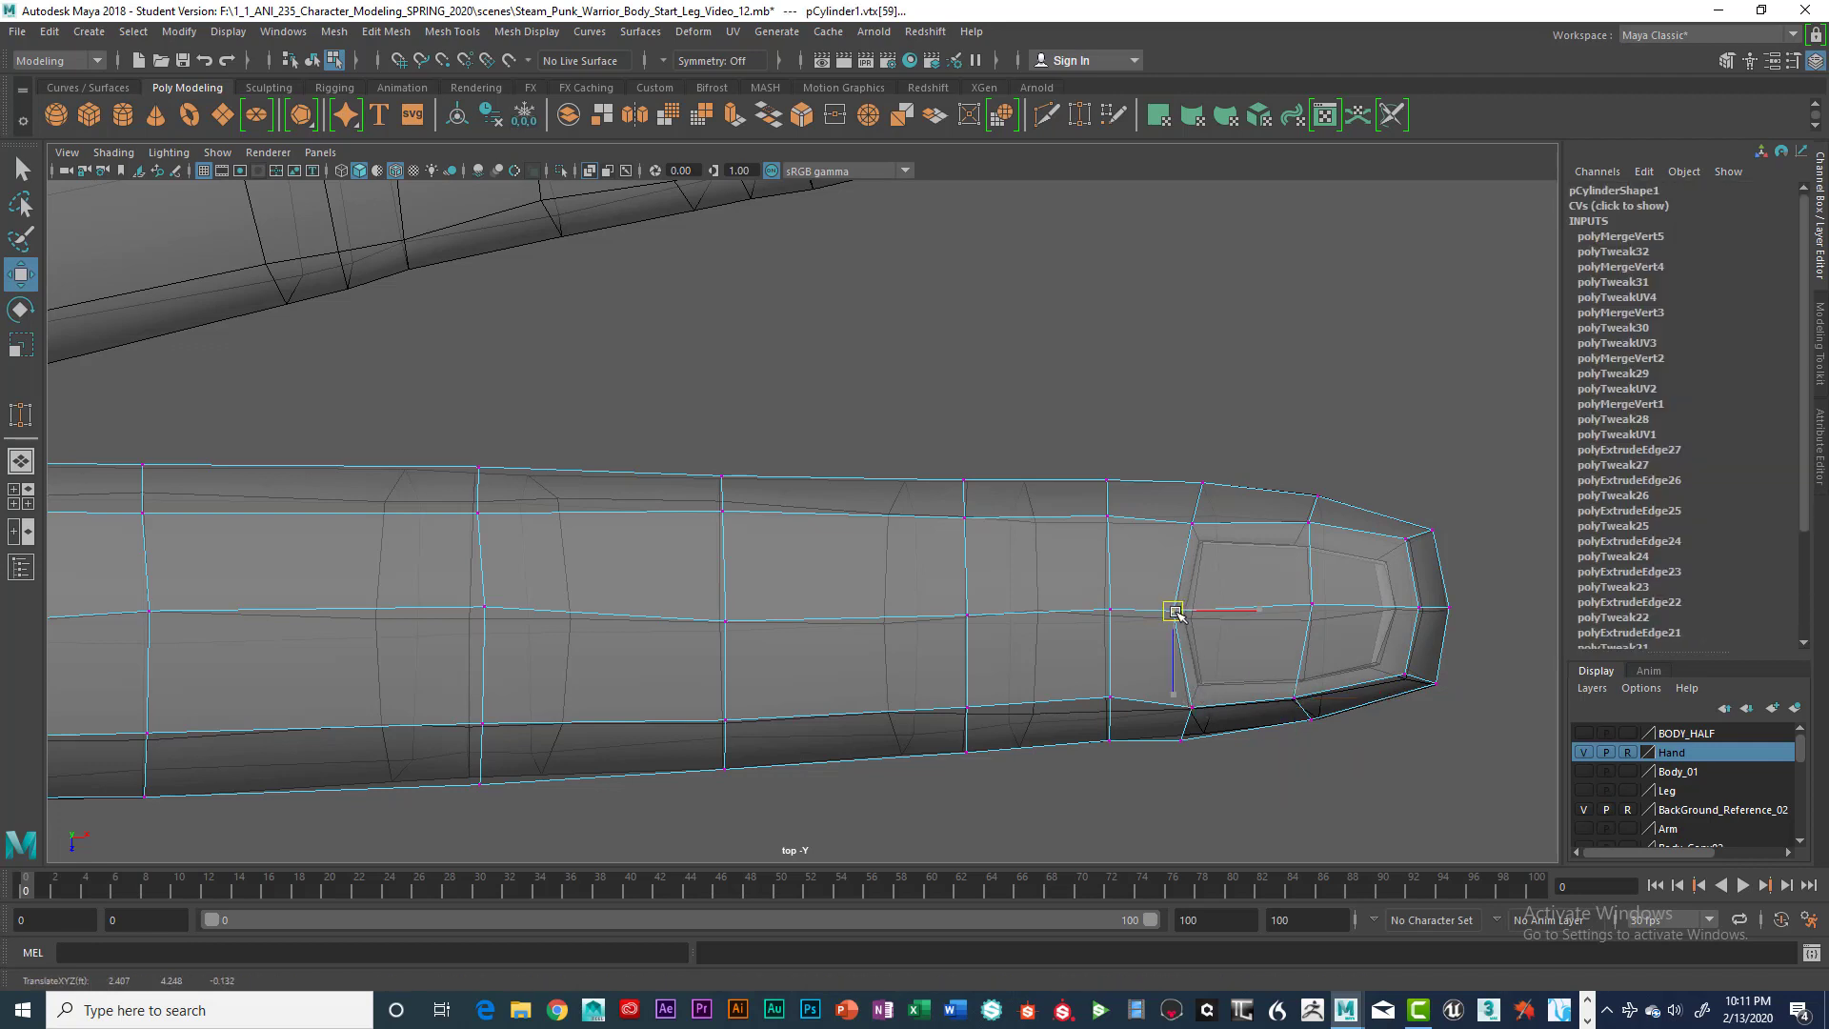
click(1308, 610)
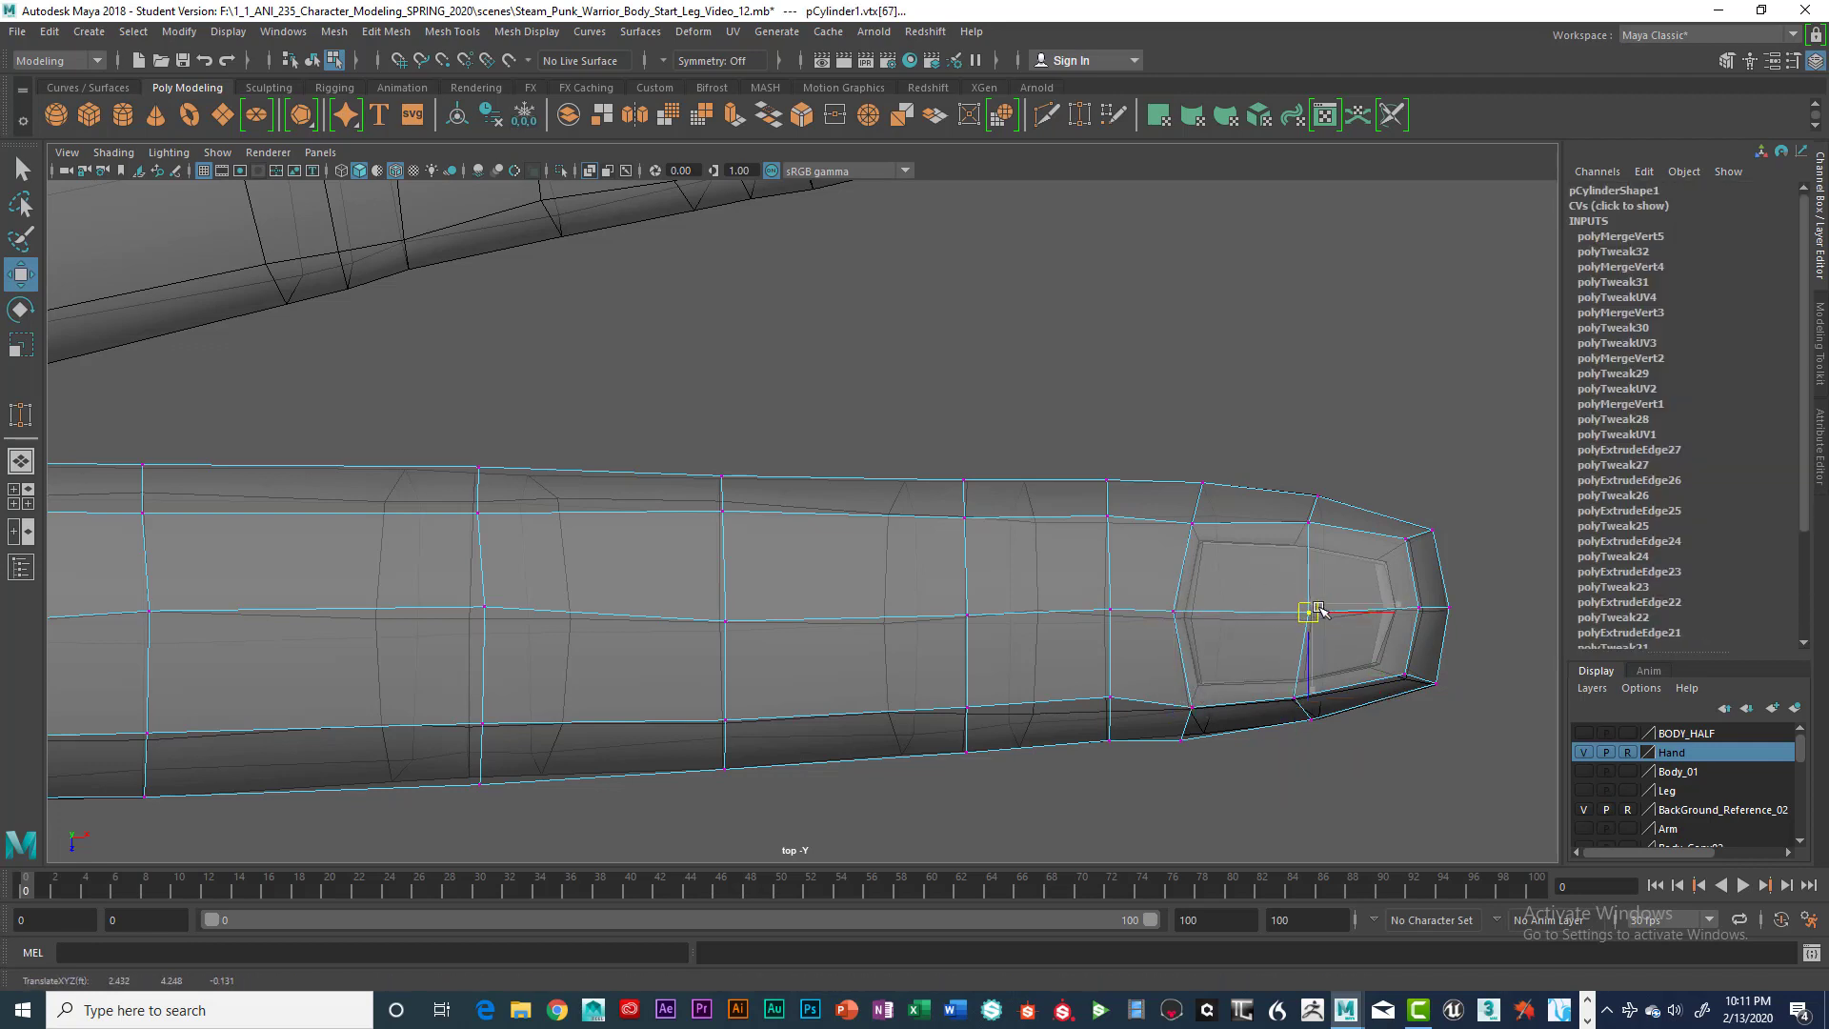
drag(1318, 610, 1315, 610)
click(1311, 510)
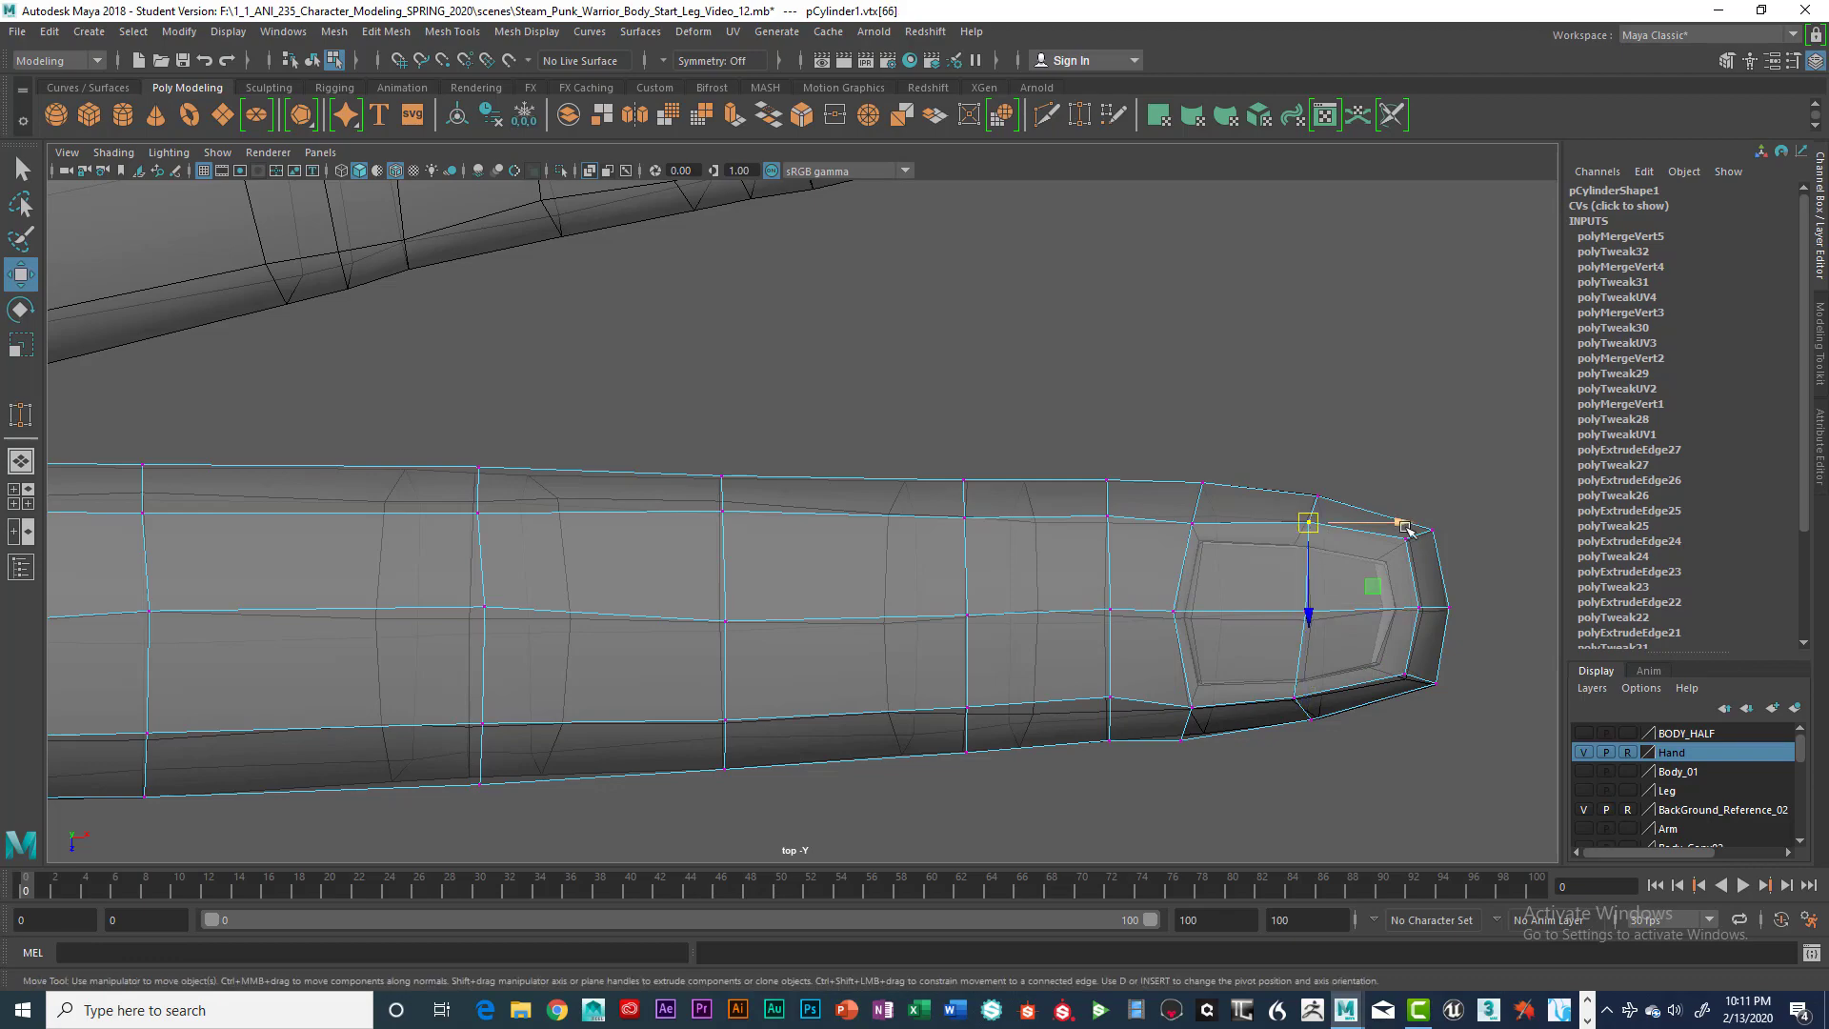
Return the finger covering to object mode in the perspective view and hide the Hand layer
key(space)
key(space)
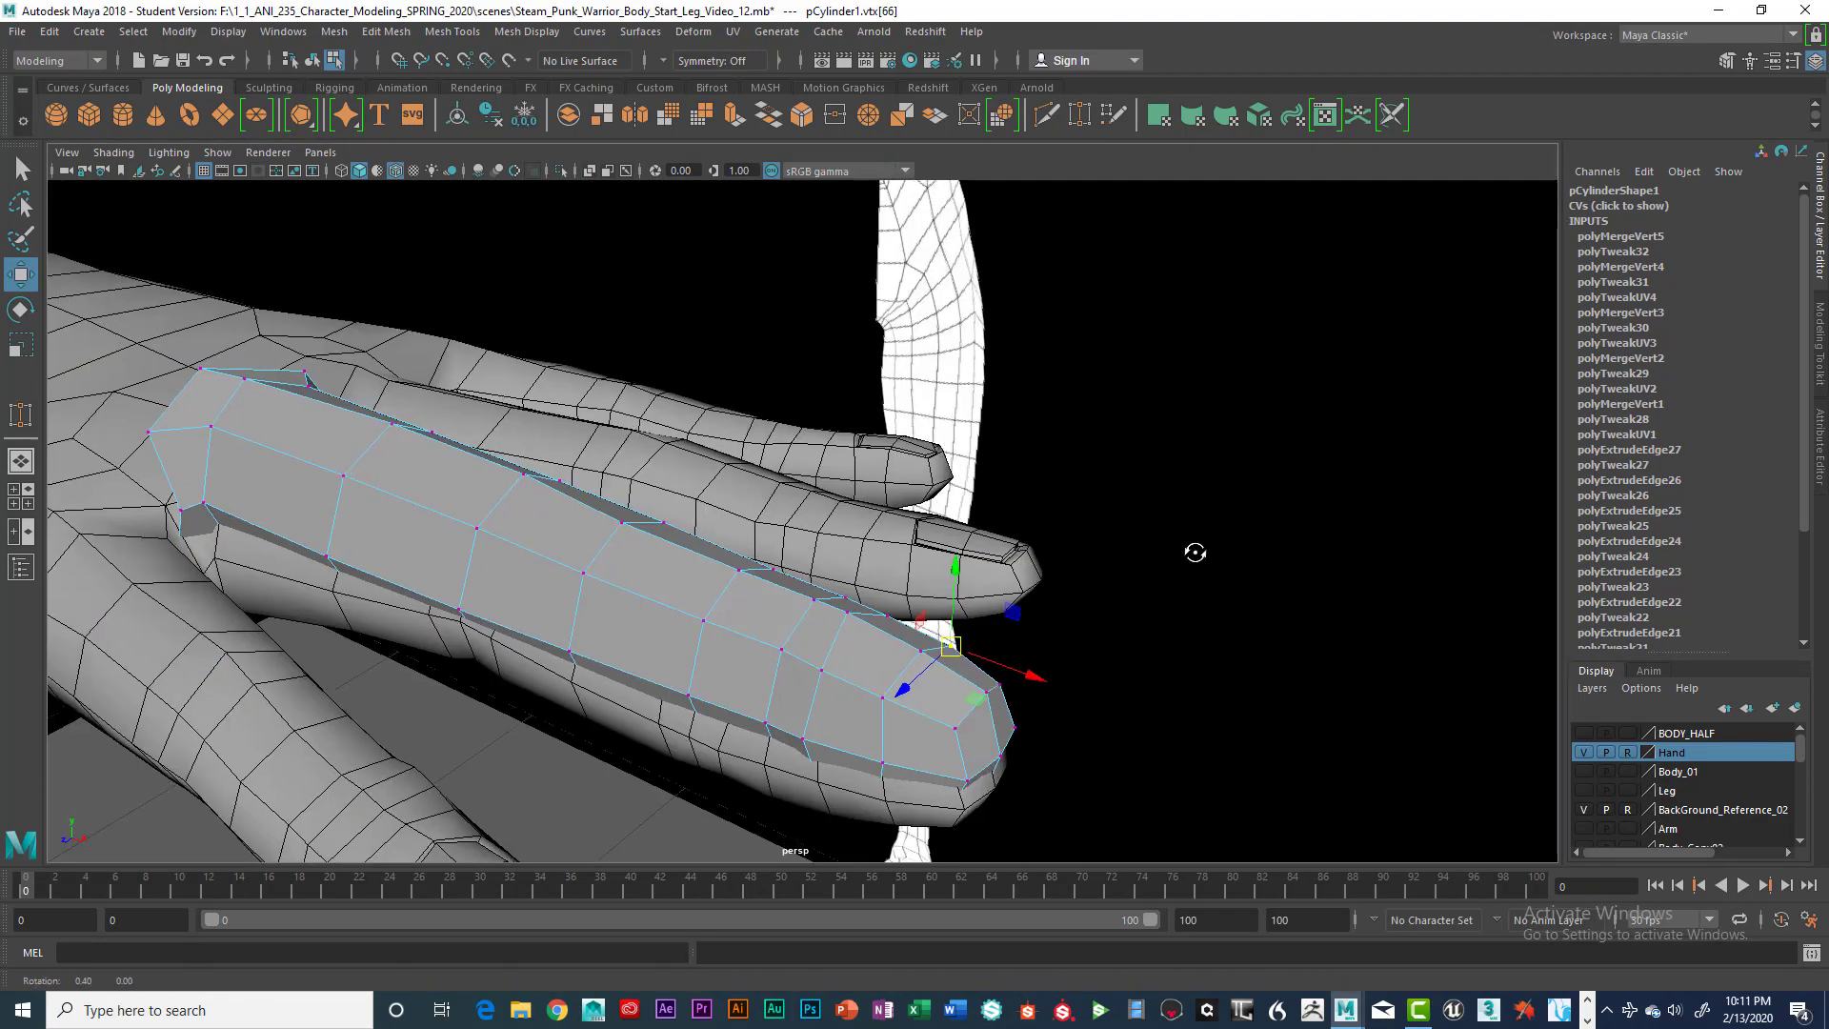
alt+drag(1191, 552, 1231, 470)
right_drag(1057, 424, 1064, 545)
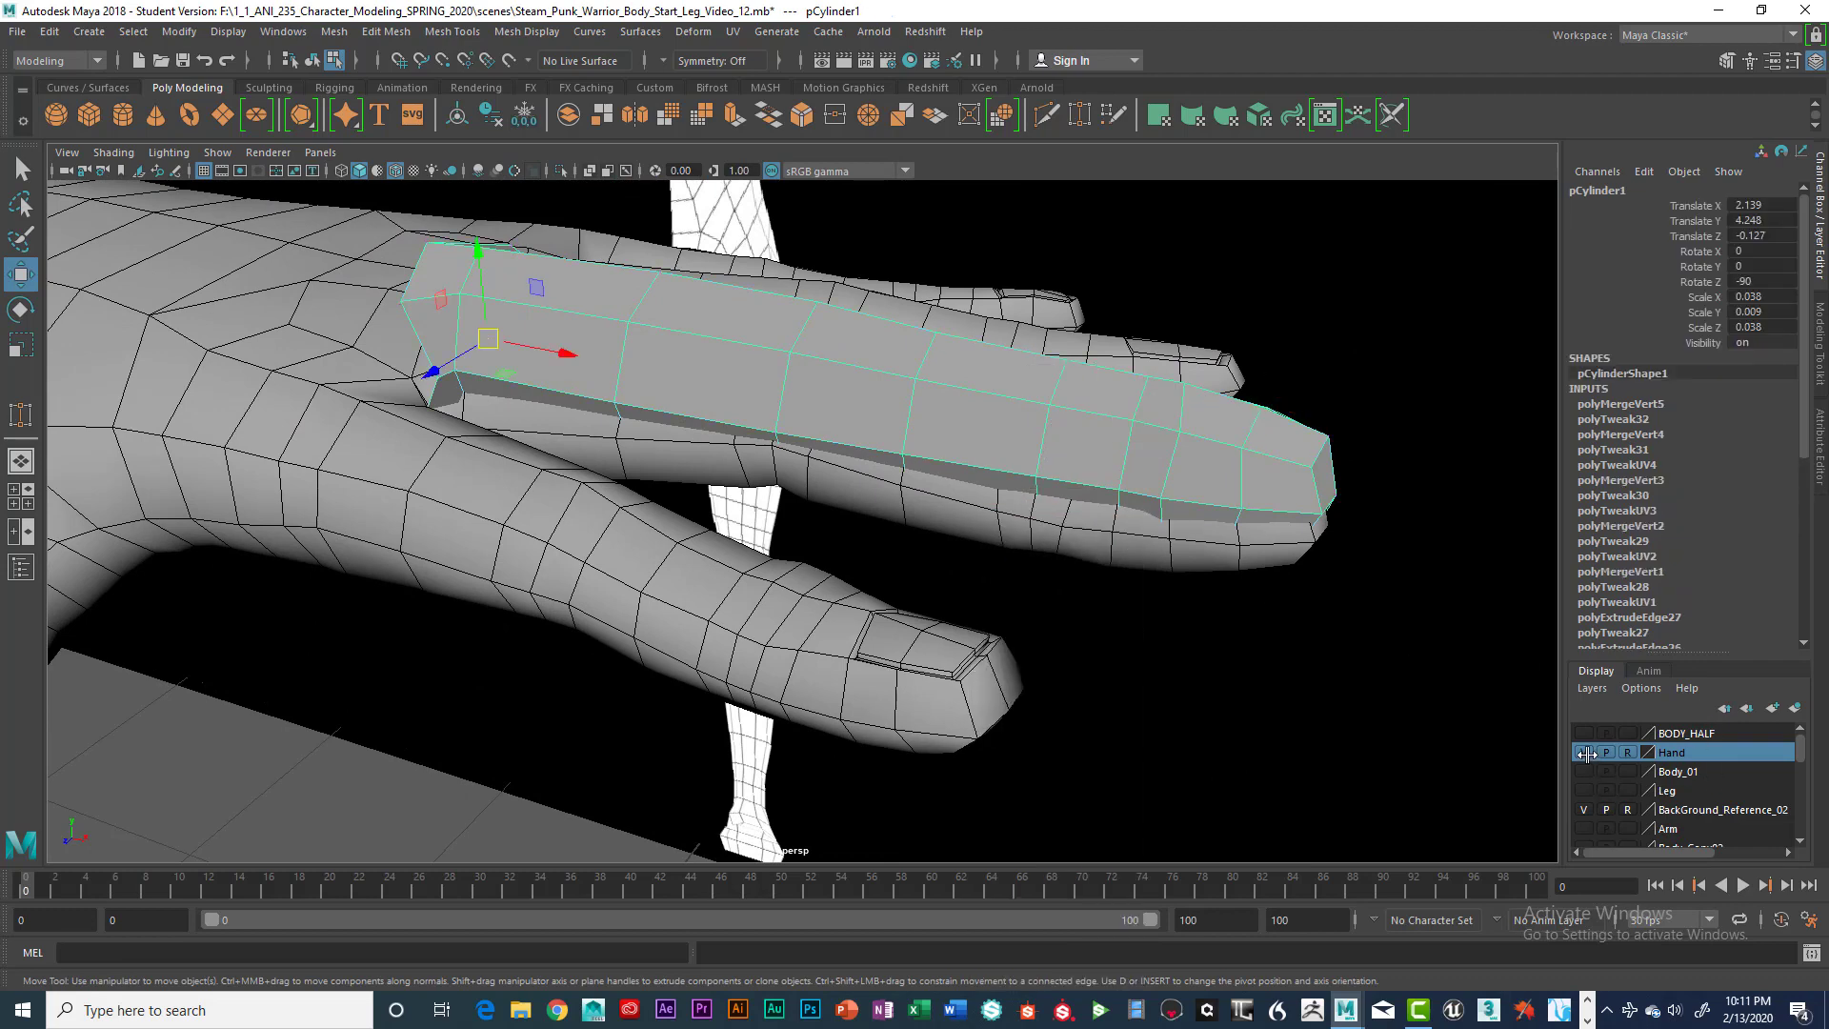
click(1583, 752)
Flatten the finger covering by scaling it vertically to a Scale X of 0.03
alt+drag(945, 510, 1015, 513)
key(e)
key(w)
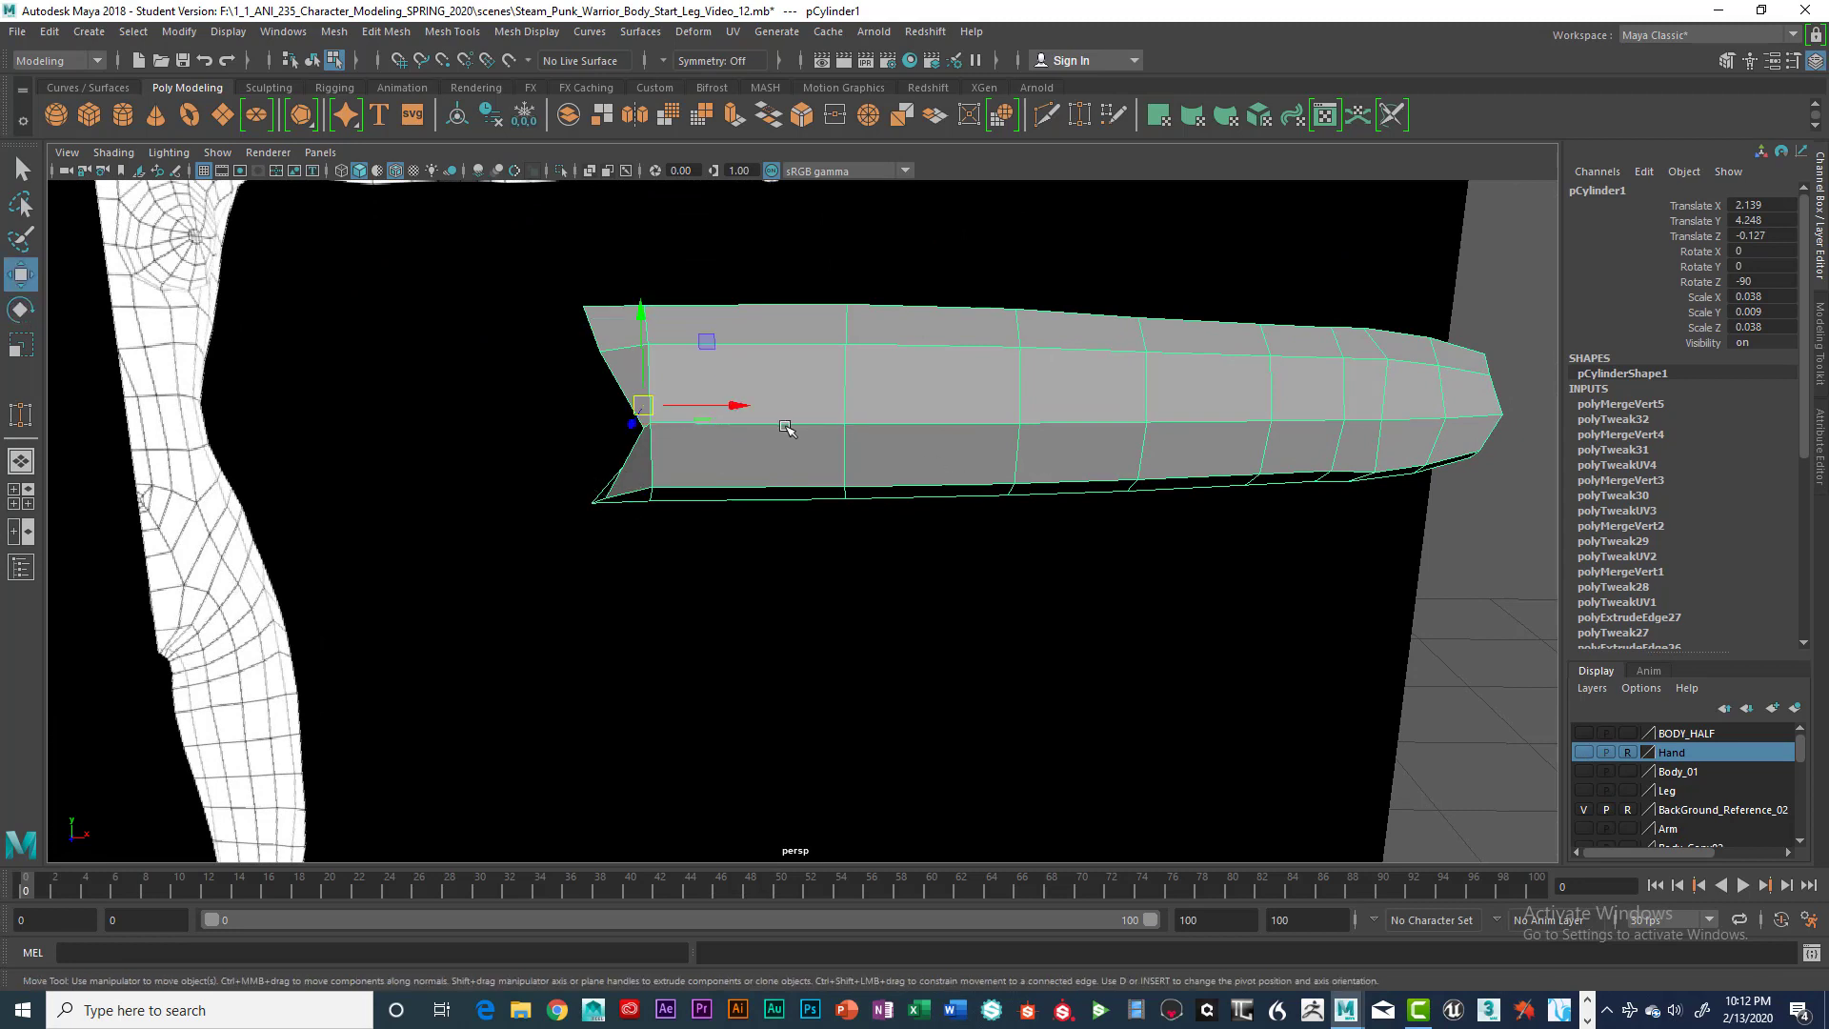
key(r)
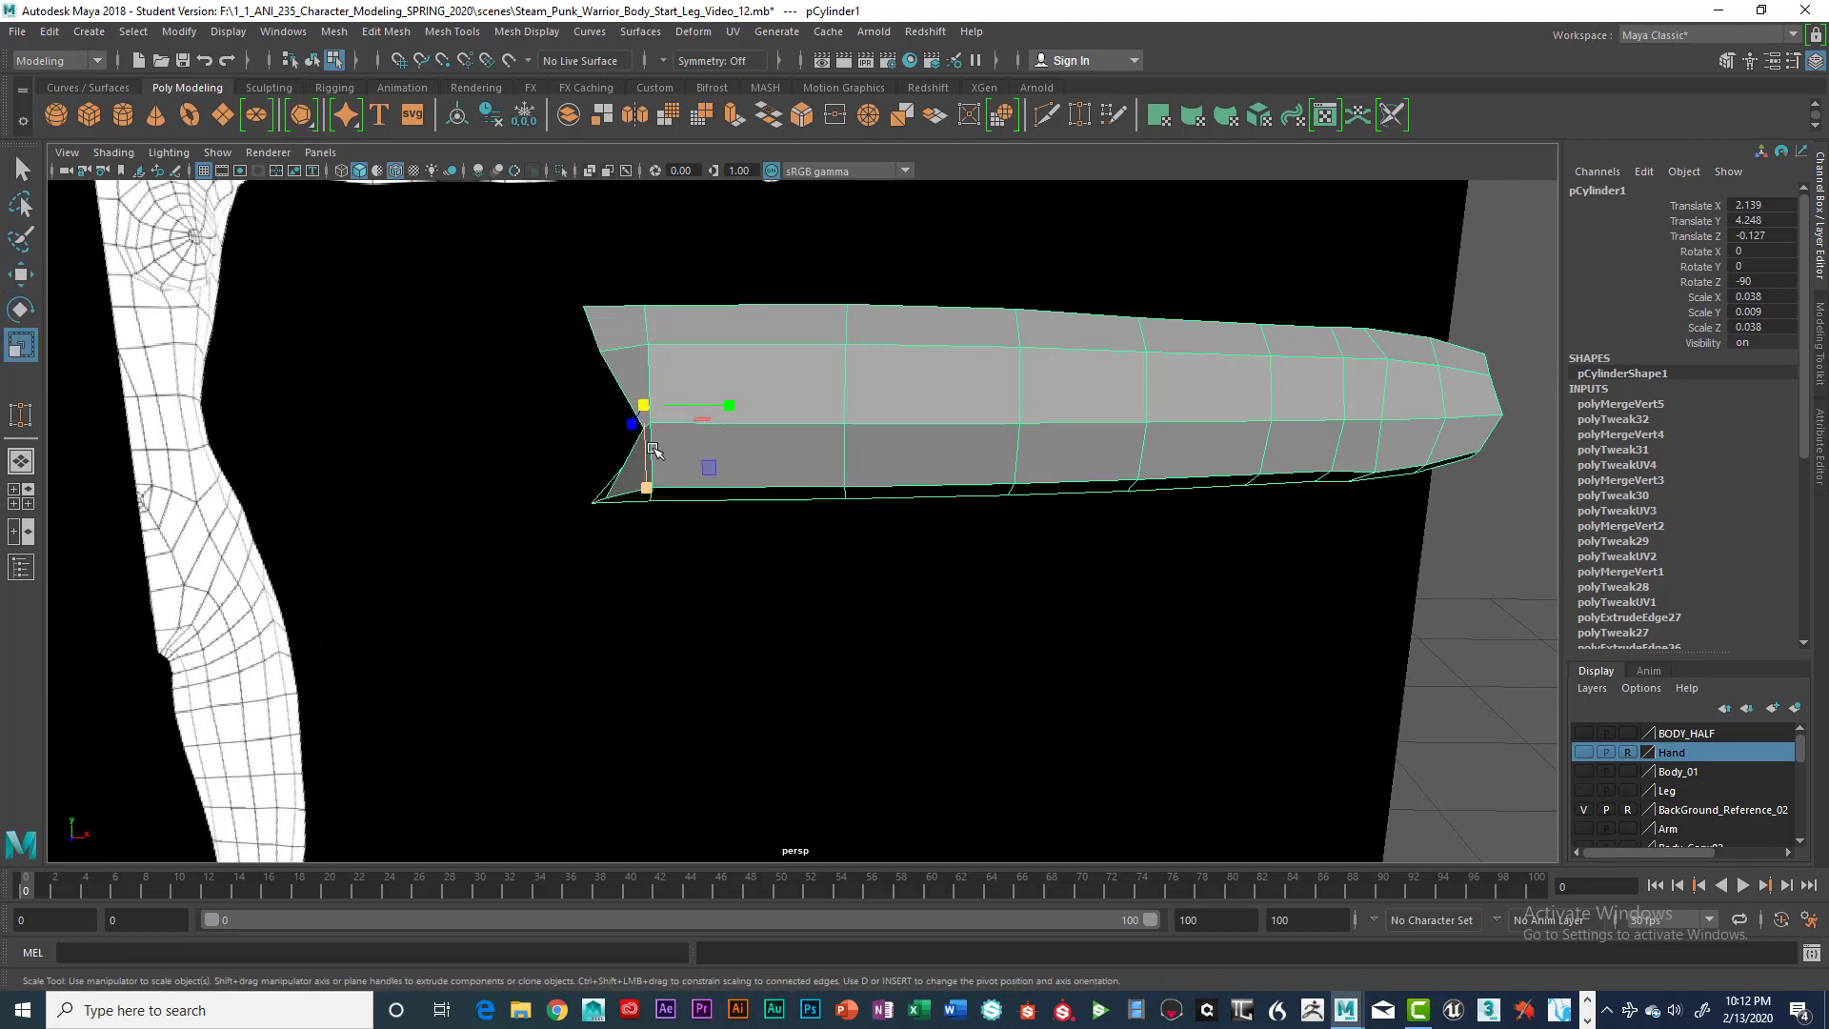
drag(645, 493, 646, 488)
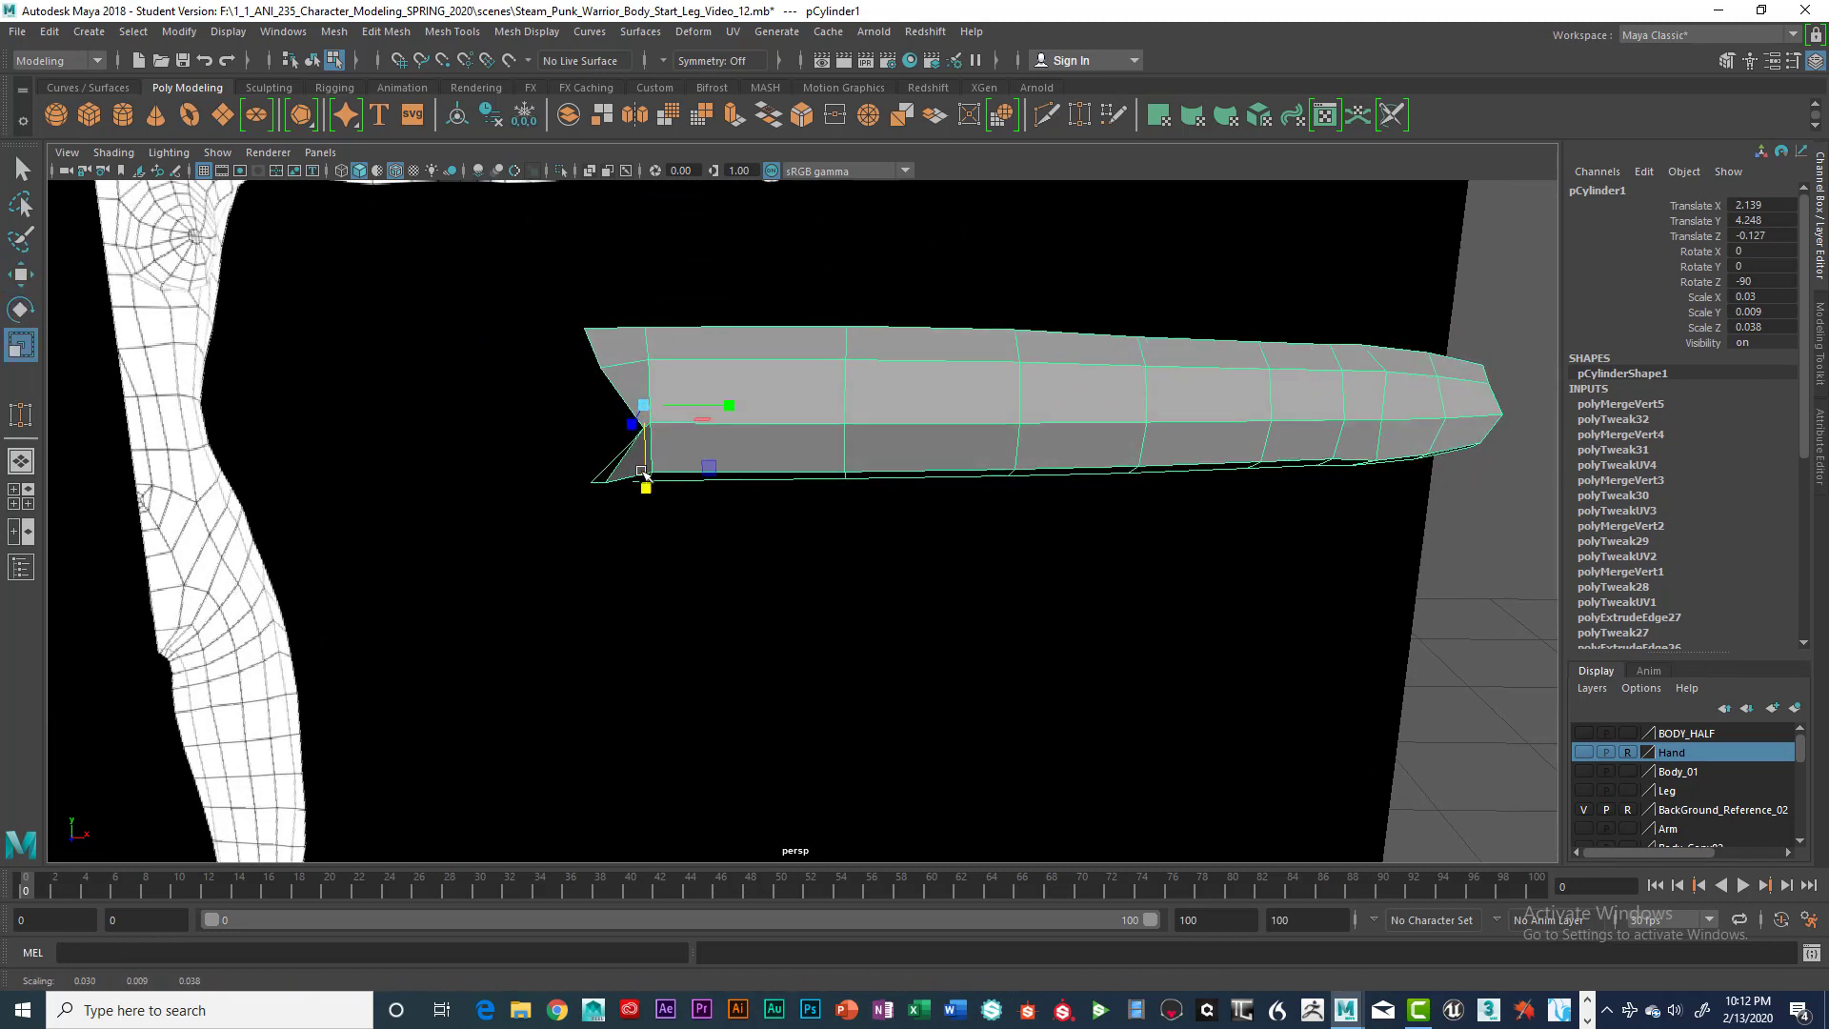
alt+drag(890, 442, 939, 543)
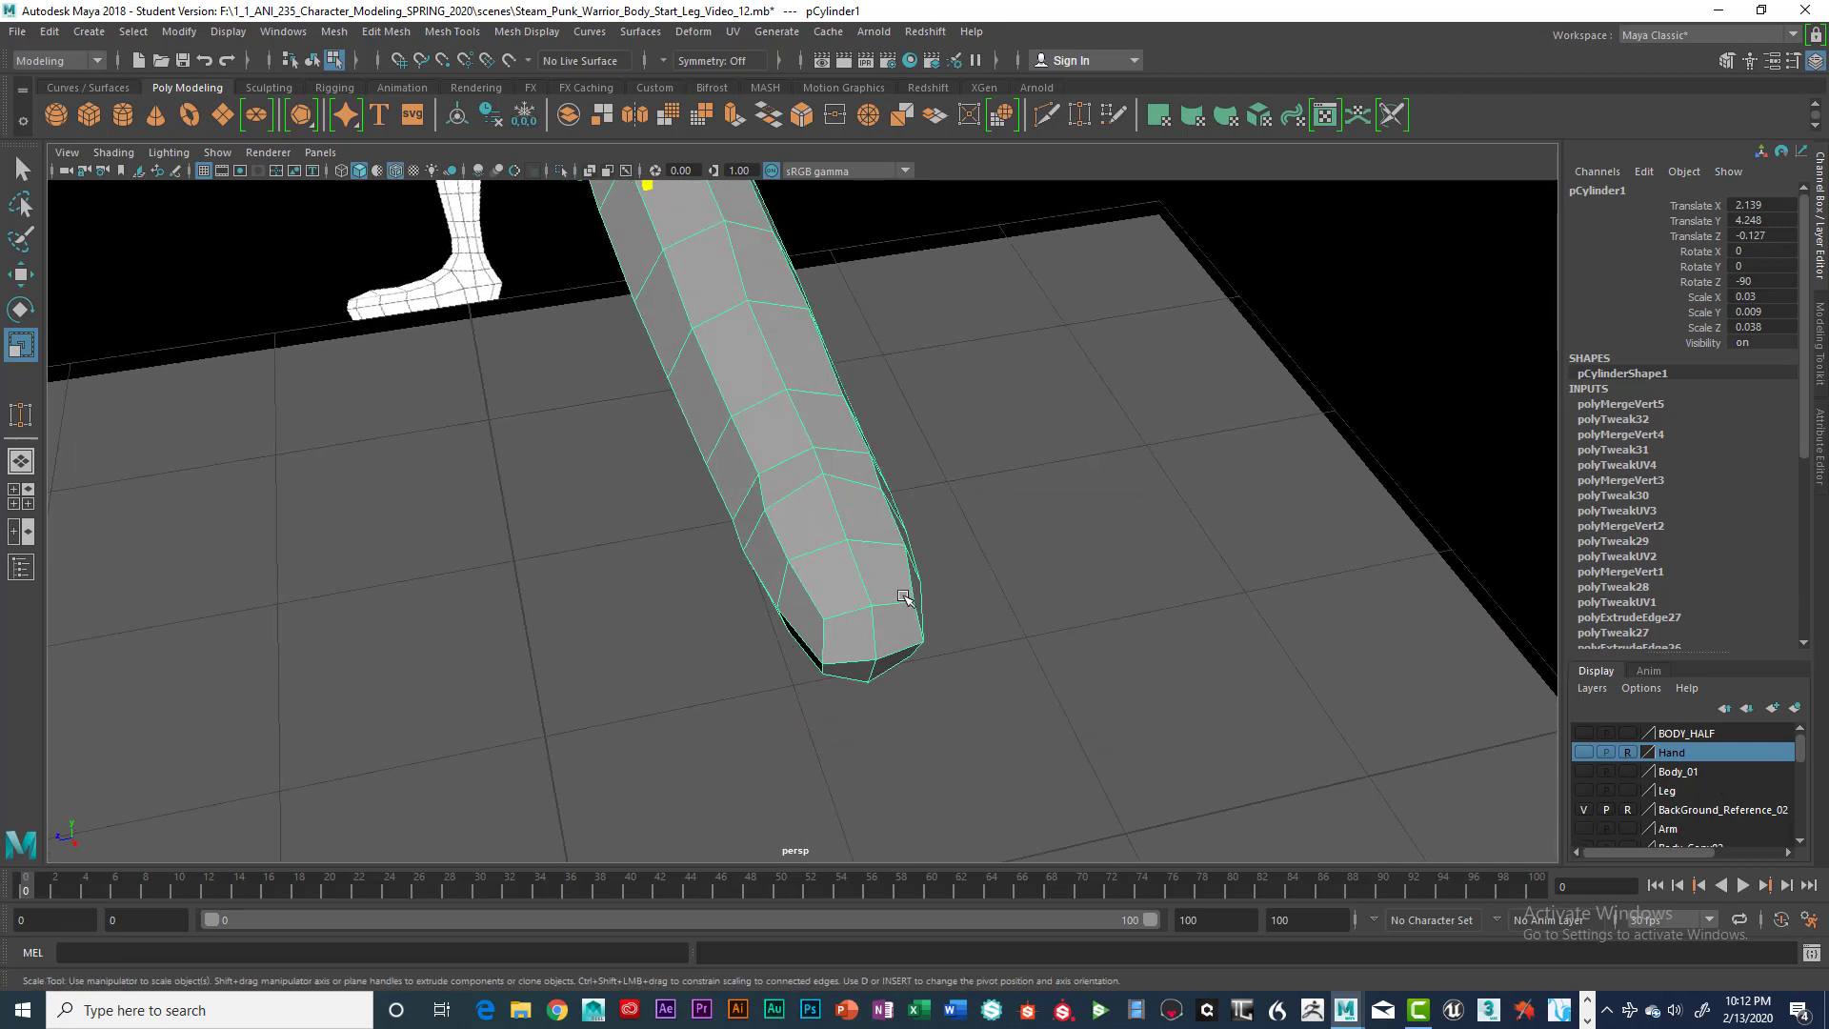
Select the four fingernail faces on top of the fingertip and remove the stray faces on the underside from the selection
scroll(905, 597, up, 3)
right_drag(986, 460, 987, 514)
click(1011, 657)
shift+click(861, 662)
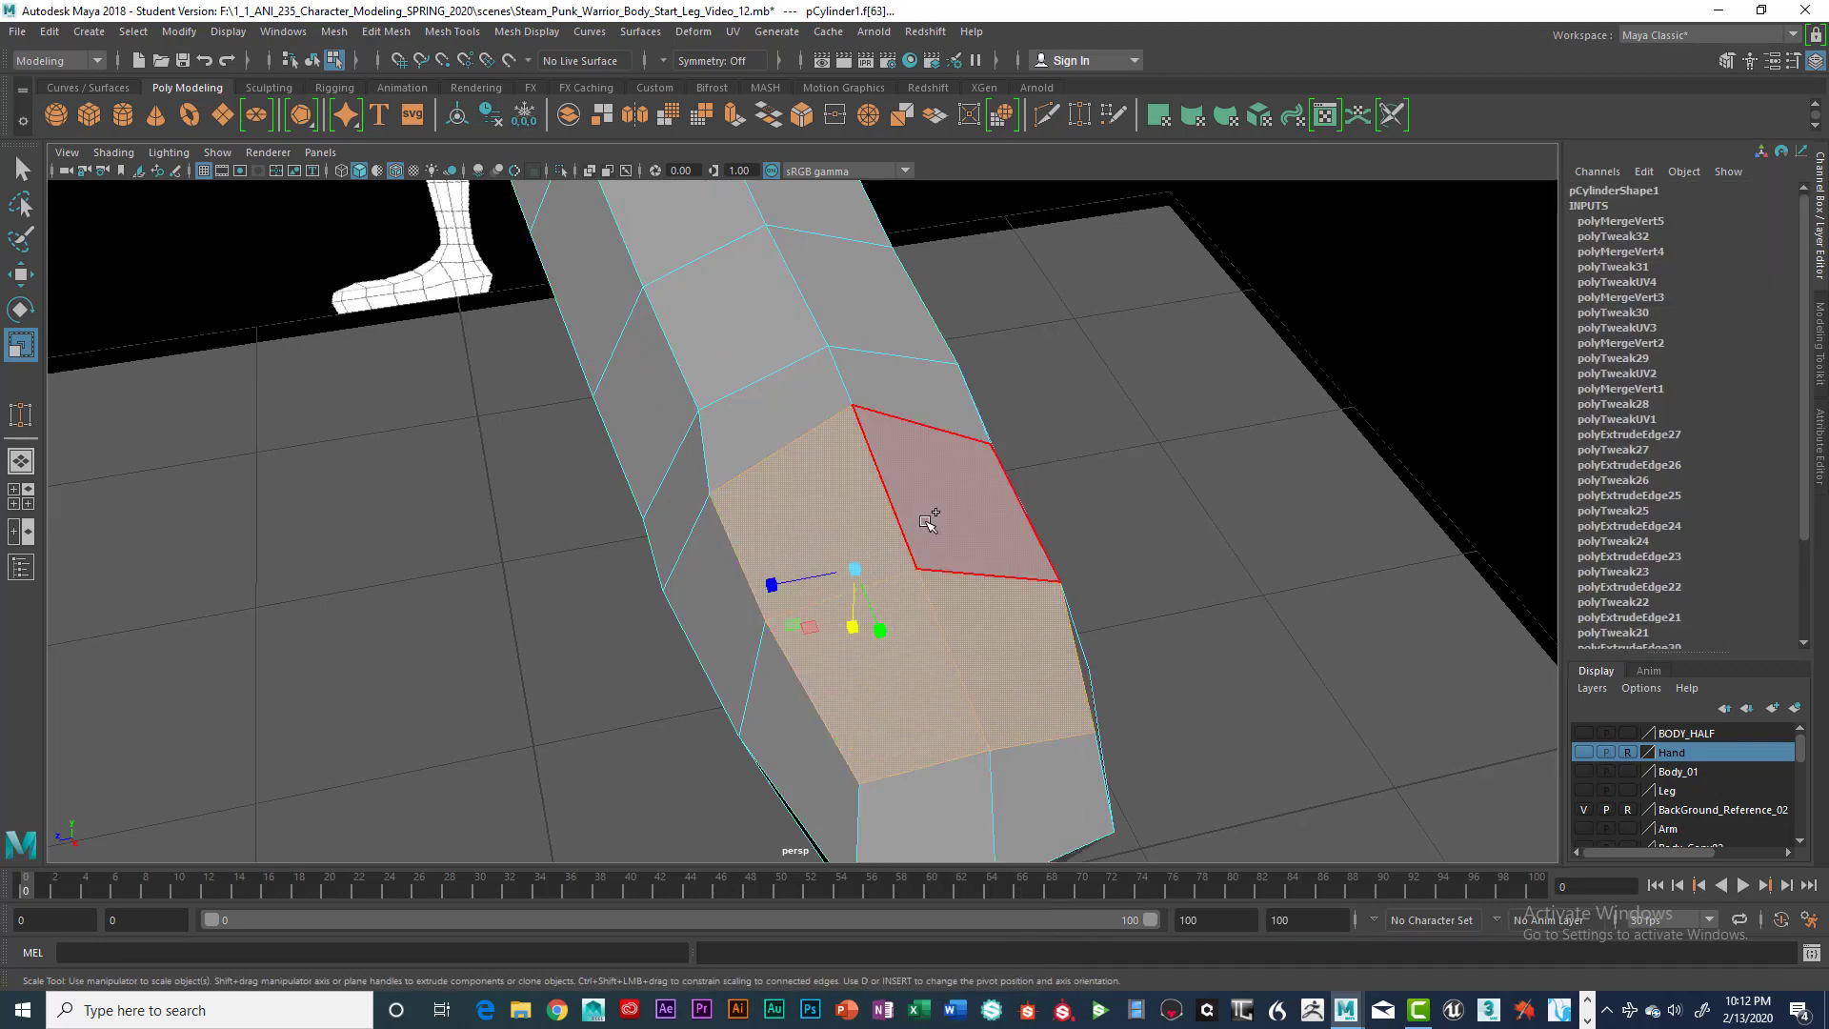
shift+click(928, 523)
scroll(1019, 697, down, 5)
alt+drag(1011, 696, 971, 653)
scroll(957, 669, up, 5)
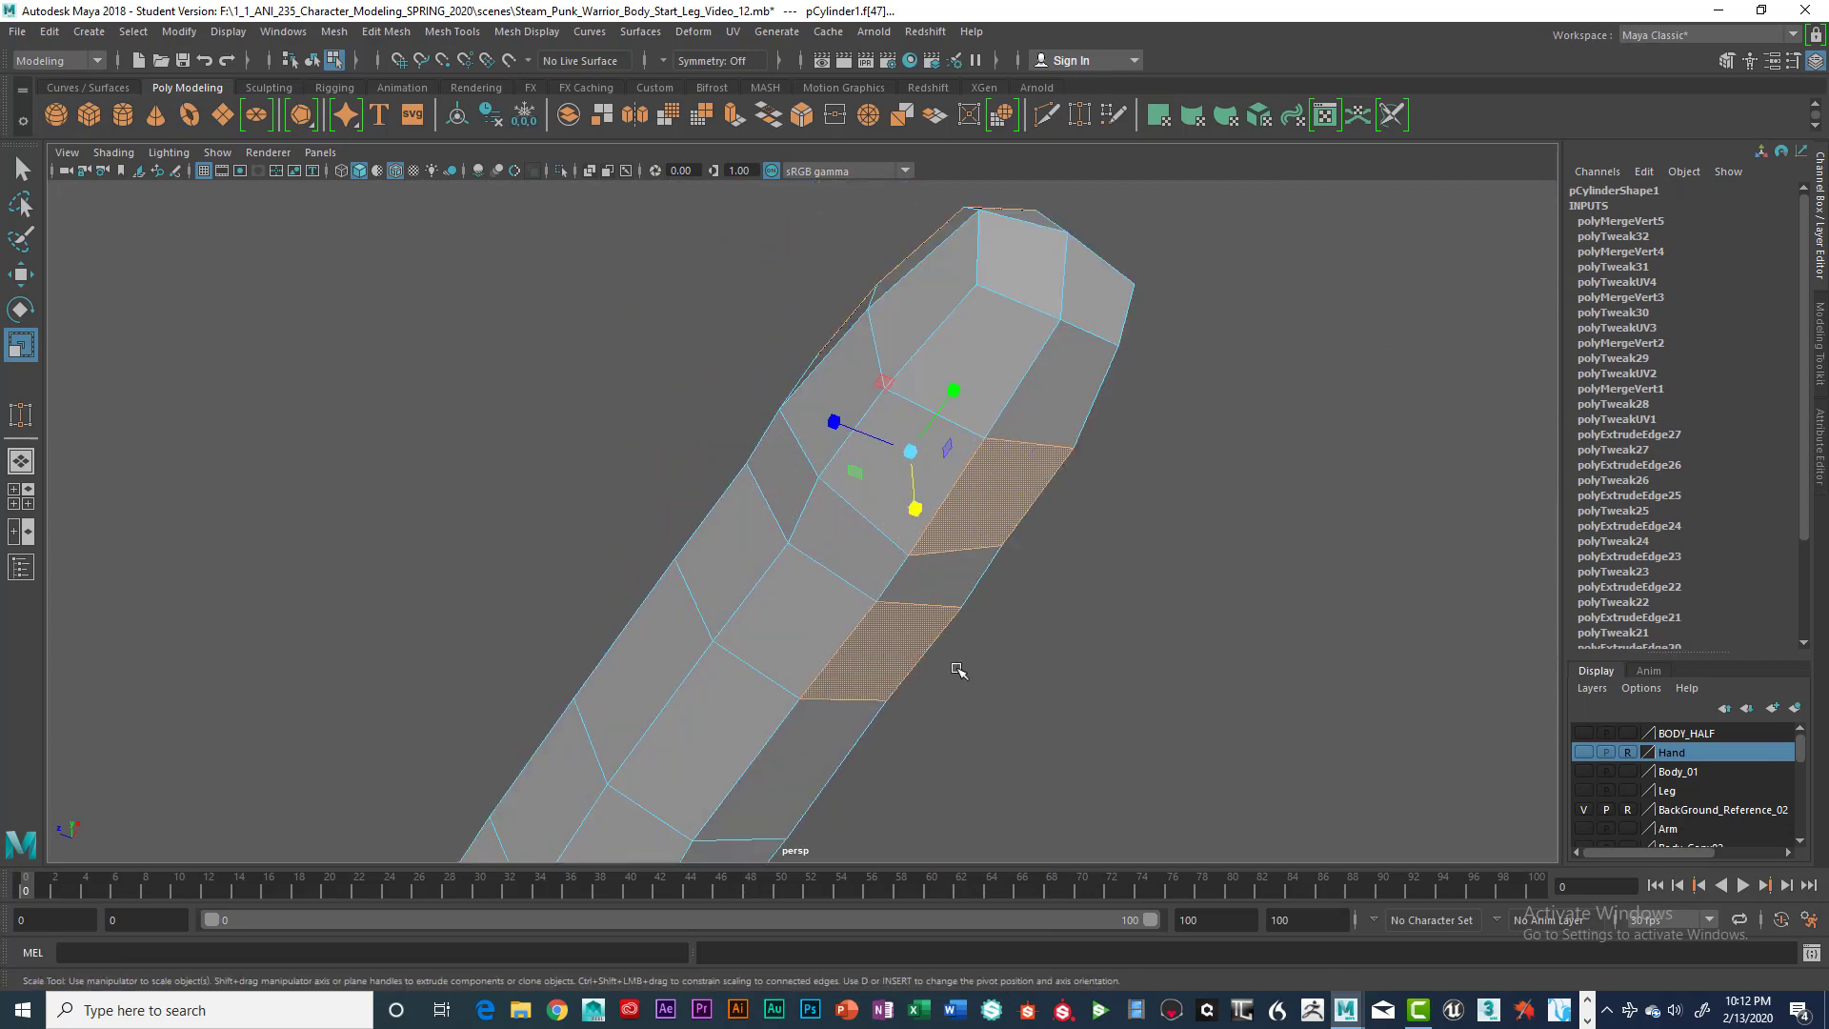
ctrl+click(1001, 507)
ctrl+click(916, 624)
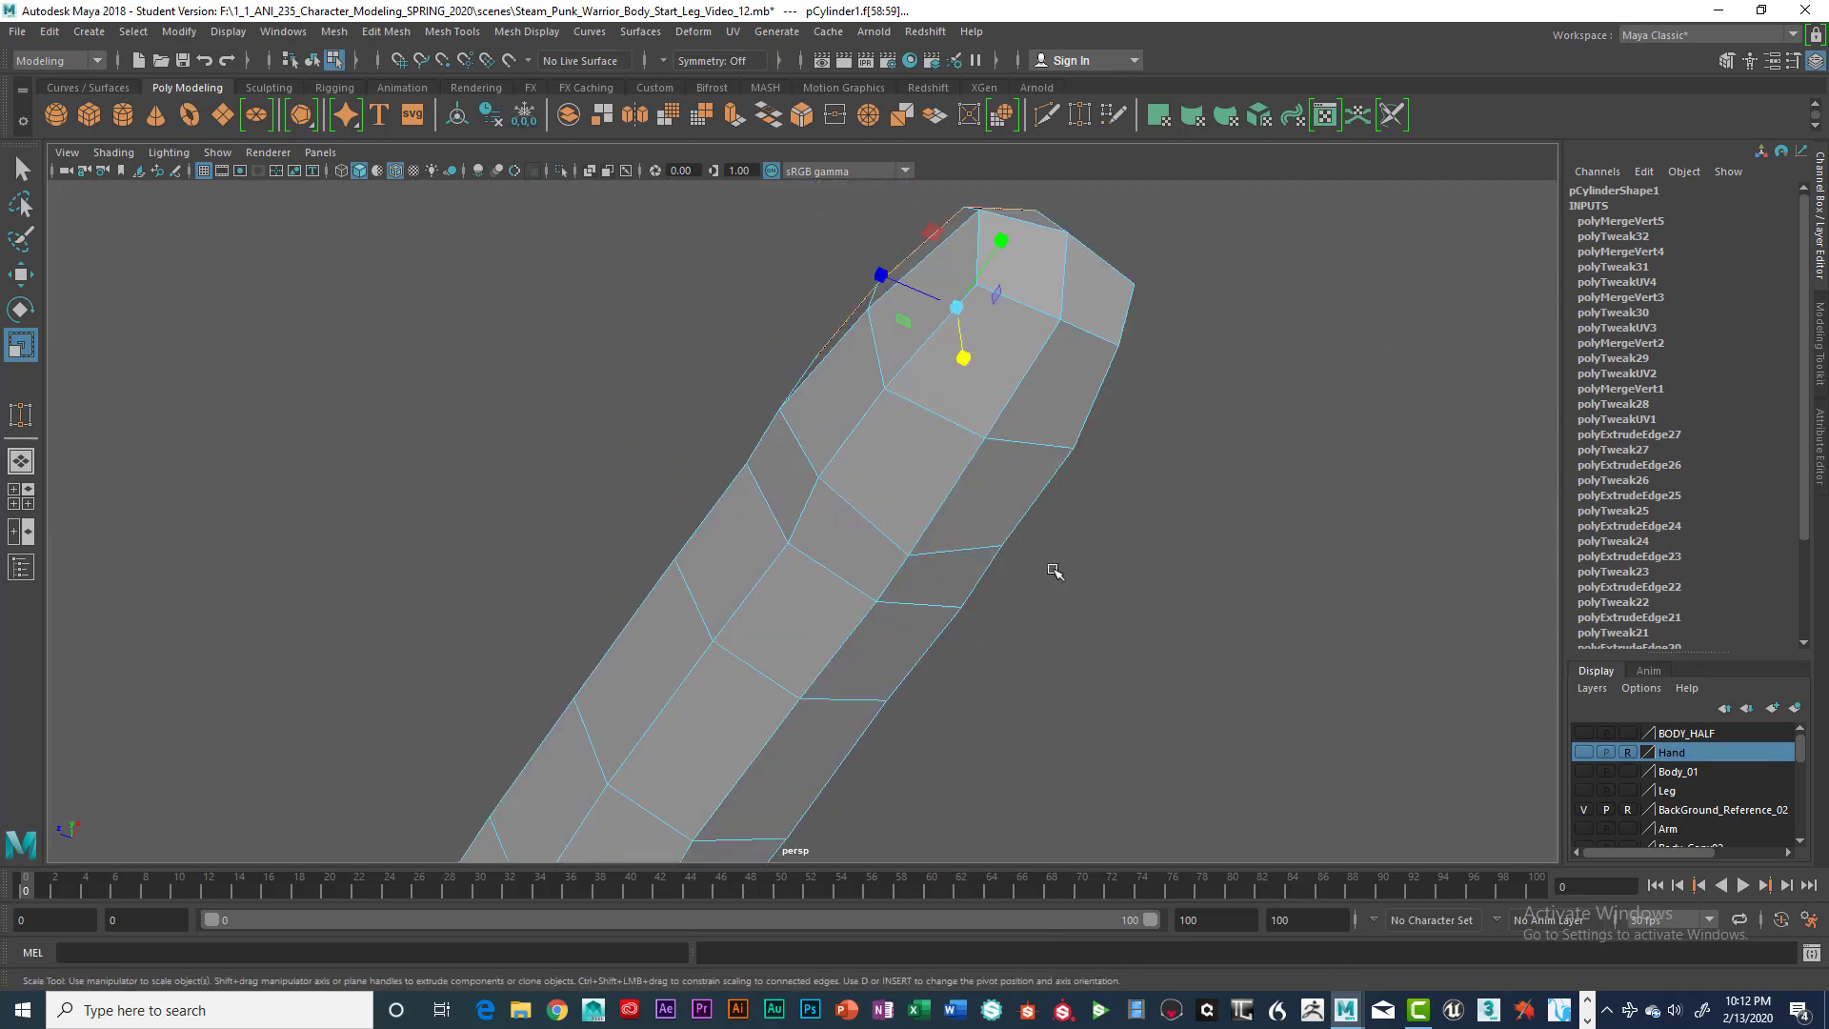
alt+drag(1054, 571, 1005, 724)
Show the Hand layer and, in the top view, extrude the nail faces and scale them inward to match the nail outline
key(space)
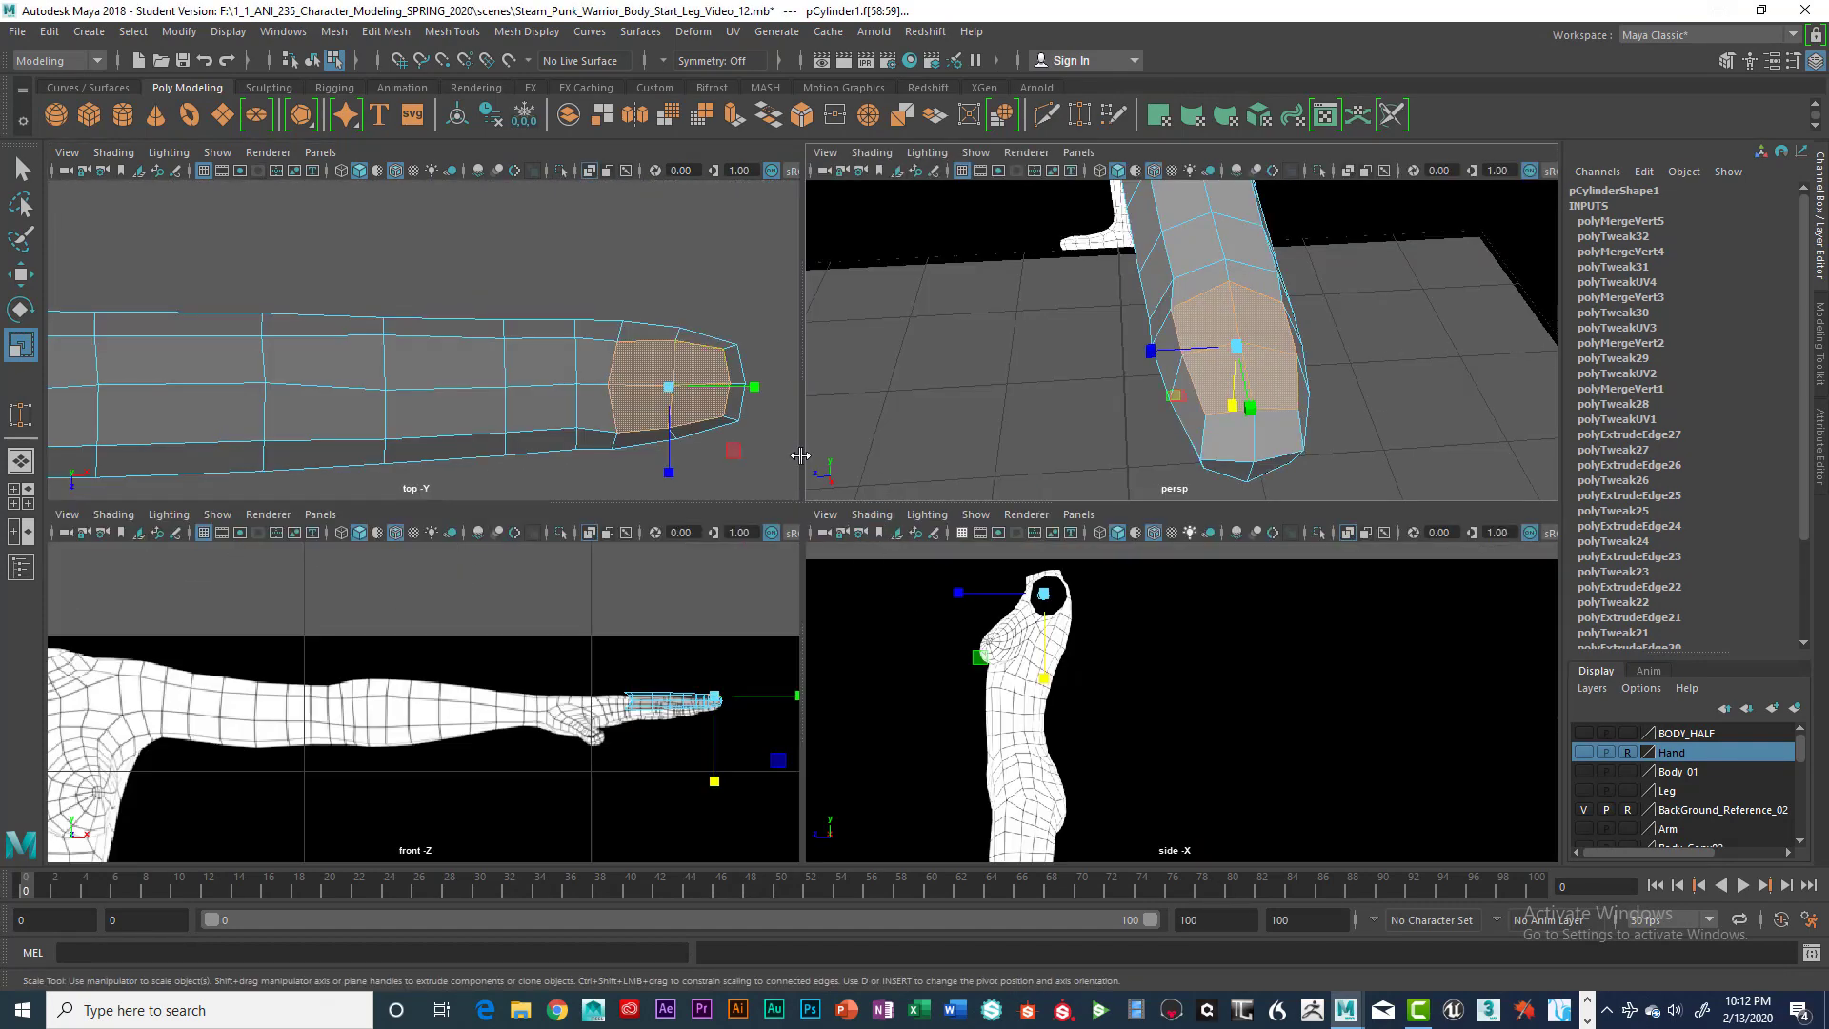
click(1583, 751)
key(space)
scroll(959, 552, up, 2)
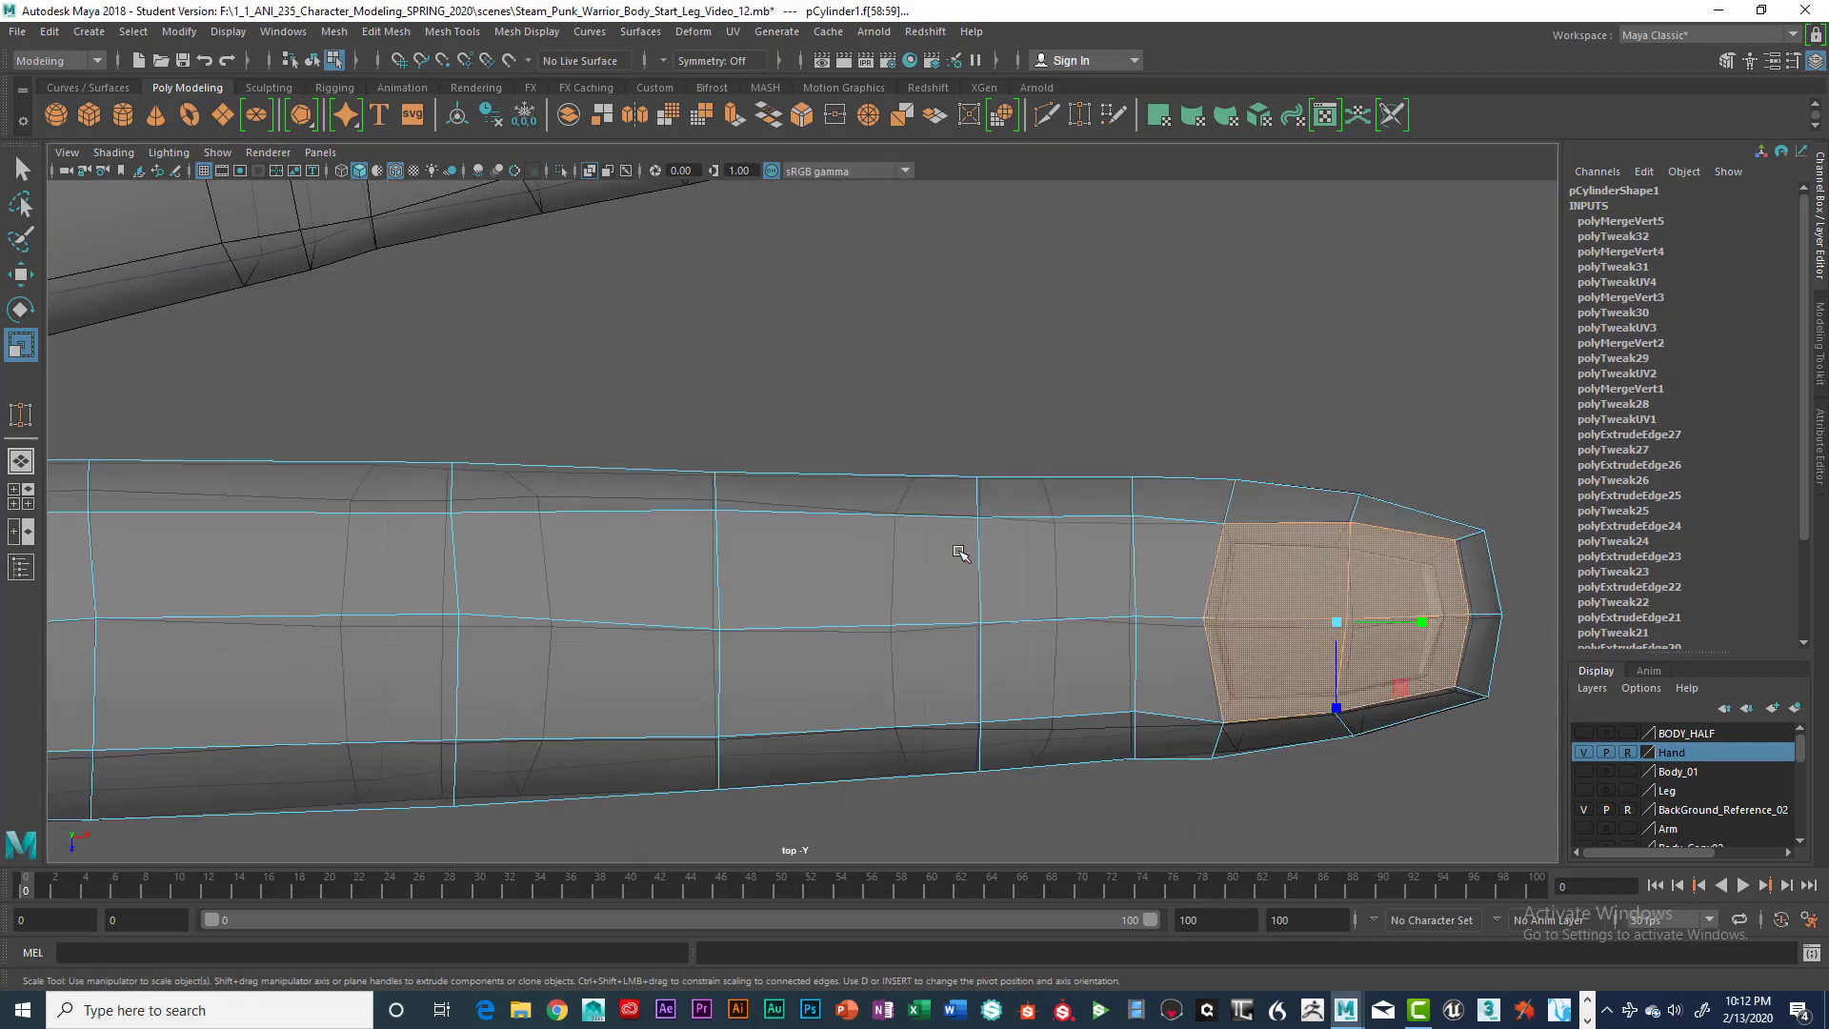
scroll(1031, 574, up, 2)
alt+middle_drag(1073, 546, 756, 541)
alt+middle_drag(923, 557, 885, 562)
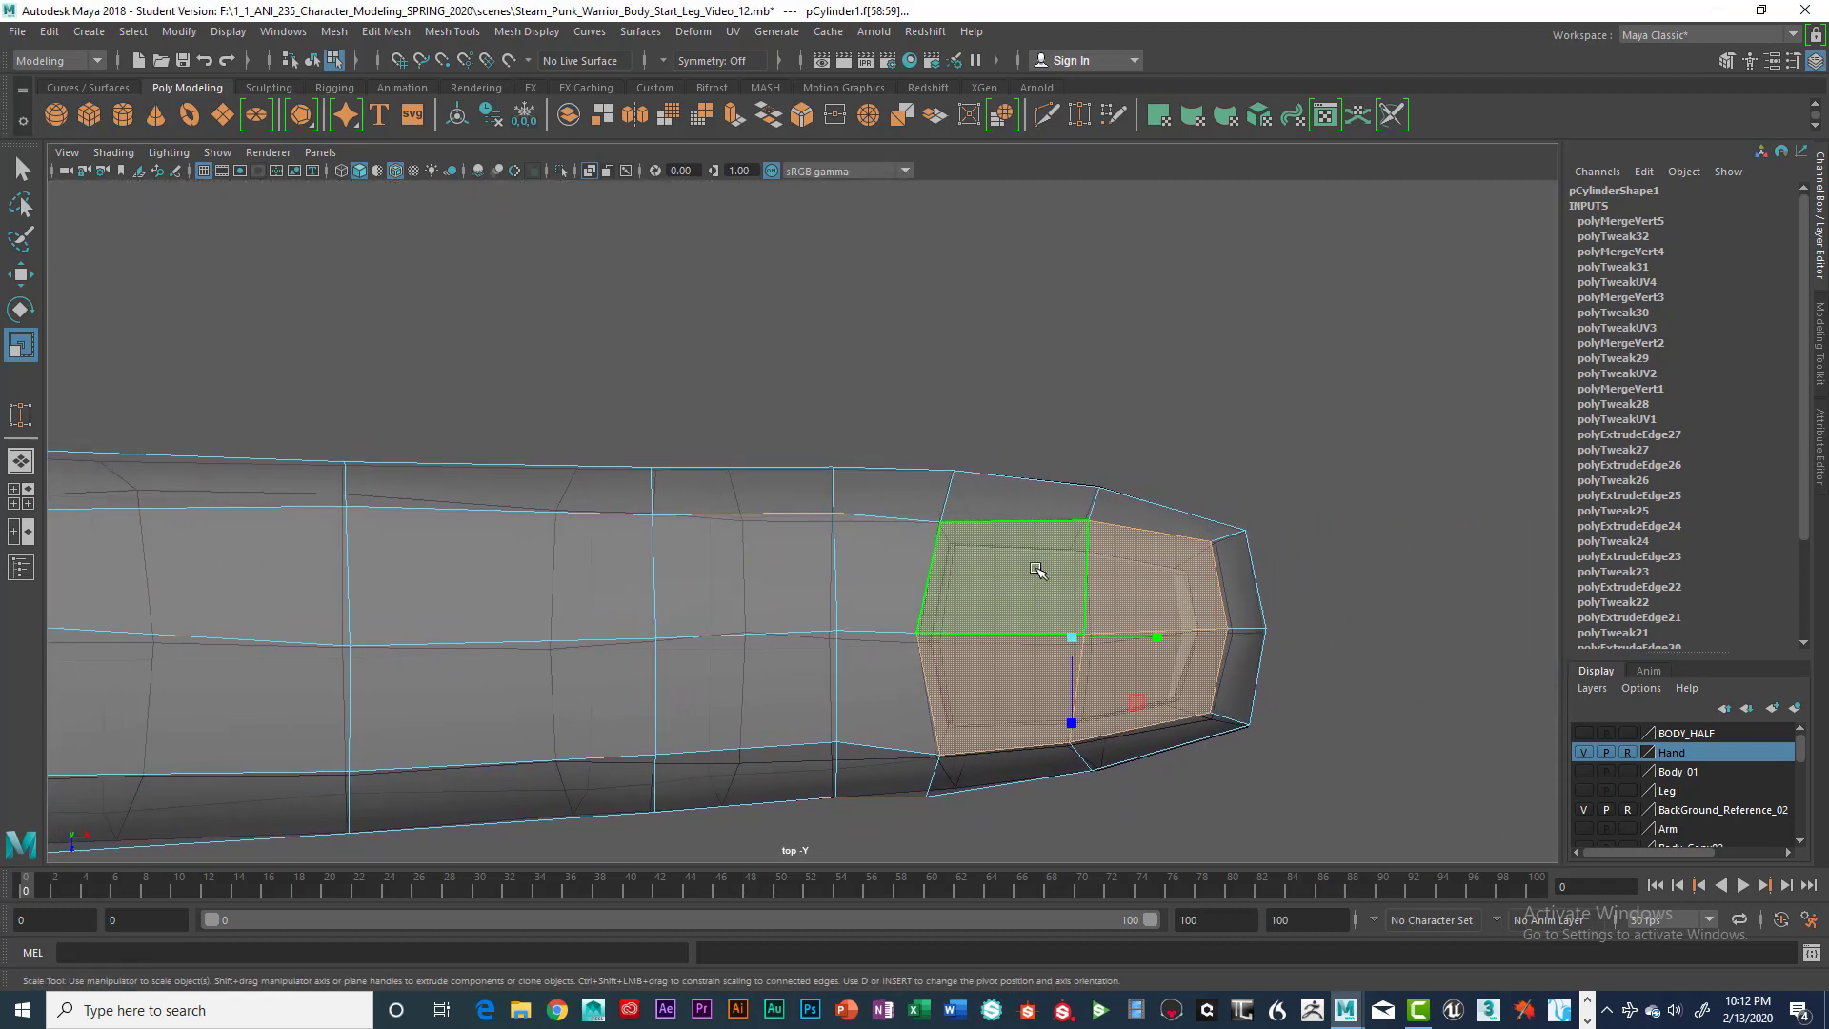
key(ctrl+e)
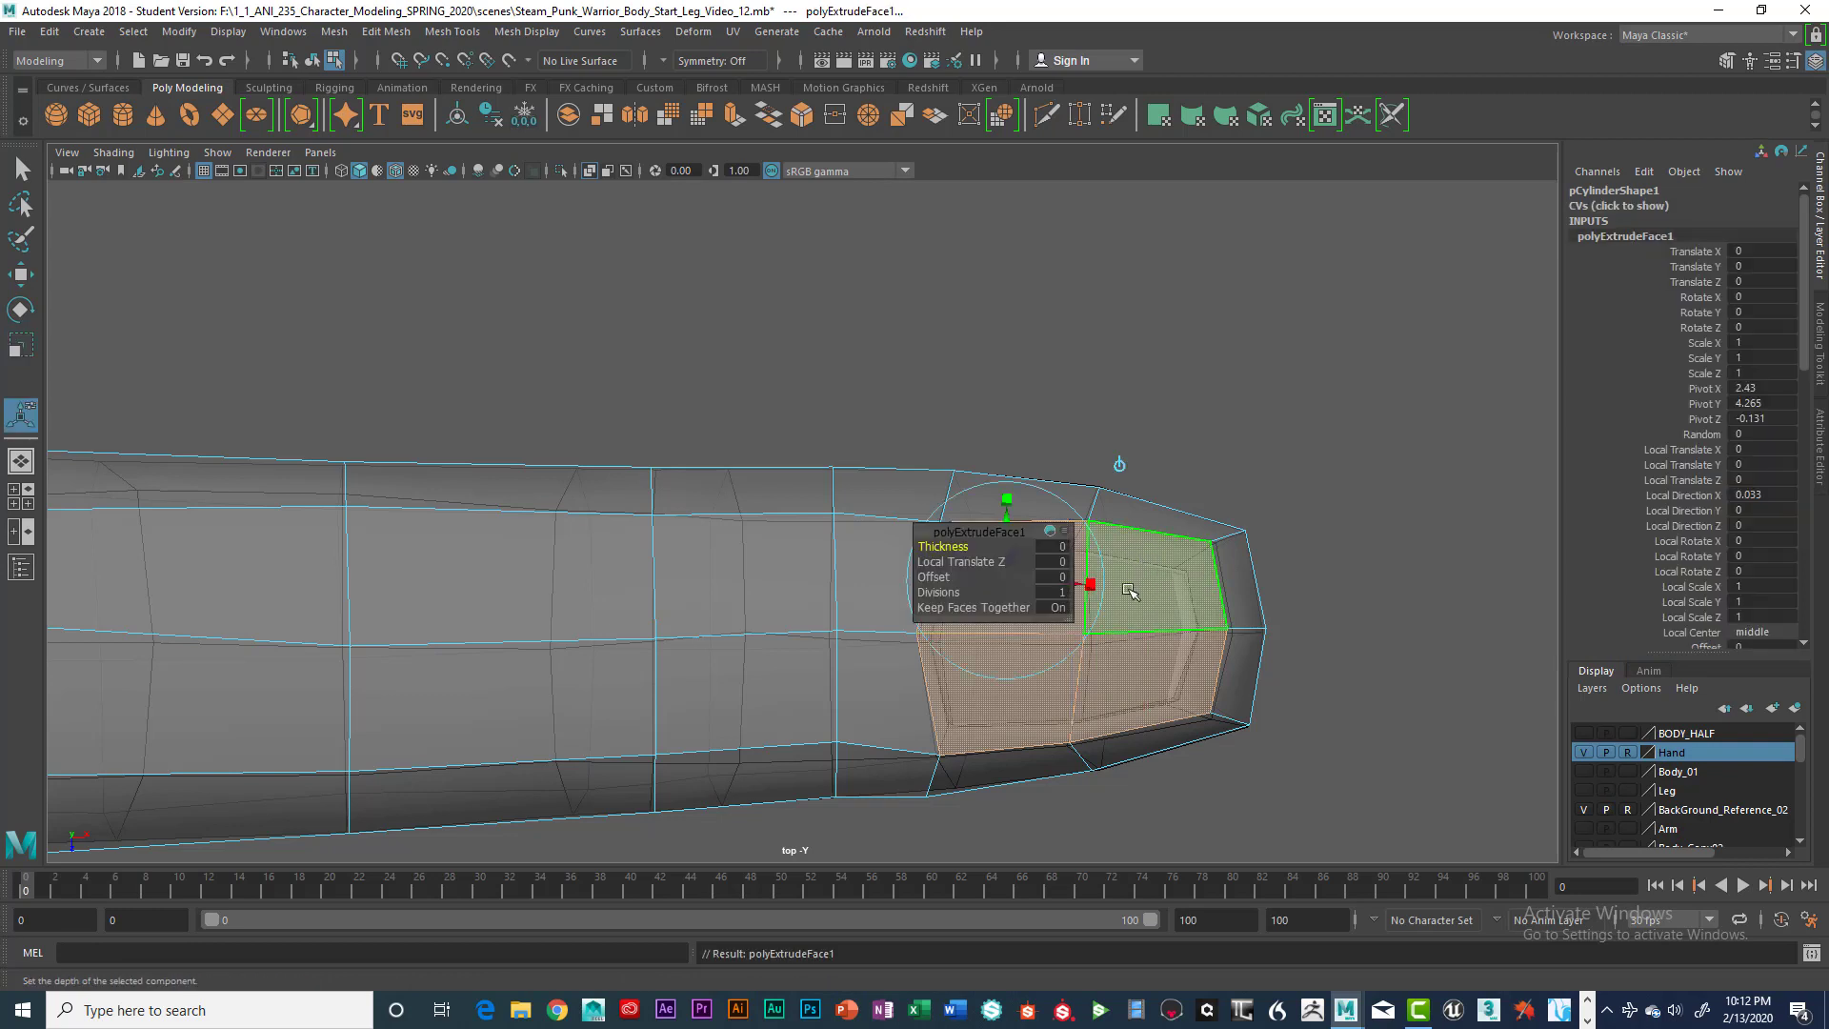
drag(1073, 638, 1035, 639)
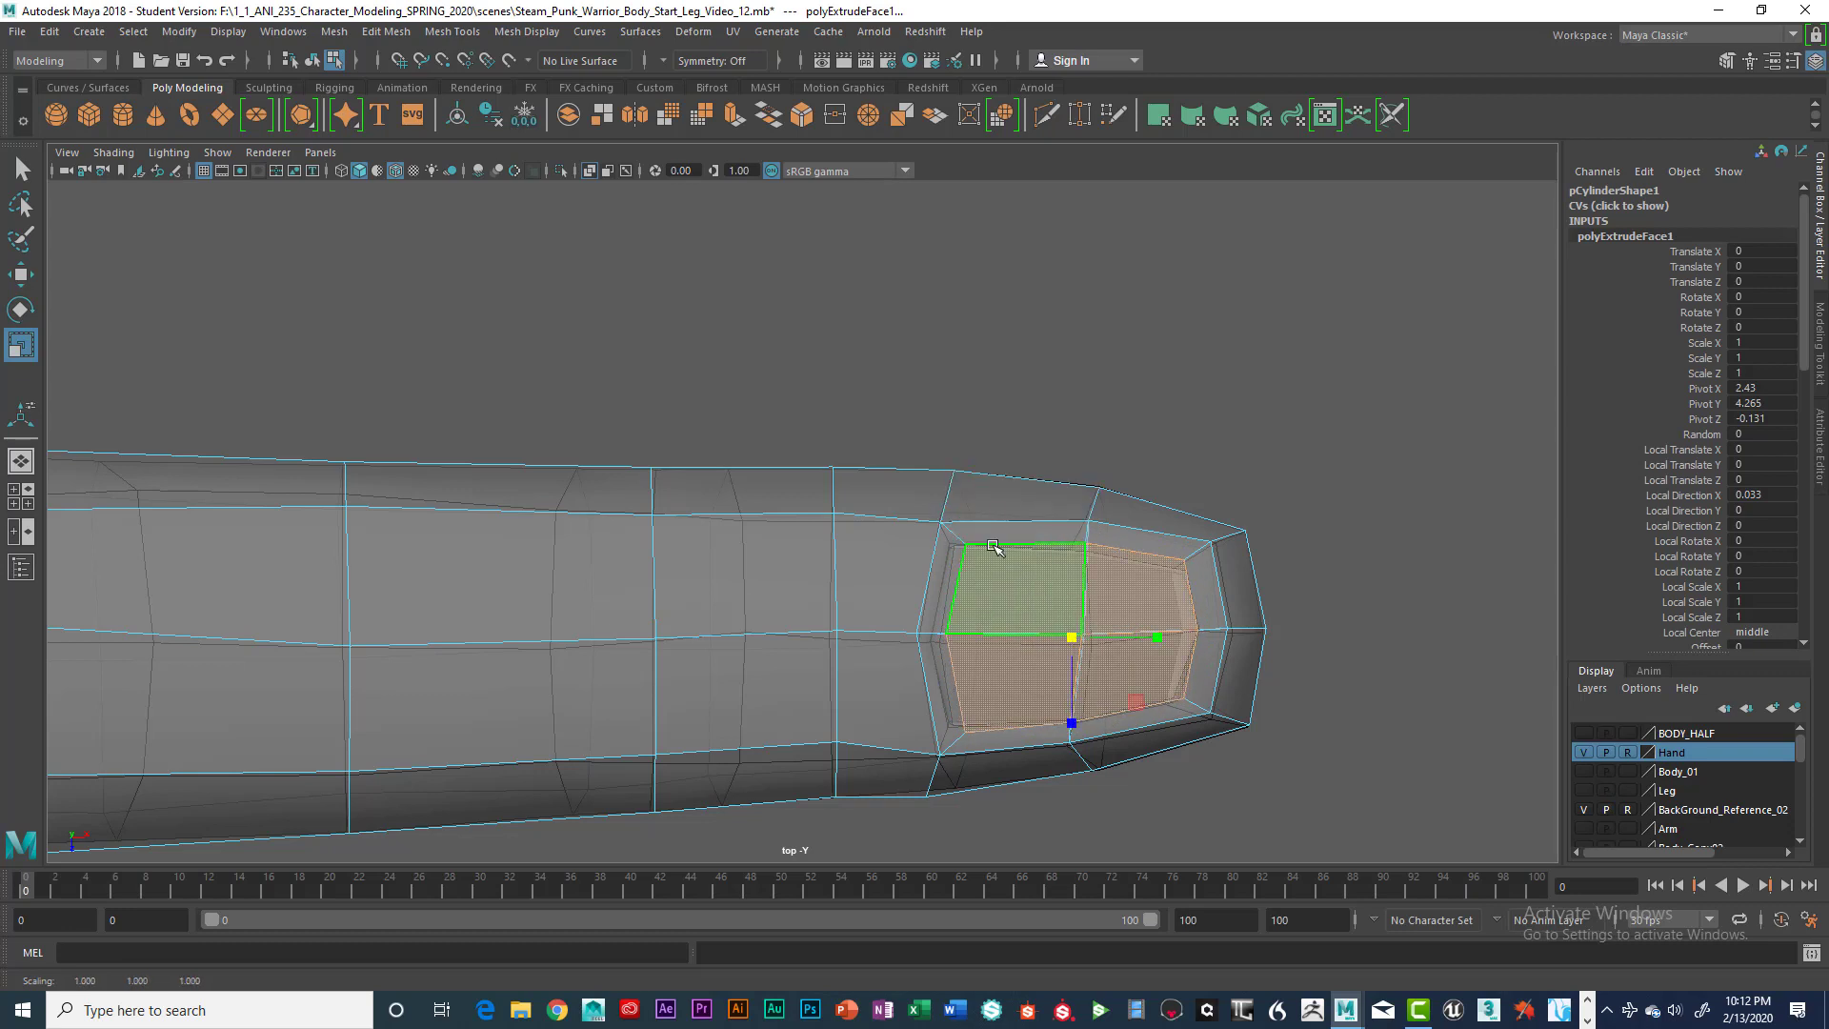
Move the inner border's base vertices to about X 2.412, Z -0.145; X 2.410, Z -0.131; and X 2.412, Z -0.118
right_drag(993, 546, 926, 462)
drag(954, 541, 978, 560)
key(w)
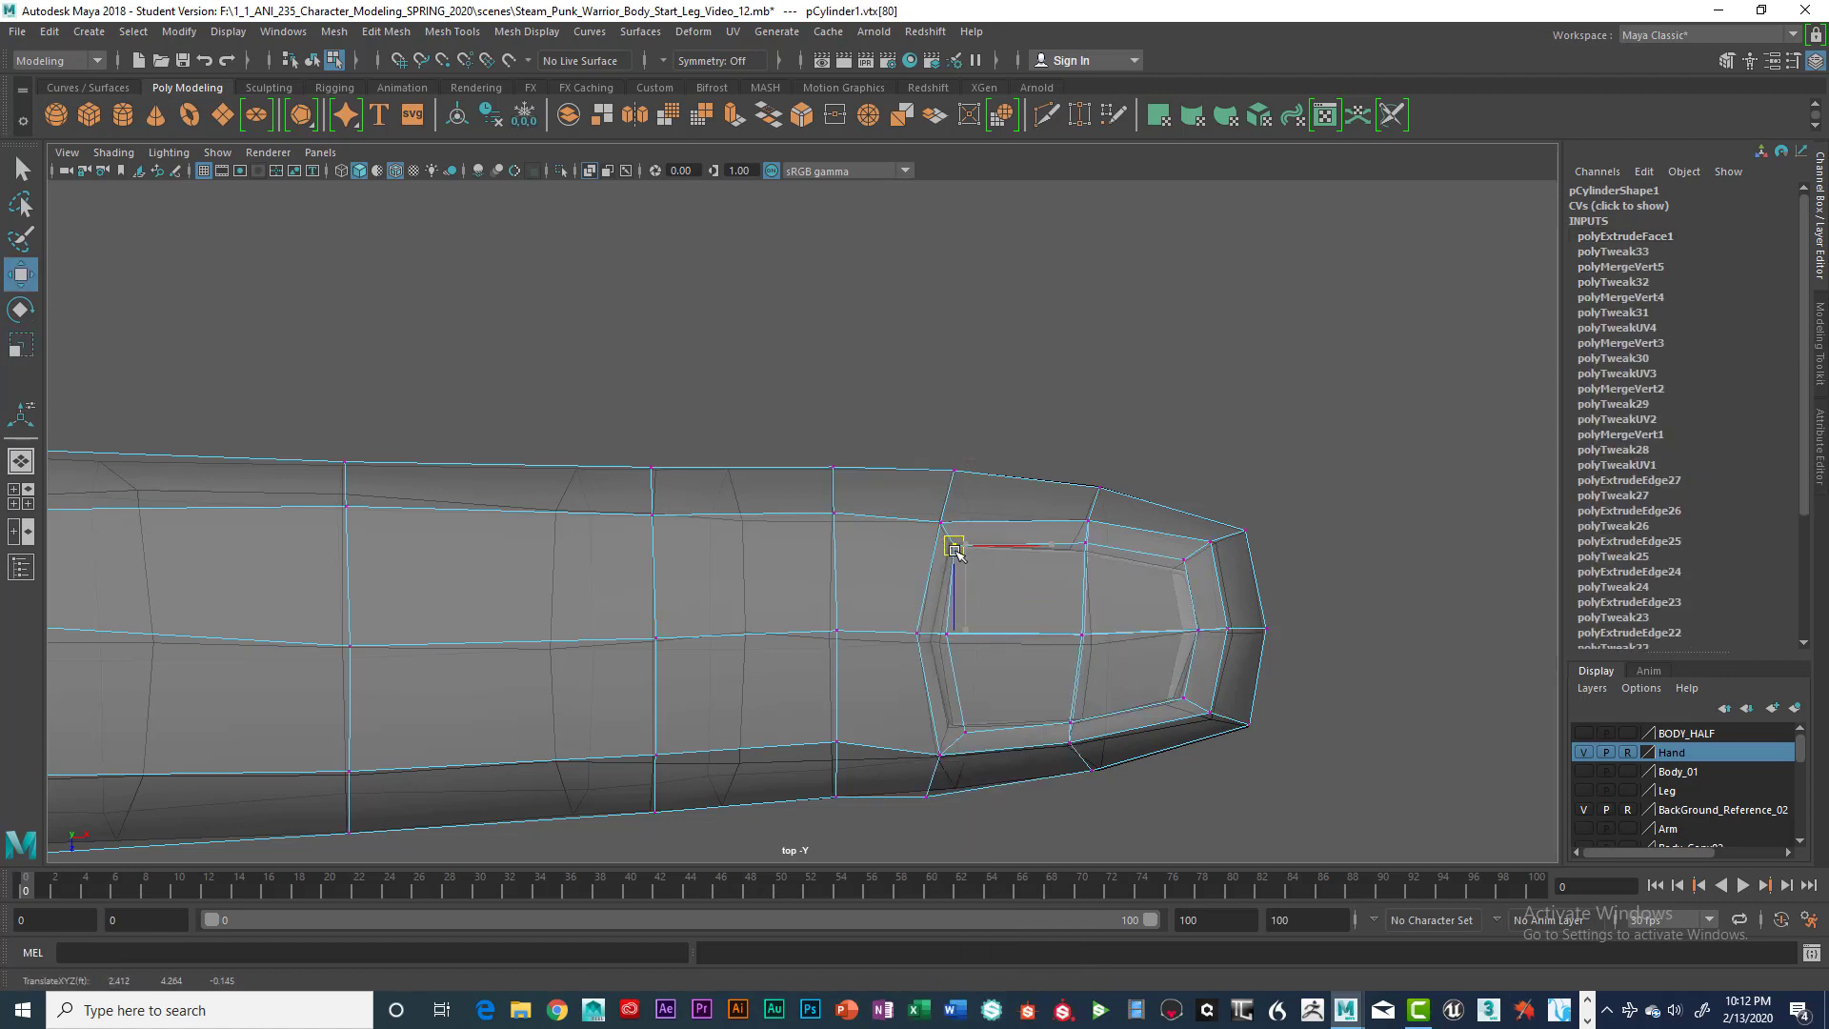
click(939, 635)
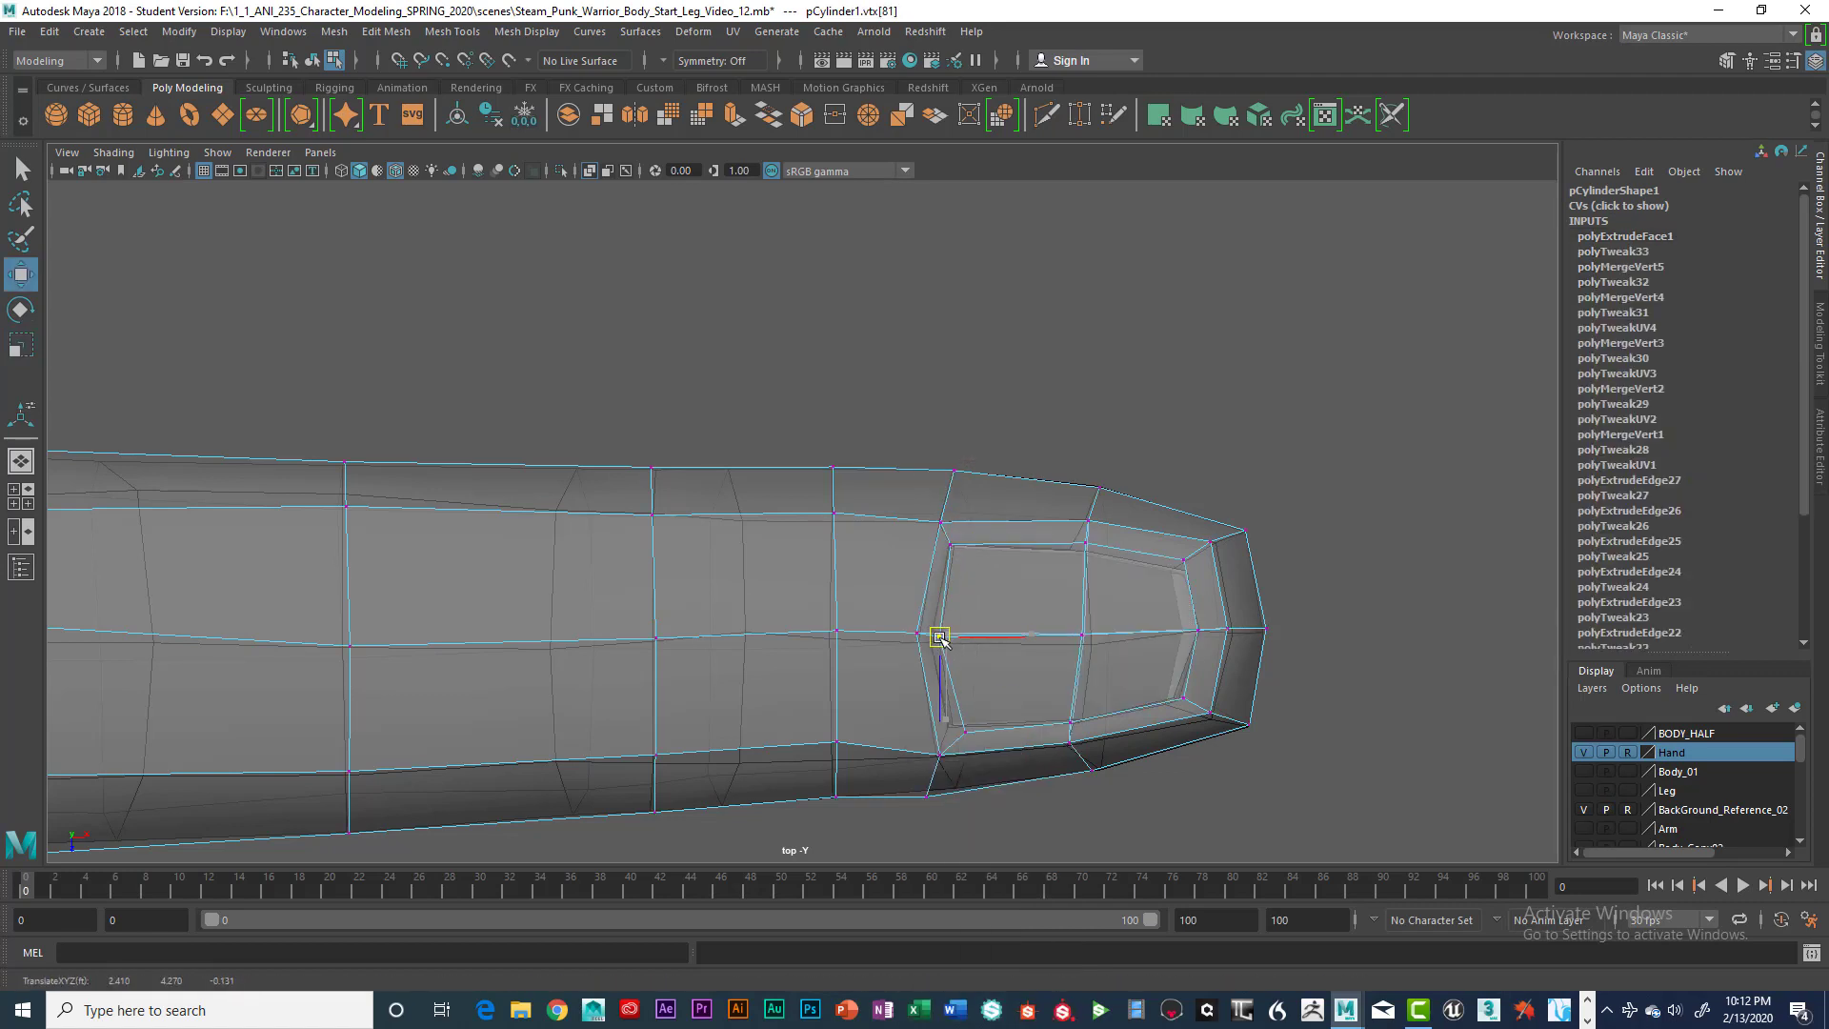
click(968, 735)
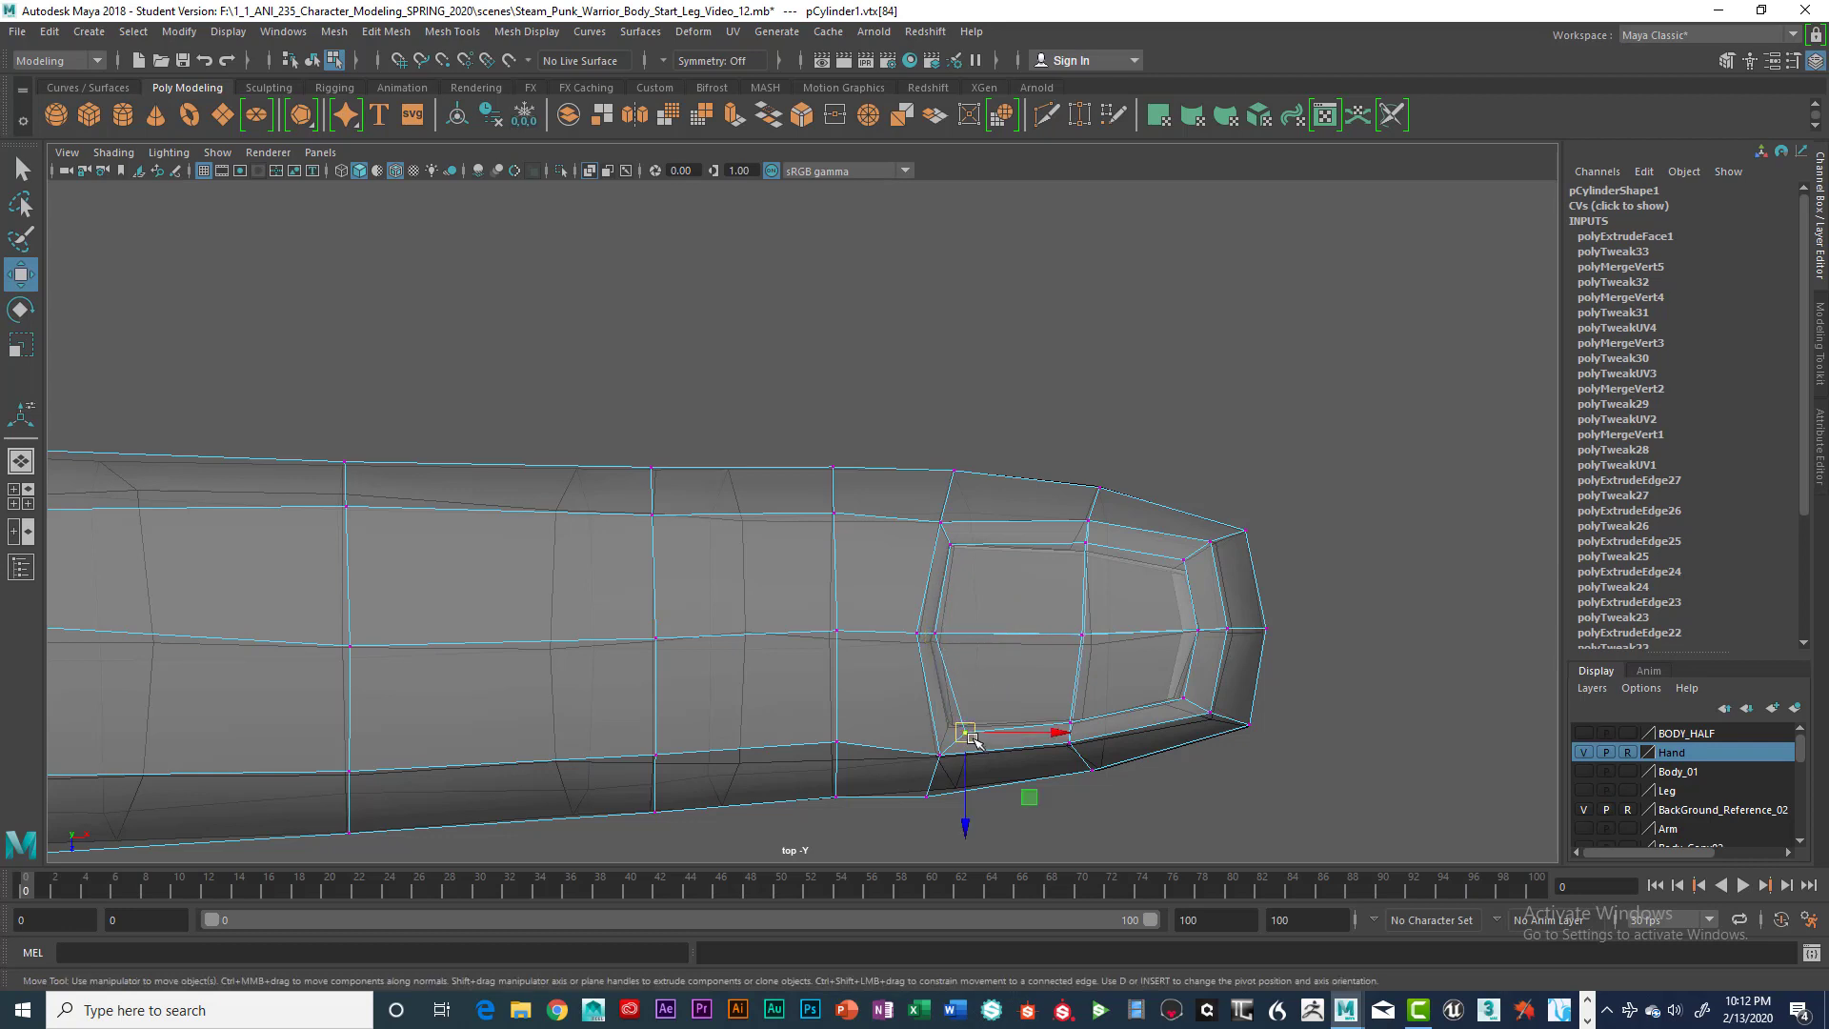
drag(972, 738, 957, 729)
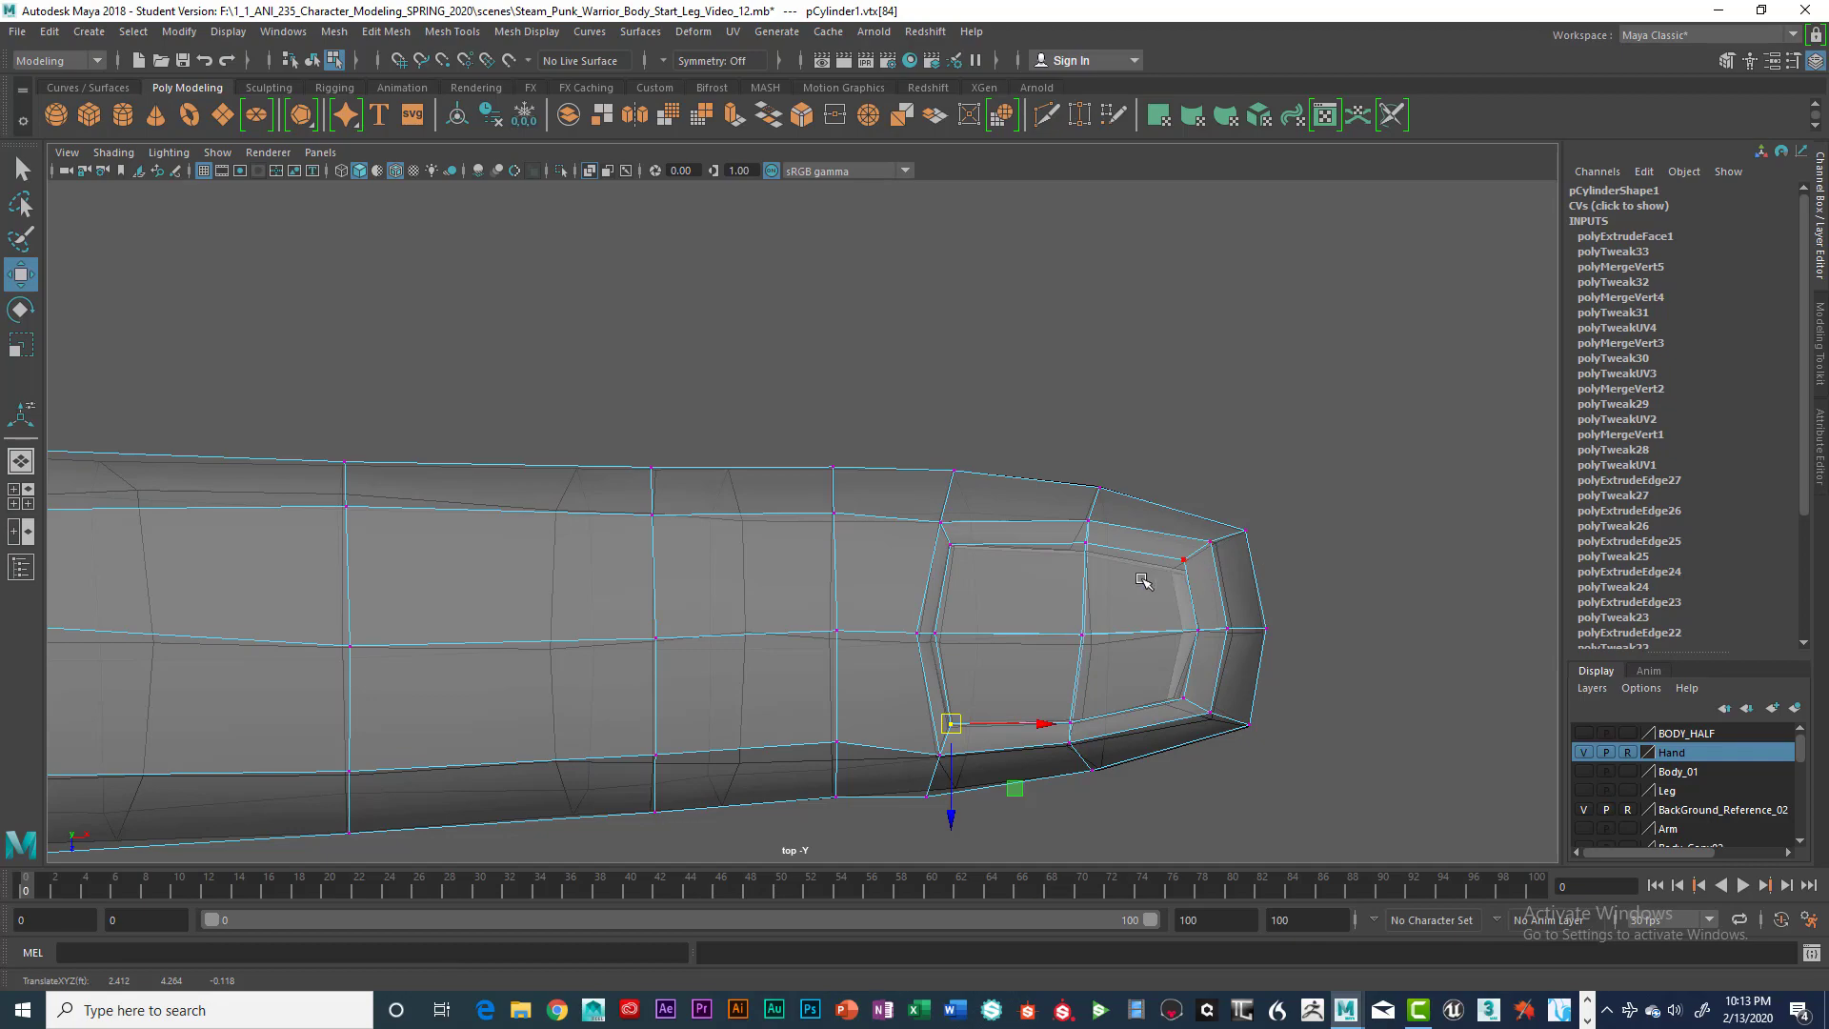
Switch the covering back to face selection in the perspective view and hide the Hand layer to expose the nail area
key(space)
key(space)
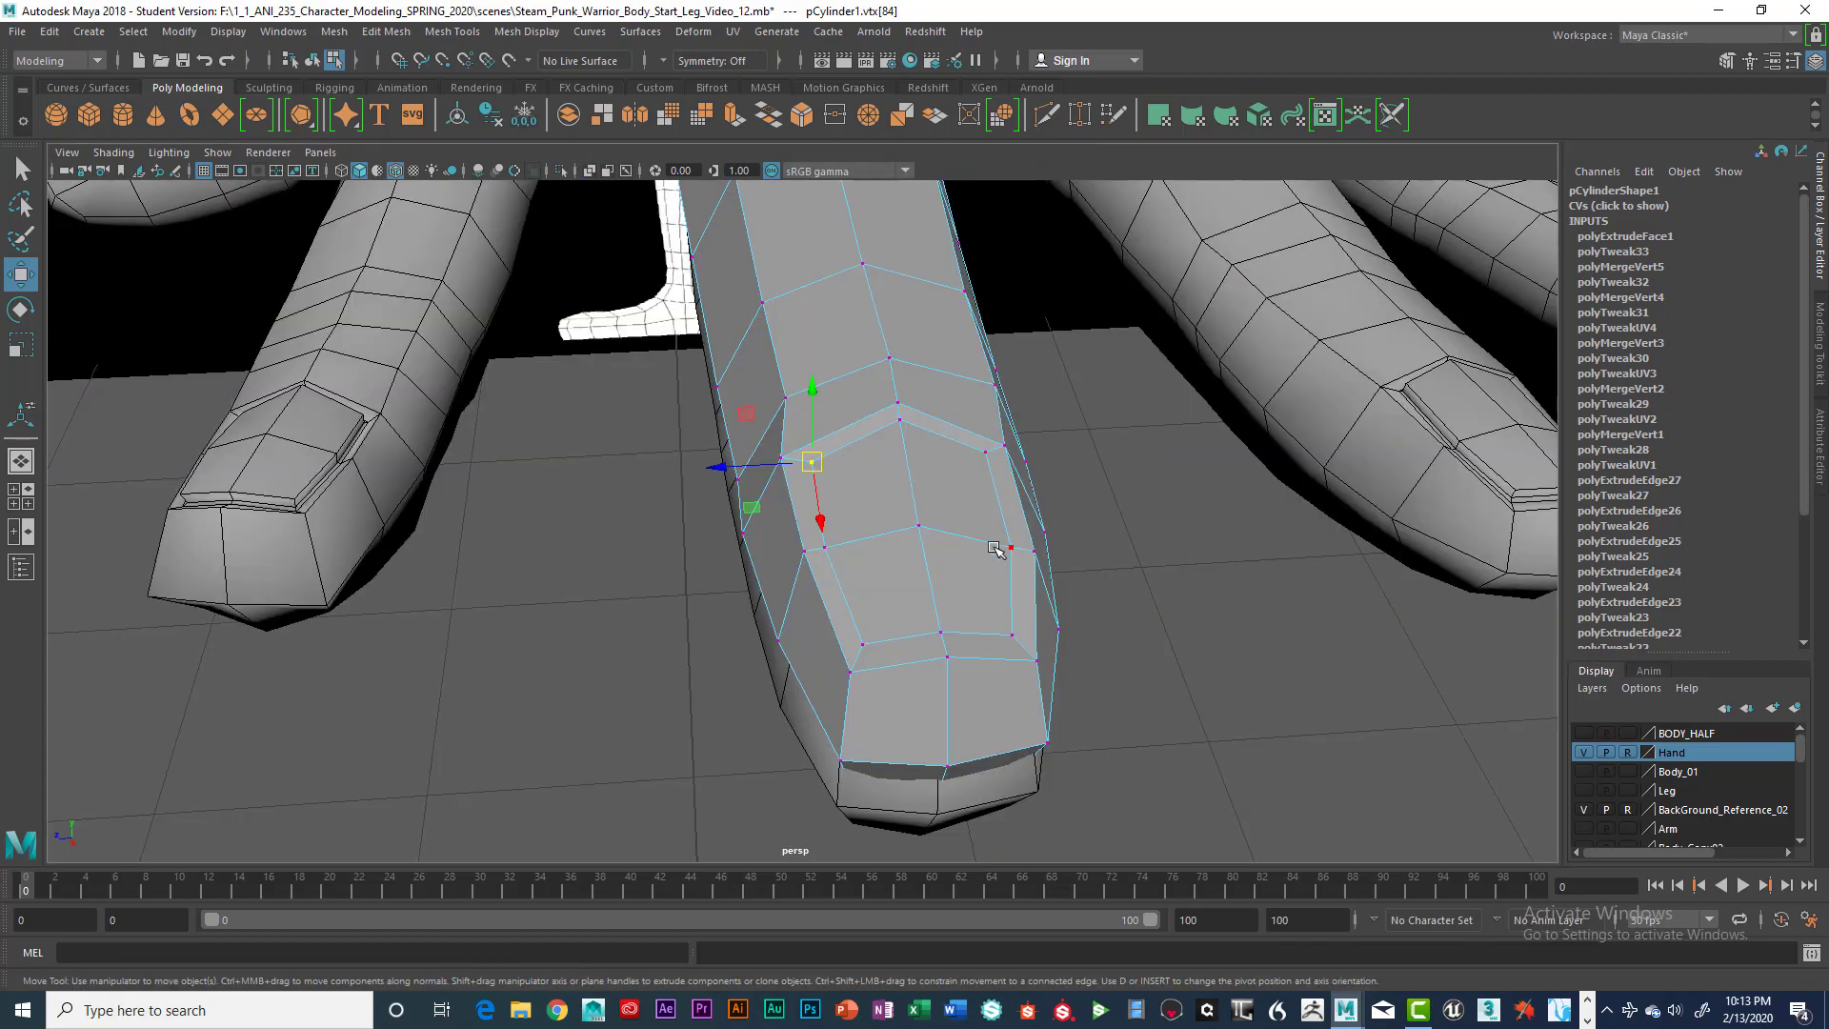
alt+drag(995, 549, 914, 493)
right_drag(911, 460, 912, 513)
alt+drag(911, 513, 1088, 557)
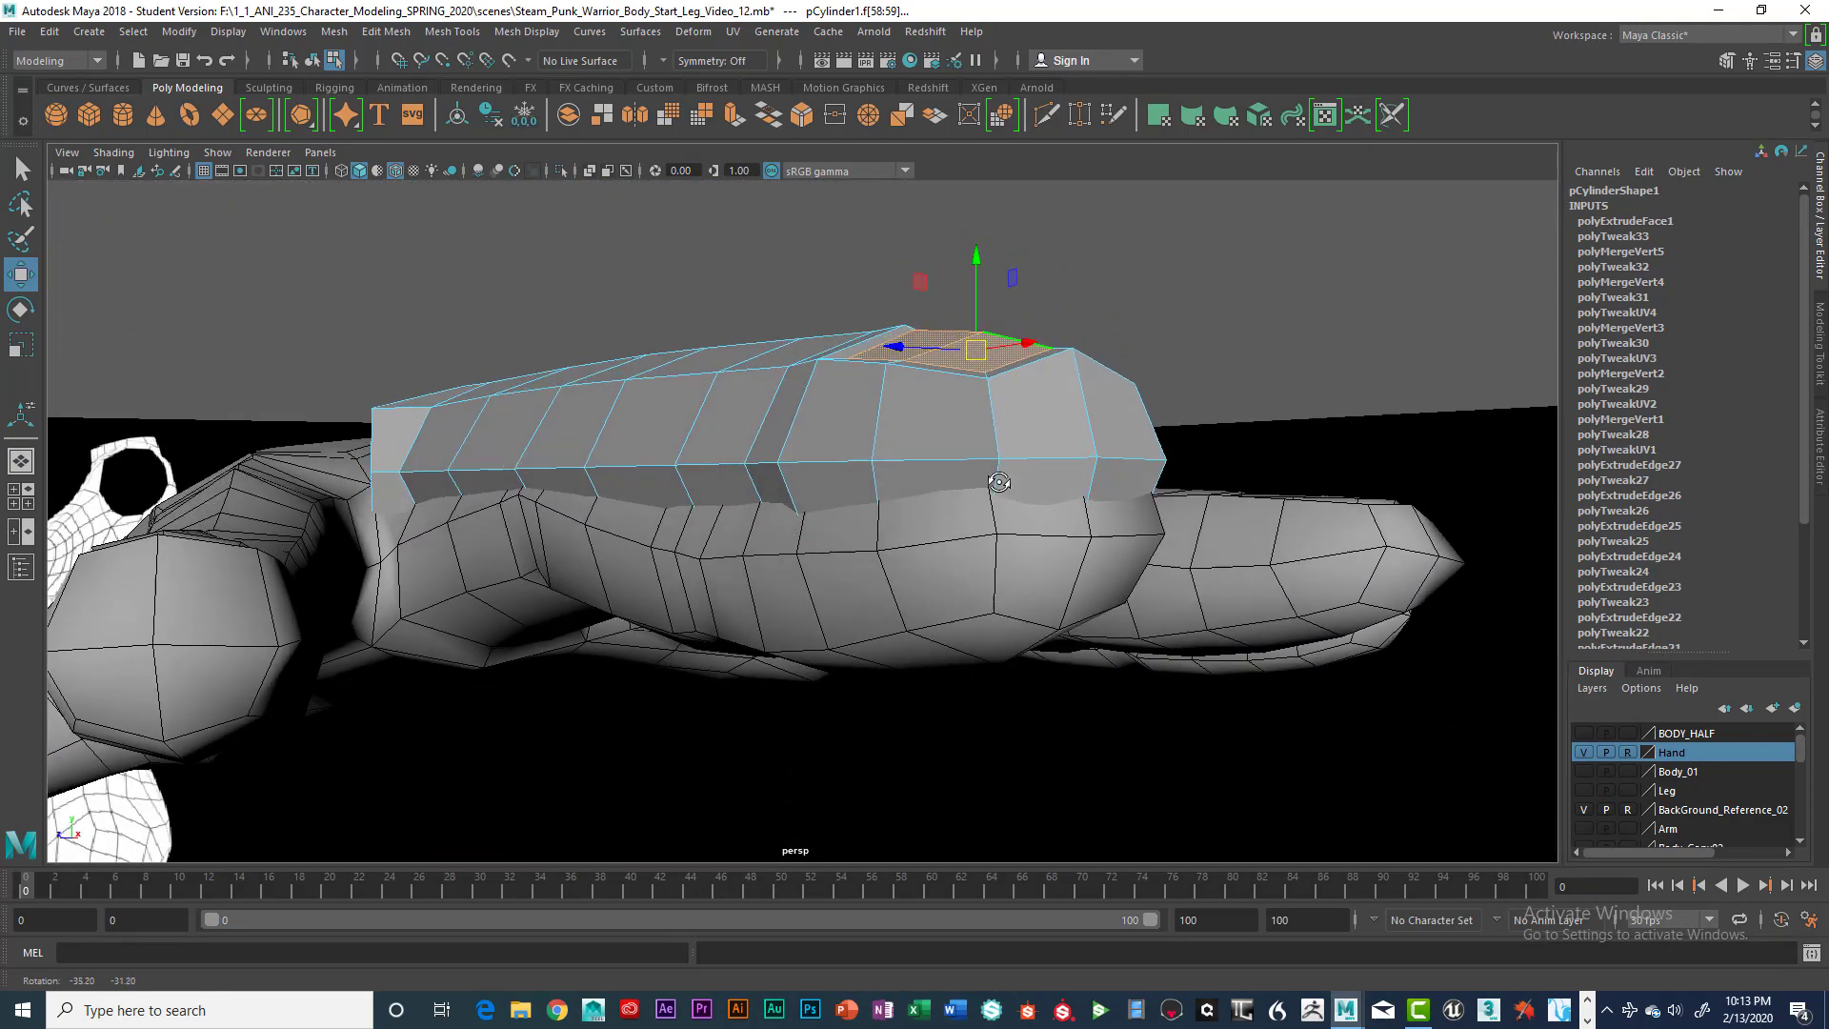
click(1583, 753)
alt+drag(1152, 502, 1126, 574)
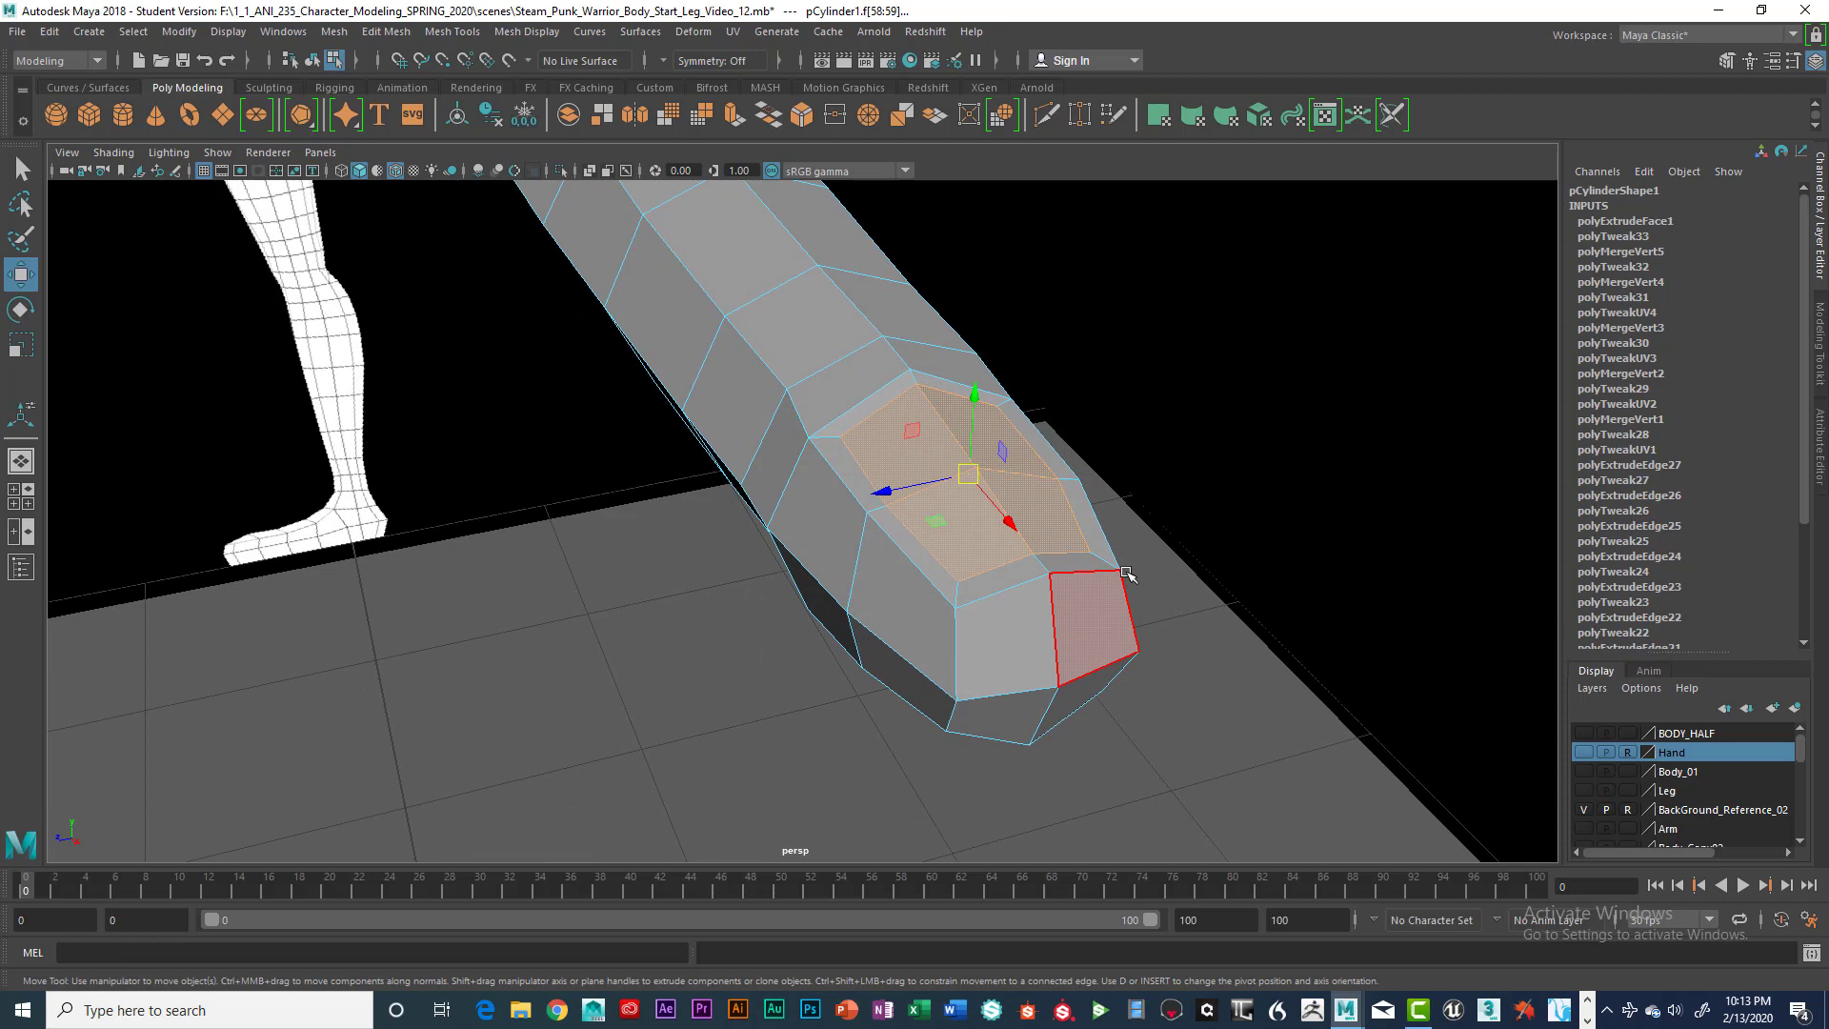
Extrude the inset nail faces and lower them slightly to about Y 4.264 to sink the nail bed
key(ctrl+e)
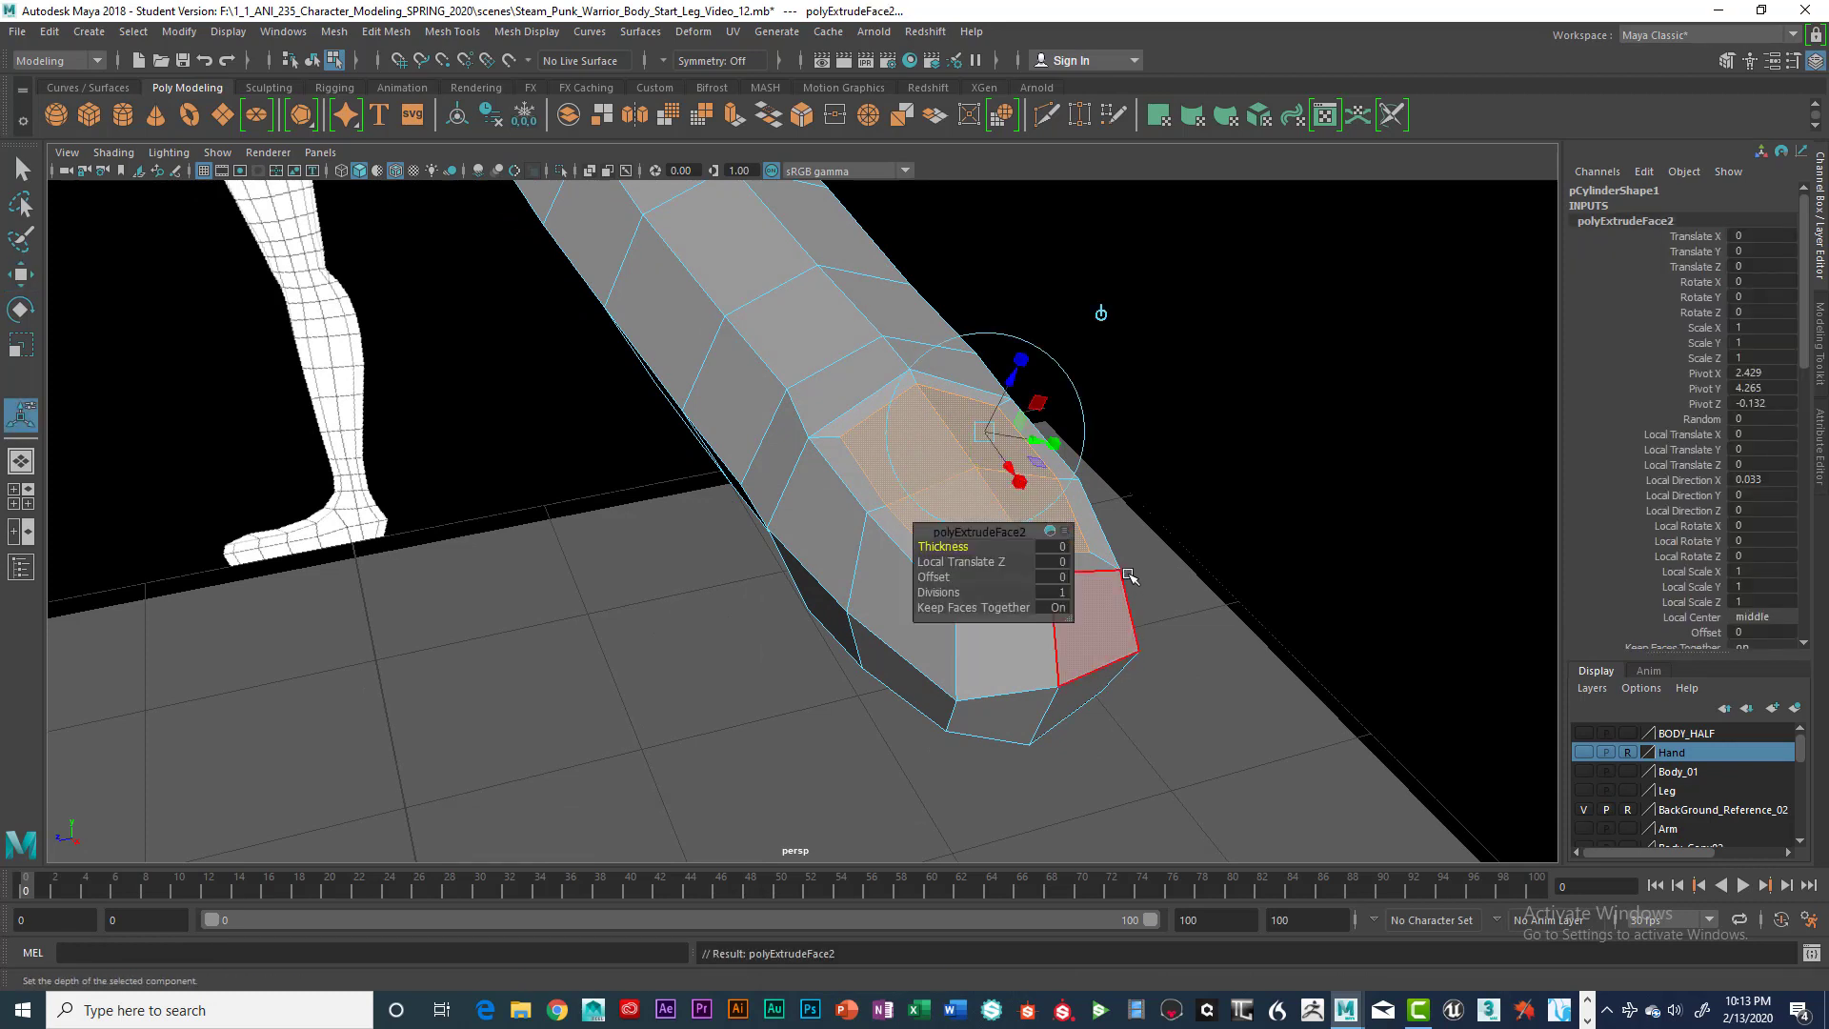
scroll(1118, 568, up, 1)
scroll(1115, 567, down, 1)
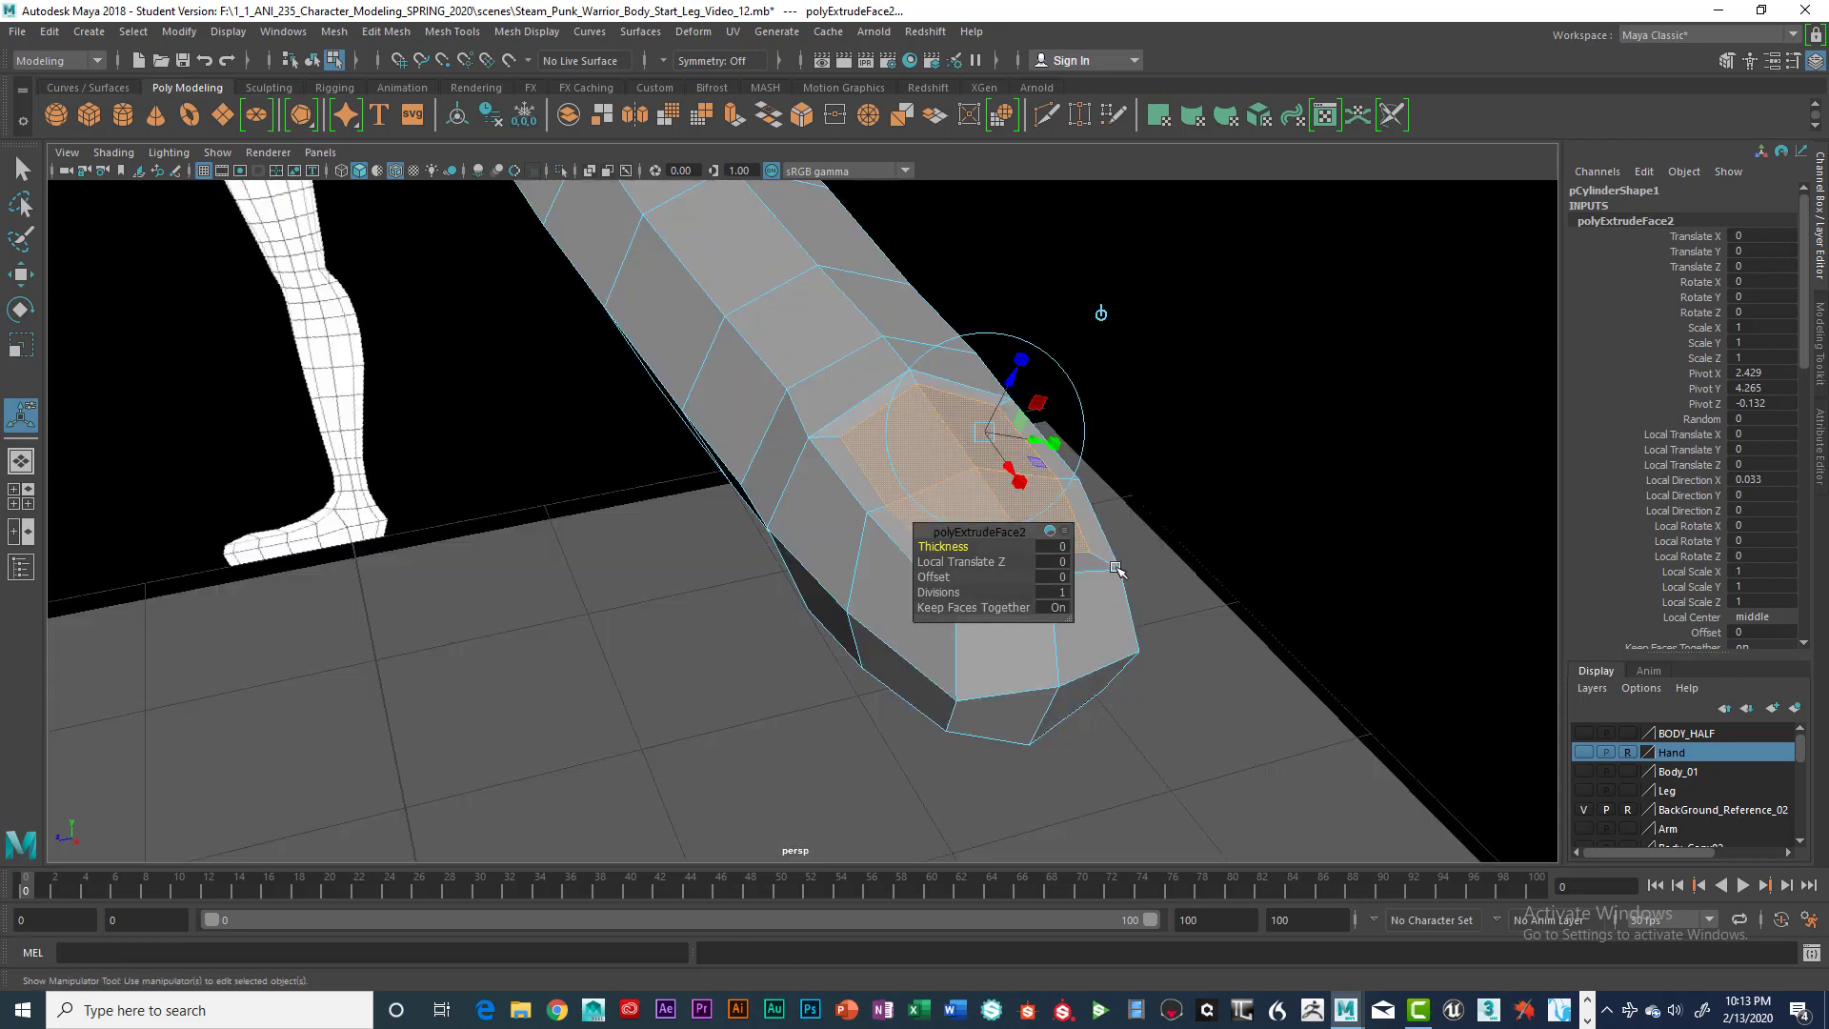
key(e)
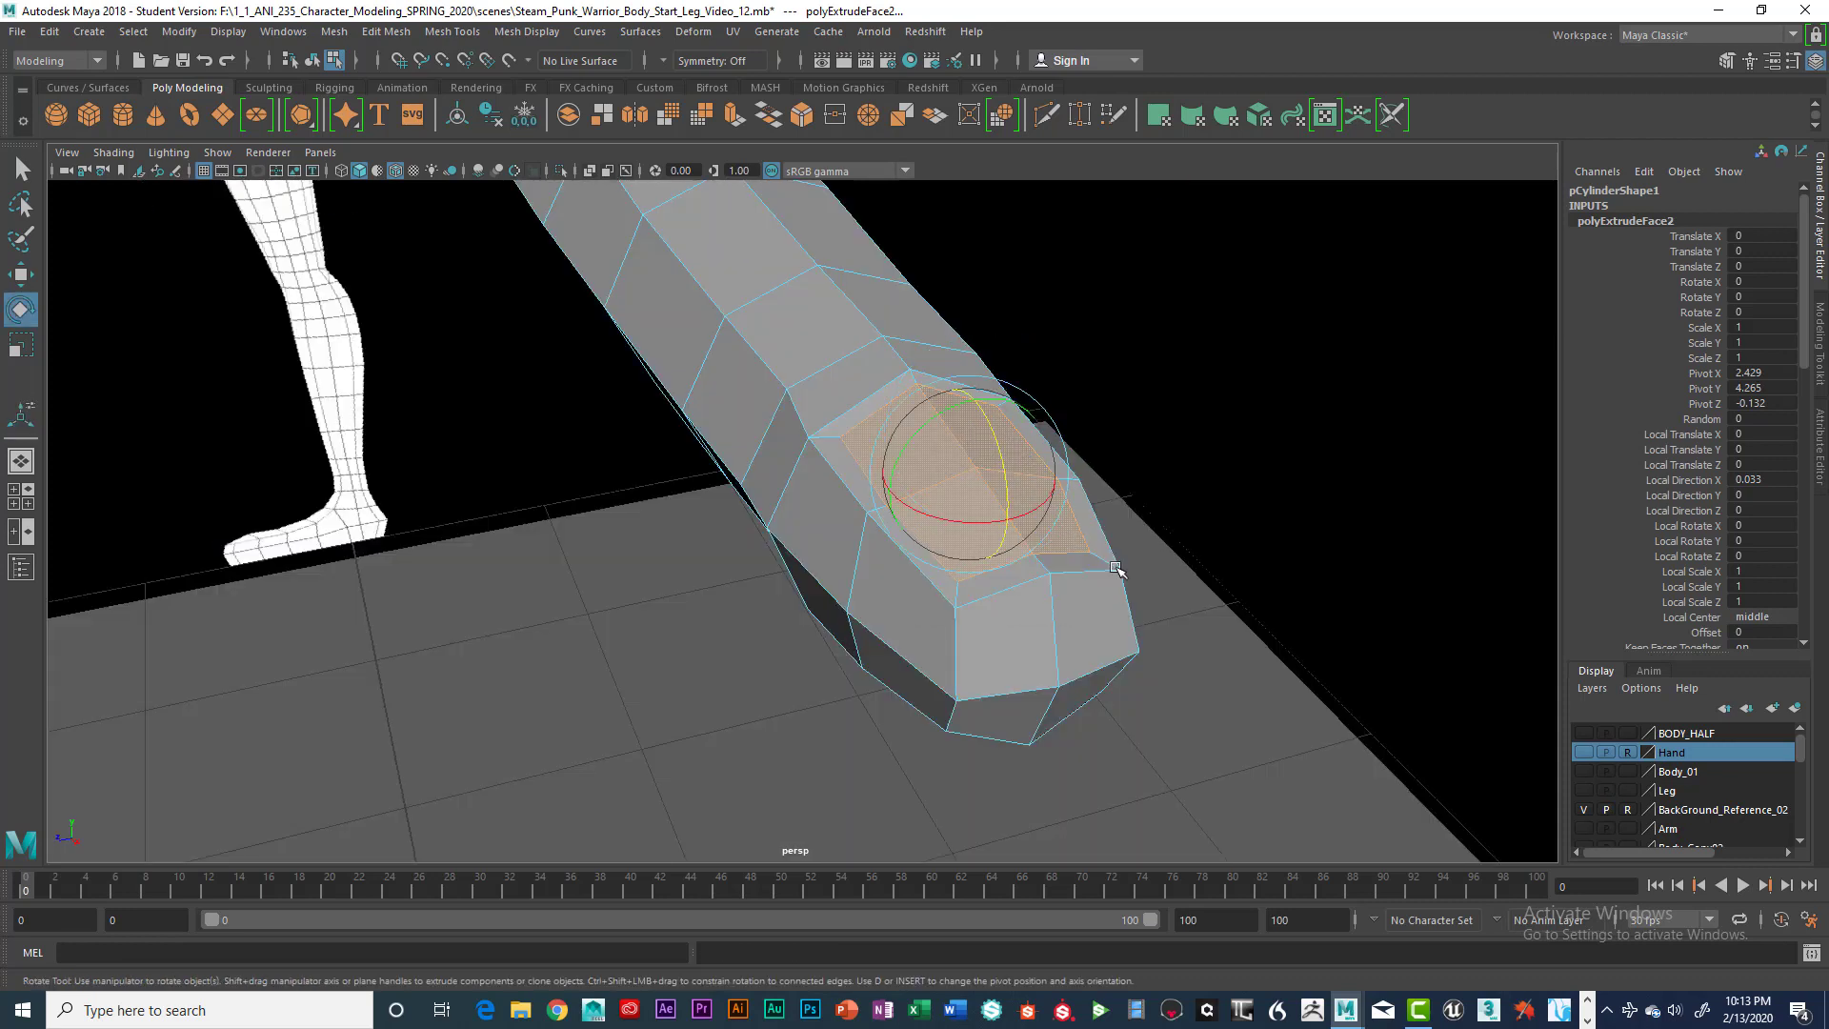
key(r)
scroll(1113, 572, down, 1)
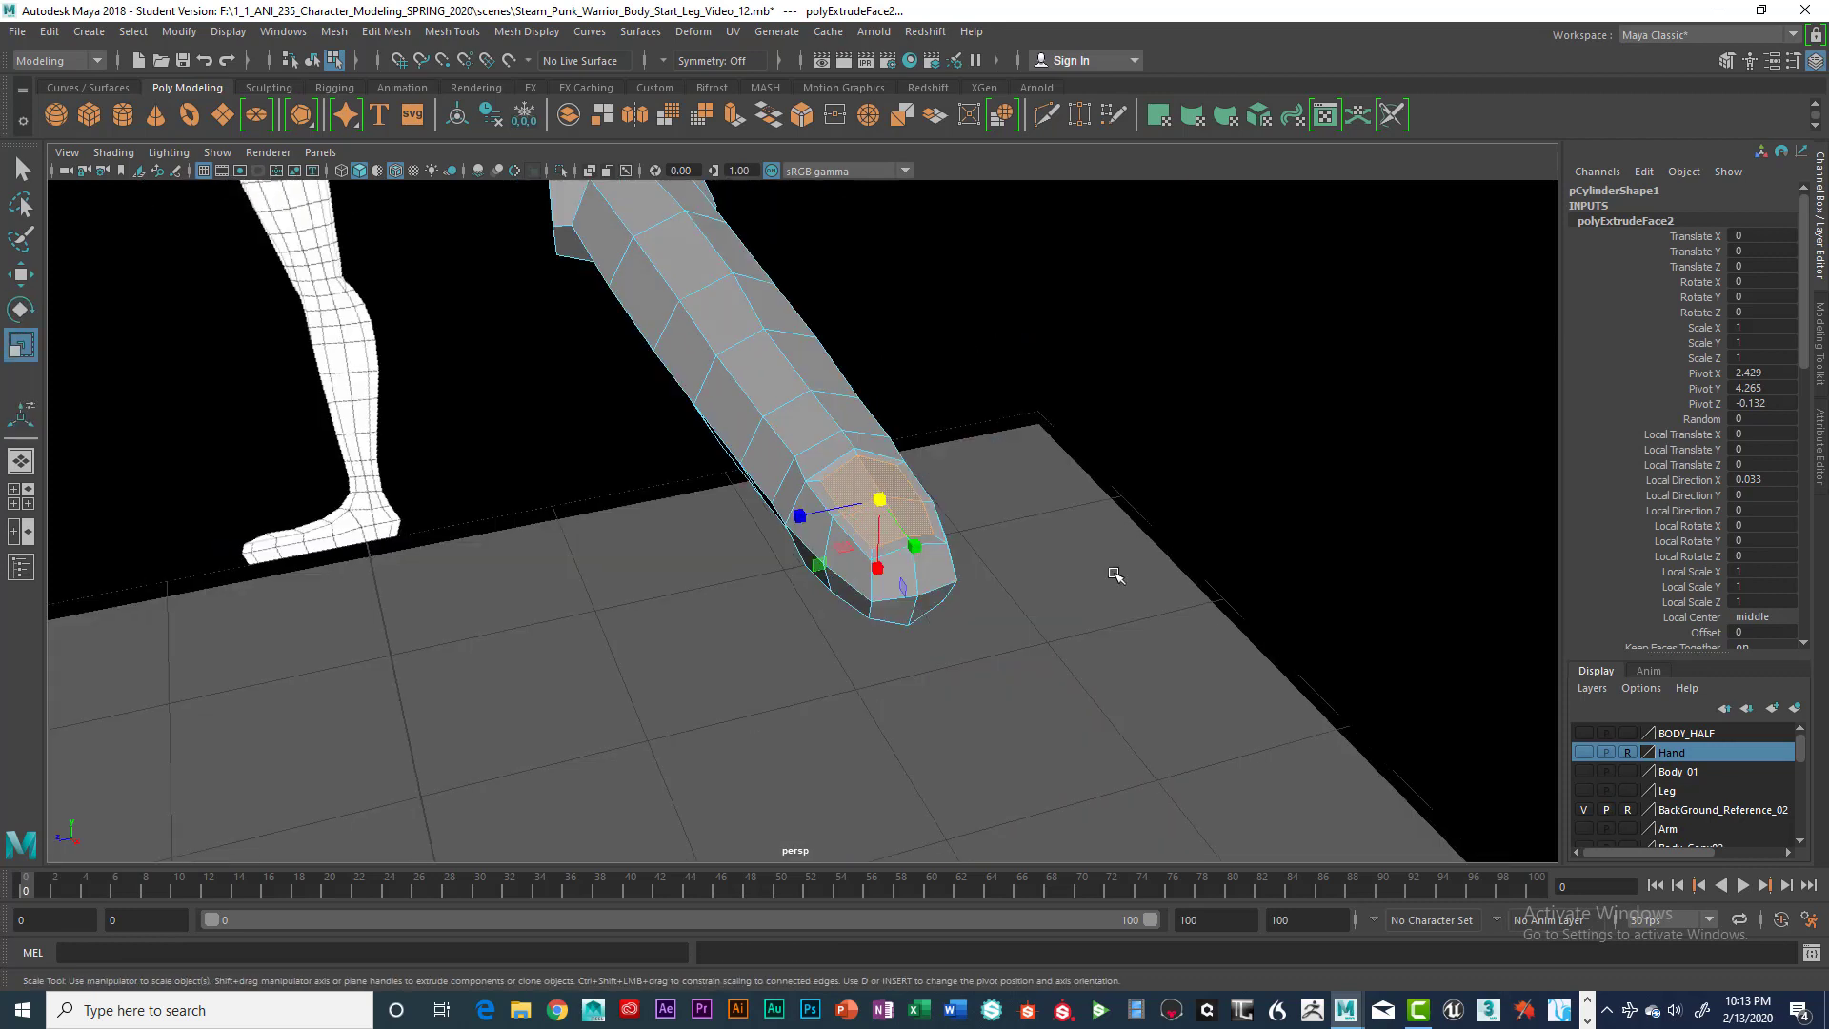
scroll(1114, 573, up, 1)
scroll(1115, 573, up, 1)
scroll(1114, 573, down, 1)
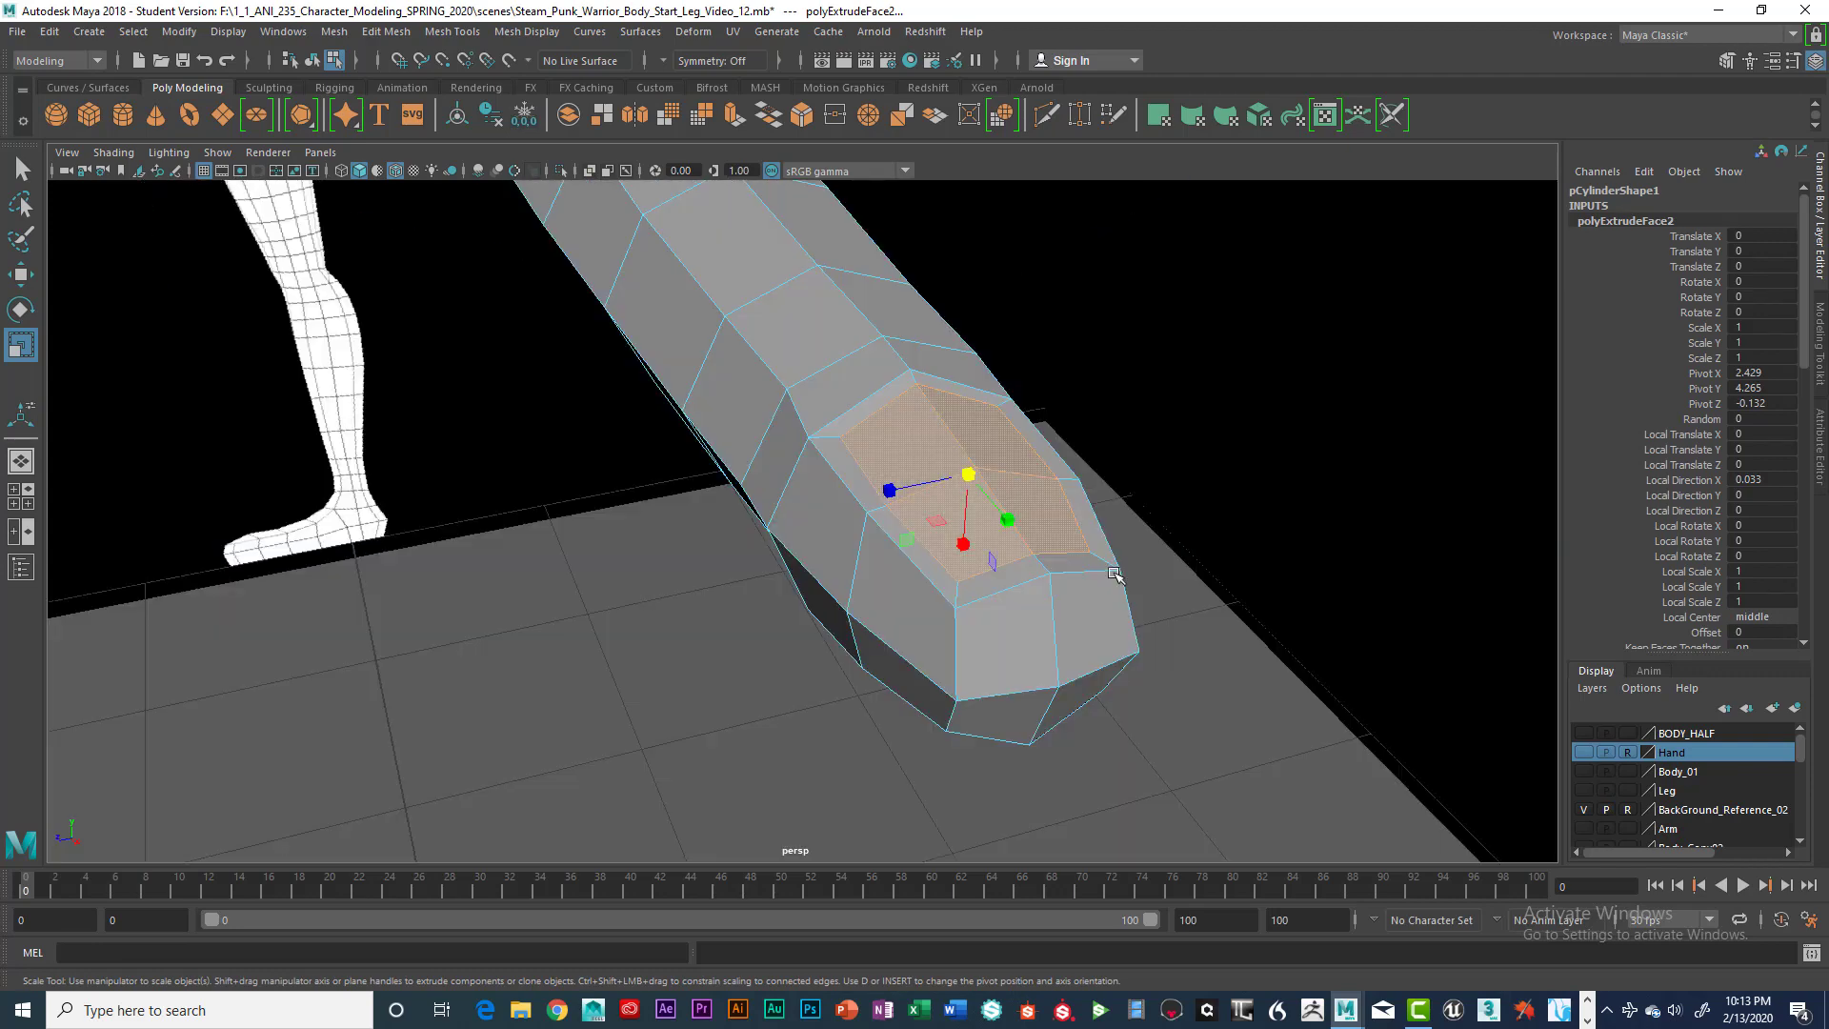
alt+drag(1115, 574, 1097, 606)
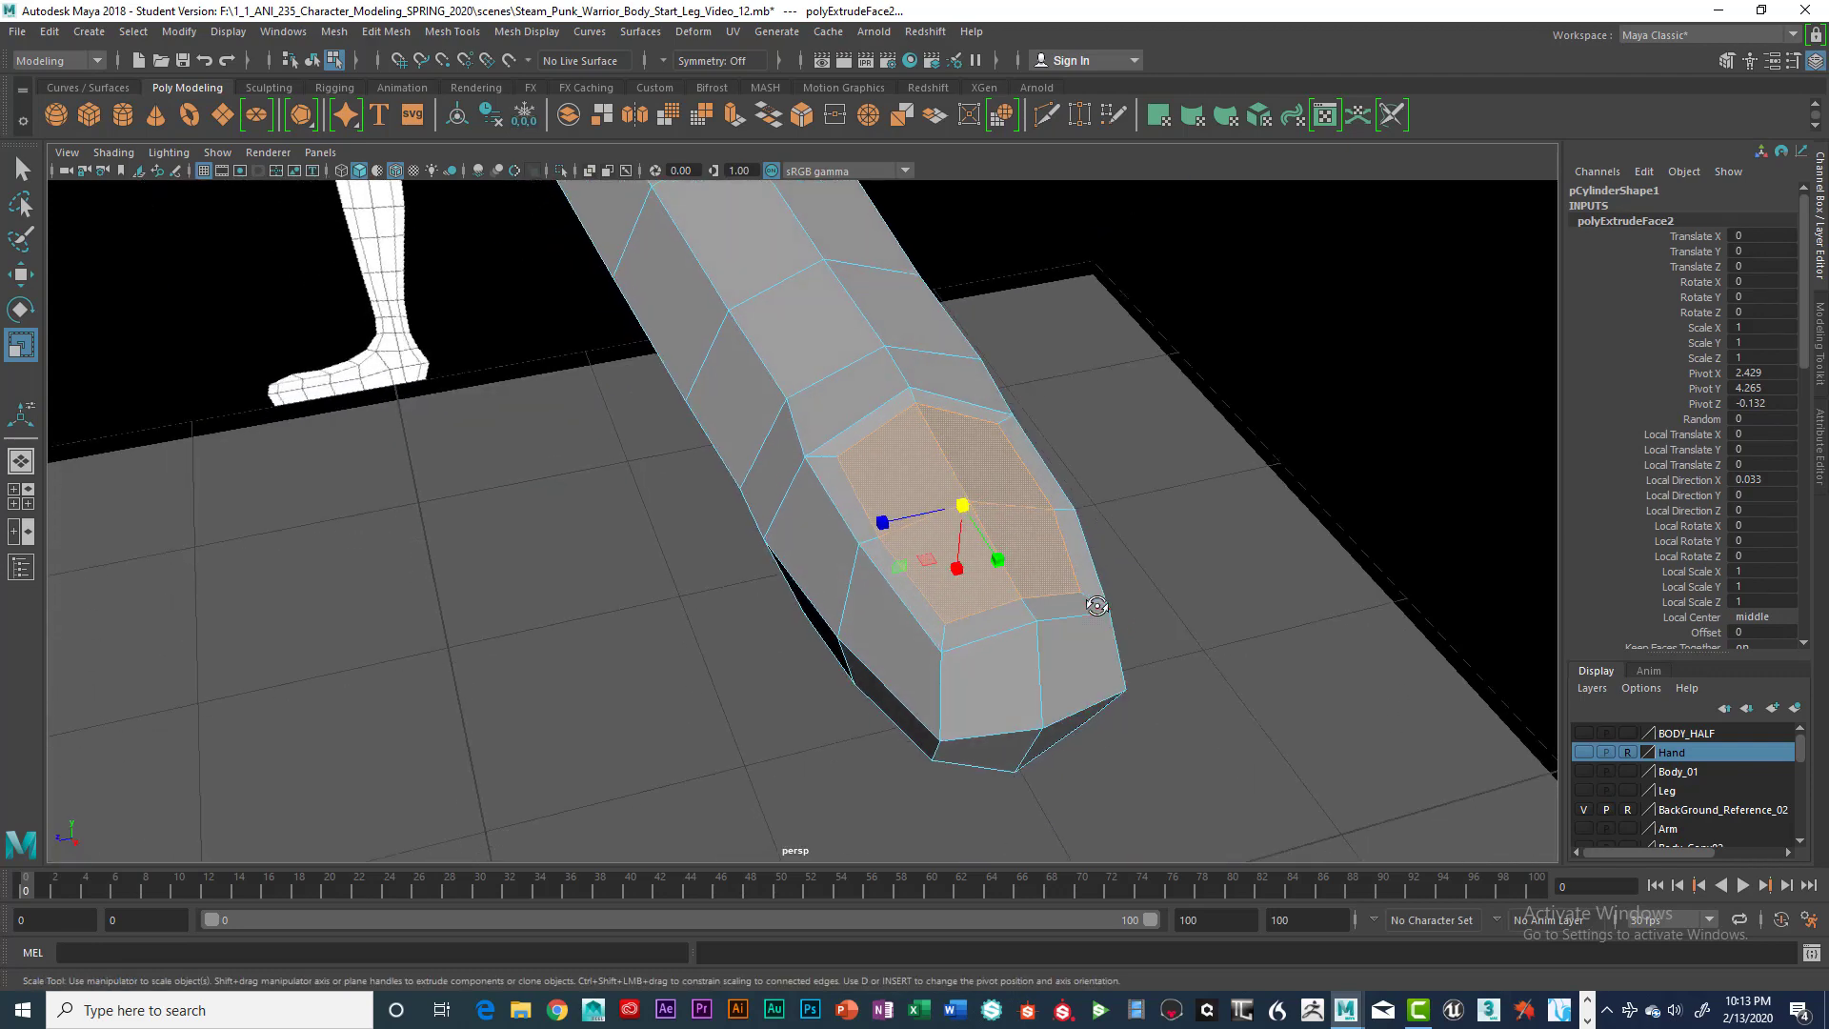
scroll(1086, 594, up, 1)
scroll(1084, 591, down, 1)
key(w)
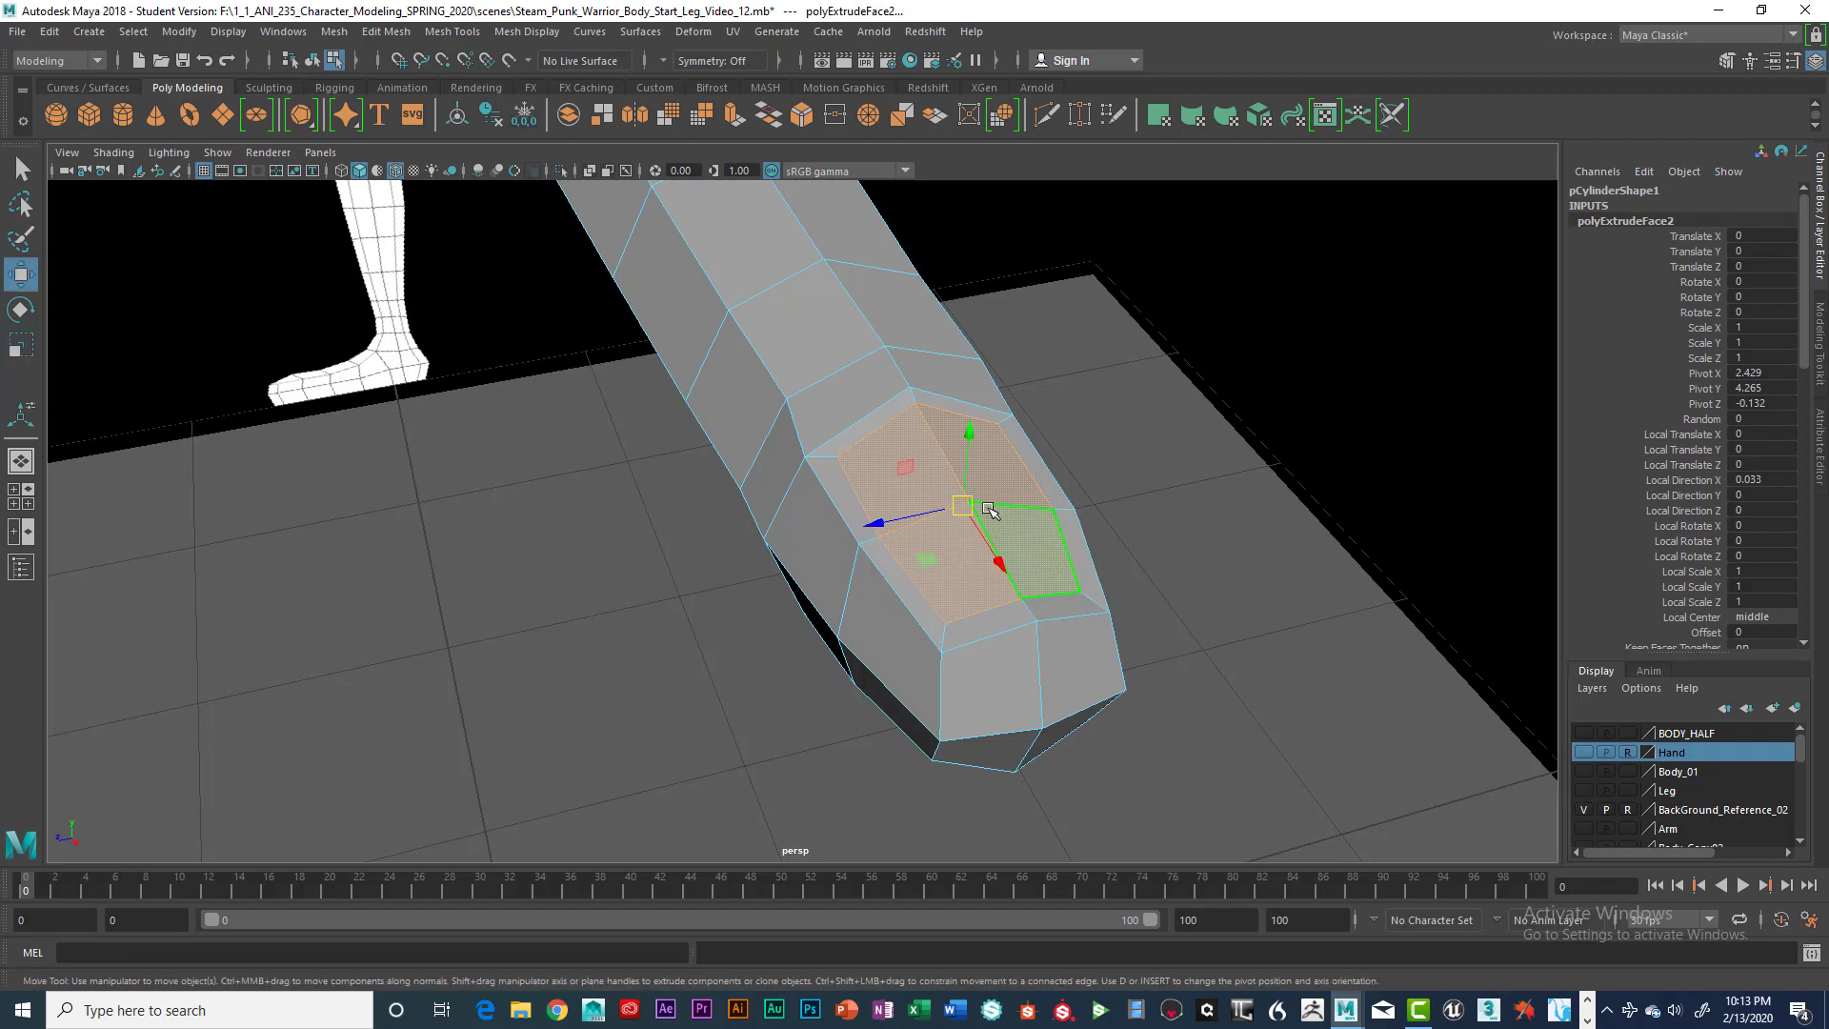
drag(972, 438, 971, 441)
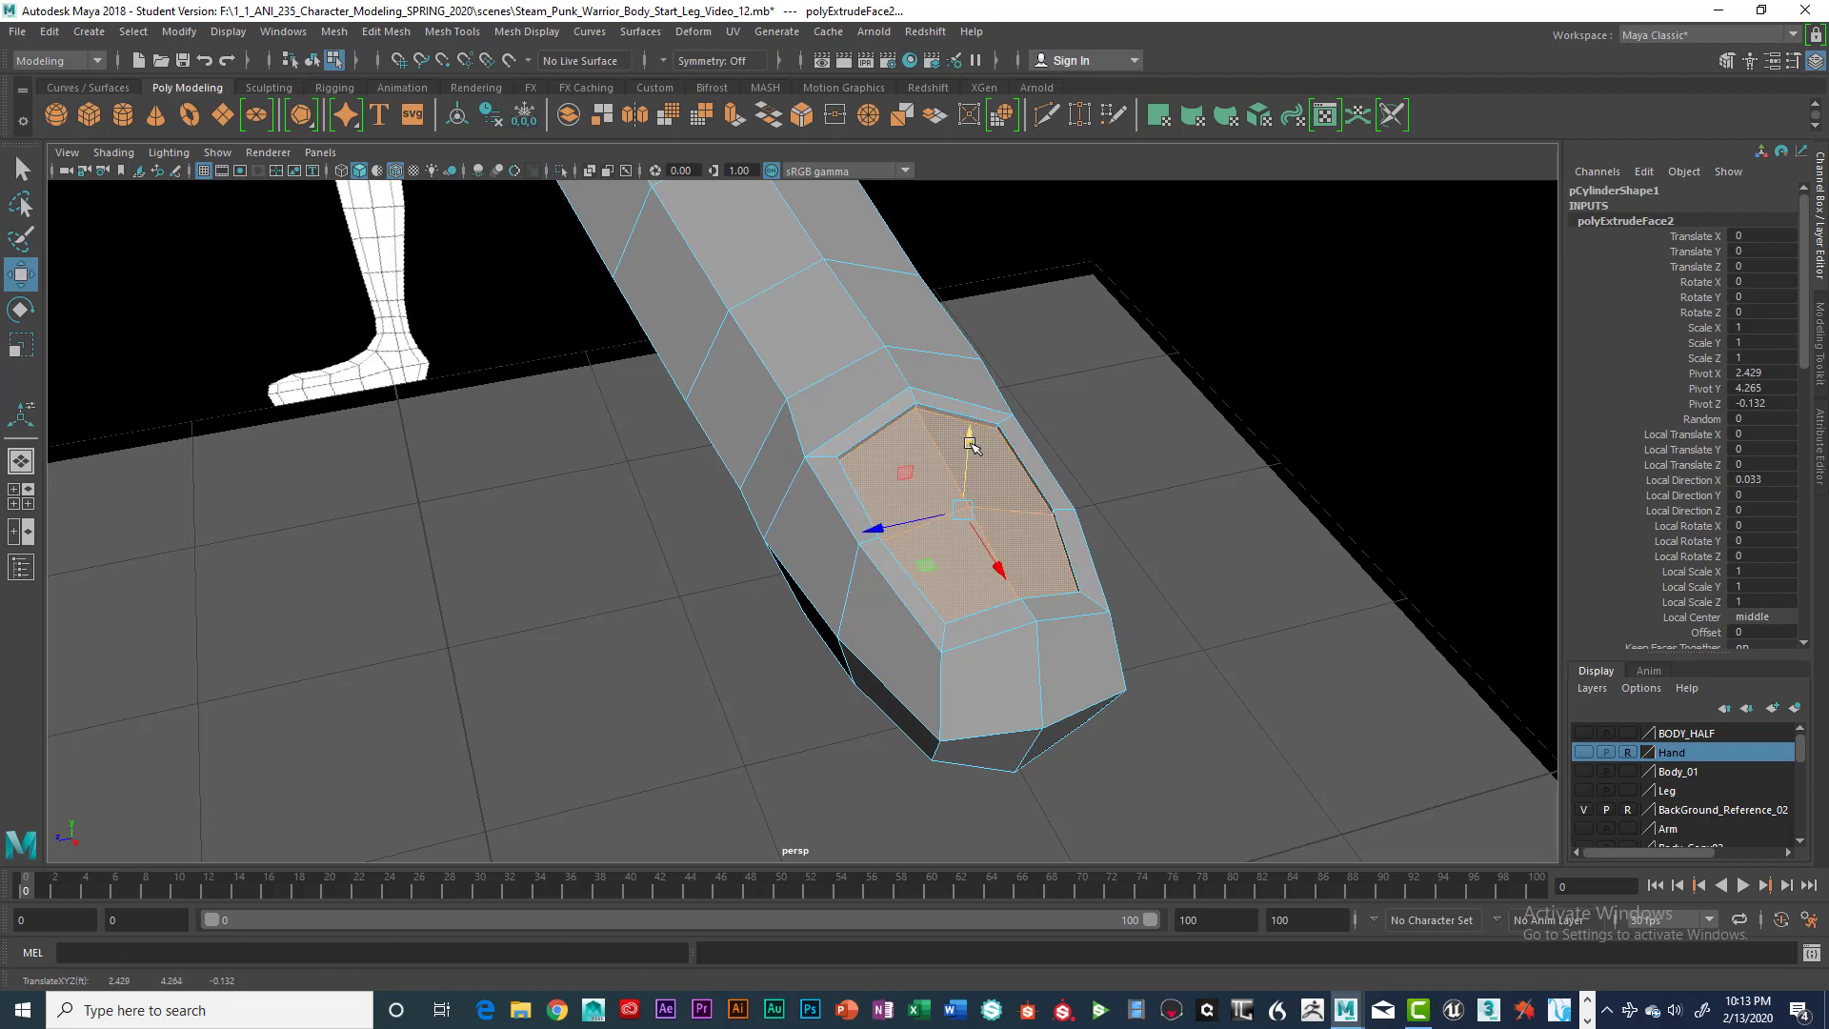
Extrude the sunken nail faces in place, then extrude them again and raise them to about Y 4.265
key(ctrl+e)
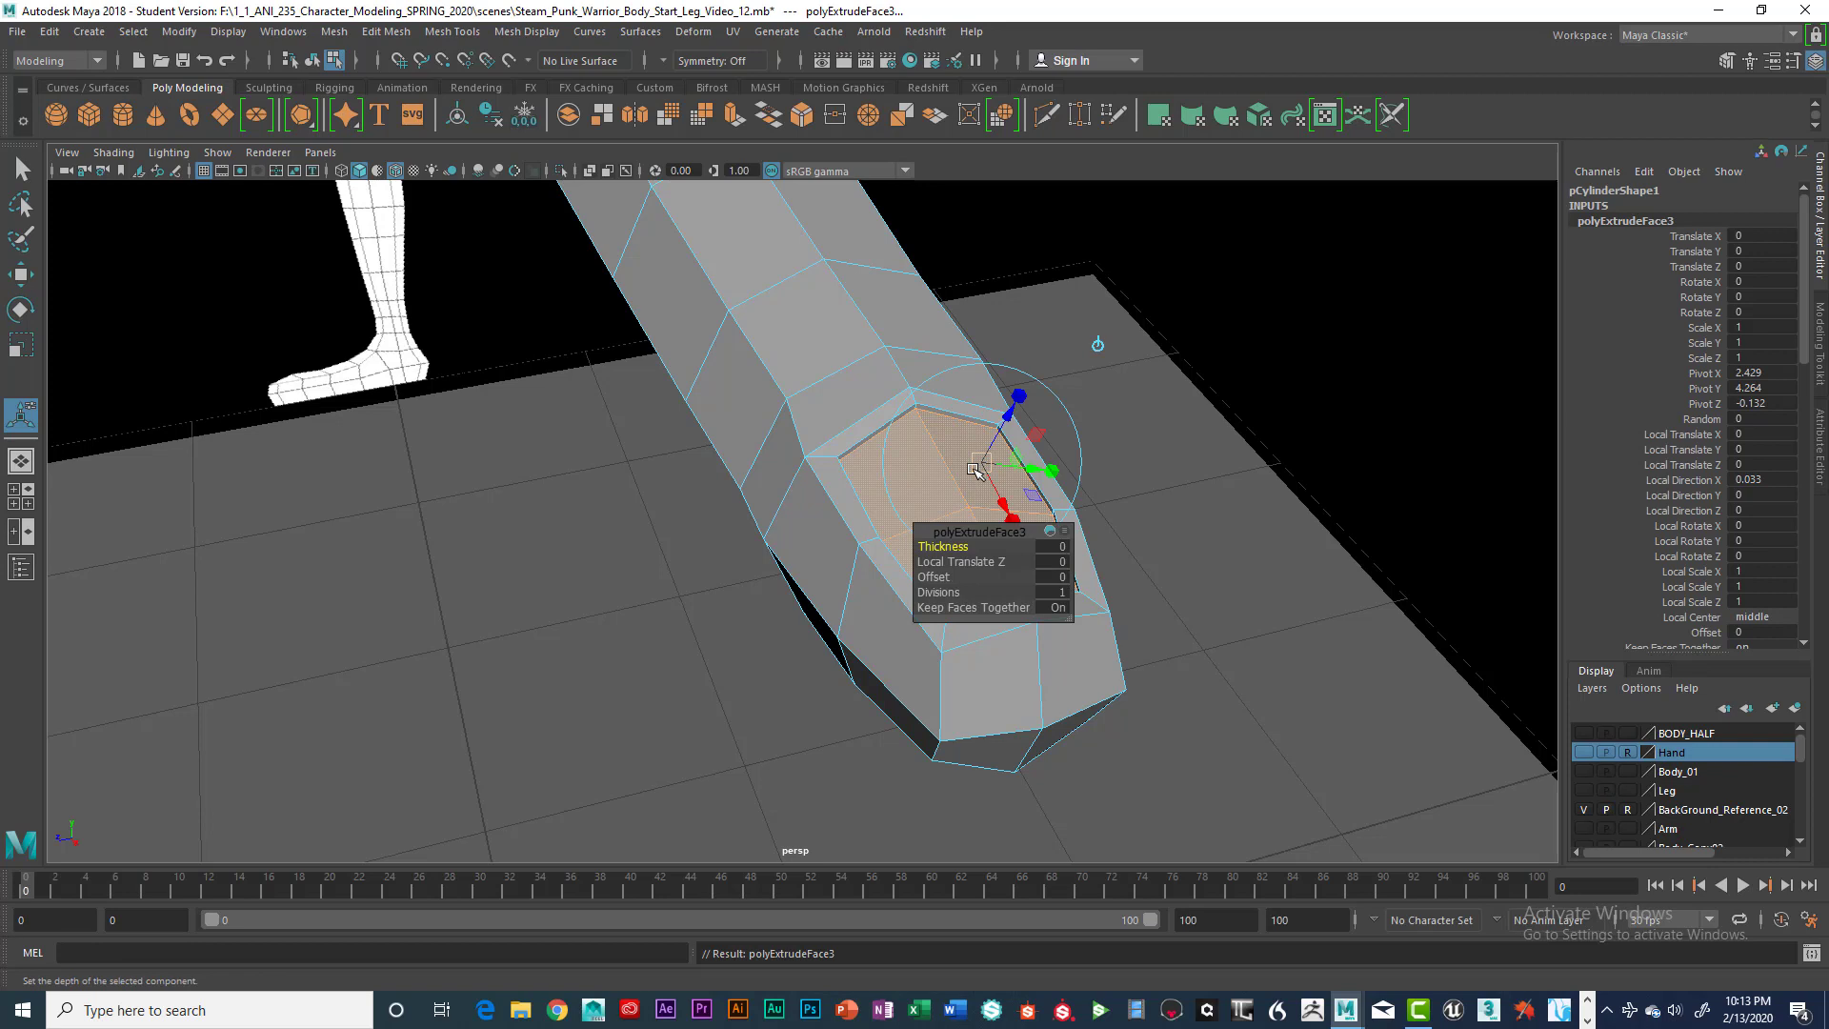
key(r)
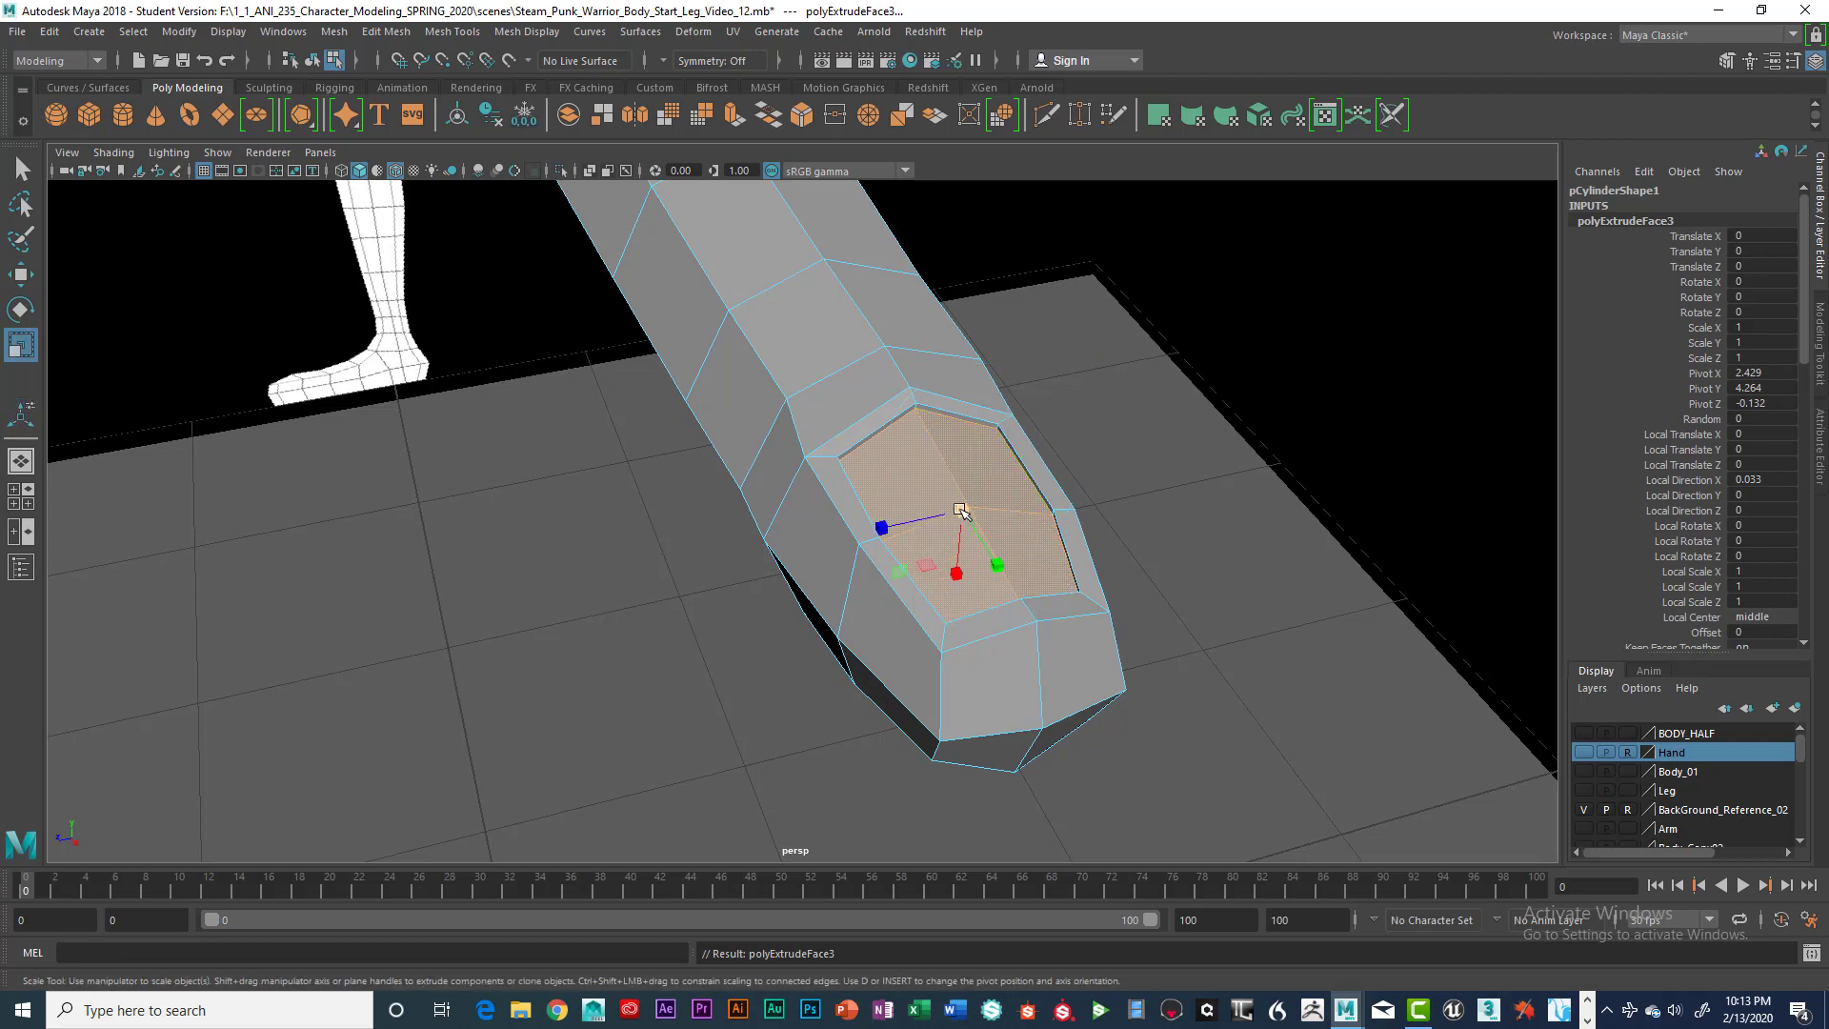
drag(959, 509, 960, 512)
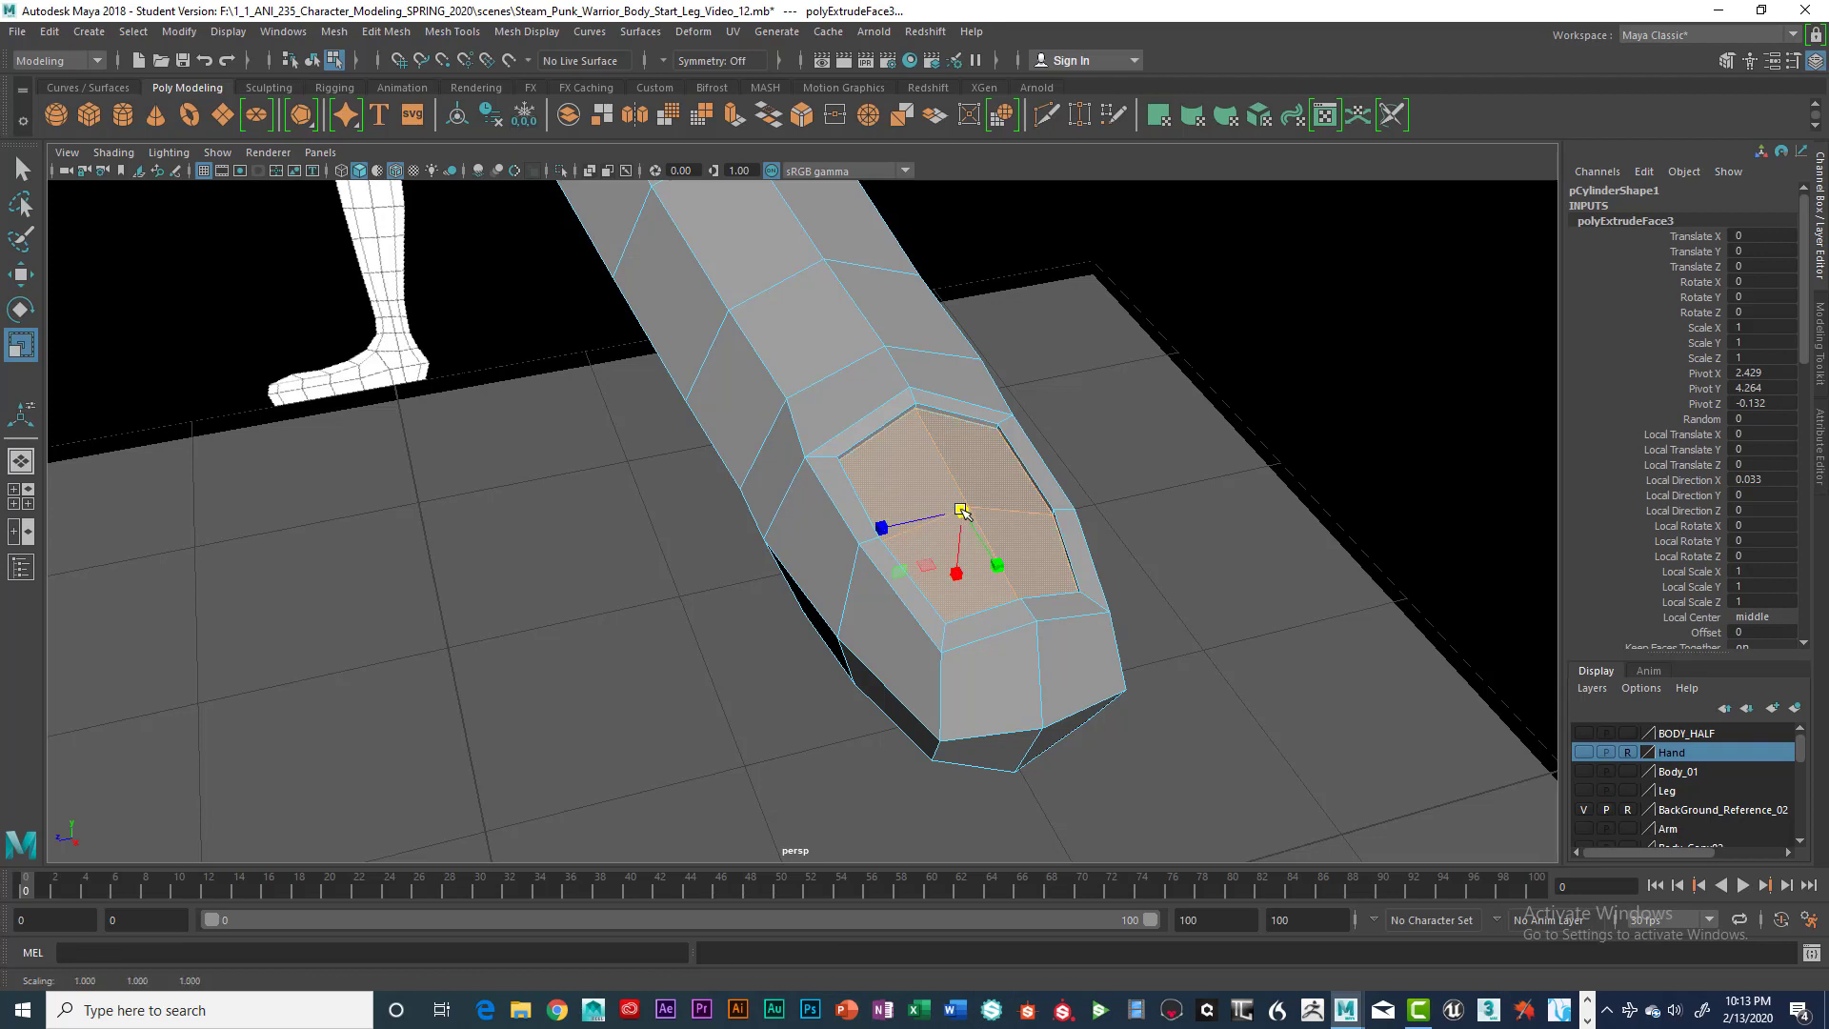
key(ctrl+e)
key(w)
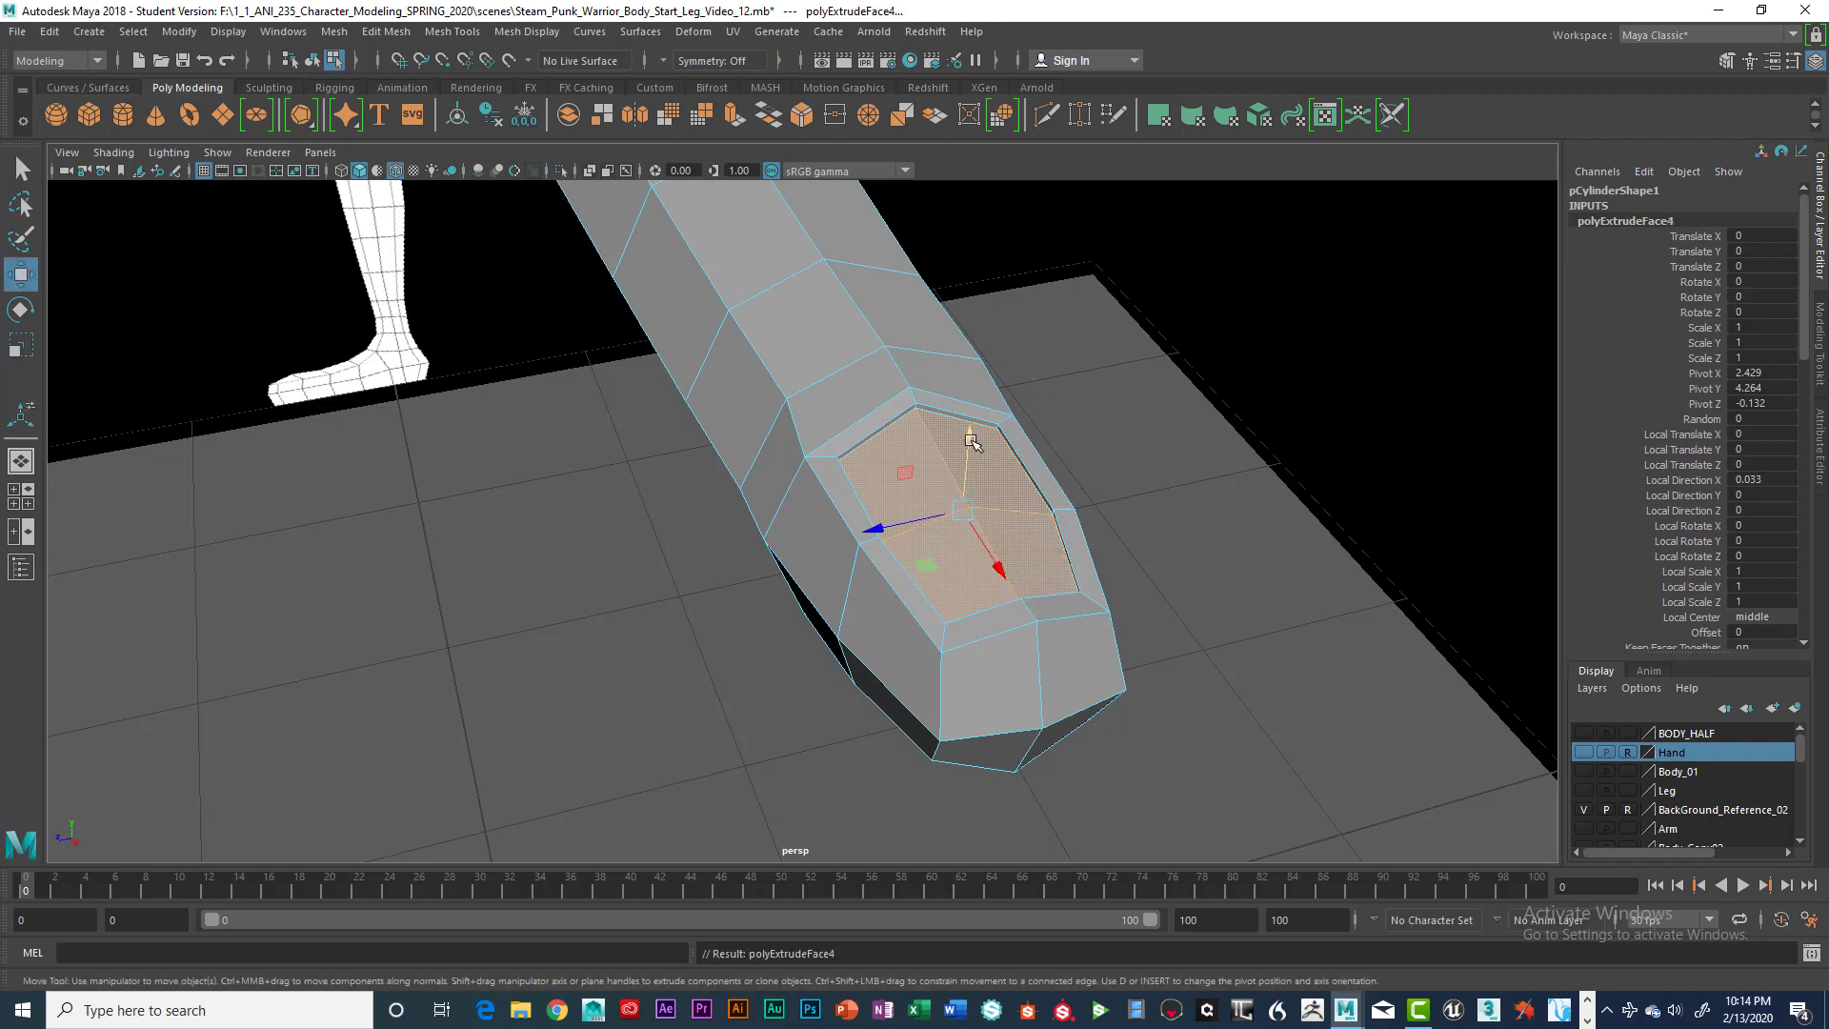
drag(972, 443, 972, 436)
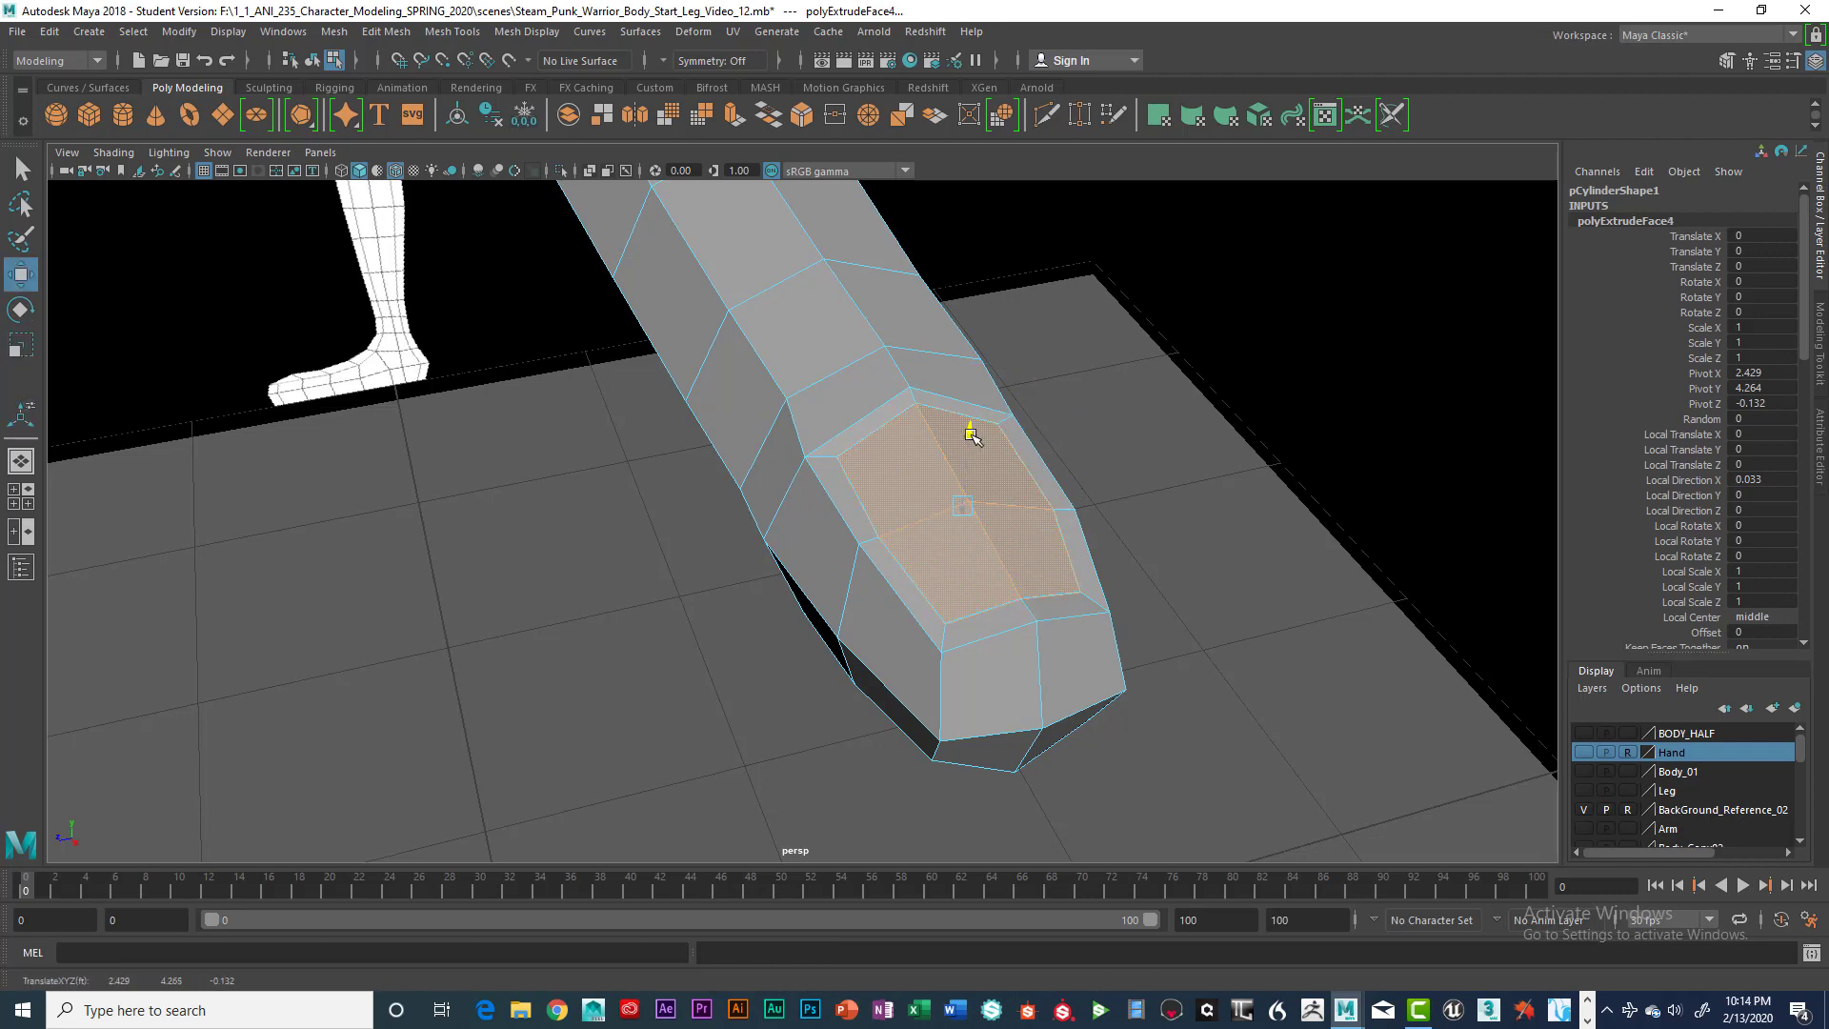
drag(969, 433, 968, 433)
Extrude the nail faces once more, raise them to about Y 4.266 and scale them up slightly to widen the nail plate
shift+right_drag(969, 433, 938, 534)
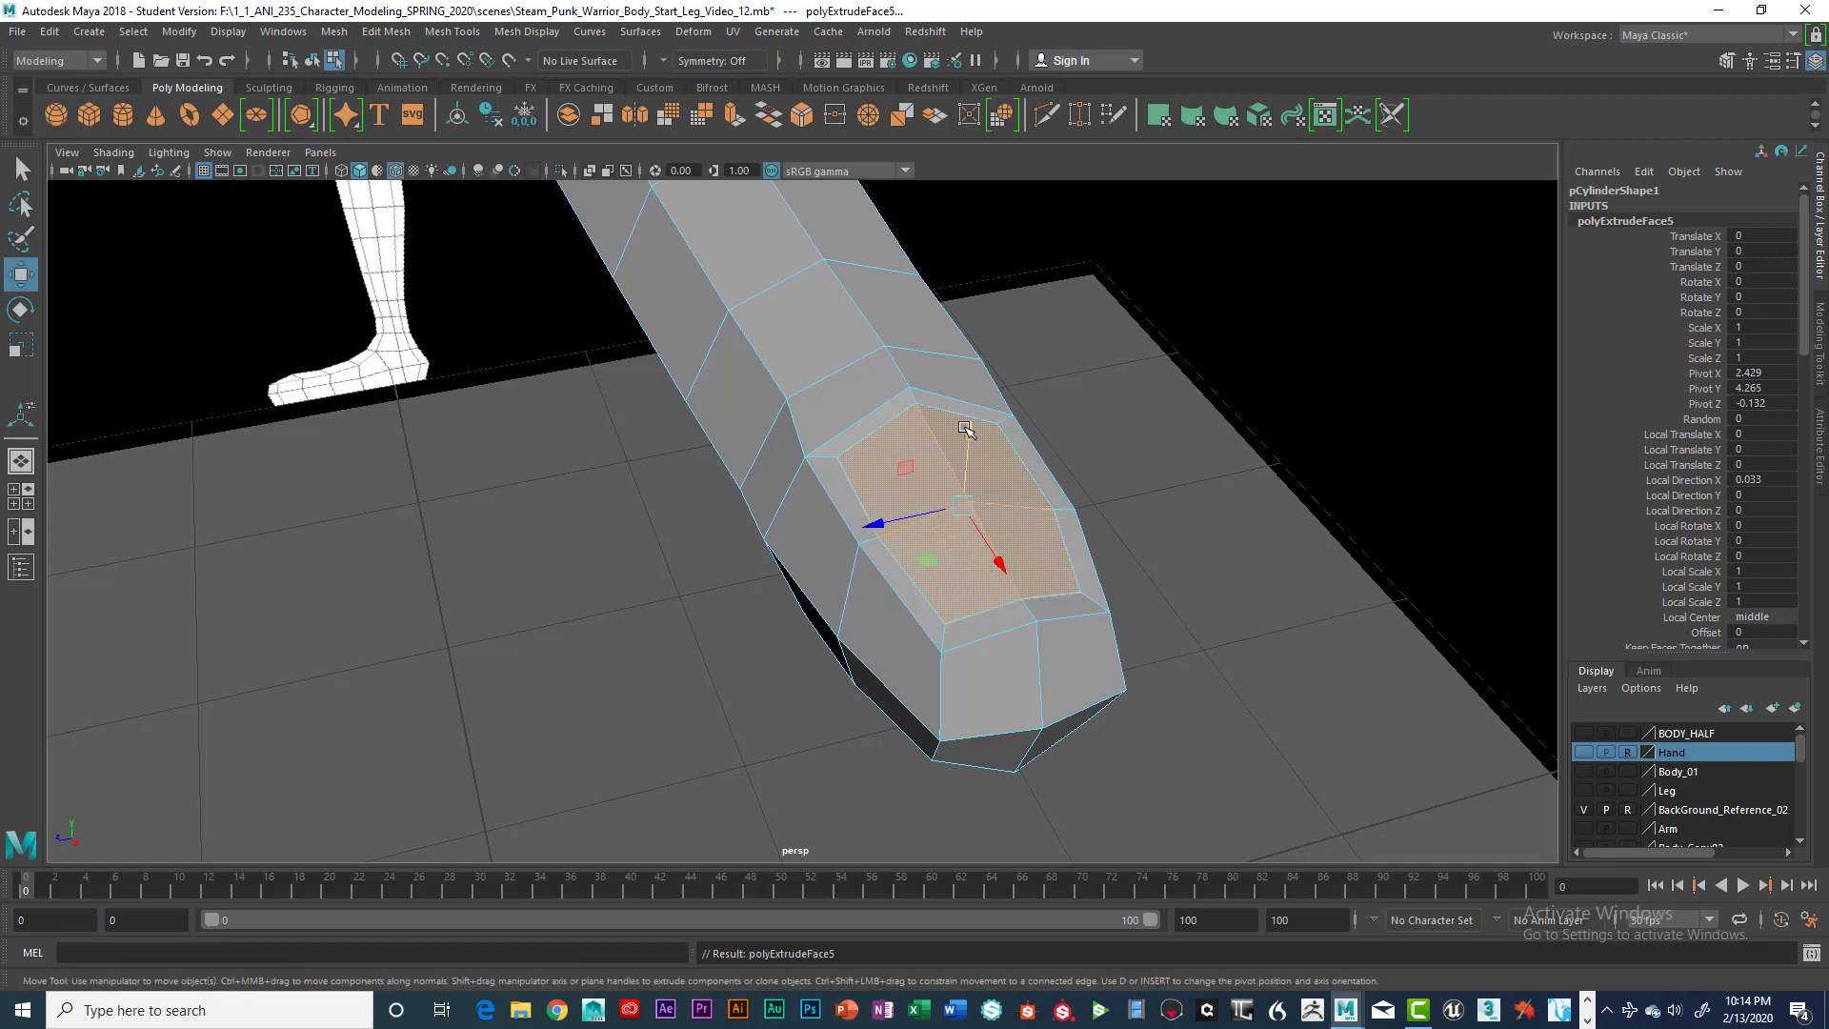
drag(967, 420, 966, 426)
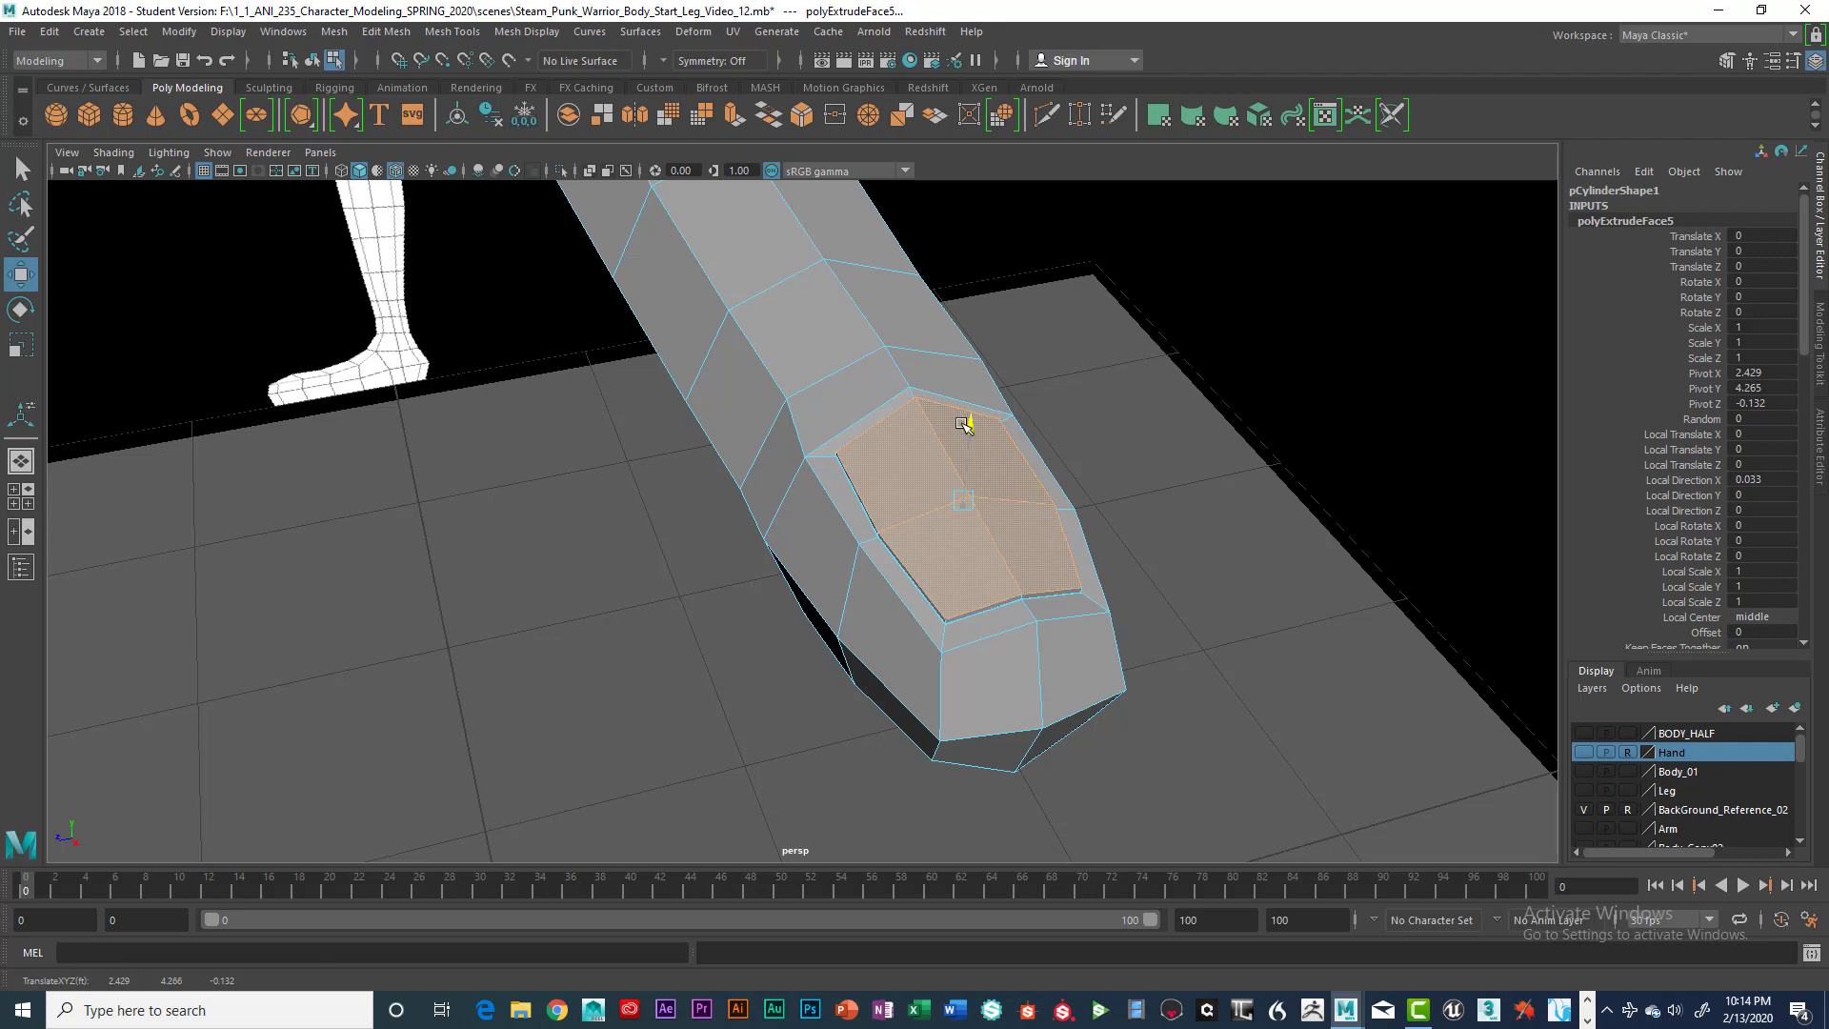
drag(964, 424, 964, 423)
key(r)
drag(957, 503, 977, 502)
Shift the raised nail plate toward the fingertip to about X 2.430 and narrow it with a Z scale of about 0.85
key(w)
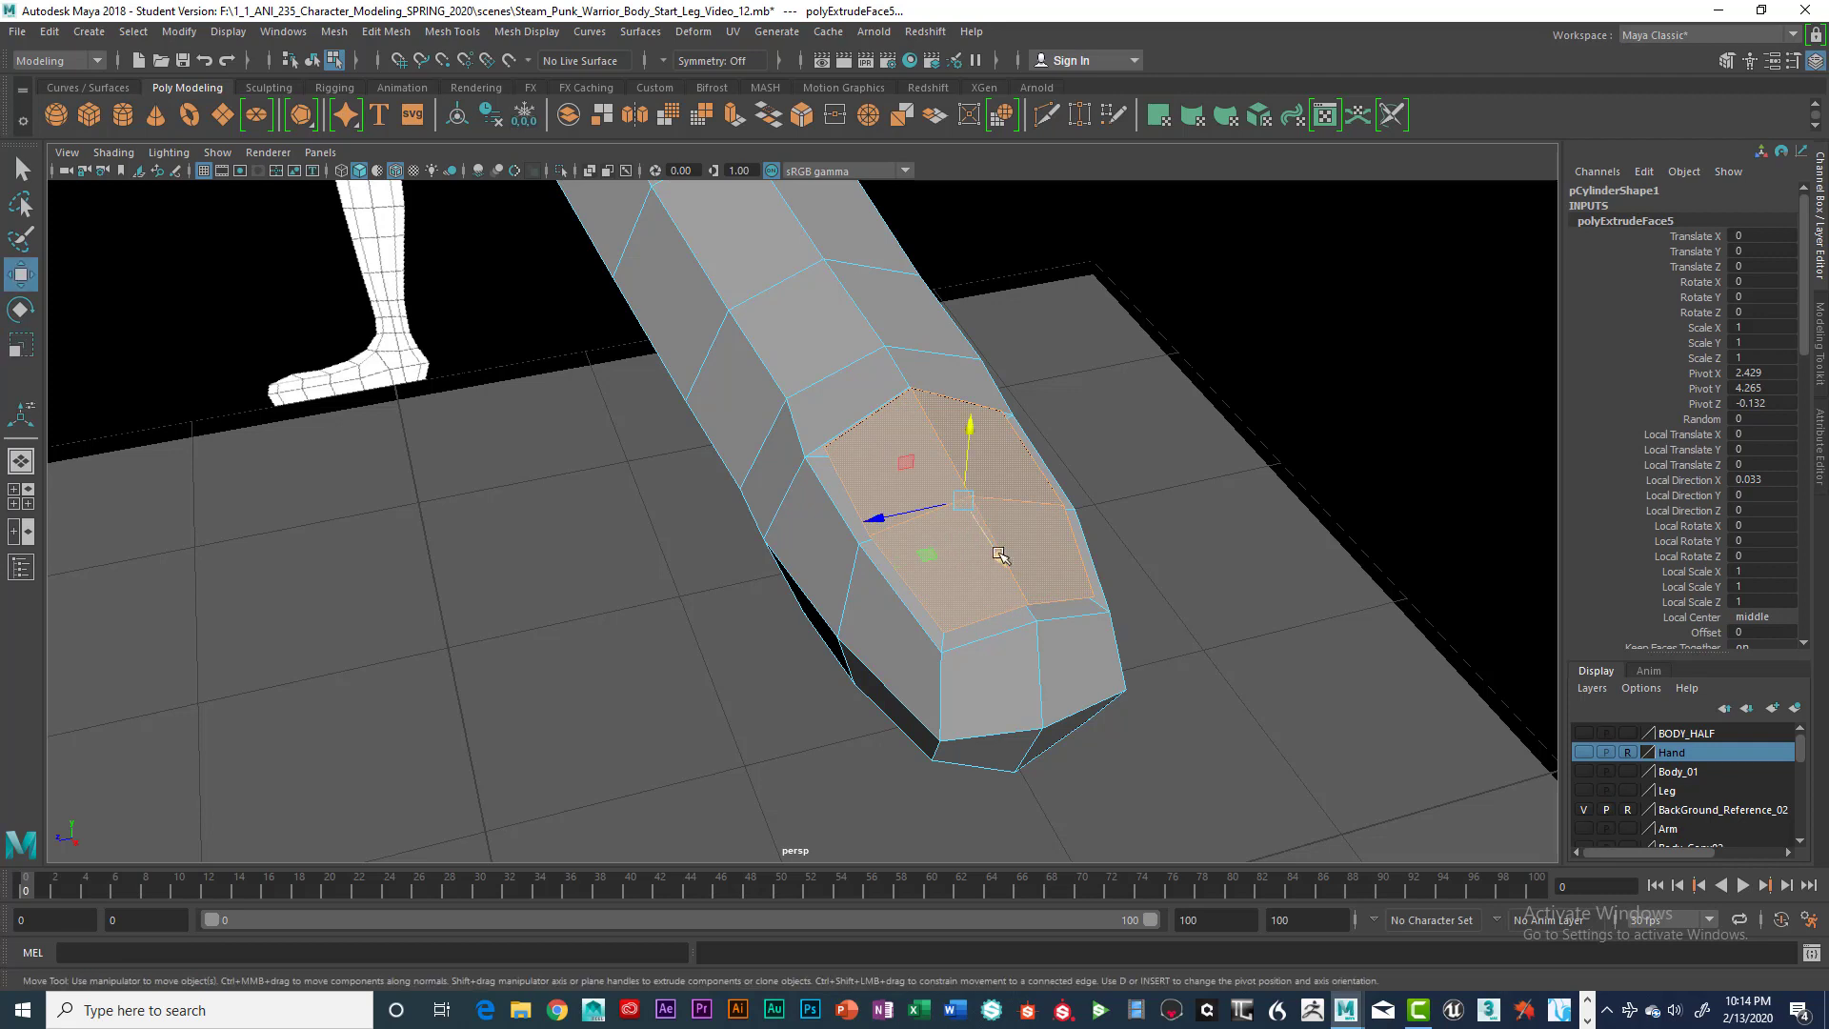
middle_drag(1001, 557, 1004, 562)
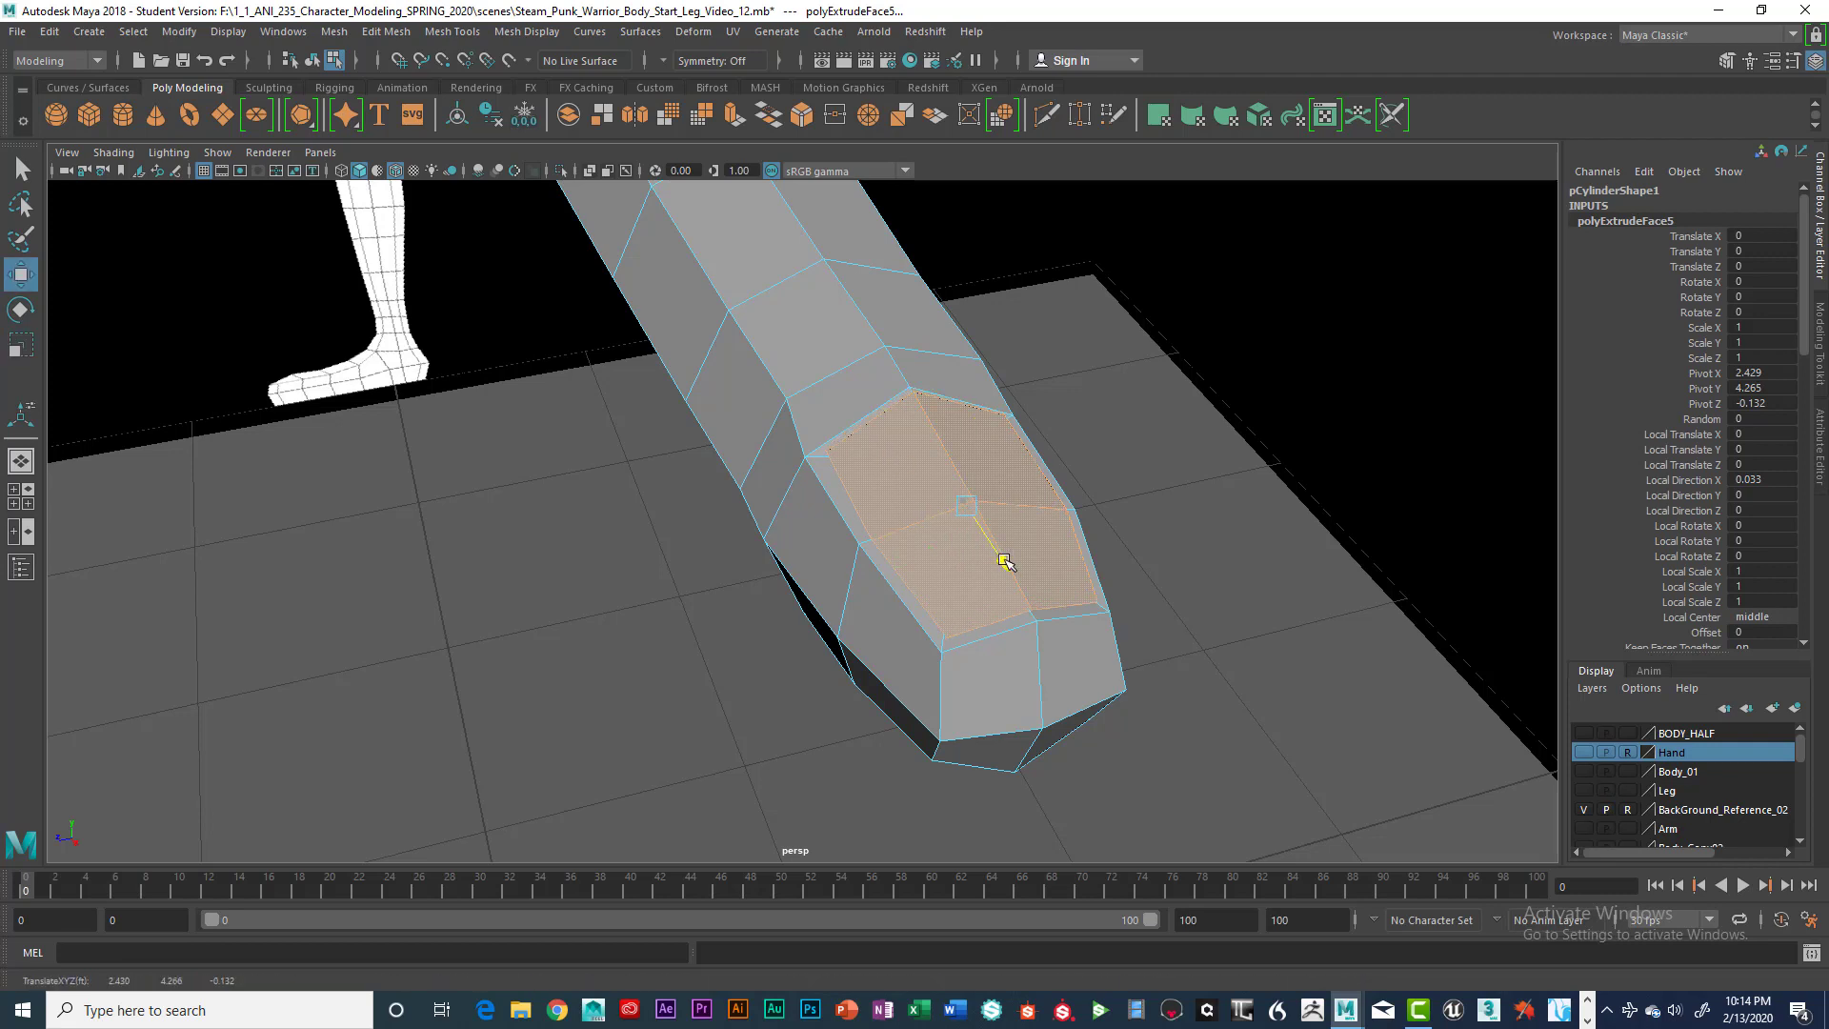
key(r)
middle_drag(887, 524, 899, 521)
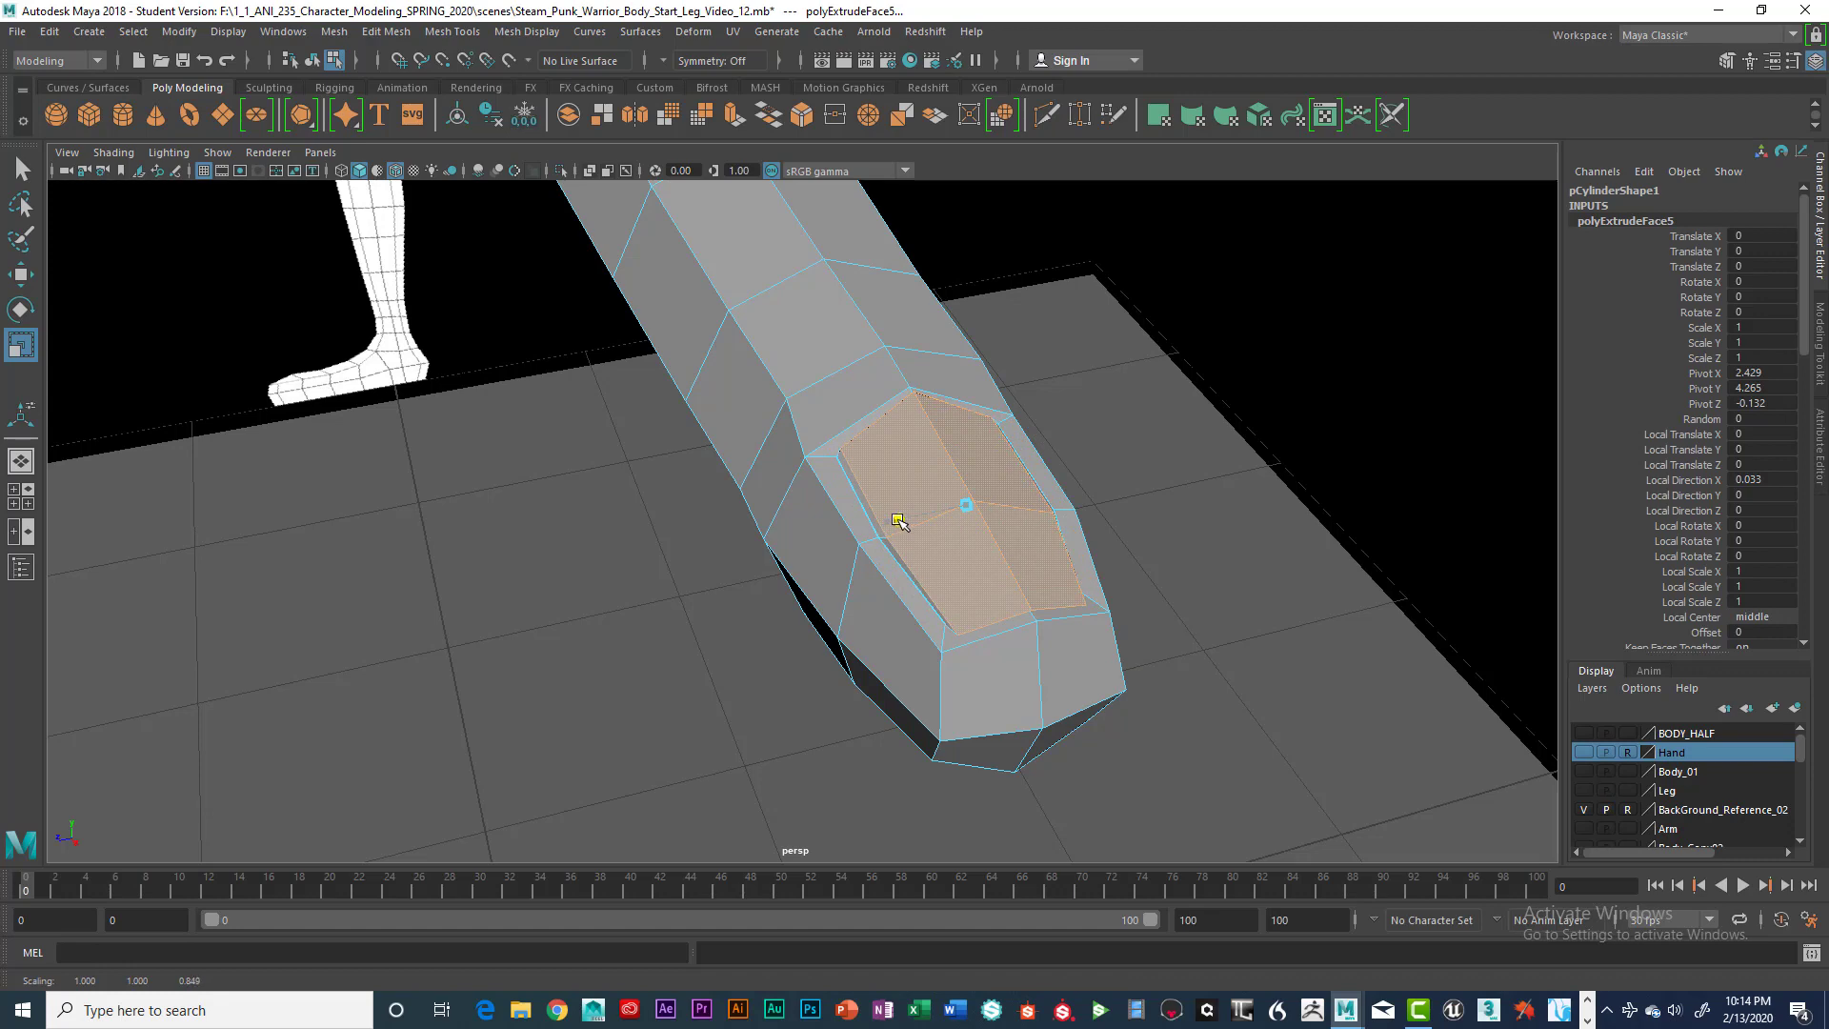
drag(902, 521, 1042, 522)
mouse_move(1042, 523)
alt+right_down()
mouse_move(1000, 531)
mouse_move(1060, 528)
alt+right_up()
alt+drag(1060, 529, 980, 505)
Move the centre vertex at the base of the nail plate along X to about X 2.411, Y 4.270, Z -0.132
right_drag(851, 461, 773, 467)
click(689, 487)
alt+drag(731, 484, 790, 526)
key(w)
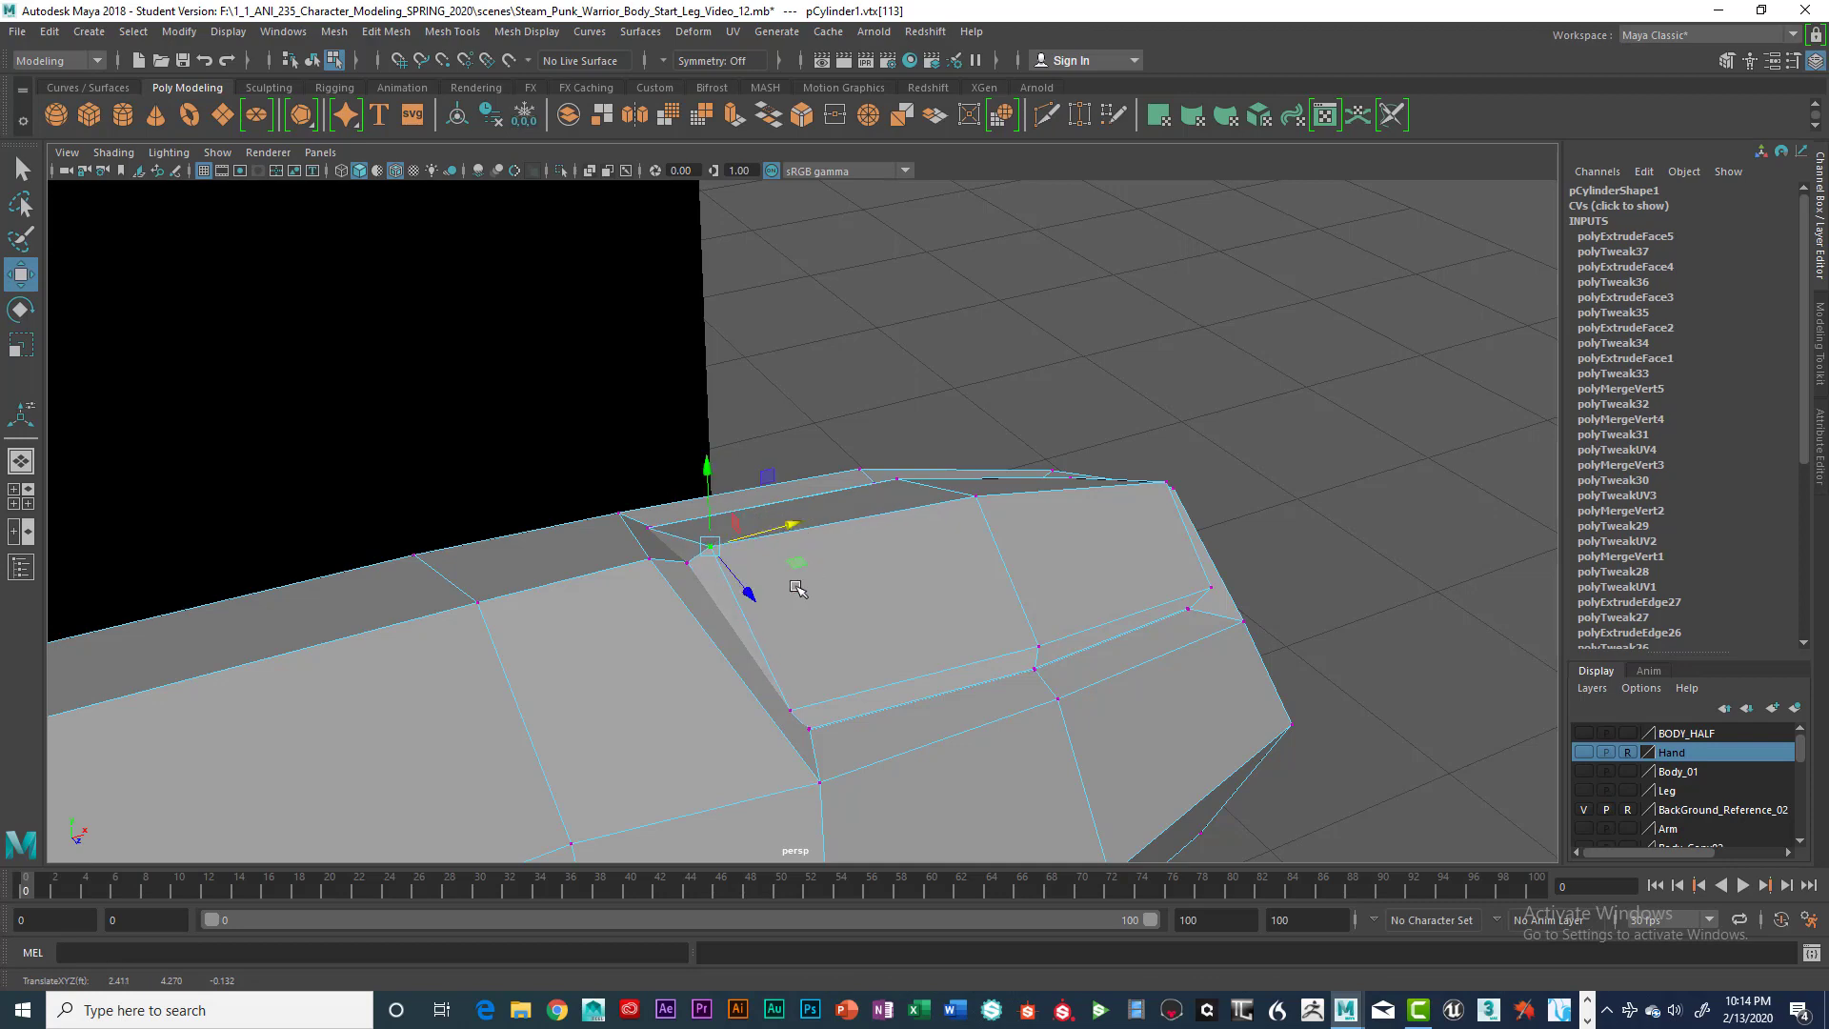
alt+drag(798, 588, 747, 600)
key(super)
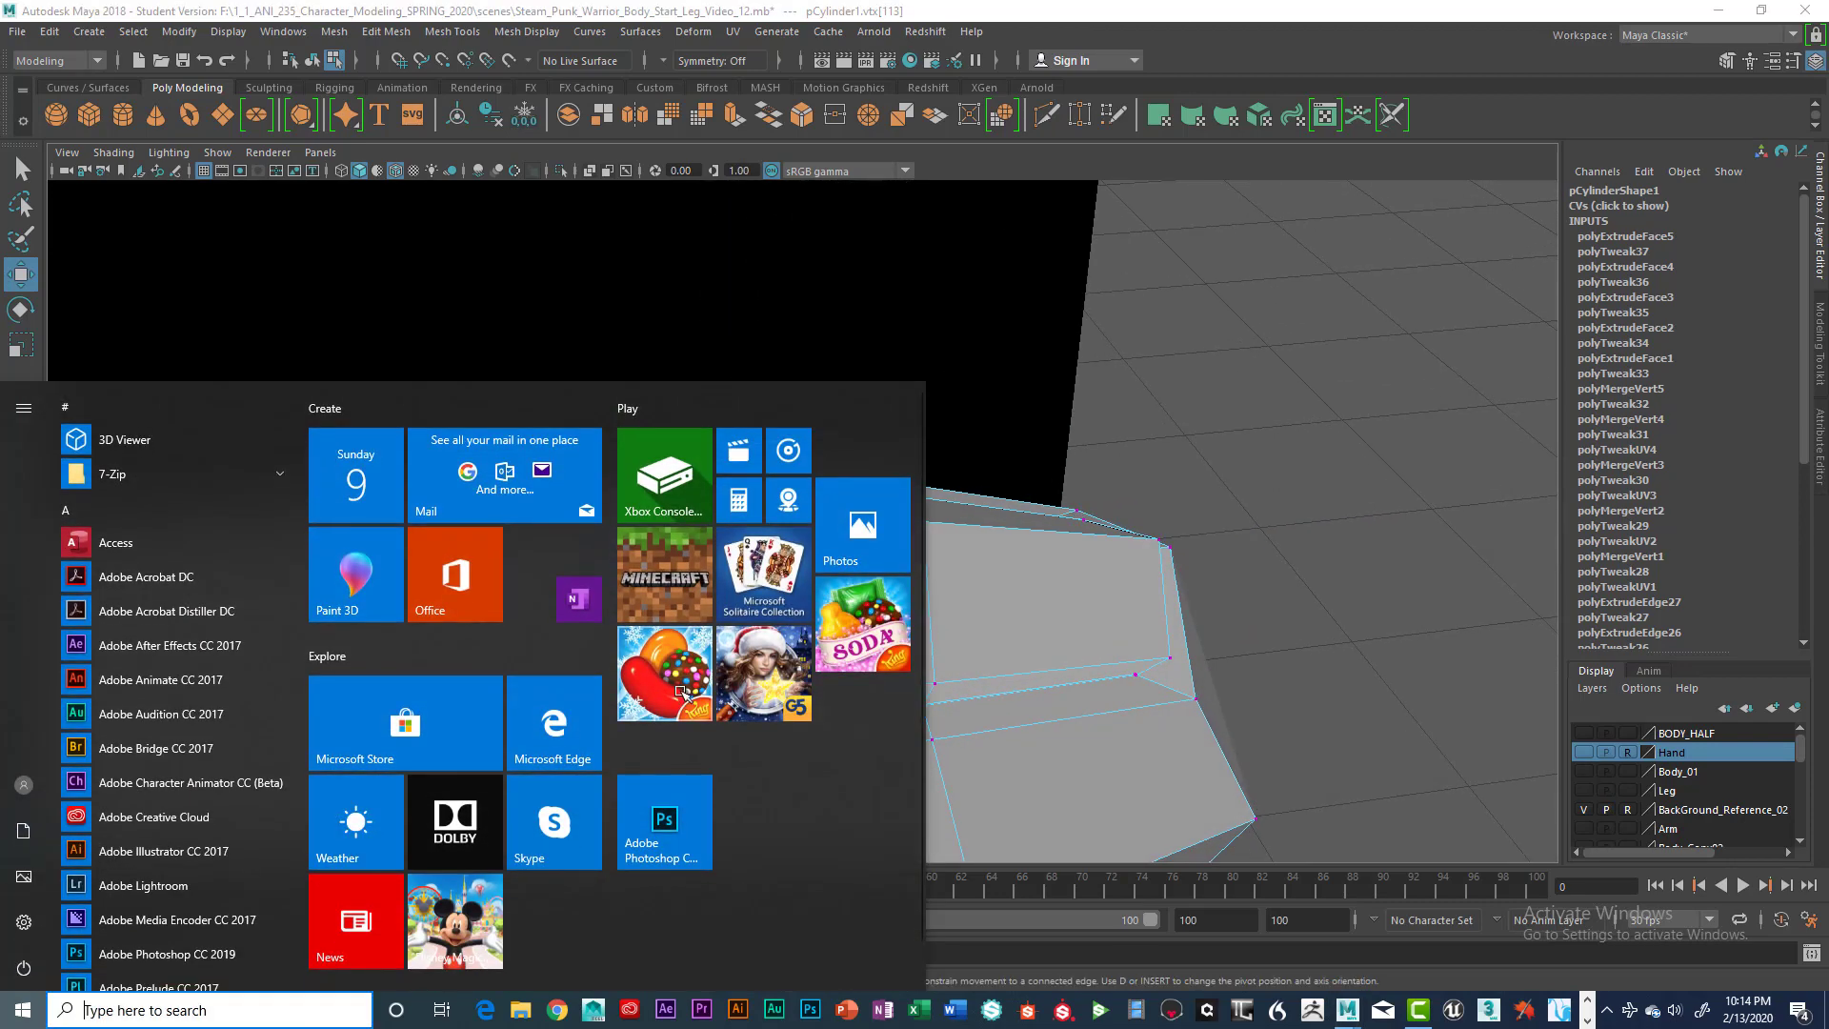
Move the far corner vertex at the base of the raised nail plate along X
key(Escape)
click(647, 703)
drag(688, 701, 700, 507)
mouse_move(852, 480)
alt+middle_down()
mouse_move(848, 574)
mouse_move(849, 479)
alt+middle_up()
key(super)
key(super)
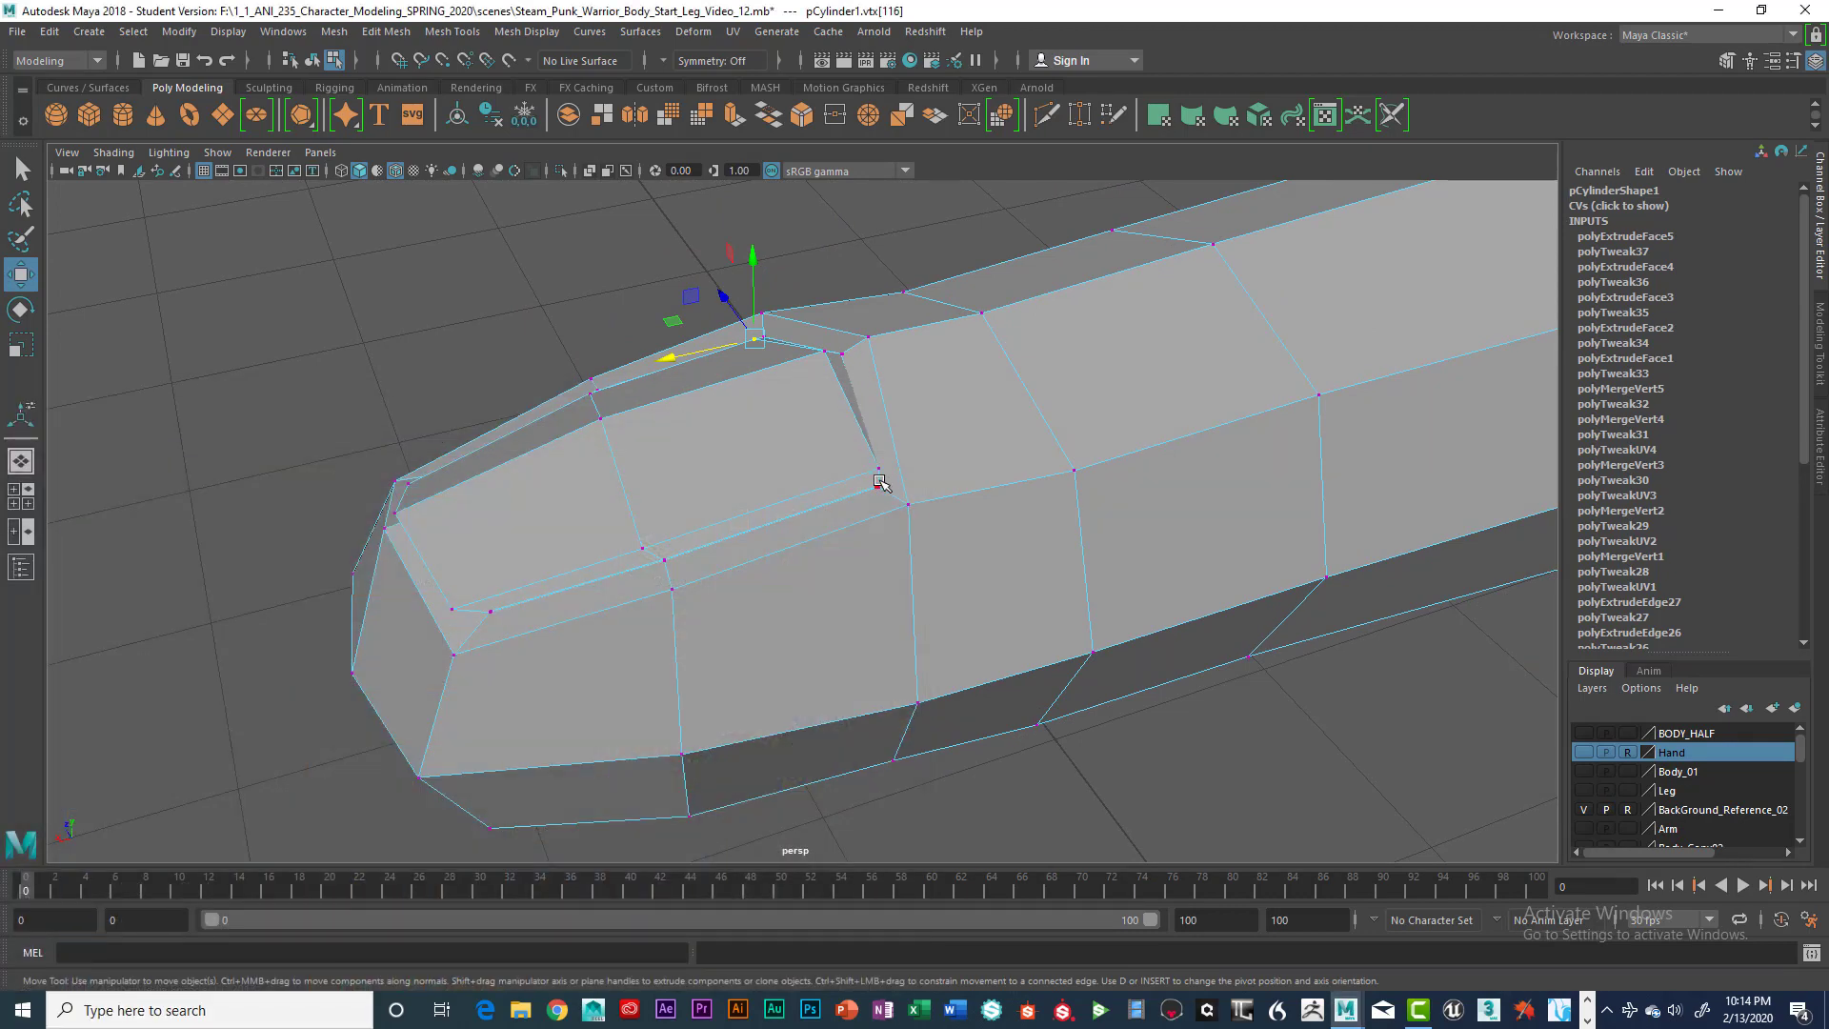
Move the near corner vertex at the base of the nail plate along X to about X 2.414, Y 4.265, Z -0.144
click(879, 465)
scroll(935, 486, up, 1)
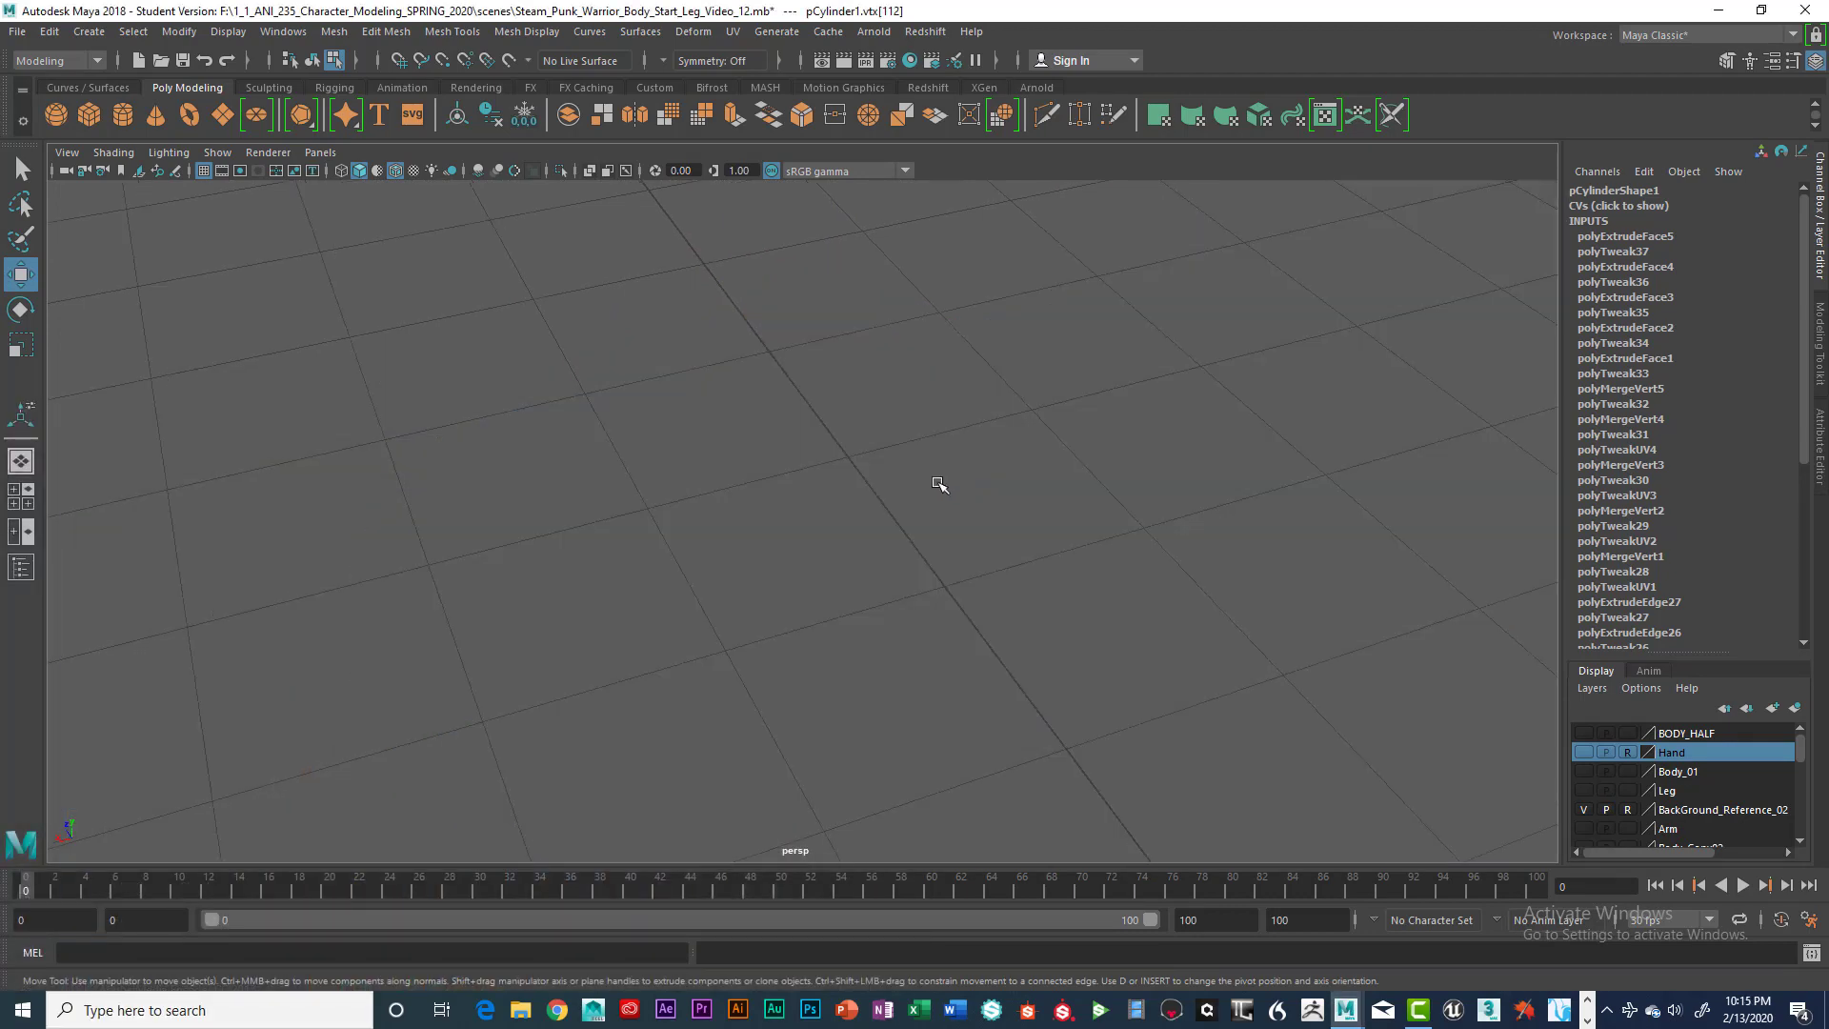
scroll(935, 486, down, 2)
drag(813, 508, 792, 509)
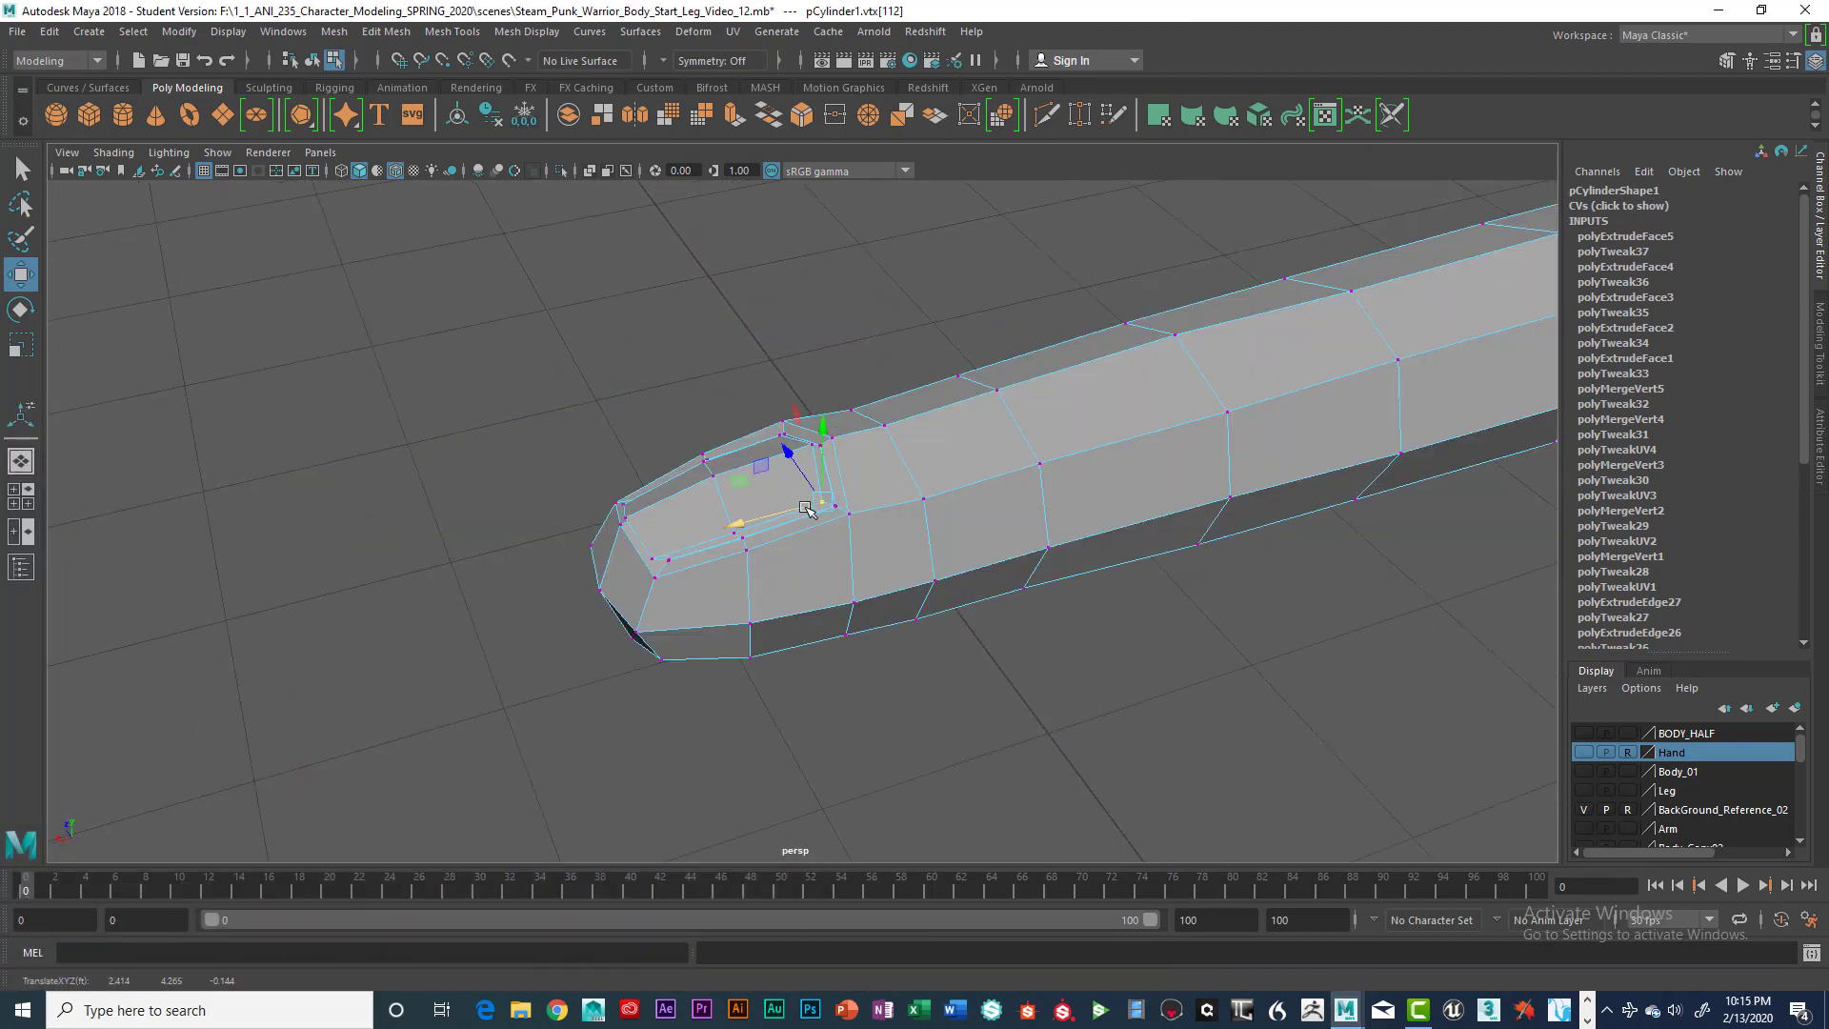
scroll(807, 509, up, 2)
scroll(807, 510, down, 1)
scroll(835, 517, up, 3)
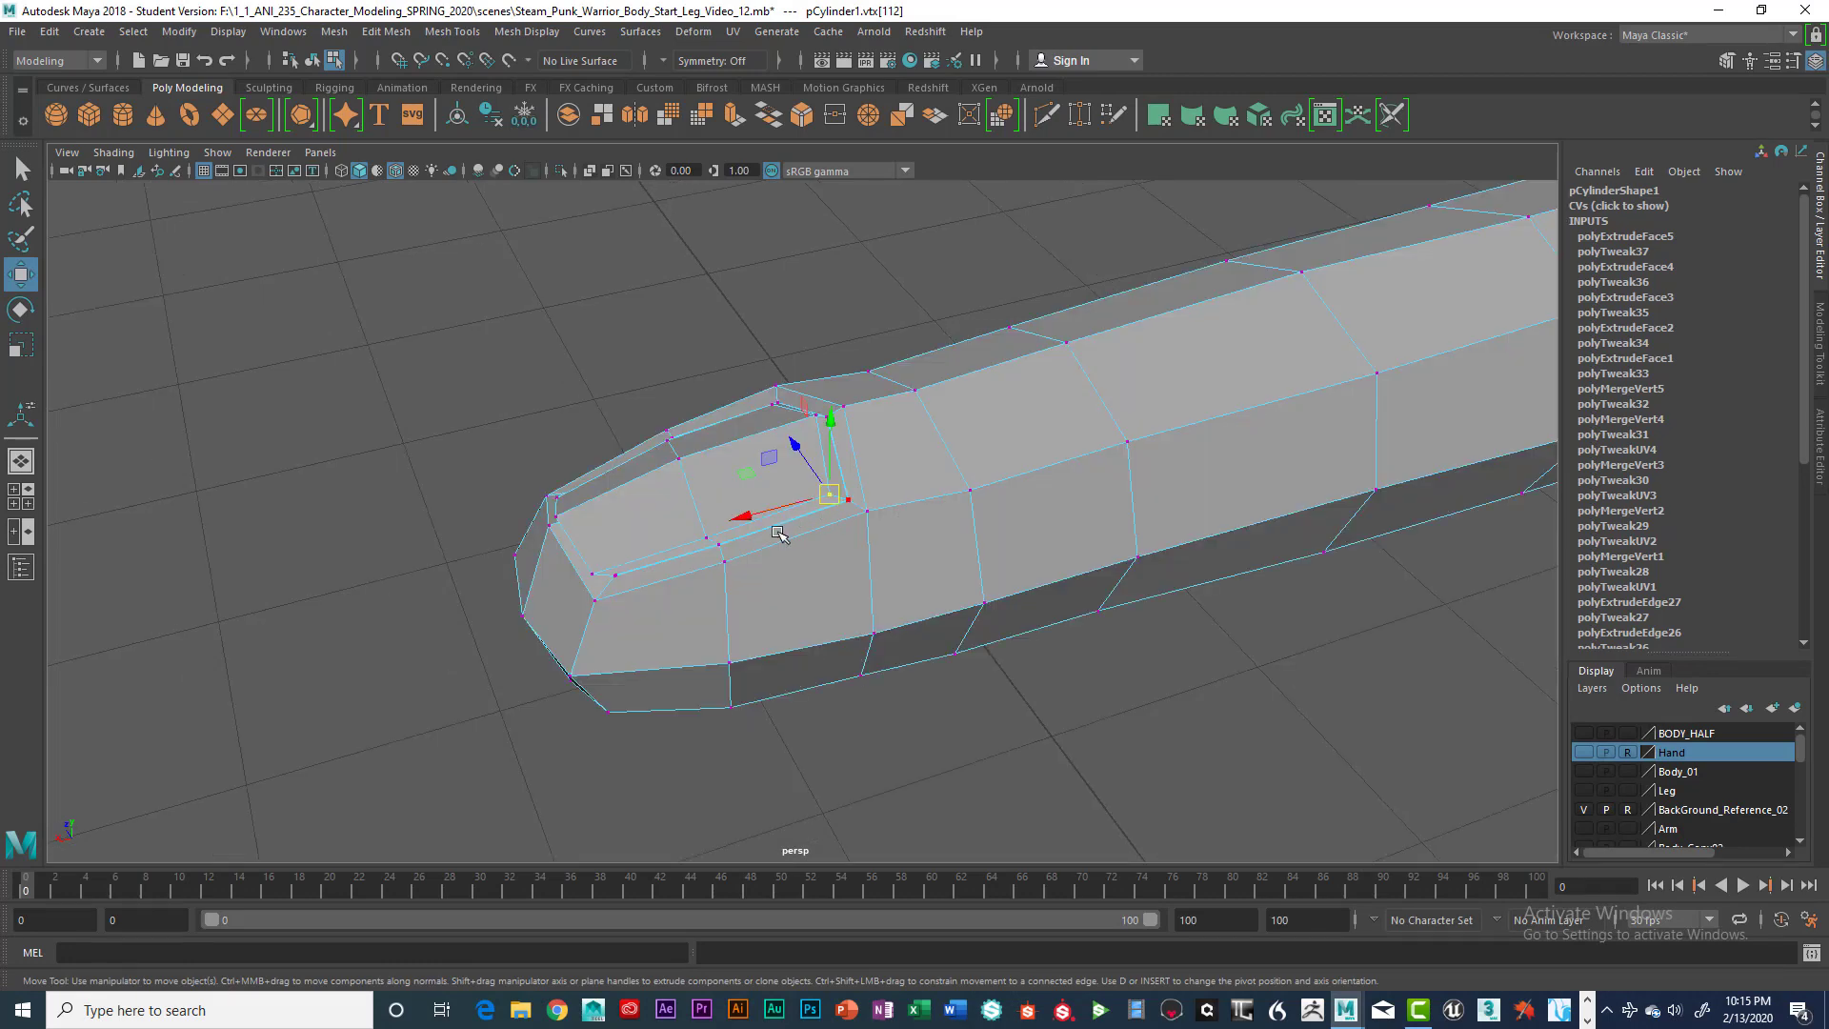
key(super)
key(super)
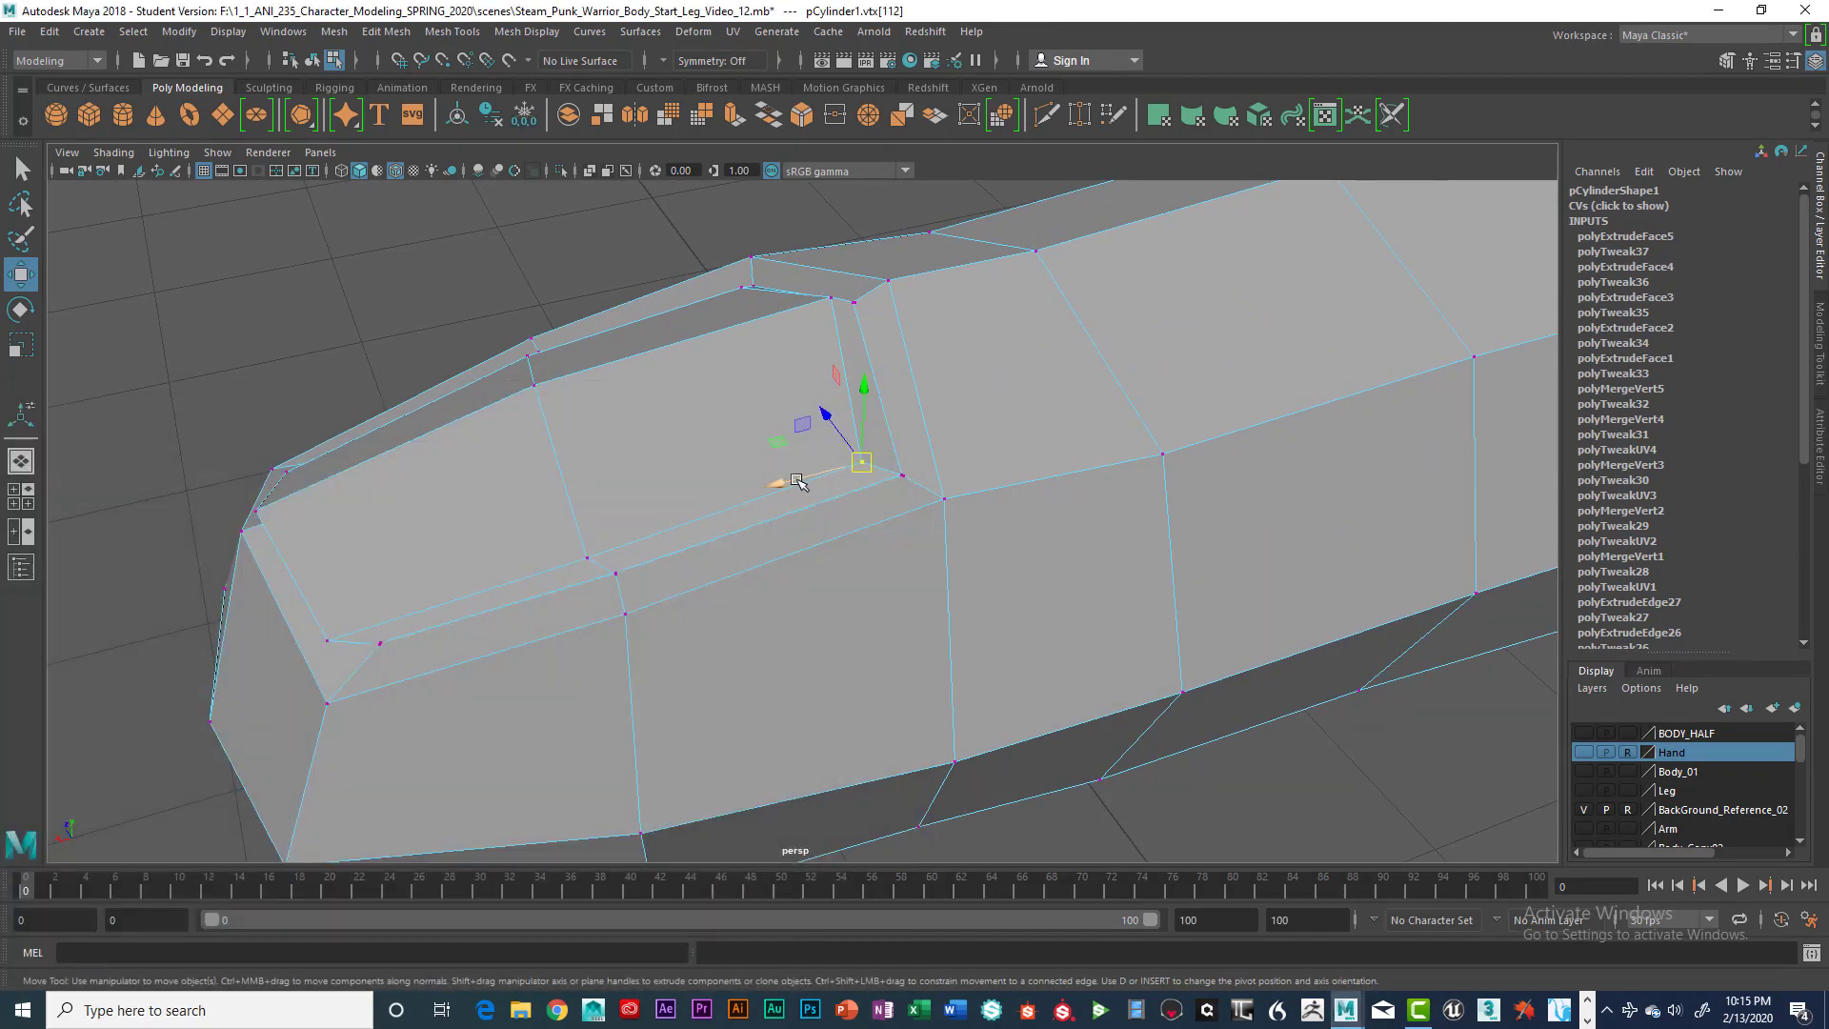
Return the finger mesh from vertex editing to object mode and display it with smooth mesh preview
alt+drag(798, 480, 954, 463)
alt+middle_drag(953, 464, 957, 461)
alt+drag(957, 461, 886, 517)
key(super)
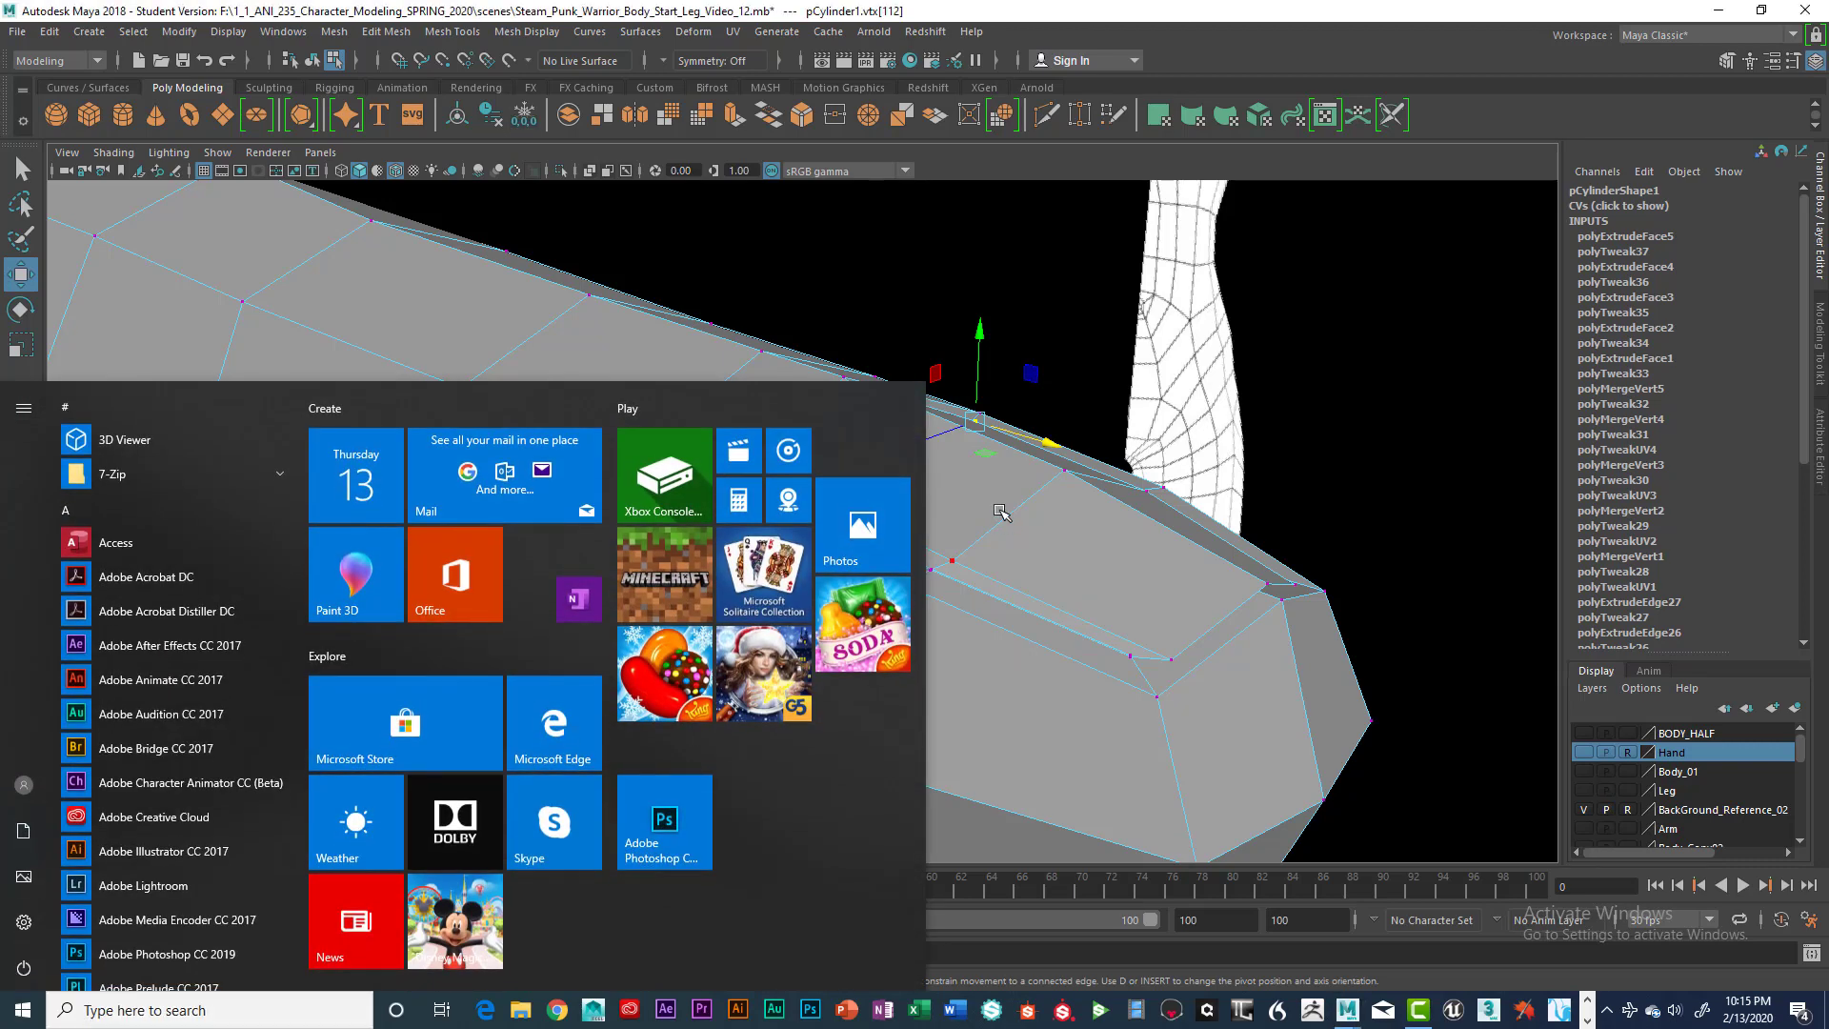
key(super)
right_drag(999, 461, 998, 513)
right_drag(969, 575, 968, 576)
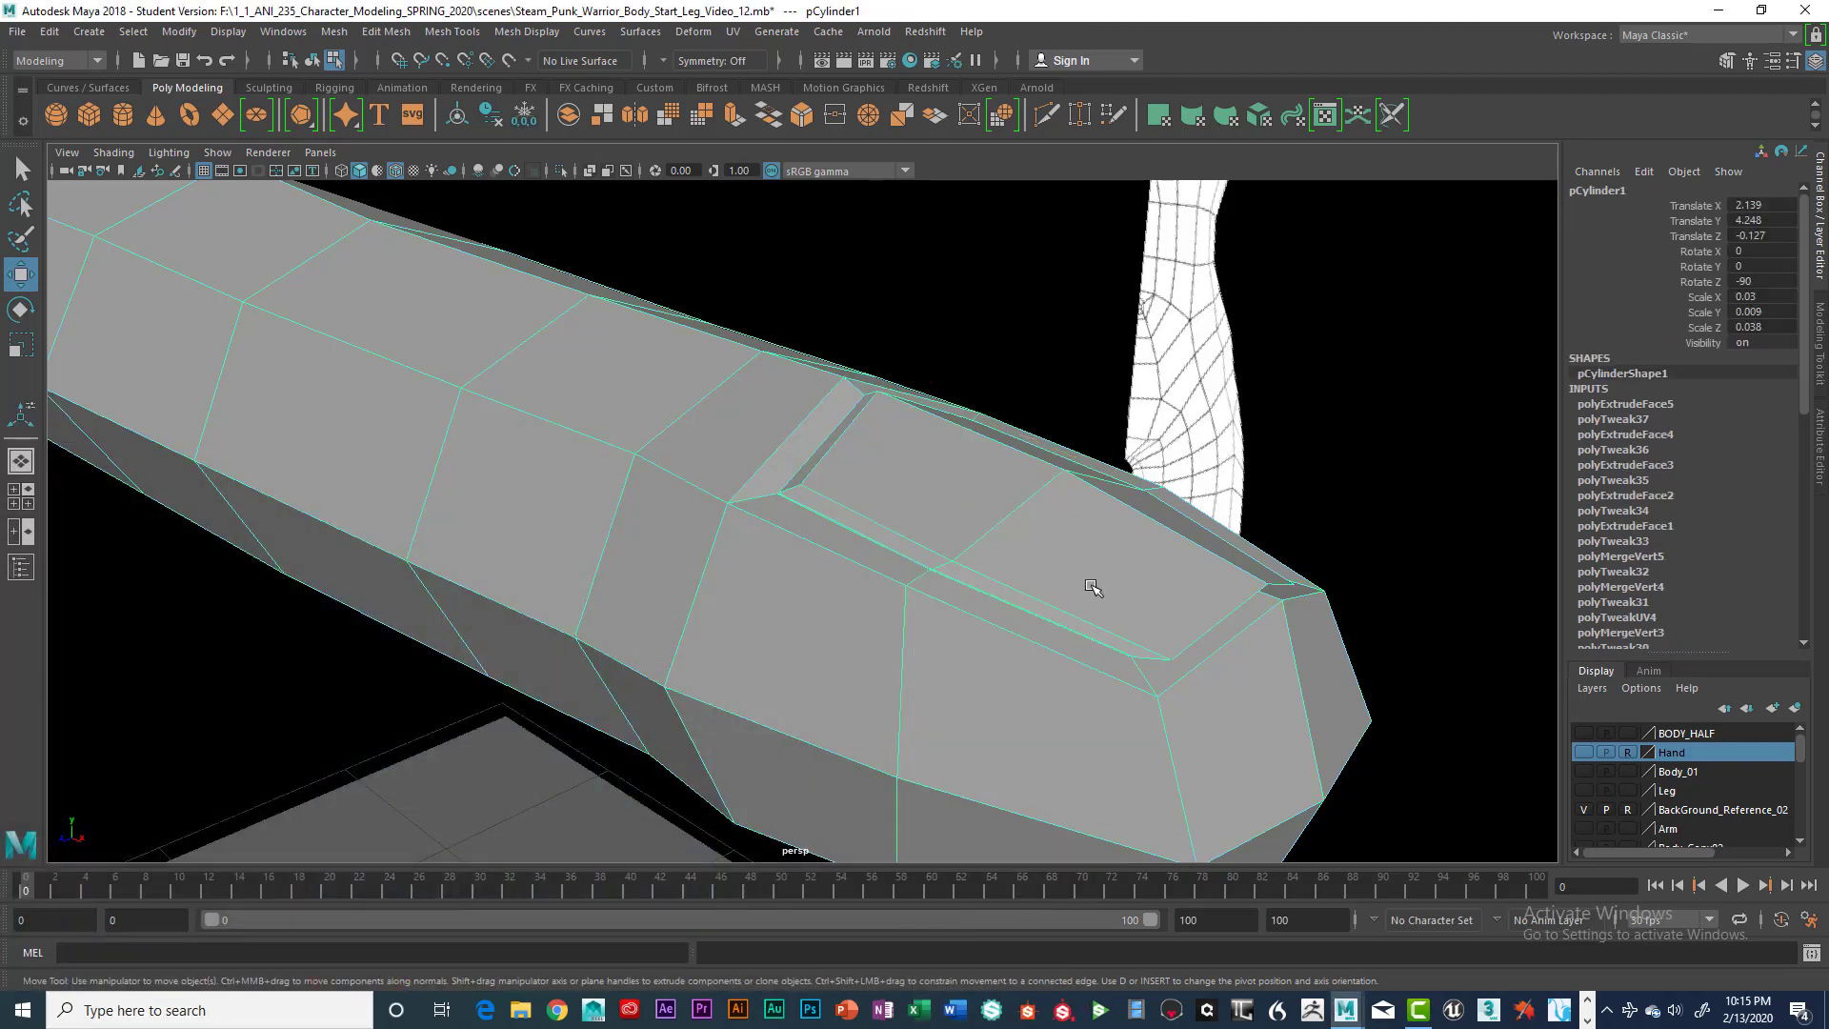
key(3)
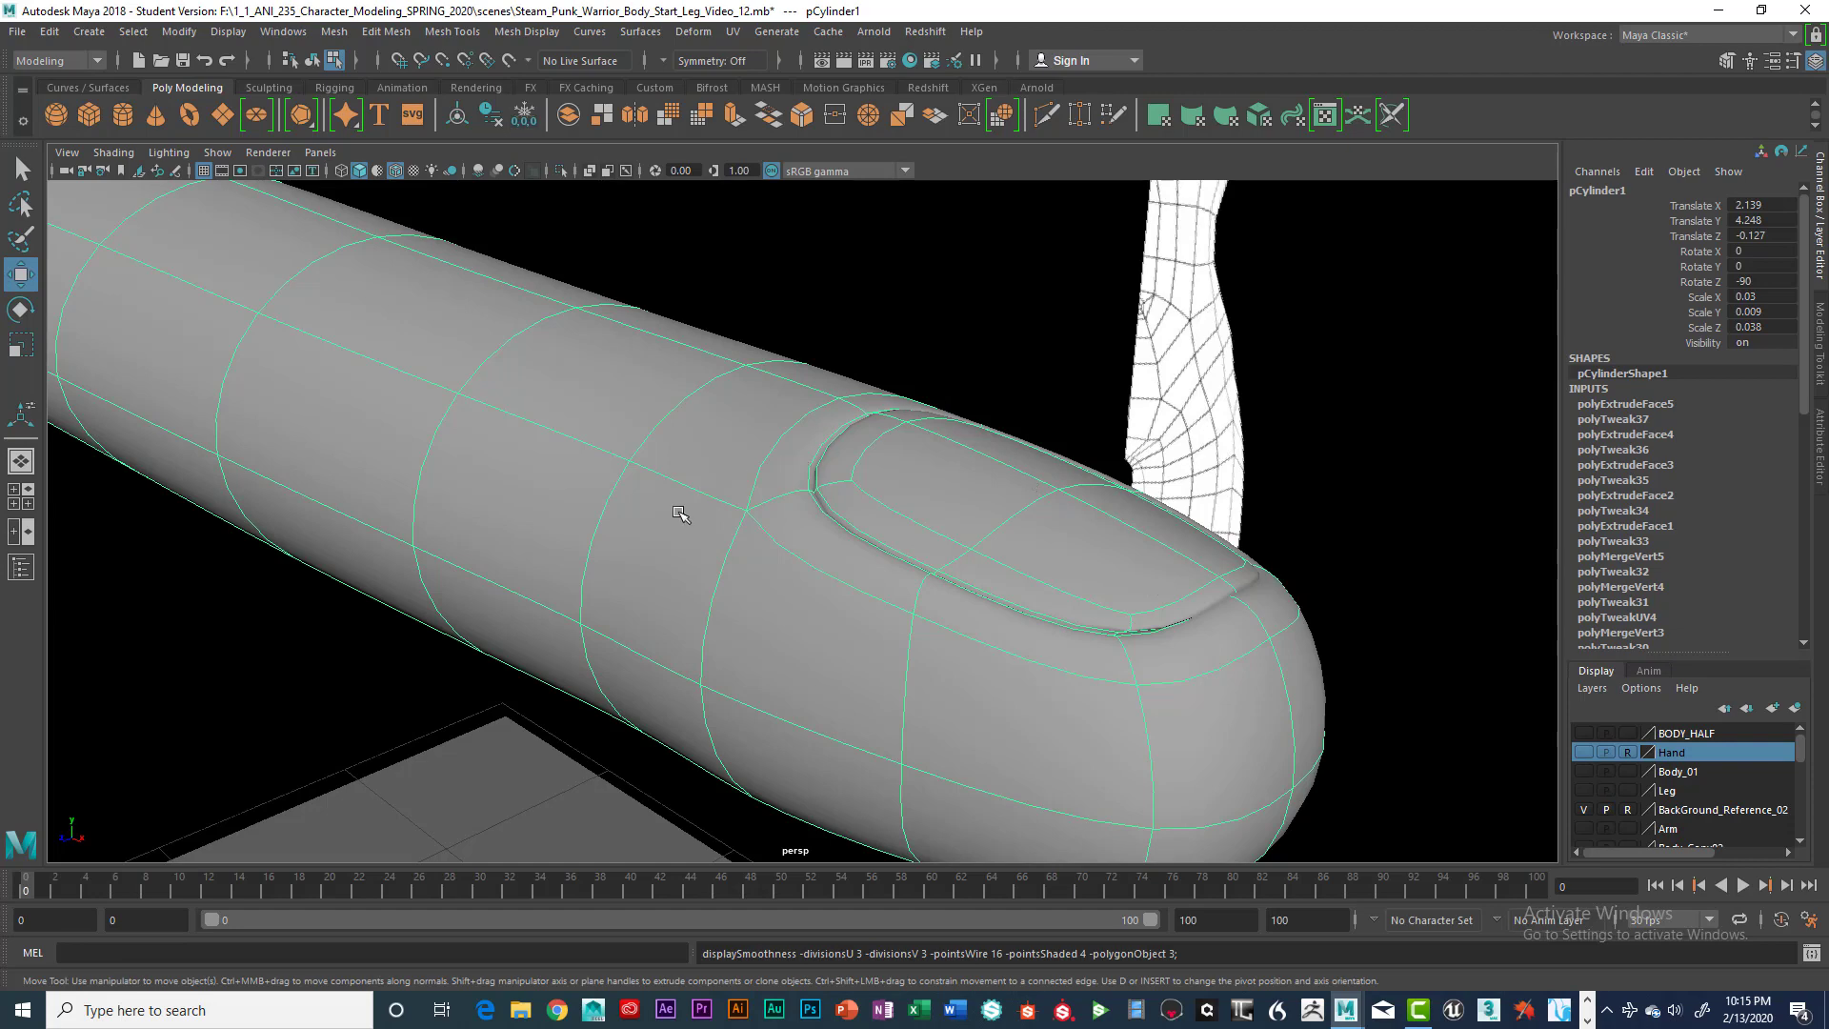
Deselect the finger and examine the smoothed nail and fingertip from several angles and distances
click(536, 721)
mouse_move(766, 592)
alt+mouse_down()
mouse_move(841, 608)
mouse_move(867, 565)
mouse_move(790, 614)
alt+mouse_up()
scroll(868, 566, down, 6)
scroll(798, 624, up, 9)
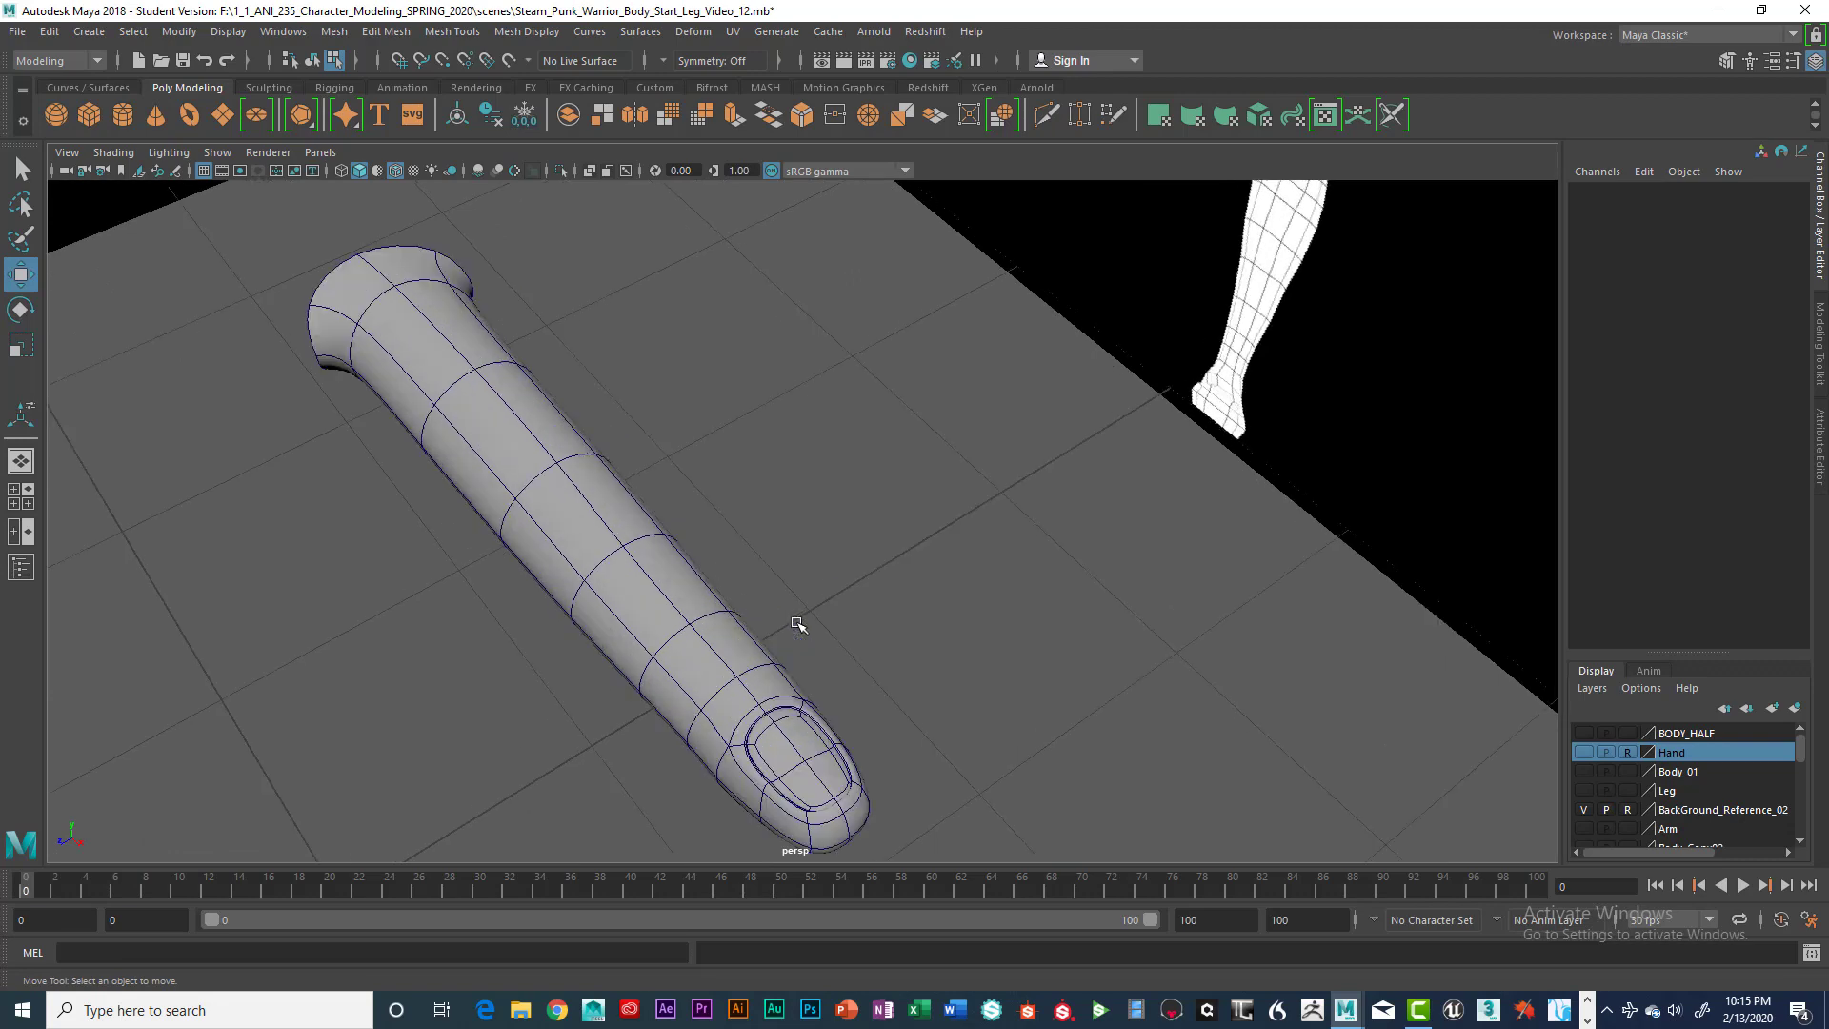
alt+middle_drag(798, 624, 833, 474)
mouse_move(832, 473)
alt+mouse_down()
mouse_move(816, 482)
mouse_move(918, 485)
mouse_move(886, 437)
mouse_move(780, 531)
mouse_move(803, 477)
alt+mouse_up()
scroll(834, 489, up, 4)
scroll(886, 438, up, 4)
scroll(820, 466, down, 4)
alt+drag(615, 525, 596, 521)
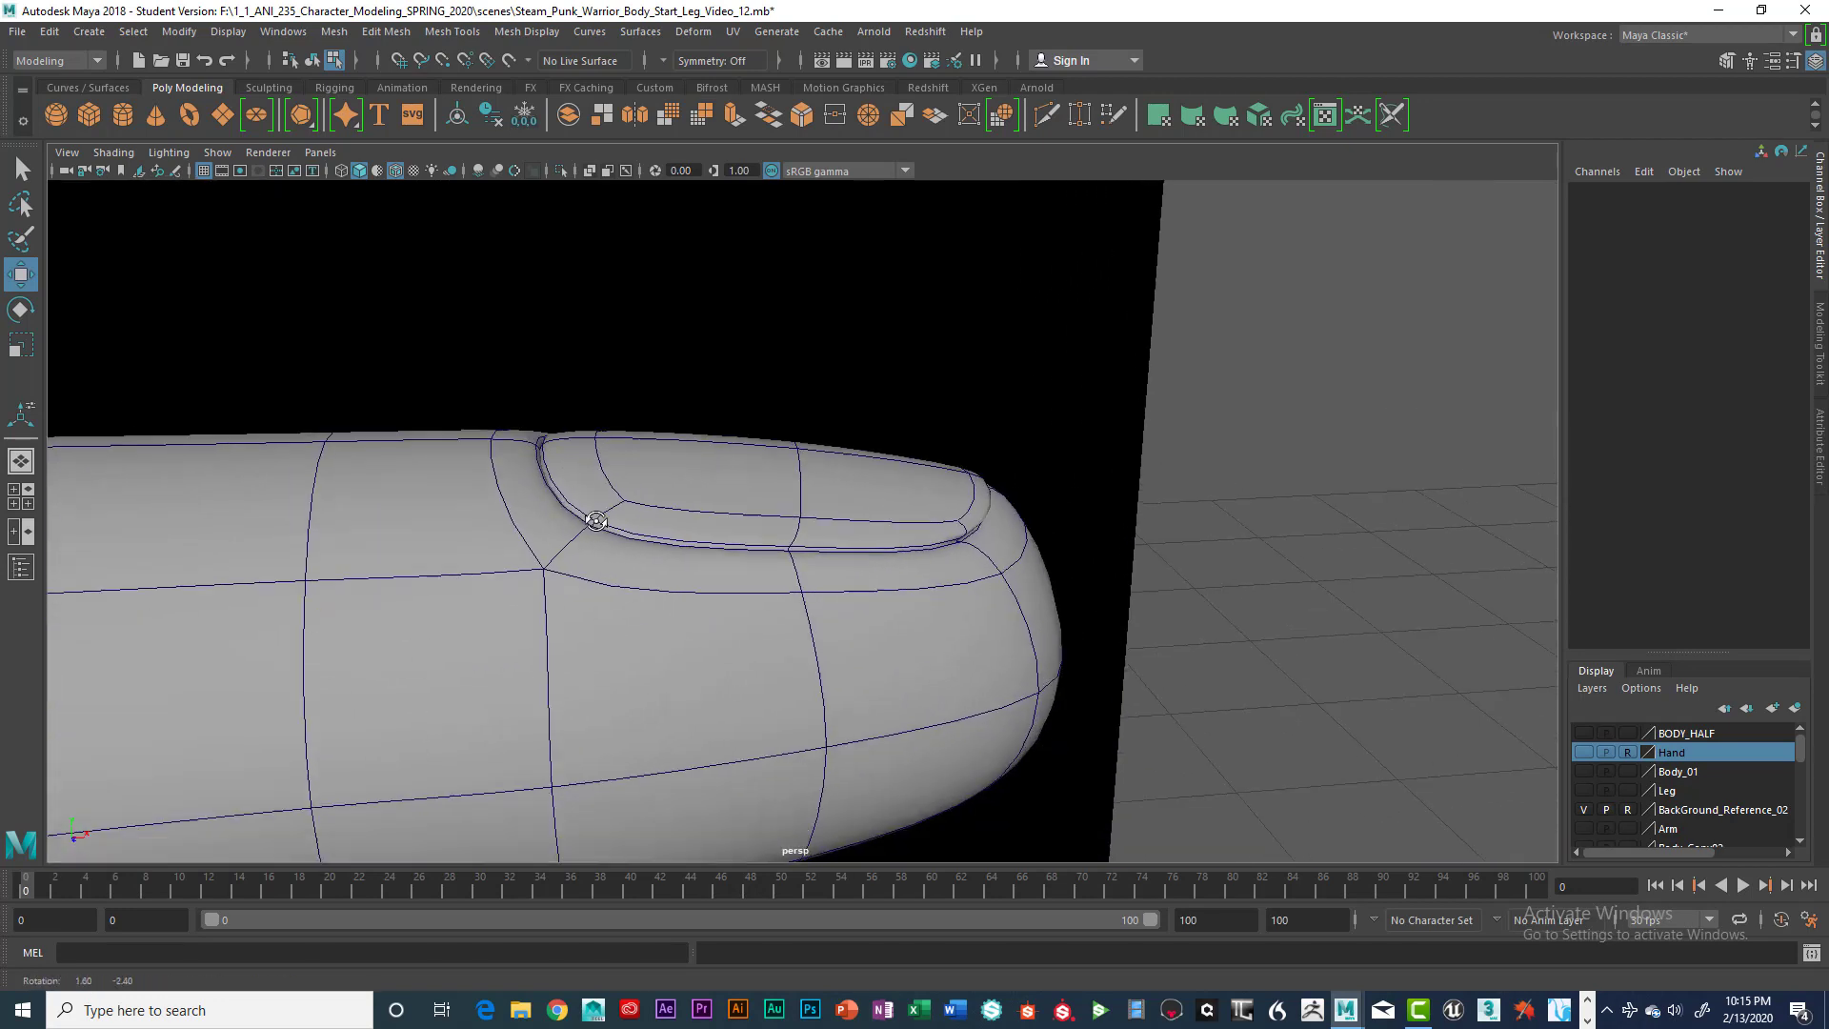